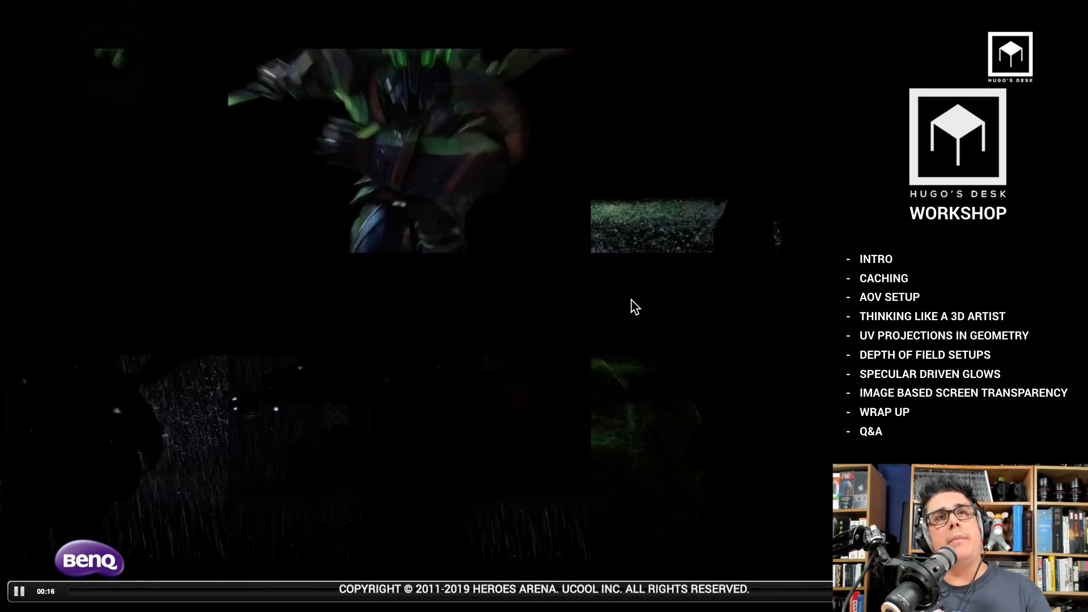
Step: Leave the slideshow presentation and switch to the open Nuke compositing script
{"action": "key", "text": "Right"}
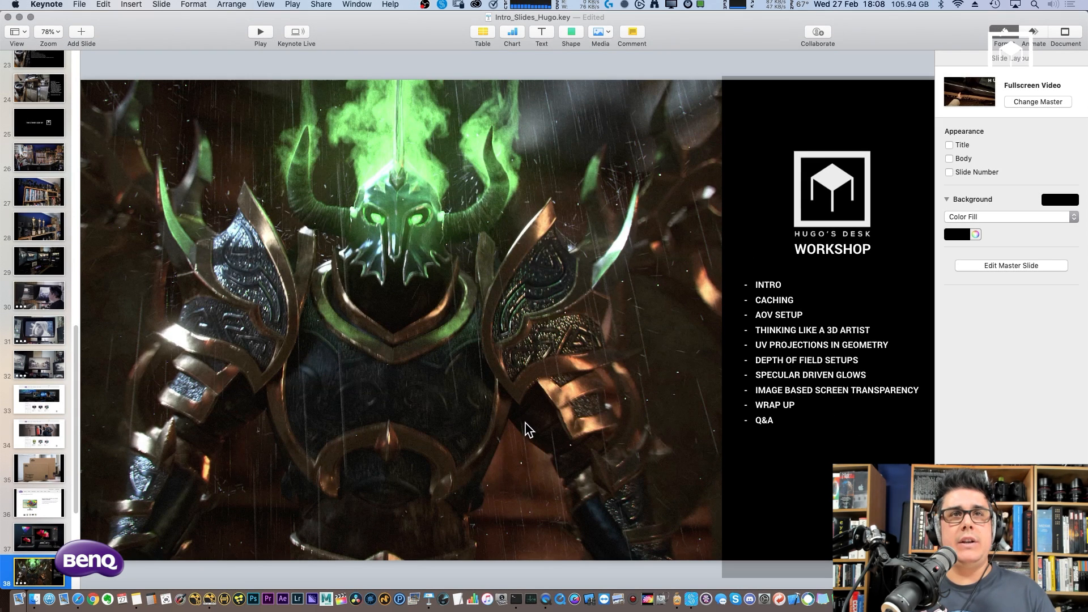
{"action": "key", "text": "super+Tab"}
{"action": "key", "text": "super+Tab"}
{"action": "key", "text": "super+Tab"}
{"action": "key", "text": "super+Tab"}
{"action": "key", "text": "super+Tab"}
{"action": "key", "text": "super+Tab"}
{"action": "key", "text": "super+Tab"}
{"action": "key", "text": "super+Tab"}
{"action": "key", "text": "super+Tab"}
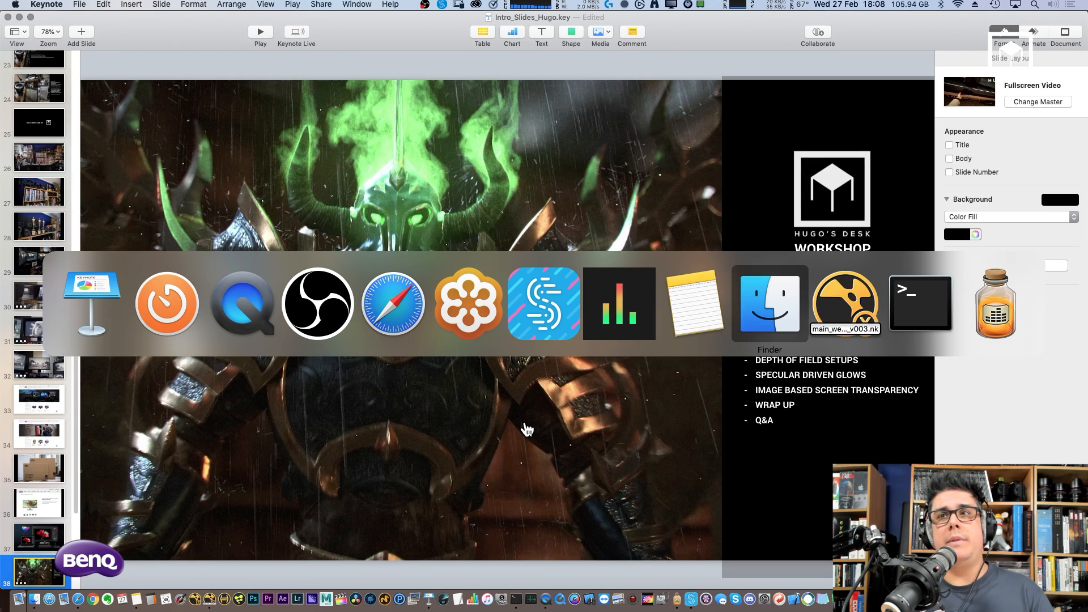
{"action": "key", "text": "super+Tab"}
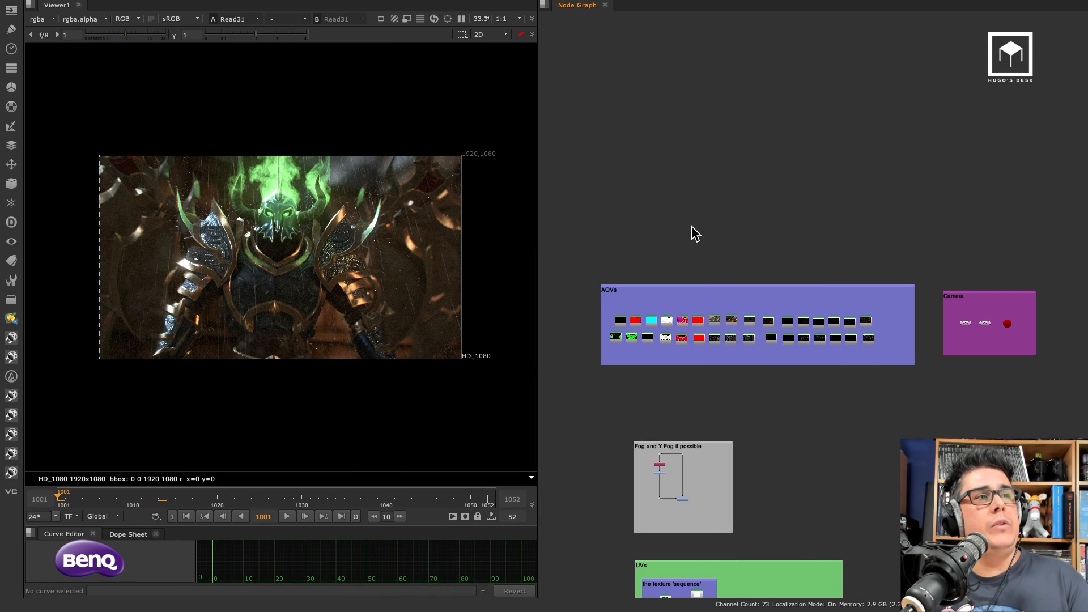
Step: Look over the node graph from the AOVs backdrop down to the main and dailies backdrops
{"action": "middle_click_drag", "start_coordinate": [808, 593], "coordinate": [783, 342]}
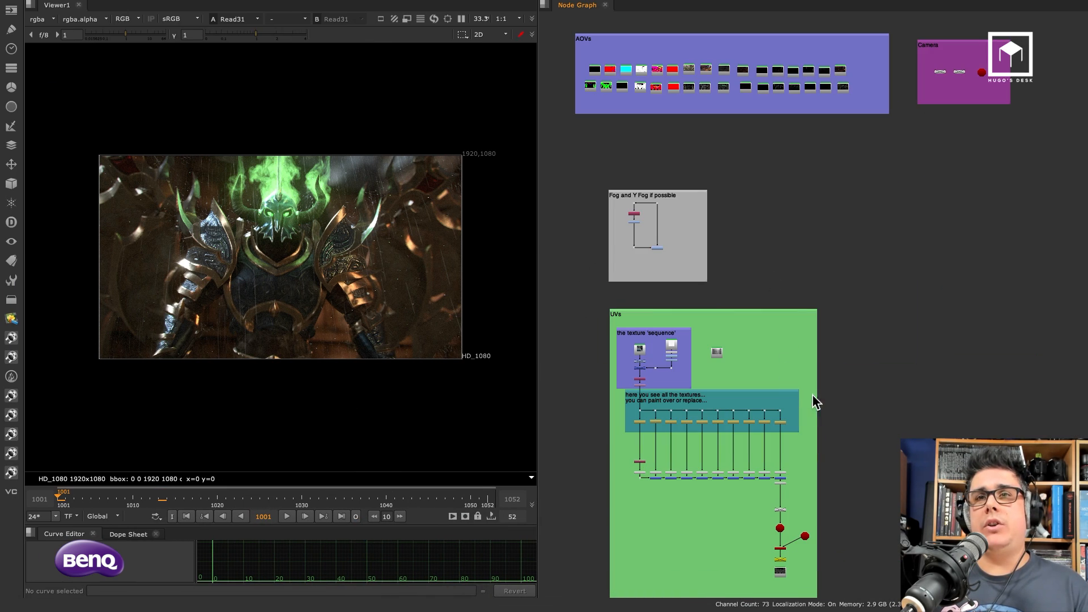
{"action": "scroll", "coordinate": [812, 396], "scroll_direction": "down", "scroll_amount": 15}
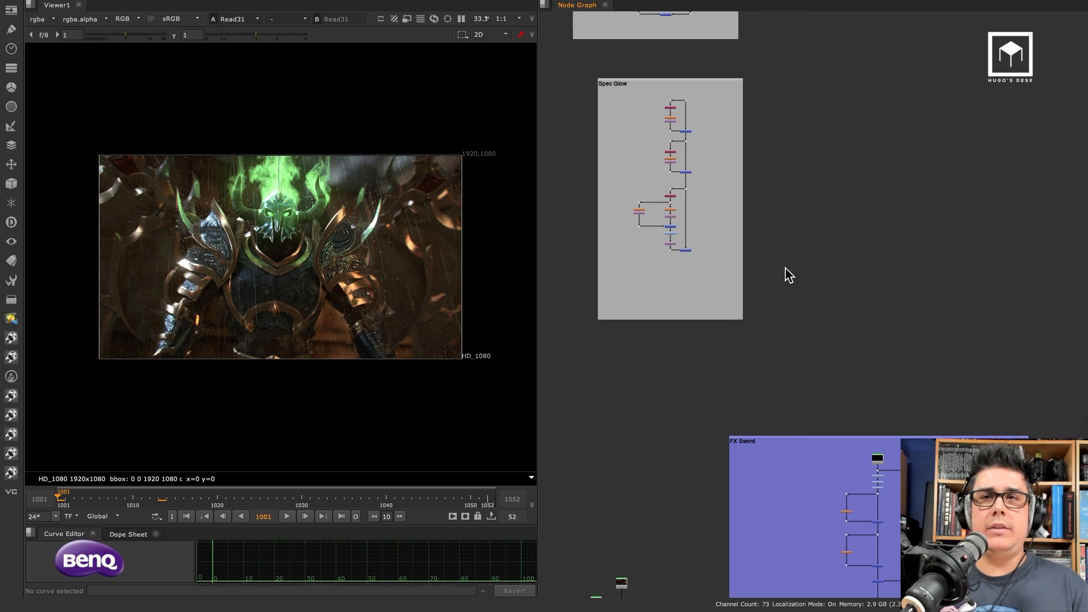
{"action": "scroll", "coordinate": [788, 276], "scroll_direction": "down", "scroll_amount": 15}
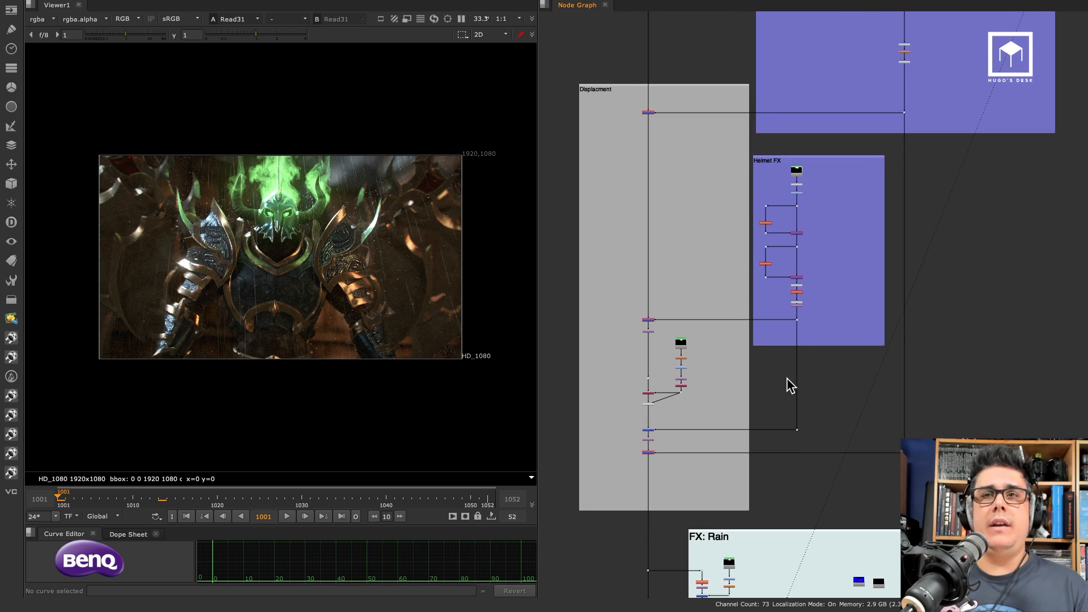
{"action": "scroll", "coordinate": [791, 385], "scroll_direction": "down", "scroll_amount": 15}
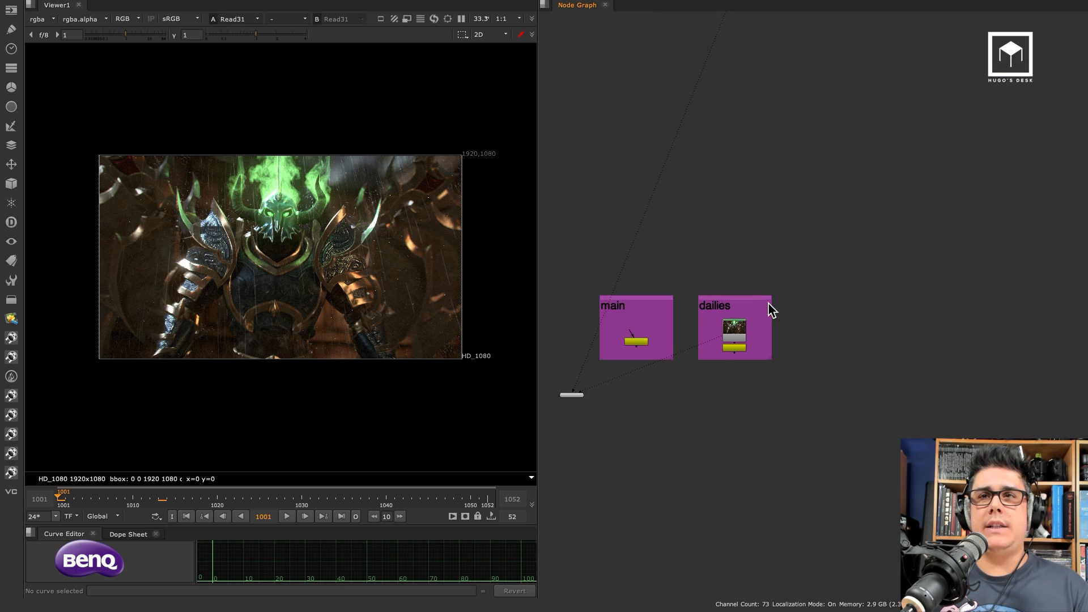
{"action": "scroll", "coordinate": [745, 320], "scroll_direction": "up", "scroll_amount": 3}
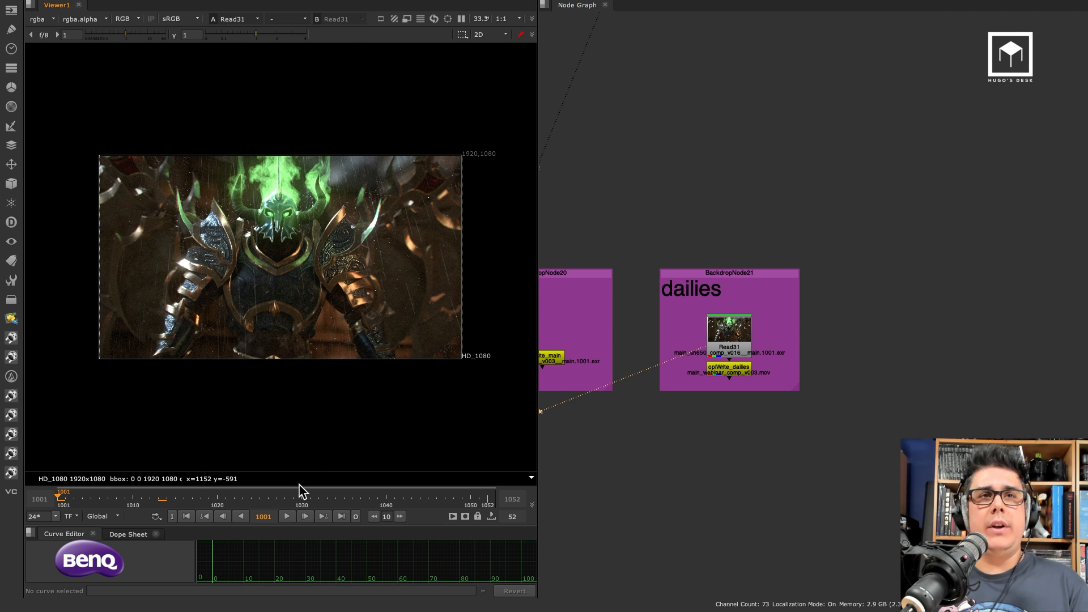
Step: Maximize the viewer, play part of the finished comp, stop playback and return to frame 1001
{"action": "key", "text": "space"}
{"action": "scroll", "coordinate": [580, 442], "scroll_direction": "up", "scroll_amount": 5}
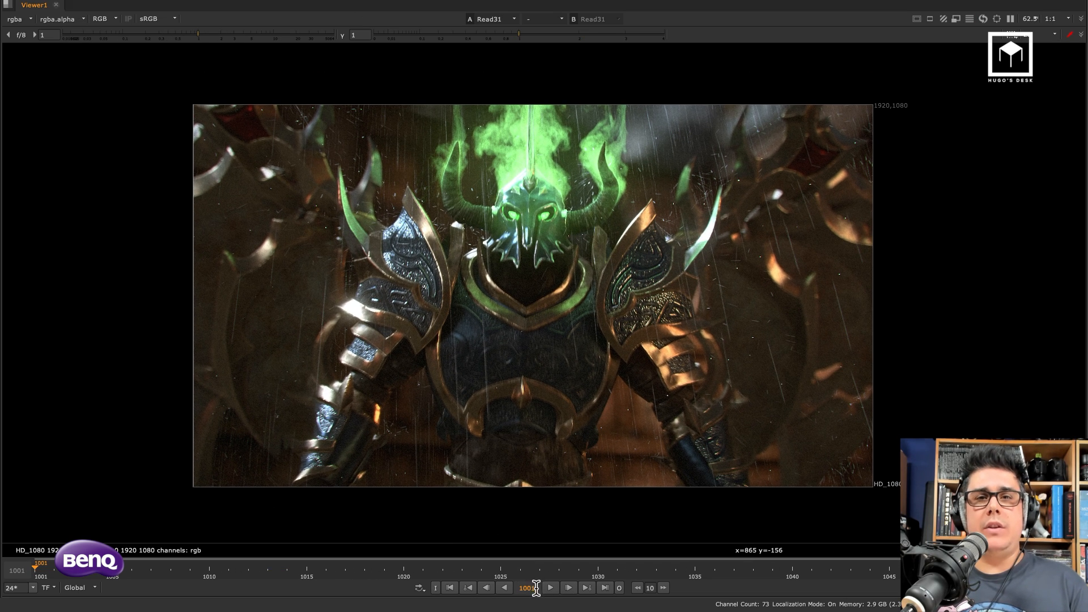
{"action": "left_click", "coordinate": [550, 588]}
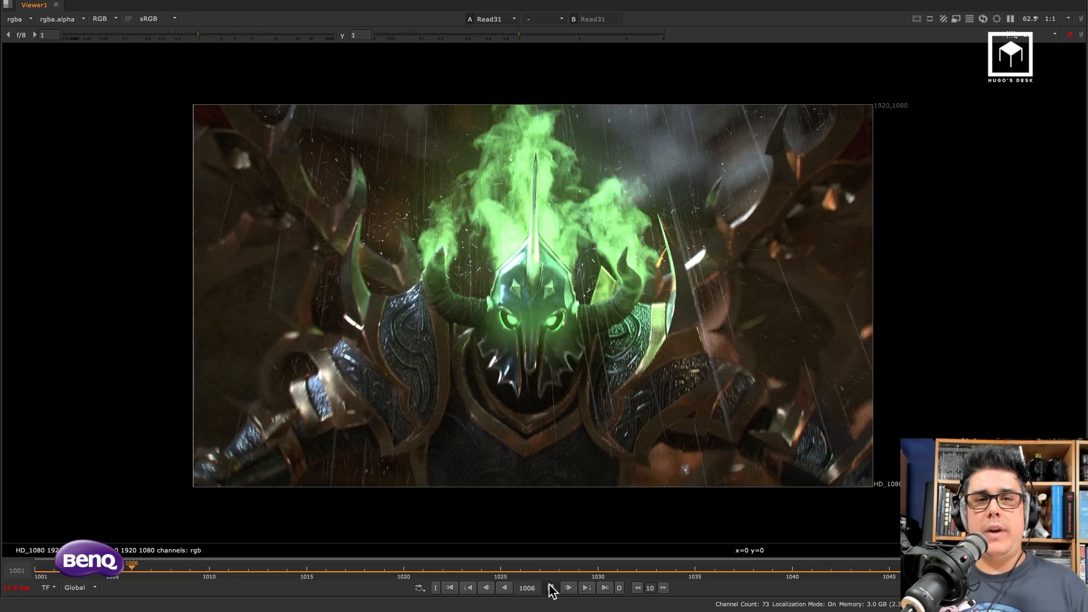
{"action": "left_click", "coordinate": [550, 587]}
{"action": "left_click", "coordinate": [449, 587]}
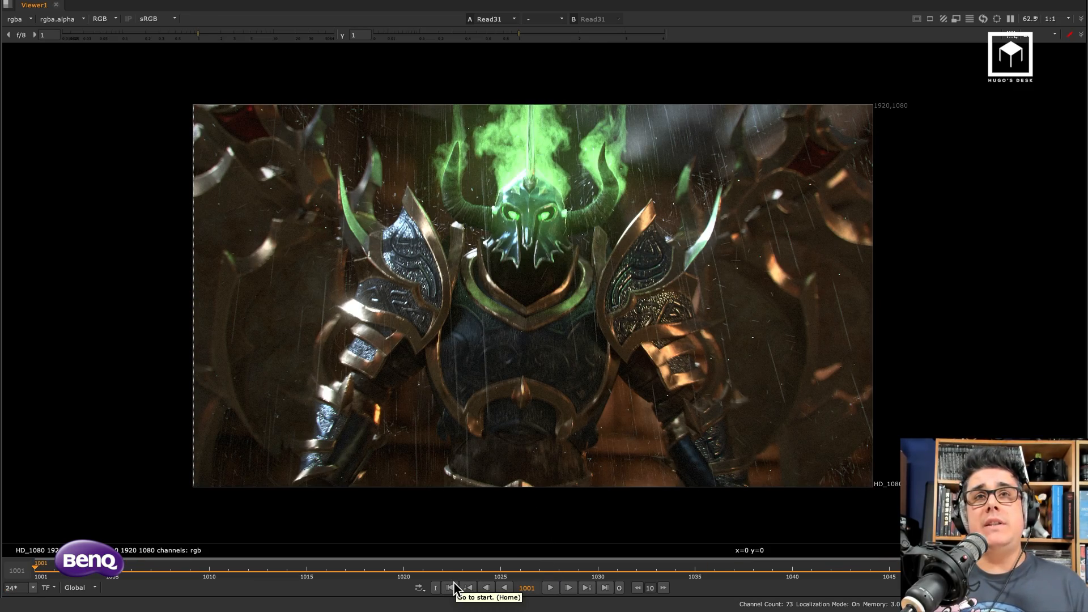
Step: Step through the finished comp frame by frame from frame 1001 to frame 1052
{"action": "key", "text": "Right"}
{"action": "key", "text": "Right"}
{"action": "key", "text": "Right"}
{"action": "key", "text": "Right"}
{"action": "key", "text": "Right"}
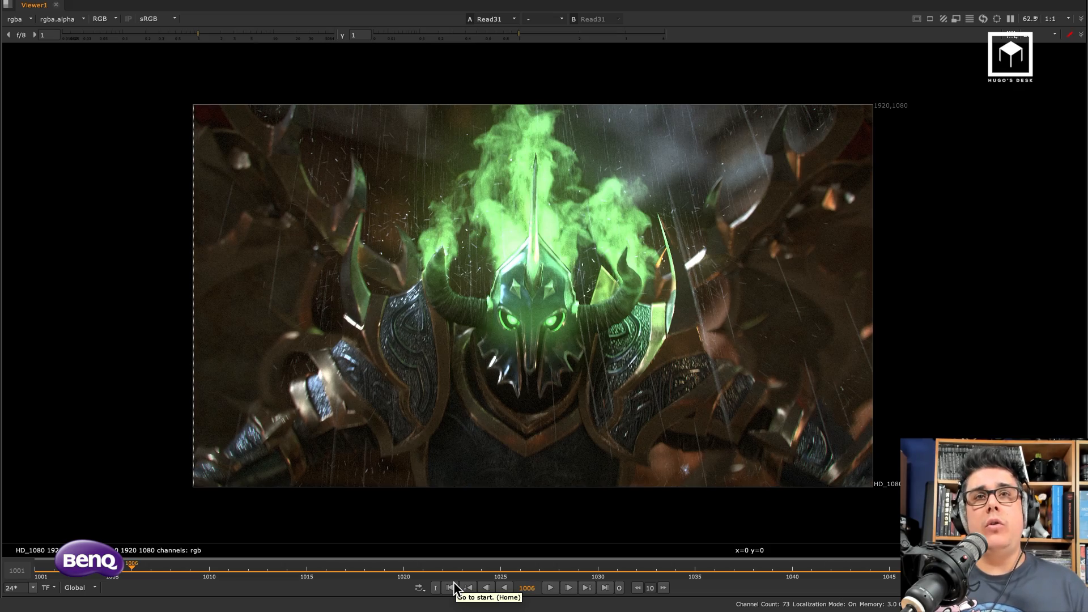
{"action": "key", "text": "Right"}
{"action": "key", "text": "Right"}
{"action": "key", "text": "Right"}
{"action": "key", "text": "Right"}
{"action": "key", "text": "Right"}
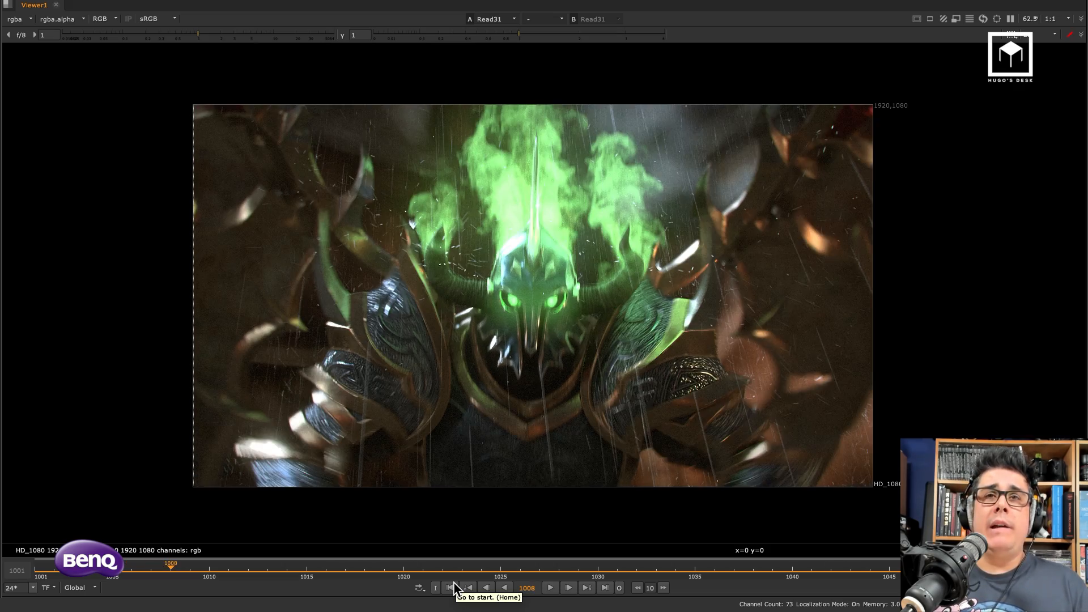
{"action": "key", "text": "Right"}
{"action": "key", "text": "Right"}
{"action": "key", "text": "Right"}
{"action": "key", "text": "Right"}
{"action": "key", "text": "Right"}
{"action": "key", "text": "Right"}
{"action": "key", "text": "Right"}
{"action": "key", "text": "Right"}
{"action": "key", "text": "Right"}
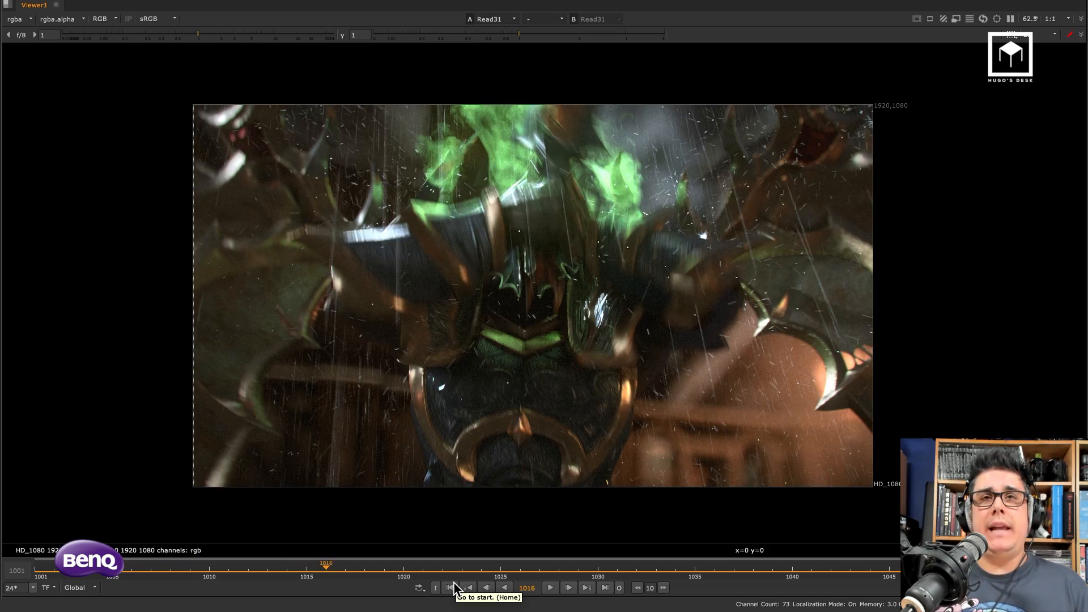
{"action": "key", "text": "Right"}
{"action": "key", "text": "Right"}
{"action": "key", "text": "Right"}
{"action": "key", "text": "Right"}
{"action": "key", "text": "Right"}
{"action": "key", "text": "Right"}
{"action": "key", "text": "Right"}
{"action": "key", "text": "Right"}
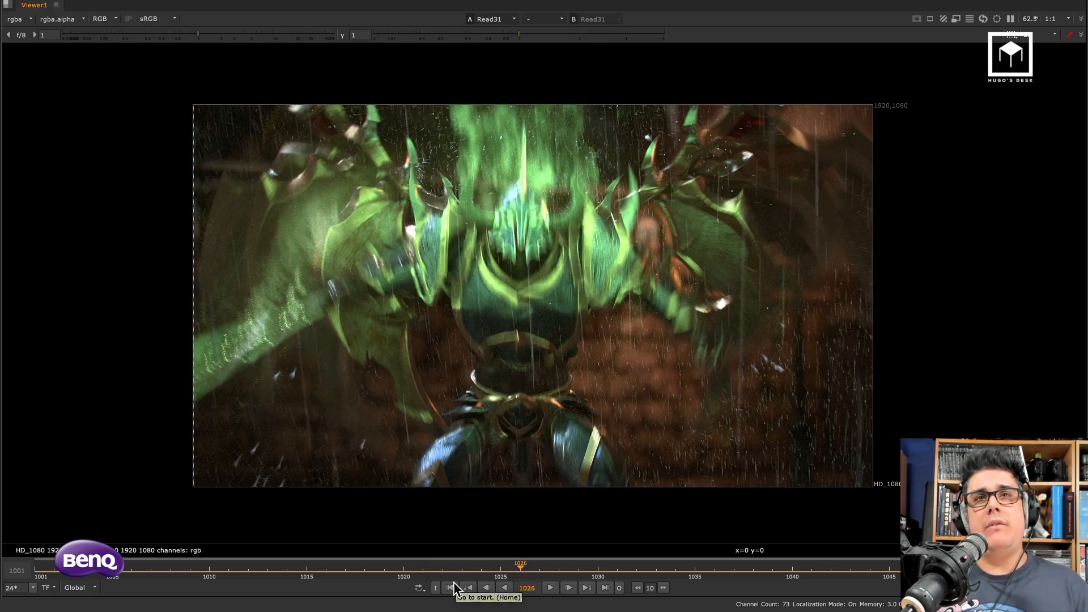
{"action": "key", "text": "Right"}
{"action": "key", "text": "Right"}
{"action": "key", "text": "Right"}
{"action": "key", "text": "Right"}
{"action": "key", "text": "Right"}
{"action": "key", "text": "Right"}
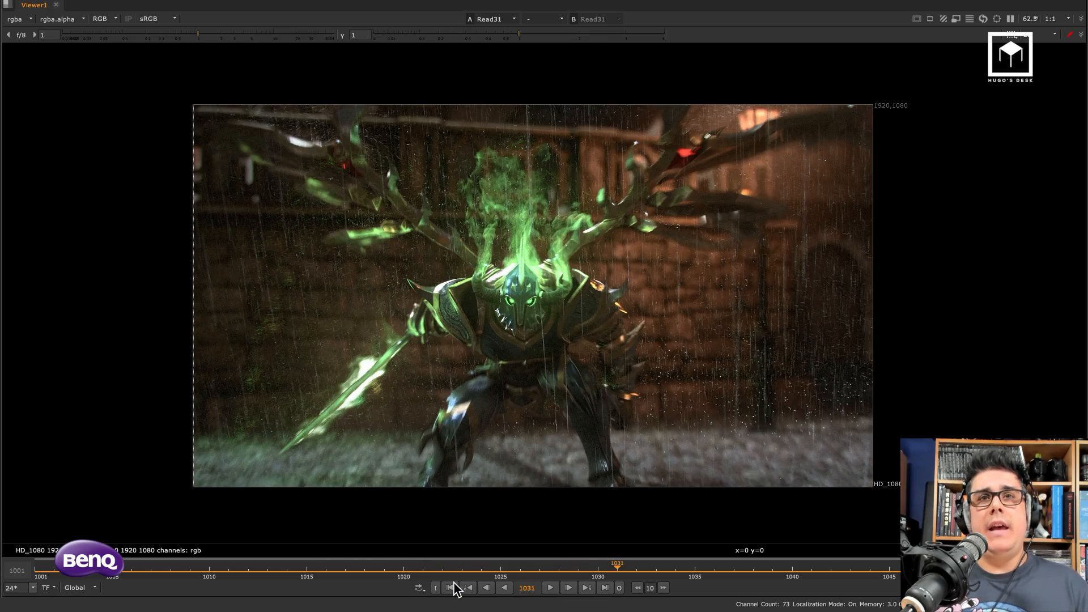
{"action": "key", "text": "Right"}
{"action": "key", "text": "Right"}
{"action": "key", "text": "Right"}
{"action": "key", "text": "Right"}
{"action": "key", "text": "Right"}
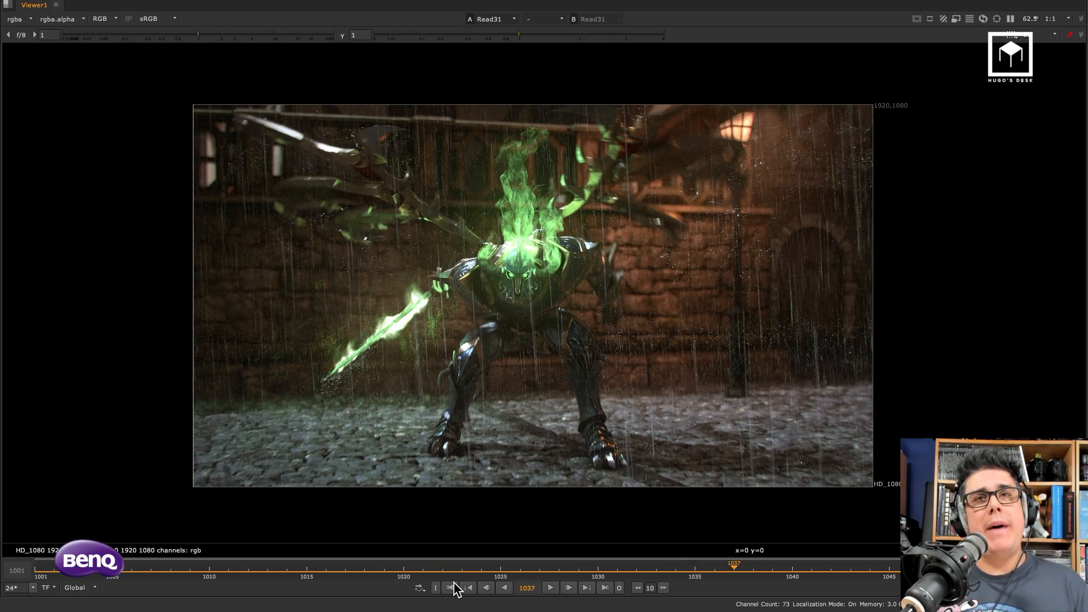
{"action": "key", "text": "Right"}
{"action": "key", "text": "Right"}
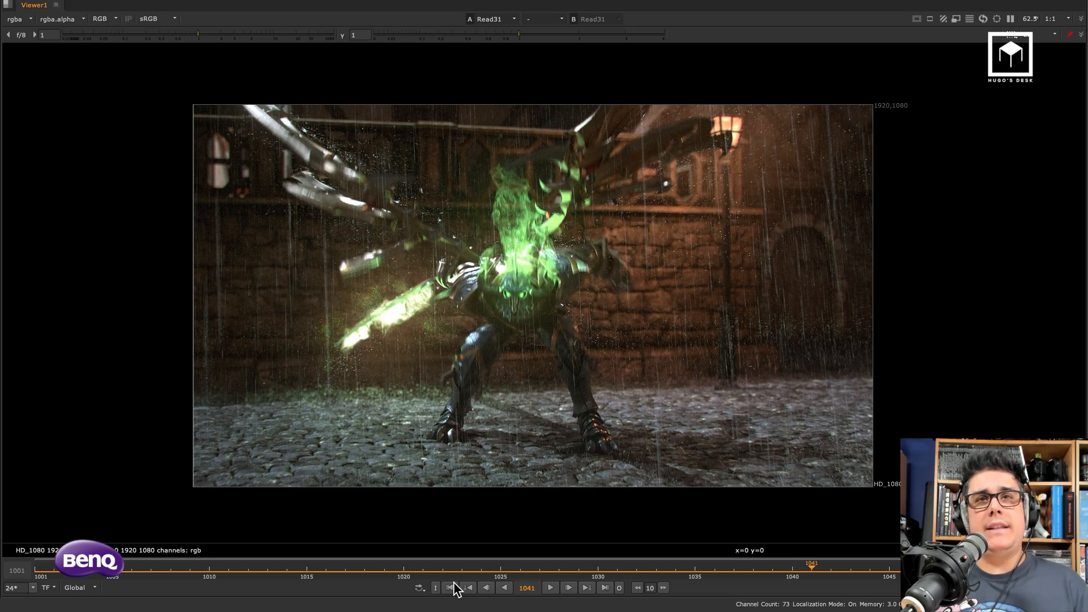
{"action": "key", "text": "Right"}
{"action": "key", "text": "Right"}
{"action": "key", "text": "Right"}
{"action": "key", "text": "Right"}
{"action": "key", "text": "Right"}
{"action": "key", "text": "Right"}
{"action": "key", "text": "Right"}
{"action": "key", "text": "Right"}
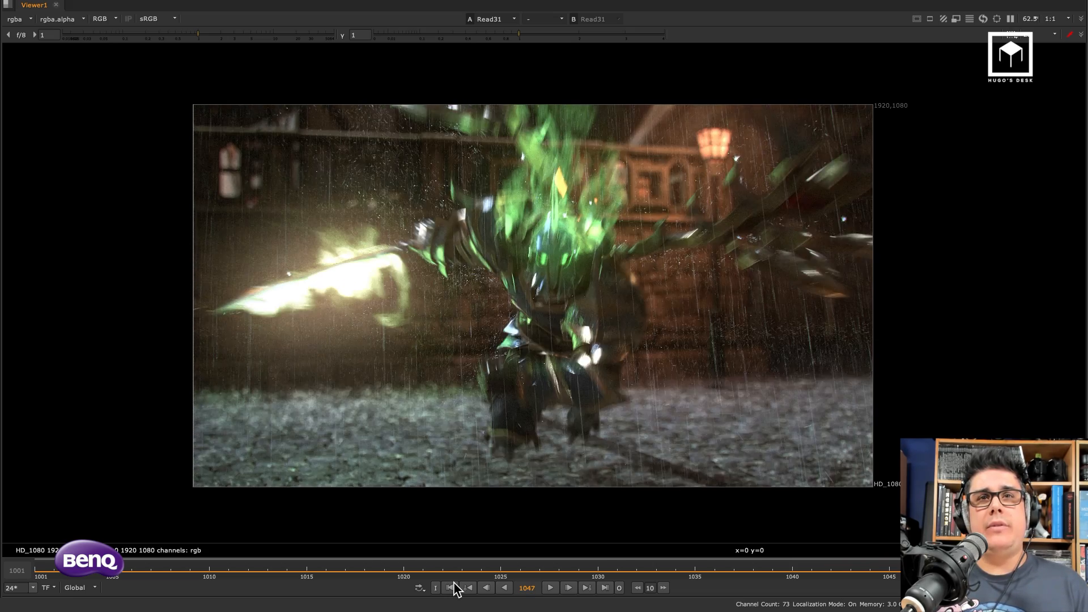
{"action": "key", "text": "Right"}
{"action": "key", "text": "Right"}
{"action": "key", "text": "Right"}
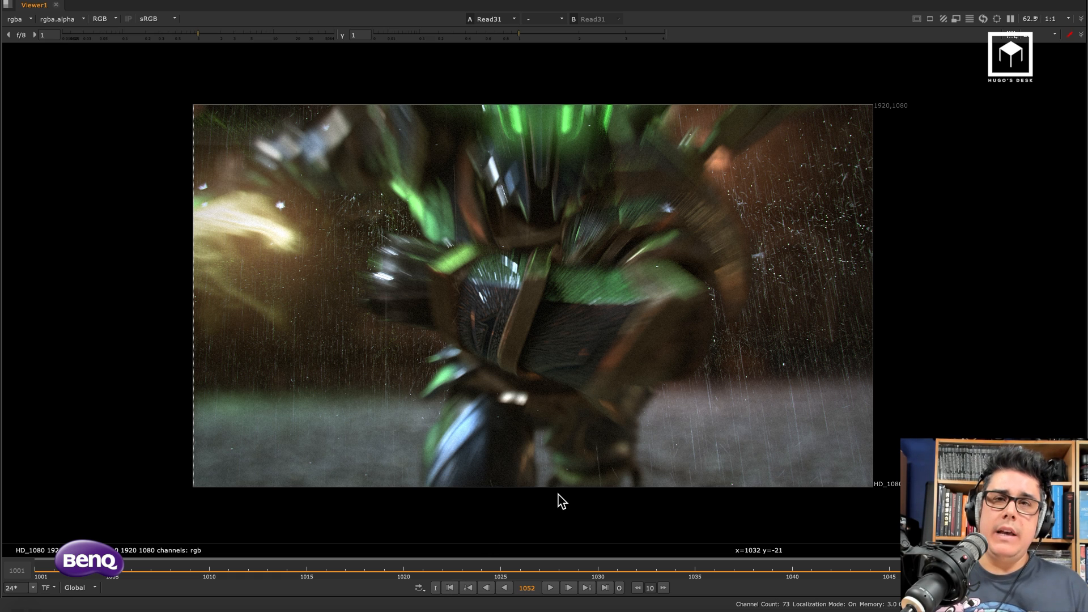
Step: Scrub back to frame 1034 and compare the neighbouring frames one by one, stopping on frame 1037
{"action": "left_click", "coordinate": [751, 572]}
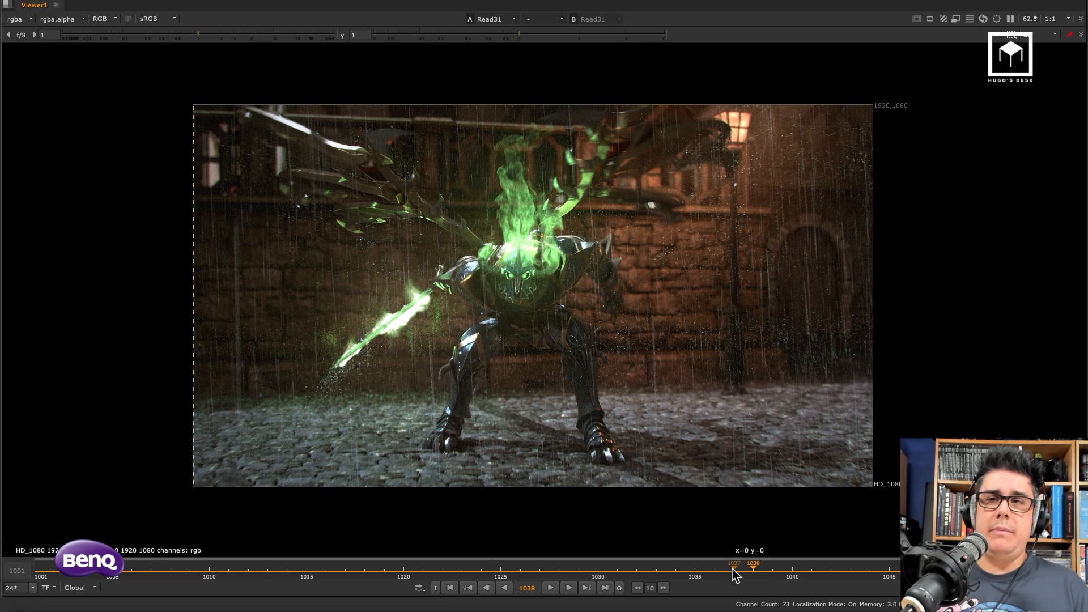
{"action": "left_click_drag", "start_coordinate": [735, 574], "coordinate": [676, 575]}
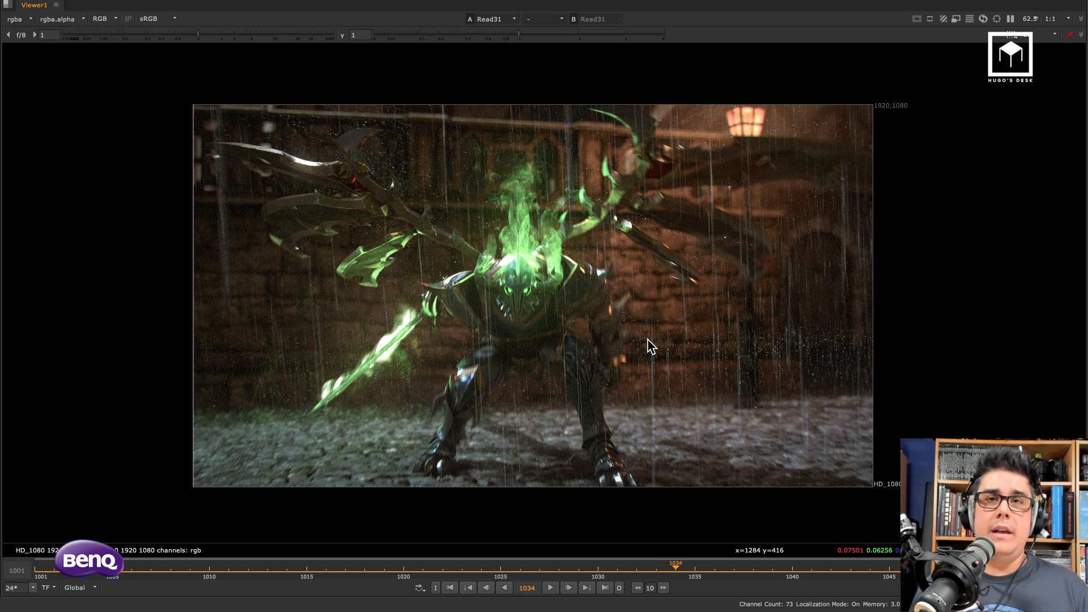
{"action": "key", "text": "Left"}
{"action": "key", "text": "Left"}
{"action": "key", "text": "Left"}
{"action": "key", "text": "Left"}
{"action": "key", "text": "Right"}
{"action": "key", "text": "Right"}
{"action": "key", "text": "Right"}
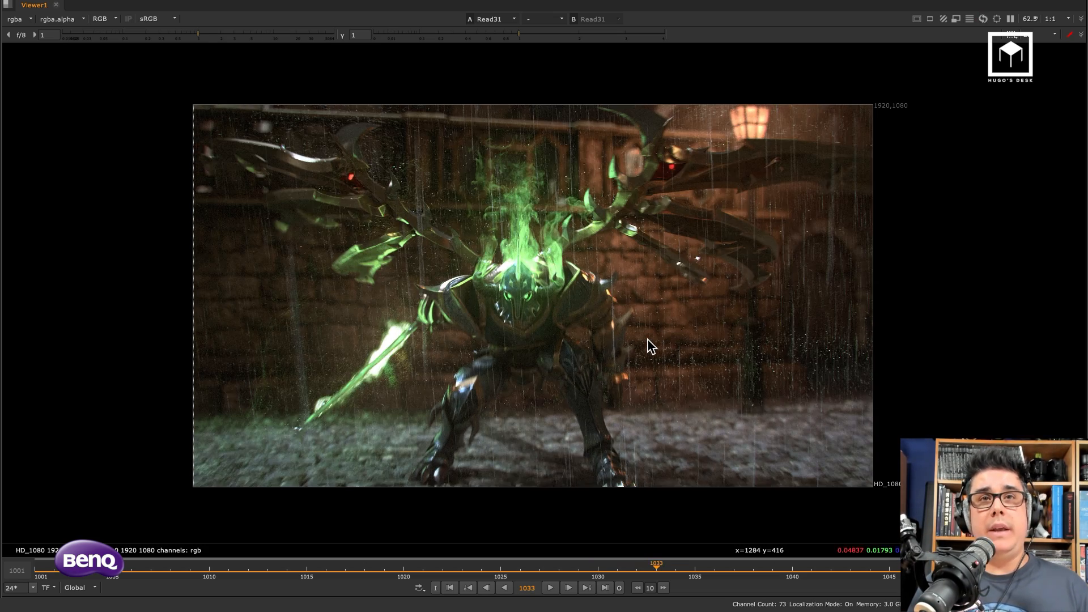
{"action": "key", "text": "Right"}
{"action": "key", "text": "Right"}
{"action": "key", "text": "Right"}
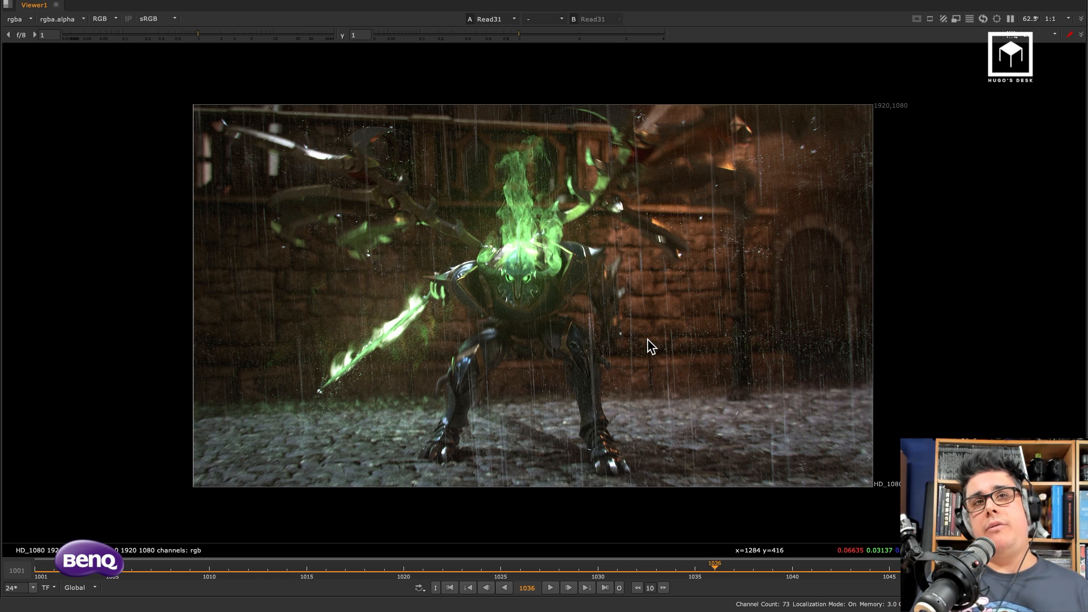
{"action": "key", "text": "Right"}
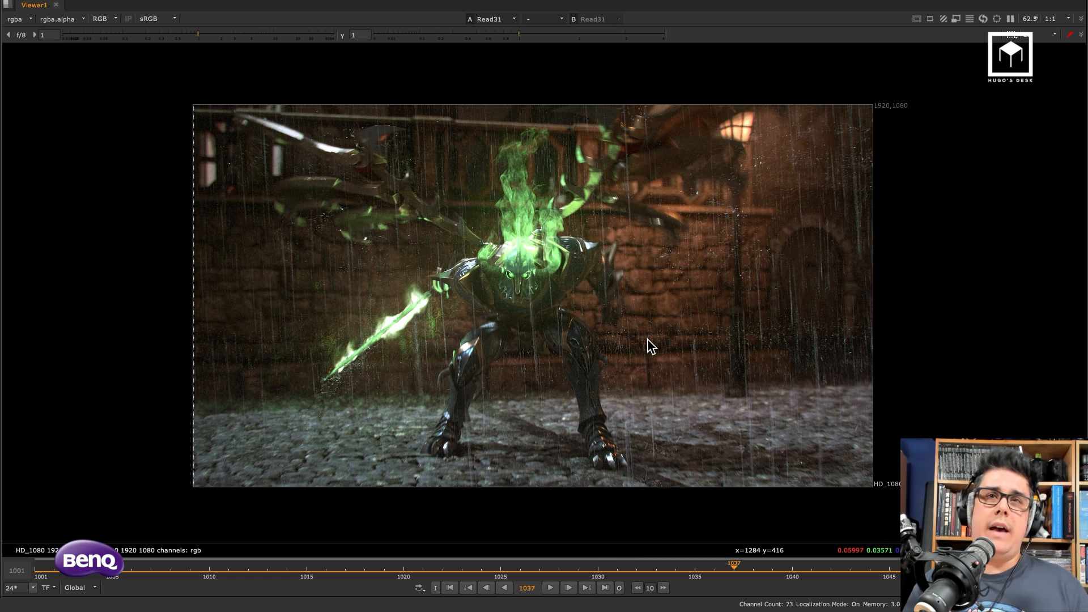
{"action": "key", "text": "Left"}
{"action": "key", "text": "Right"}
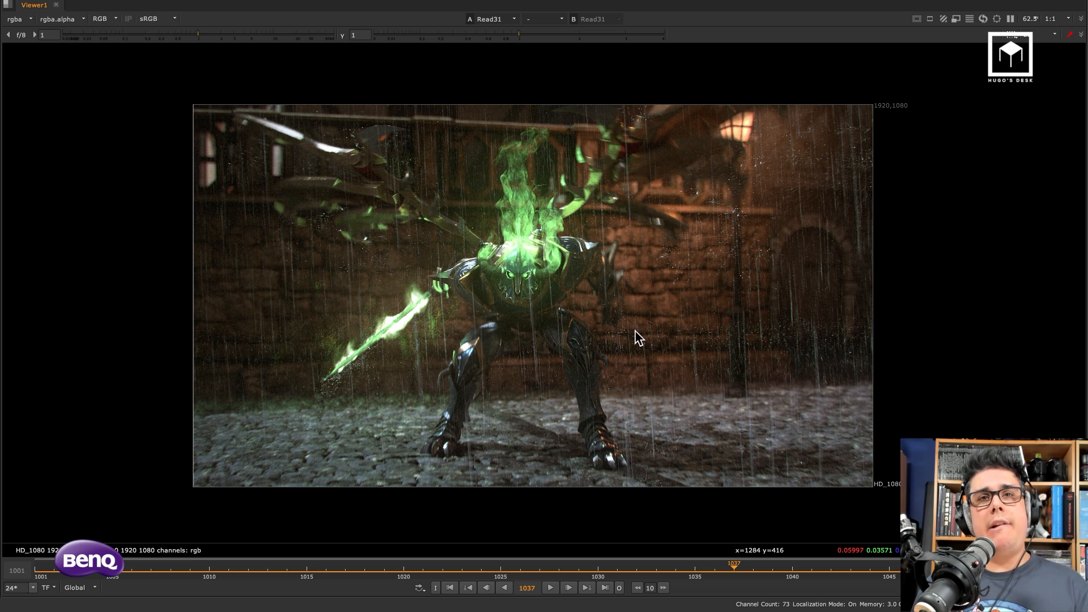
Step: Restore the split layout and review the node graph from the FX: Rain backdrop up to the AOVs backdrop
{"action": "key", "text": "space"}
{"action": "scroll", "coordinate": [759, 226], "scroll_direction": "down", "scroll_amount": 6}
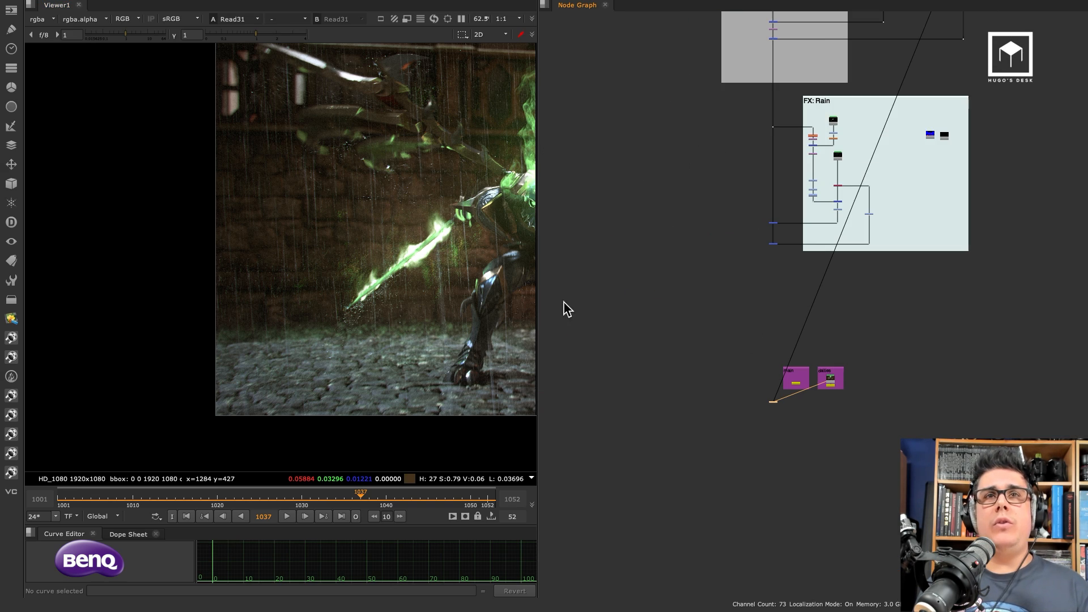
{"action": "scroll", "coordinate": [299, 311], "scroll_direction": "down", "scroll_amount": 3}
{"action": "scroll", "coordinate": [652, 261], "scroll_direction": "down", "scroll_amount": 3}
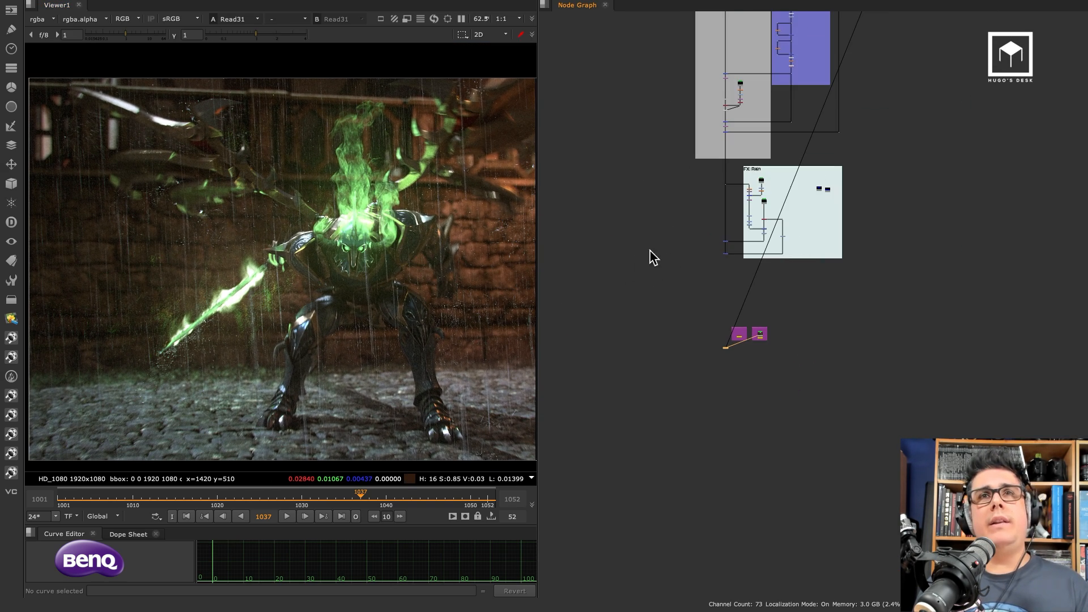
{"action": "middle_click_drag", "start_coordinate": [649, 256], "coordinate": [675, 410]}
{"action": "middle_click_drag", "start_coordinate": [681, 234], "coordinate": [694, 430]}
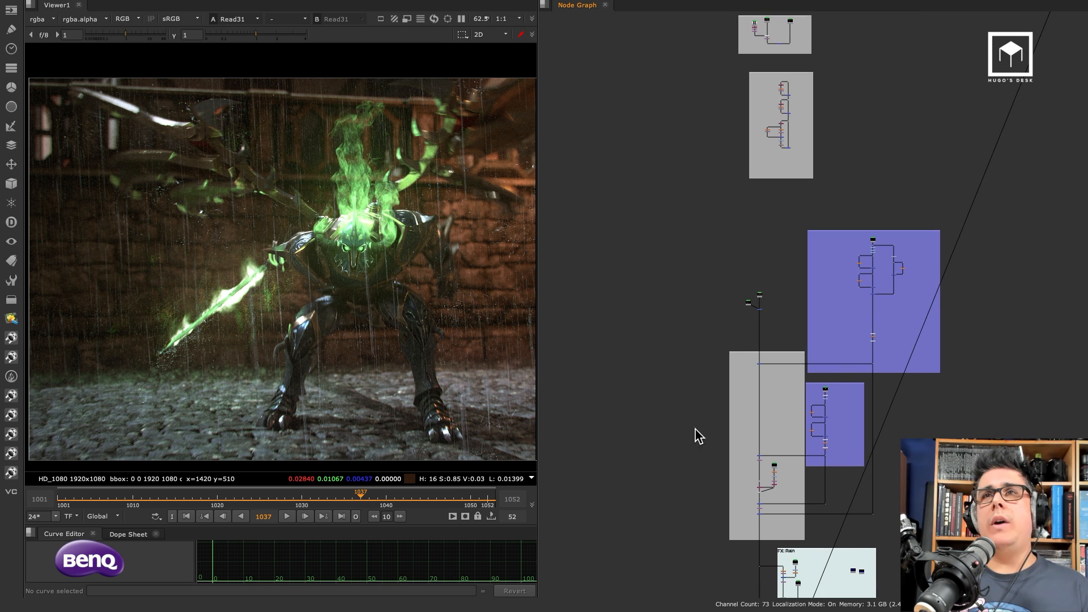
{"action": "middle_click_drag", "start_coordinate": [715, 244], "coordinate": [716, 432]}
{"action": "middle_click_drag", "start_coordinate": [740, 286], "coordinate": [735, 386]}
{"action": "middle_click_drag", "start_coordinate": [771, 42], "coordinate": [779, 282]}
{"action": "scroll", "coordinate": [855, 208], "scroll_direction": "up", "scroll_amount": 1}
{"action": "scroll", "coordinate": [850, 218], "scroll_direction": "up", "scroll_amount": 4}
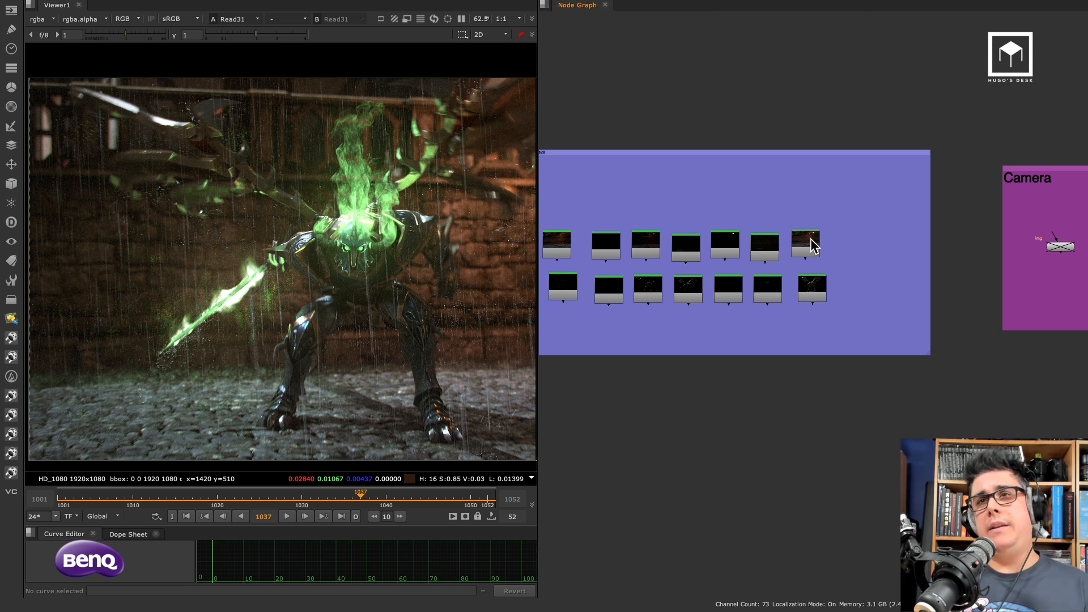
Step: Compare the last environment and character render passes in the AOVs backdrop by viewing them alternately, ending on the character
{"action": "left_click", "coordinate": [807, 241]}
{"action": "key", "text": "1"}
{"action": "left_click", "coordinate": [821, 292]}
{"action": "key", "text": "1"}
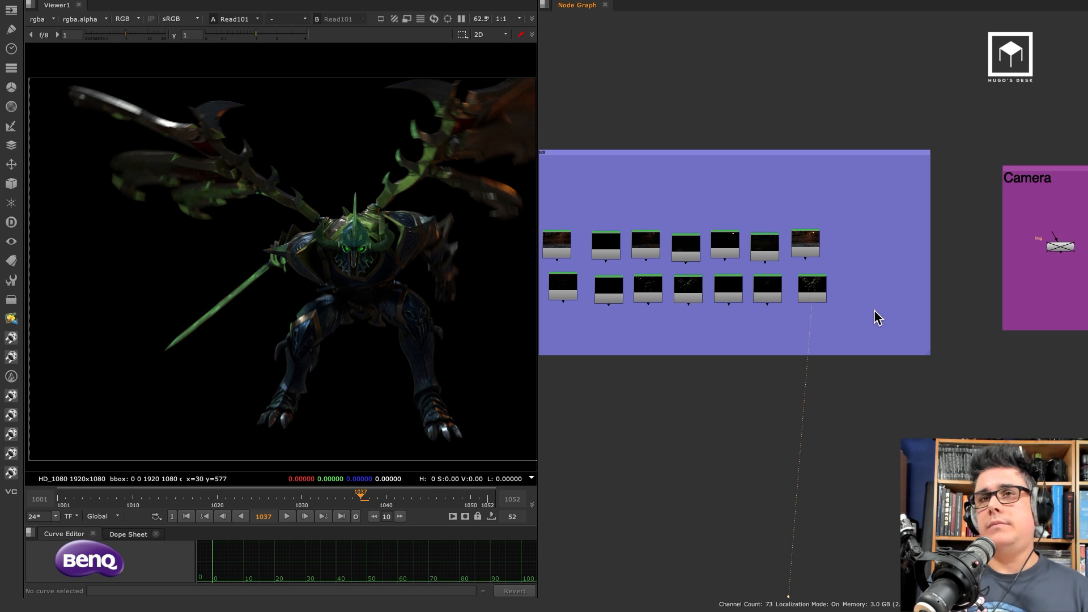
{"action": "left_click", "coordinate": [819, 287]}
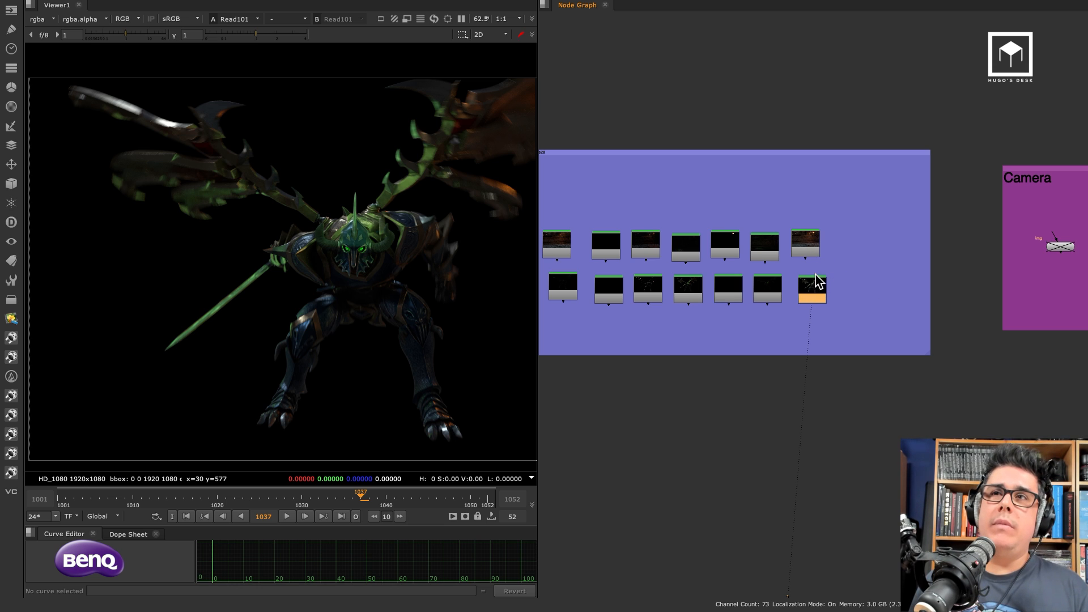
{"action": "left_click", "coordinate": [807, 251]}
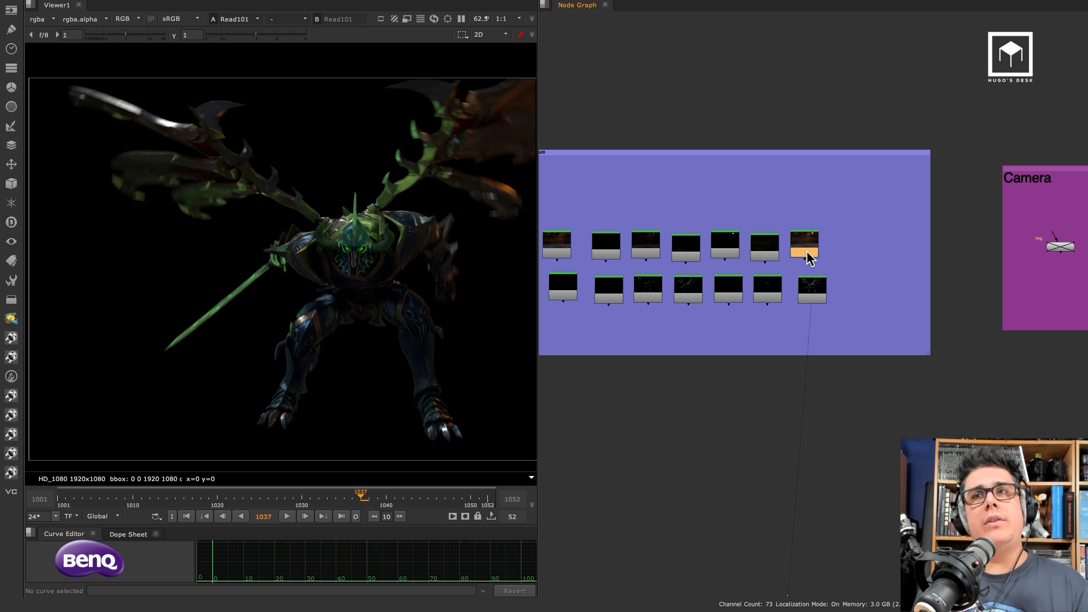
{"action": "key", "text": "1"}
{"action": "left_click", "coordinate": [808, 270]}
{"action": "scroll", "coordinate": [380, 298], "scroll_direction": "down", "scroll_amount": 2}
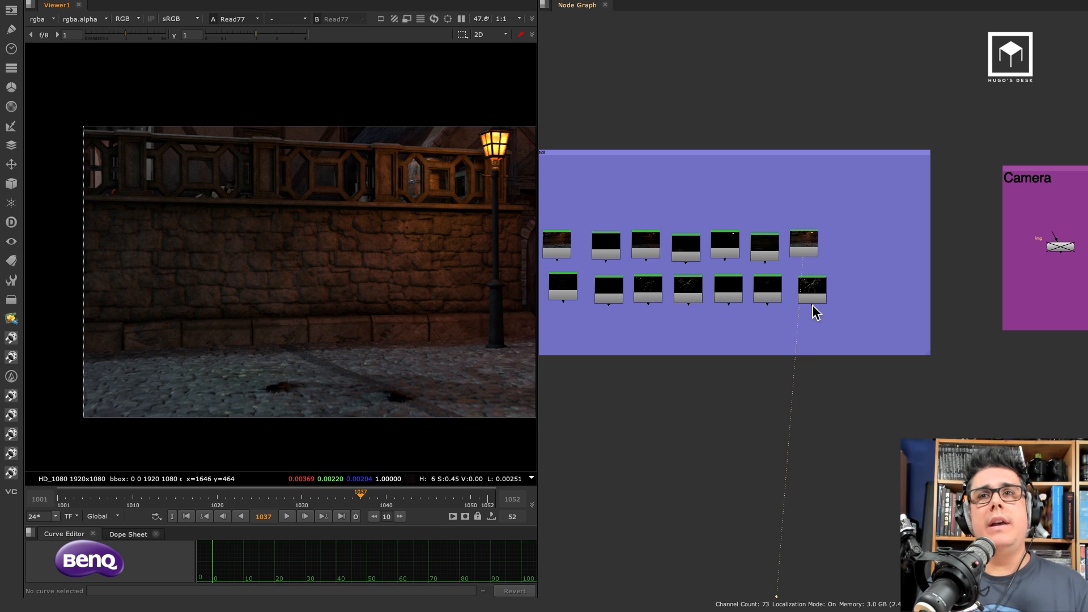
{"action": "left_click", "coordinate": [812, 290]}
{"action": "key", "text": "1"}
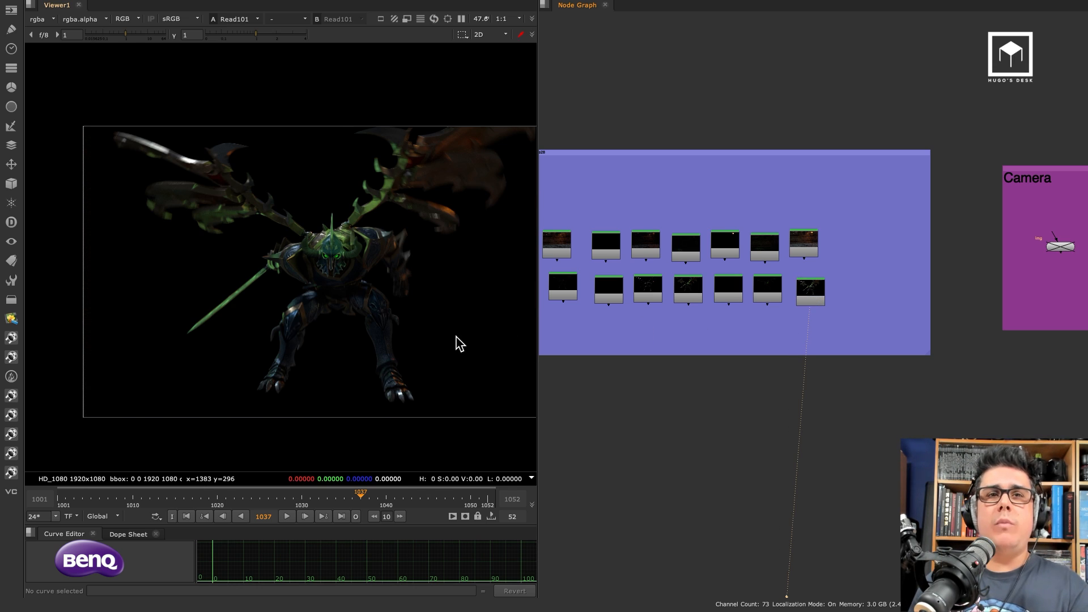
Step: Compare the environment beauty render Read77 with the character beauty render Read101 by viewing them alternately, ending on the character
{"action": "left_click", "coordinate": [811, 293]}
{"action": "left_click", "coordinate": [811, 246]}
{"action": "key", "text": "1"}
{"action": "left_click", "coordinate": [815, 270]}
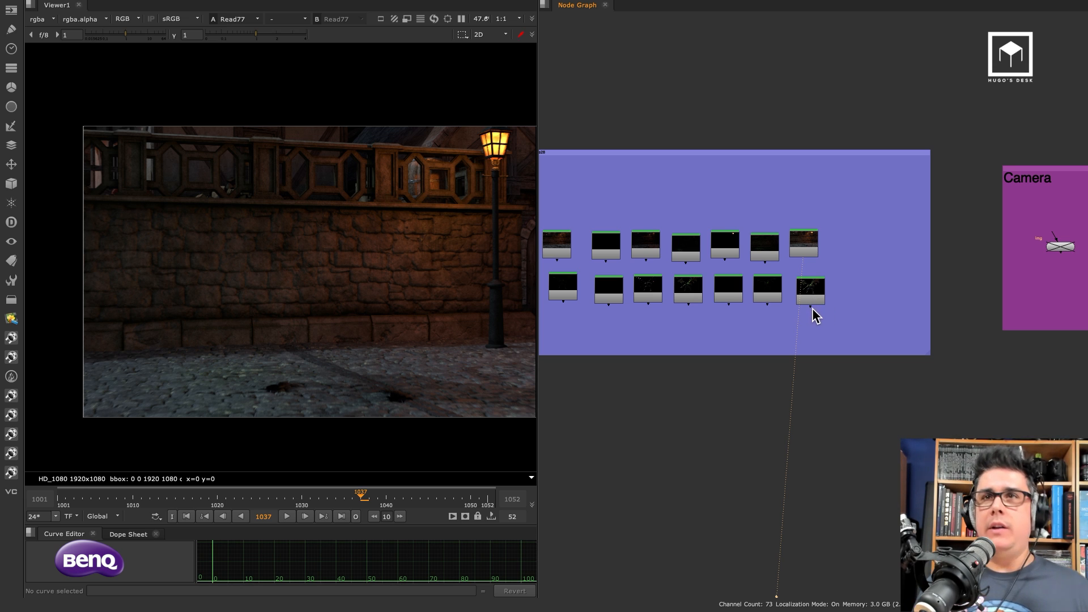
{"action": "left_click", "coordinate": [812, 291]}
{"action": "key", "text": "1"}
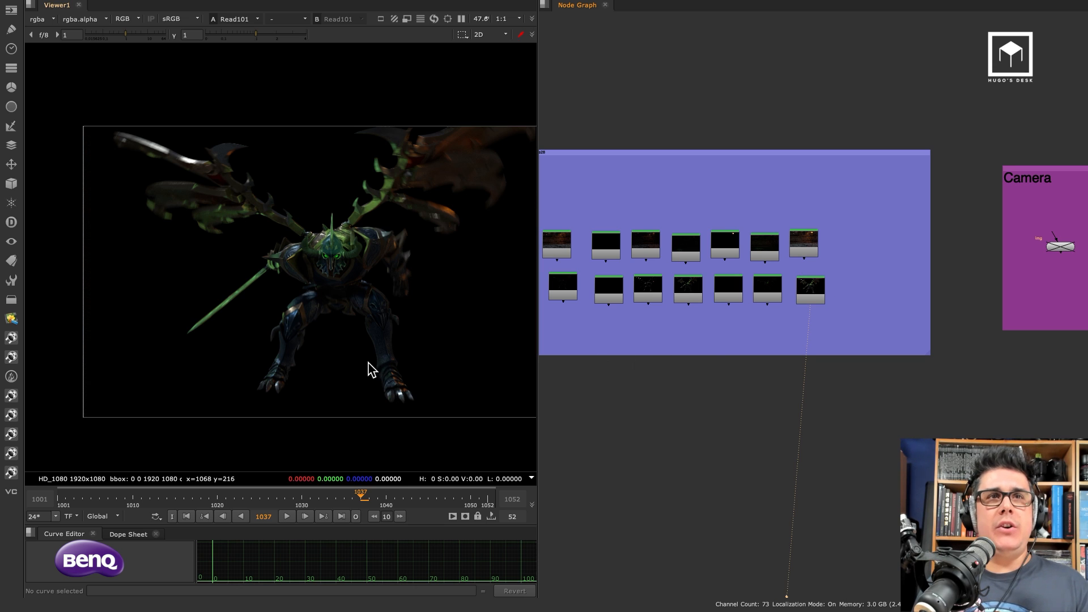
Step: Play the character render, stop playback, and check its last frame 1052 before returning to first frame 1001
{"action": "key", "text": "l"}
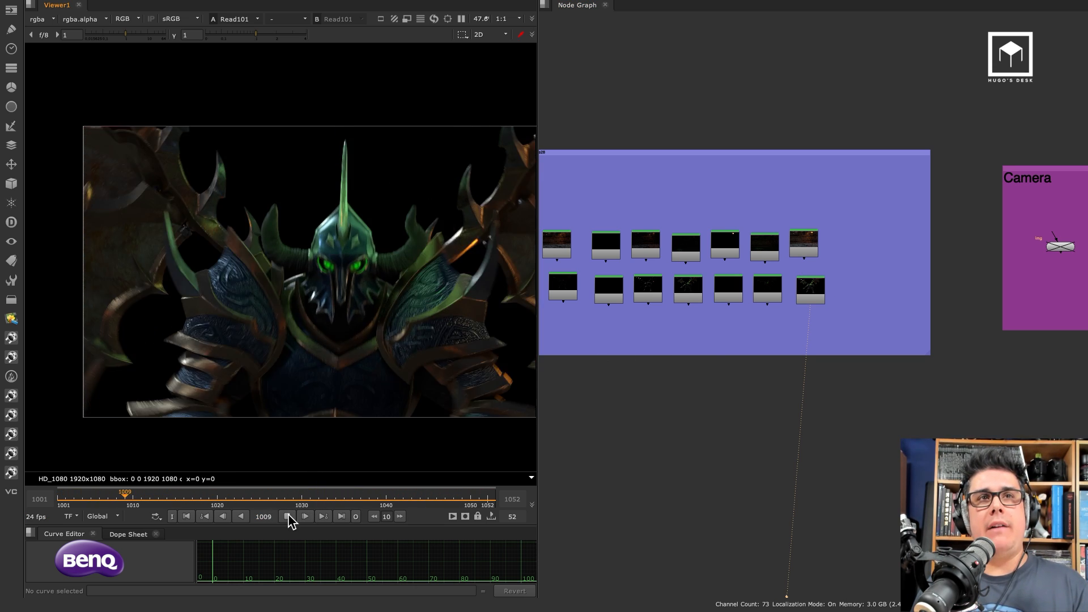
{"action": "left_click", "coordinate": [288, 516]}
{"action": "left_click", "coordinate": [342, 517]}
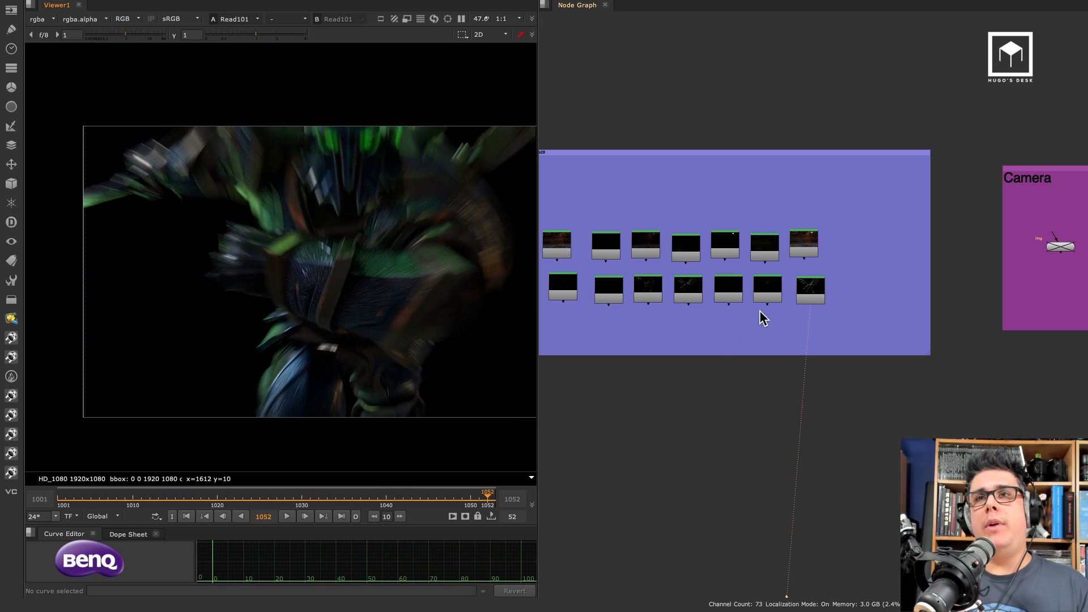
{"action": "left_click", "coordinate": [186, 516]}
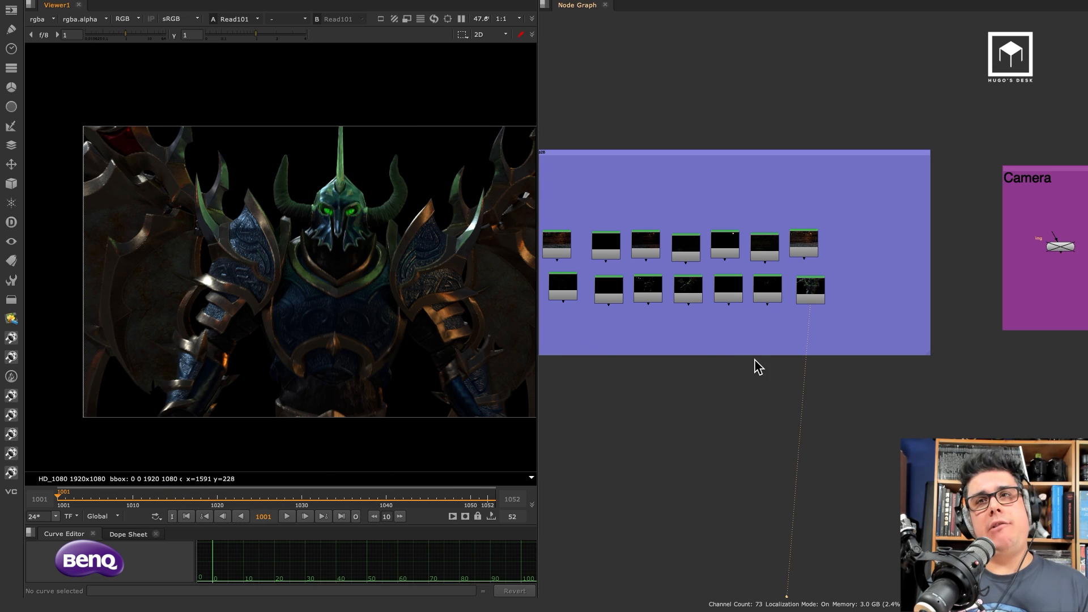
Step: View the environment render Read77 and the character render Read101 in turn on frame 1001
{"action": "scroll", "coordinate": [719, 359], "scroll_direction": "down", "scroll_amount": 4}
{"action": "middle_click_drag", "start_coordinate": [739, 309], "coordinate": [820, 310]}
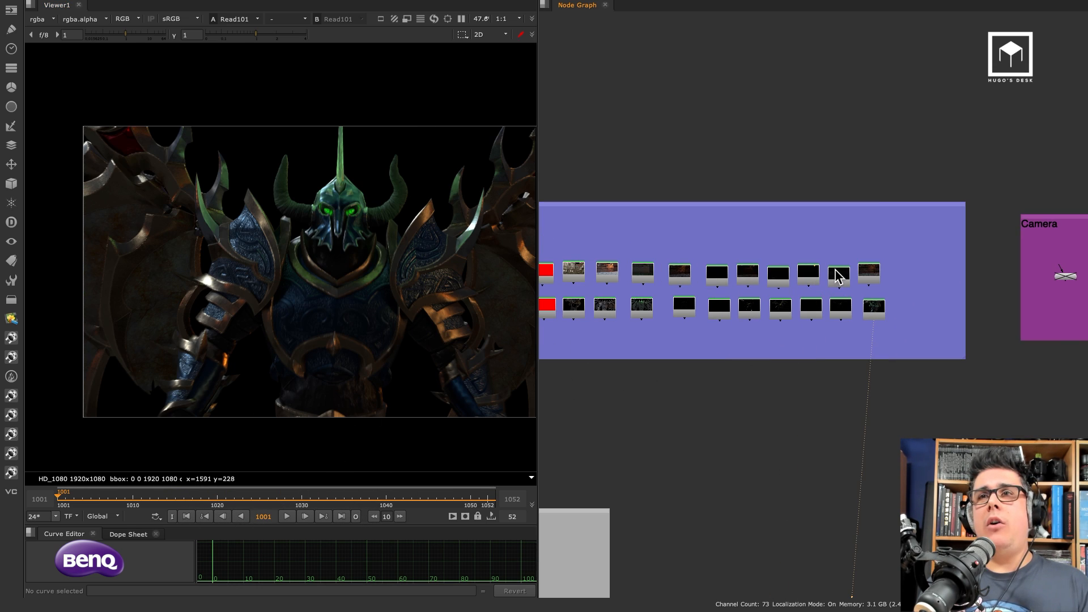
{"action": "scroll", "coordinate": [881, 271], "scroll_direction": "up", "scroll_amount": 4}
{"action": "left_click", "coordinate": [908, 273]}
{"action": "key", "text": "1"}
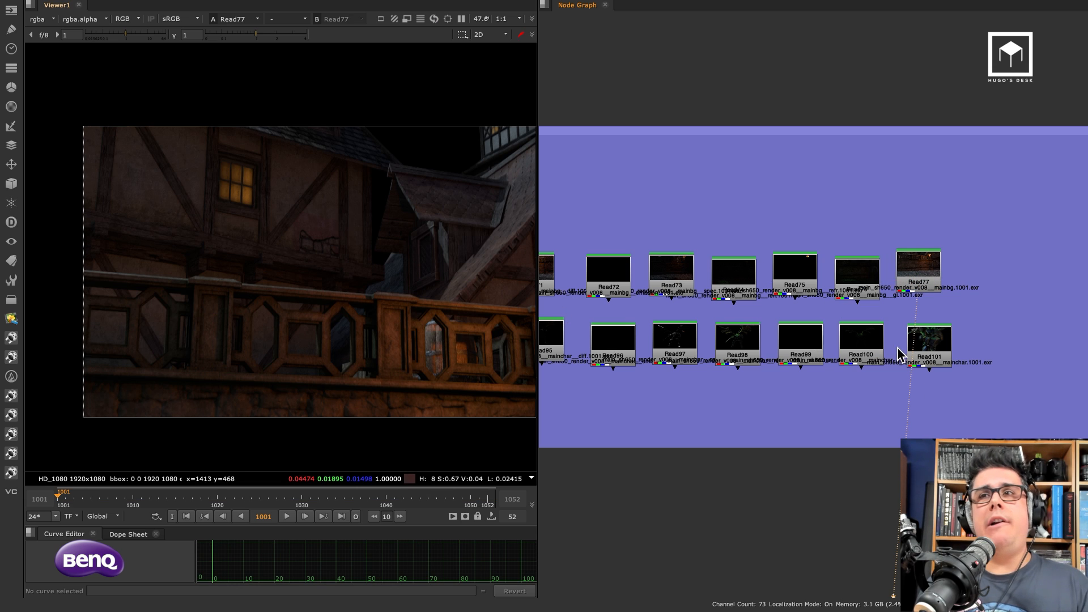
{"action": "left_click", "coordinate": [924, 350]}
{"action": "key", "text": "1"}
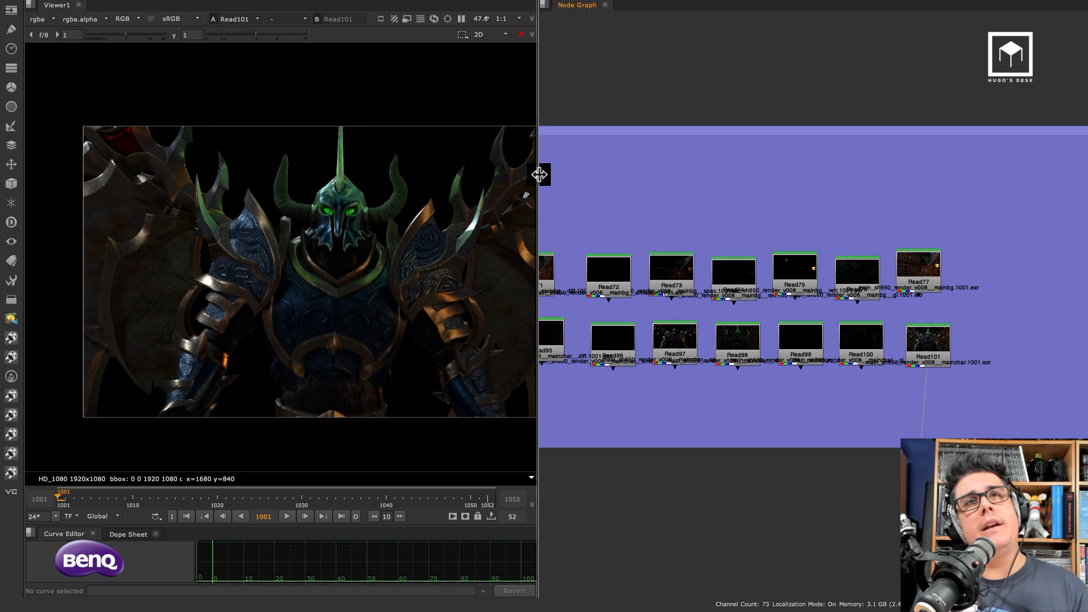
Step: Widen the viewer, offset the character GI pass Read100 below its row, and view it with viewer gamma raised to 1.7
{"action": "left_click_drag", "start_coordinate": [539, 175], "coordinate": [690, 165]}
{"action": "middle_click_drag", "start_coordinate": [941, 387], "coordinate": [827, 378]}
{"action": "left_click_drag", "start_coordinate": [895, 349], "coordinate": [896, 389]}
{"action": "key", "text": "1"}
{"action": "left_click", "coordinate": [905, 324]}
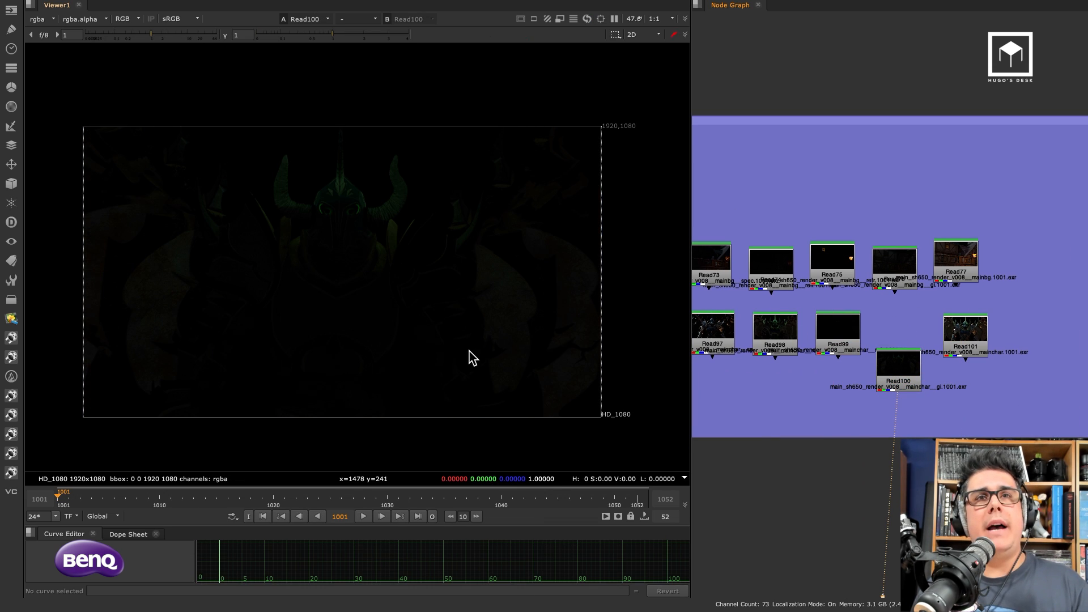
{"action": "left_click", "coordinate": [338, 36]}
{"action": "left_click_drag", "start_coordinate": [338, 35], "coordinate": [356, 36]}
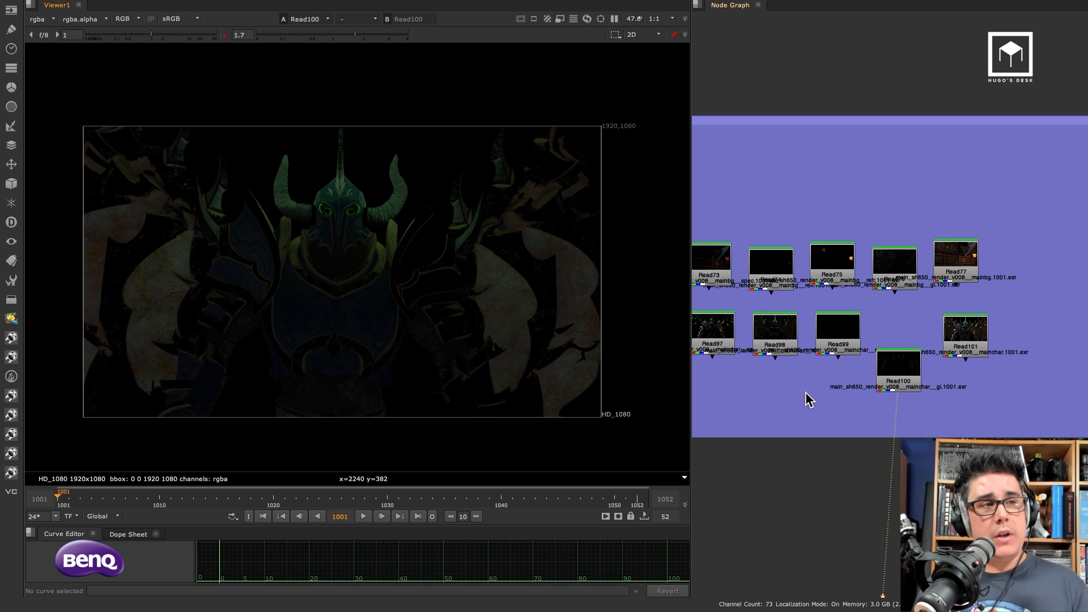
Step: View the environment GI pass Read76 as the counterpart of the character GI pass
{"action": "left_click", "coordinate": [892, 362]}
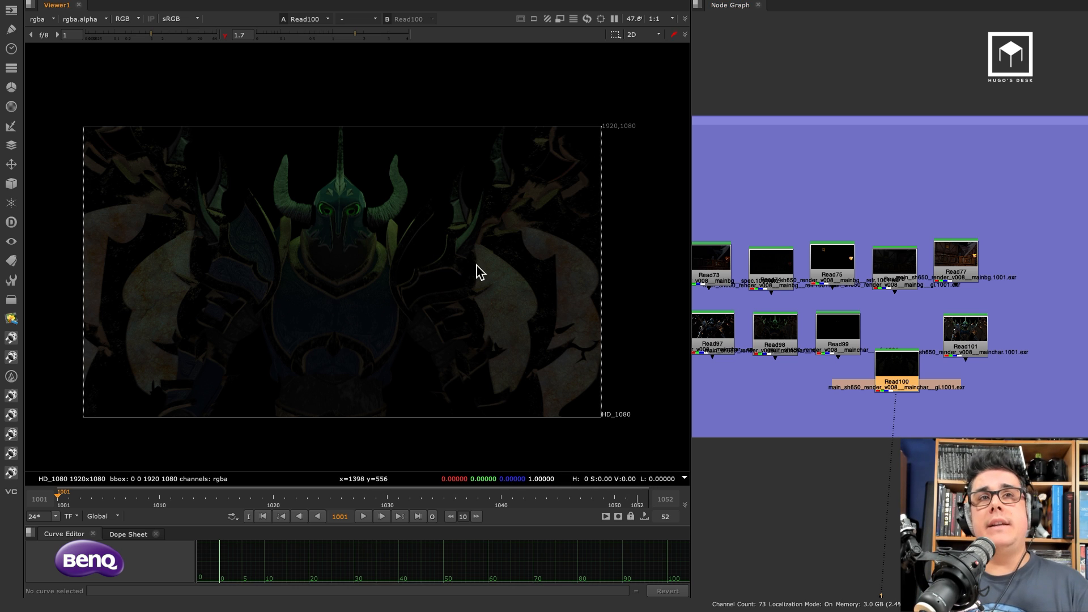
{"action": "left_click", "coordinate": [909, 264]}
{"action": "key", "text": "1"}
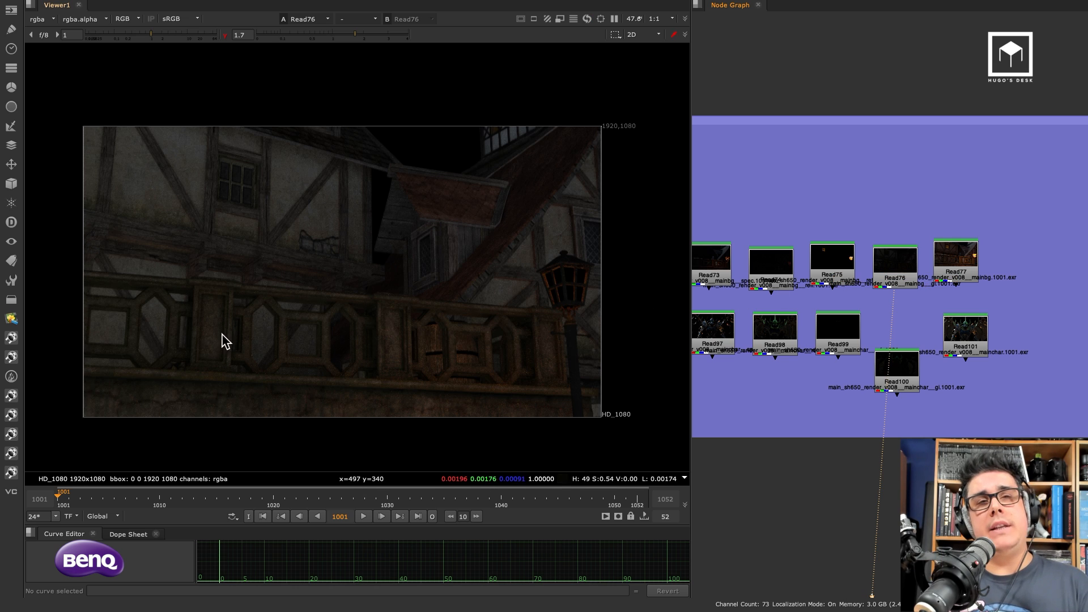
Step: View the character refraction pass Read99 and compare its eyes with the full character render Read101
{"action": "left_click", "coordinate": [840, 338]}
{"action": "key", "text": "1"}
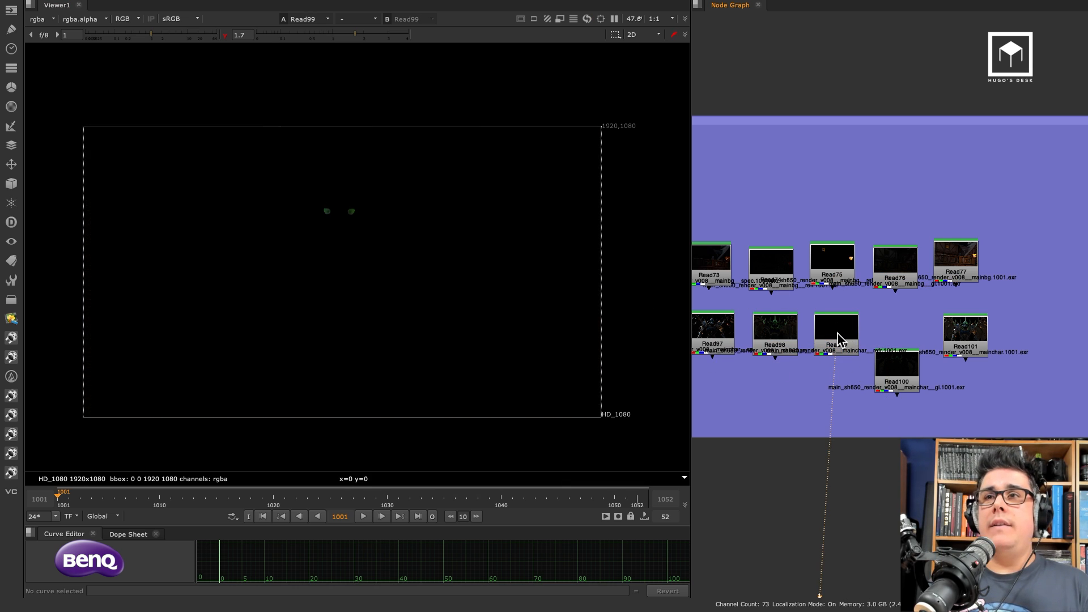
{"action": "left_click_drag", "start_coordinate": [839, 339], "coordinate": [839, 335]}
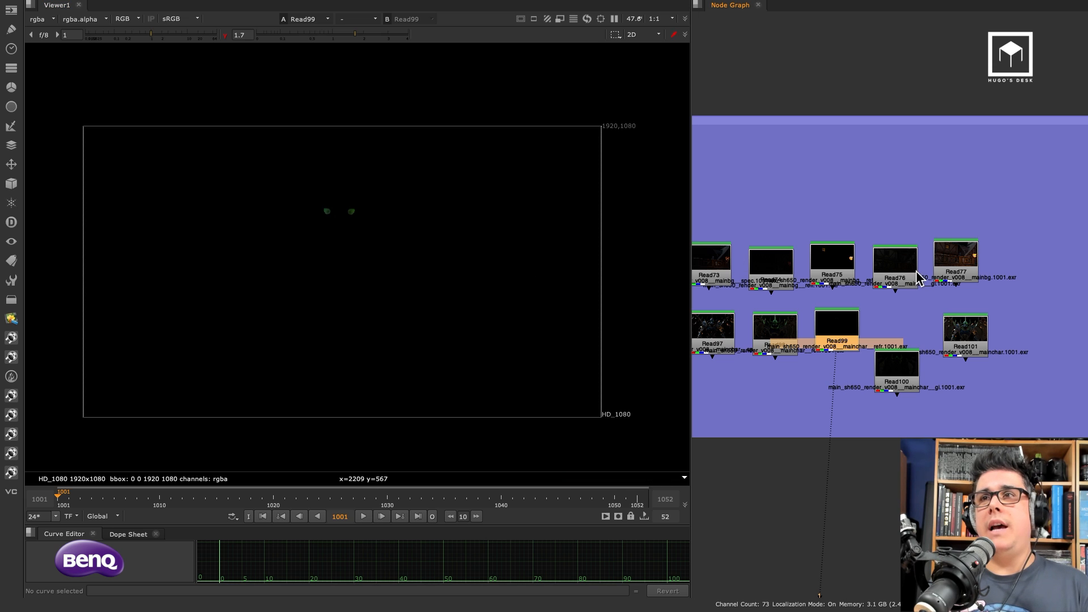
{"action": "left_click", "coordinate": [957, 339]}
{"action": "key", "text": "1"}
{"action": "scroll", "coordinate": [359, 215], "scroll_direction": "up", "scroll_amount": 2}
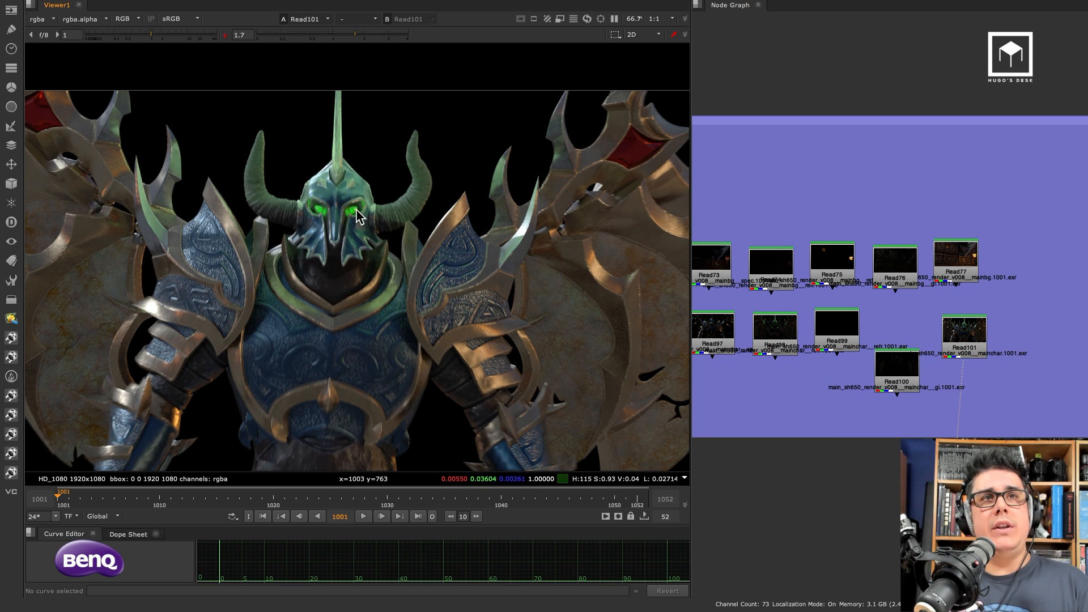
{"action": "left_click", "coordinate": [822, 329]}
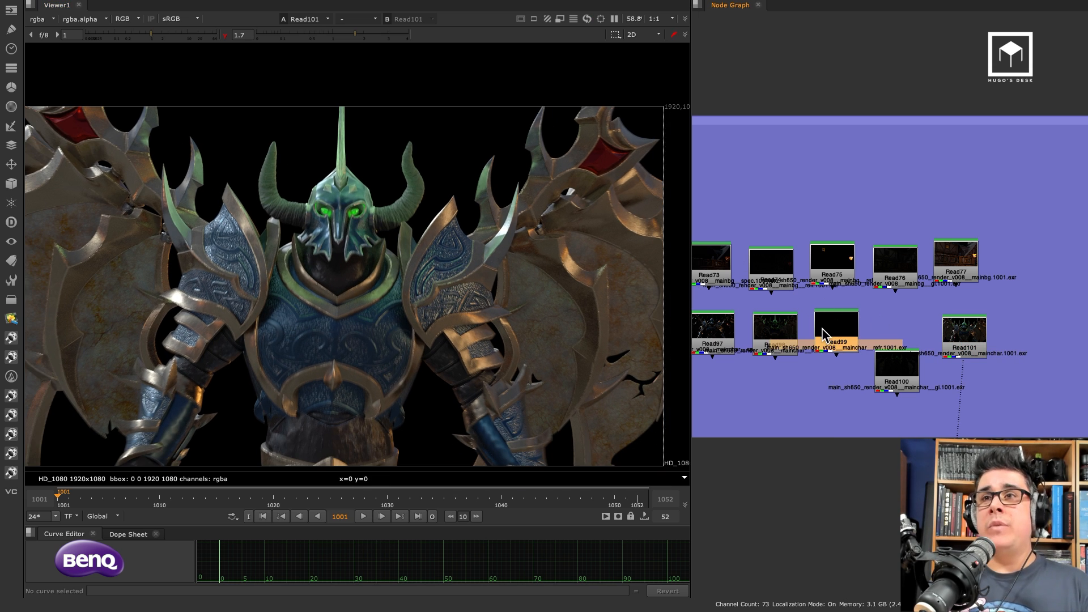
{"action": "key", "text": "1"}
{"action": "middle_click_drag", "start_coordinate": [816, 372], "coordinate": [865, 354]}
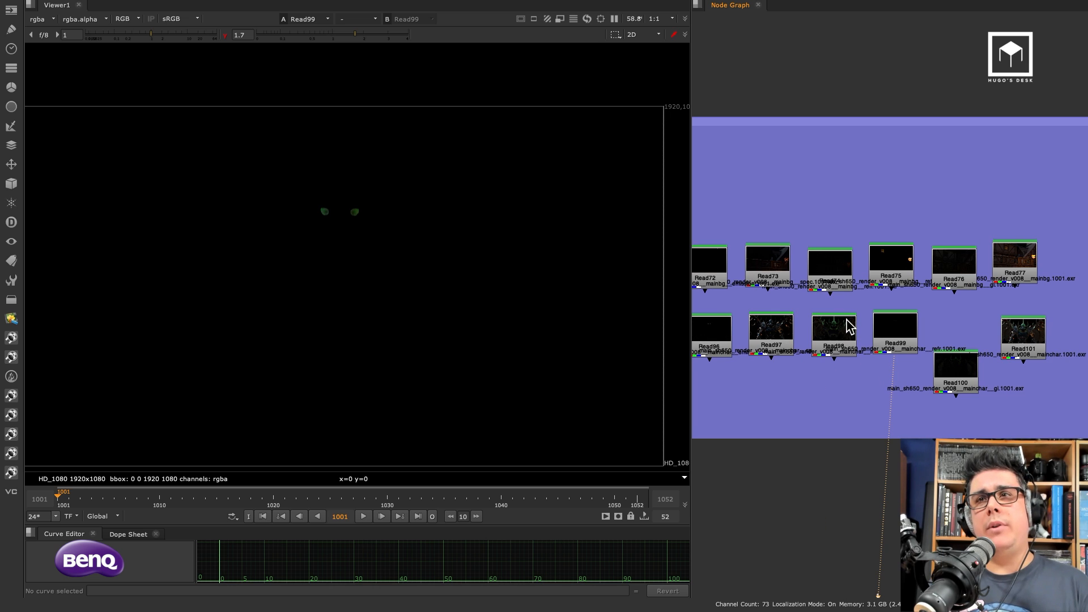
Step: View the character reflection pass Read98, offset its node below the row, and select the matching environment pass Read74
{"action": "left_click", "coordinate": [838, 339]}
{"action": "key", "text": "1"}
{"action": "left_click_drag", "start_coordinate": [838, 340], "coordinate": [841, 364]}
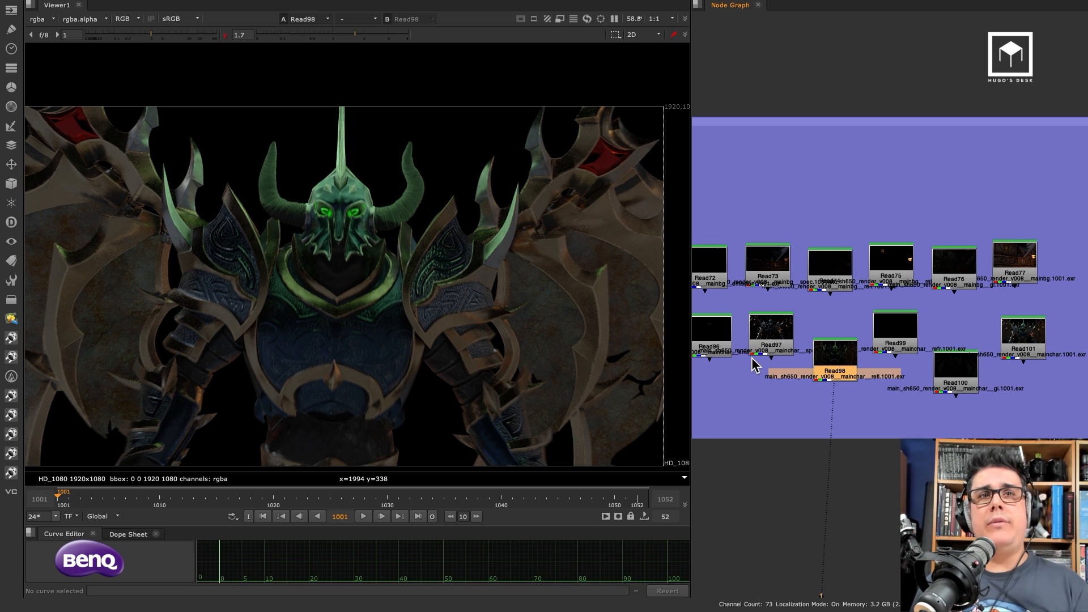
{"action": "left_click", "coordinate": [827, 272]}
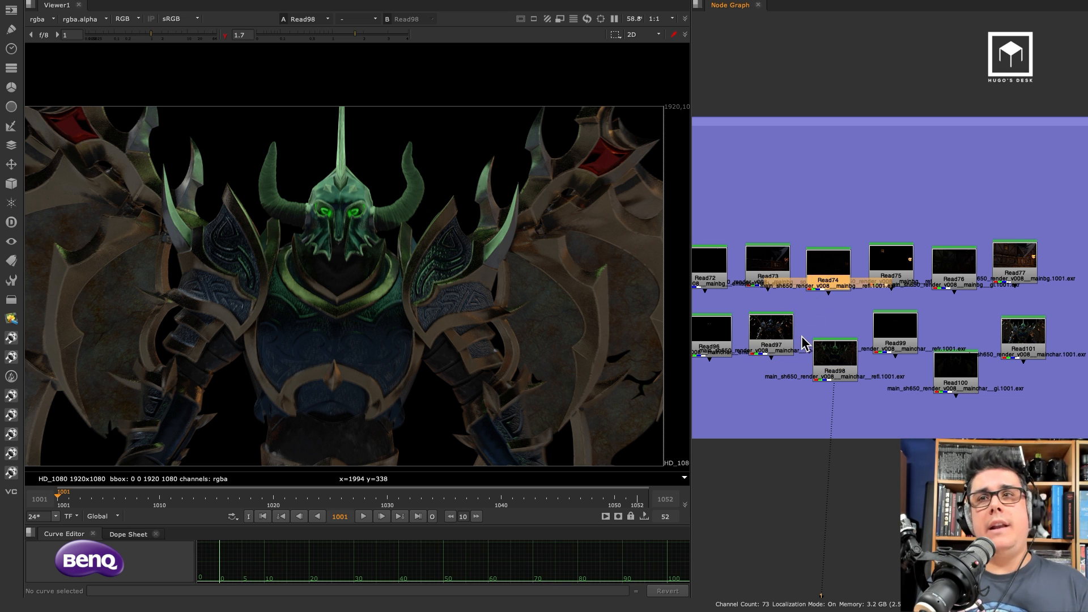
Step: View the character specular pass Read97, then raise the environment specular pass Read73 above its row and view it
{"action": "left_click", "coordinate": [778, 340]}
{"action": "key", "text": "1"}
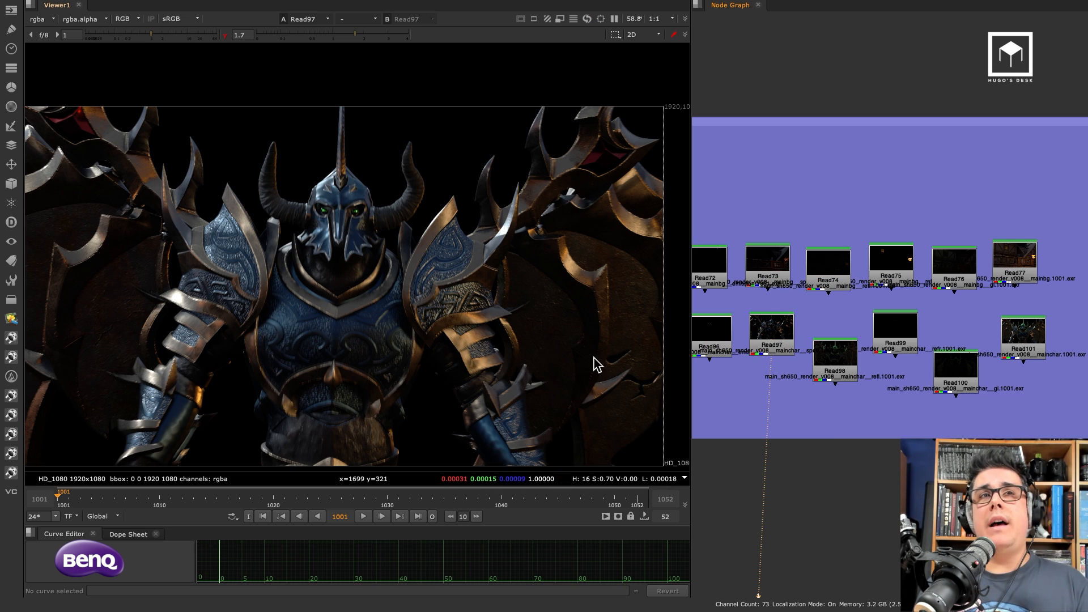
{"action": "middle_click_drag", "start_coordinate": [790, 256], "coordinate": [835, 270]}
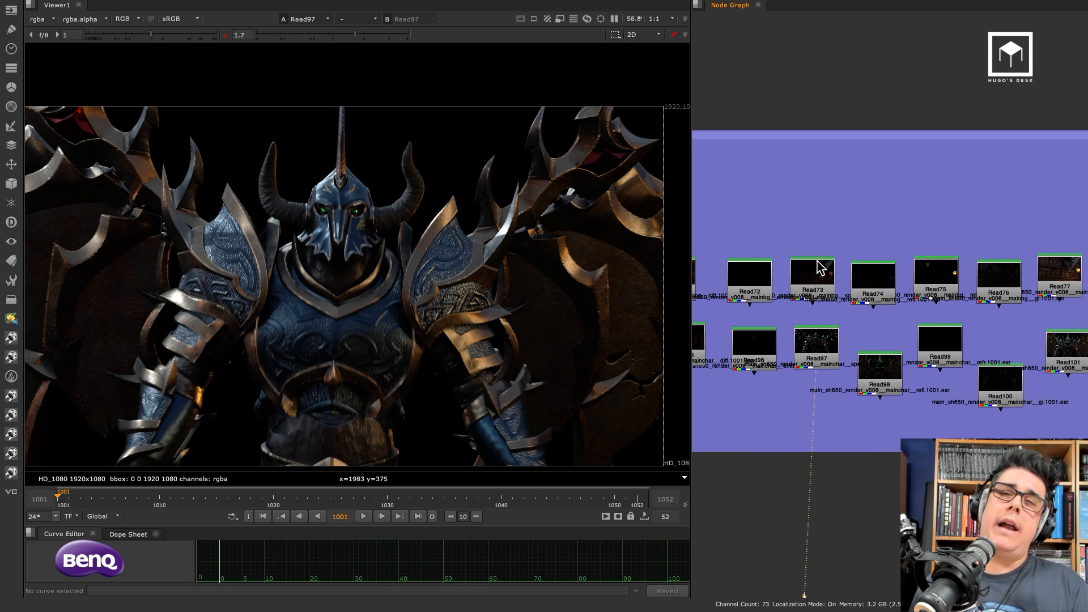
{"action": "left_click_drag", "start_coordinate": [816, 260], "coordinate": [817, 248]}
{"action": "left_click", "coordinate": [814, 335]}
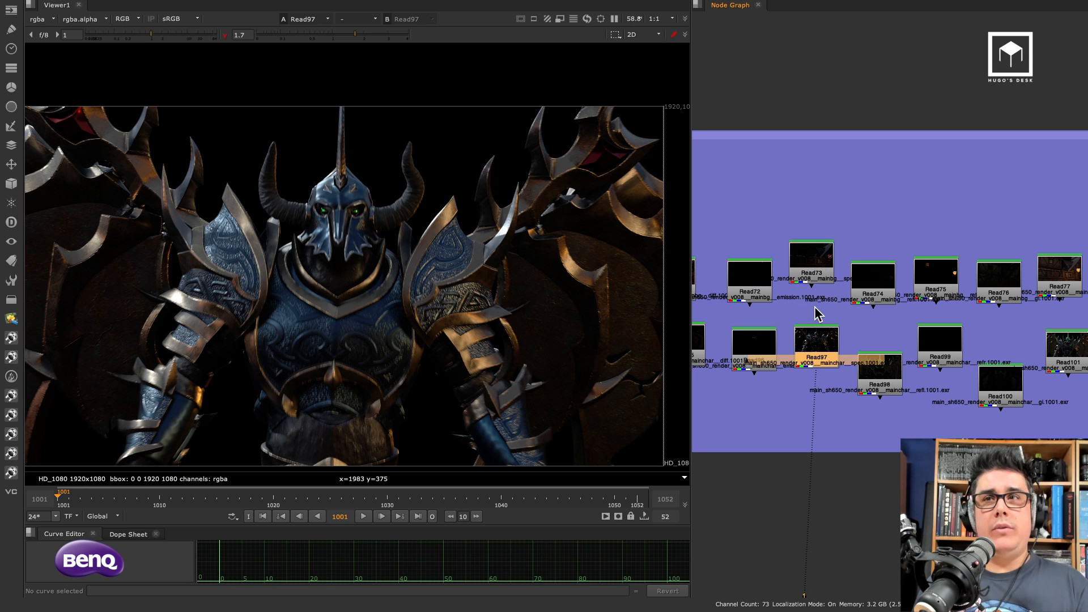
{"action": "left_click", "coordinate": [816, 266]}
{"action": "key", "text": "1"}
Step: Raise the environment emission pass Read72 above its row and view it alternately with the character emission pass Read96
{"action": "middle_click_drag", "start_coordinate": [754, 277], "coordinate": [807, 281]}
{"action": "left_click_drag", "start_coordinate": [788, 284], "coordinate": [783, 261]}
{"action": "key", "text": "1"}
{"action": "left_click", "coordinate": [798, 346]}
{"action": "key", "text": "1"}
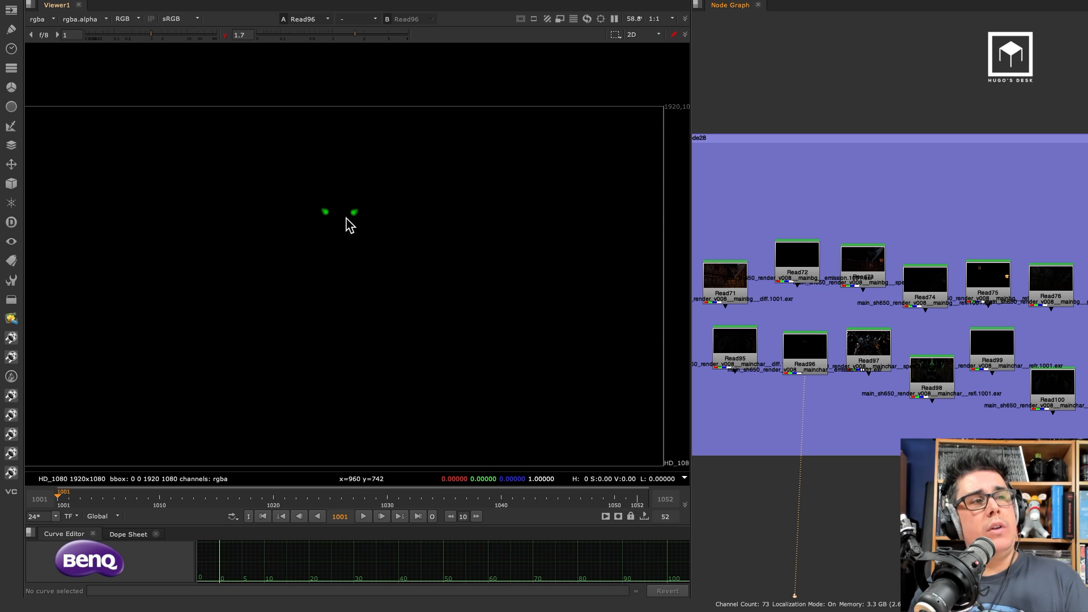
{"action": "left_click", "coordinate": [801, 259]}
{"action": "key", "text": "1"}
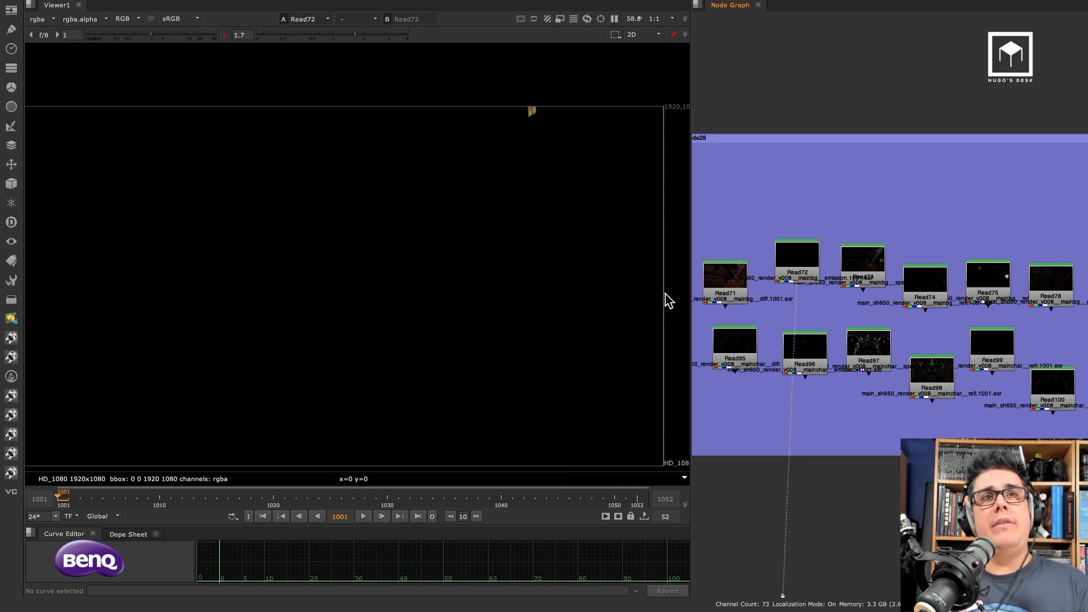
Step: Check the environment emission pass at several frames along the shot, ending on frame 1009
{"action": "left_click", "coordinate": [365, 498]}
{"action": "left_click", "coordinate": [446, 496]}
{"action": "left_click", "coordinate": [149, 500]}
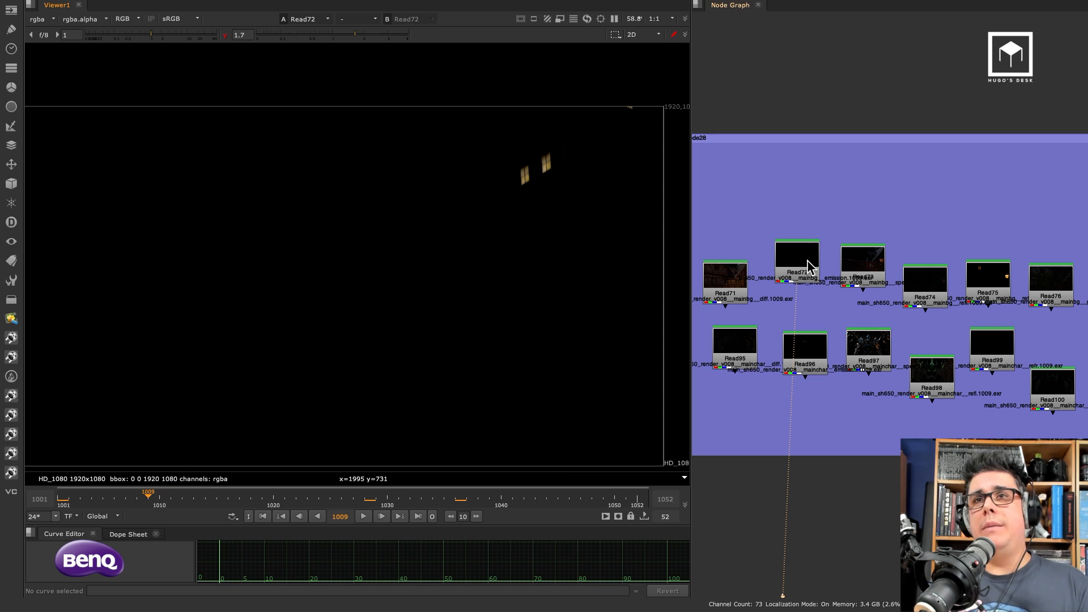
Step: View the environment diffuse pass Read71 and the character diffuse pass Read95, returning to frame 1001
{"action": "middle_click_drag", "start_coordinate": [796, 227], "coordinate": [912, 206]}
{"action": "left_click", "coordinate": [844, 251]}
{"action": "key", "text": "1"}
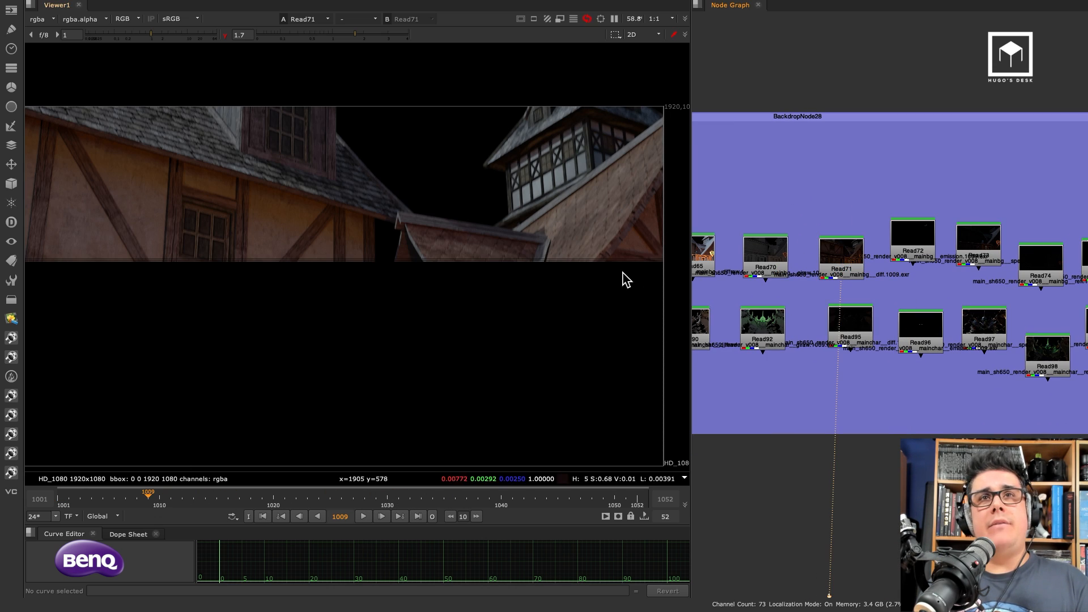
{"action": "left_click", "coordinate": [846, 319]}
{"action": "key", "text": "1"}
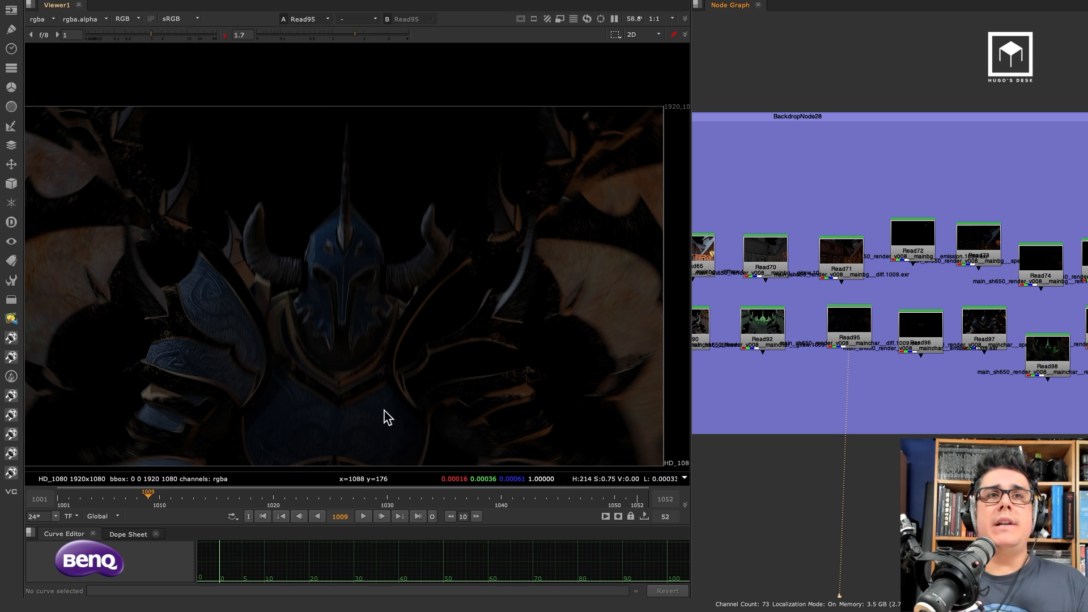
{"action": "left_click", "coordinate": [263, 516]}
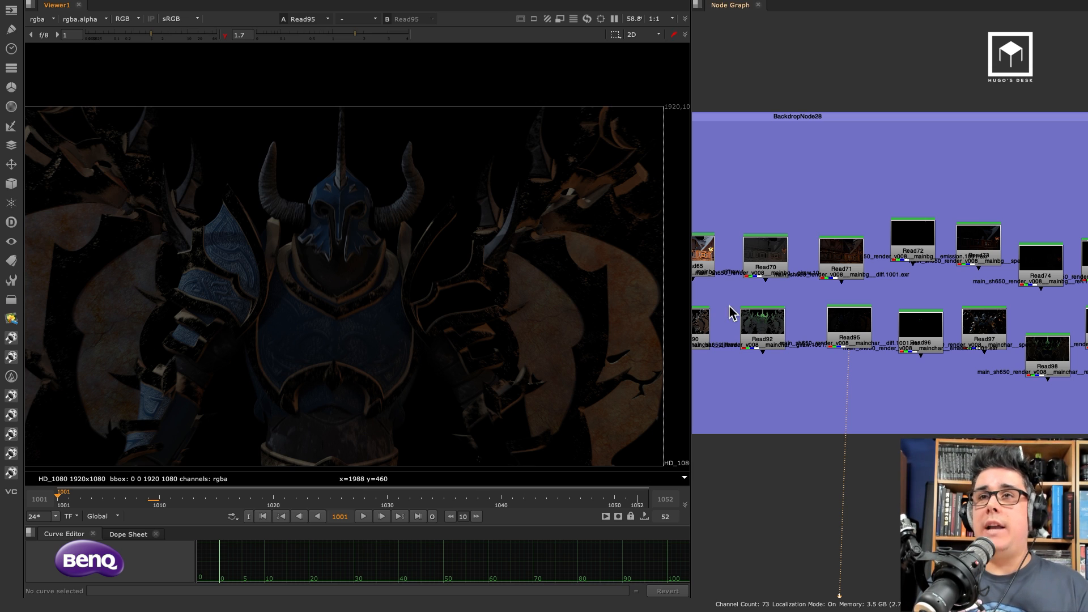
Step: Offset the character raw GI pass Read92 below its row, view it, and view the environment counterpart Read70
{"action": "middle_click_drag", "start_coordinate": [795, 289], "coordinate": [854, 284]}
{"action": "left_click", "coordinate": [833, 316]}
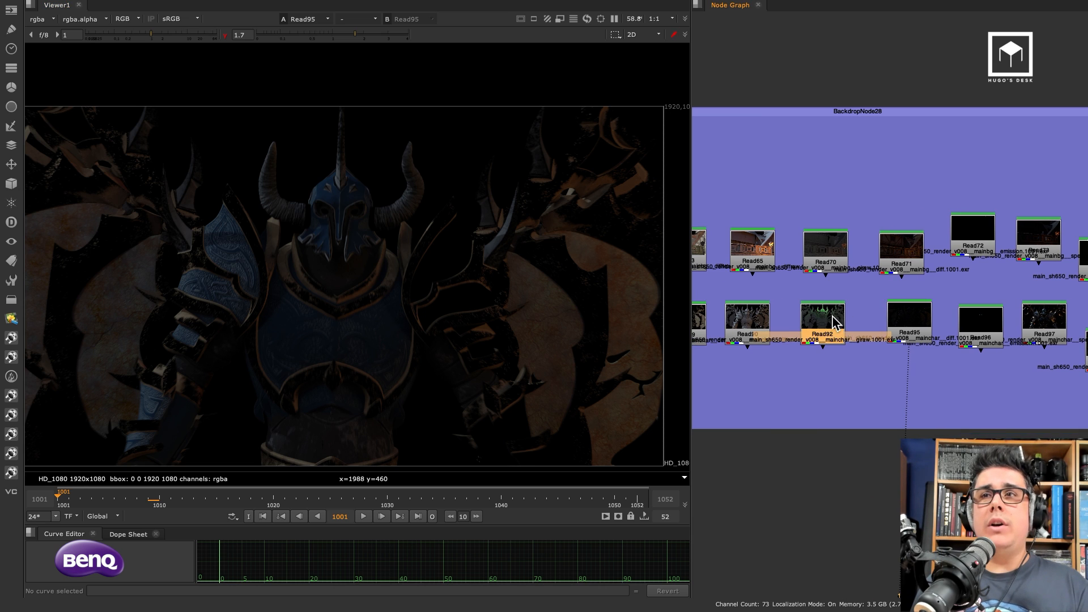
{"action": "left_click_drag", "start_coordinate": [828, 338], "coordinate": [831, 373]}
{"action": "key", "text": "1"}
{"action": "scroll", "coordinate": [432, 310], "scroll_direction": "down", "scroll_amount": 3}
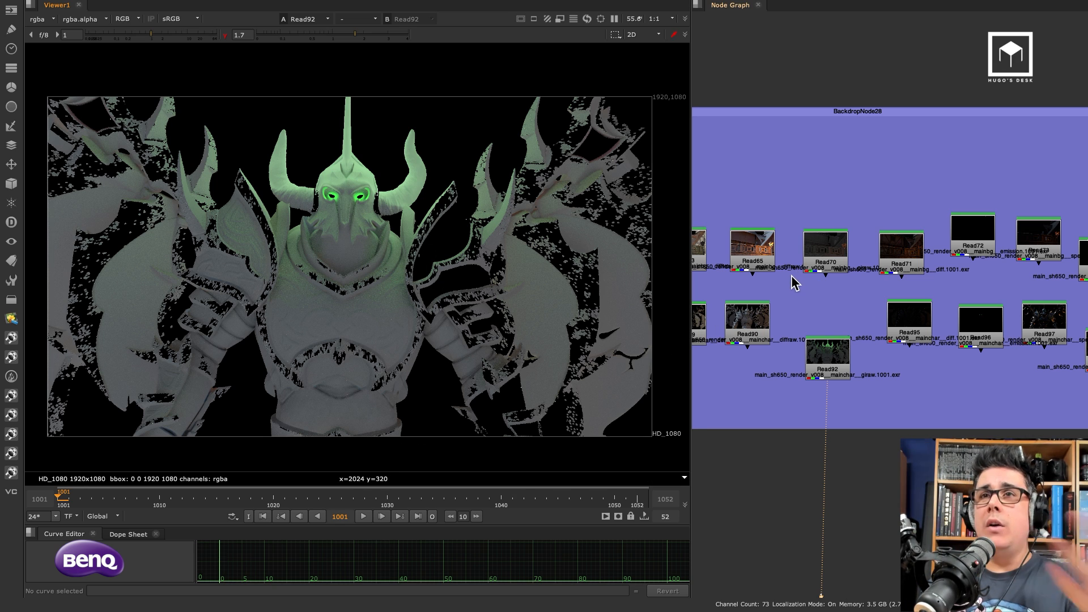
{"action": "left_click", "coordinate": [825, 250]}
{"action": "key", "text": "1"}
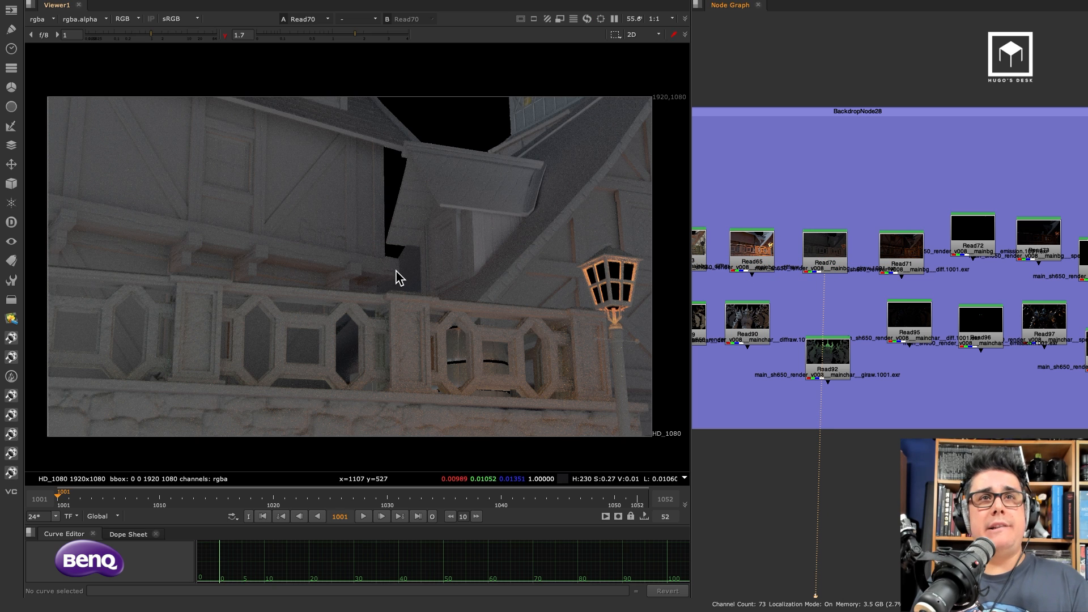
Step: View the character raw diffuse pass Read90 and the environment raw diffuse pass Read65
{"action": "left_click", "coordinate": [766, 318]}
{"action": "key", "text": "1"}
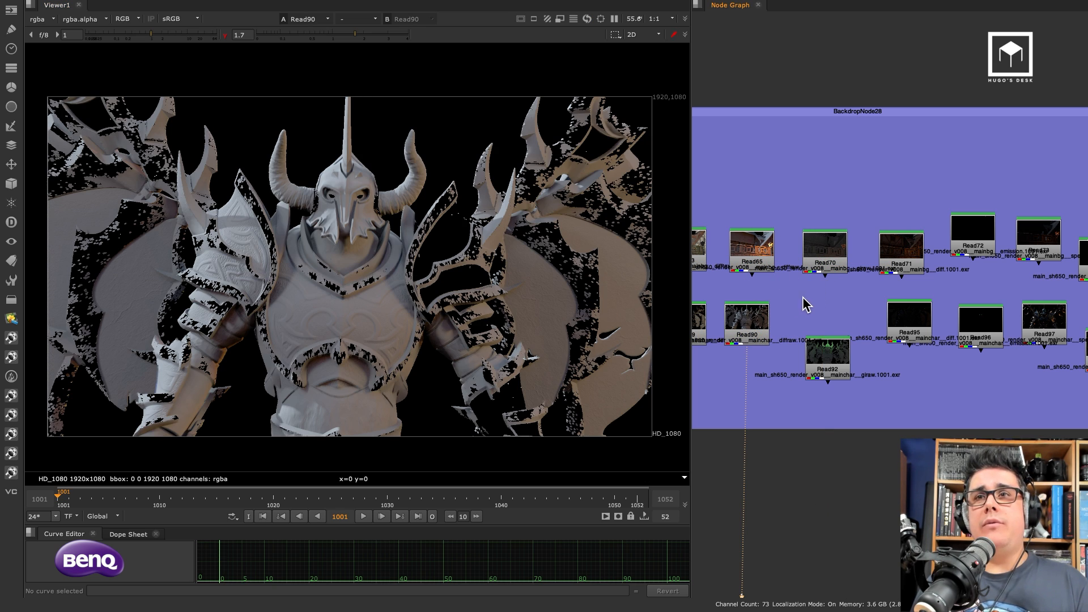
{"action": "middle_click_drag", "start_coordinate": [802, 296], "coordinate": [852, 266]}
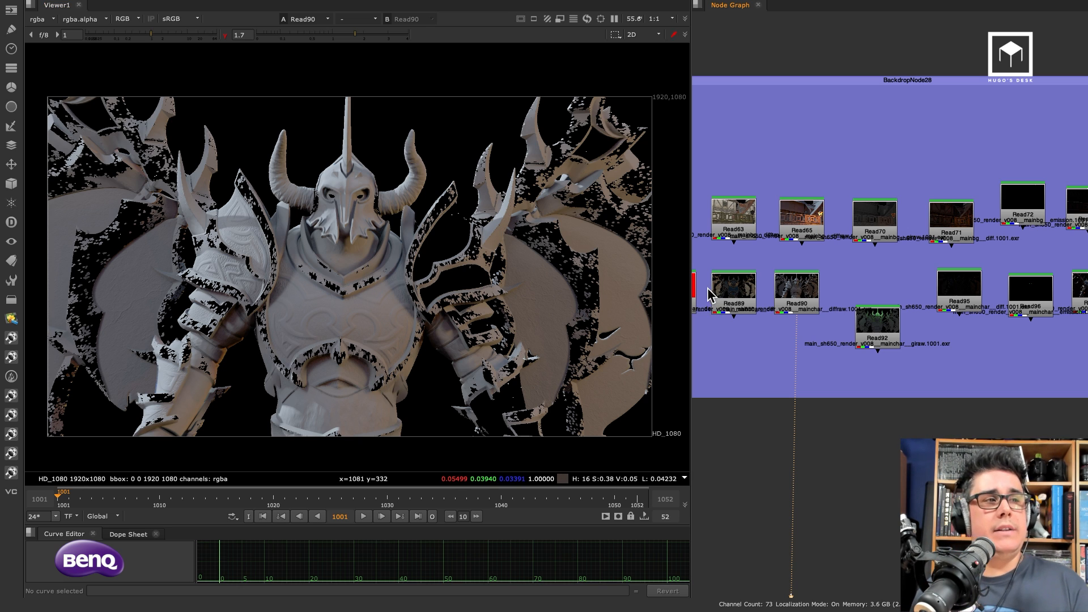
{"action": "left_click", "coordinate": [791, 218]}
{"action": "key", "text": "1"}
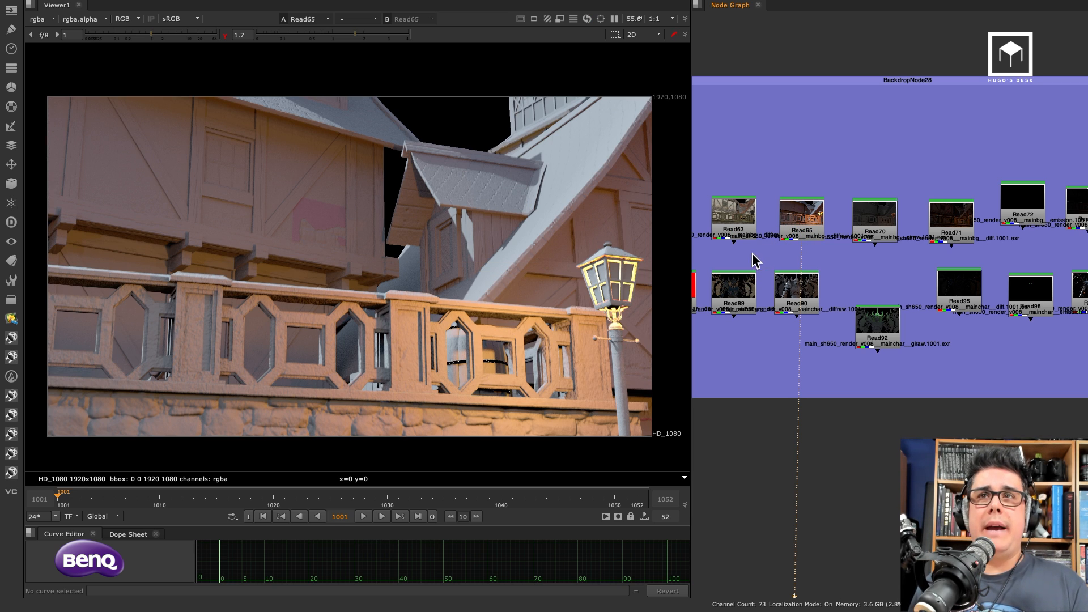
Step: View the environment texture color pass Read63 and the matching character pass Read89
{"action": "middle_click_drag", "start_coordinate": [795, 259], "coordinate": [853, 259]}
{"action": "left_click", "coordinate": [800, 225]}
{"action": "key", "text": "1"}
{"action": "left_click", "coordinate": [790, 292]}
{"action": "key", "text": "1"}
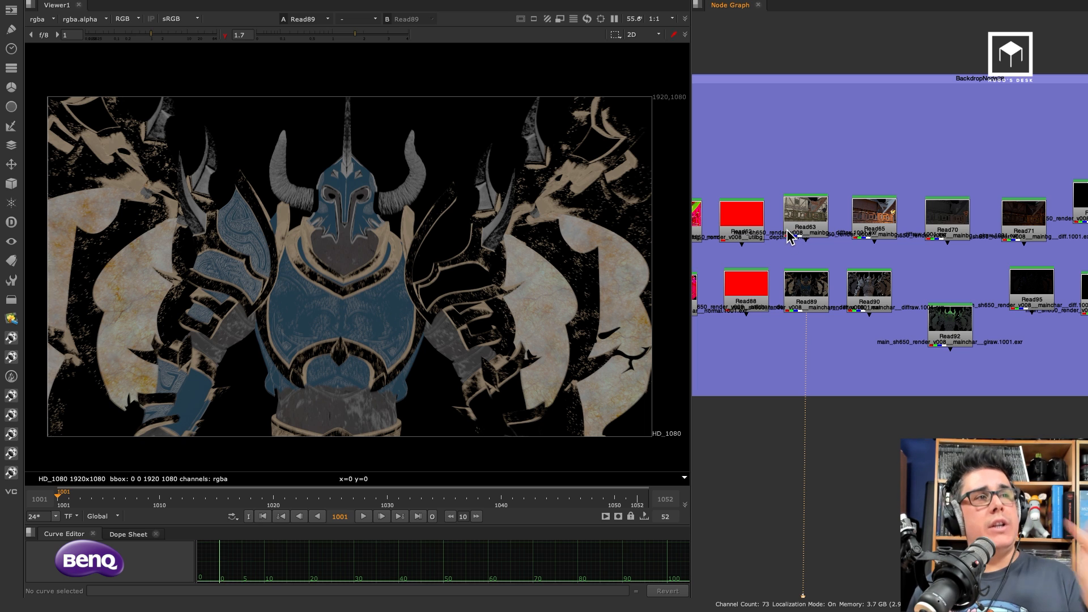
Step: View the environment passes Read63 for texture color and Read62 for depth, along with the character normal pass Read87
{"action": "left_click", "coordinate": [805, 218]}
{"action": "key", "text": "1"}
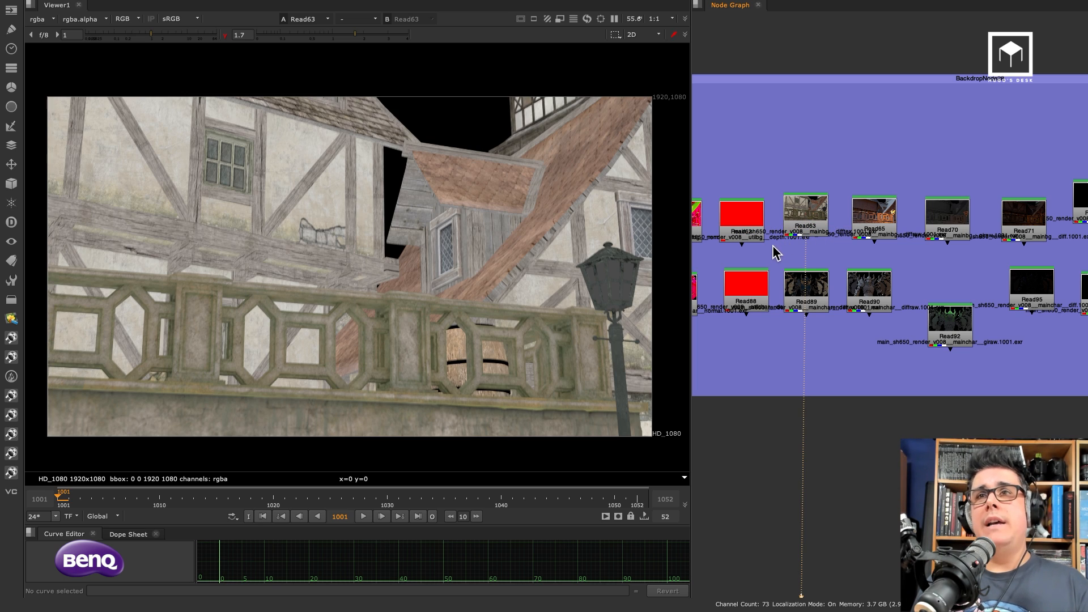
{"action": "middle_click_drag", "start_coordinate": [865, 264], "coordinate": [958, 265]}
{"action": "left_click", "coordinate": [828, 288]}
{"action": "key", "text": "1"}
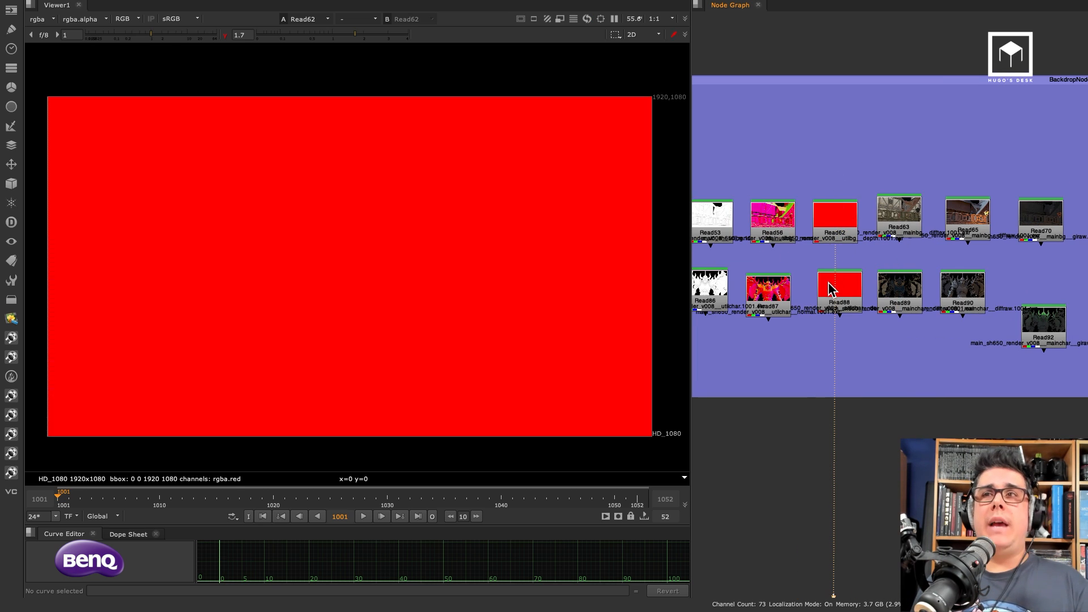
{"action": "left_click", "coordinate": [786, 285]}
{"action": "key", "text": "1"}
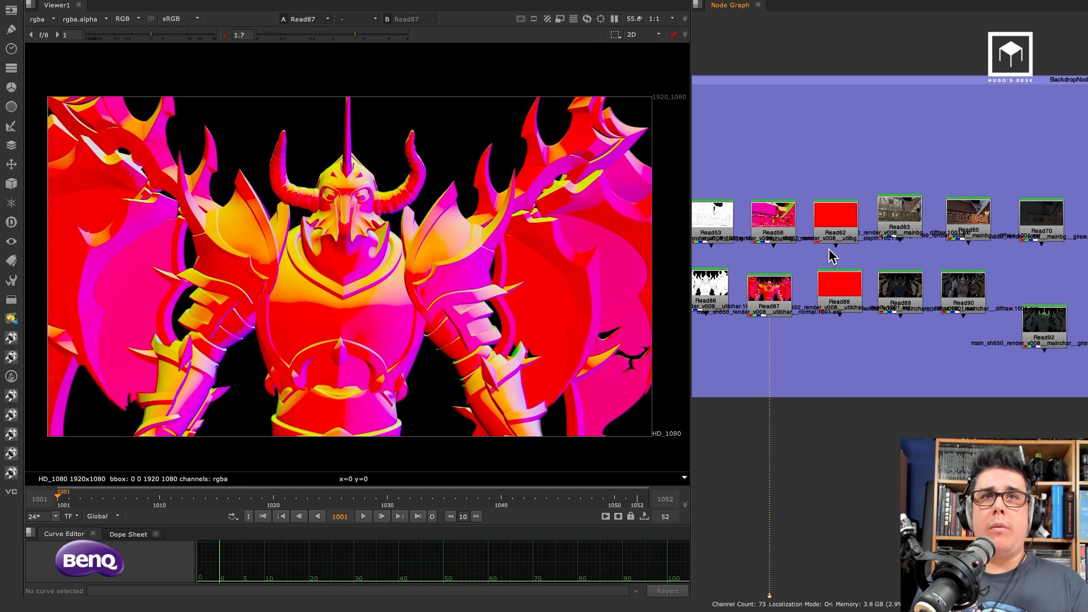
Step: View the character ambient occlusion pass Read86 and select the neighbouring ID pass Read85
{"action": "middle_click_drag", "start_coordinate": [721, 272], "coordinate": [844, 249]}
{"action": "left_click", "coordinate": [832, 264]}
{"action": "key", "text": "1"}
{"action": "left_click", "coordinate": [807, 278]}
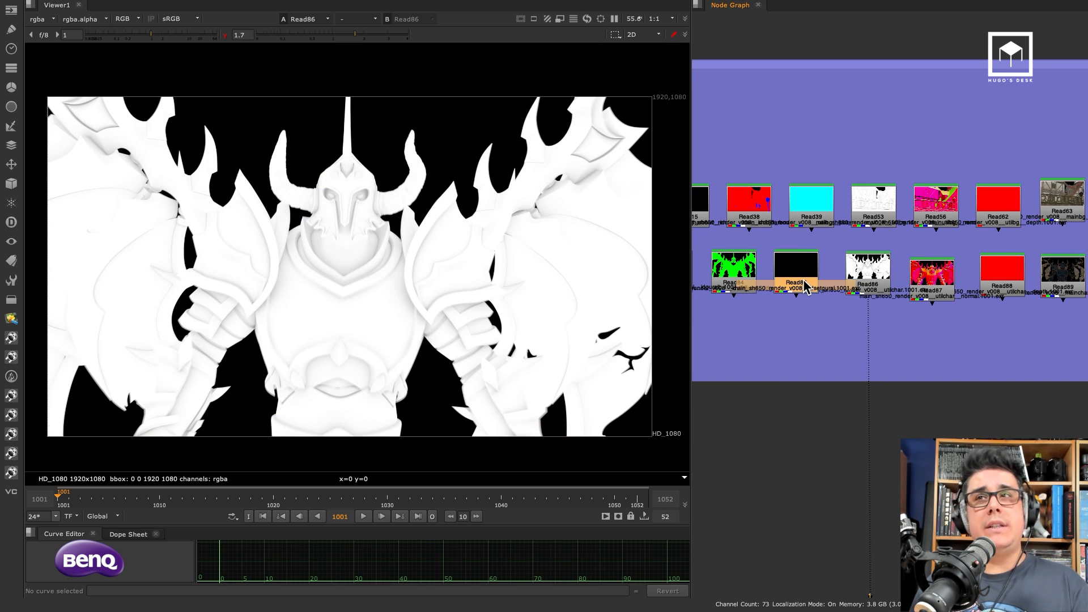
{"action": "left_click_drag", "start_coordinate": [801, 283], "coordinate": [803, 282]}
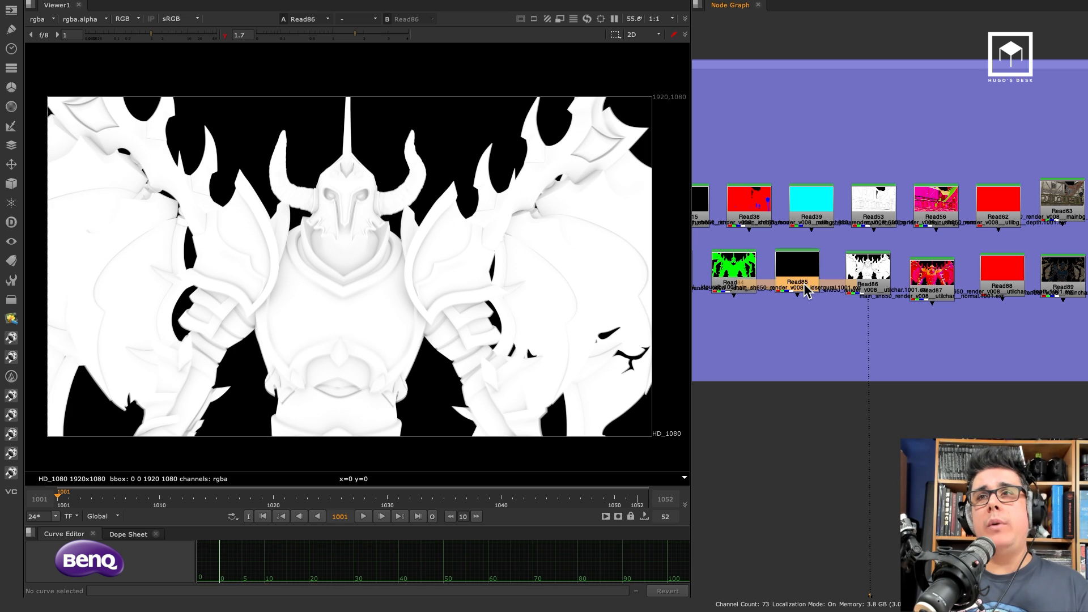
Step: View the environment pass Read39 and the character ID passes Read84 and Read83, ending with the environment ID pass Read15 briefly selected
{"action": "left_click", "coordinate": [803, 221]}
{"action": "key", "text": "1"}
{"action": "left_click", "coordinate": [808, 239]}
{"action": "middle_click_drag", "start_coordinate": [767, 302], "coordinate": [861, 294]}
{"action": "left_click", "coordinate": [817, 264]}
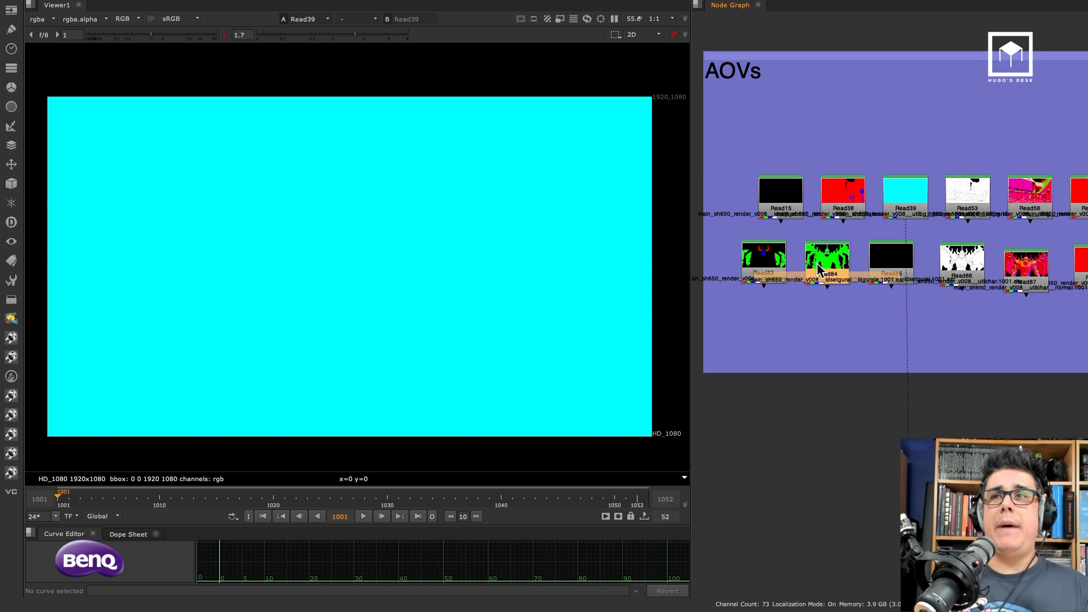
{"action": "key", "text": "1"}
{"action": "left_click", "coordinate": [766, 262]}
{"action": "key", "text": "1"}
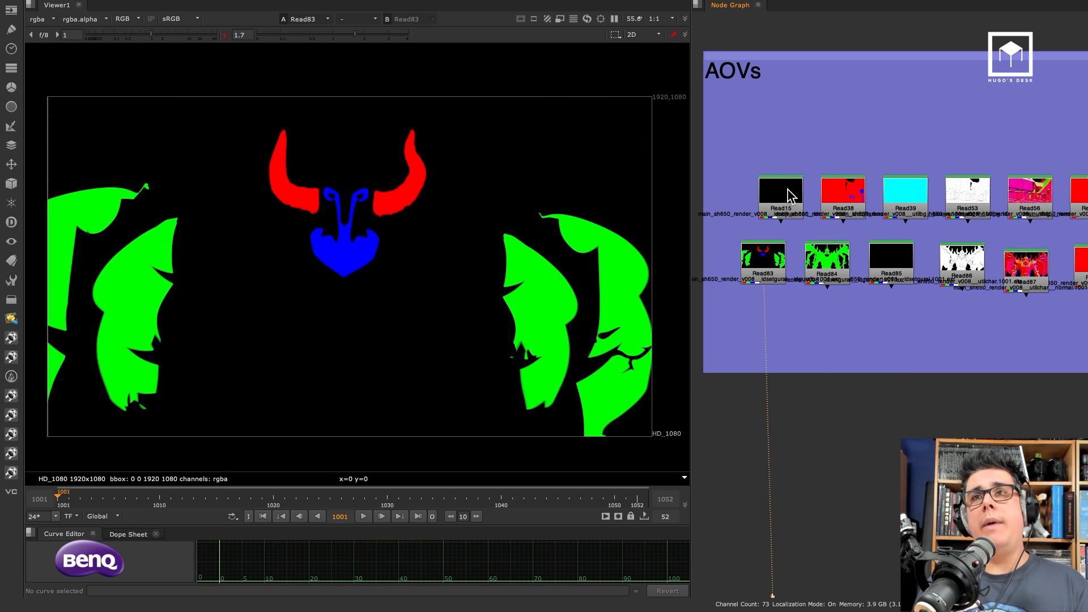
{"action": "left_click", "coordinate": [791, 196]}
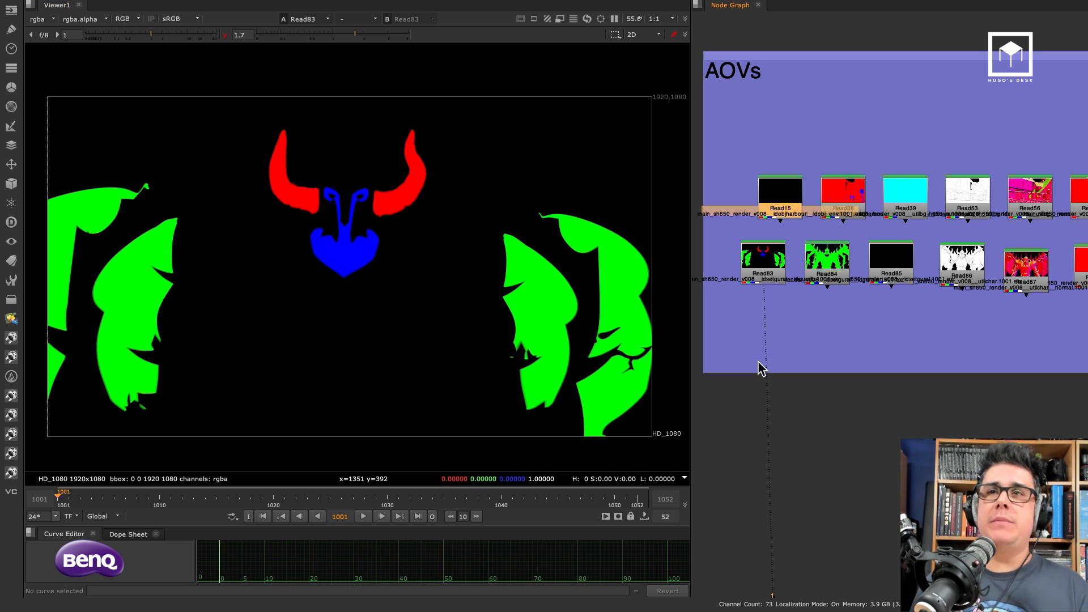
{"action": "left_click", "coordinate": [817, 353]}
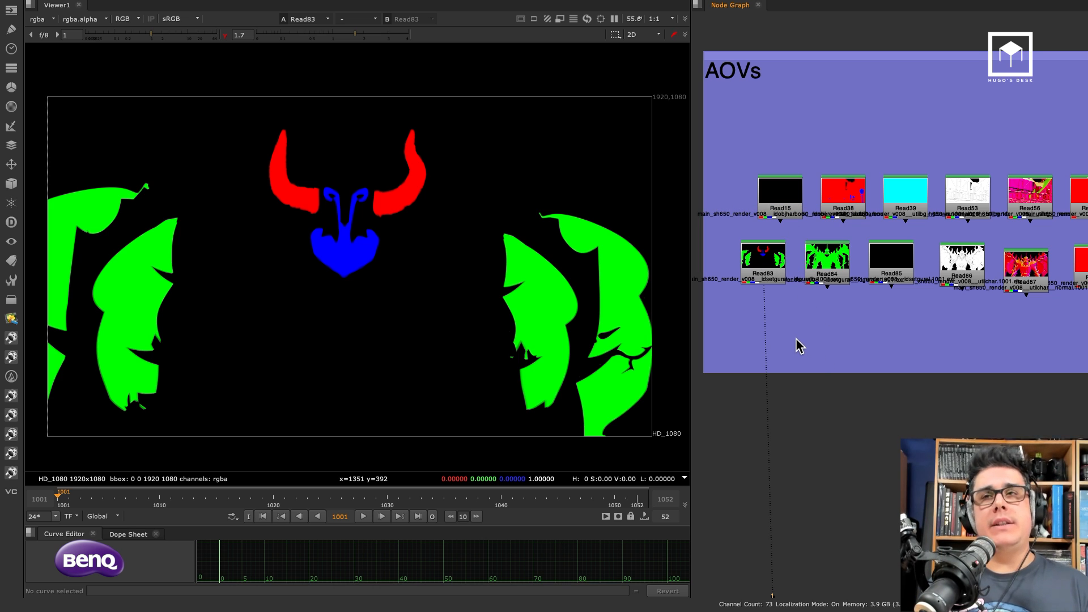
Step: Duplicate the ten character shading pass nodes, from texture color through beauty, from the AOVs backdrop into empty node graph space
{"action": "scroll", "coordinate": [841, 326], "scroll_direction": "down", "scroll_amount": 2}
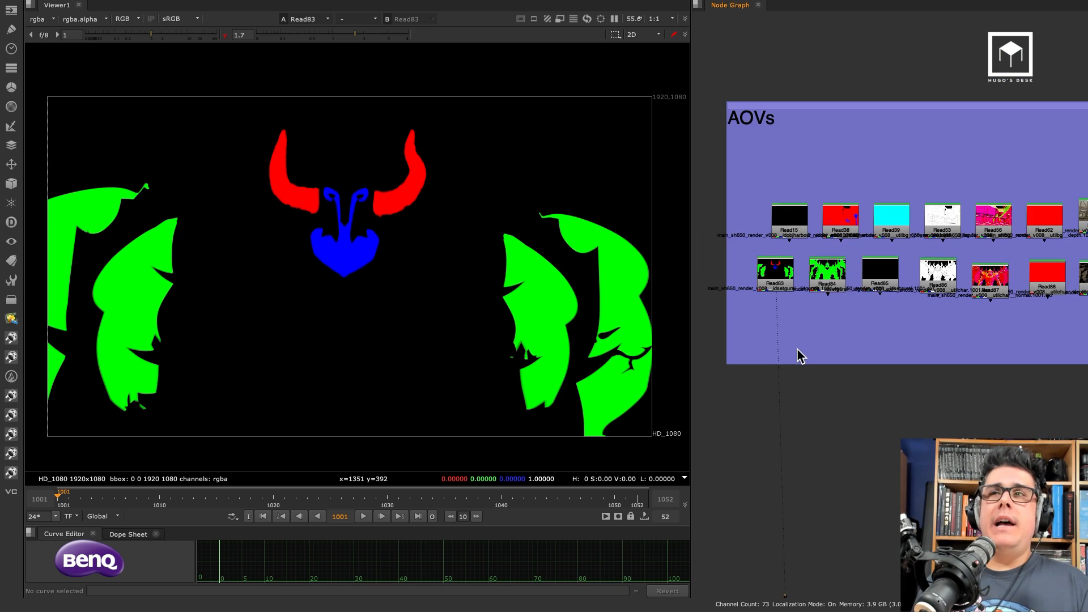
{"action": "scroll", "coordinate": [811, 368], "scroll_direction": "down", "scroll_amount": 3}
{"action": "scroll", "coordinate": [787, 308], "scroll_direction": "down", "scroll_amount": 2}
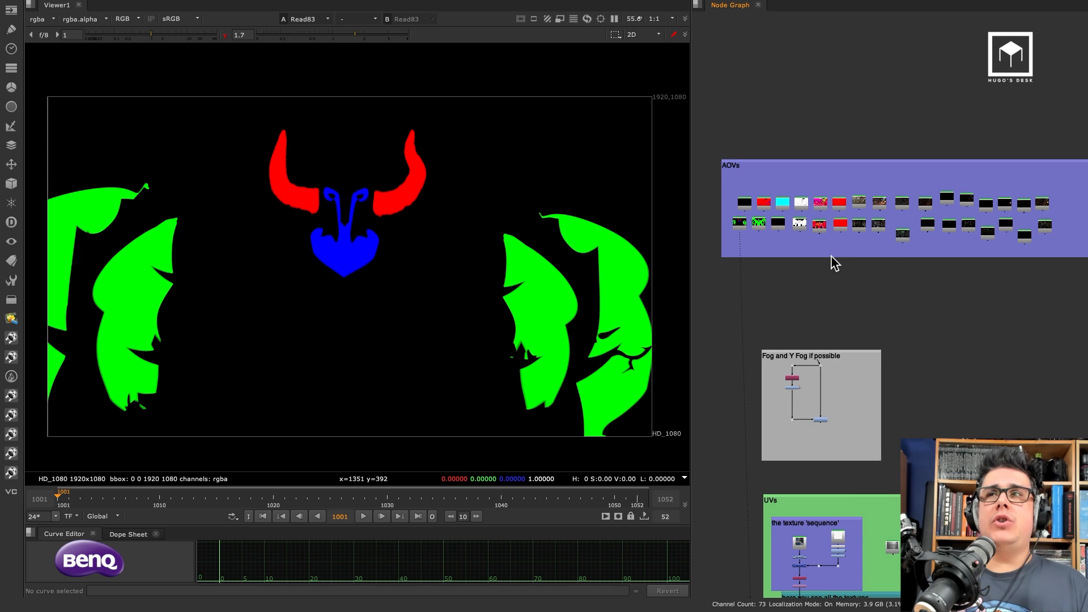
{"action": "key", "text": "space"}
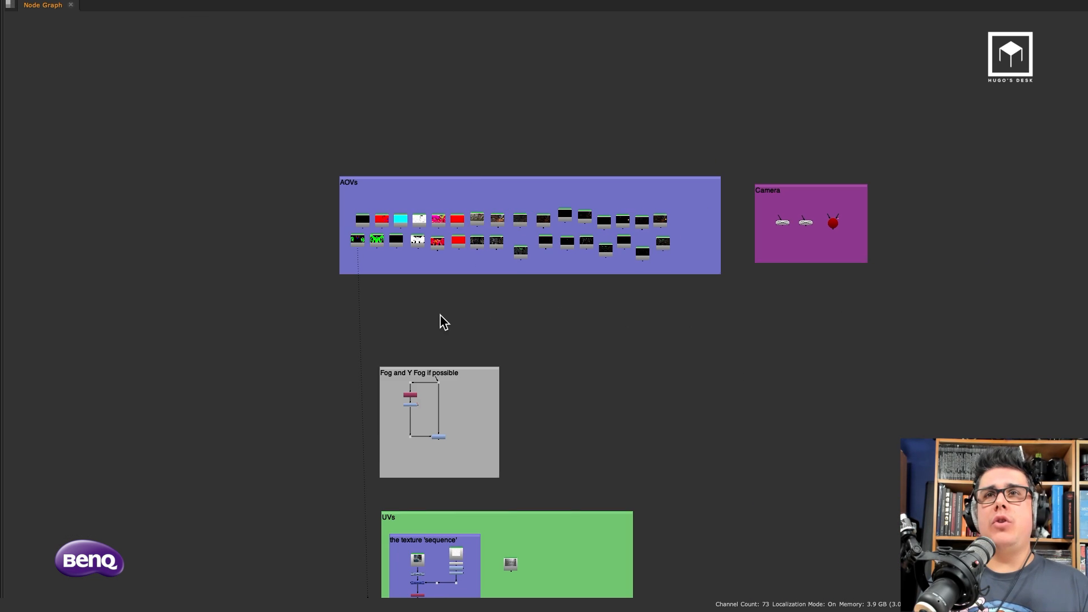
{"action": "scroll", "coordinate": [600, 223], "scroll_direction": "up", "scroll_amount": 3}
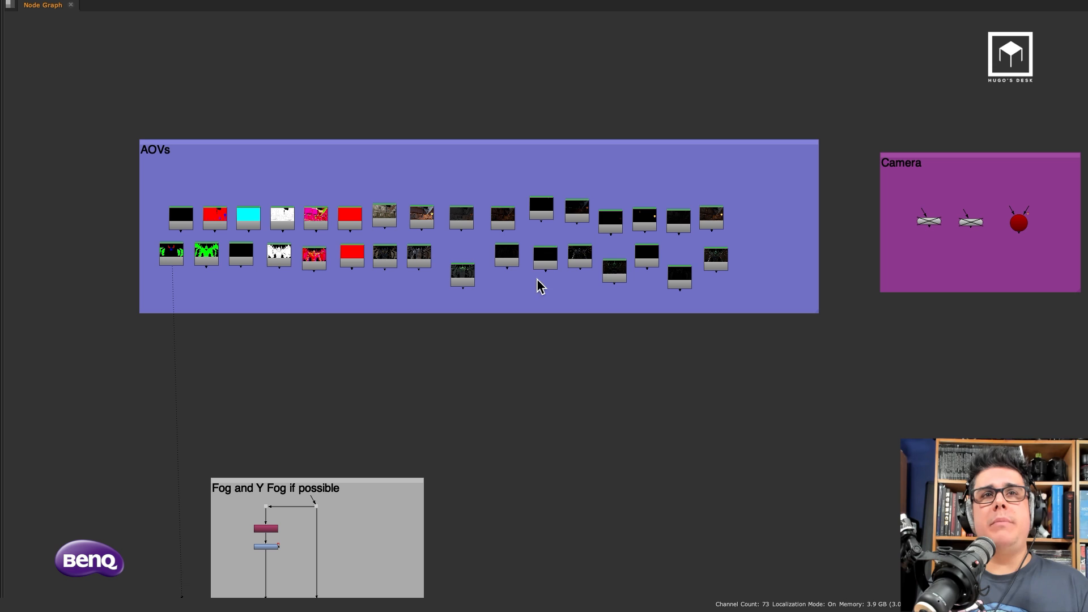
{"action": "left_click_drag", "start_coordinate": [736, 239], "coordinate": [365, 311]}
{"action": "middle_click_drag", "start_coordinate": [475, 362], "coordinate": [792, 325]}
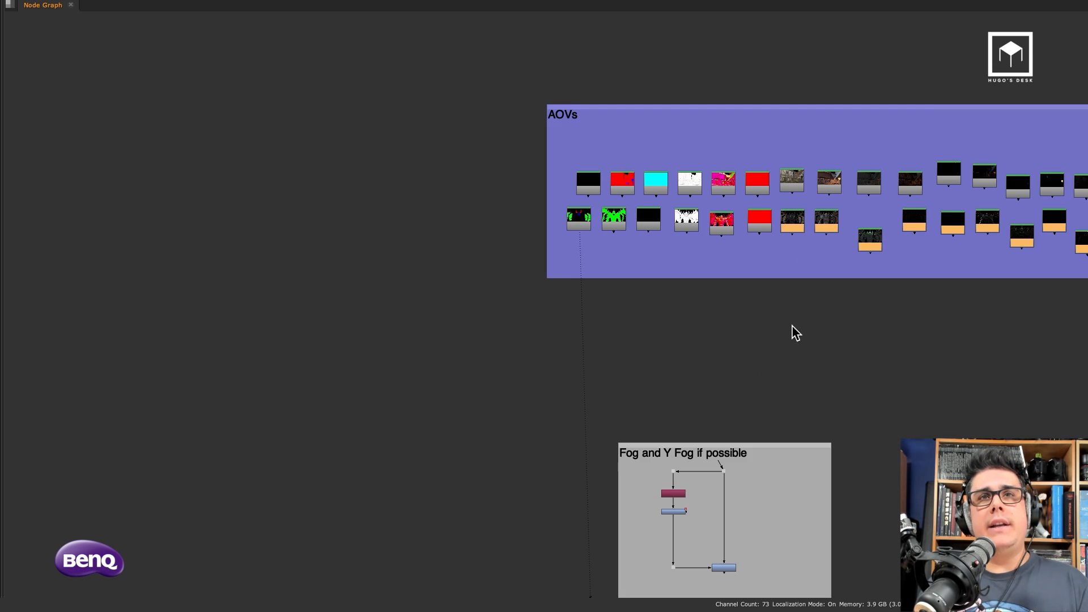
{"action": "middle_click_drag", "start_coordinate": [420, 351], "coordinate": [792, 324]}
{"action": "middle_click_drag", "start_coordinate": [595, 345], "coordinate": [775, 328]}
{"action": "key", "text": "ctrl+v"}
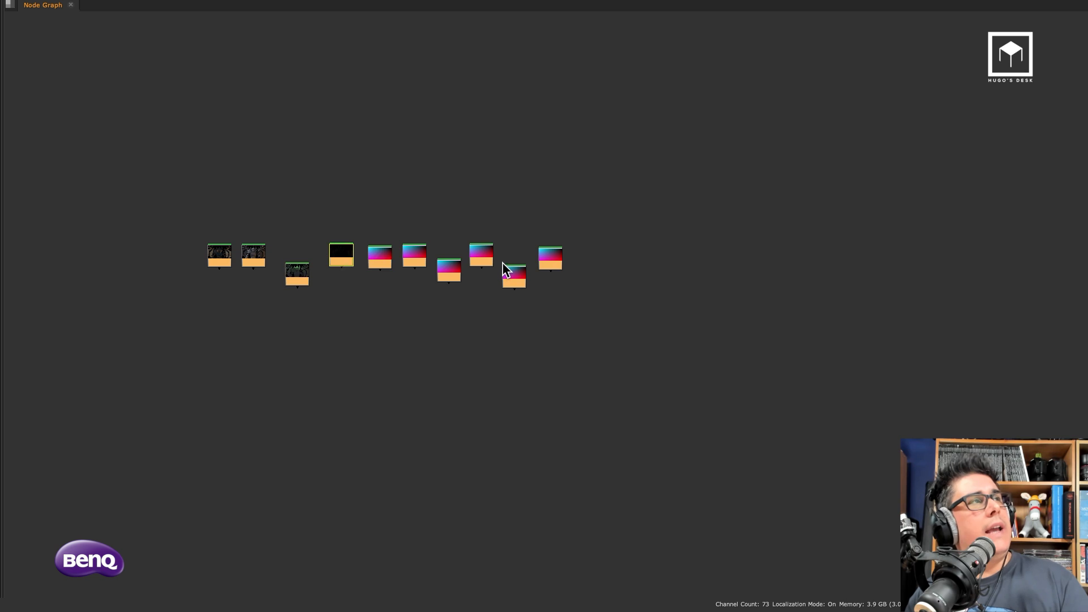
Step: Move the duplicated character beauty Read3 away from the other copies and view it with the viewer gamma reset to 1
{"action": "left_click", "coordinate": [532, 309]}
{"action": "scroll", "coordinate": [559, 274], "scroll_direction": "up", "scroll_amount": 1}
{"action": "left_click_drag", "start_coordinate": [560, 256], "coordinate": [650, 236]}
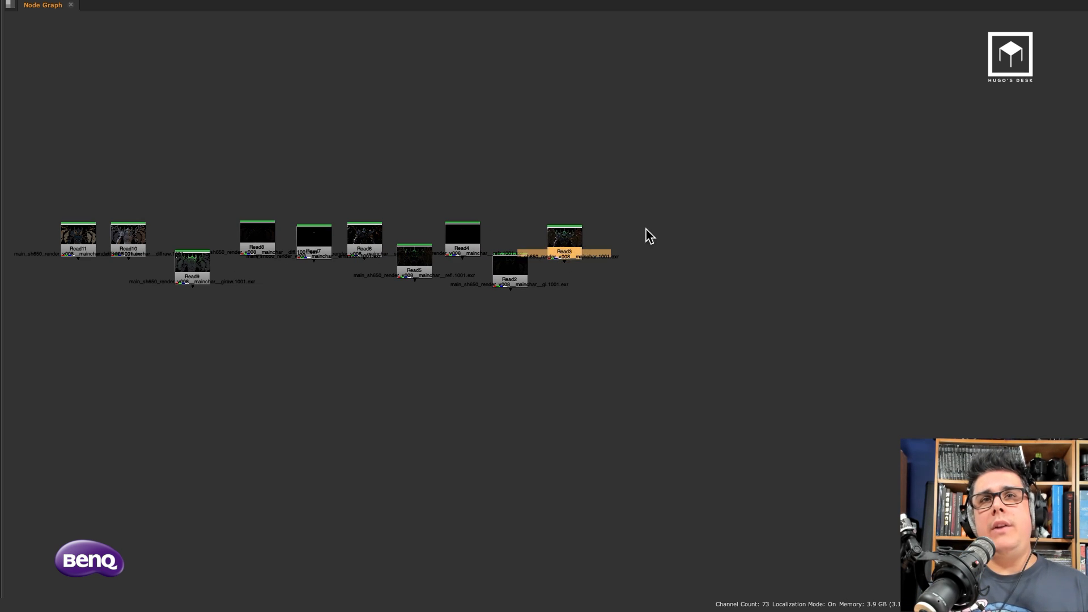
{"action": "left_click", "coordinate": [716, 273]}
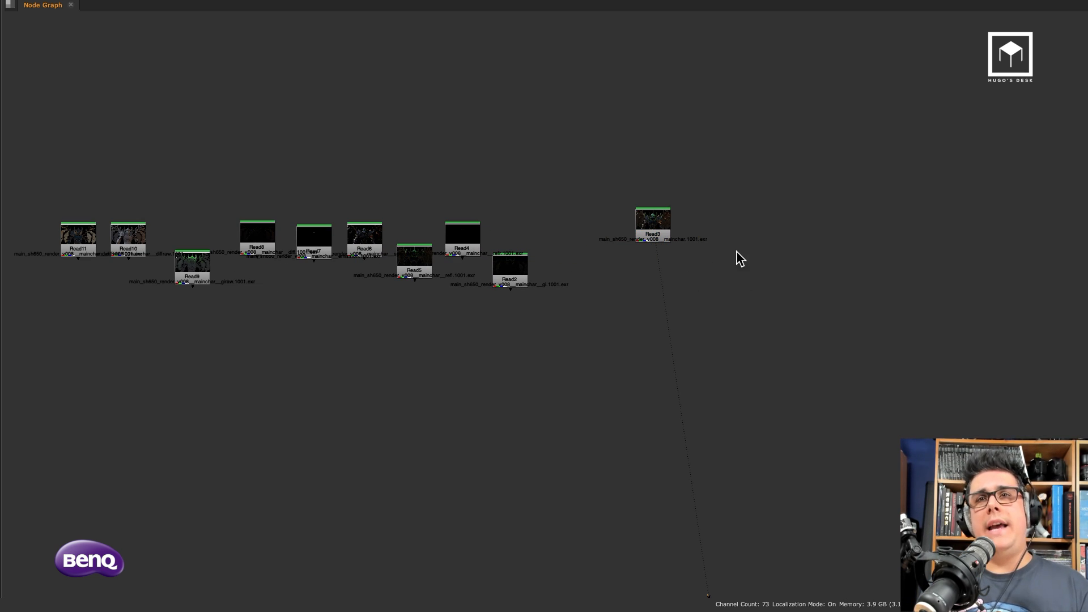
{"action": "key", "text": "space"}
{"action": "scroll", "coordinate": [763, 313], "scroll_direction": "left", "scroll_amount": 6}
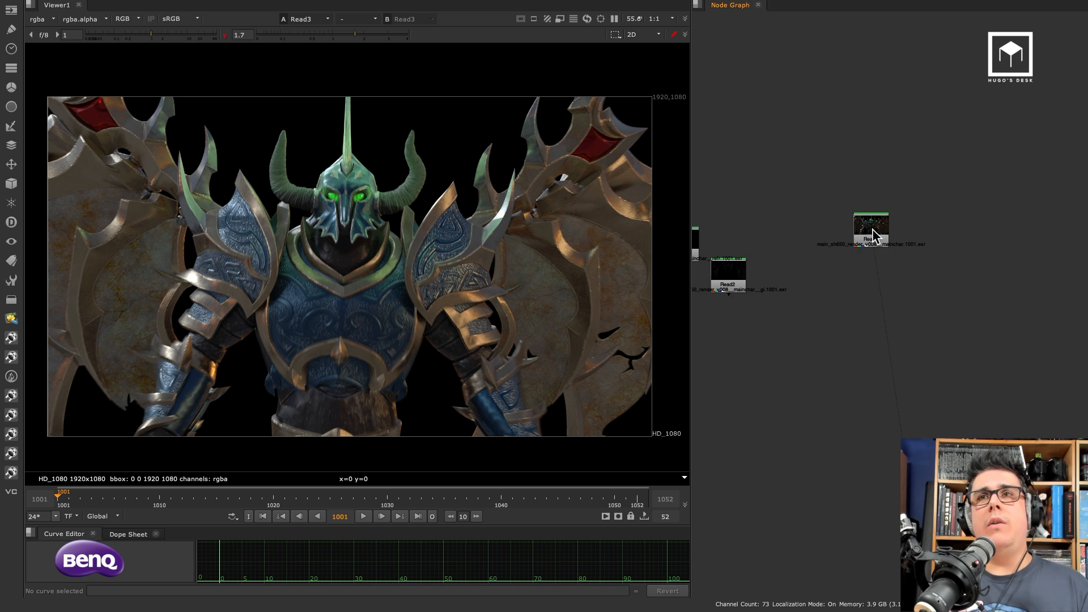
{"action": "left_click", "coordinate": [226, 36]}
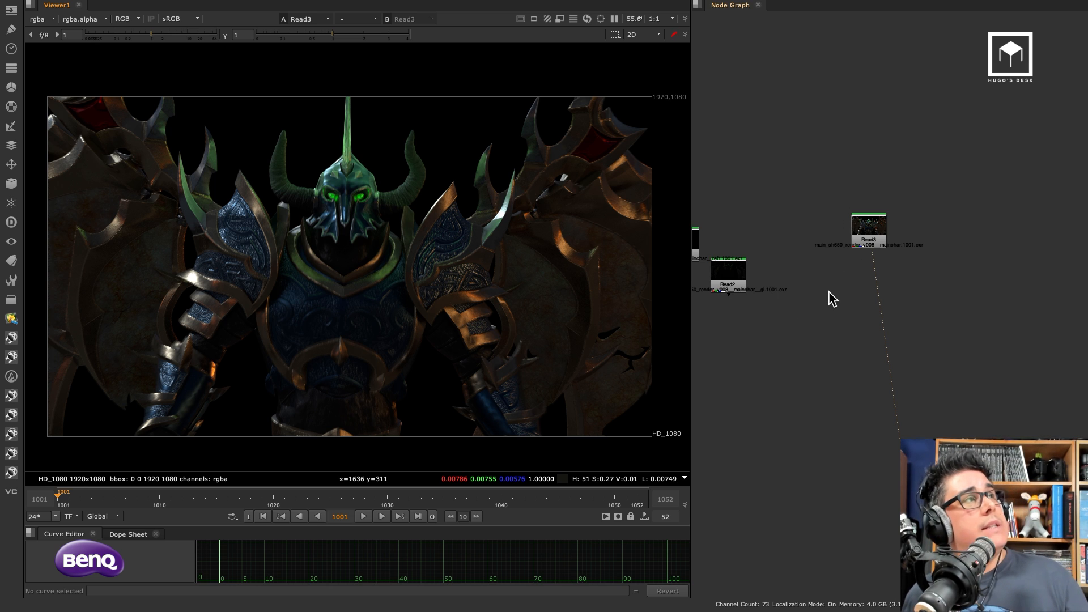
Step: Move the duplicated GI pass Read2 and raw diffuse pass Read10 below the row of copied passes
{"action": "middle_click_drag", "start_coordinate": [779, 334], "coordinate": [869, 328]}
{"action": "left_click_drag", "start_coordinate": [832, 290], "coordinate": [834, 335]}
{"action": "middle_click_drag", "start_coordinate": [780, 306], "coordinate": [850, 270]}
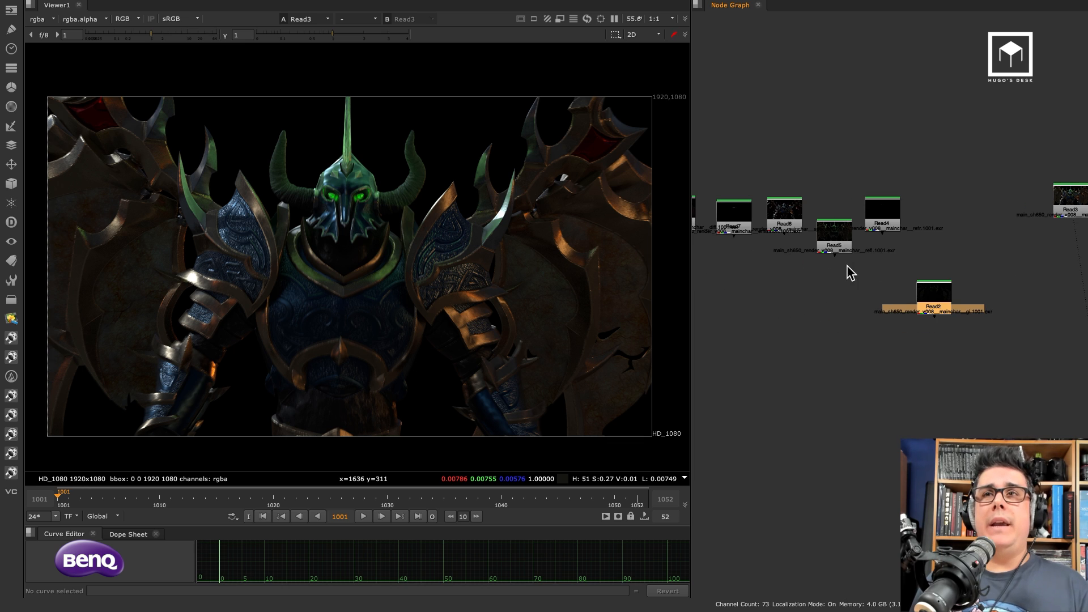
{"action": "key", "text": "space"}
{"action": "middle_click_drag", "start_coordinate": [637, 316], "coordinate": [509, 327]}
{"action": "left_click_drag", "start_coordinate": [422, 224], "coordinate": [399, 335]}
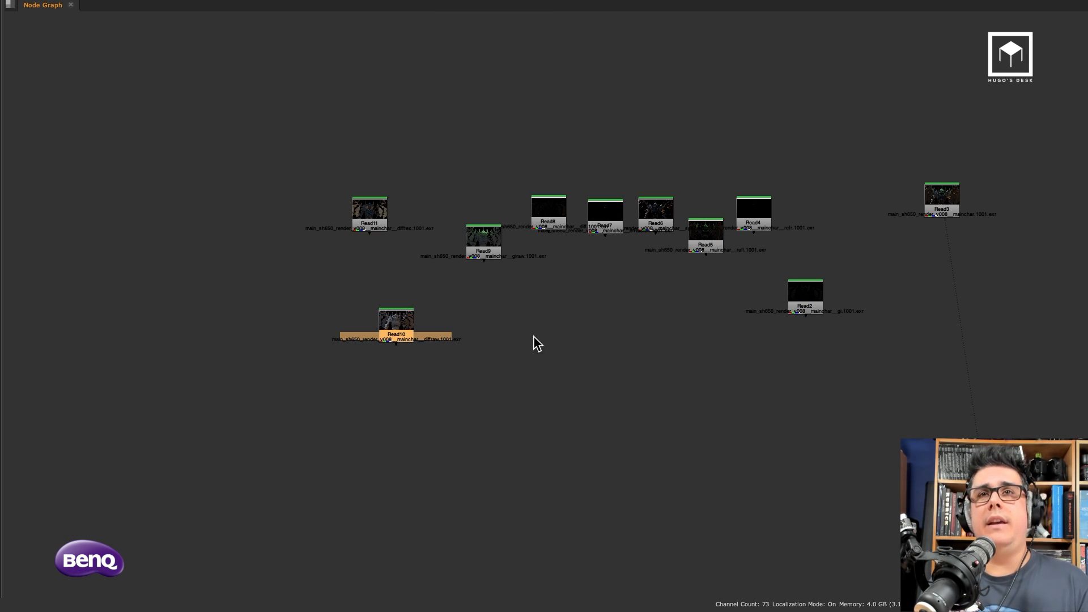
{"action": "left_click", "coordinate": [550, 334]}
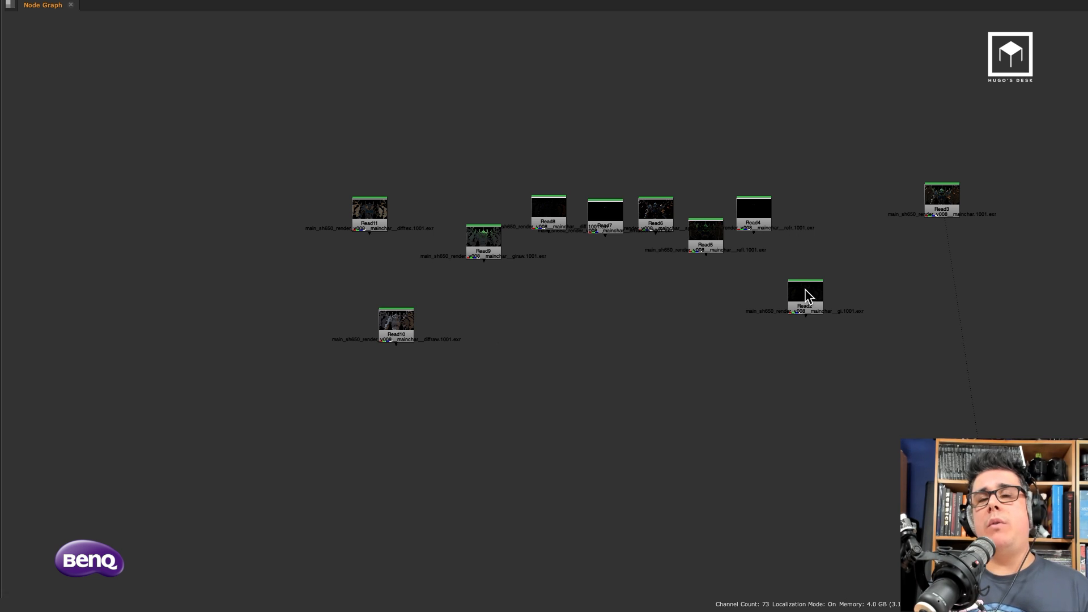
Step: Point out the copied passes Read9, Read8, Read7 and Read6 by selecting each in turn
{"action": "left_click", "coordinate": [480, 249]}
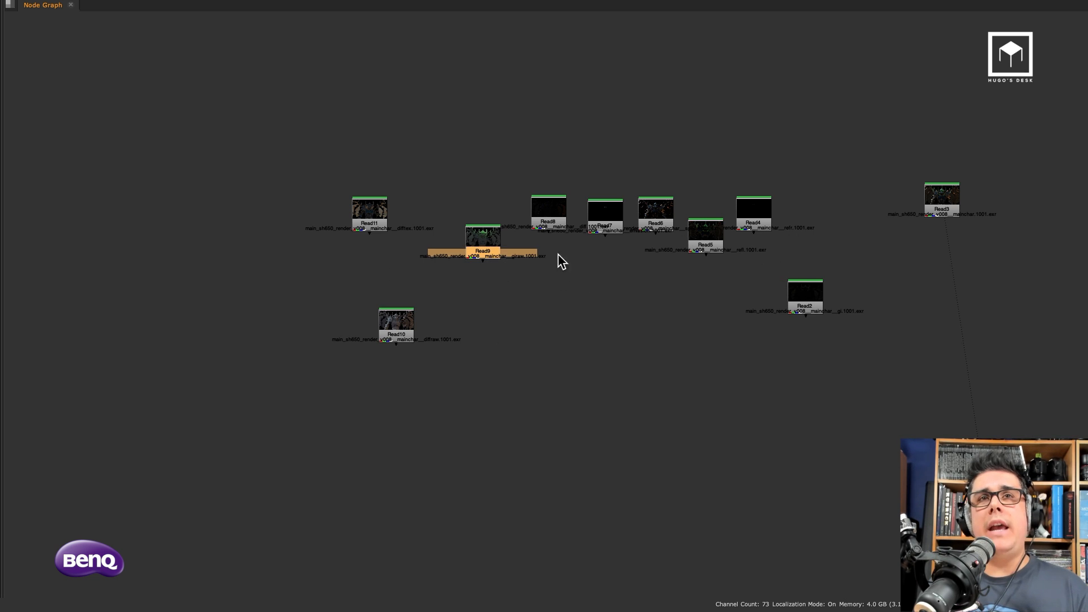
{"action": "left_click", "coordinate": [543, 223]}
{"action": "left_click", "coordinate": [610, 224]}
{"action": "left_click", "coordinate": [658, 218]}
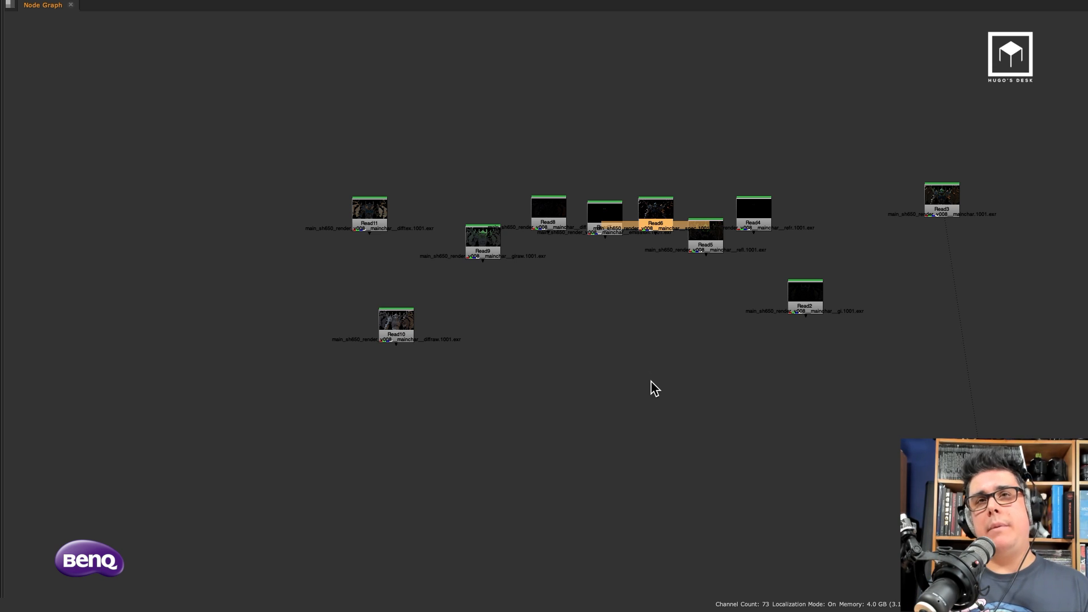
{"action": "left_click", "coordinate": [627, 376]}
Step: Reposition the character beauty Read3 centrally beneath the row of copied passes
{"action": "left_click_drag", "start_coordinate": [947, 206], "coordinate": [597, 374]}
{"action": "middle_click_drag", "start_coordinate": [657, 343], "coordinate": [665, 272]}
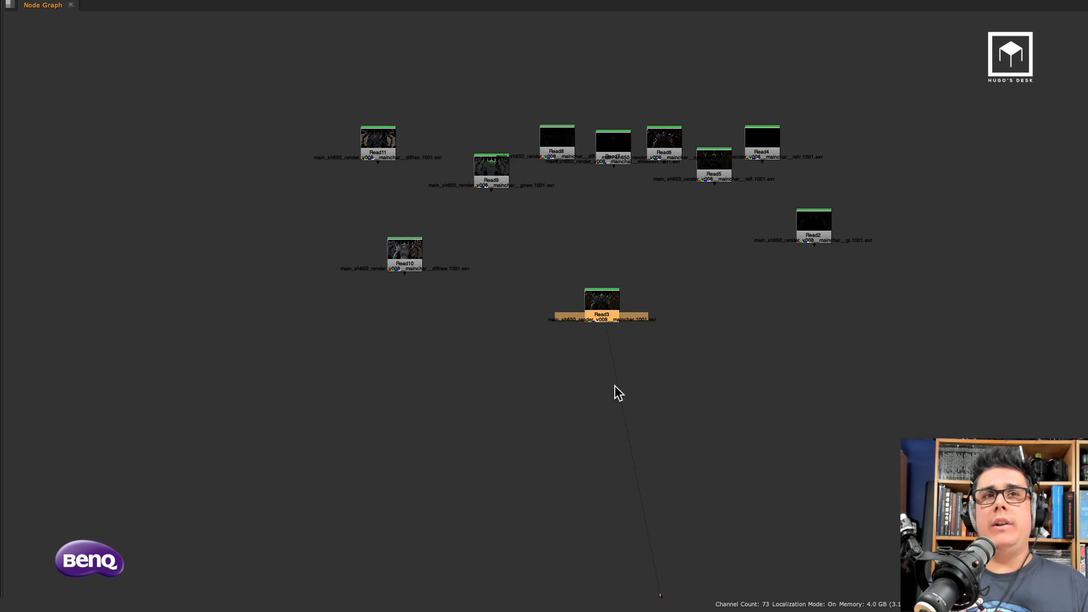
{"action": "left_click", "coordinate": [568, 379]}
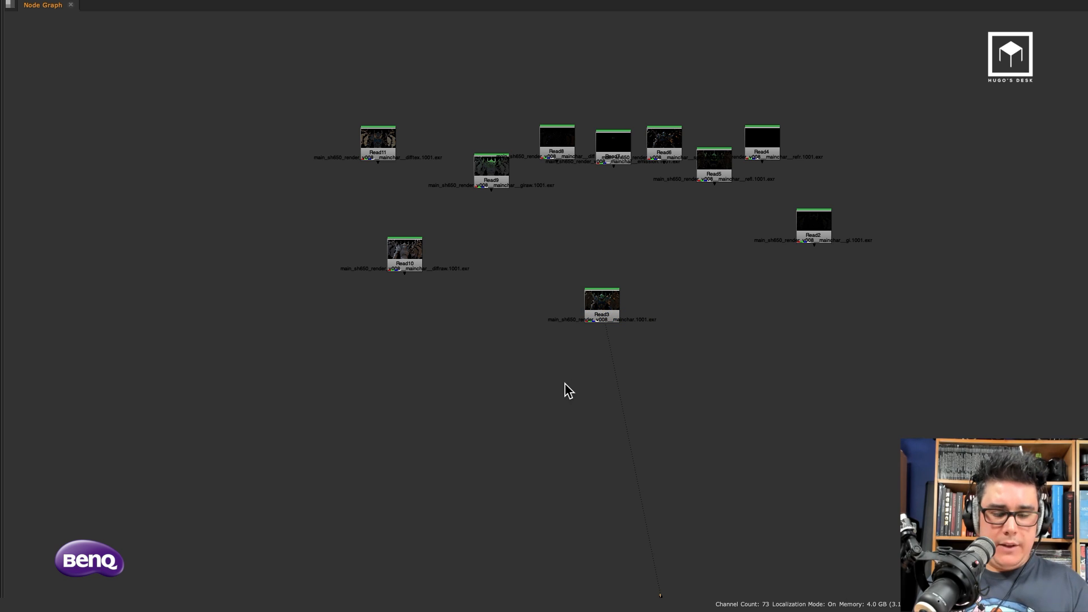
Step: Add a ShuffleCopy node, connect one of its inputs to the beauty Read3, and place it directly below
{"action": "key", "text": "Tab"}
{"action": "type", "text": "sh"}
{"action": "key", "text": "Down"}
{"action": "key", "text": "Down"}
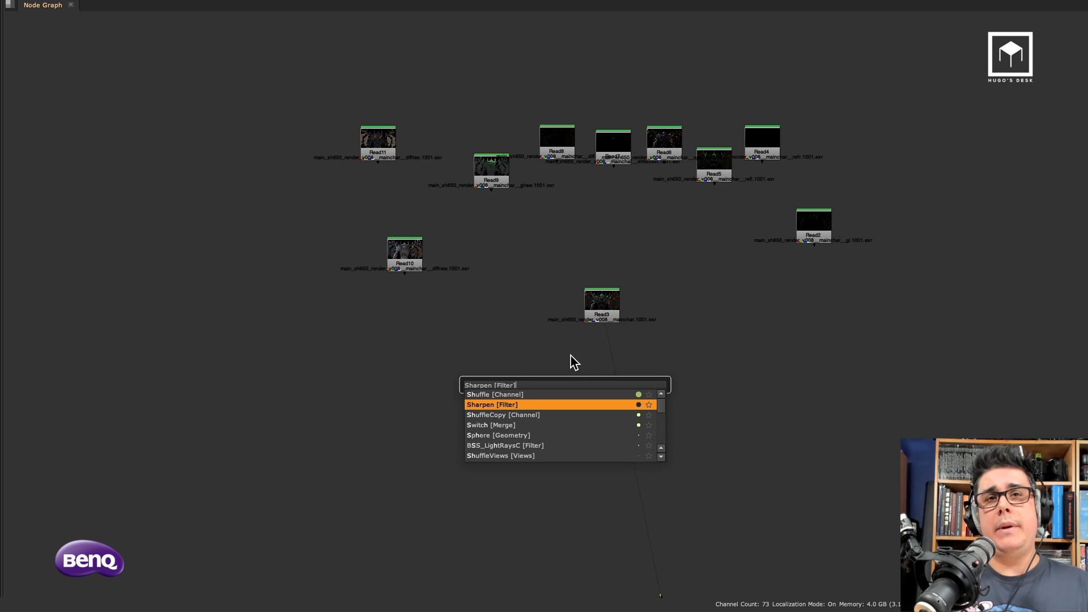
{"action": "key", "text": "Return"}
{"action": "left_click", "coordinate": [530, 517]}
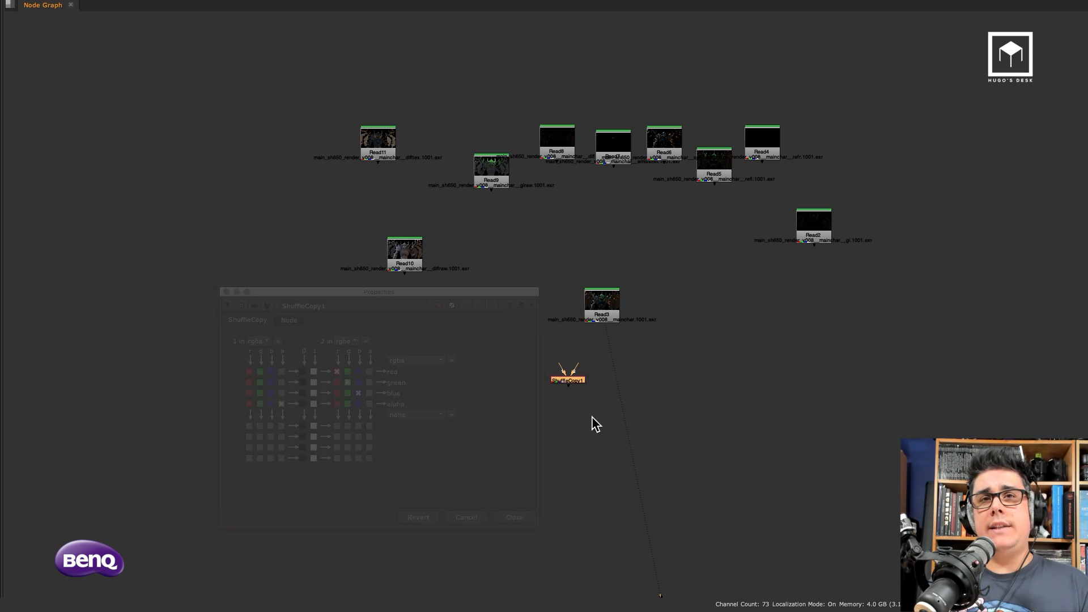
{"action": "left_click_drag", "start_coordinate": [572, 370], "coordinate": [602, 313]}
{"action": "left_click_drag", "start_coordinate": [568, 381], "coordinate": [602, 397]}
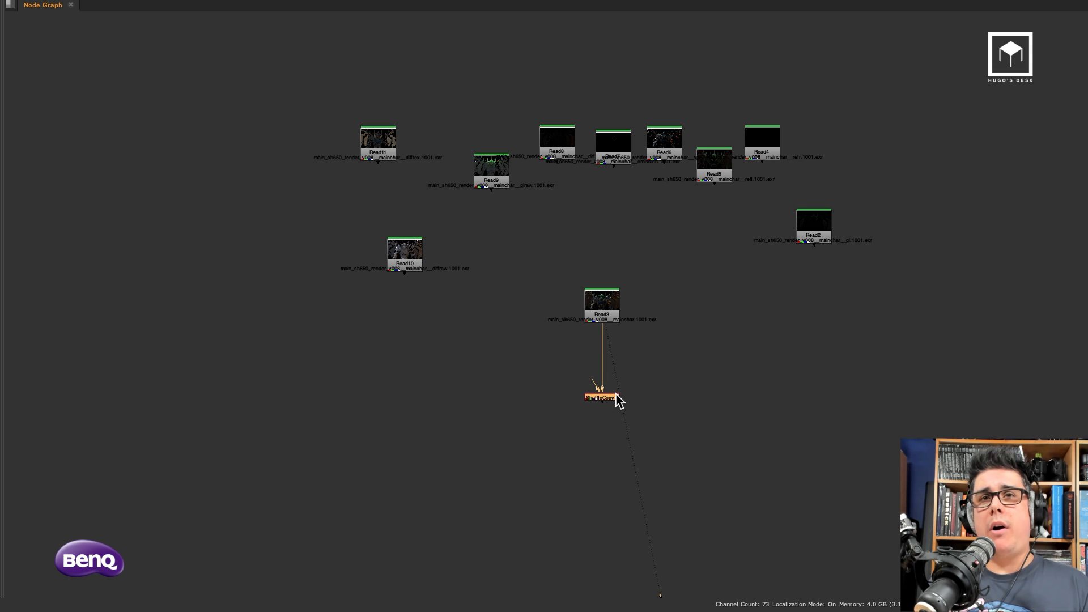
Step: Connect the raw diffuse pass Read10 to the ShuffleCopy's free input and align Read10 beside the node
{"action": "left_click_drag", "start_coordinate": [404, 273], "coordinate": [598, 397]}
{"action": "left_click_drag", "start_coordinate": [405, 252], "coordinate": [483, 394]}
{"action": "left_click", "coordinate": [589, 399]}
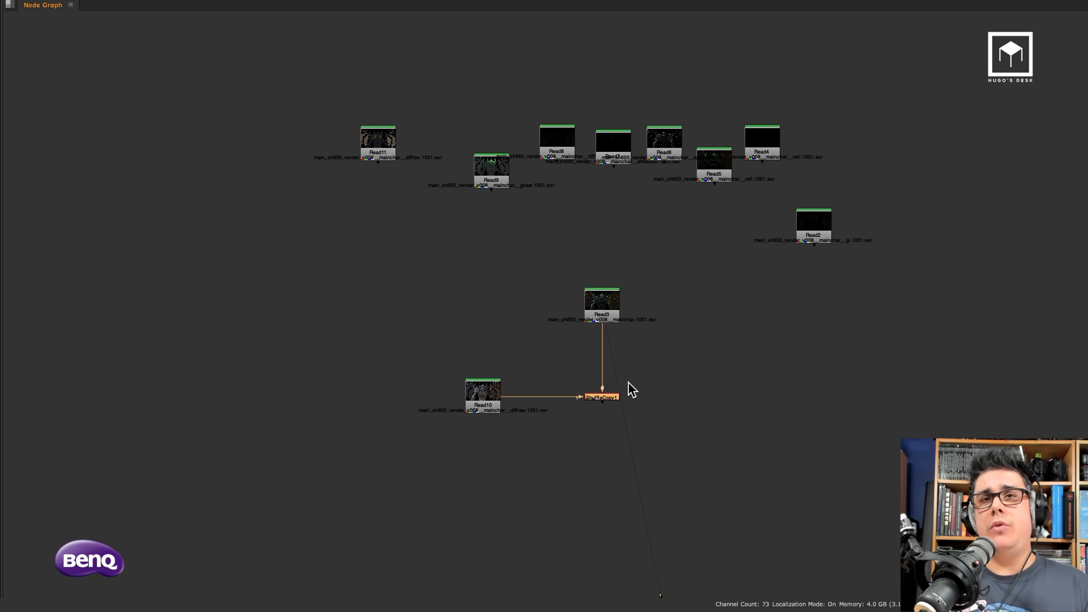
Step: Set ShuffleCopy1 to take its red, green and blue output channels from input 1
{"action": "double_click", "coordinate": [602, 397]}
{"action": "left_click_drag", "start_coordinate": [481, 288], "coordinate": [938, 209]}
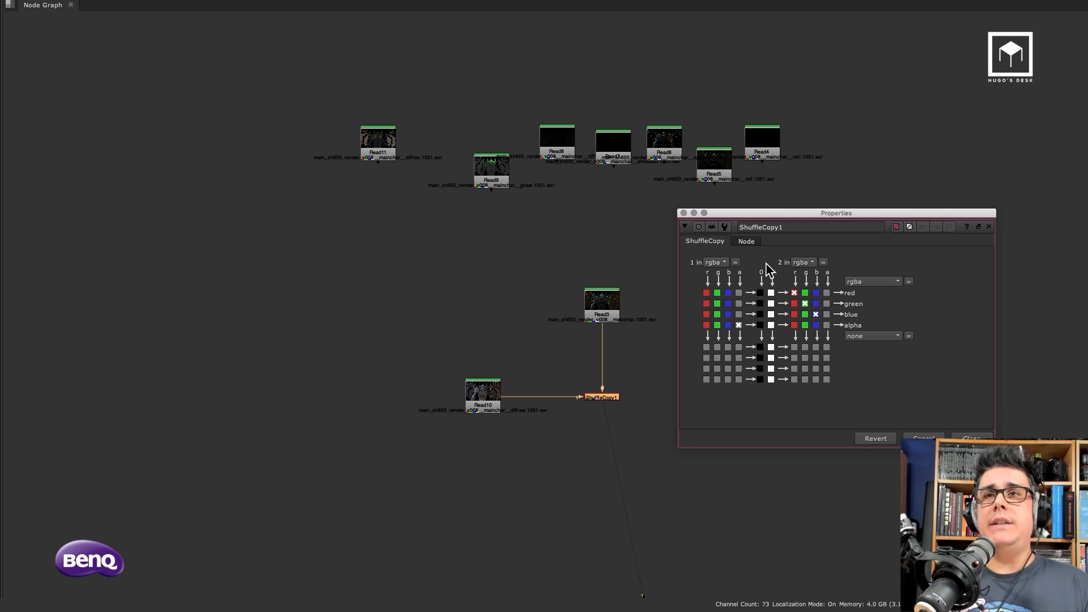
{"action": "left_click", "coordinate": [706, 293]}
{"action": "left_click", "coordinate": [717, 303]}
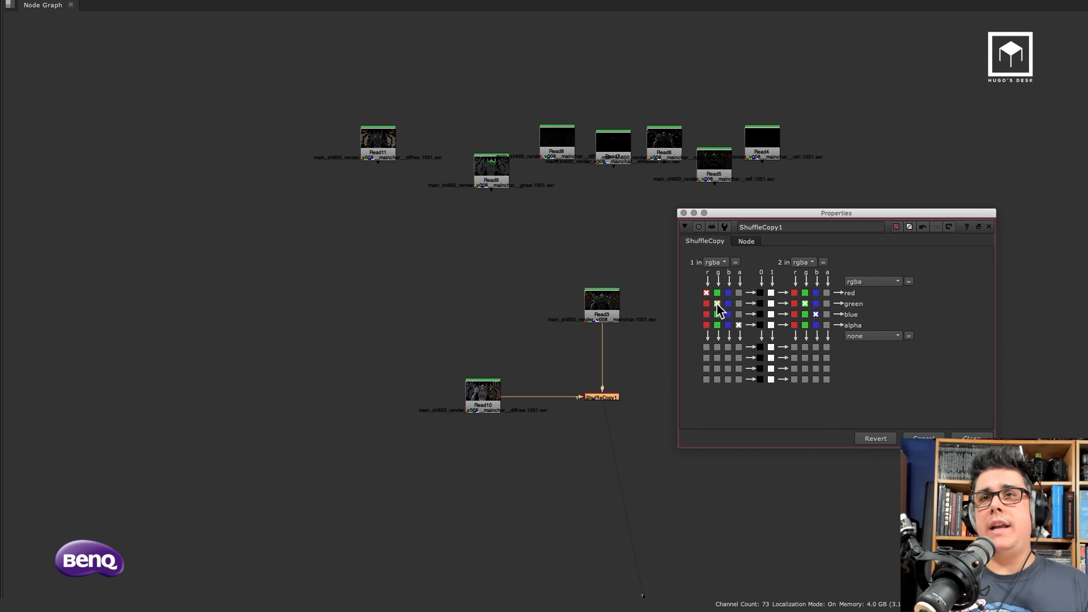
{"action": "left_click", "coordinate": [728, 314]}
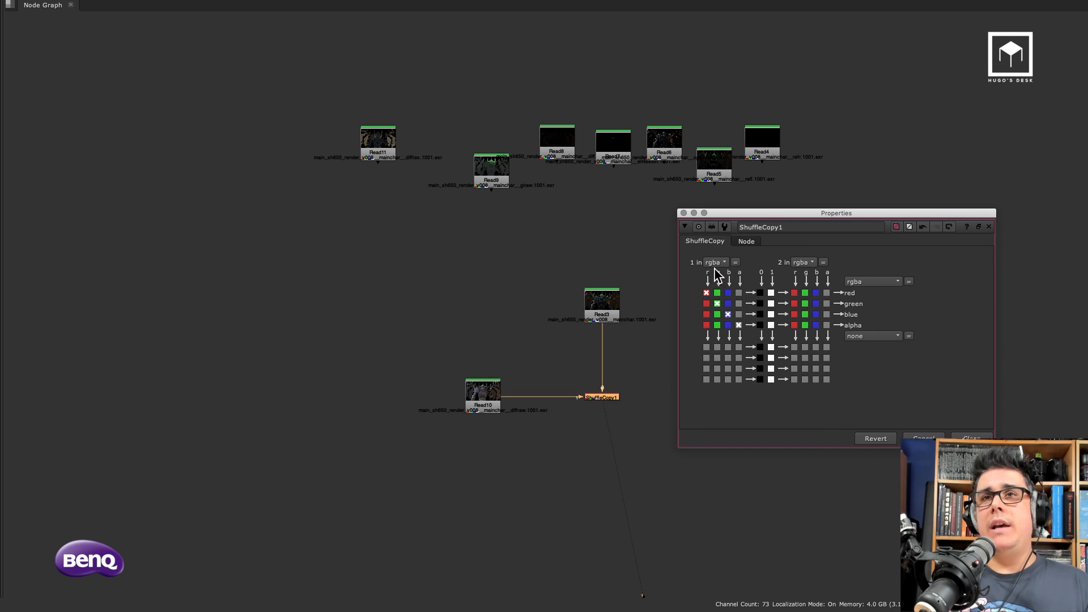
Step: Output ShuffleCopy1 to a new layer named difusseRAW with red, green, blue and alpha channels, and close its properties
{"action": "left_click", "coordinate": [885, 285]}
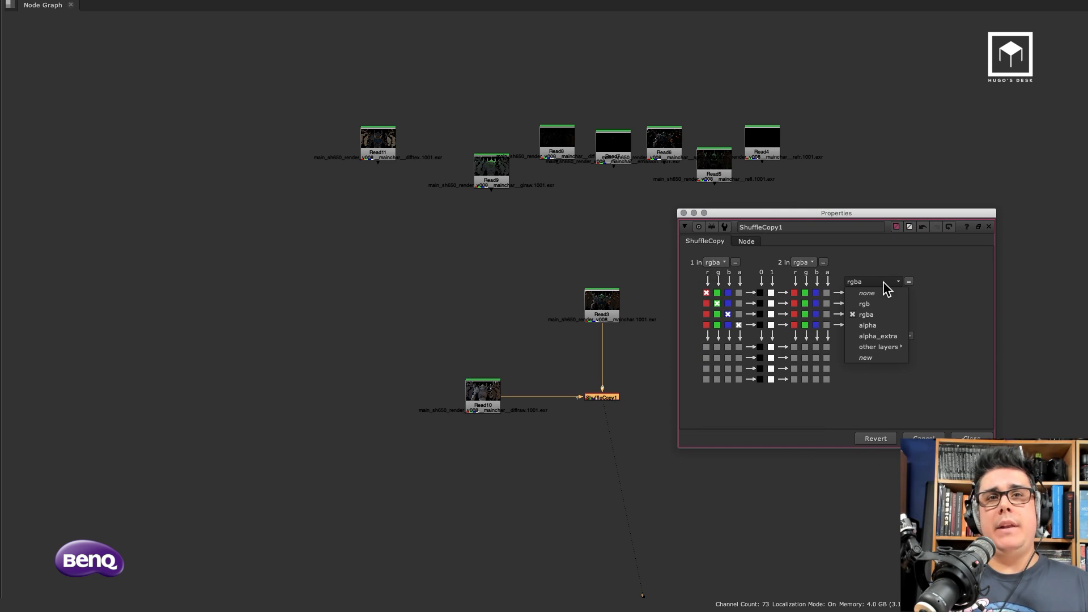
{"action": "left_click", "coordinate": [881, 356]}
{"action": "type", "text": "d"}
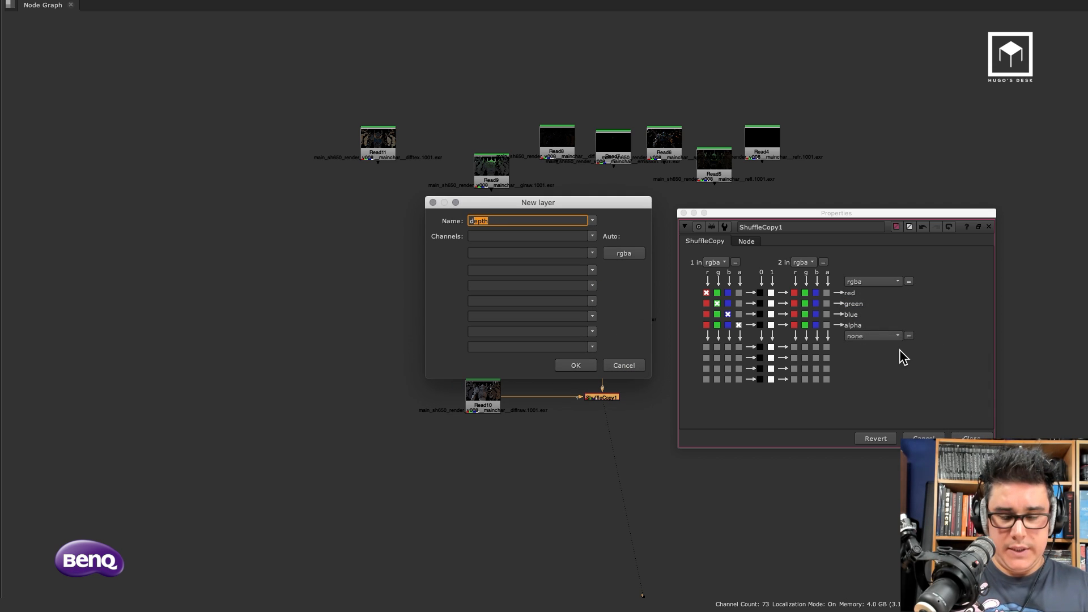
{"action": "type", "text": "ifusseRAW"}
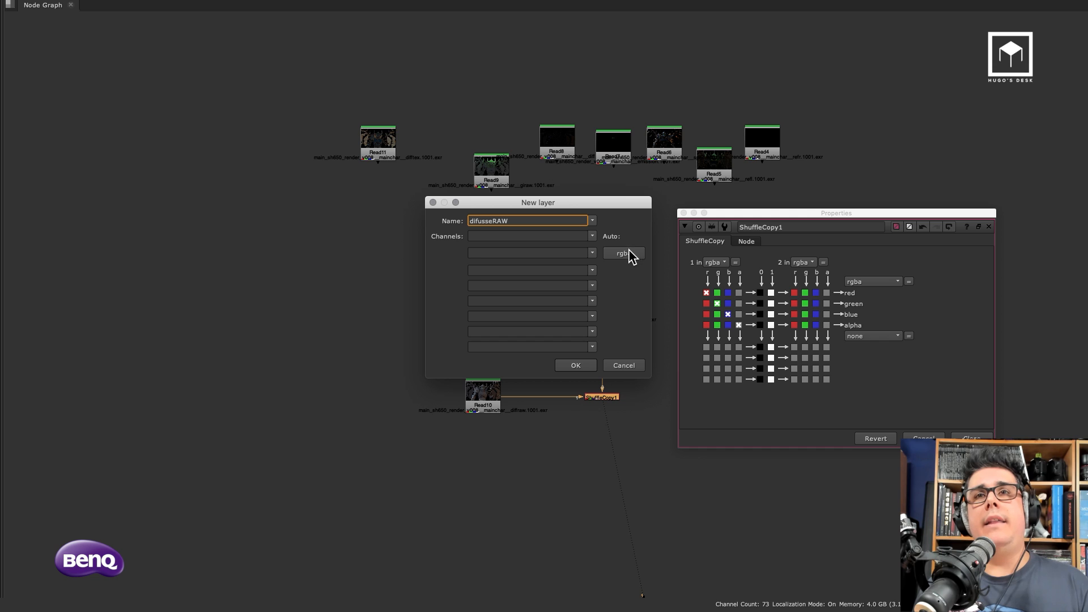
{"action": "left_click", "coordinate": [625, 254]}
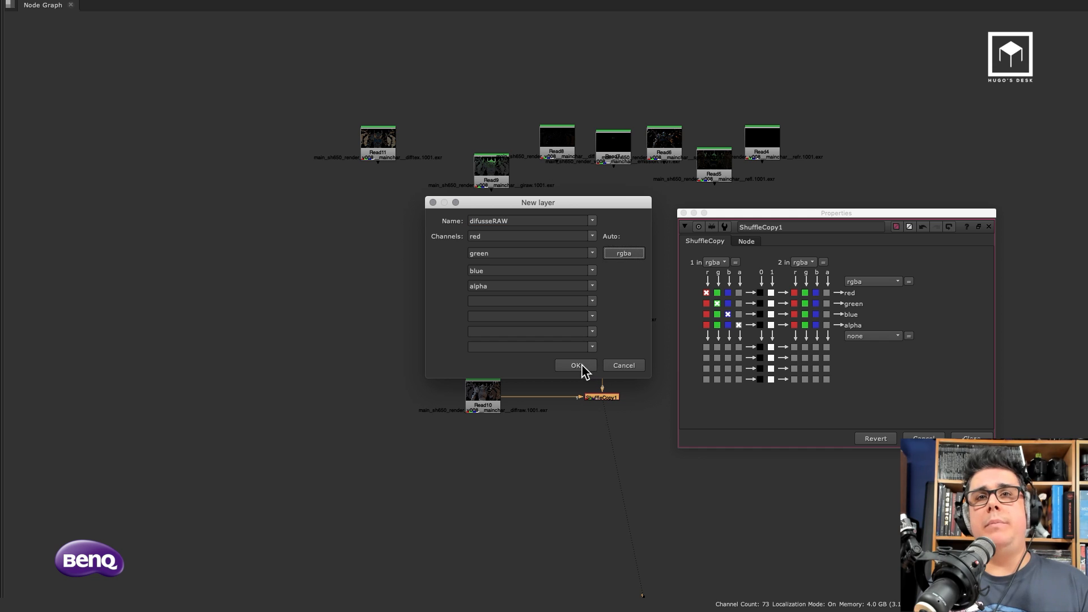
{"action": "left_click", "coordinate": [576, 366]}
{"action": "left_click", "coordinate": [963, 436]}
Step: Show the character beauty Read3 in the viewer alongside the node graph
{"action": "left_click", "coordinate": [702, 318]}
{"action": "left_click", "coordinate": [608, 318]}
{"action": "key", "text": "1"}
{"action": "left_click", "coordinate": [762, 316]}
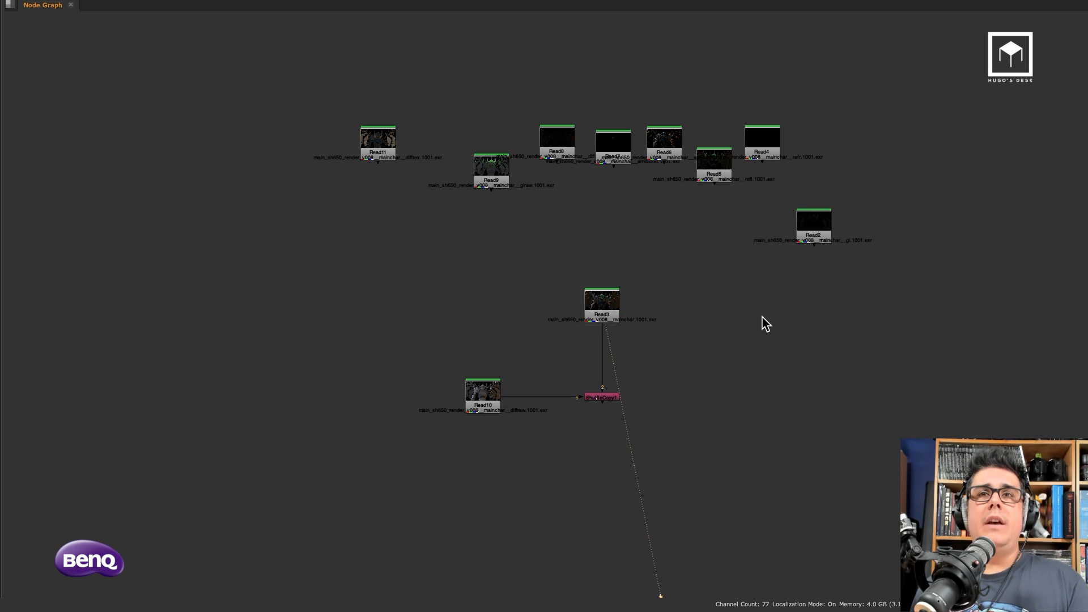
{"action": "key", "text": "space"}
{"action": "middle_click_drag", "start_coordinate": [768, 350], "coordinate": [982, 331]}
{"action": "middle_click_drag", "start_coordinate": [696, 334], "coordinate": [940, 275]}
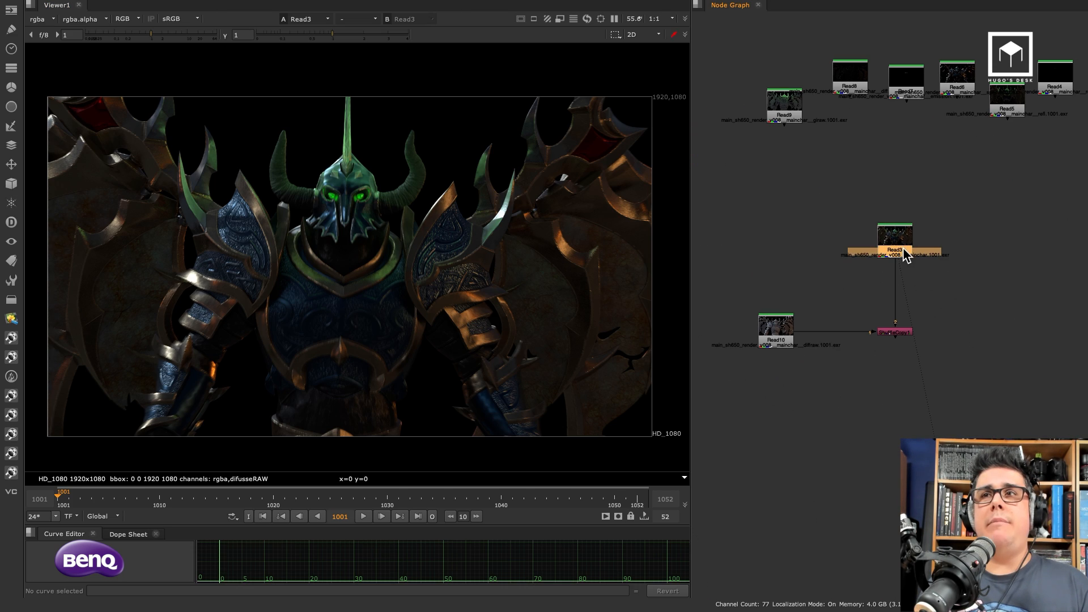
Step: View ShuffleCopy1, inspect its difusseRAW layer in the viewer, and return the display to rgba
{"action": "left_click", "coordinate": [898, 332]}
{"action": "key", "text": "1"}
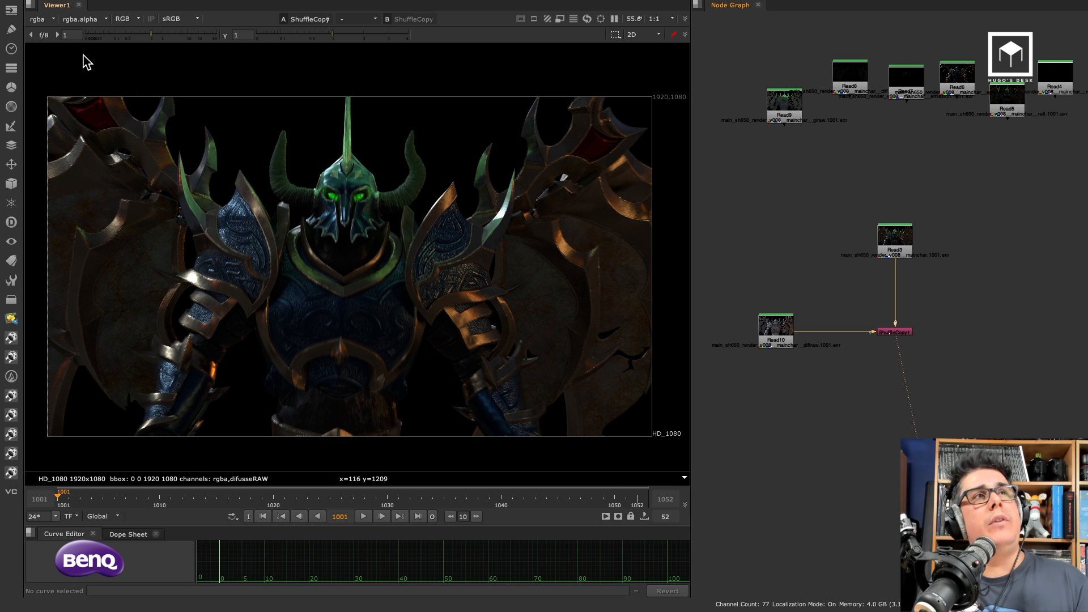
{"action": "left_click", "coordinate": [49, 20]}
{"action": "left_click", "coordinate": [60, 85]}
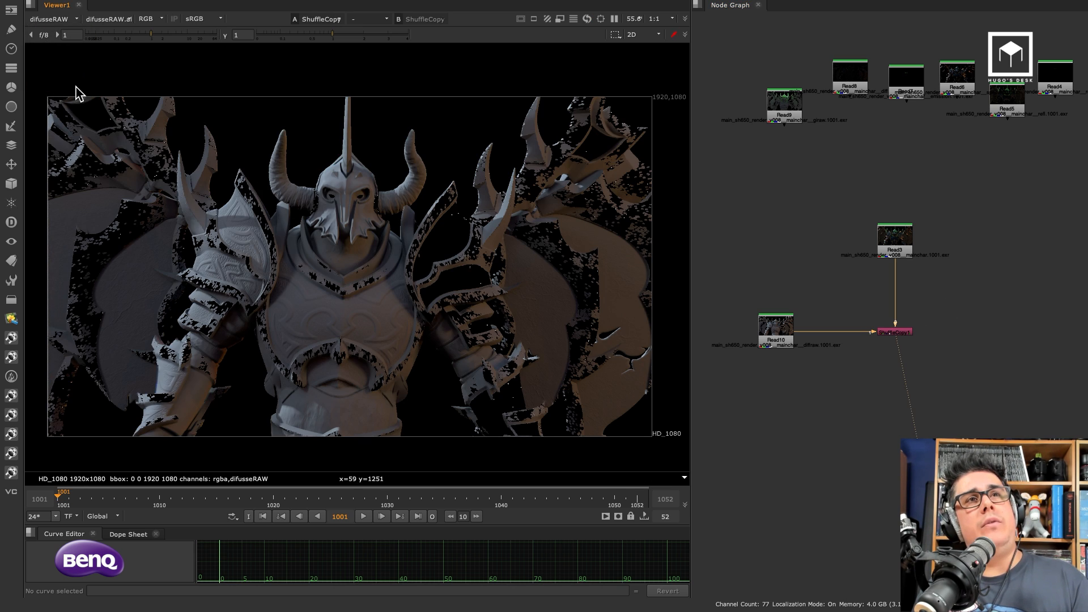
{"action": "left_click", "coordinate": [49, 19]}
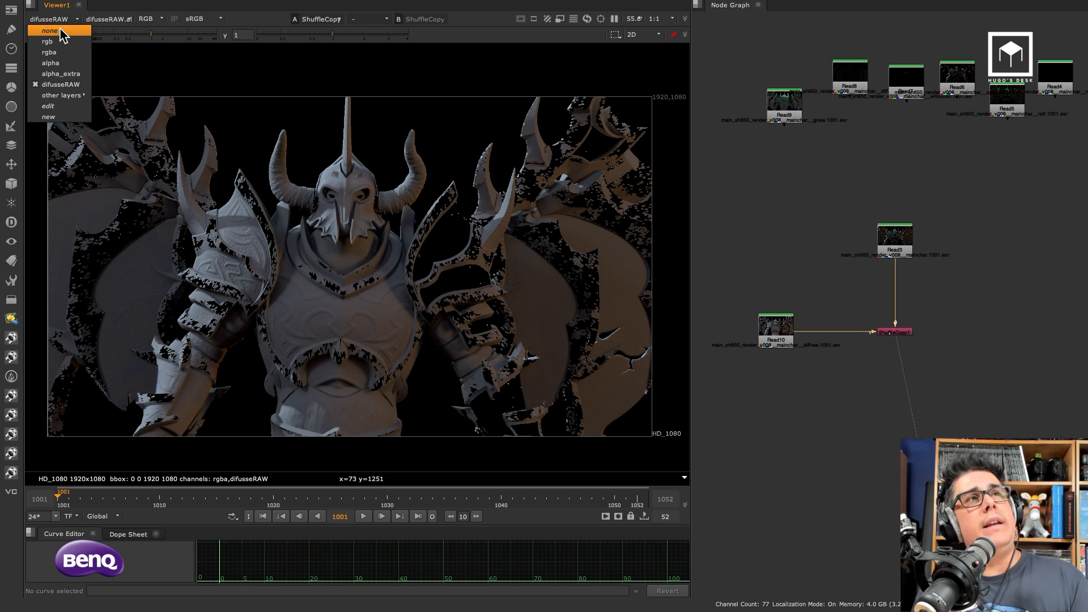
{"action": "left_click", "coordinate": [51, 31]}
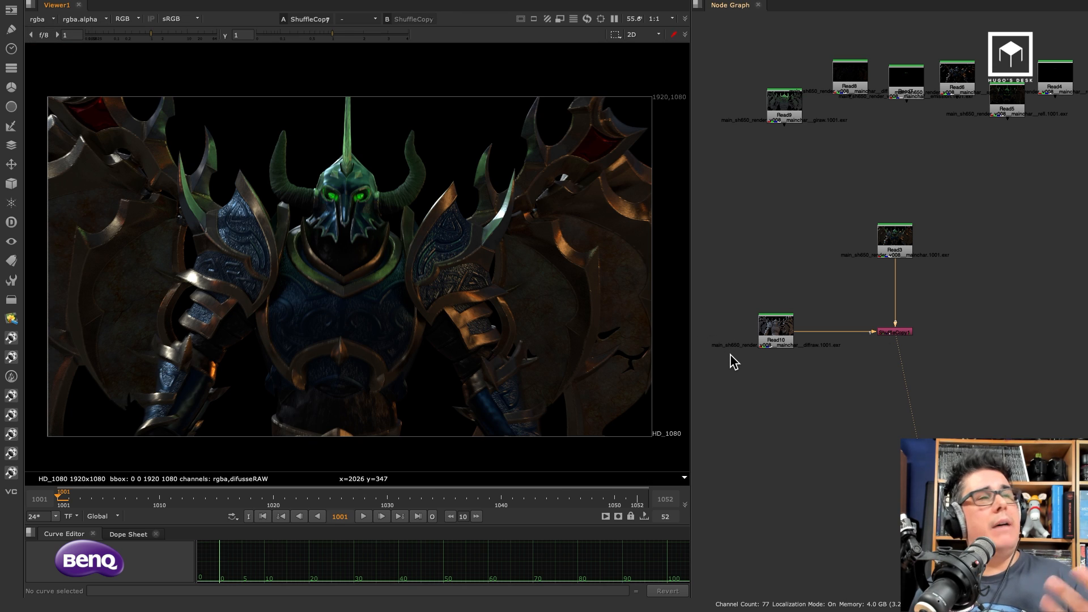
Step: Move Read9 beneath Read10 and add a copy of ShuffleCopy1 below the original, fed by ShuffleCopy1 and Read9
{"action": "middle_click_drag", "start_coordinate": [838, 162], "coordinate": [821, 189]}
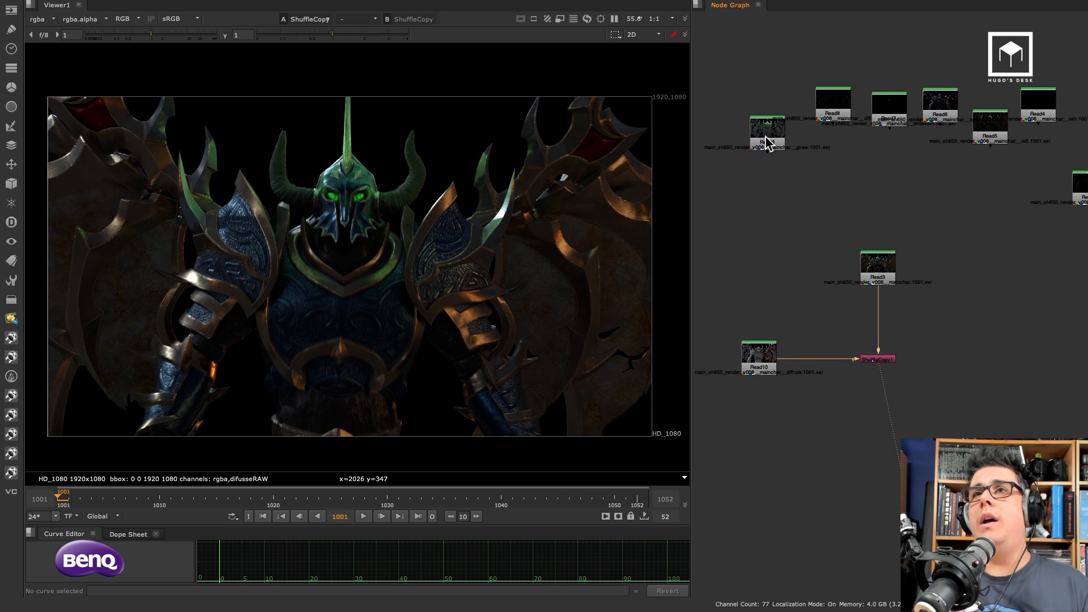
{"action": "left_click_drag", "start_coordinate": [768, 142], "coordinate": [758, 428]}
{"action": "left_click_drag", "start_coordinate": [914, 352], "coordinate": [836, 372]}
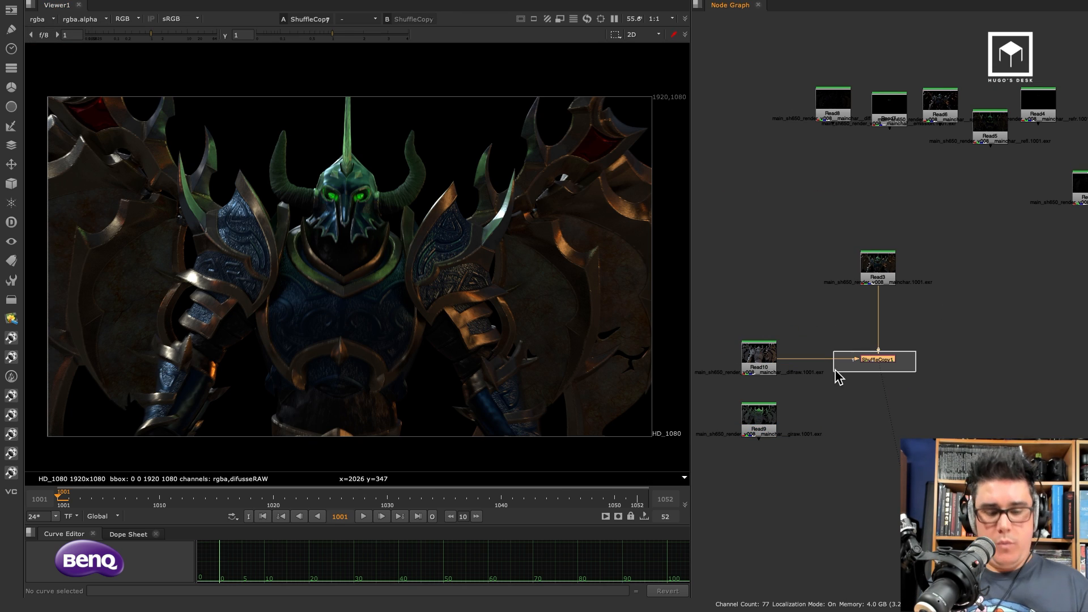
{"action": "left_click", "coordinate": [853, 454]}
{"action": "key", "text": "ctrl+v"}
{"action": "left_click_drag", "start_coordinate": [864, 443], "coordinate": [887, 361]}
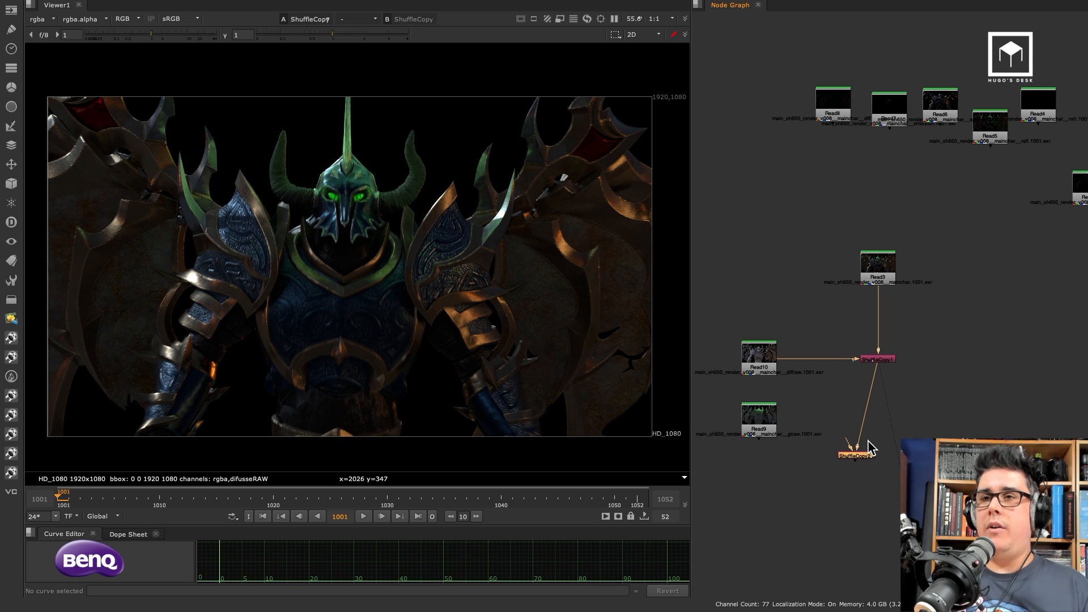
{"action": "left_click_drag", "start_coordinate": [871, 447], "coordinate": [776, 417]}
{"action": "left_click_drag", "start_coordinate": [883, 437], "coordinate": [885, 421]}
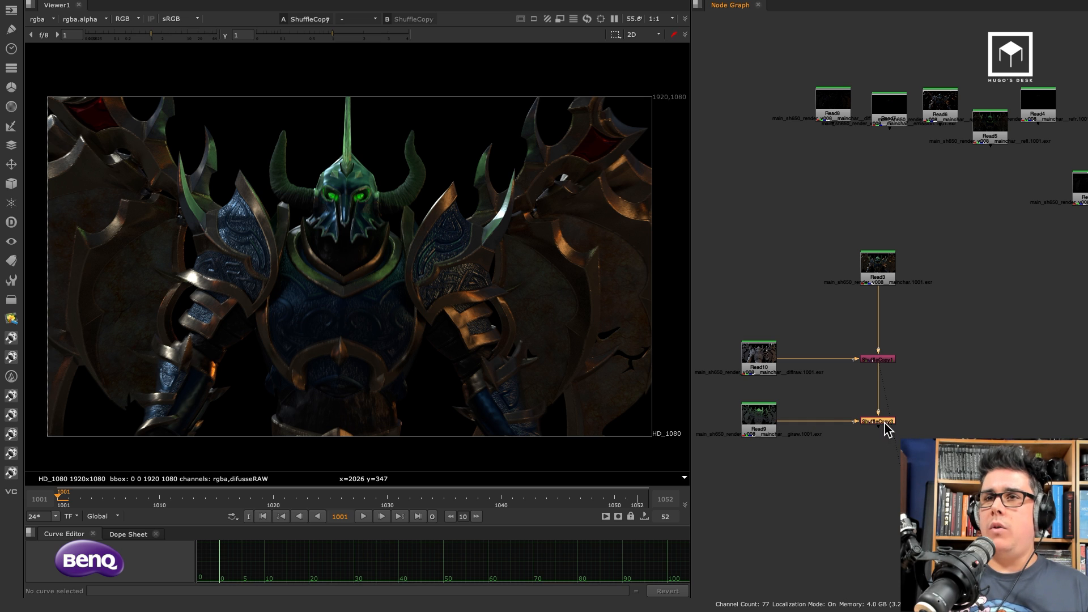
Step: Output ShuffleCopy2 to a new layer named GIRAW with rgba channels, and close its properties
{"action": "scroll", "coordinate": [838, 420], "scroll_direction": "up", "scroll_amount": 2}
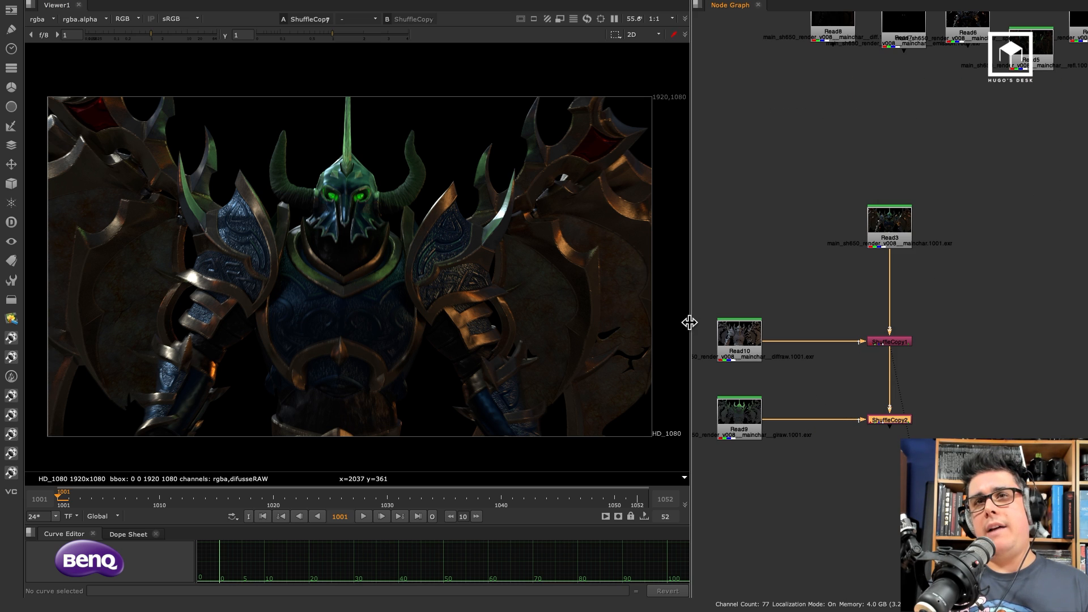
{"action": "left_click_drag", "start_coordinate": [689, 321], "coordinate": [608, 320]}
{"action": "middle_click_drag", "start_coordinate": [749, 406], "coordinate": [787, 349]}
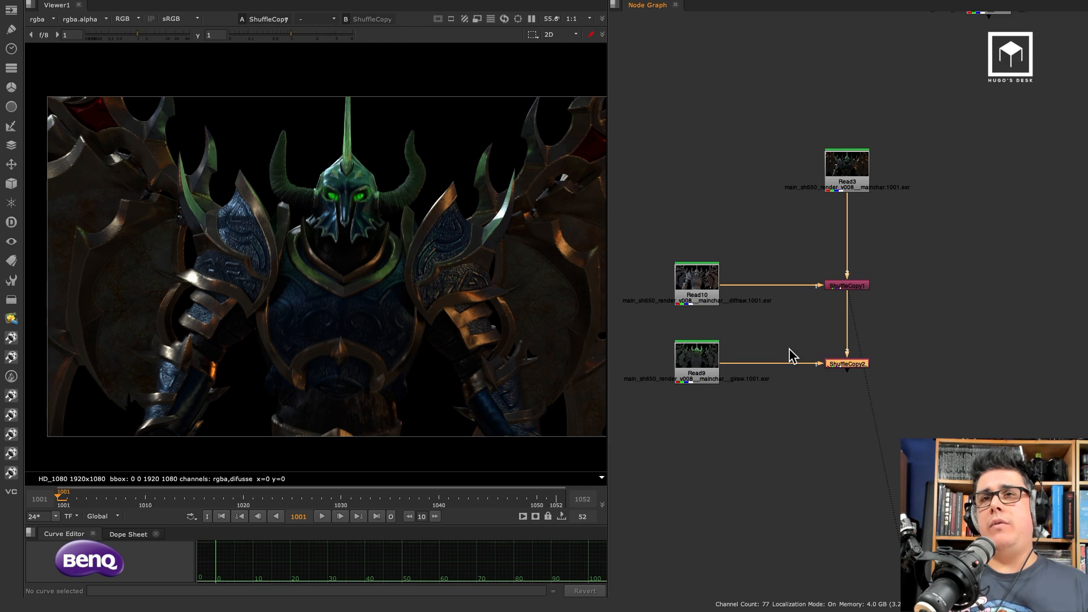
{"action": "scroll", "coordinate": [796, 342], "scroll_direction": "up", "scroll_amount": 2}
{"action": "double_click", "coordinate": [857, 367]}
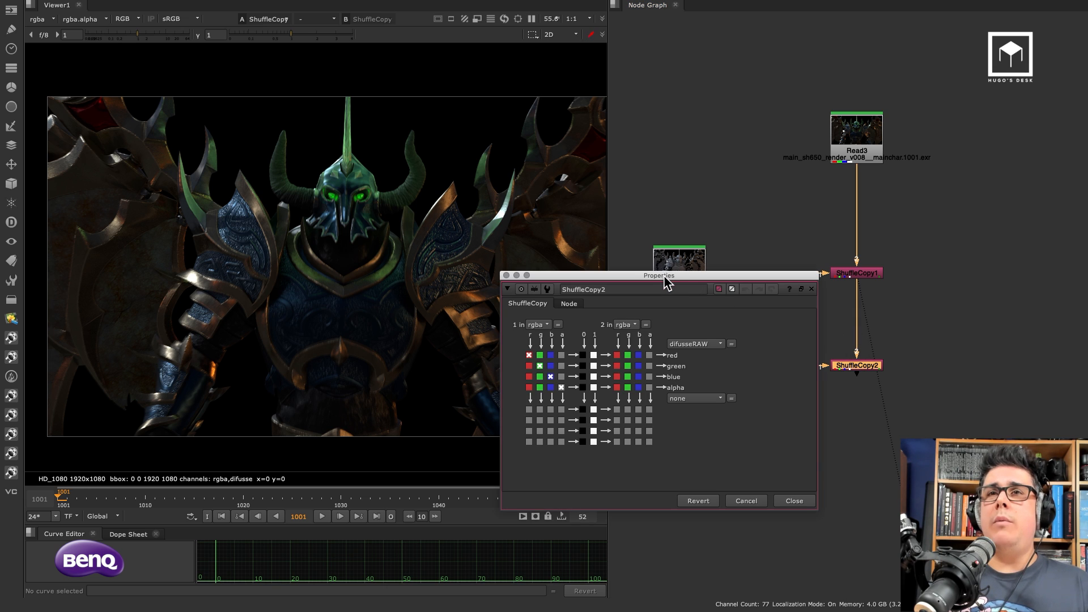
{"action": "left_click_drag", "start_coordinate": [665, 280], "coordinate": [396, 233]}
{"action": "left_click", "coordinate": [439, 297]}
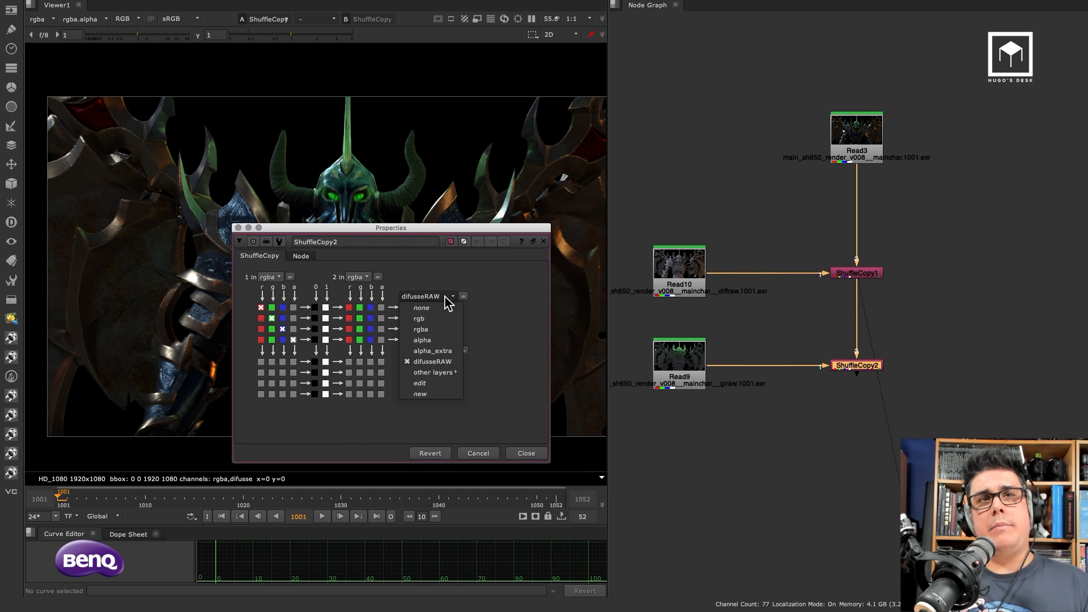
{"action": "left_click", "coordinate": [445, 395]}
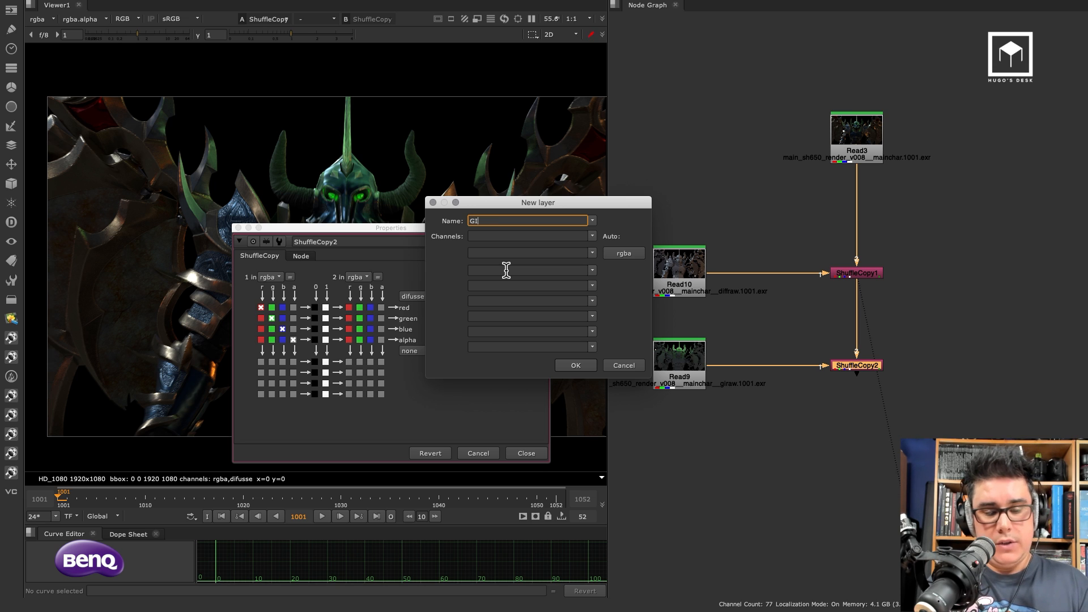
{"action": "left_click", "coordinate": [625, 259]}
{"action": "left_click", "coordinate": [575, 367]}
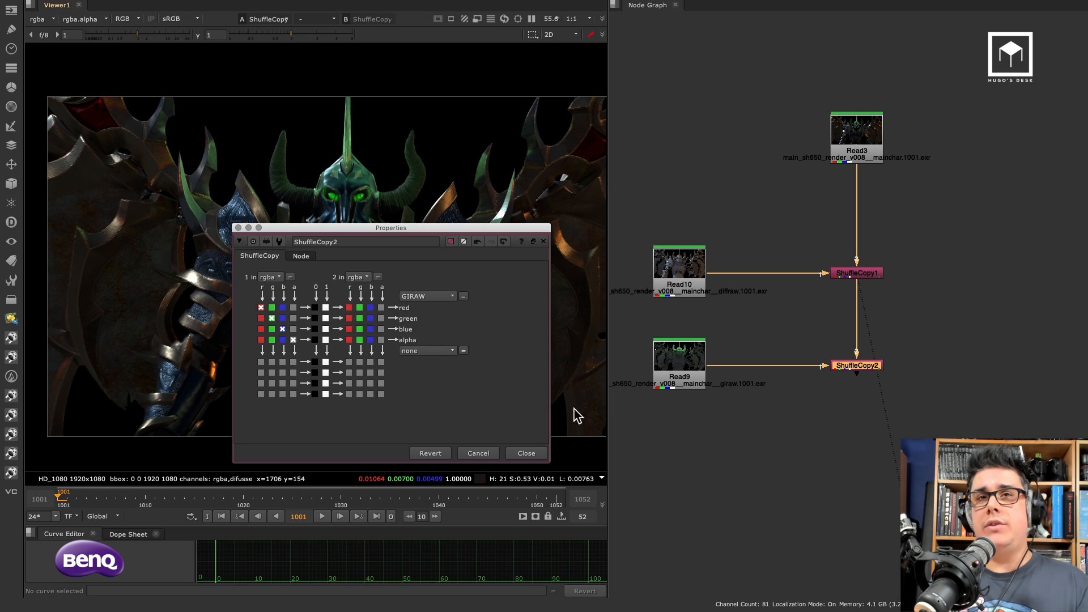
{"action": "left_click", "coordinate": [532, 453]}
Step: Gather Read6, Read5, Read4, Read7 and Read11 below the ShuffleCopy chain, leaving Read8 and Read2 set aside
{"action": "scroll", "coordinate": [878, 343], "scroll_direction": "down", "scroll_amount": 5}
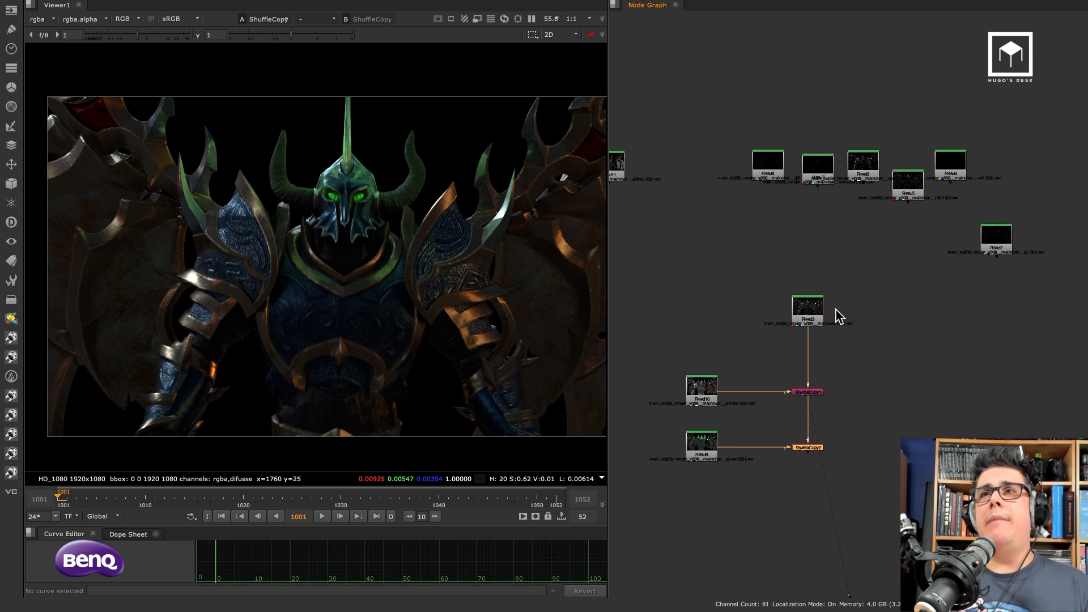
{"action": "left_click_drag", "start_coordinate": [796, 218], "coordinate": [746, 479]}
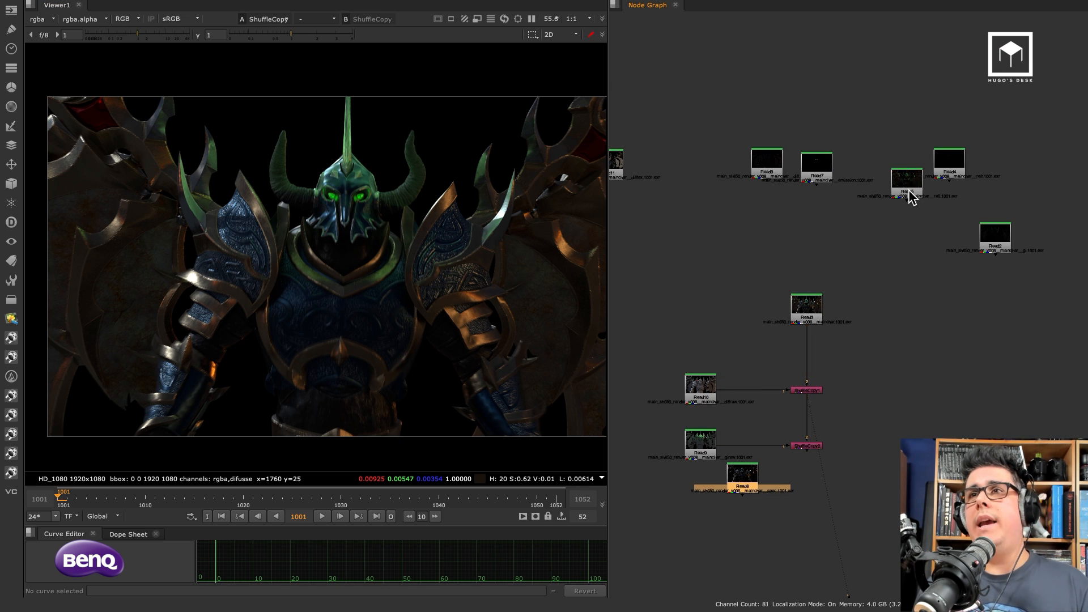
{"action": "left_click_drag", "start_coordinate": [913, 195], "coordinate": [763, 512]}
{"action": "left_click_drag", "start_coordinate": [990, 237], "coordinate": [1009, 197]}
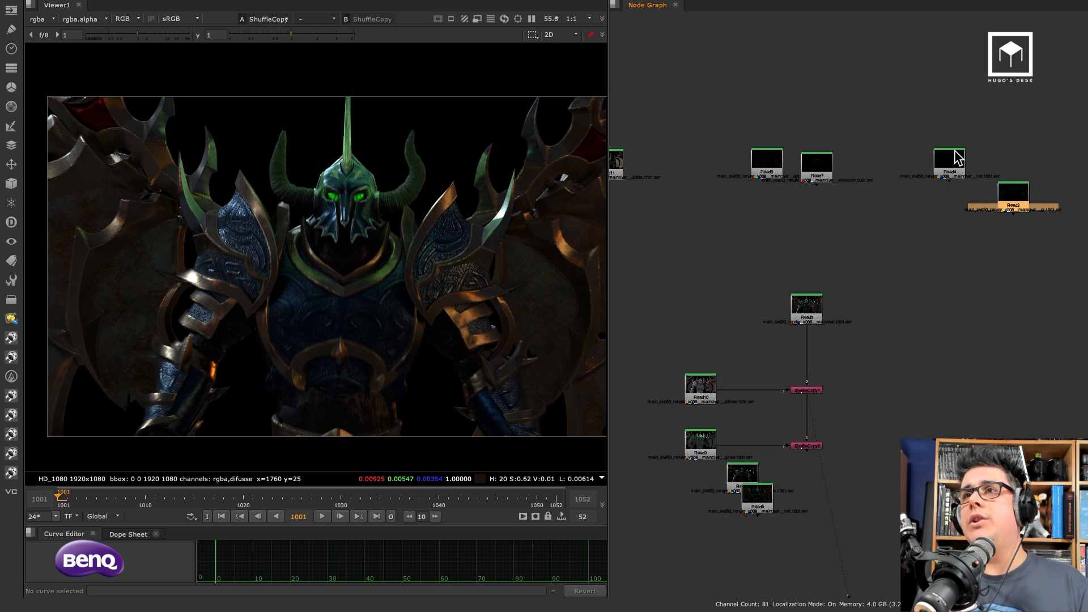
{"action": "left_click_drag", "start_coordinate": [954, 160], "coordinate": [786, 531]}
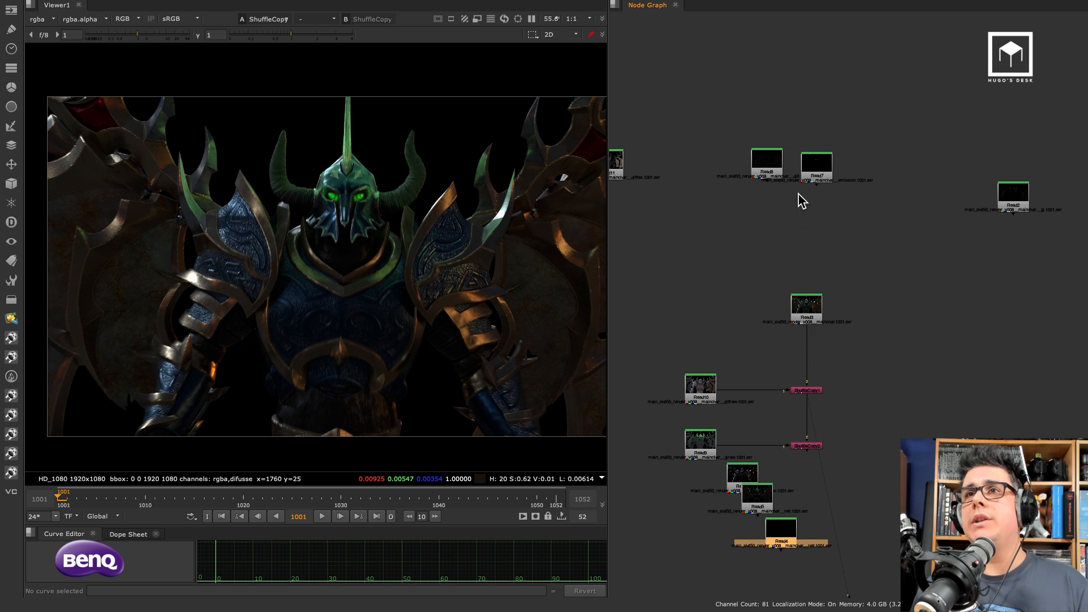
{"action": "left_click_drag", "start_coordinate": [813, 165], "coordinate": [839, 432]}
{"action": "left_click_drag", "start_coordinate": [806, 498], "coordinate": [805, 501]}
{"action": "left_click_drag", "start_coordinate": [766, 161], "coordinate": [909, 468]}
{"action": "middle_click_drag", "start_coordinate": [645, 166], "coordinate": [687, 144]}
{"action": "left_click_drag", "start_coordinate": [654, 139], "coordinate": [719, 473]}
{"action": "left_click_drag", "start_coordinate": [989, 189], "coordinate": [1011, 158]}
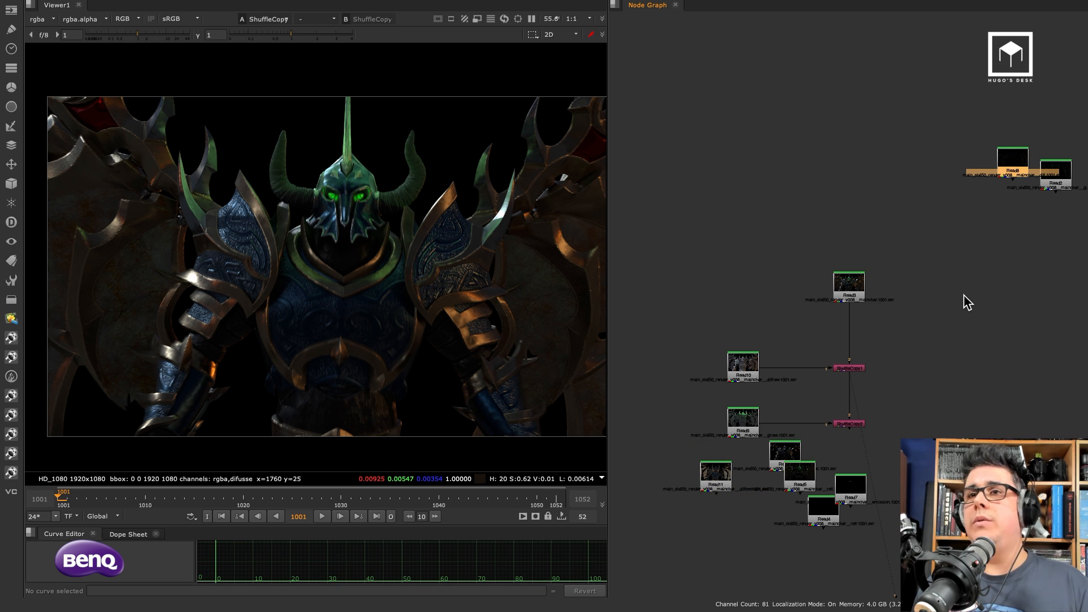
Step: Stack Read6, Read7, Read5, Read4 and Read11 in a vertical column beneath Read9
{"action": "middle_click_drag", "start_coordinate": [900, 312], "coordinate": [884, 123]}
{"action": "left_click_drag", "start_coordinate": [902, 256], "coordinate": [665, 390]}
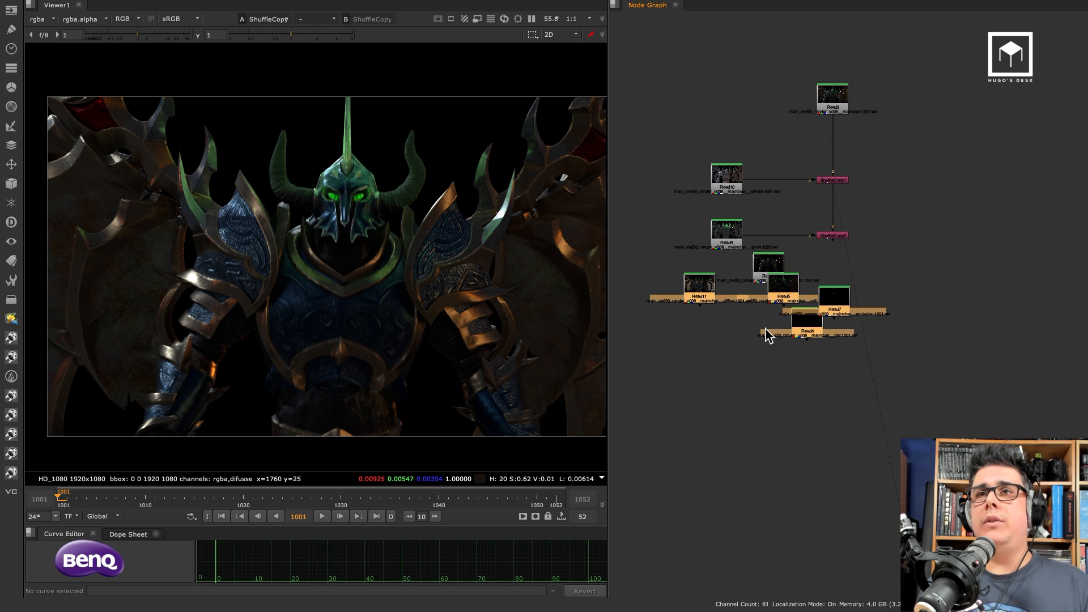
{"action": "left_click_drag", "start_coordinate": [768, 334], "coordinate": [726, 462]}
{"action": "left_click_drag", "start_coordinate": [773, 272], "coordinate": [726, 305]}
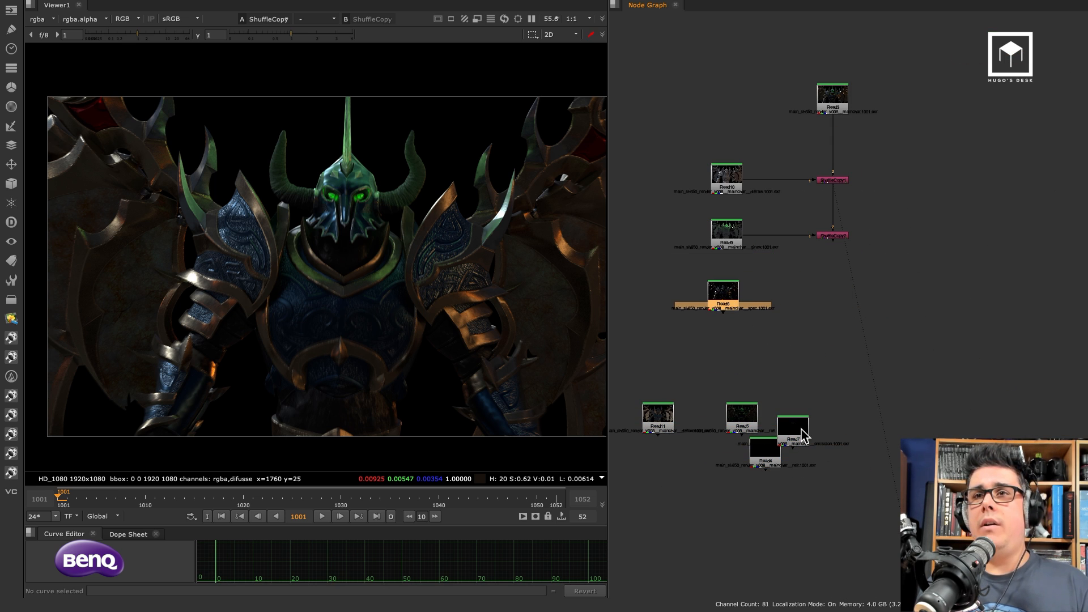
{"action": "left_click_drag", "start_coordinate": [796, 425], "coordinate": [722, 357]}
{"action": "left_click_drag", "start_coordinate": [744, 417], "coordinate": [726, 411]}
{"action": "left_click_drag", "start_coordinate": [766, 451], "coordinate": [739, 466]}
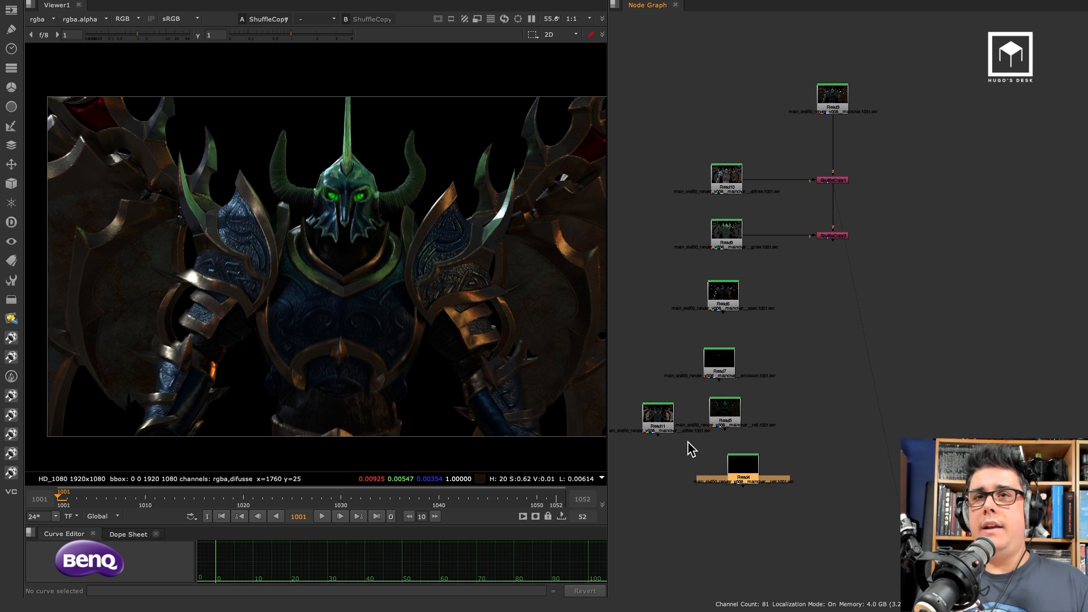
{"action": "left_click_drag", "start_coordinate": [659, 422], "coordinate": [740, 527]}
Step: Duplicate ShuffleCopy2, connect the copy to Read6 and ShuffleCopy2, and align it beside Read6
{"action": "left_click_drag", "start_coordinate": [895, 210], "coordinate": [738, 292]}
{"action": "key", "text": "ctrl+c"}
{"action": "left_click", "coordinate": [830, 282]}
{"action": "key", "text": "ctrl+v"}
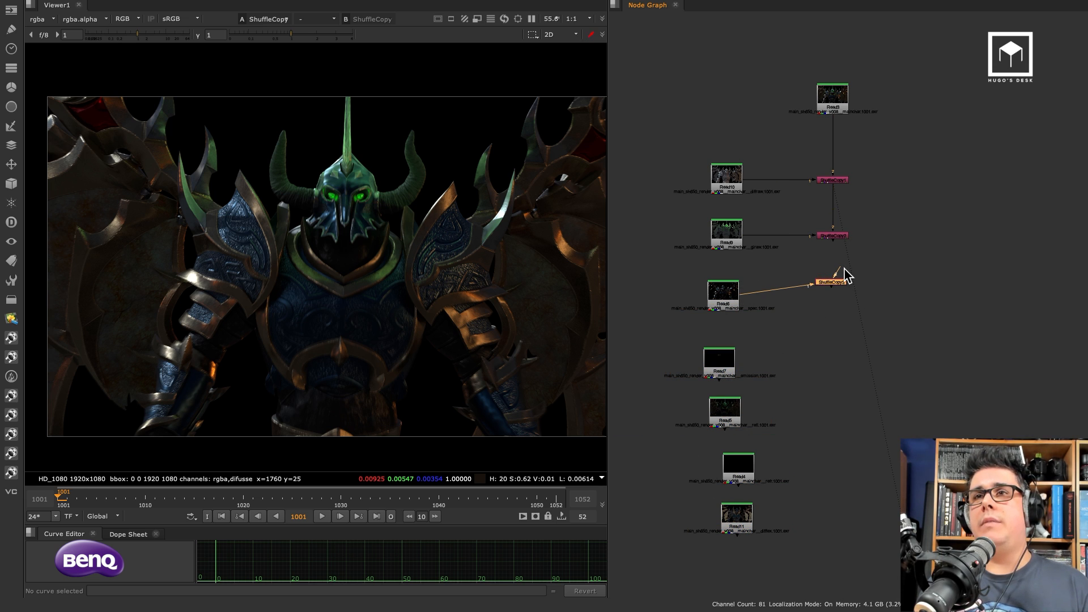
{"action": "left_click_drag", "start_coordinate": [838, 282], "coordinate": [840, 304]}
Step: Extend the chain with two more ShuffleCopy duplicates, feeding them from Read7 and Read5 and aligning them with those nodes
{"action": "left_click", "coordinate": [826, 374]}
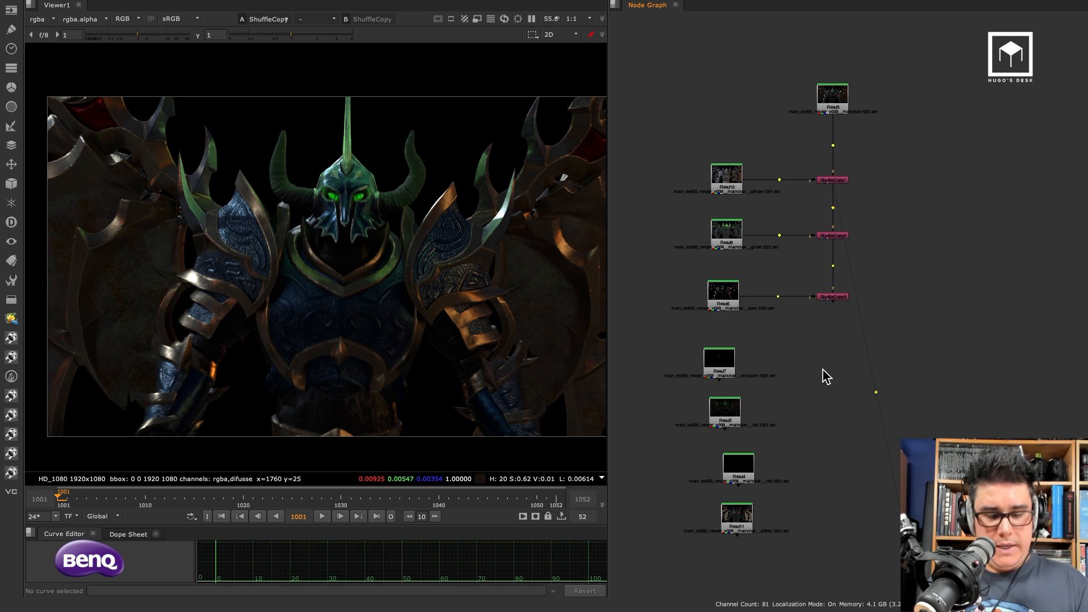
{"action": "key", "text": "ctrl+v"}
{"action": "left_click_drag", "start_coordinate": [827, 367], "coordinate": [734, 404]}
{"action": "left_click", "coordinate": [825, 408]}
{"action": "key", "text": "ctrl+v"}
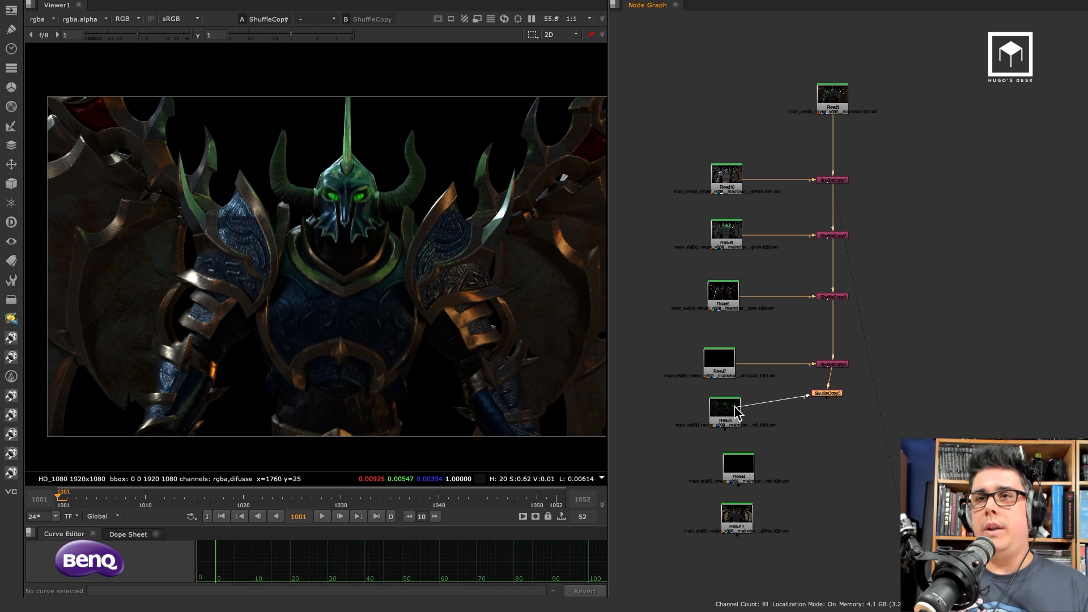
{"action": "left_click_drag", "start_coordinate": [828, 394], "coordinate": [834, 416]}
Step: Append two ShuffleCopy duplicates to the end of the chain, connecting Read4 and Read11 to them and aligning them in the column
{"action": "middle_click_drag", "start_coordinate": [828, 388], "coordinate": [817, 298]}
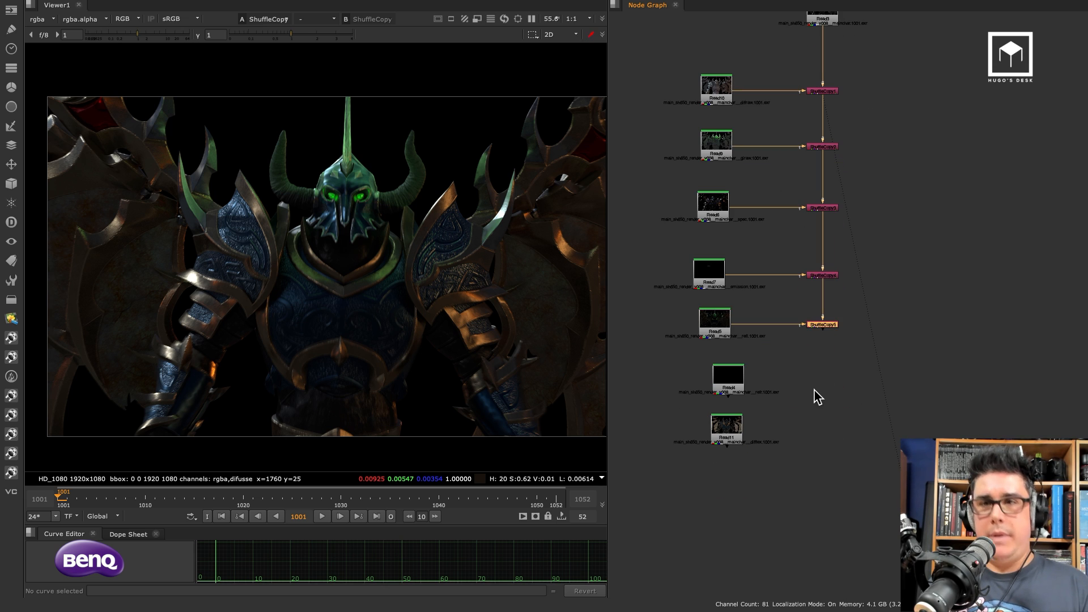
{"action": "left_click", "coordinate": [814, 381]}
{"action": "key", "text": "ctrl+v"}
{"action": "left_click_drag", "start_coordinate": [812, 369], "coordinate": [740, 372]}
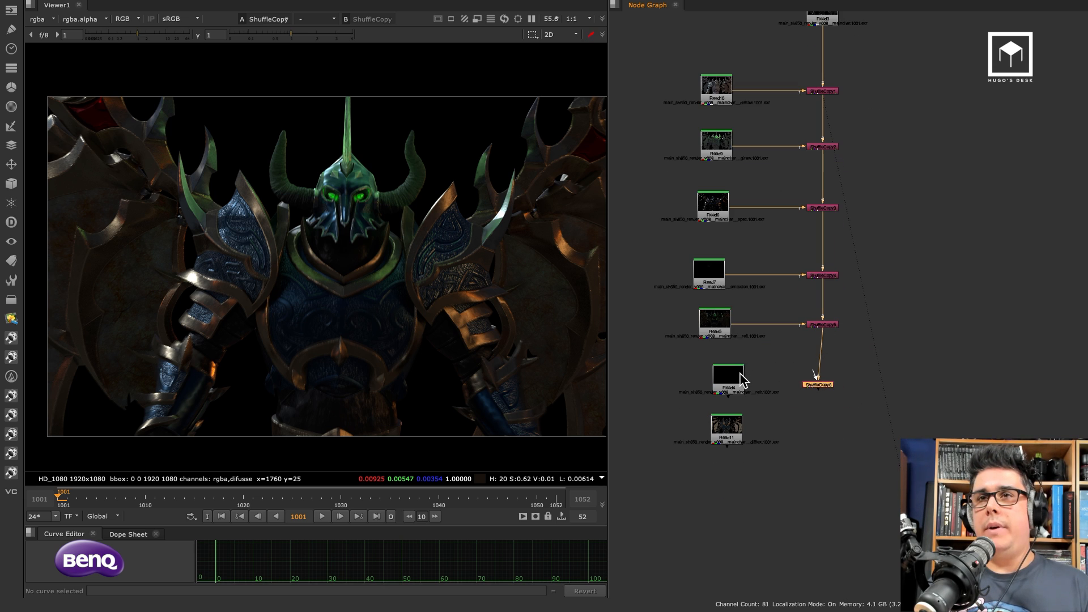
{"action": "left_click", "coordinate": [816, 410]}
{"action": "left_click_drag", "start_coordinate": [820, 386], "coordinate": [822, 386]}
{"action": "key", "text": "ctrl+v"}
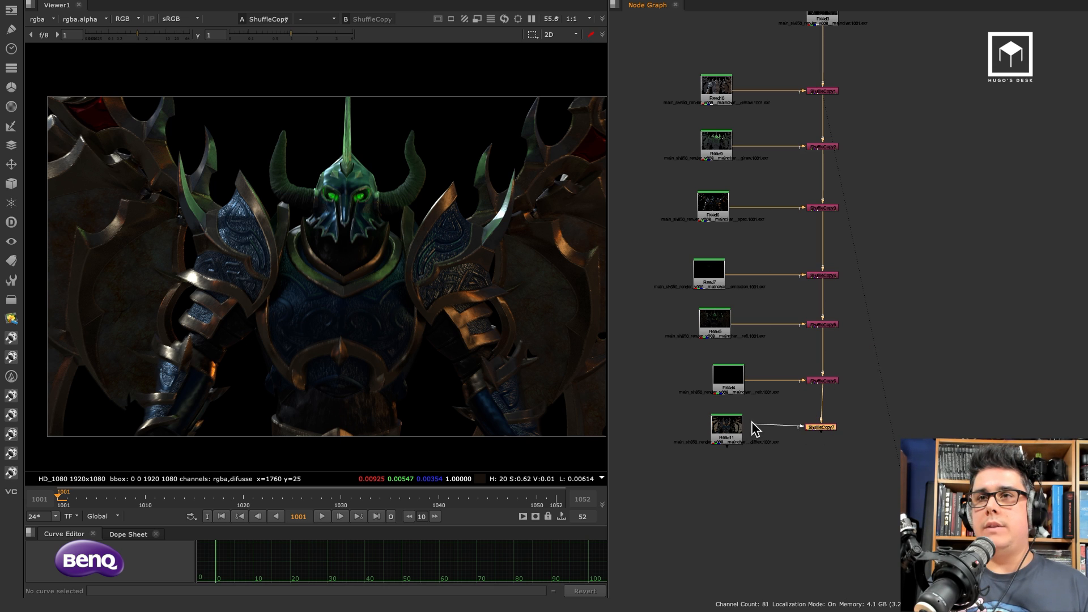
{"action": "left_click_drag", "start_coordinate": [752, 421], "coordinate": [738, 423]}
{"action": "left_click_drag", "start_coordinate": [821, 428], "coordinate": [823, 432]}
Step: Output ShuffleCopy3 to a new layer named Specular with rgba channels
{"action": "double_click", "coordinate": [825, 208]}
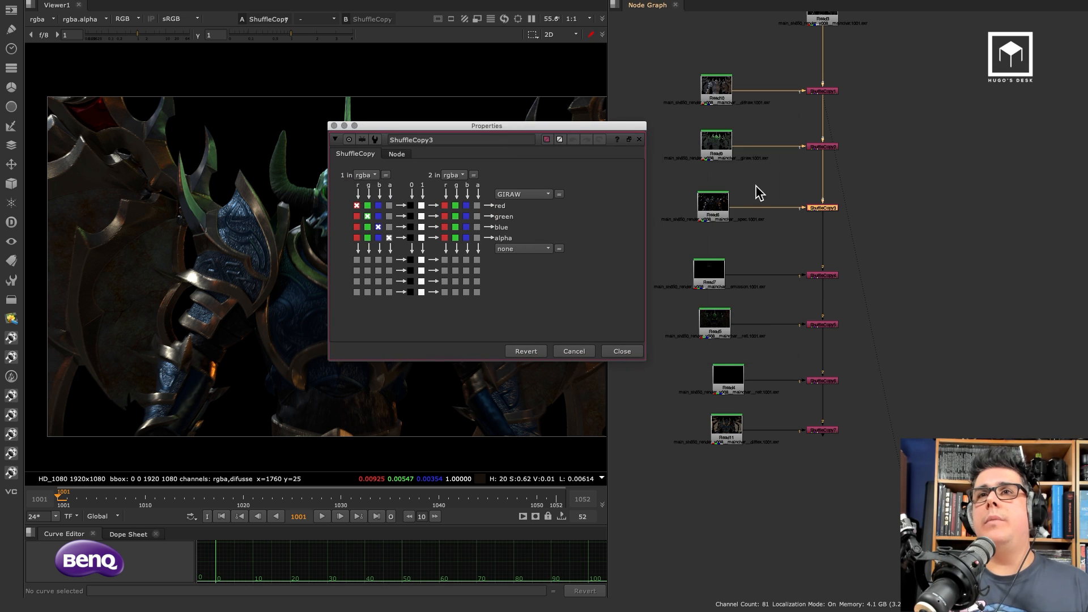
{"action": "scroll", "coordinate": [755, 192], "scroll_direction": "up", "scroll_amount": 5}
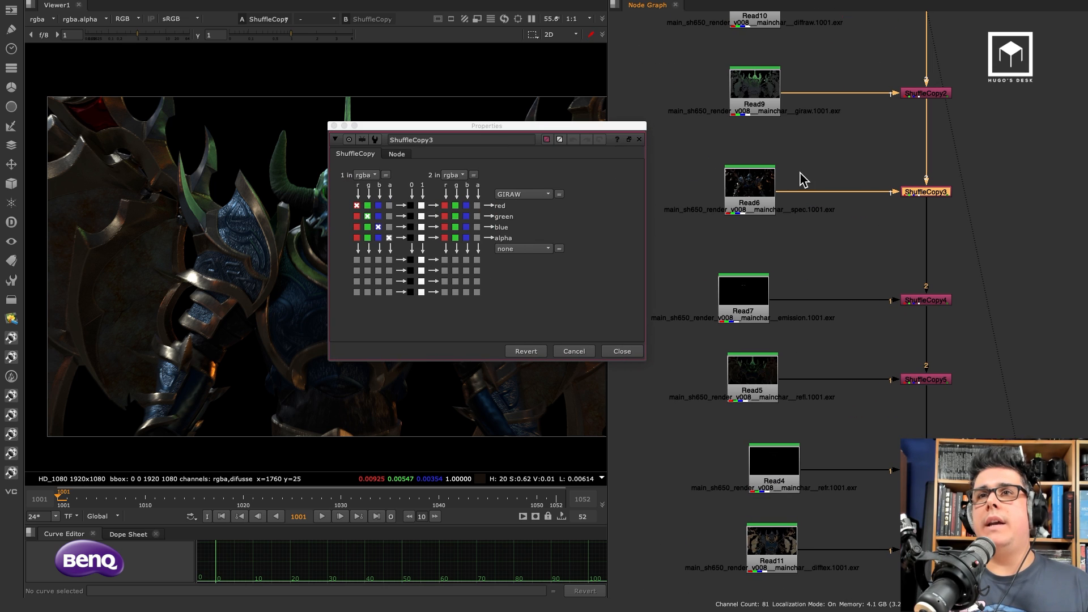
{"action": "left_click", "coordinate": [532, 196]}
{"action": "left_click", "coordinate": [534, 300]}
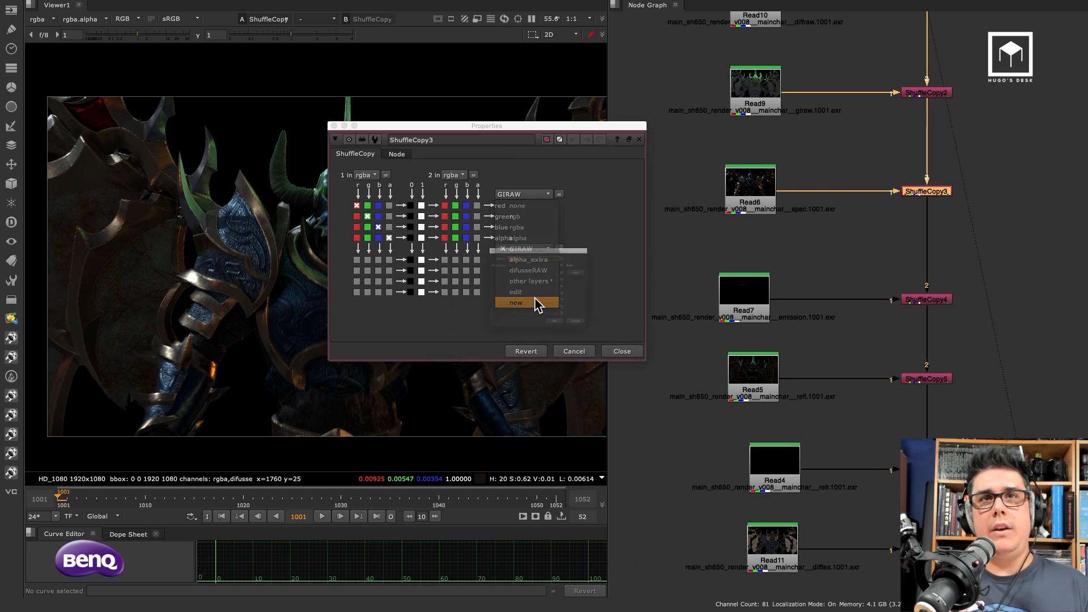
{"action": "type", "text": "SPECular"}
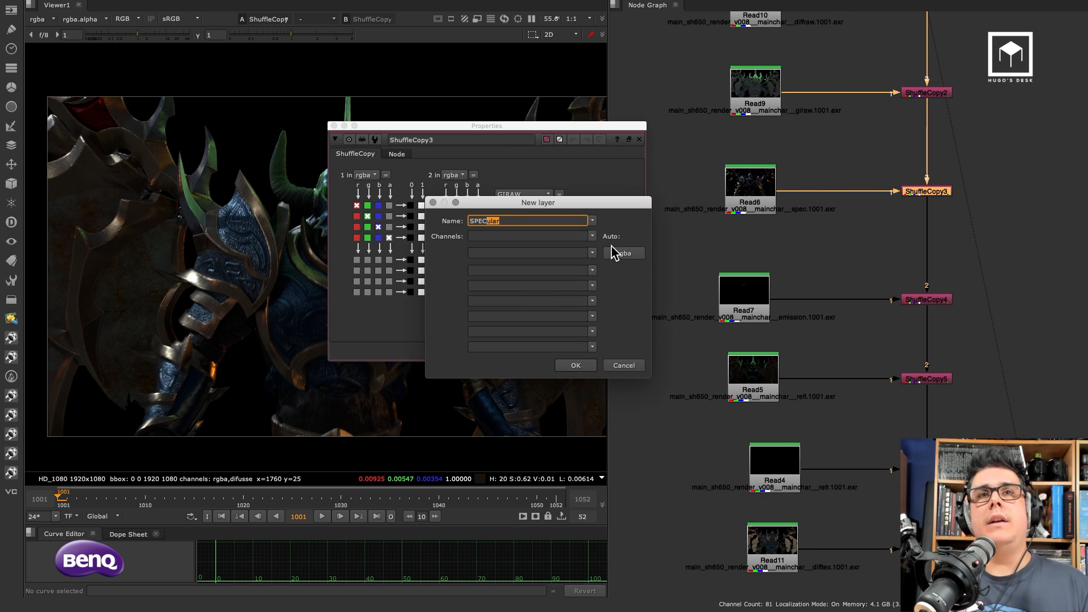
{"action": "left_click", "coordinate": [620, 253]}
{"action": "left_click", "coordinate": [586, 366]}
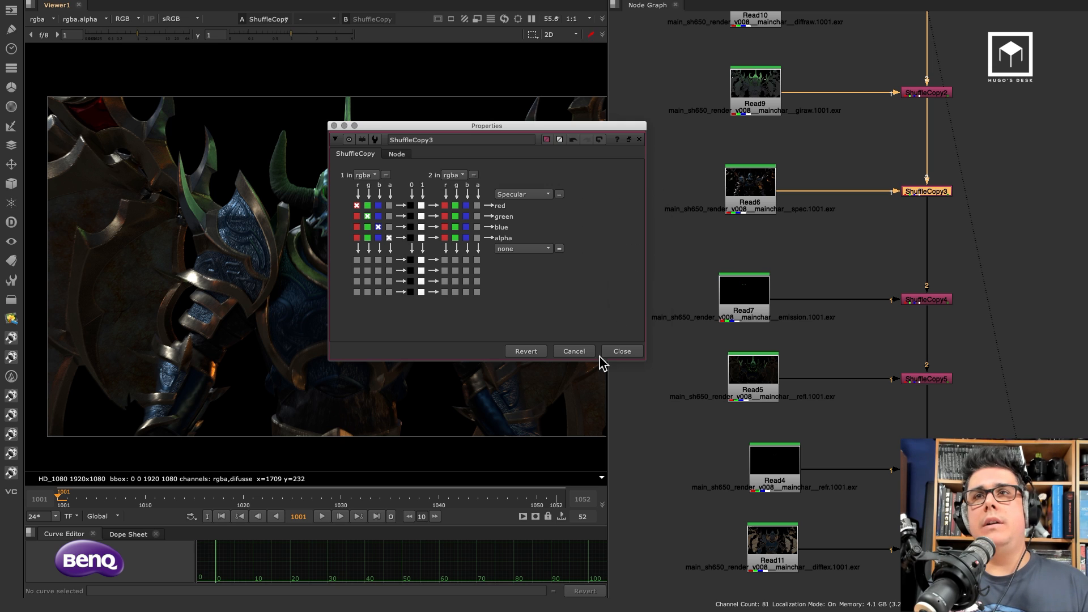
Step: Output ShuffleCopy4 to a new layer named Emis with rgba channels, and close the open node properties
{"action": "double_click", "coordinate": [928, 300]}
{"action": "left_click", "coordinate": [773, 278]}
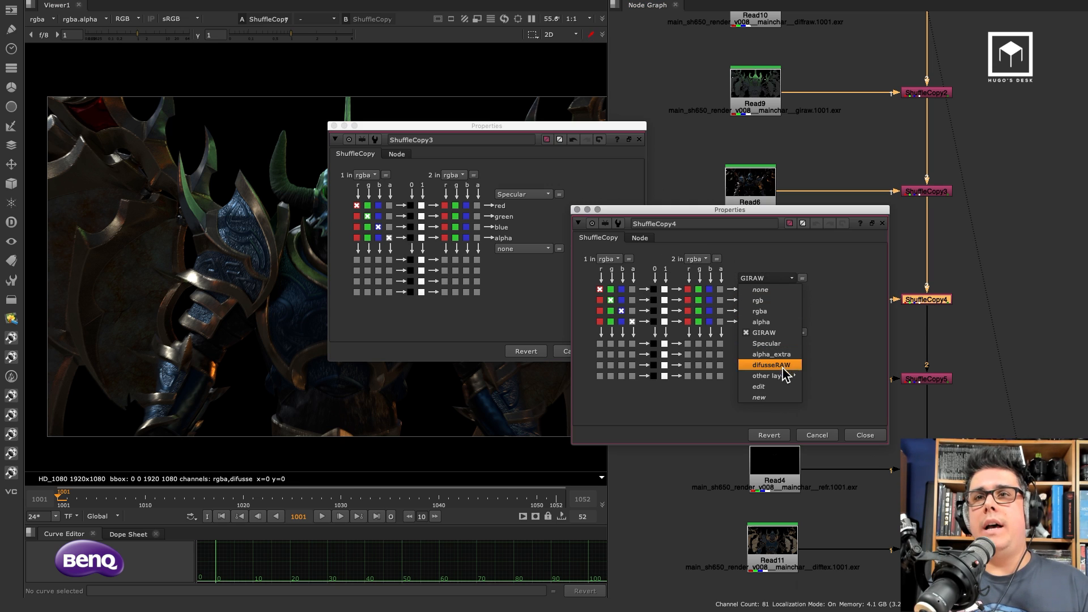
{"action": "left_click", "coordinate": [770, 389]}
{"action": "type", "text": "Emis"}
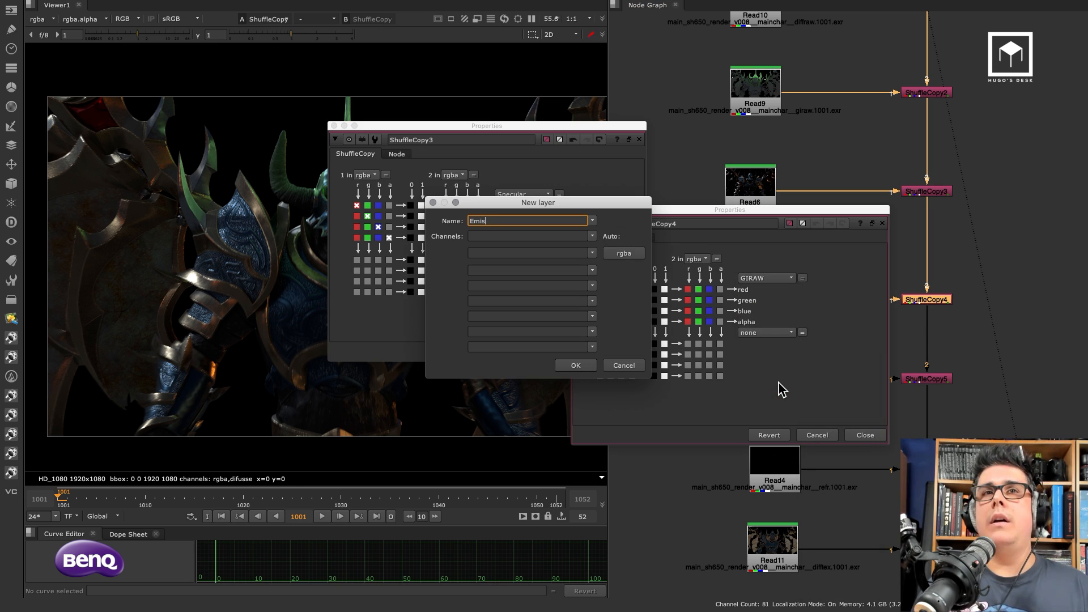
{"action": "left_click", "coordinate": [585, 365]}
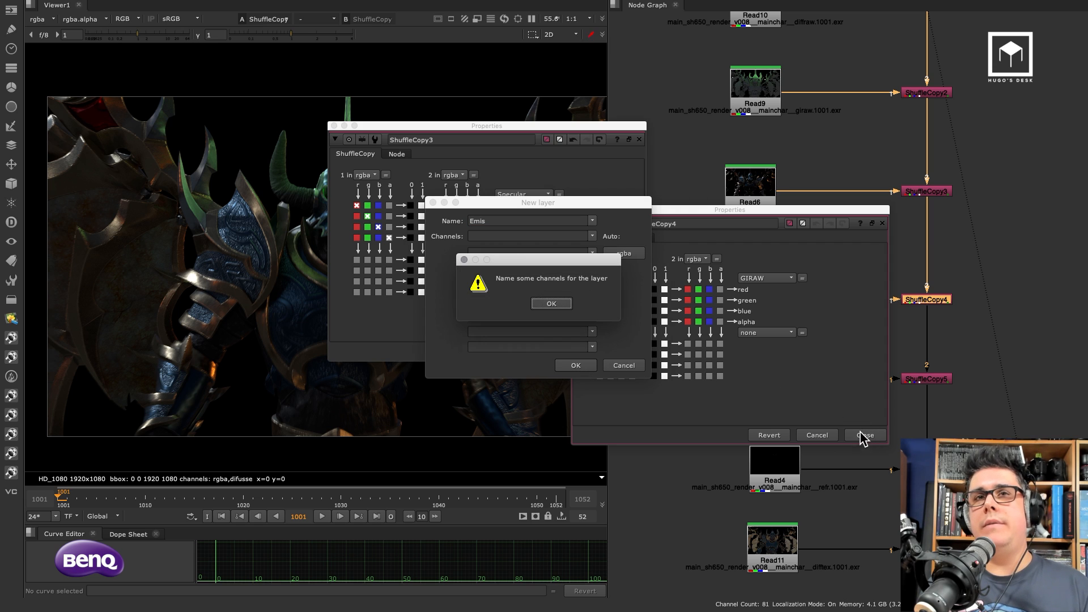
{"action": "left_click", "coordinate": [561, 306]}
{"action": "left_click", "coordinate": [623, 254]}
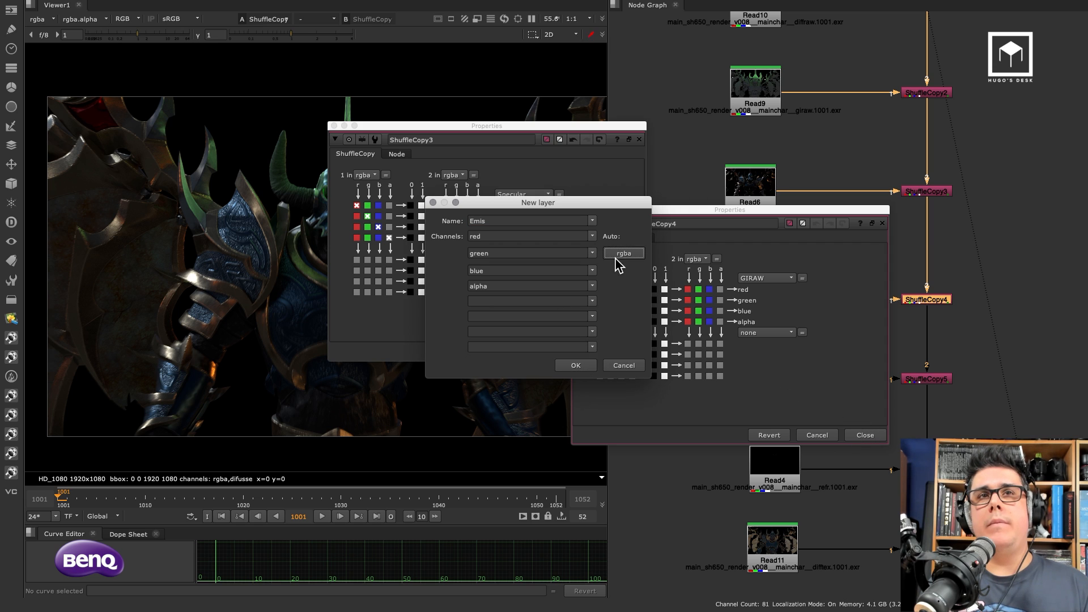
{"action": "left_click", "coordinate": [577, 366]}
{"action": "left_click", "coordinate": [865, 435]}
{"action": "left_click", "coordinate": [623, 351]}
Step: Output ShuffleCopy5 to a new layer named reflect with rgba channels
{"action": "scroll", "coordinate": [886, 315], "scroll_direction": "down", "scroll_amount": 3}
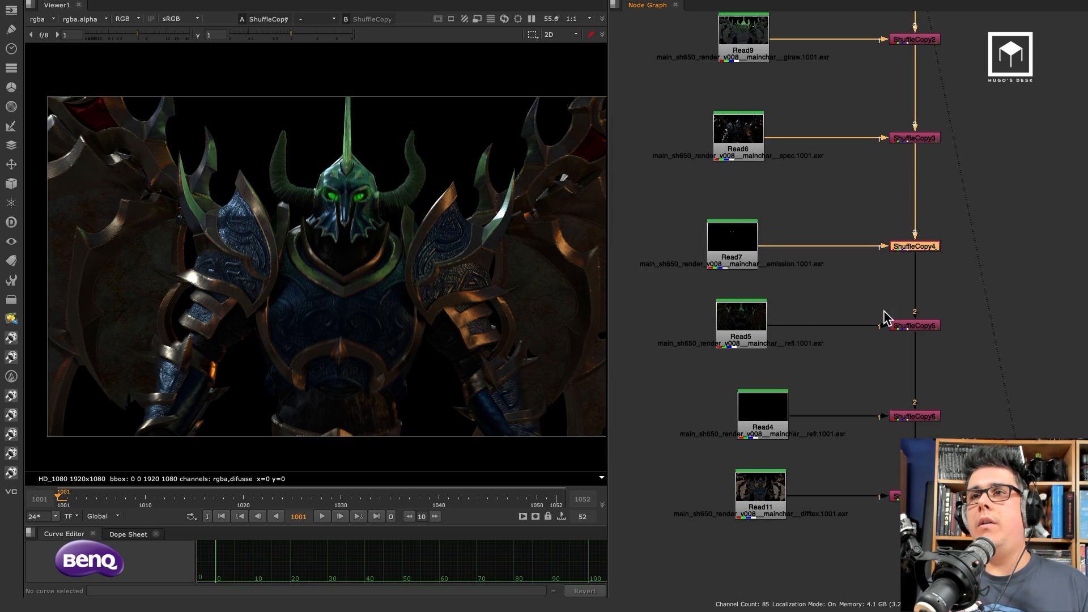
{"action": "double_click", "coordinate": [910, 314]}
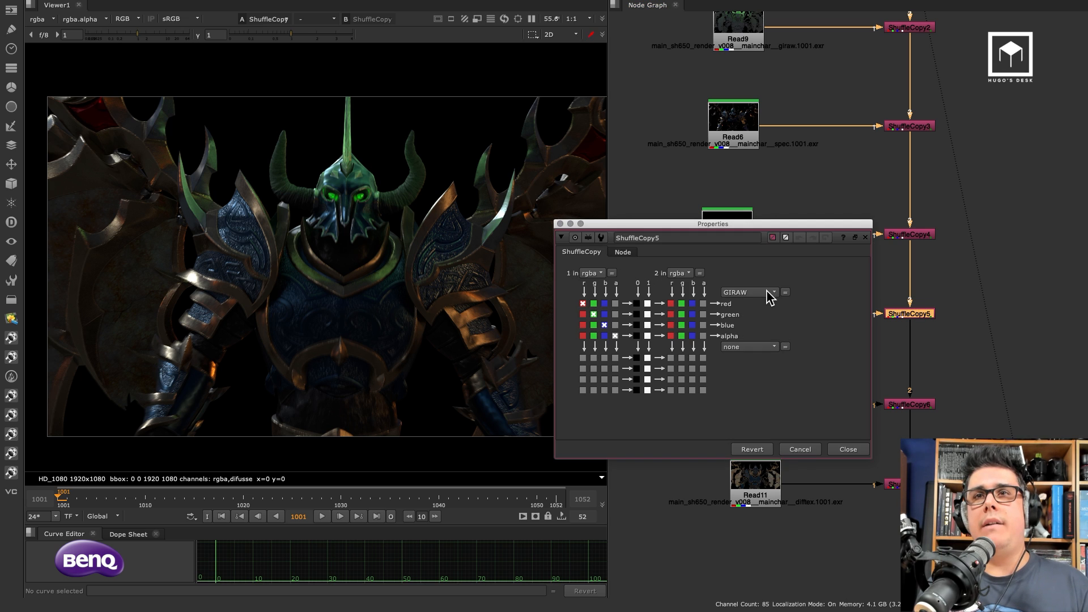
{"action": "left_click_drag", "start_coordinate": [826, 224], "coordinate": [581, 217]}
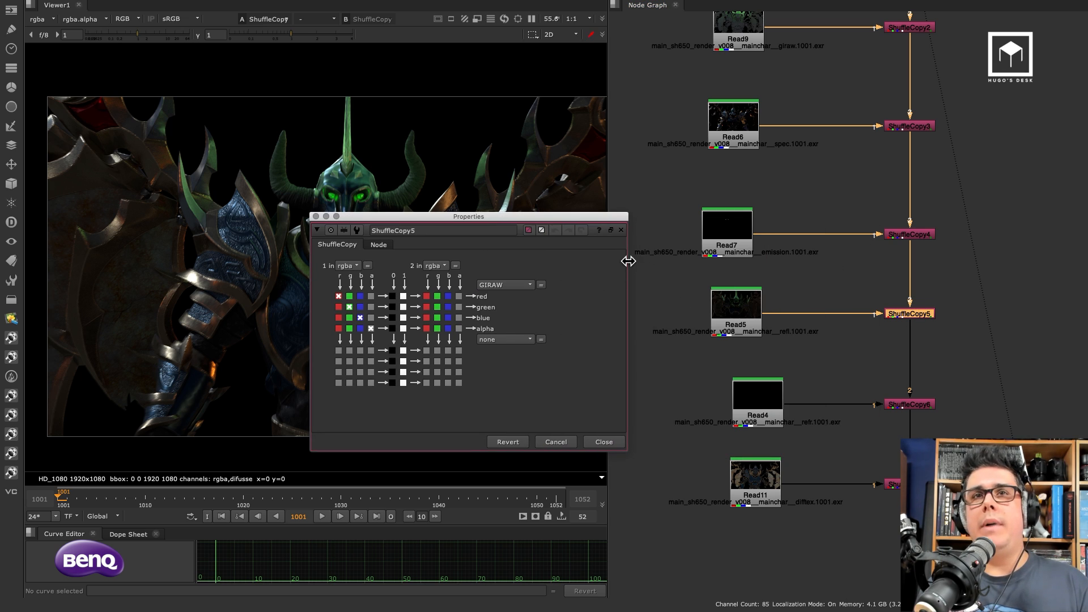
{"action": "left_click", "coordinate": [521, 284]}
{"action": "left_click", "coordinate": [527, 415]}
{"action": "type", "text": "reflect"}
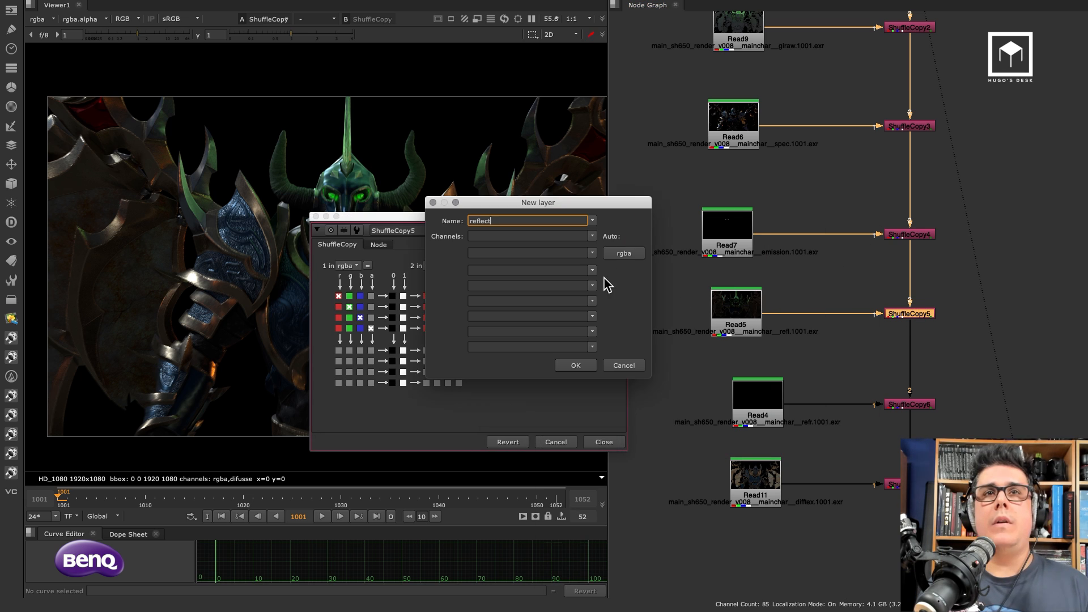
{"action": "left_click", "coordinate": [624, 252]}
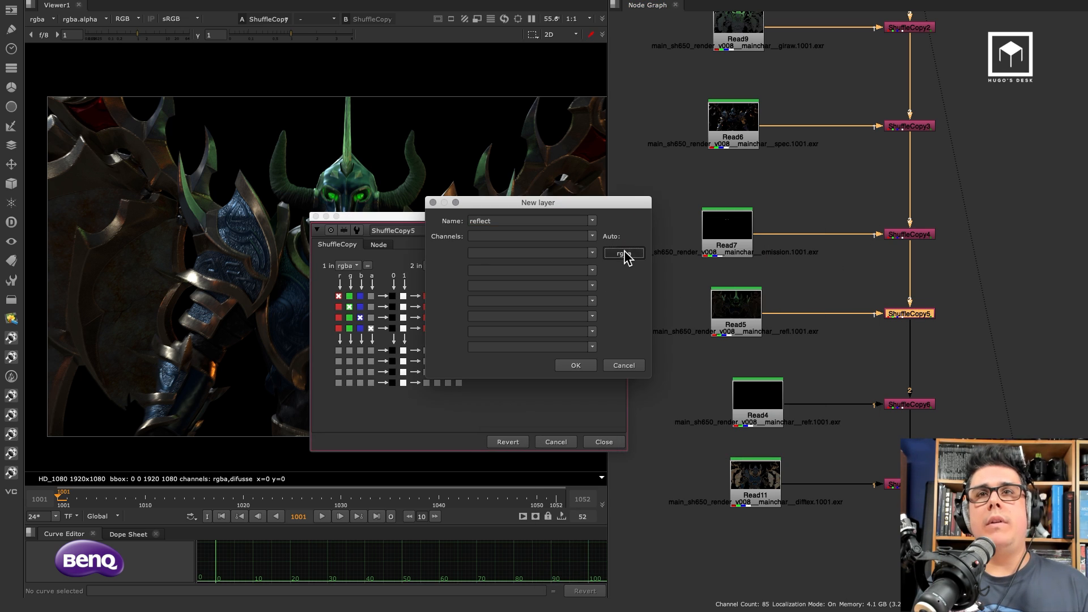
{"action": "left_click", "coordinate": [576, 365]}
Step: Output ShuffleCopy6 to a new layer named refract with rgba channels, and close the open node properties
{"action": "double_click", "coordinate": [910, 404]}
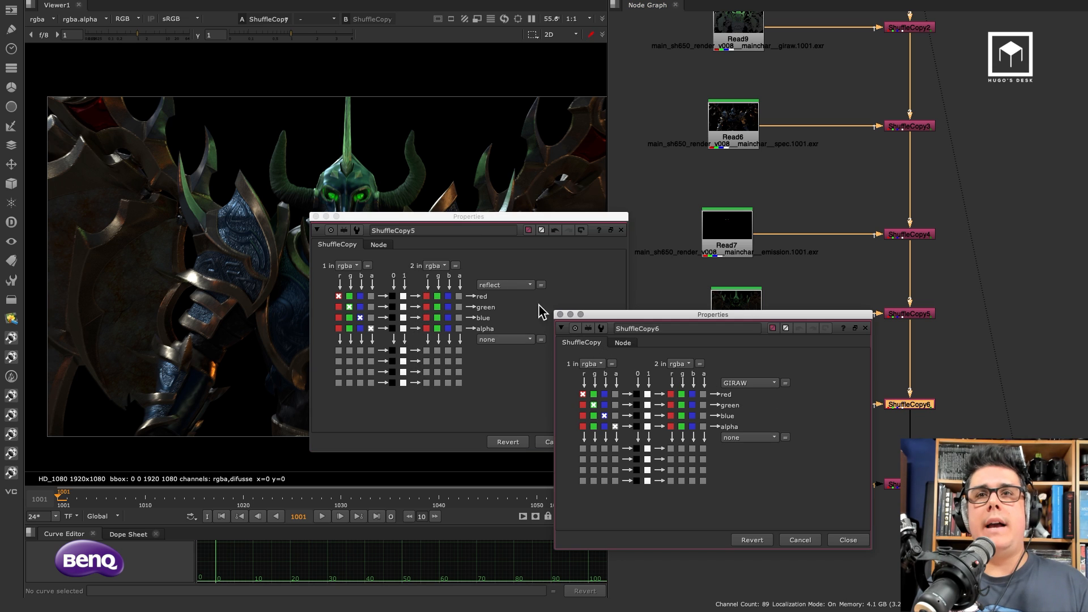
{"action": "left_click", "coordinate": [848, 540]}
{"action": "left_click", "coordinate": [604, 441]}
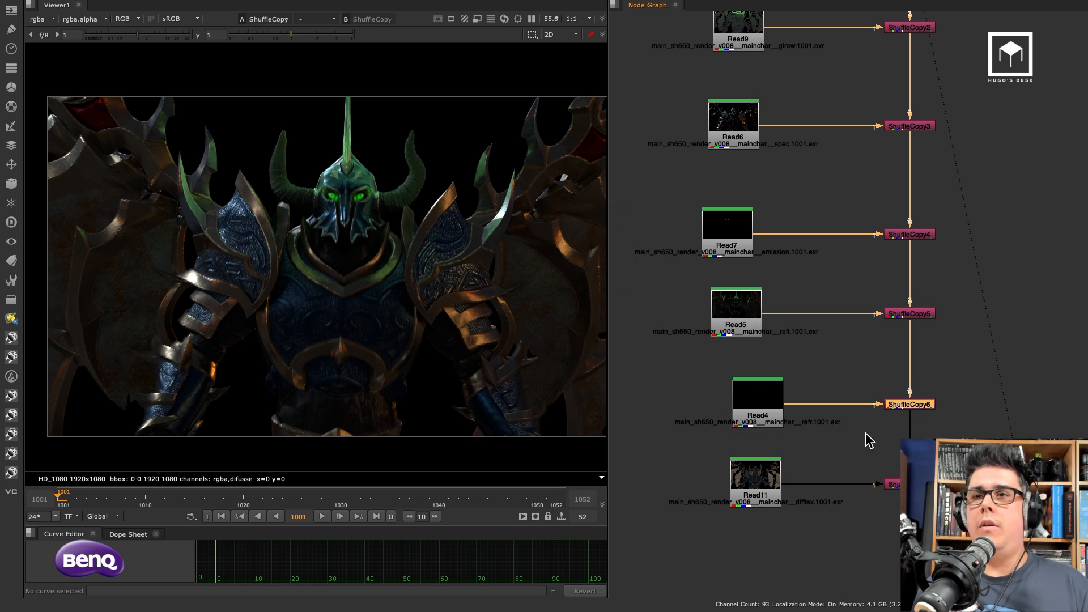
Step: Output ShuffleCopy7 to a new layer named diffTEX with rgba channels, and close its properties
{"action": "scroll", "coordinate": [869, 367], "scroll_direction": "down", "scroll_amount": 1}
{"action": "scroll", "coordinate": [869, 367], "scroll_direction": "down", "scroll_amount": 5}
{"action": "double_click", "coordinate": [893, 384]}
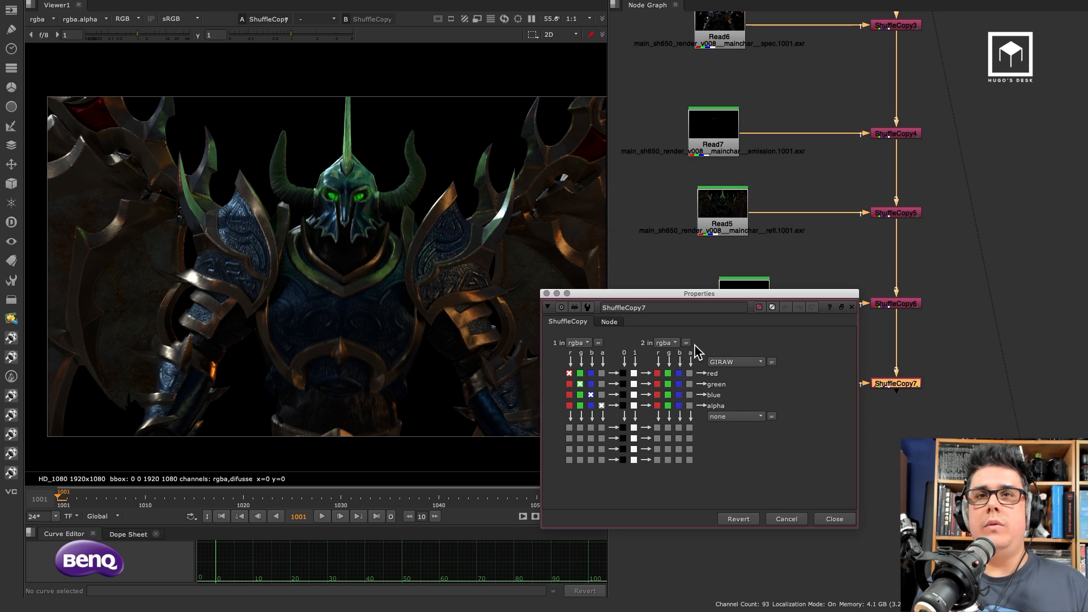
{"action": "left_click", "coordinate": [748, 363]}
{"action": "left_click", "coordinate": [748, 508]}
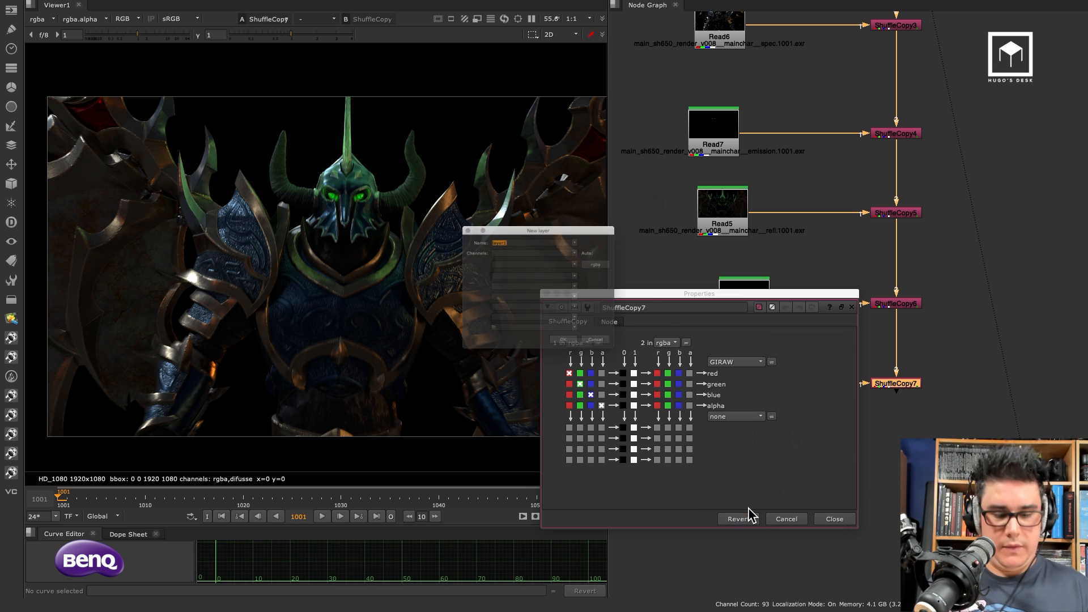
{"action": "type", "text": "diffTEX"}
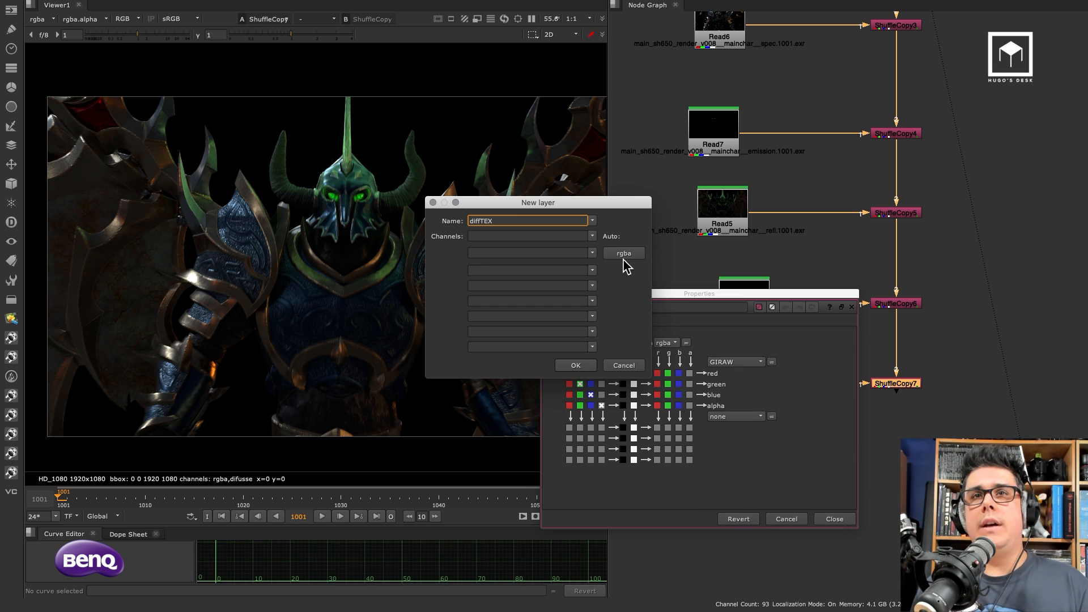
{"action": "left_click", "coordinate": [623, 256]}
{"action": "left_click", "coordinate": [576, 364]}
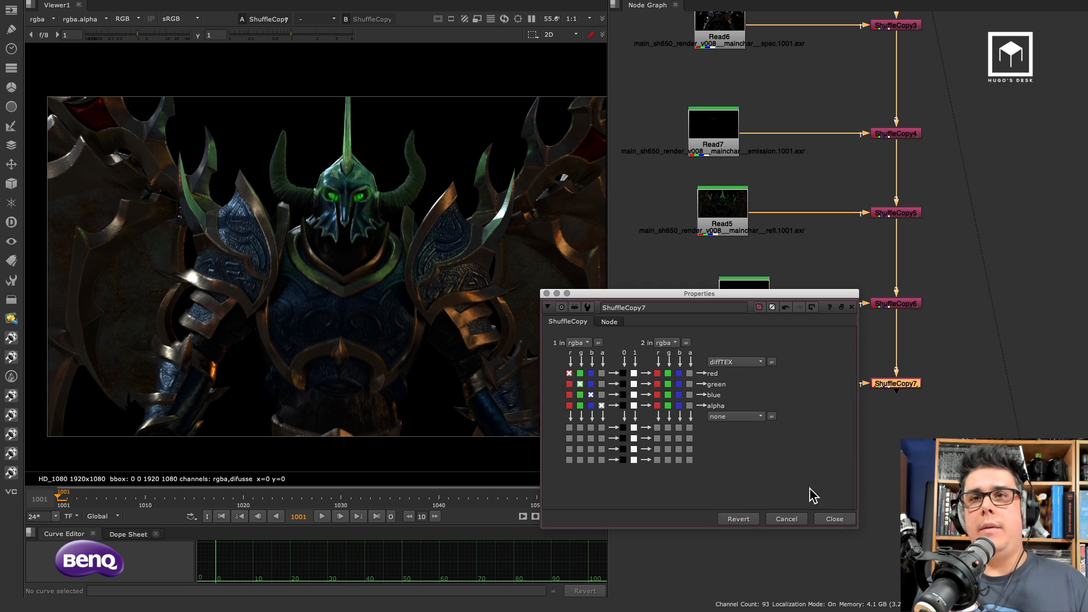
{"action": "left_click", "coordinate": [834, 517]}
Step: View ShuffleCopy7 and cycle the viewer through all its layers to check each pass, ending back on rgba
{"action": "left_click", "coordinate": [910, 338]}
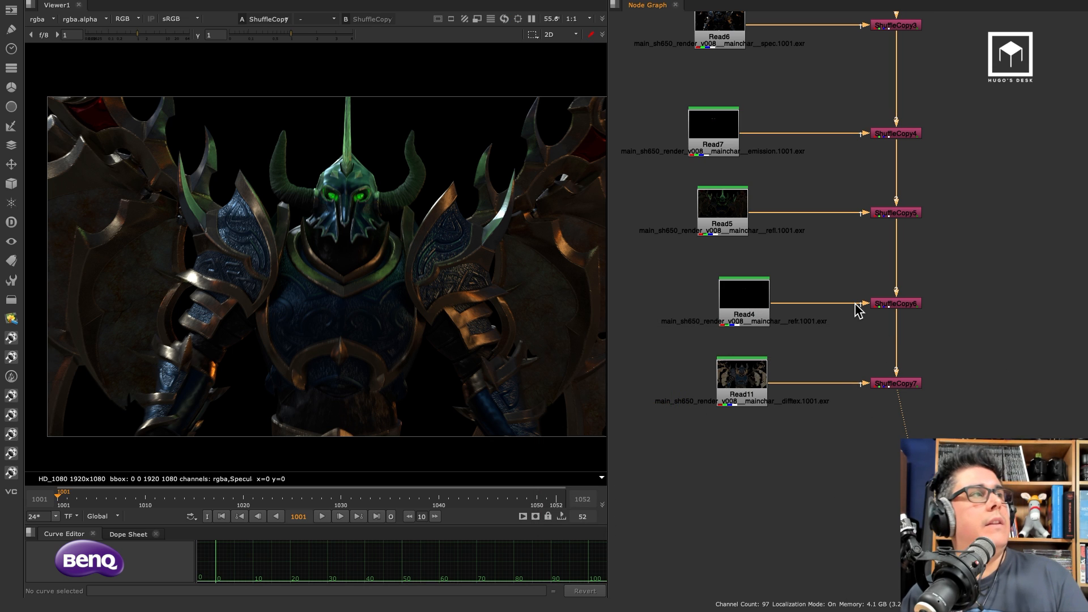
{"action": "left_click", "coordinate": [46, 18]}
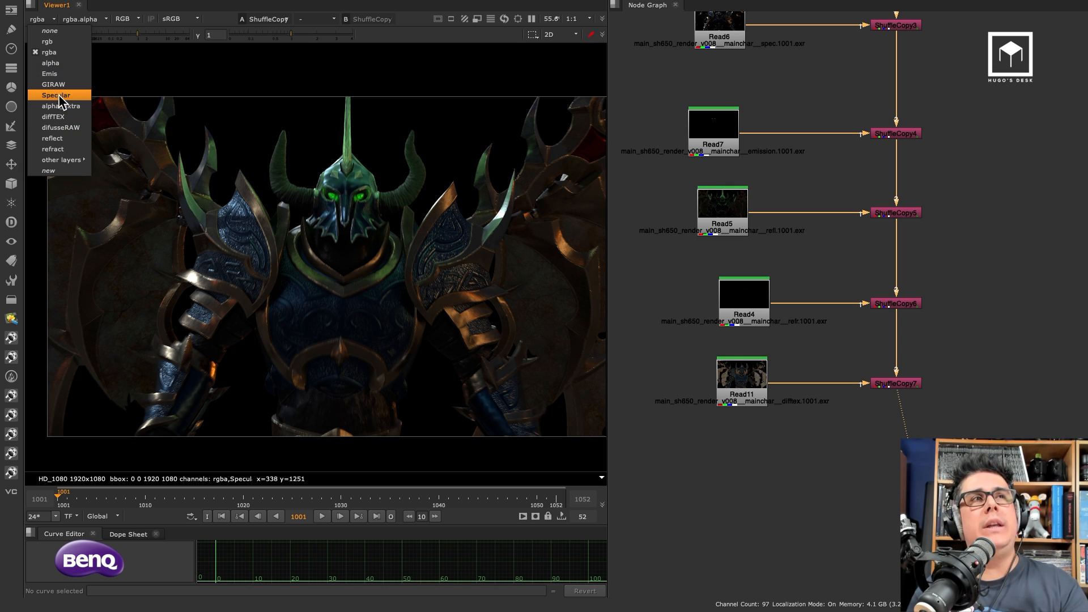
{"action": "left_click", "coordinate": [113, 76]}
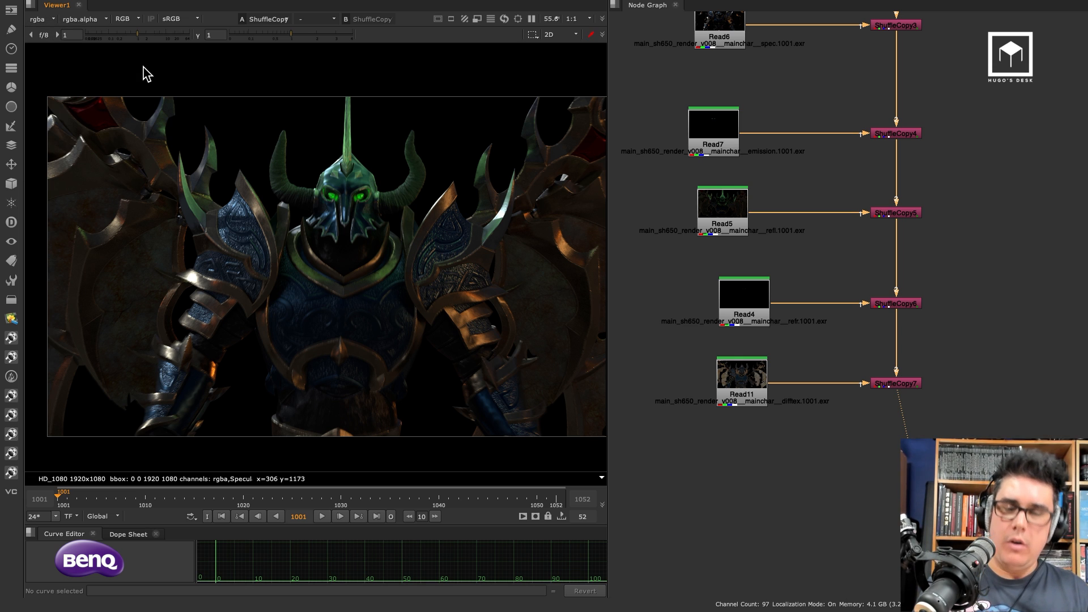
{"action": "key", "text": "Page_Down"}
{"action": "key", "text": "Page_Down"}
{"action": "key", "text": "Page_Down"}
{"action": "key", "text": "Page_Down"}
{"action": "key", "text": "Page_Down"}
{"action": "key", "text": "Page_Down"}
{"action": "key", "text": "Page_Down"}
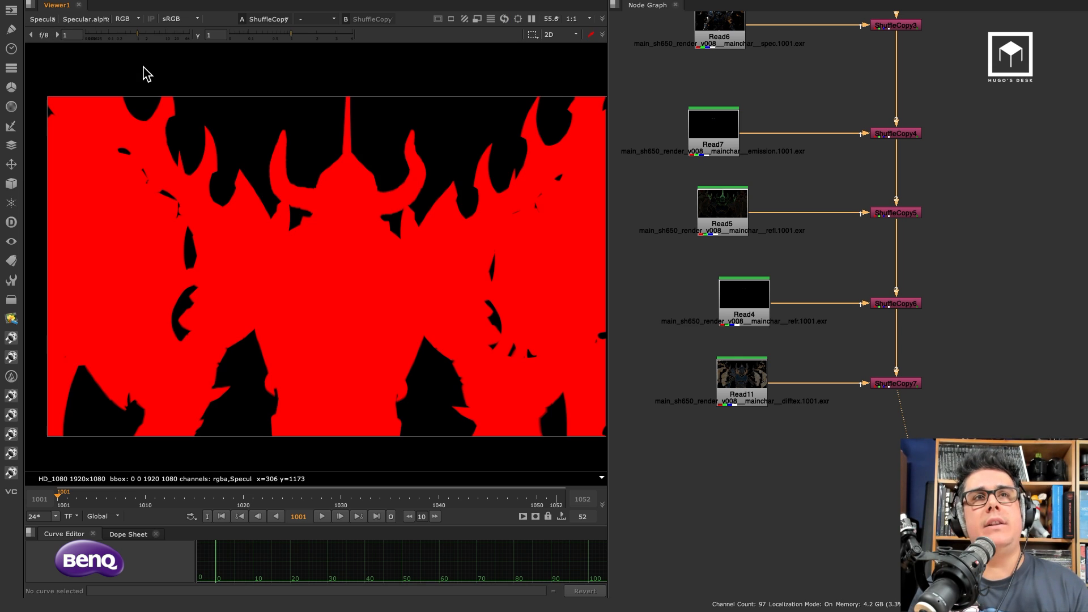
{"action": "key", "text": "Page_Down"}
{"action": "key", "text": "Page_Down"}
{"action": "key", "text": "Page_Down"}
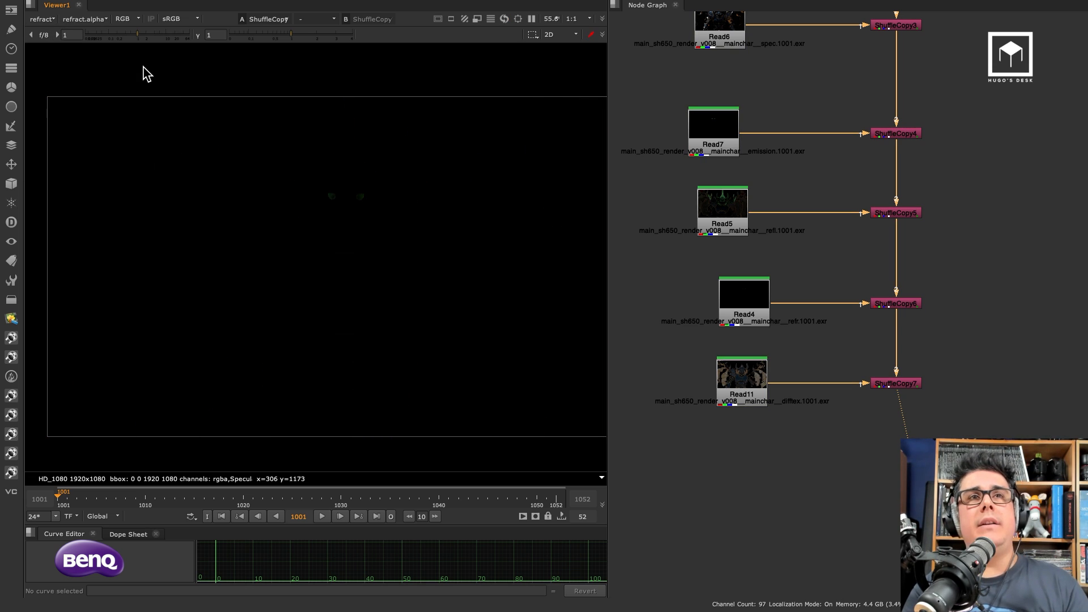
{"action": "key", "text": "Page_Down"}
{"action": "key", "text": "Page_Down"}
{"action": "key", "text": "Page_Down"}
{"action": "key", "text": "Page_Down"}
{"action": "key", "text": "Page_Down"}
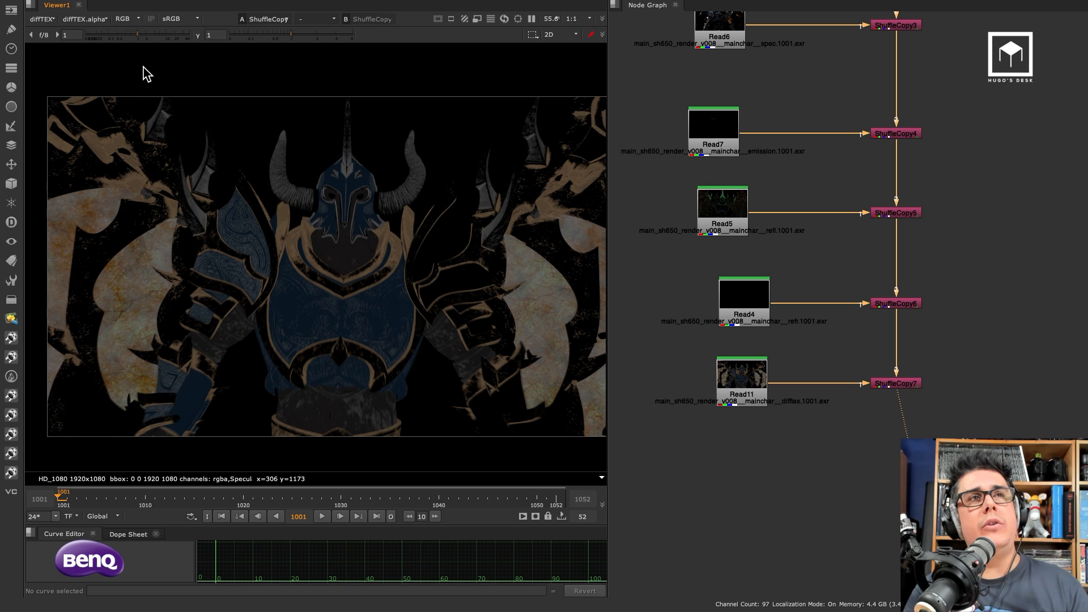
{"action": "key", "text": "Page_Down"}
{"action": "key", "text": "Page_Down"}
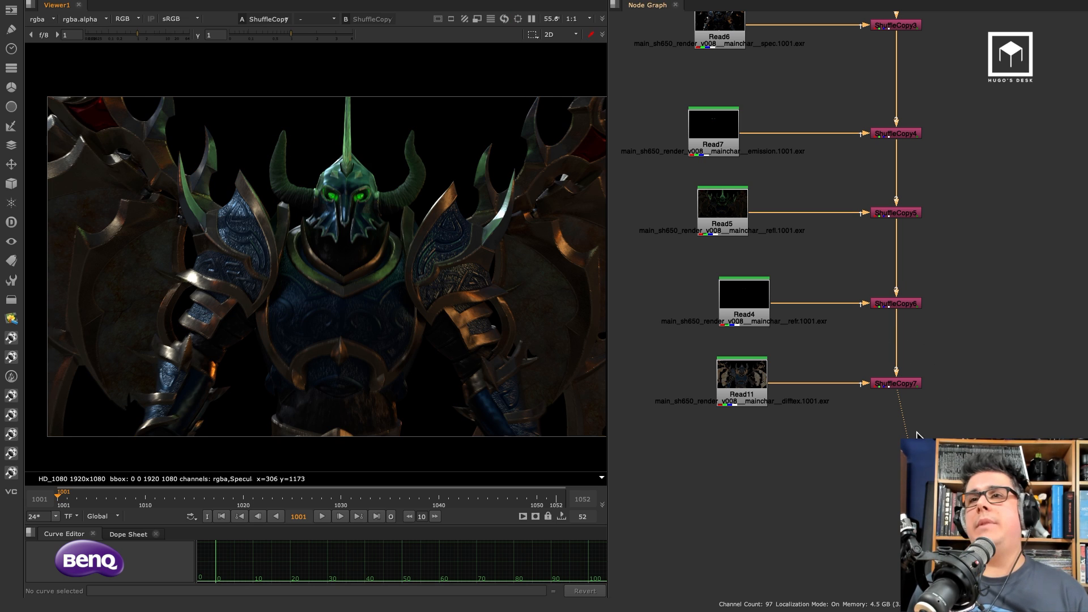
Step: Maximize the node graph, frame the ShuffleCopy chain, and add a Shuffle node below its end
{"action": "scroll", "coordinate": [835, 457], "scroll_direction": "down", "scroll_amount": 4}
{"action": "key", "text": "space"}
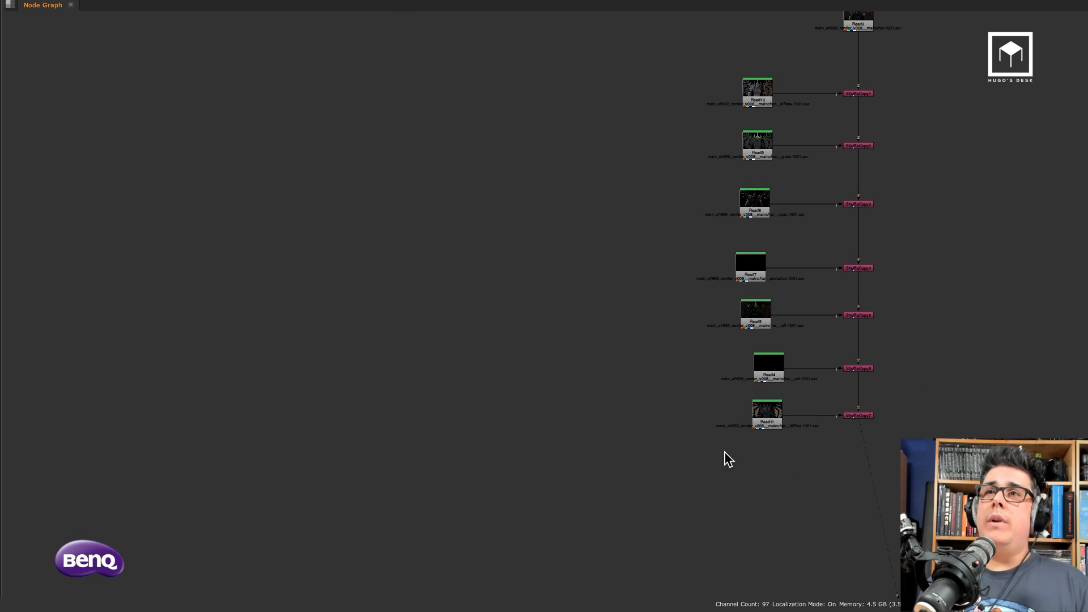
{"action": "key", "text": "f"}
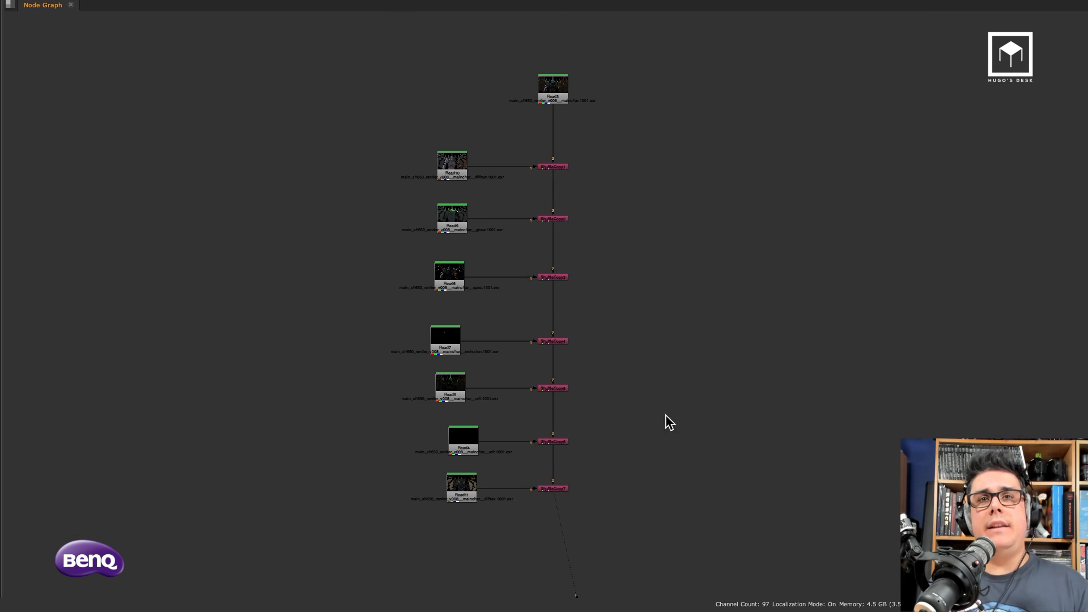
{"action": "middle_click_drag", "start_coordinate": [624, 512], "coordinate": [578, 390]}
{"action": "middle_click_drag", "start_coordinate": [647, 405], "coordinate": [584, 391]}
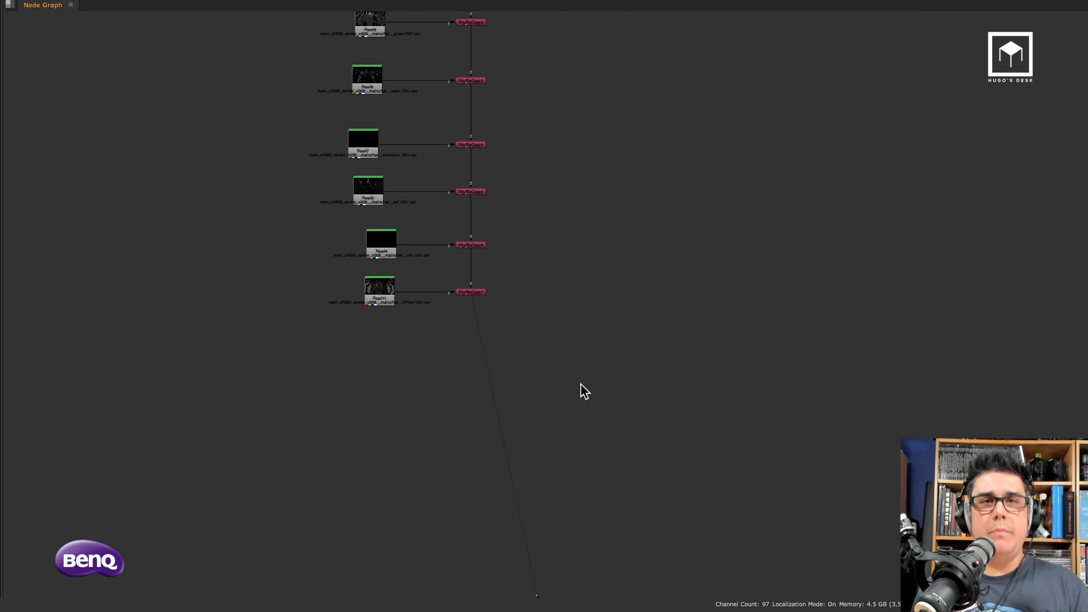
{"action": "key", "text": "Tab"}
{"action": "type", "text": "s"}
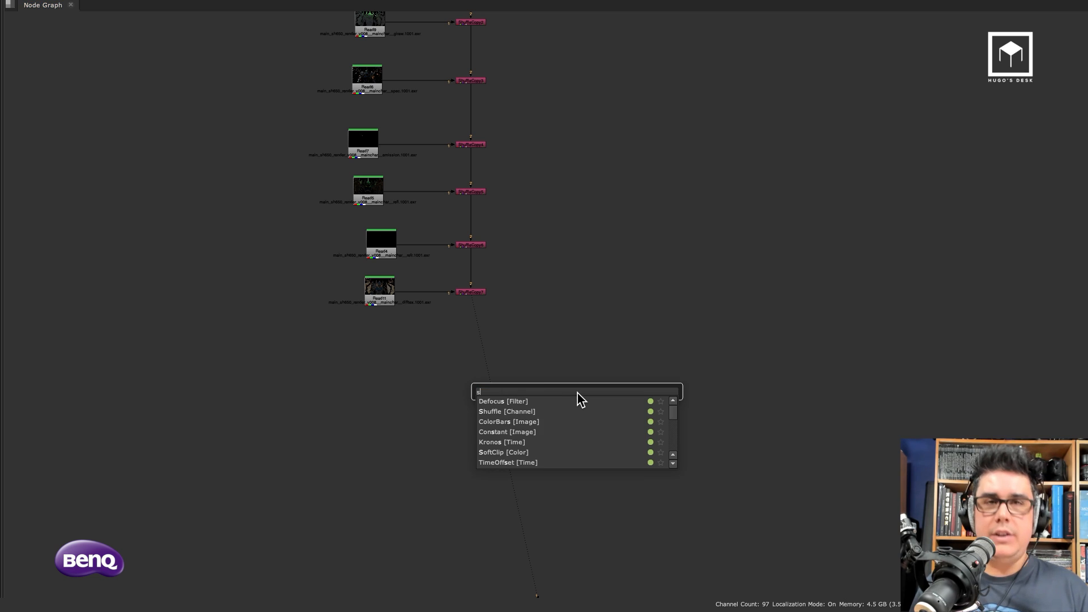
{"action": "left_click", "coordinate": [504, 412]}
{"action": "left_click", "coordinate": [546, 315]}
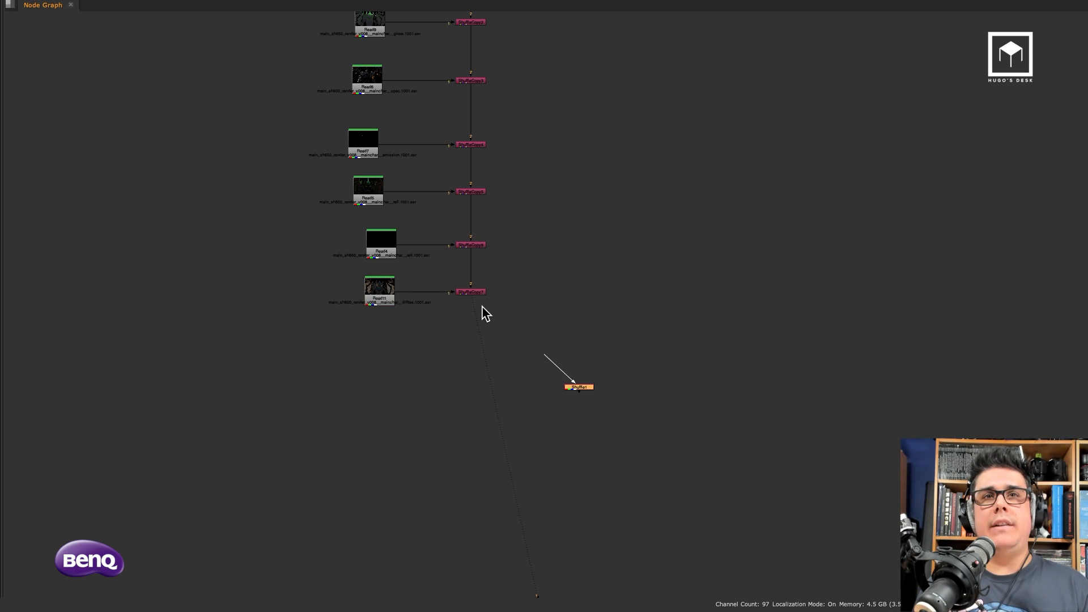
Step: Connect the Shuffle node to ShuffleCopy7 and route the connection at right angles through two dots
{"action": "left_click_drag", "start_coordinate": [482, 306], "coordinate": [473, 293]}
{"action": "left_click_drag", "start_coordinate": [525, 339], "coordinate": [470, 360], "text": "ctrl"}
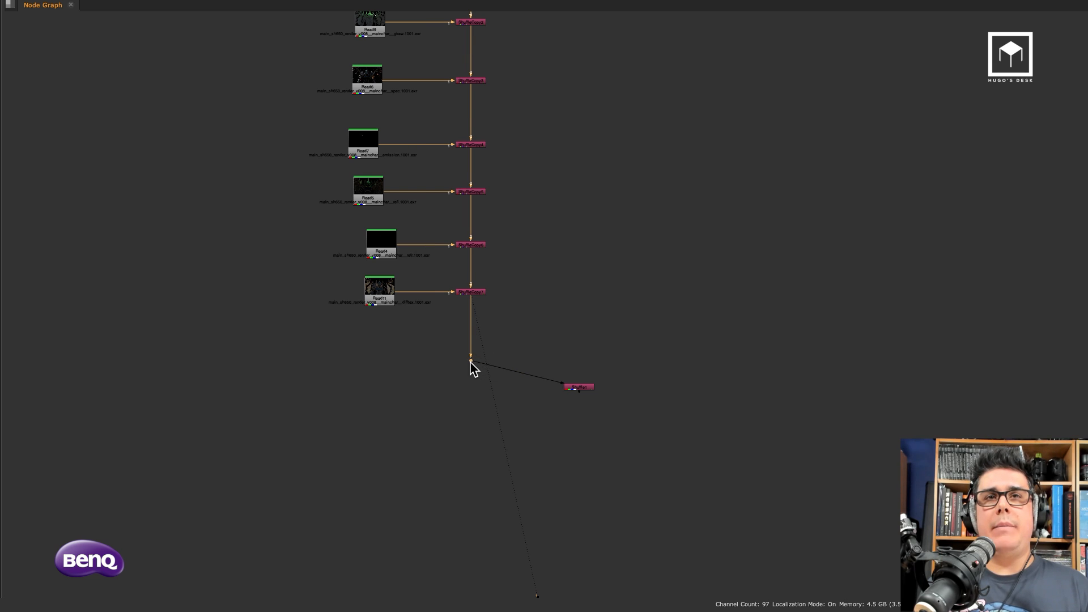
{"action": "left_click_drag", "start_coordinate": [545, 369], "coordinate": [578, 361], "text": "ctrl"}
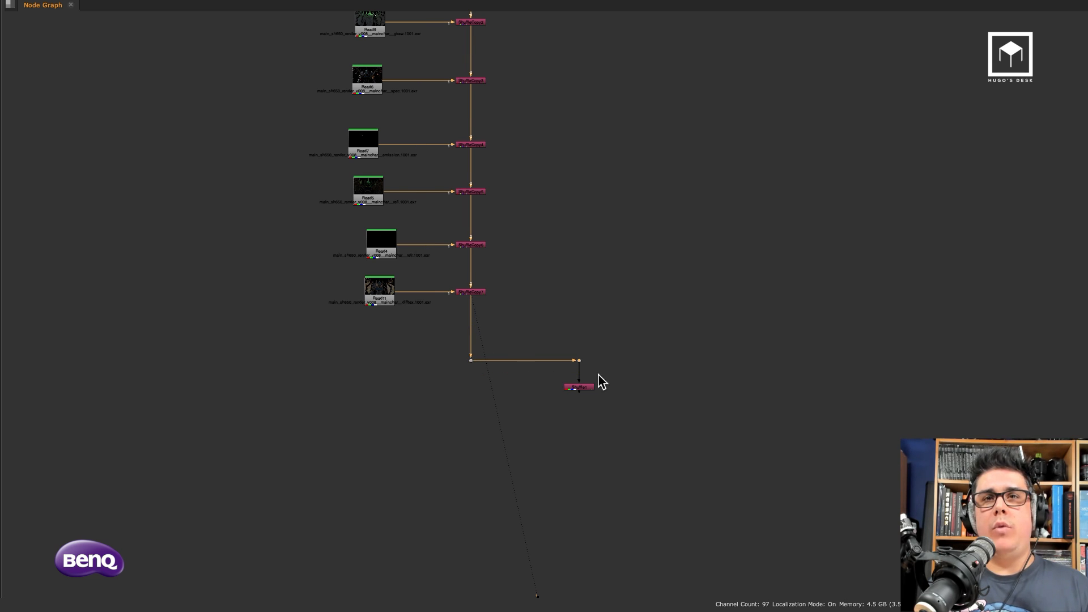
Step: Set the input layer of the Shuffle node below the second dot to GIRAW and close its properties
{"action": "scroll", "coordinate": [599, 374], "scroll_direction": "up", "scroll_amount": 3}
{"action": "double_click", "coordinate": [611, 324]}
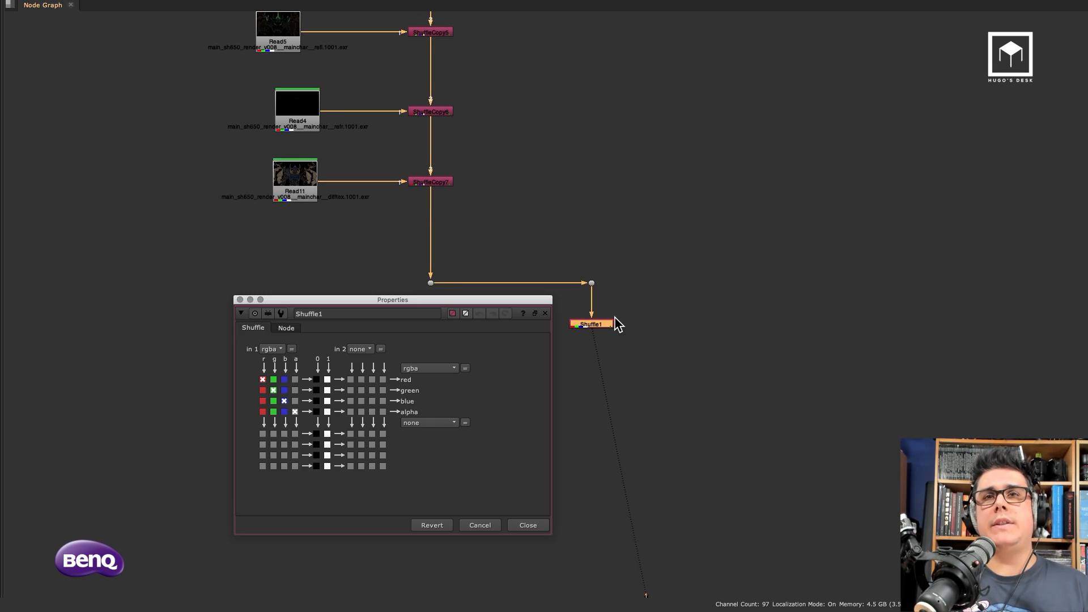
{"action": "left_click", "coordinate": [279, 349]}
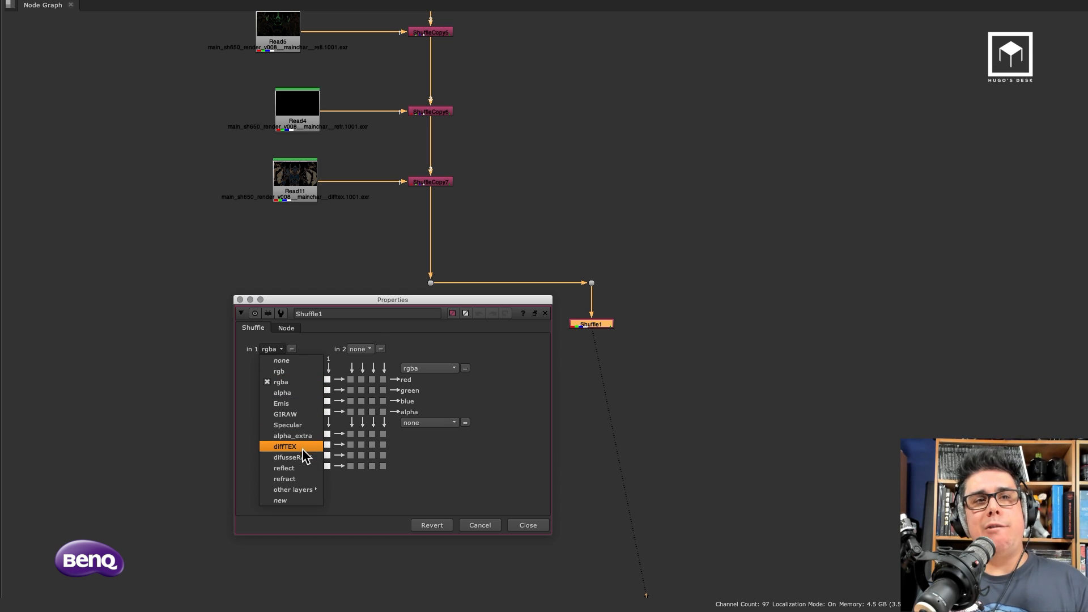
{"action": "left_click", "coordinate": [303, 414]}
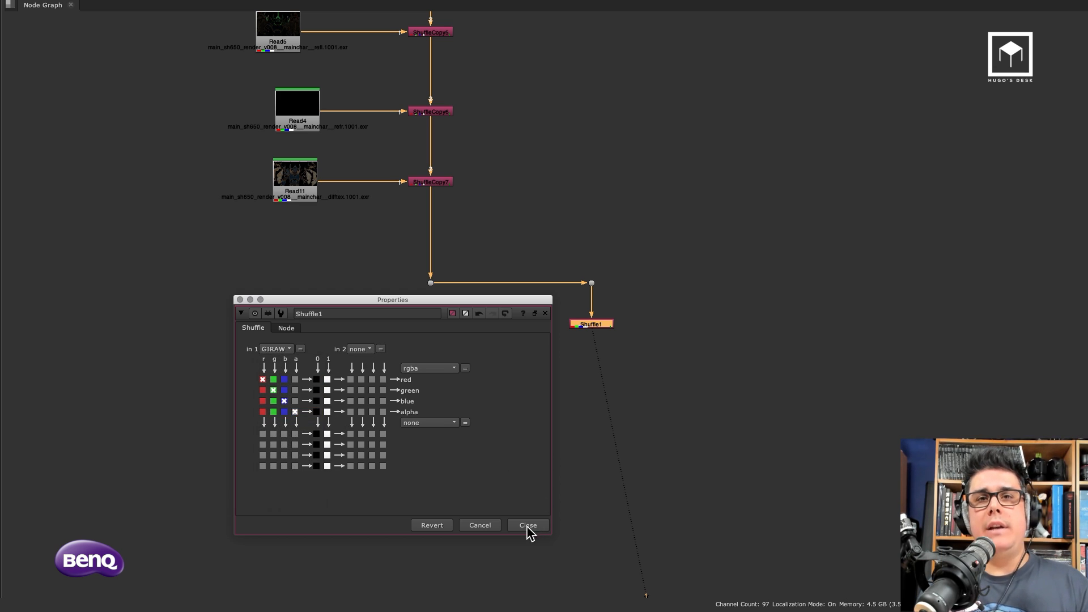
{"action": "left_click", "coordinate": [528, 525]}
Step: Duplicate the Shuffle node with its dot beside the first one, connected along the same line, and set its input layer to diffTEX
{"action": "left_click", "coordinate": [696, 333]}
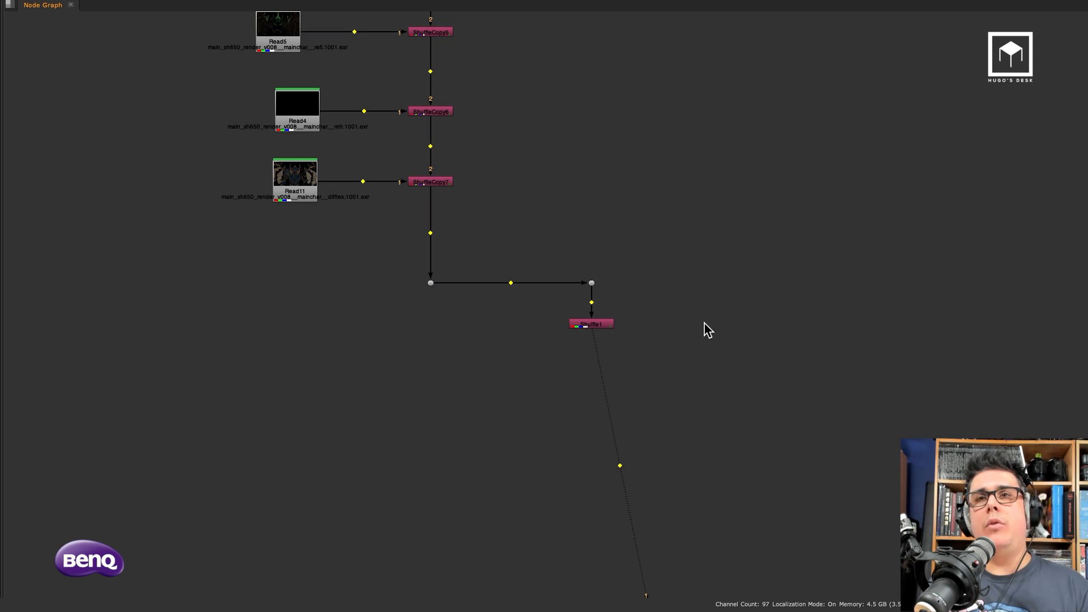
{"action": "key", "text": "ctrl+v"}
{"action": "left_click_drag", "start_coordinate": [710, 330], "coordinate": [715, 283]}
{"action": "double_click", "coordinate": [734, 321]}
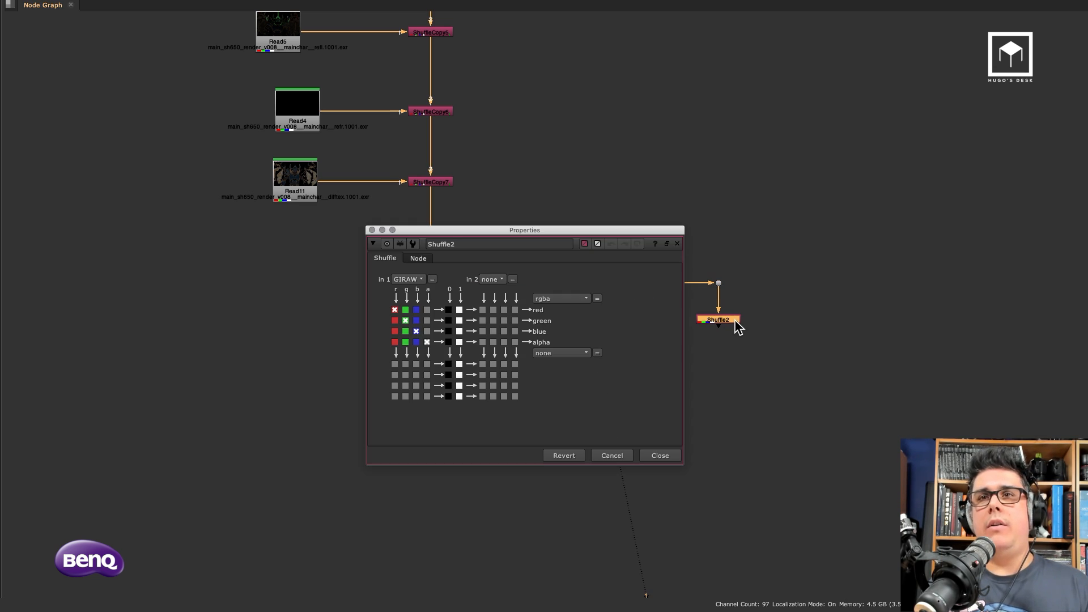
{"action": "left_click", "coordinate": [410, 279]}
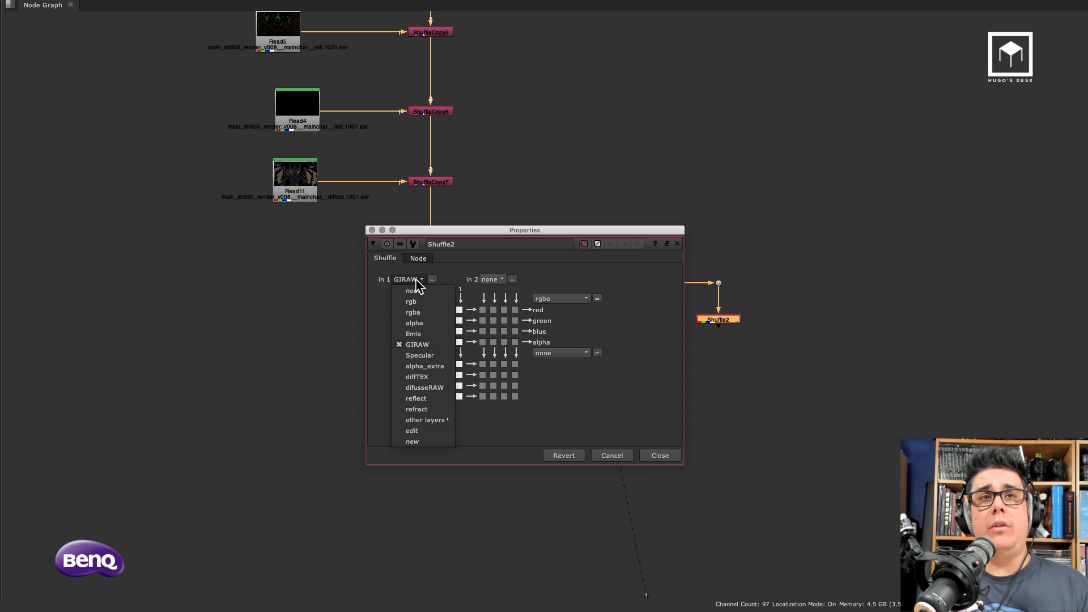
{"action": "left_click", "coordinate": [442, 377]}
{"action": "left_click", "coordinate": [659, 455]}
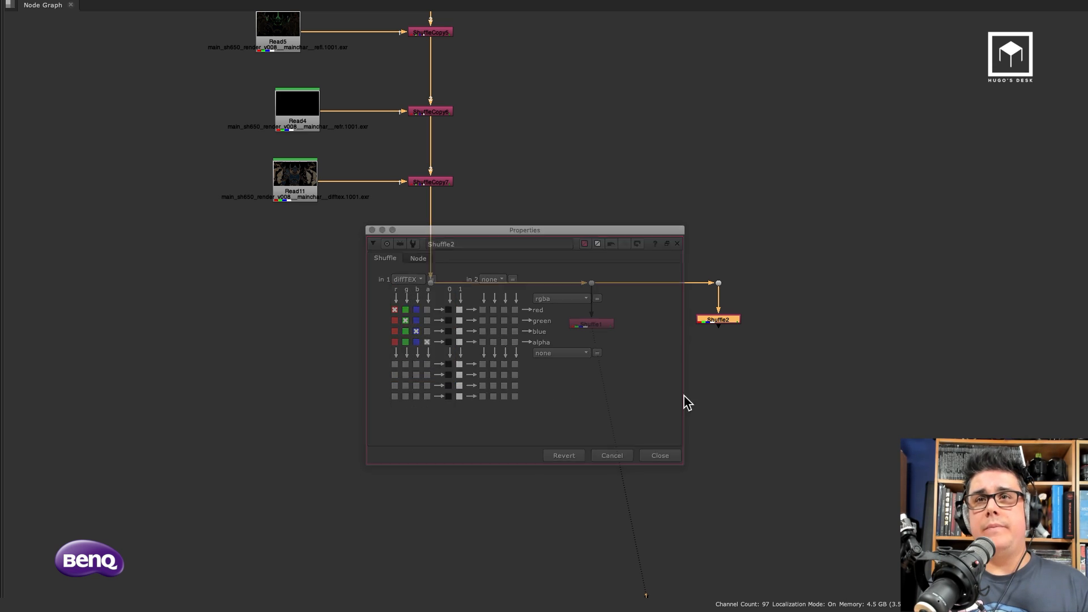
Step: Duplicate Shuffle2 with its dot, connect the new dot to Shuffle2's dot, and align the pair with the existing row
{"action": "left_click", "coordinate": [675, 357]}
{"action": "left_click_drag", "start_coordinate": [772, 257], "coordinate": [673, 351]}
{"action": "key", "text": "ctrl+c"}
{"action": "left_click", "coordinate": [822, 312]}
{"action": "key", "text": "ctrl+v"}
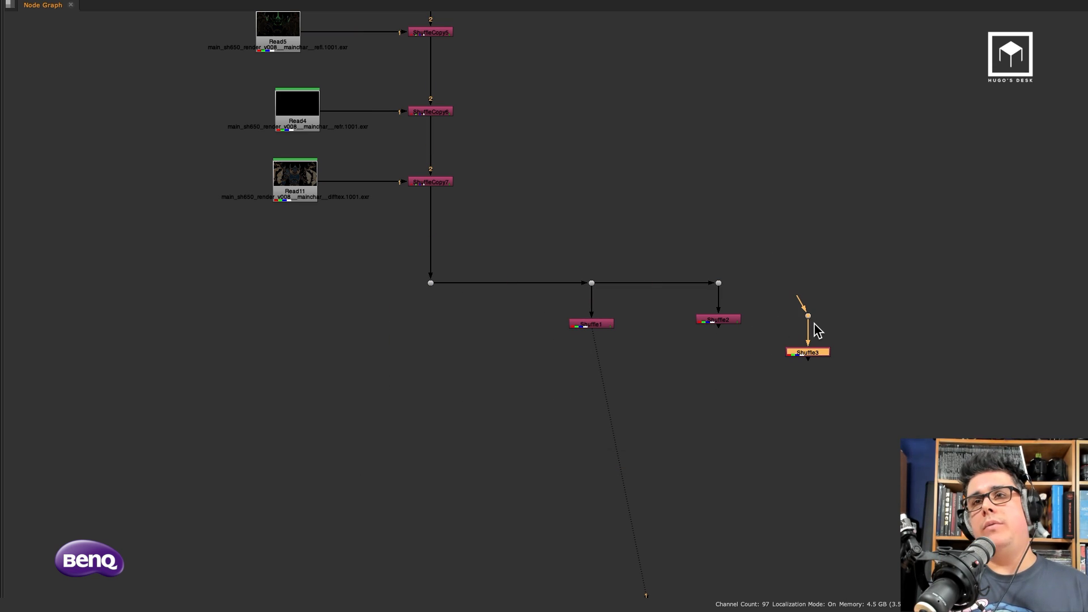
{"action": "left_click_drag", "start_coordinate": [816, 352], "coordinate": [848, 314]}
{"action": "left_click", "coordinate": [657, 259]}
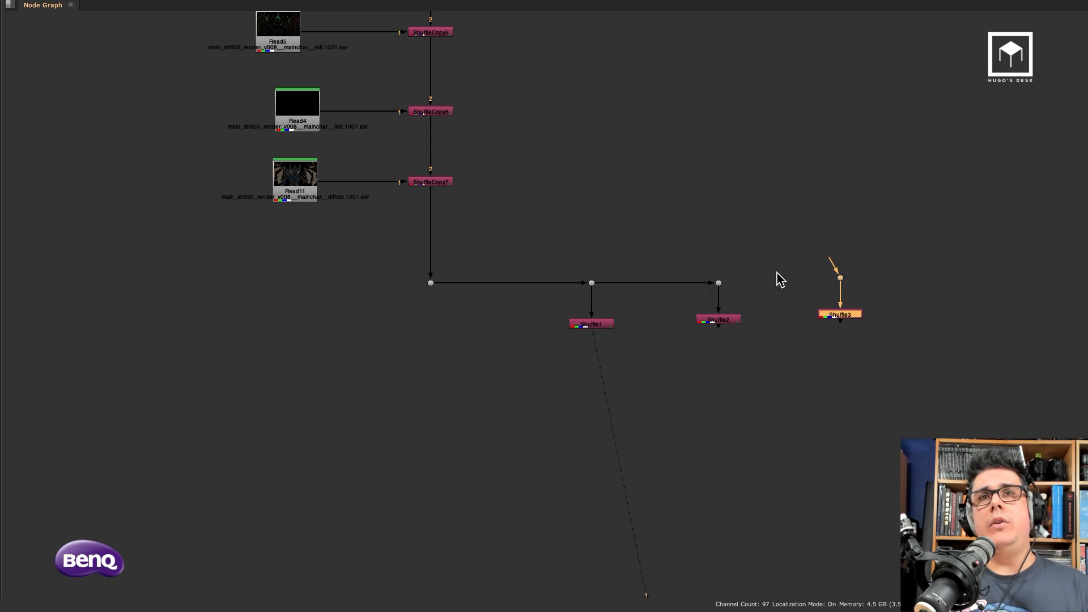
{"action": "left_click_drag", "start_coordinate": [831, 261], "coordinate": [718, 283]}
{"action": "left_click_drag", "start_coordinate": [844, 314], "coordinate": [844, 319]}
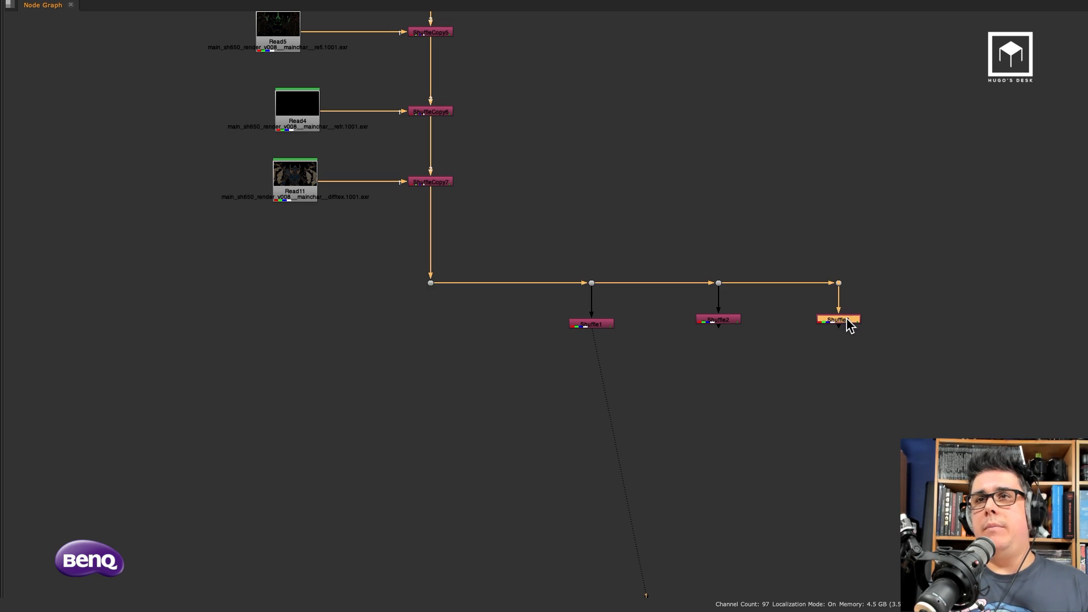
Step: Set Shuffle3's input layer to difusseRAW and close its properties
{"action": "left_click", "coordinate": [872, 315]}
{"action": "double_click", "coordinate": [851, 320]}
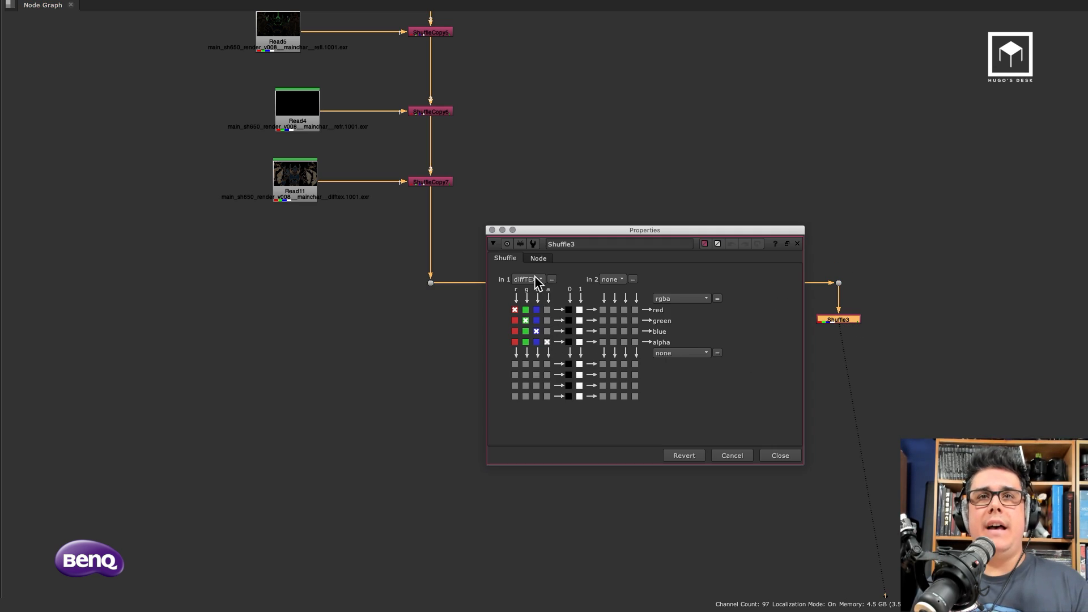
{"action": "left_click", "coordinate": [533, 279]}
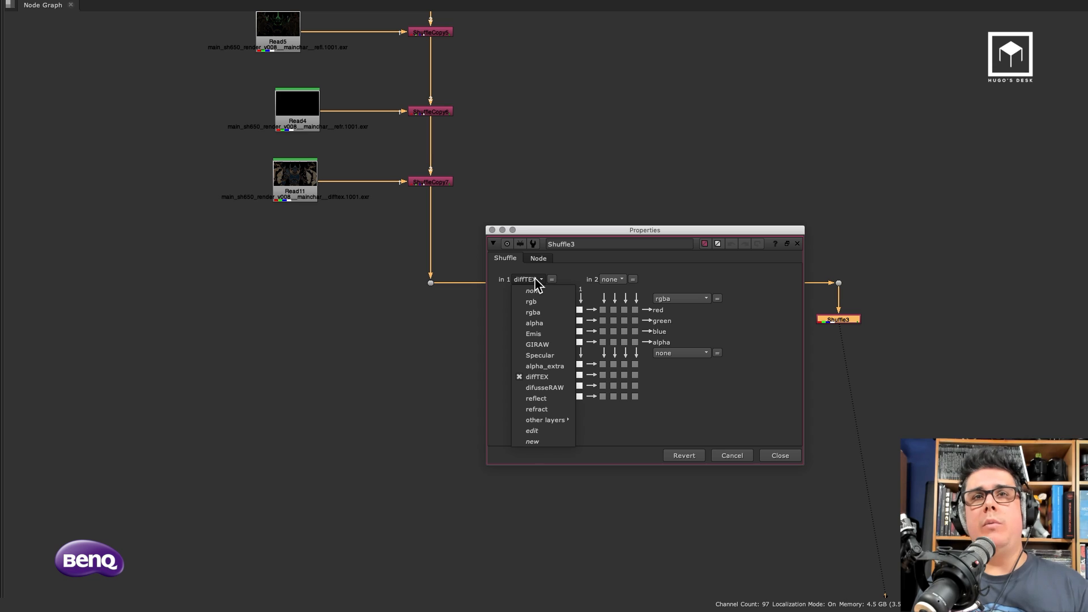
{"action": "left_click", "coordinate": [564, 389]}
{"action": "left_click", "coordinate": [792, 455]}
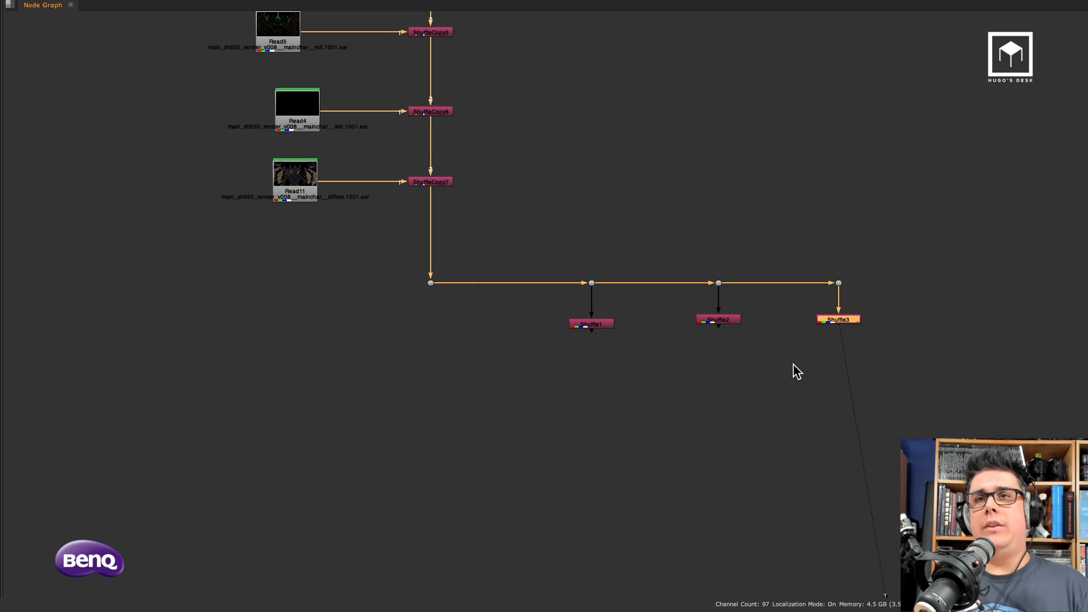
Step: Restore the layout with the viewer beside the node graph and view Shuffle1's output
{"action": "middle_click_drag", "start_coordinate": [672, 358], "coordinate": [579, 310]}
{"action": "scroll", "coordinate": [567, 312], "scroll_direction": "up", "scroll_amount": 2}
{"action": "left_click", "coordinate": [564, 312]}
{"action": "key", "text": "space"}
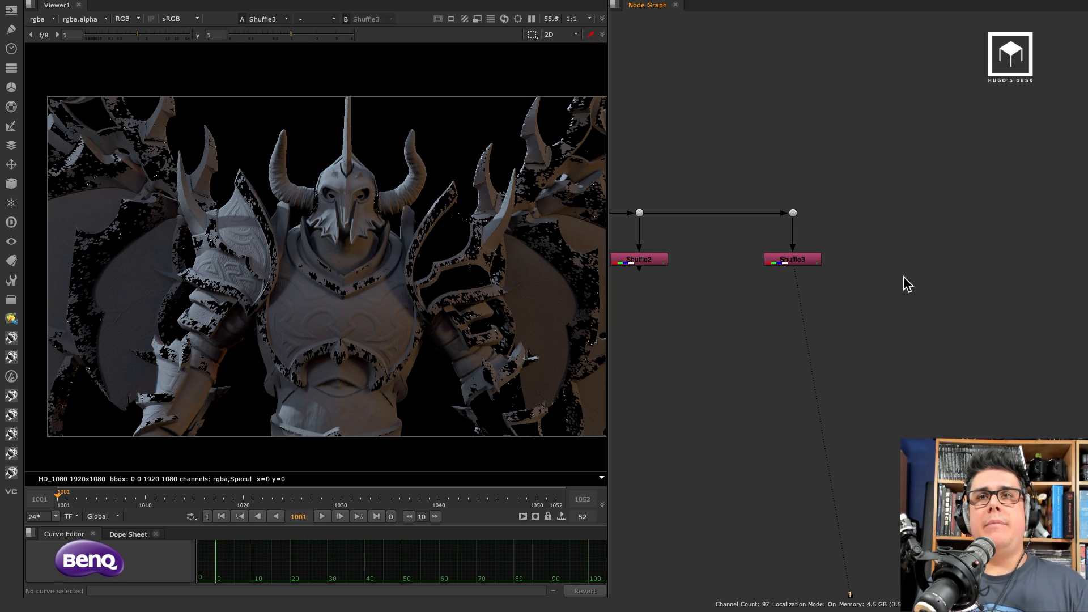
{"action": "middle_click_drag", "start_coordinate": [695, 327], "coordinate": [903, 277]}
{"action": "left_click", "coordinate": [700, 213]}
{"action": "key", "text": "1"}
Step: Inspect Shuffle1's channel settings, toggle the viewer between the alpha channel and full colour, and close the properties
{"action": "double_click", "coordinate": [700, 212]}
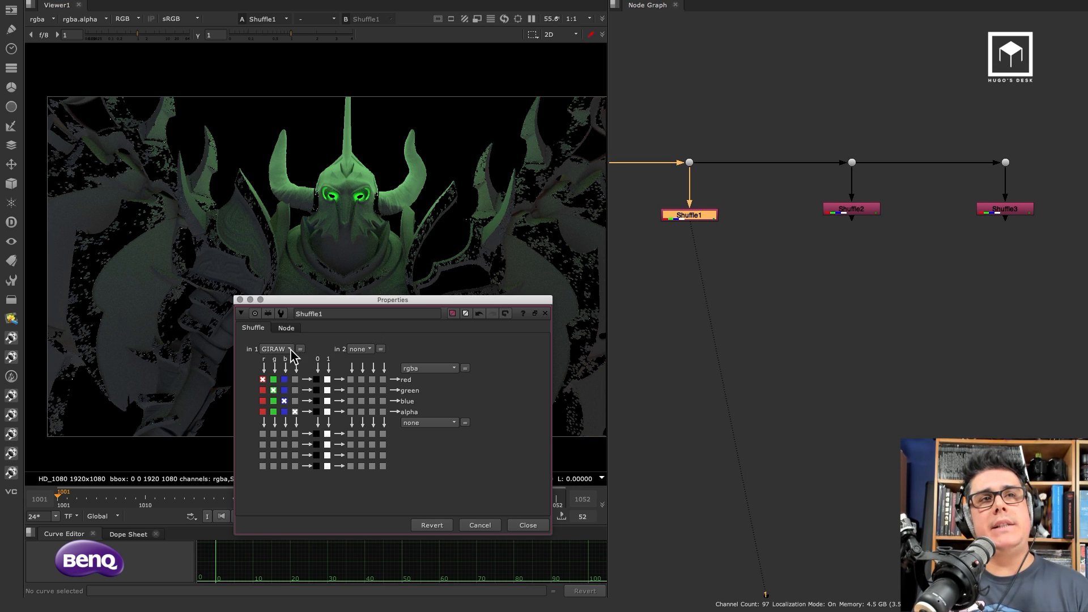
{"action": "left_click", "coordinate": [452, 257]}
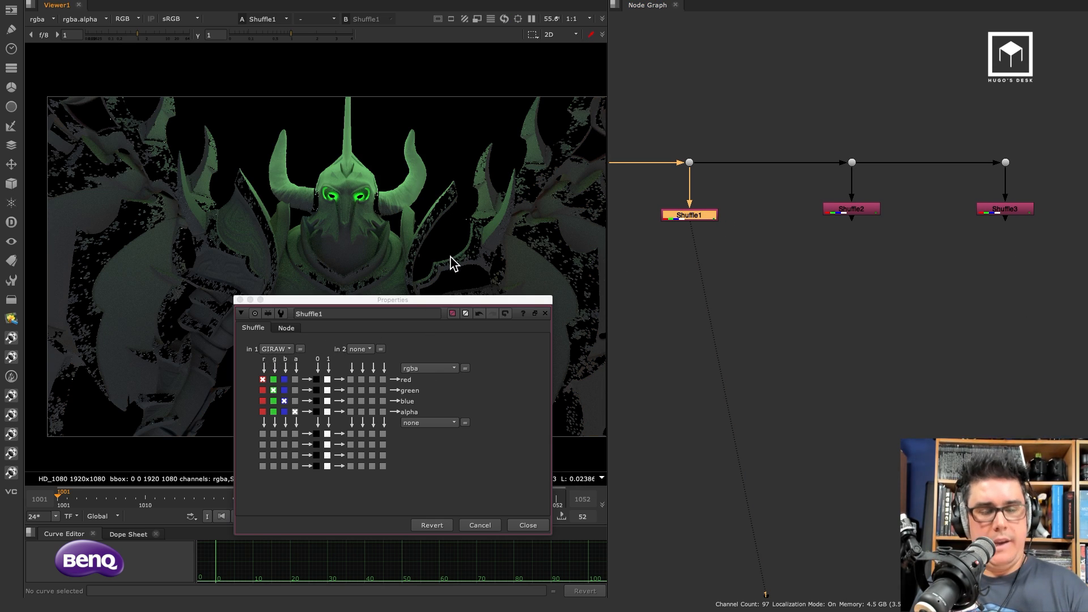
{"action": "key", "text": "a"}
{"action": "key", "text": "a"}
{"action": "key", "text": "a"}
{"action": "key", "text": "a"}
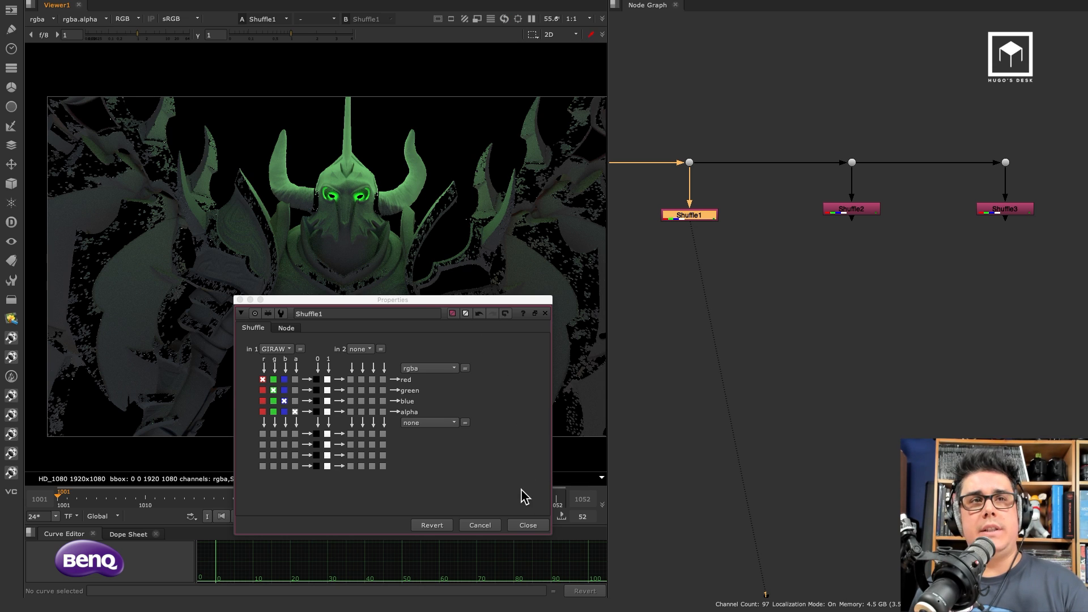
{"action": "left_click", "coordinate": [528, 525]}
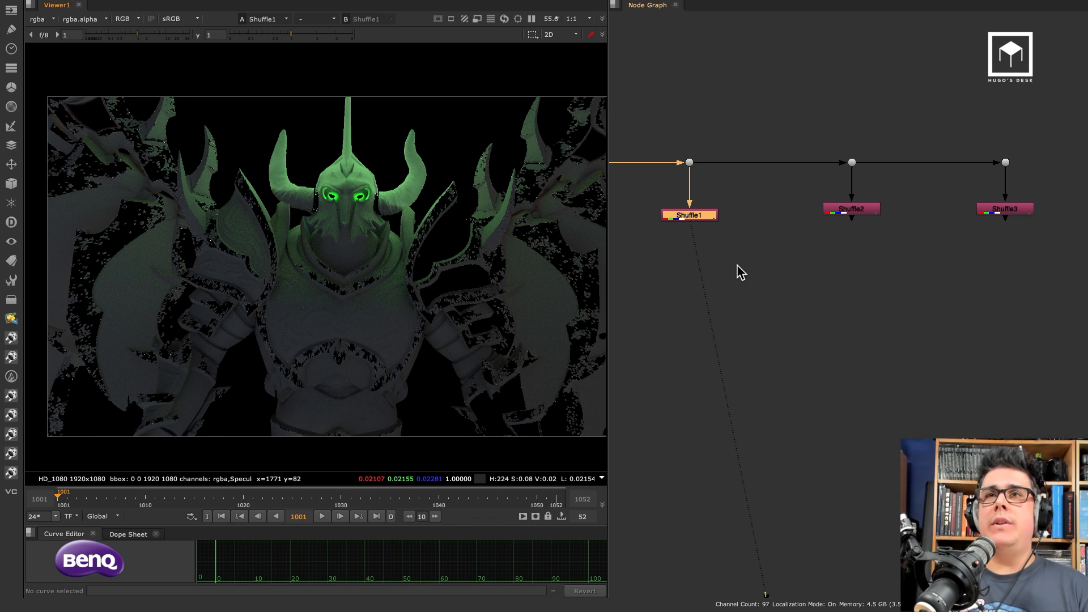
Step: View Shuffle2, lower it slightly to line up with Shuffle1, and check its input layer in its properties
{"action": "left_click", "coordinate": [739, 270]}
{"action": "left_click", "coordinate": [850, 211]}
{"action": "key", "text": "1"}
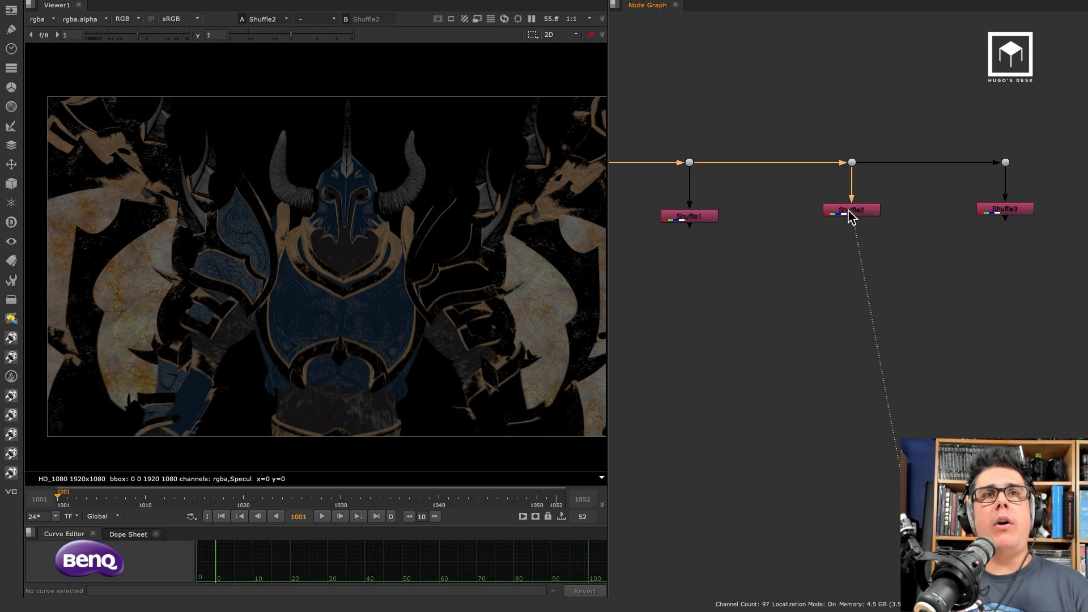
{"action": "left_click_drag", "start_coordinate": [854, 207], "coordinate": [854, 212]}
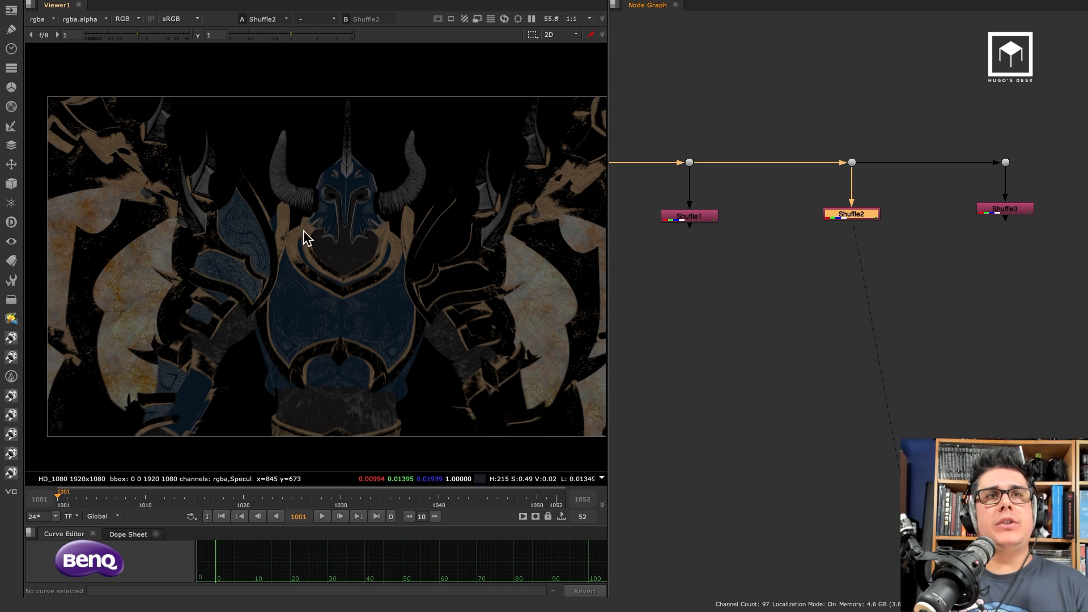
{"action": "double_click", "coordinate": [849, 215]}
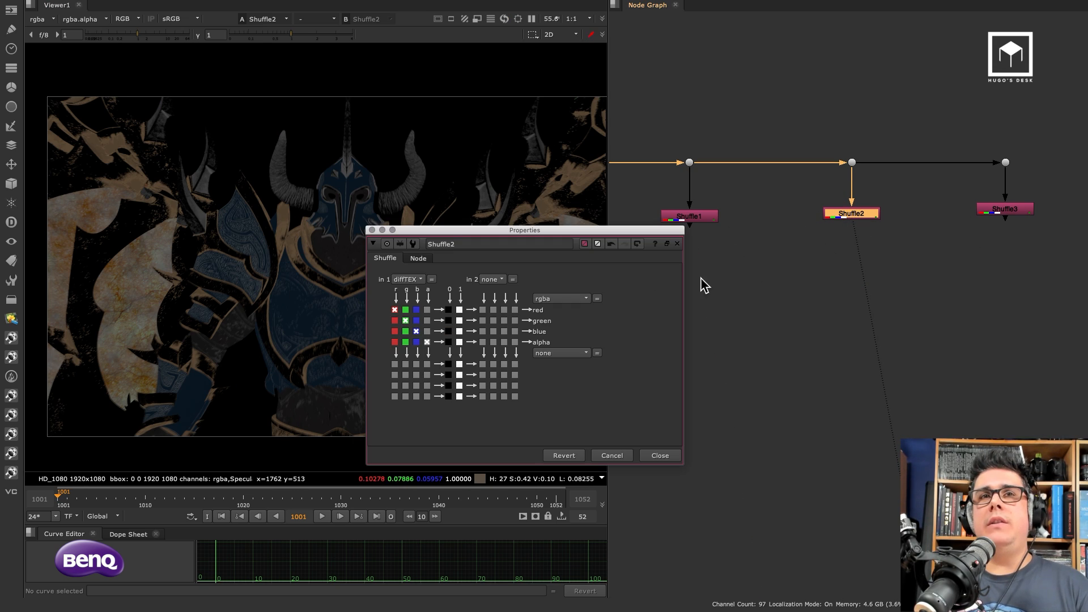
{"action": "left_click", "coordinate": [660, 455]}
Step: Check Shuffle3's input layer in its properties, lower the node to line up with Shuffle2, and view it
{"action": "double_click", "coordinate": [996, 212]}
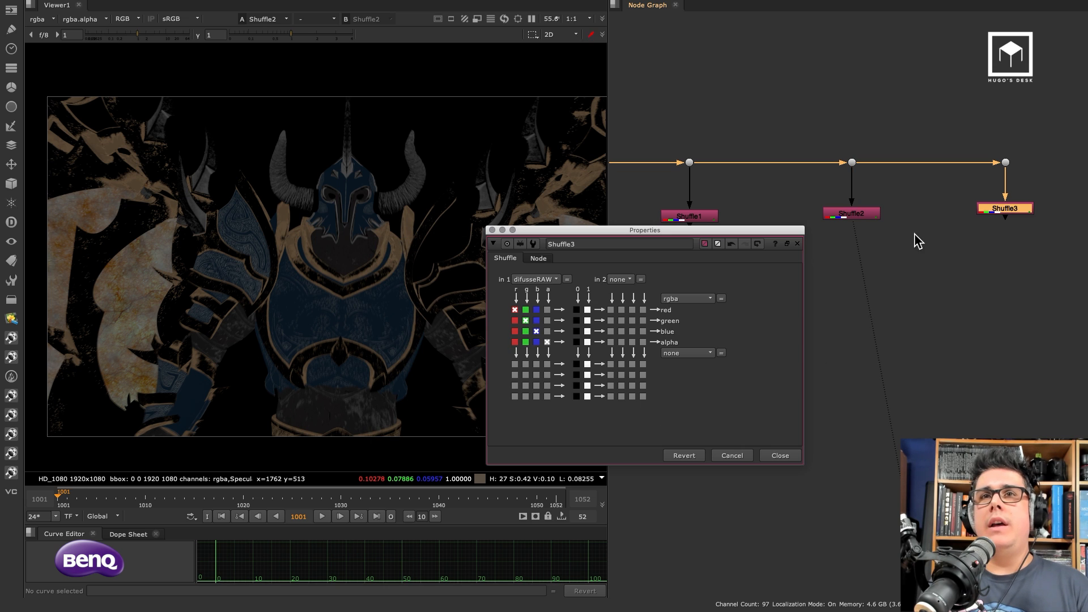
{"action": "left_click", "coordinate": [780, 453]}
{"action": "left_click_drag", "start_coordinate": [992, 208], "coordinate": [992, 212]}
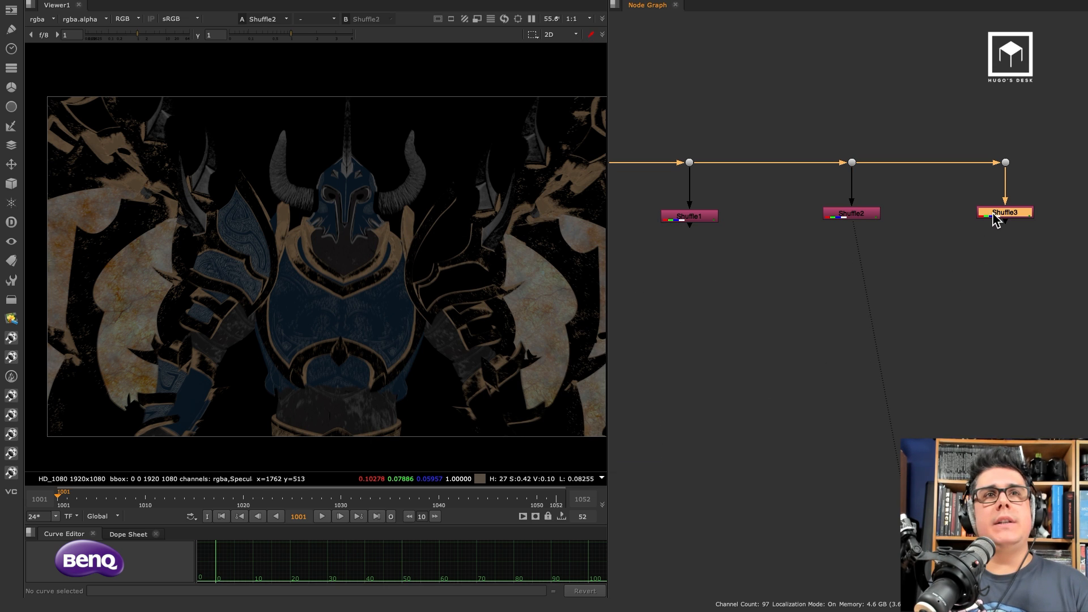
{"action": "key", "text": "1"}
Step: Add a Merge node below Shuffle2 with its operation set to multiply
{"action": "left_click", "coordinate": [853, 309]}
{"action": "key", "text": "m"}
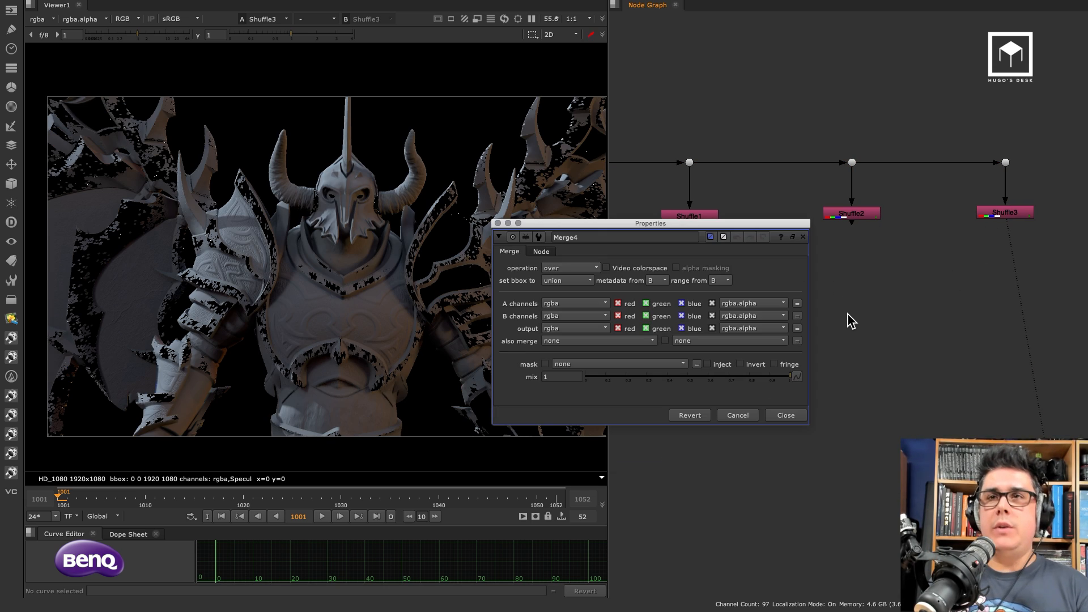
{"action": "left_click", "coordinate": [586, 268]}
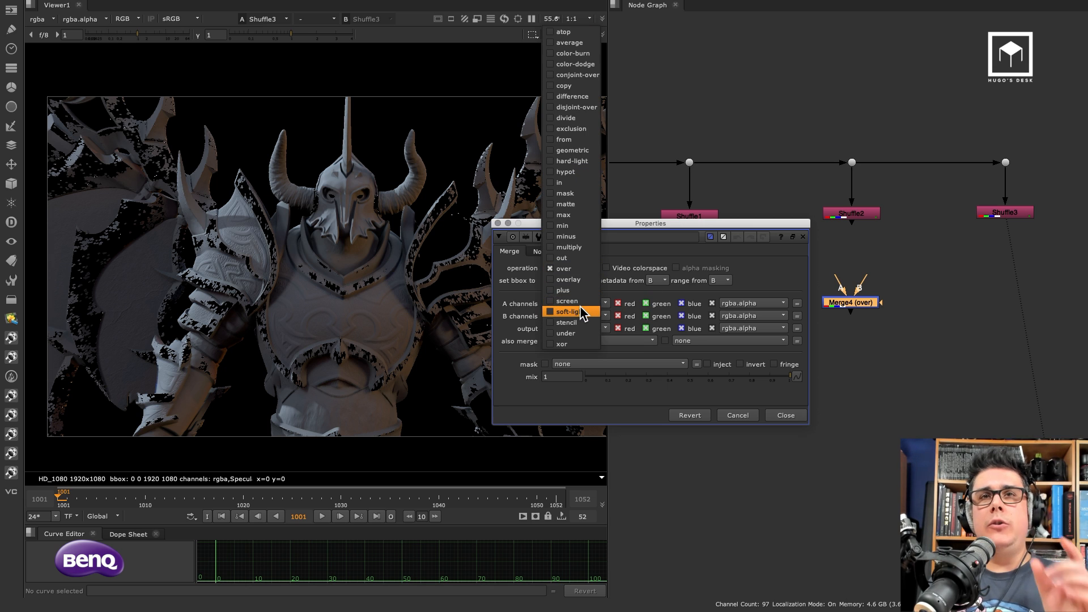
{"action": "left_click", "coordinate": [589, 248]}
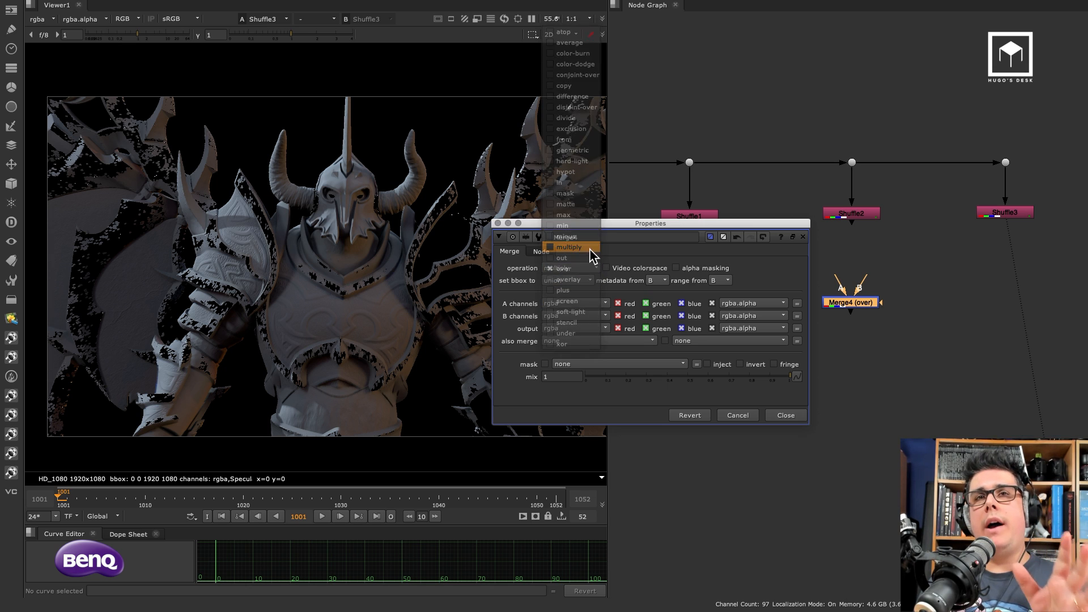
{"action": "left_click", "coordinate": [788, 416]}
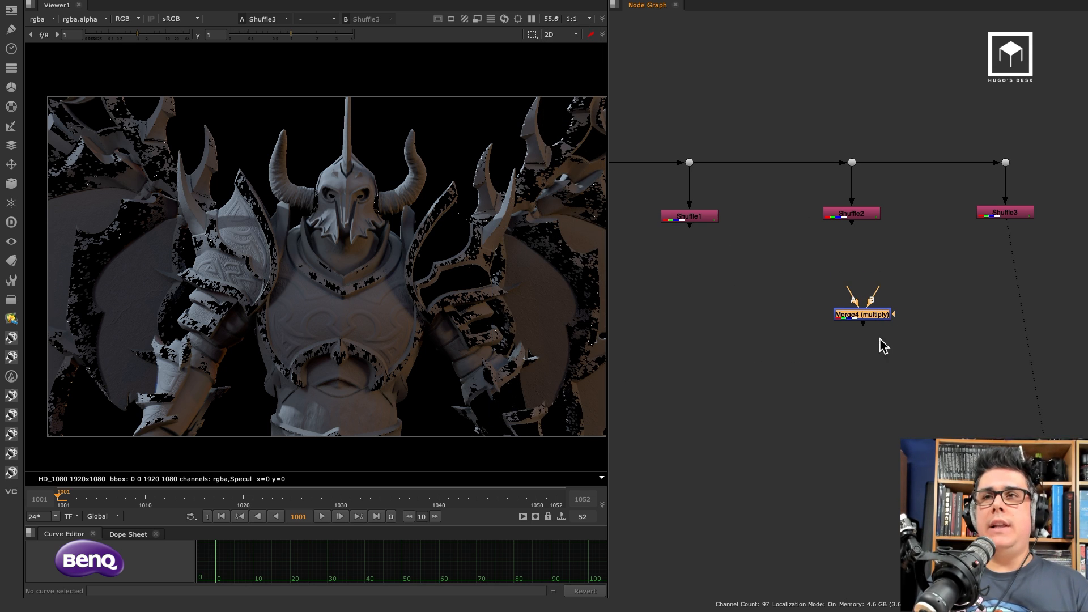
Step: Add a second Merge node with its operation set to plus and place it below Shuffle1
{"action": "left_click", "coordinate": [866, 370]}
{"action": "key", "text": "m"}
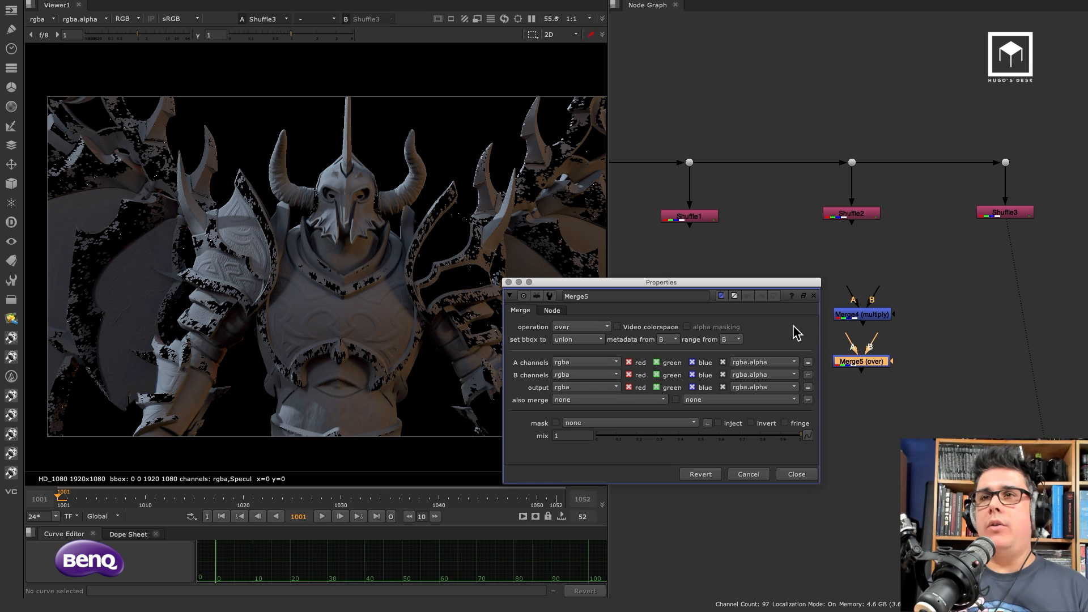
{"action": "left_click", "coordinate": [602, 328]}
{"action": "left_click", "coordinate": [595, 354]}
{"action": "left_click", "coordinate": [796, 474]}
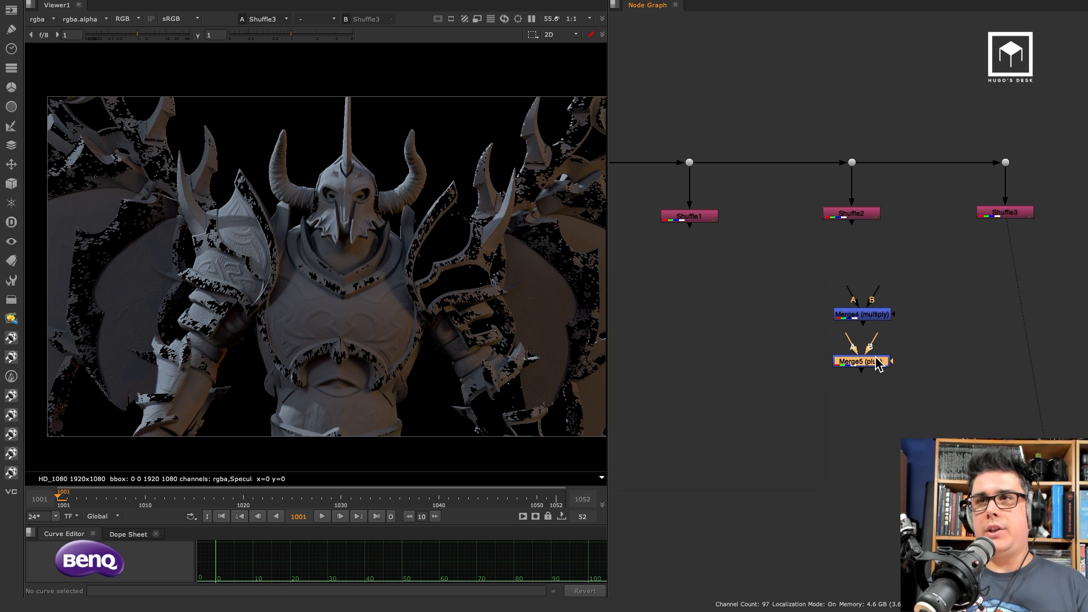
{"action": "left_click_drag", "start_coordinate": [877, 363], "coordinate": [749, 404]}
Step: Connect the multiply Merge's B input to Shuffle2 and A input to Shuffle3, and place it between and below them
{"action": "left_click_drag", "start_coordinate": [858, 317], "coordinate": [871, 381]}
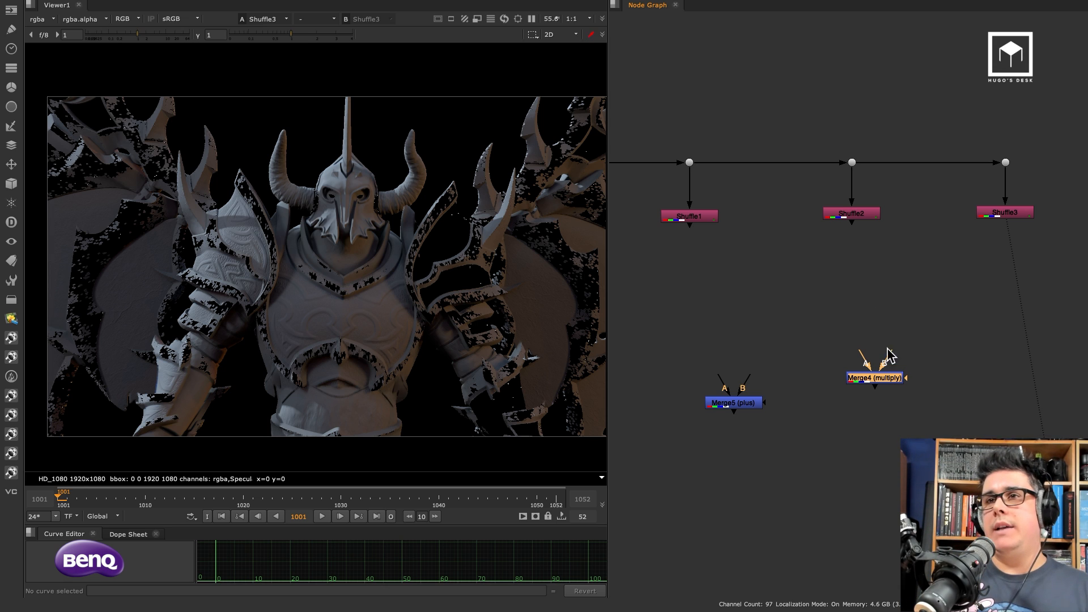
{"action": "left_click_drag", "start_coordinate": [881, 378], "coordinate": [850, 216]}
{"action": "left_click_drag", "start_coordinate": [823, 330], "coordinate": [1000, 214]}
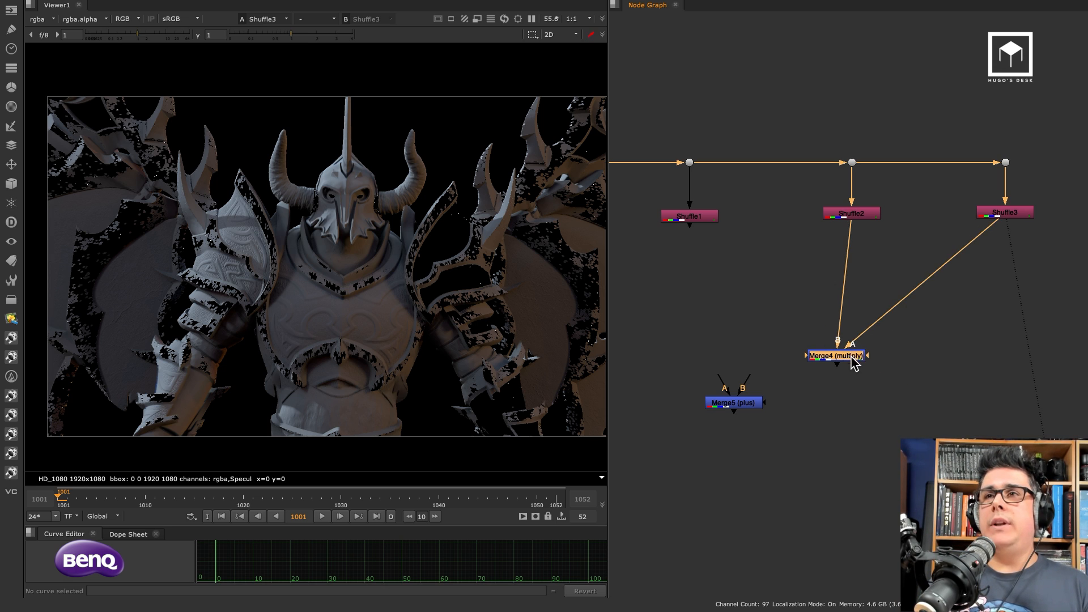
{"action": "left_click_drag", "start_coordinate": [851, 356], "coordinate": [945, 316]}
Step: View Shuffle2, Shuffle3 and the multiply Merge in turn to compare the two passes with their multiplied result
{"action": "left_click", "coordinate": [860, 215]}
{"action": "key", "text": "1"}
{"action": "left_click", "coordinate": [691, 266]}
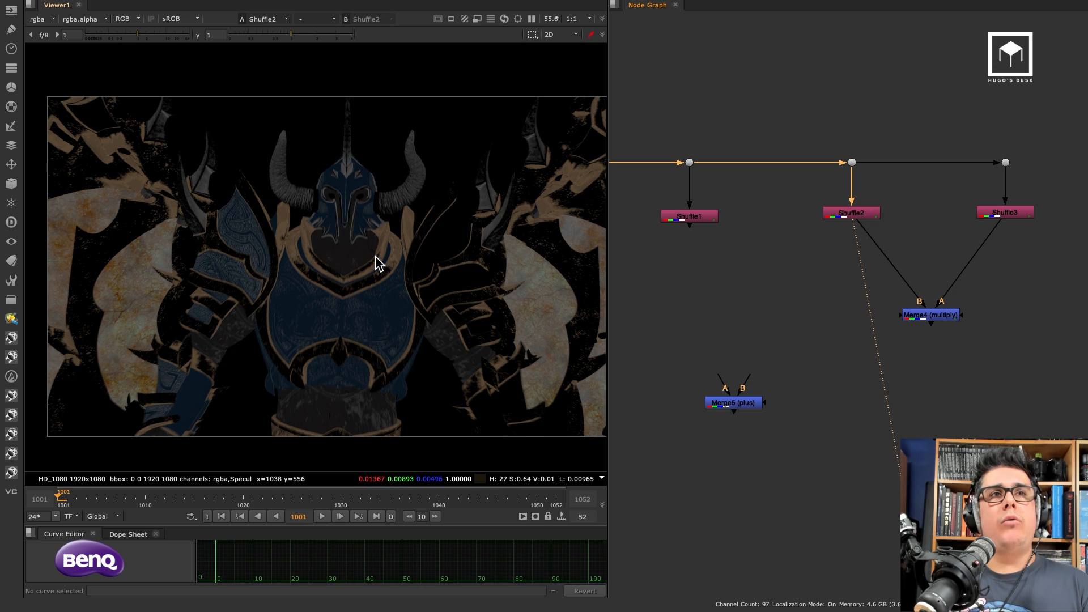
{"action": "left_click", "coordinate": [1001, 215]}
{"action": "key", "text": "1"}
{"action": "left_click", "coordinate": [958, 328]}
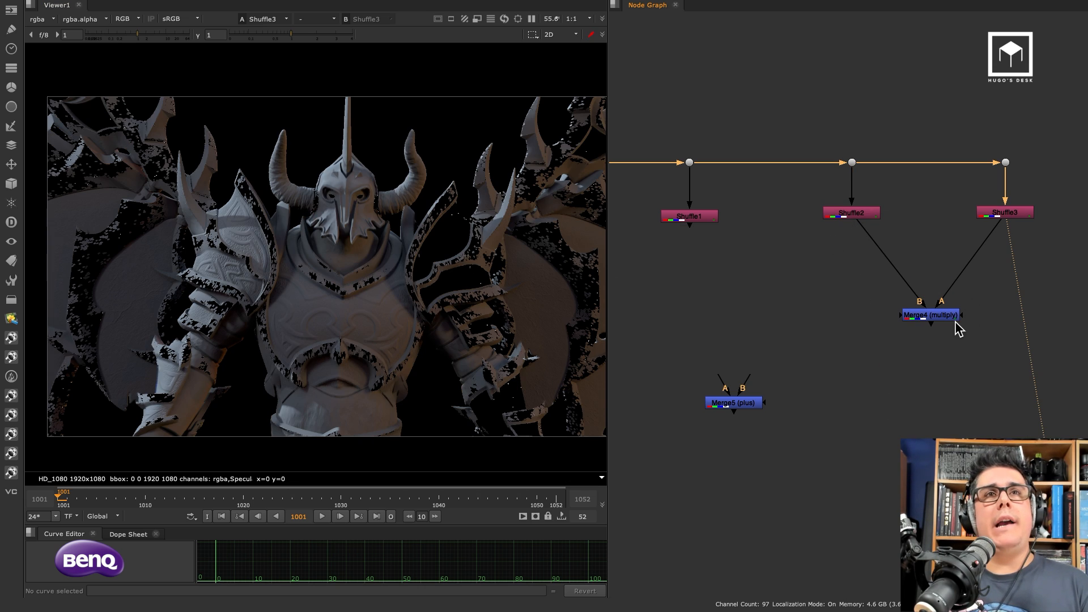
{"action": "left_click", "coordinate": [945, 315]}
{"action": "key", "text": "1"}
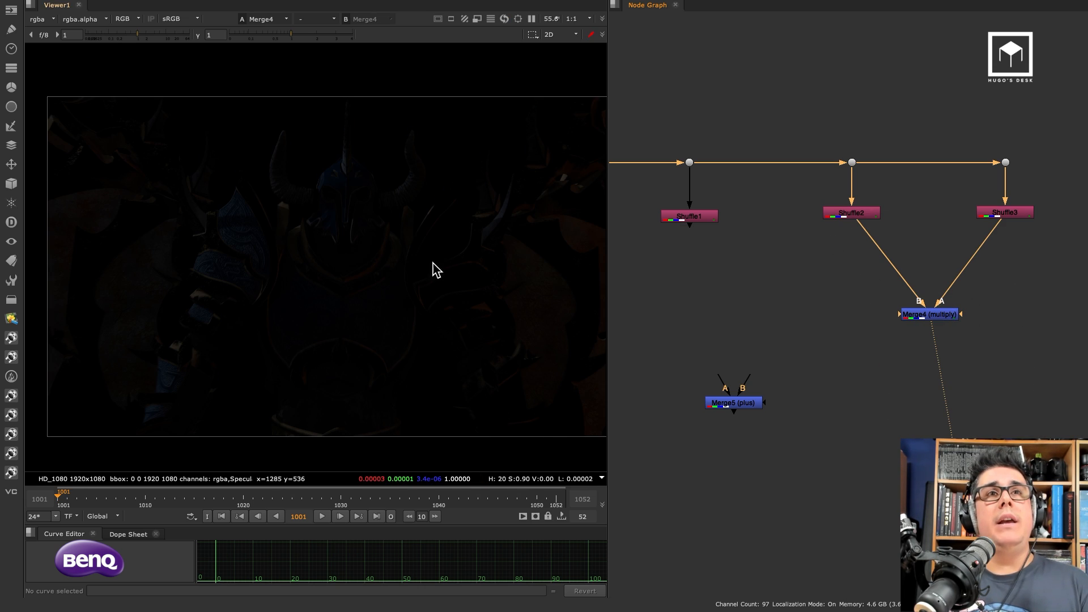
Step: Duplicate the multiply Merge node and place the unconnected copy below Shuffle1, above the plus Merge
{"action": "left_click_drag", "start_coordinate": [870, 293], "coordinate": [985, 338]}
{"action": "left_click", "coordinate": [758, 310]}
{"action": "key", "text": "m"}
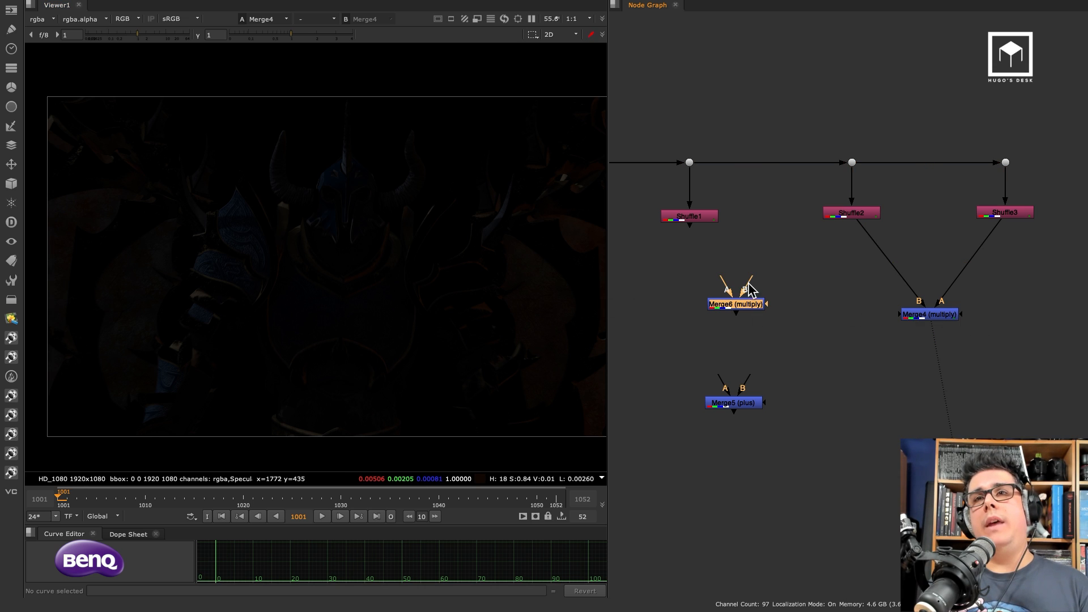
Step: Connect the new multiply Merge's B input to Shuffle2 and A input to Shuffle1, and shift the node slightly lower
{"action": "left_click_drag", "start_coordinate": [752, 278], "coordinate": [841, 218]}
{"action": "left_click_drag", "start_coordinate": [717, 277], "coordinate": [684, 218]}
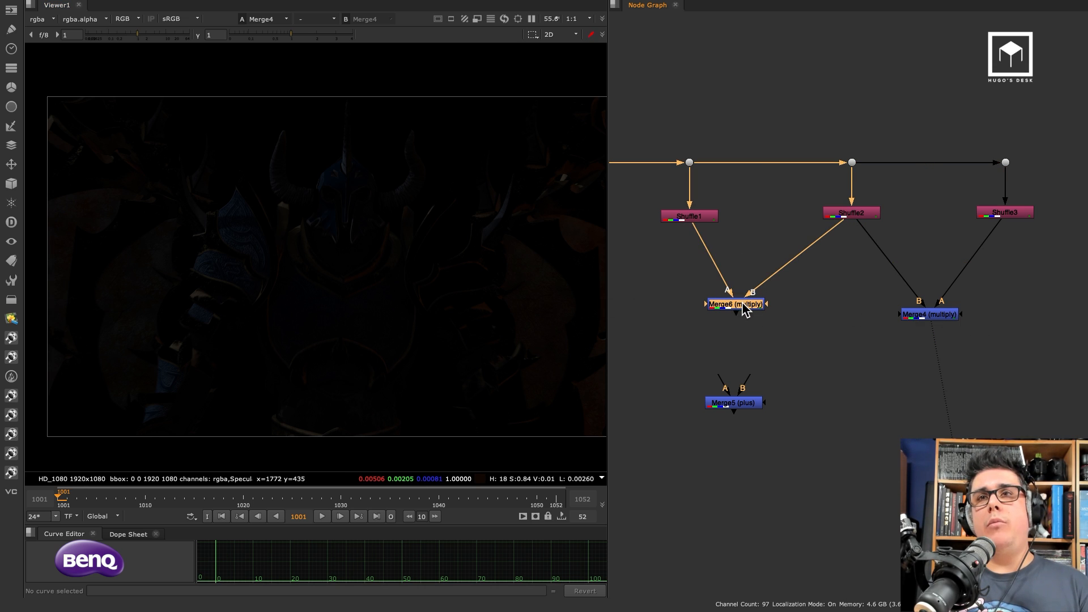
{"action": "left_click_drag", "start_coordinate": [741, 305], "coordinate": [742, 322]}
Step: View Shuffle1, Shuffle2 and their multiply Merge in turn to compare the passes with the multiplied result
{"action": "left_click", "coordinate": [696, 216]}
{"action": "key", "text": "1"}
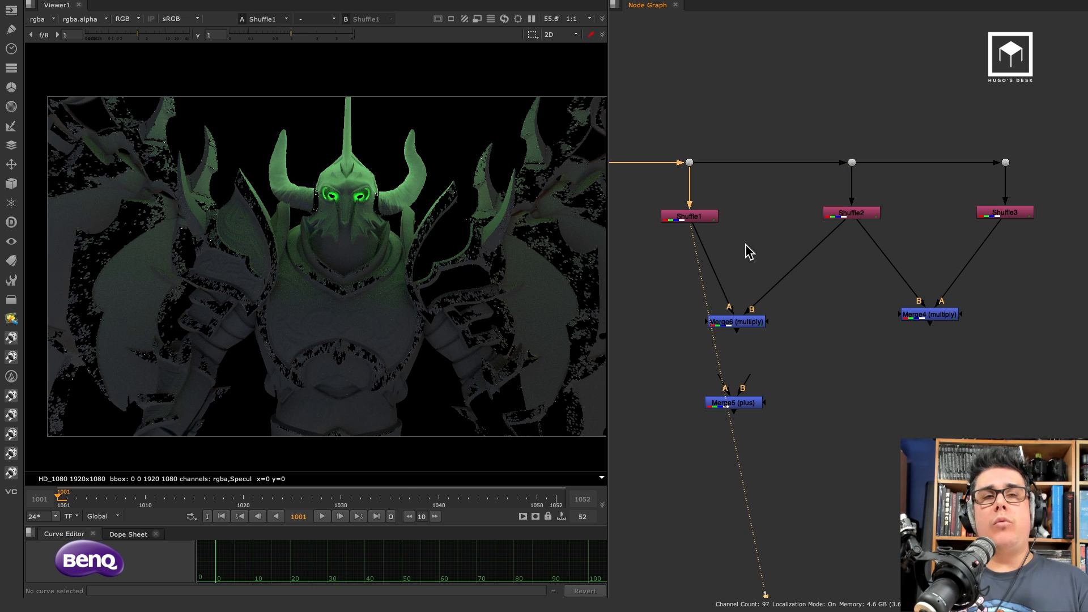
{"action": "left_click", "coordinate": [866, 216]}
{"action": "key", "text": "1"}
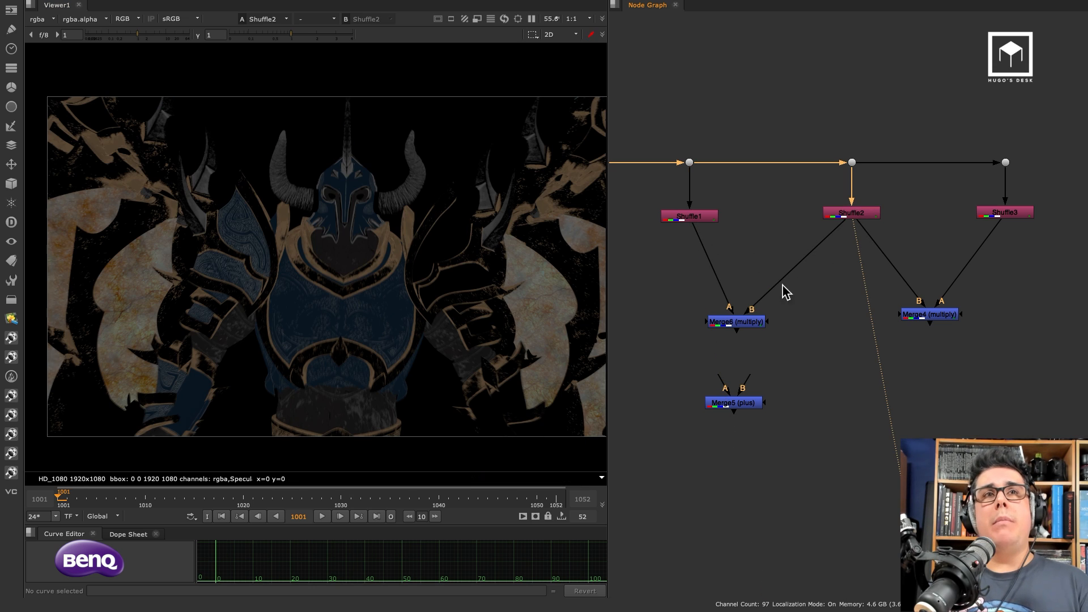
{"action": "left_click", "coordinate": [752, 324]}
{"action": "key", "text": "1"}
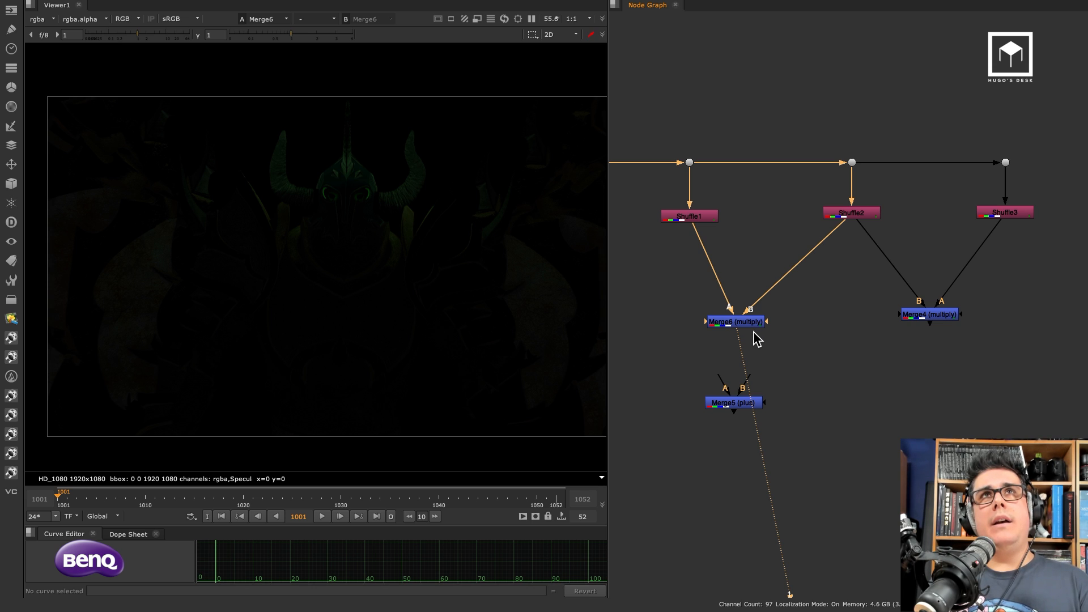
Step: Connect the plus Merge's B input to Merge4 and A input to Merge6, place it between and below them, and view it
{"action": "left_click_drag", "start_coordinate": [740, 406], "coordinate": [928, 316]}
{"action": "left_click_drag", "start_coordinate": [835, 400], "coordinate": [742, 323]}
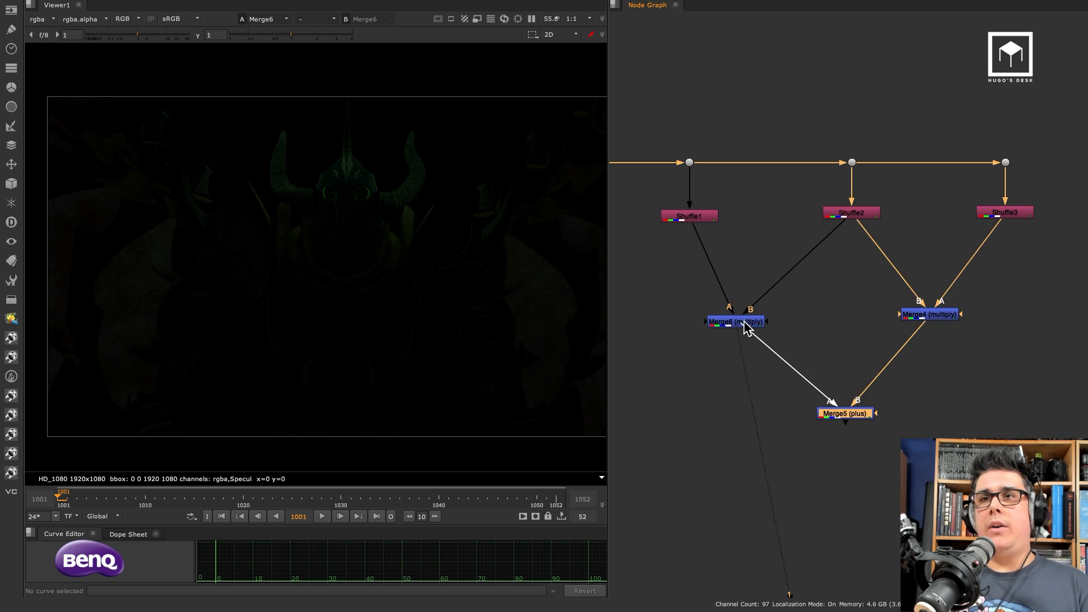
{"action": "key", "text": "1"}
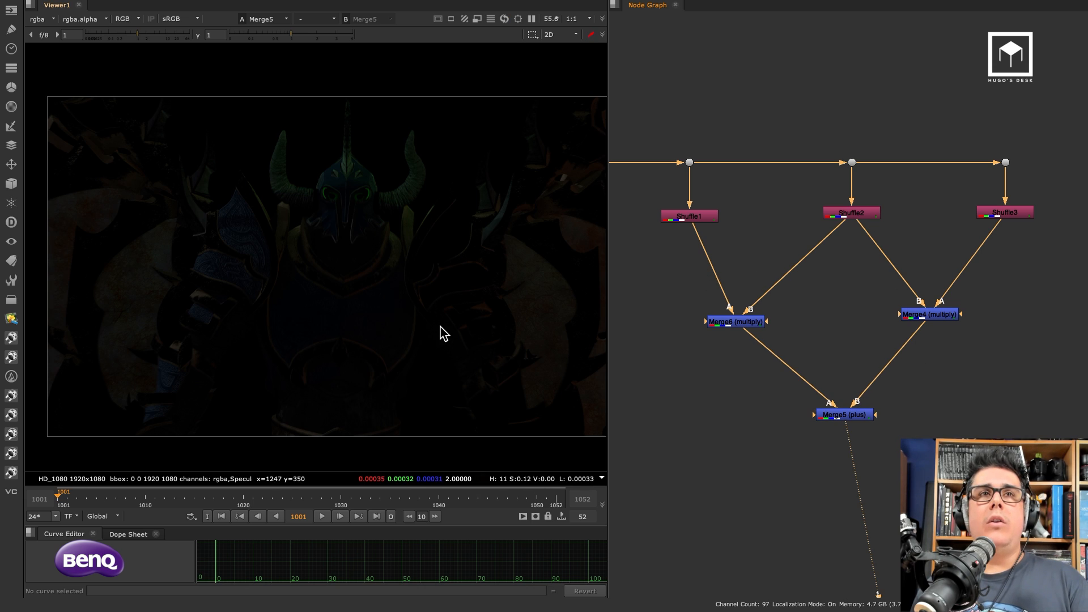
Step: Tidy the tree by aligning Merge4 under Shuffle3 and Merge6 under Shuffle1, with the plus Merge centred below them
{"action": "key", "text": "space"}
{"action": "middle_click_drag", "start_coordinate": [835, 339], "coordinate": [469, 305]}
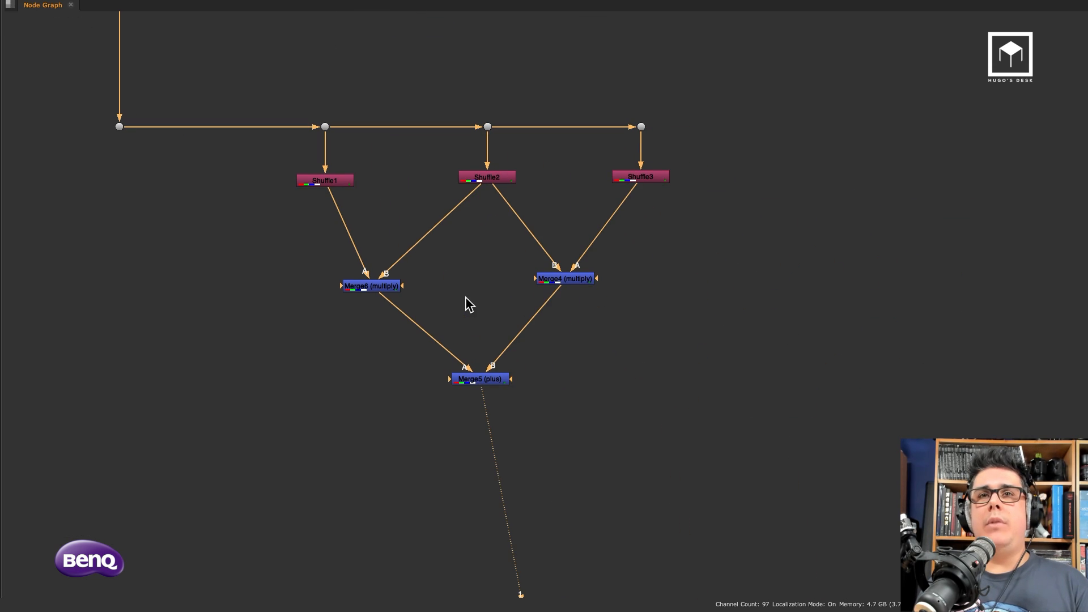
{"action": "left_click_drag", "start_coordinate": [580, 278], "coordinate": [653, 315]}
{"action": "left_click_drag", "start_coordinate": [505, 380], "coordinate": [513, 400]}
{"action": "mouse_move", "coordinate": [660, 317]}
{"action": "left_mouse_down"}
{"action": "mouse_move", "coordinate": [656, 294]}
{"action": "mouse_move", "coordinate": [658, 304]}
{"action": "left_mouse_up"}
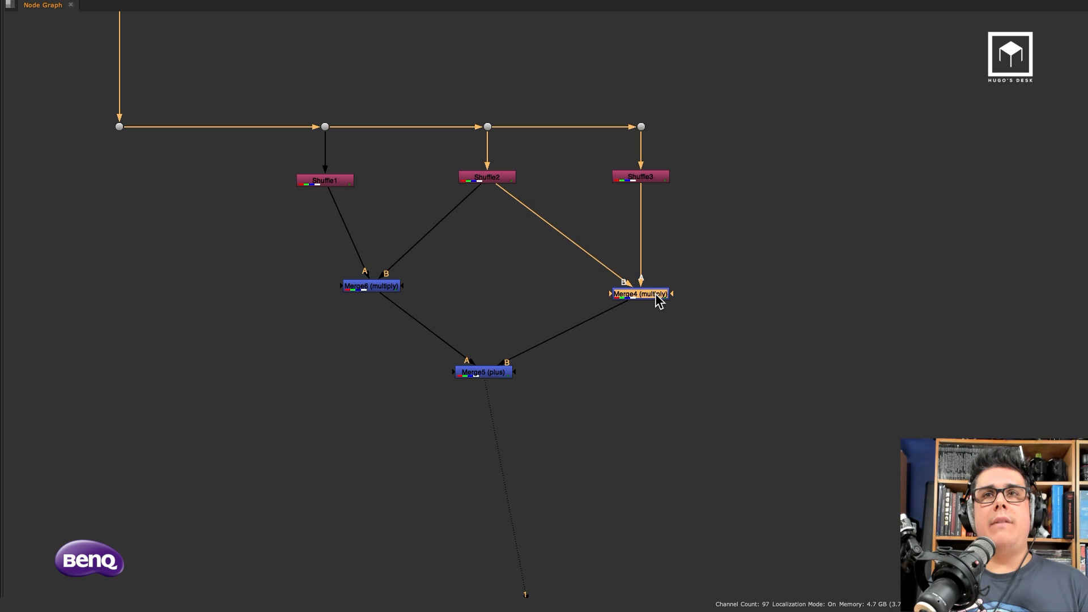
{"action": "left_click_drag", "start_coordinate": [383, 294], "coordinate": [329, 312]}
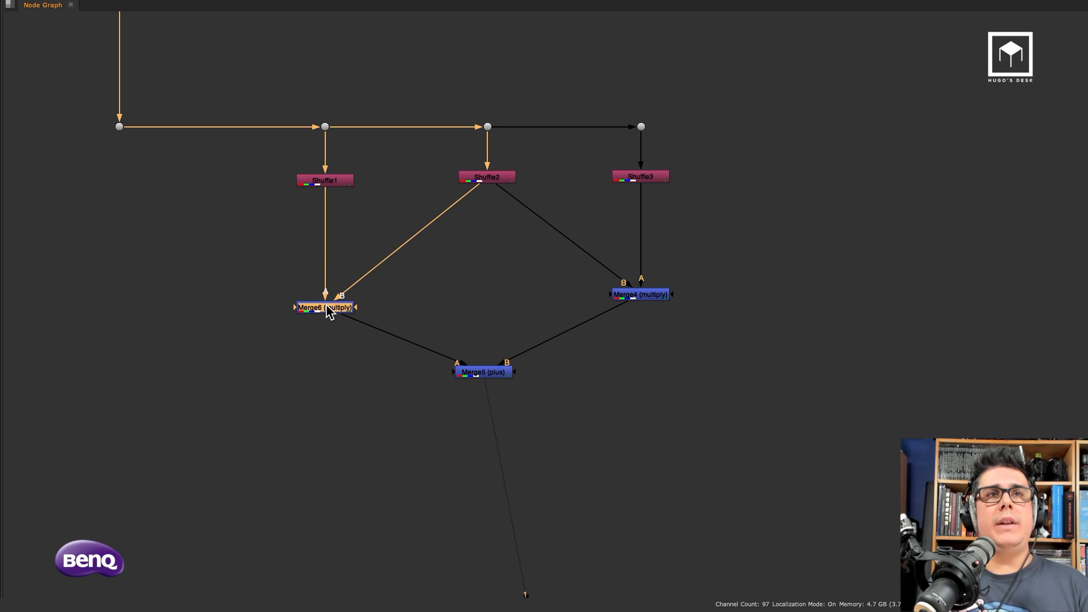
{"action": "left_click", "coordinate": [493, 378]}
{"action": "left_click", "coordinate": [668, 391]}
{"action": "key", "text": "space"}
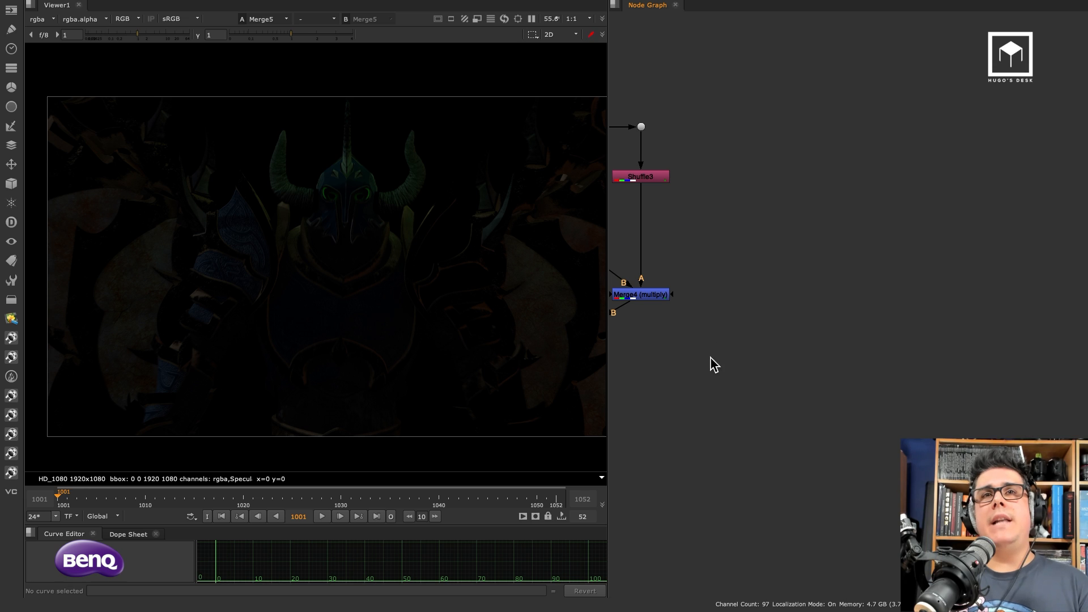
Step: Move the two unconnected diff and gi Read nodes from the top of the script down beside the Merge tree
{"action": "middle_click_drag", "start_coordinate": [666, 350], "coordinate": [814, 496]}
{"action": "middle_click_drag", "start_coordinate": [779, 37], "coordinate": [854, 145]}
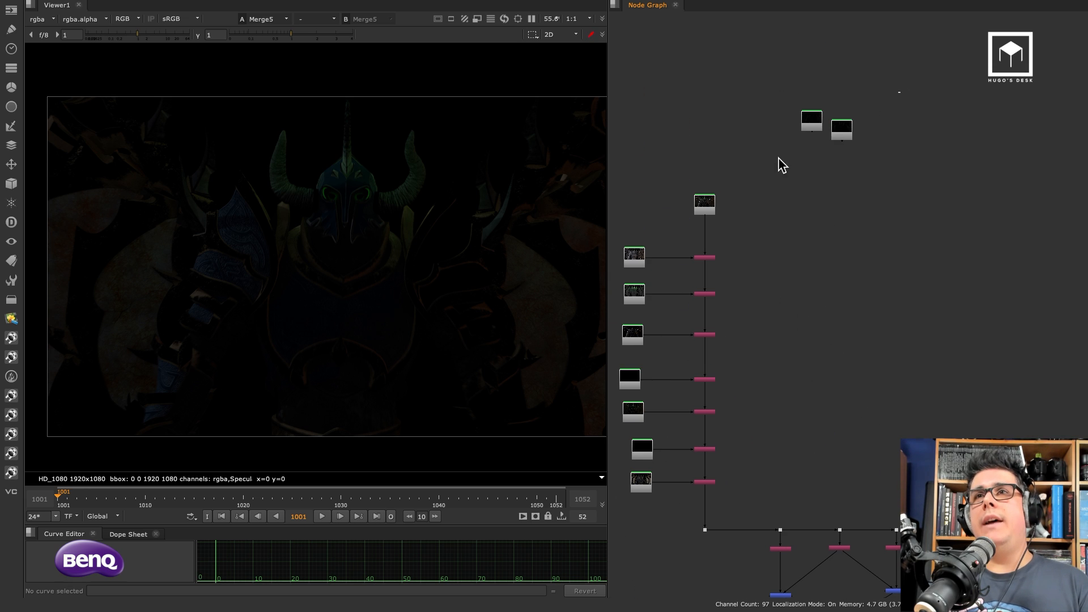
{"action": "left_click_drag", "start_coordinate": [899, 92], "coordinate": [778, 160]}
{"action": "left_click_drag", "start_coordinate": [843, 136], "coordinate": [899, 445]}
{"action": "middle_click_drag", "start_coordinate": [927, 411], "coordinate": [817, 116]}
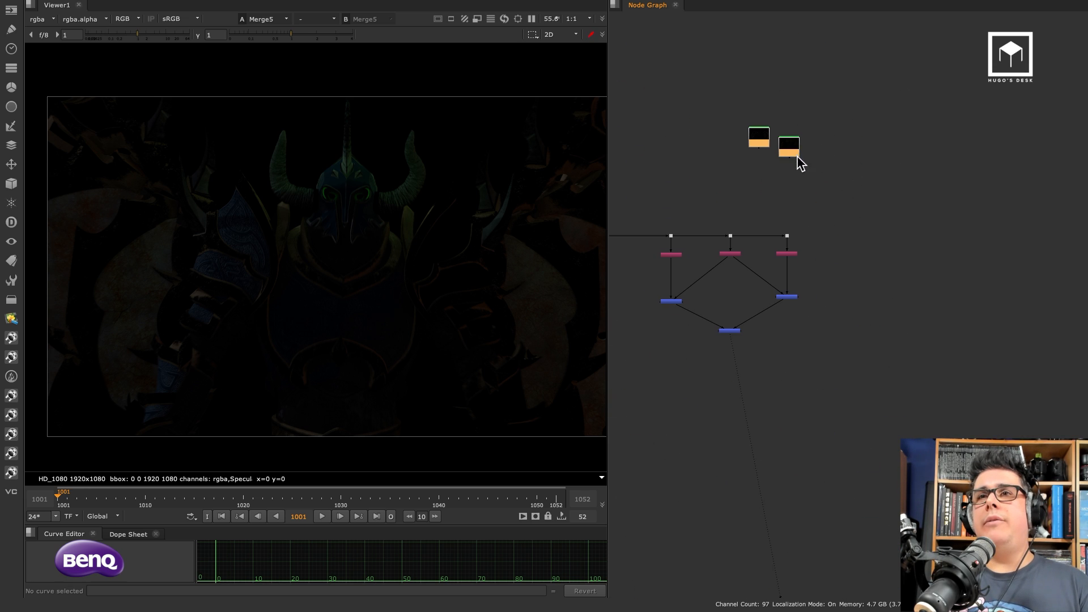
{"action": "left_click_drag", "start_coordinate": [798, 158], "coordinate": [789, 339]}
{"action": "scroll", "coordinate": [790, 340], "scroll_direction": "up", "scroll_amount": 4}
{"action": "left_click", "coordinate": [818, 334]}
{"action": "left_click_drag", "start_coordinate": [802, 280], "coordinate": [804, 339]}
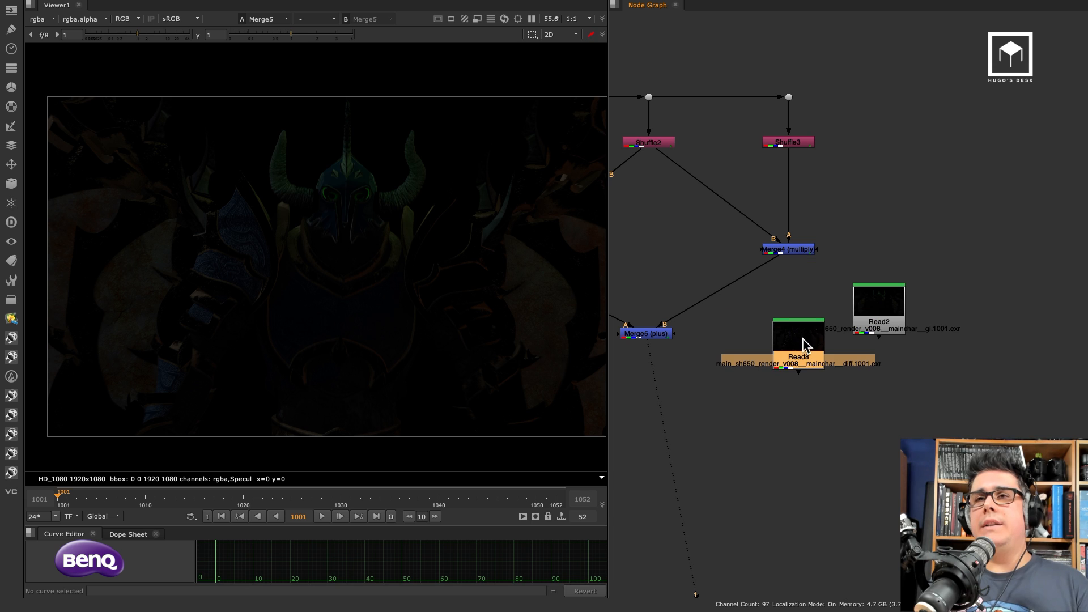
Step: View the diff Read, then place it beside Merge4 and the gi Read beside Merge6
{"action": "key", "text": "1"}
{"action": "left_click", "coordinate": [738, 309]}
{"action": "middle_click_drag", "start_coordinate": [844, 270], "coordinate": [946, 223]}
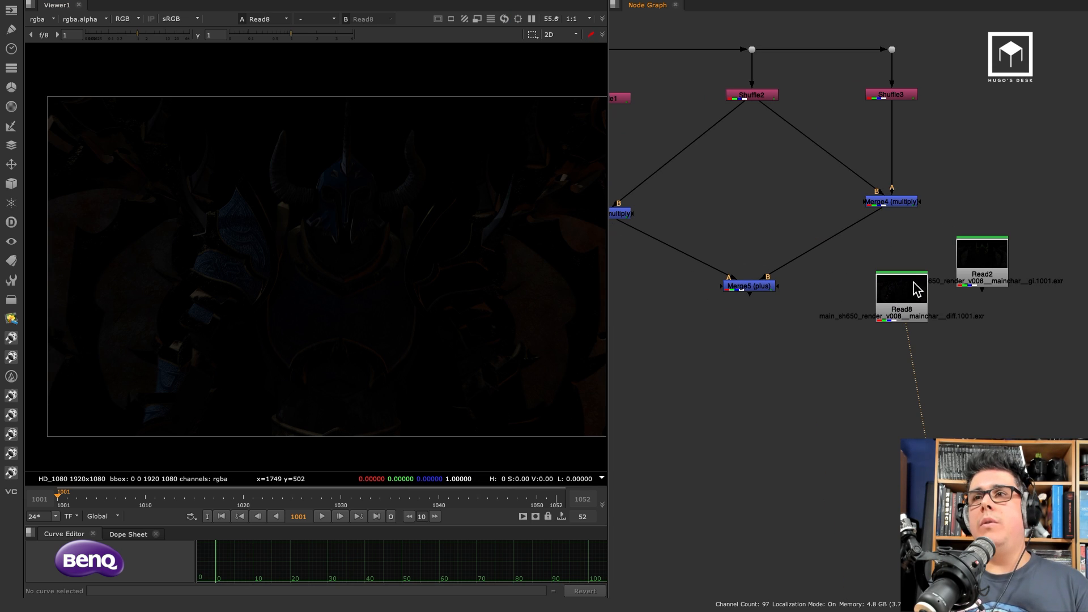
{"action": "left_click_drag", "start_coordinate": [903, 290], "coordinate": [976, 162]}
{"action": "left_click_drag", "start_coordinate": [989, 242], "coordinate": [756, 345]}
{"action": "middle_click_drag", "start_coordinate": [756, 345], "coordinate": [883, 378]}
{"action": "left_click_drag", "start_coordinate": [846, 389], "coordinate": [610, 188]}
Step: View the gi Read with the viewer gamma raised to 1.75, and compare it with Merge6 on viewer input 2
{"action": "key", "text": "1"}
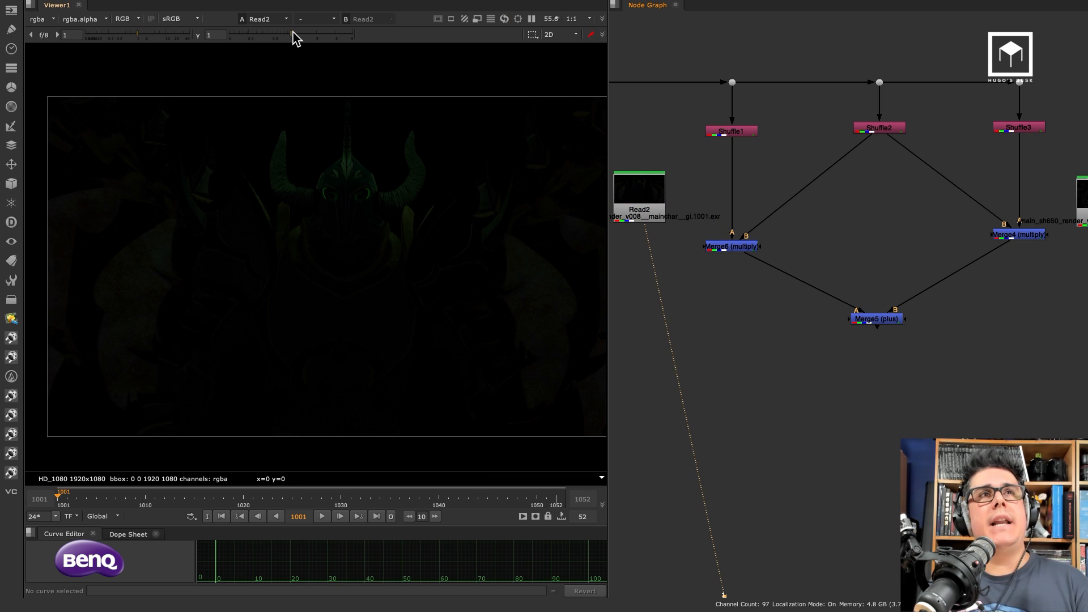
{"action": "left_click_drag", "start_coordinate": [292, 35], "coordinate": [312, 35]}
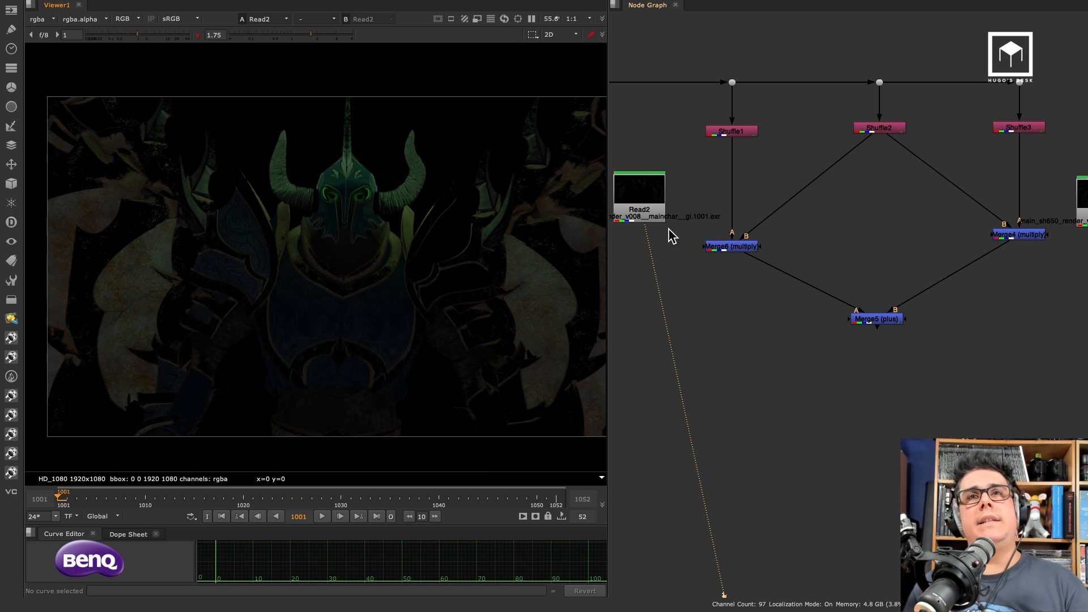
{"action": "left_click", "coordinate": [651, 202]}
{"action": "left_click", "coordinate": [693, 182]}
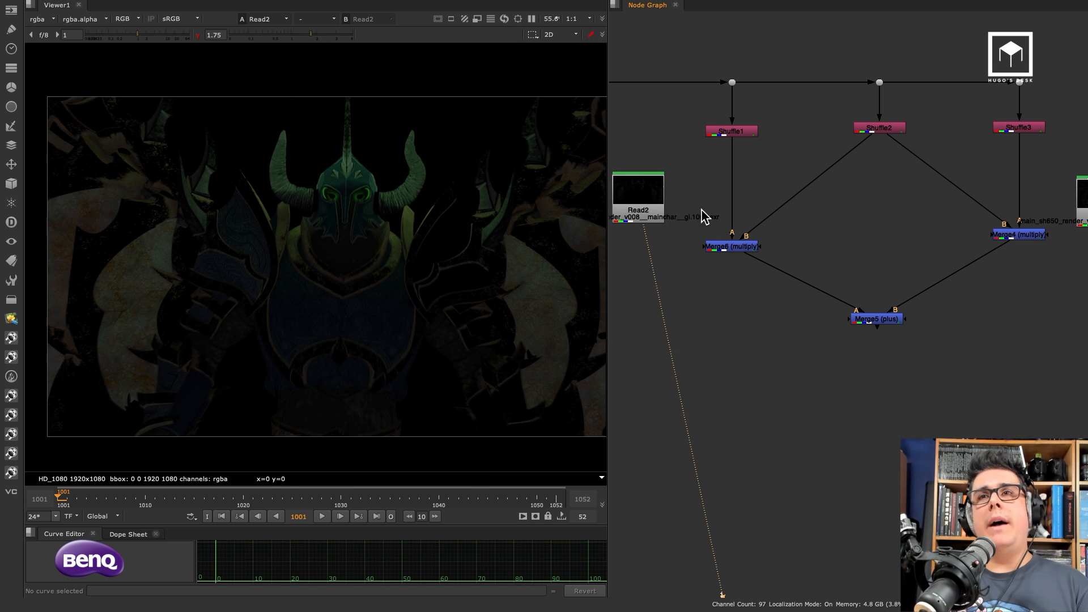
{"action": "left_click", "coordinate": [736, 251]}
{"action": "key", "text": "2"}
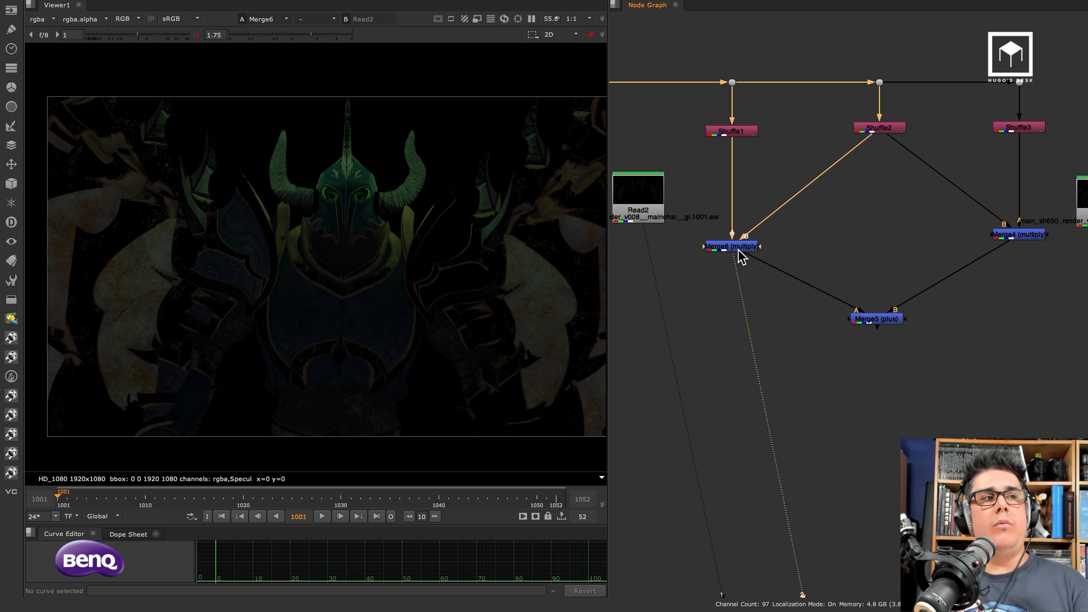
Step: Move the diff Read clear of Merge4 and view it
{"action": "middle_click_drag", "start_coordinate": [901, 249], "coordinate": [792, 255]}
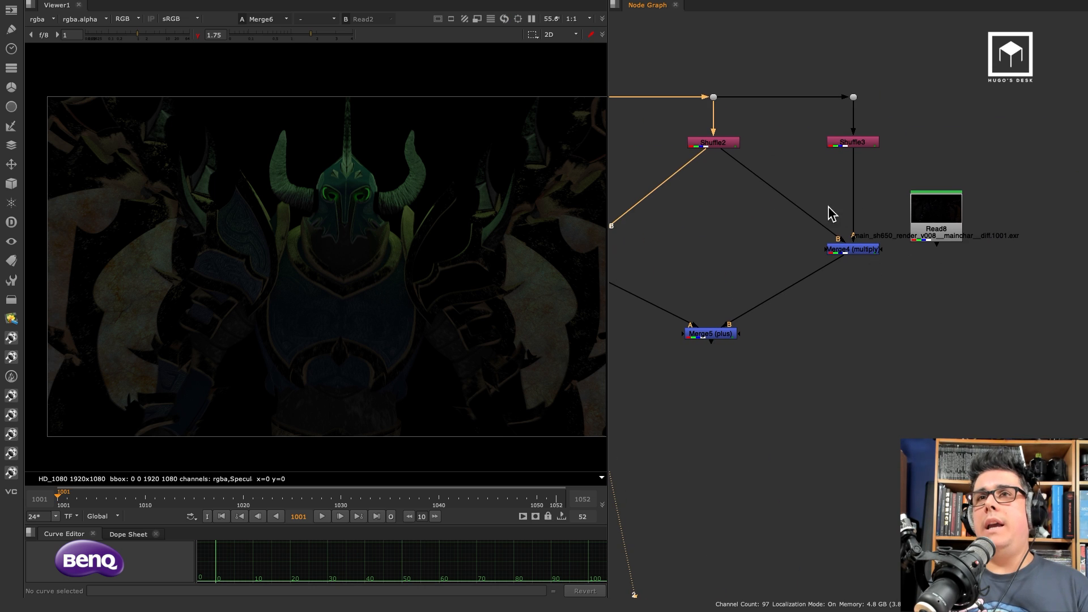
{"action": "left_click", "coordinate": [947, 223]}
{"action": "left_click_drag", "start_coordinate": [947, 223], "coordinate": [983, 207]}
{"action": "key", "text": "1"}
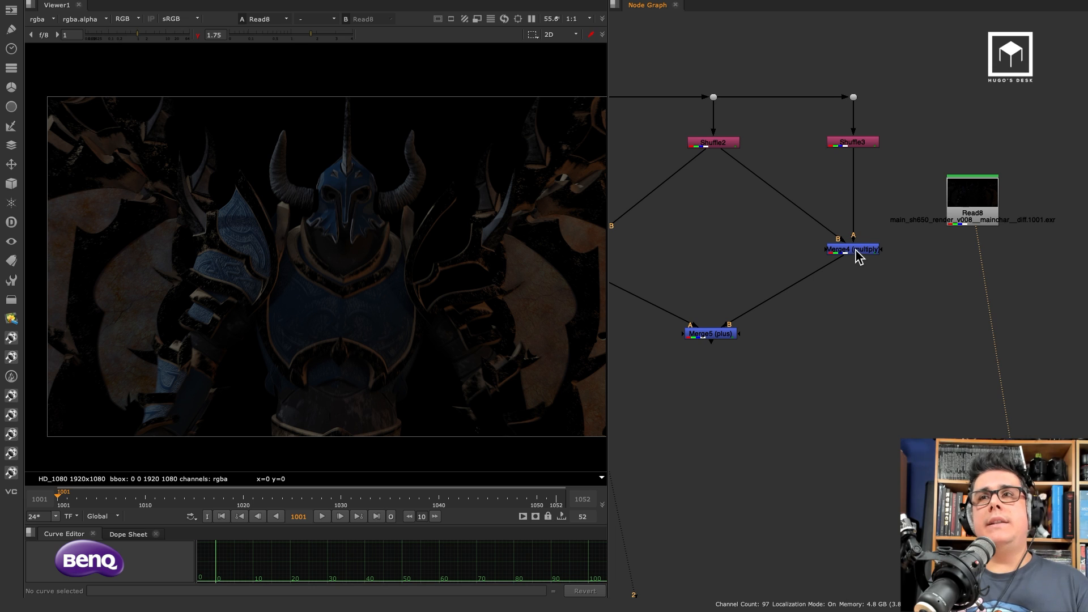
Step: View Shuffle2, Shuffle3 and Merge4 in turn, and compare the multiplied result with the diff Read
{"action": "left_click", "coordinate": [860, 250]}
{"action": "left_click", "coordinate": [712, 143]}
{"action": "key", "text": "1"}
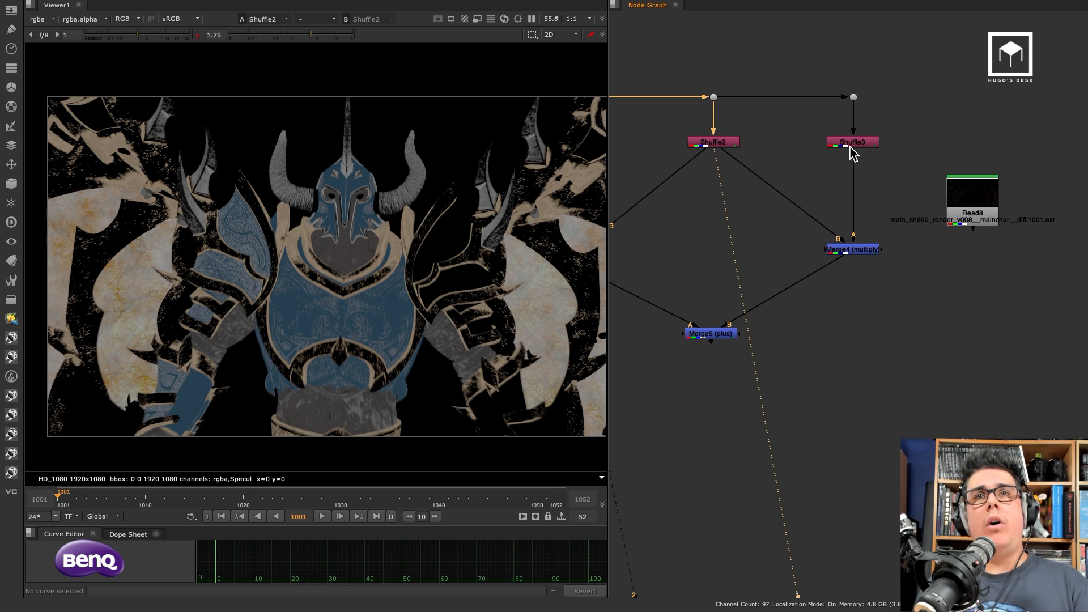
{"action": "left_click", "coordinate": [852, 142]}
{"action": "key", "text": "1"}
{"action": "left_click", "coordinate": [854, 252]}
{"action": "key", "text": "1"}
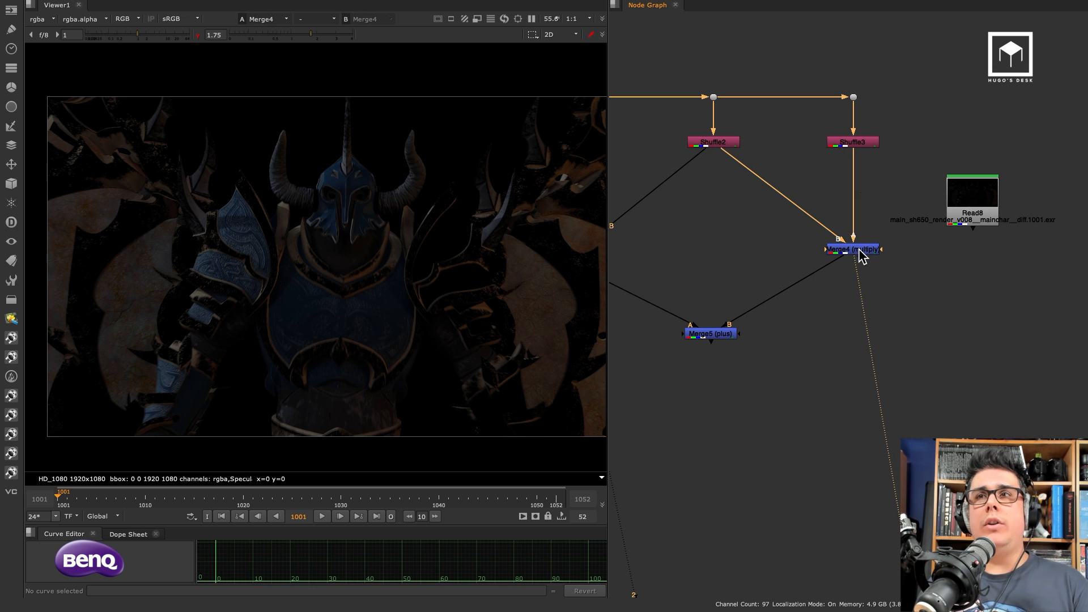
{"action": "left_click", "coordinate": [965, 226]}
{"action": "key", "text": "1"}
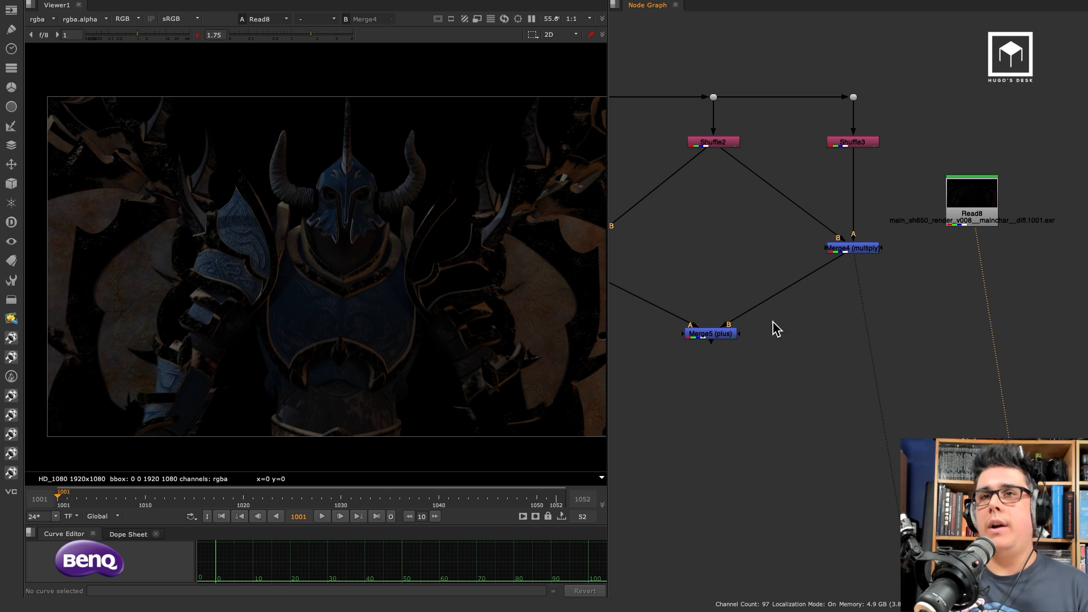
Step: Duplicate Shuffle3 with its Dot and connect the copy to the last Dot, extending the horizontal pipe
{"action": "middle_click_drag", "start_coordinate": [852, 283], "coordinate": [793, 302], "text": "alt"}
{"action": "key", "text": "space"}
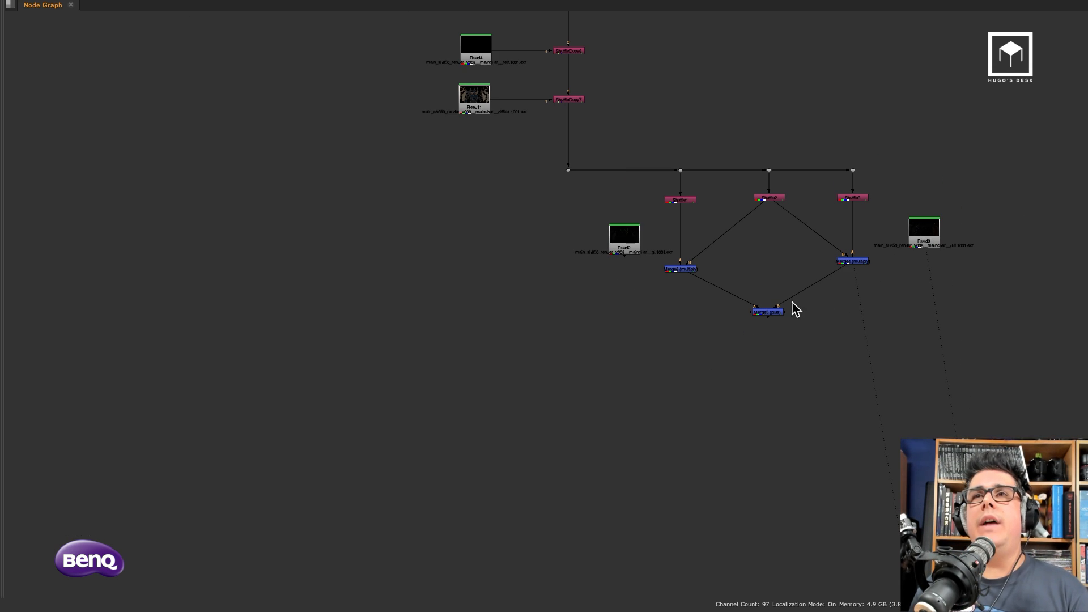
{"action": "middle_click_drag", "start_coordinate": [756, 341], "coordinate": [542, 412]}
{"action": "left_click_drag", "start_coordinate": [715, 309], "coordinate": [686, 303]}
{"action": "left_click_drag", "start_coordinate": [680, 215], "coordinate": [612, 276]}
{"action": "key", "text": "ctrl+c"}
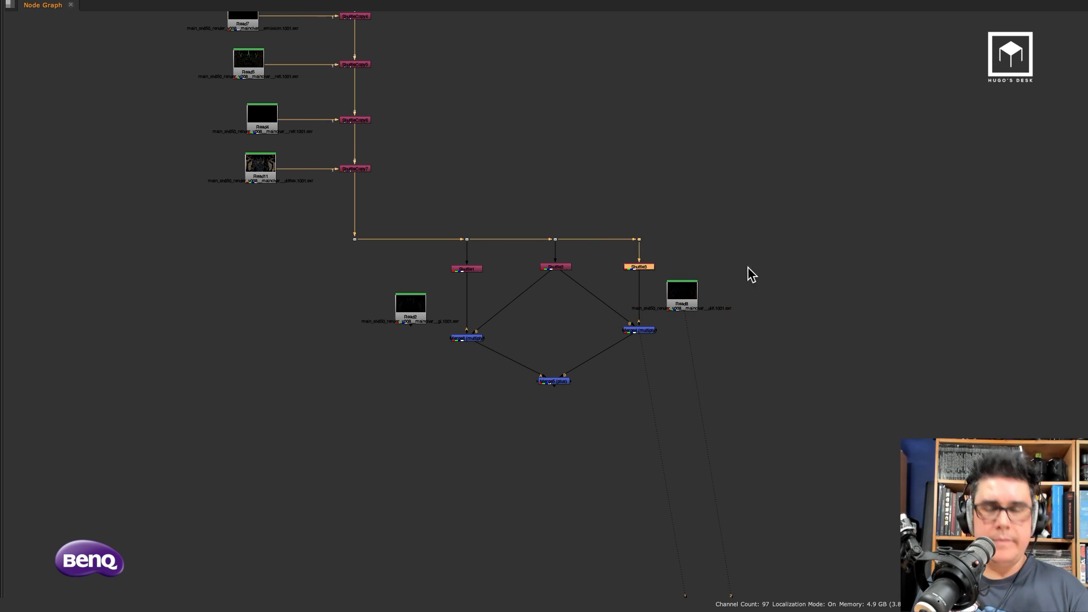
{"action": "left_click", "coordinate": [760, 270]}
{"action": "key", "text": "ctrl+v"}
{"action": "left_click_drag", "start_coordinate": [768, 299], "coordinate": [773, 271]}
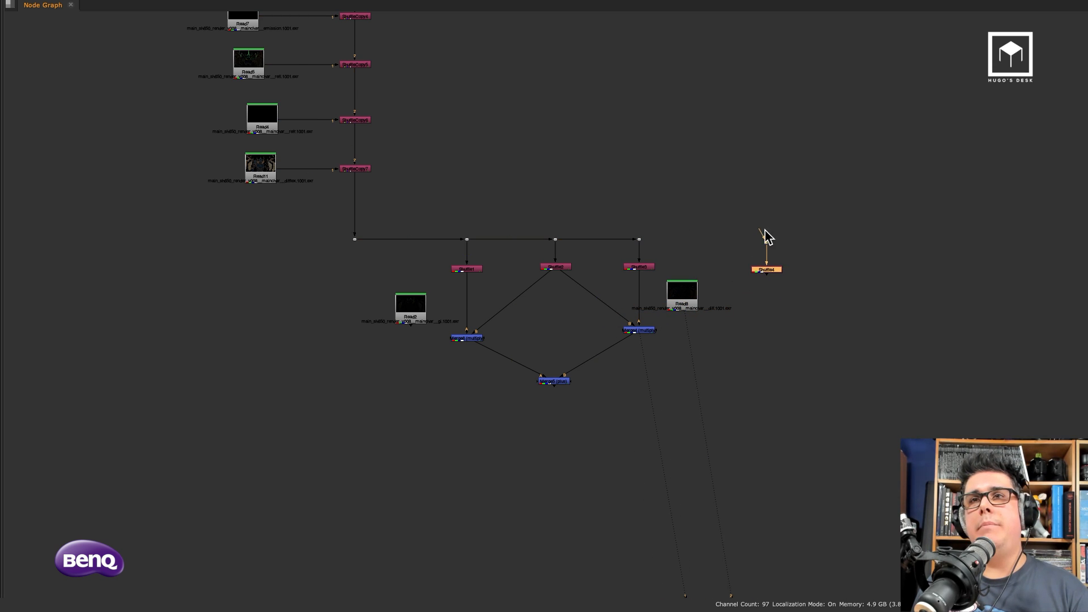
{"action": "left_click_drag", "start_coordinate": [766, 233], "coordinate": [640, 244]}
{"action": "left_click_drag", "start_coordinate": [773, 272], "coordinate": [779, 276]}
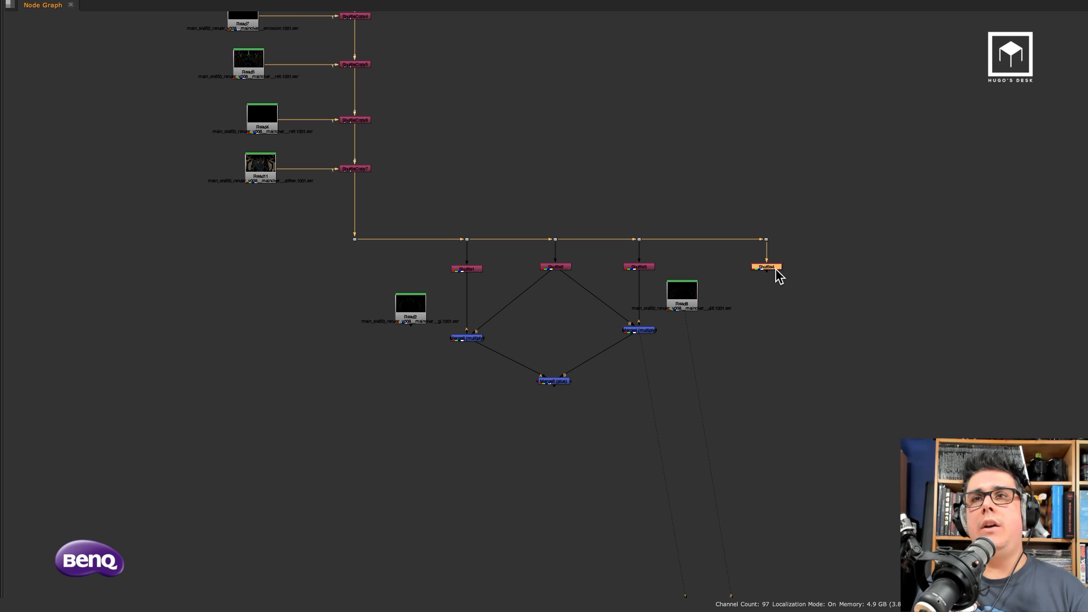
Step: Set the copied Shuffle4's input layer to reflect
{"action": "double_click", "coordinate": [775, 268]}
{"action": "left_click", "coordinate": [486, 233]}
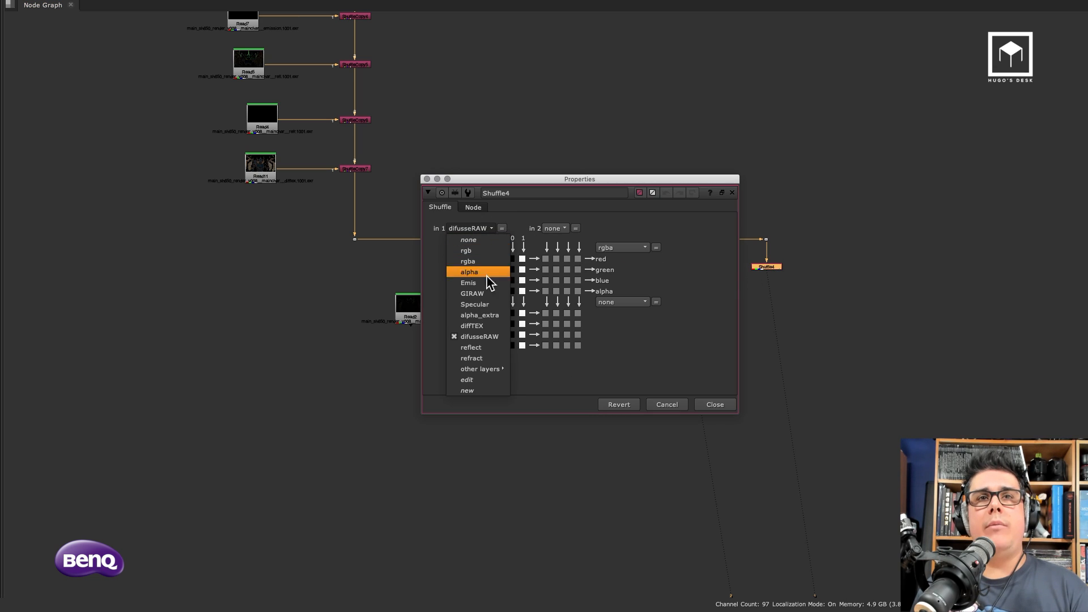
{"action": "left_click", "coordinate": [476, 347]}
{"action": "left_click", "coordinate": [712, 401]}
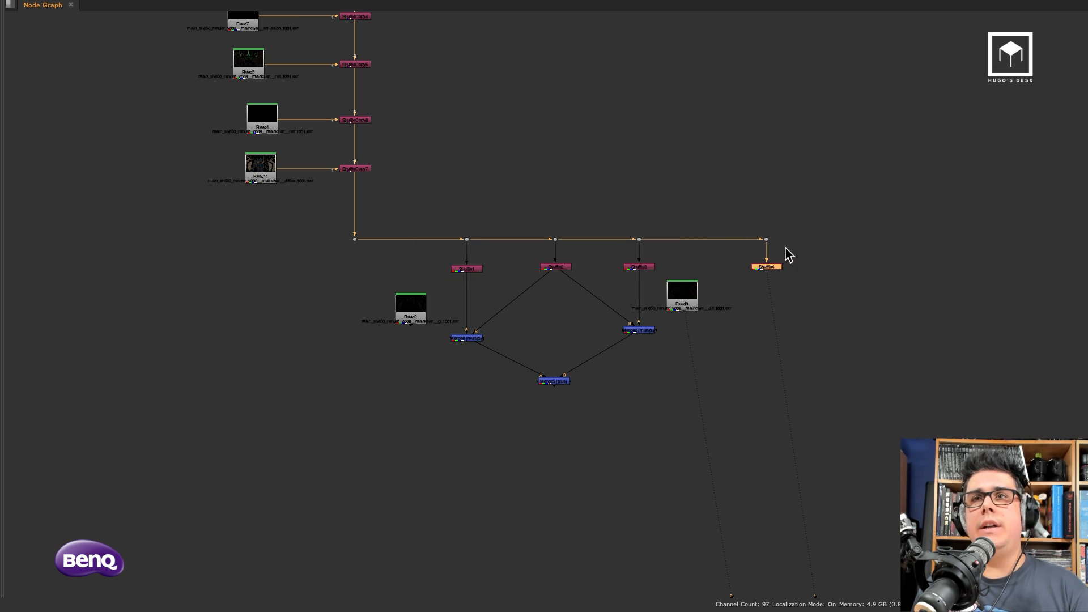
Step: Duplicate the reflect Shuffle with its Dot and connect the copy to the end of the Dot pipe
{"action": "left_click_drag", "start_coordinate": [825, 214], "coordinate": [744, 291]}
{"action": "key", "text": "super+c"}
{"action": "left_click", "coordinate": [860, 265]}
{"action": "key", "text": "super+v"}
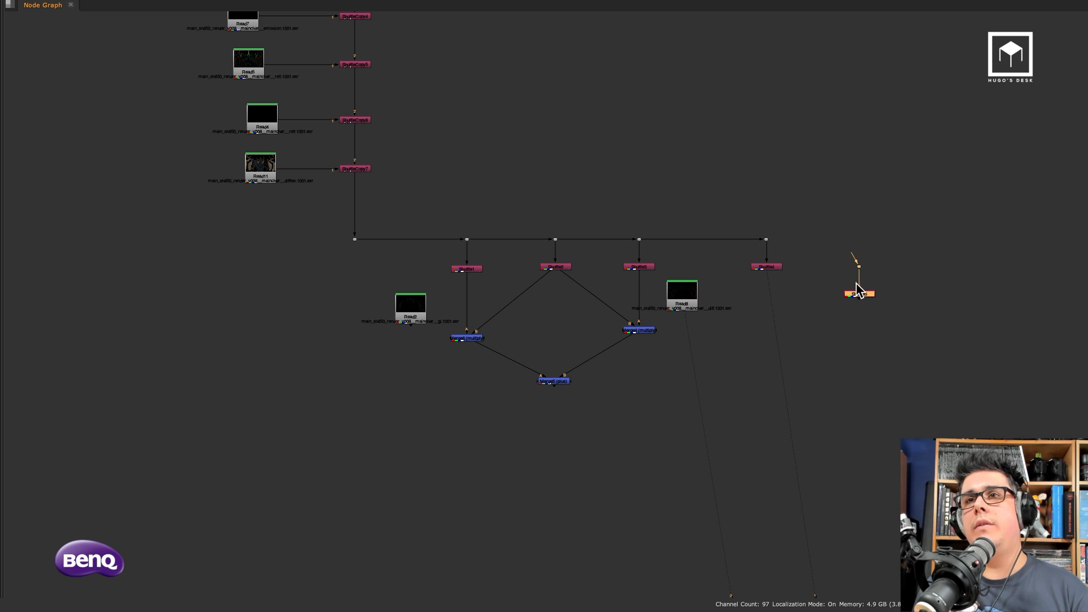
{"action": "left_click_drag", "start_coordinate": [860, 293], "coordinate": [855, 270]}
{"action": "left_click_drag", "start_coordinate": [848, 231], "coordinate": [766, 239]}
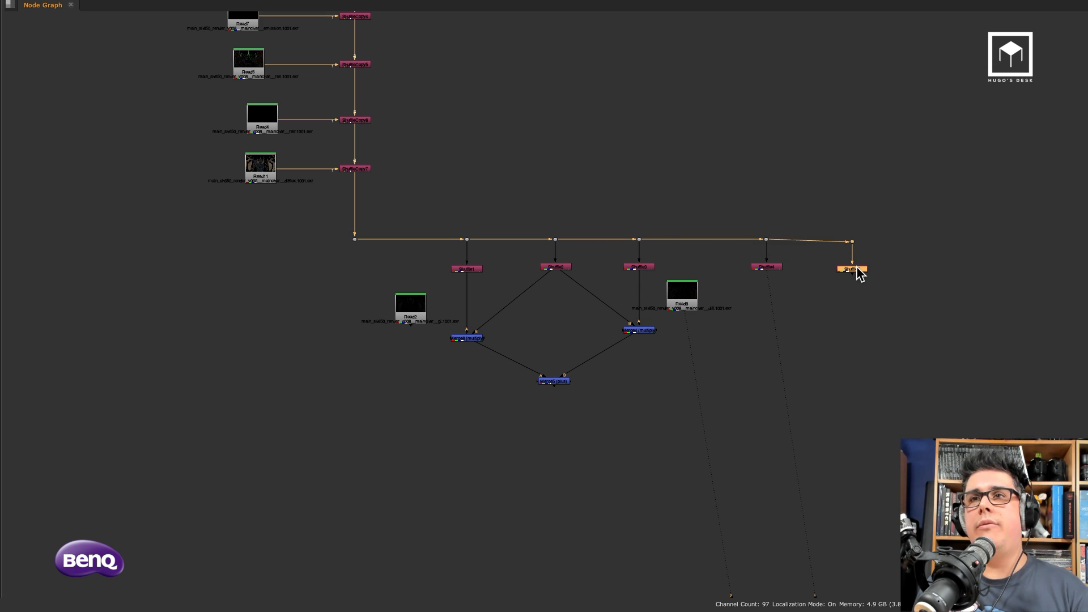
Step: Set the copied Shuffle5's input layer to refract
{"action": "double_click", "coordinate": [852, 270]}
{"action": "left_click", "coordinate": [547, 229]}
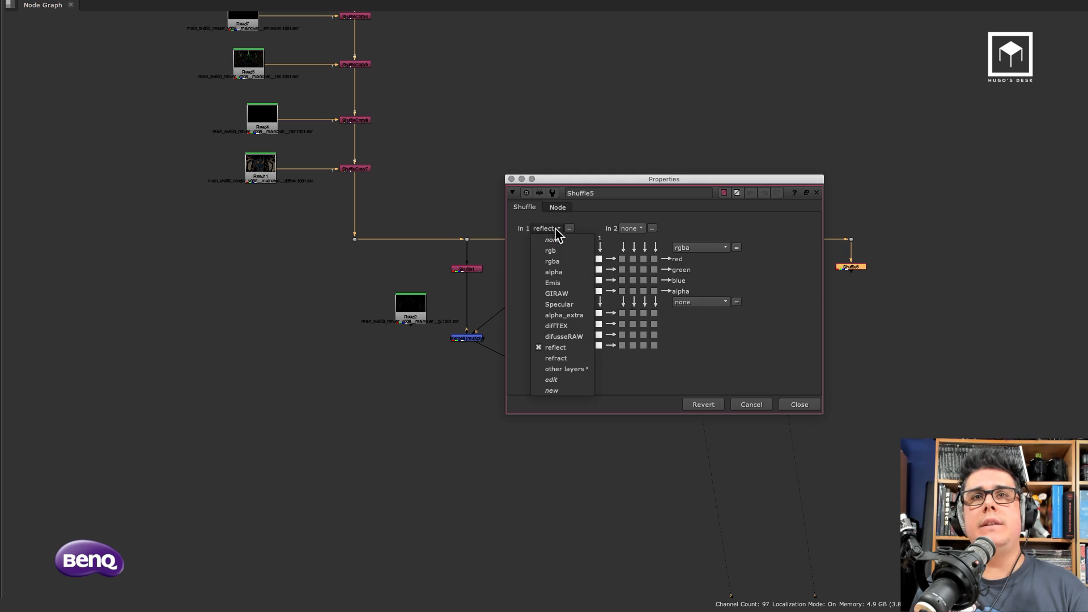
{"action": "left_click", "coordinate": [570, 358]}
{"action": "left_click", "coordinate": [800, 404]}
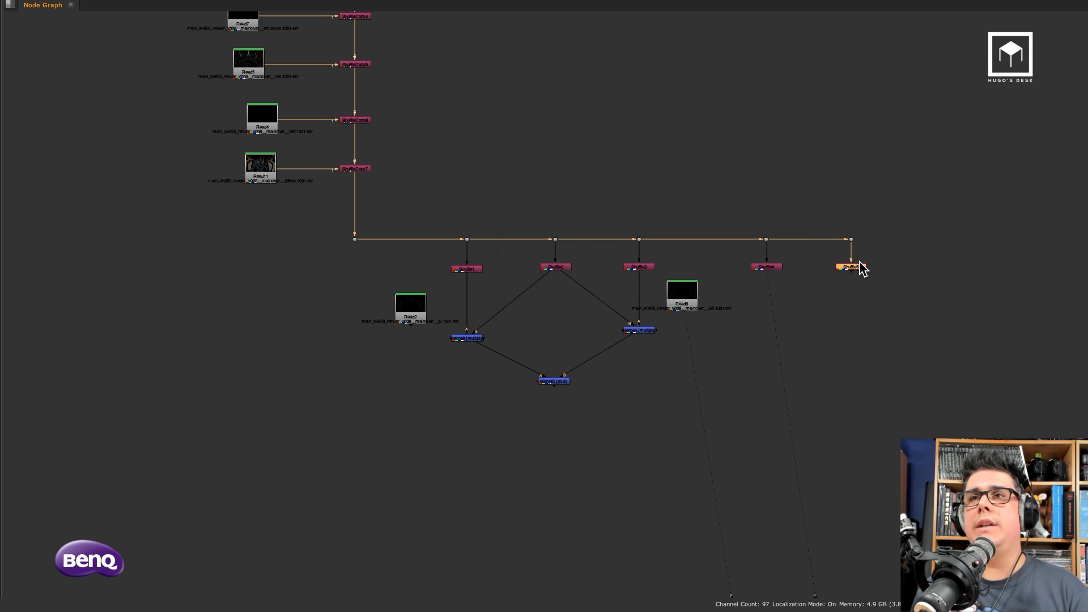
Step: Add a Merge node below and between Shuffle3 and Shuffle4, and set its operation to plus
{"action": "left_click", "coordinate": [729, 381]}
{"action": "key", "text": "m"}
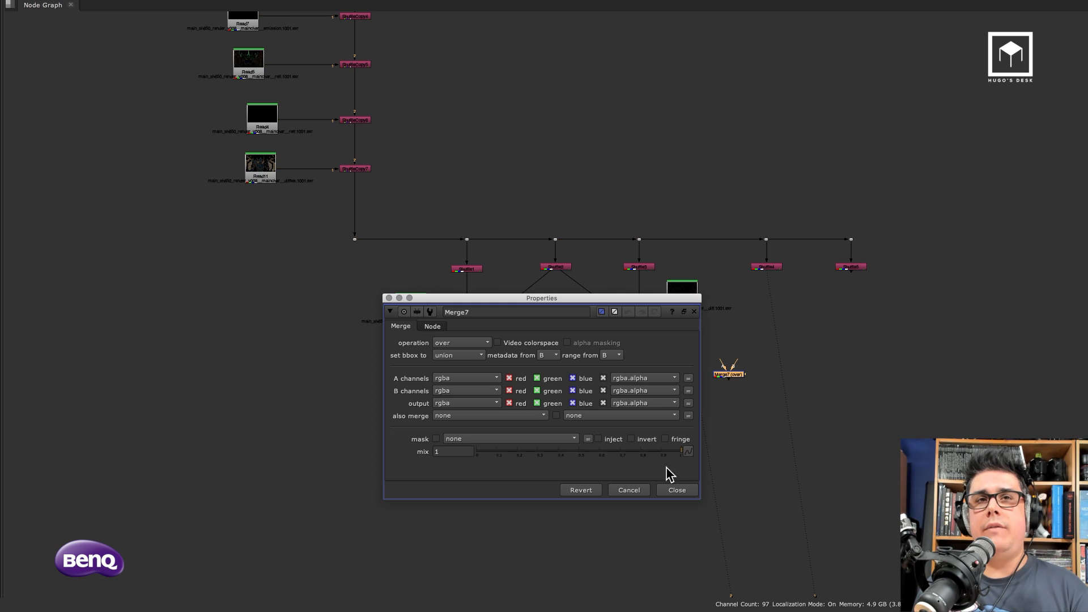
{"action": "left_click", "coordinate": [468, 343]}
{"action": "left_click", "coordinate": [462, 366]}
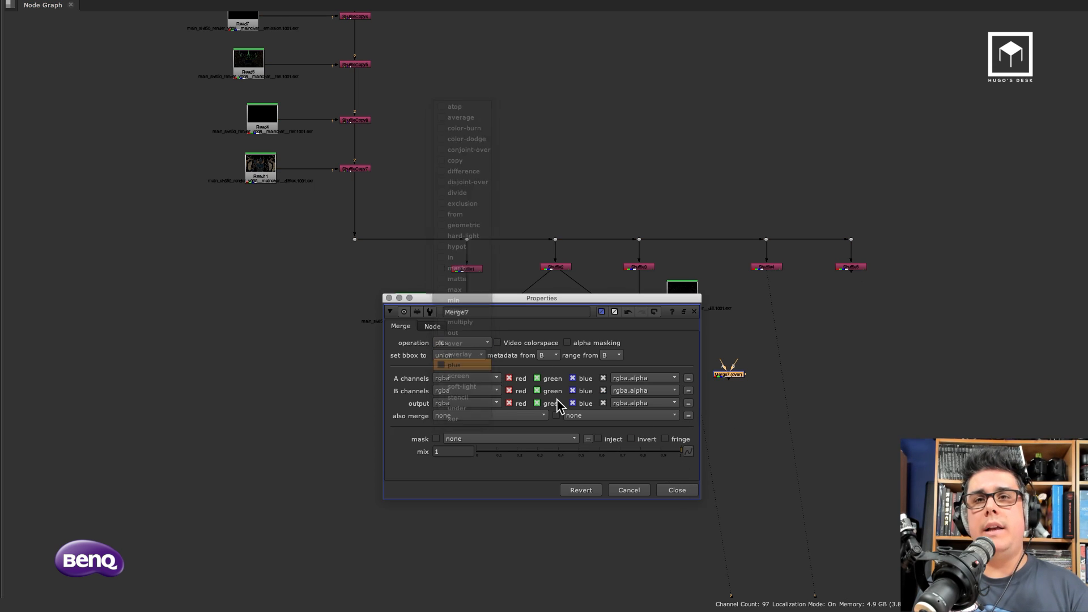
Step: Place the plus Merge below Shuffle4, route the rebuilt diffuse into its B input through a Dot, and connect its A input to Shuffle4
{"action": "left_click", "coordinate": [674, 491]}
{"action": "left_click_drag", "start_coordinate": [736, 363], "coordinate": [774, 440]}
{"action": "left_click_drag", "start_coordinate": [662, 409], "coordinate": [553, 437], "text": "ctrl"}
{"action": "left_click_drag", "start_coordinate": [804, 411], "coordinate": [839, 434]}
Step: Duplicate the plus Merge below Shuffle5, chain it after Merge7, and connect its A input to Shuffle5
{"action": "key", "text": "ctrl+c"}
{"action": "left_click", "coordinate": [843, 437]}
{"action": "key", "text": "ctrl+v"}
{"action": "left_click_drag", "start_coordinate": [864, 265], "coordinate": [855, 269]}
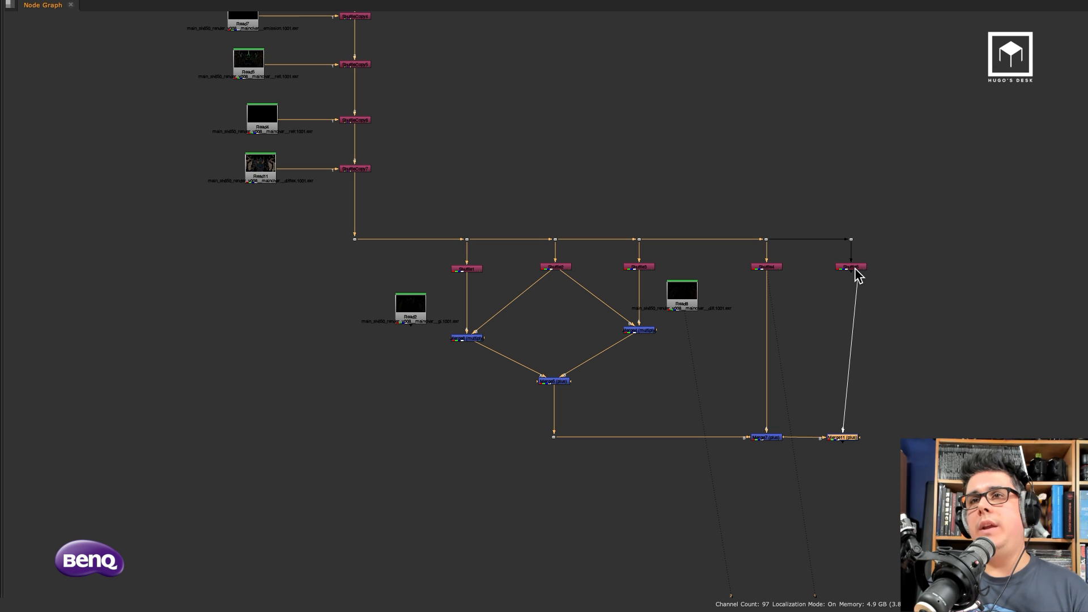
{"action": "left_click_drag", "start_coordinate": [854, 436], "coordinate": [863, 435]}
{"action": "scroll", "coordinate": [856, 430], "scroll_direction": "up", "scroll_amount": 3}
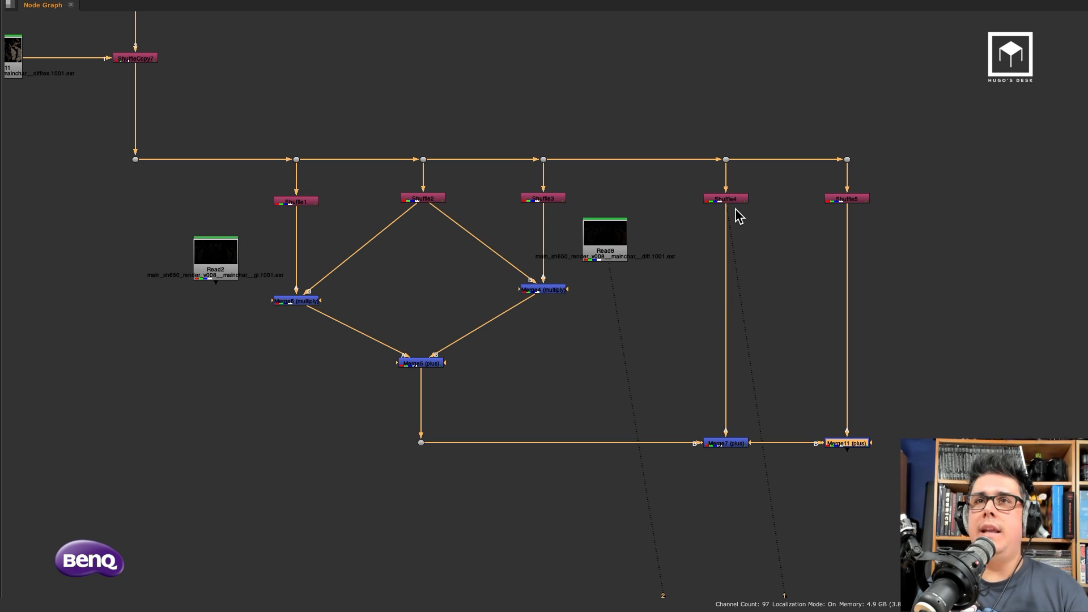
Step: Check the input layers of Shuffle4 and Shuffle5
{"action": "middle_click_drag", "start_coordinate": [781, 355], "coordinate": [720, 312]}
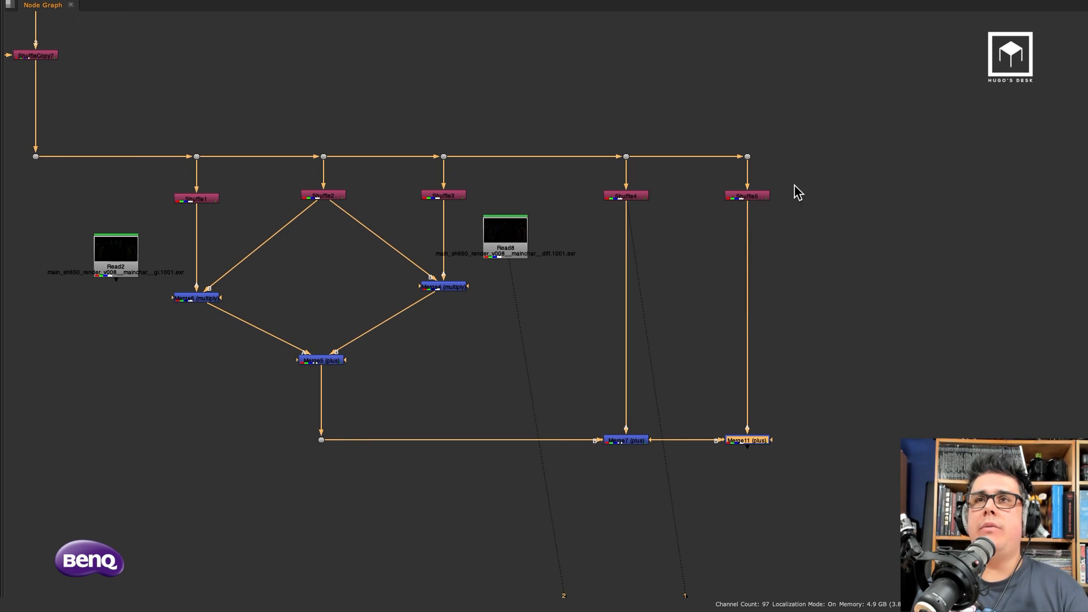
{"action": "double_click", "coordinate": [615, 198]}
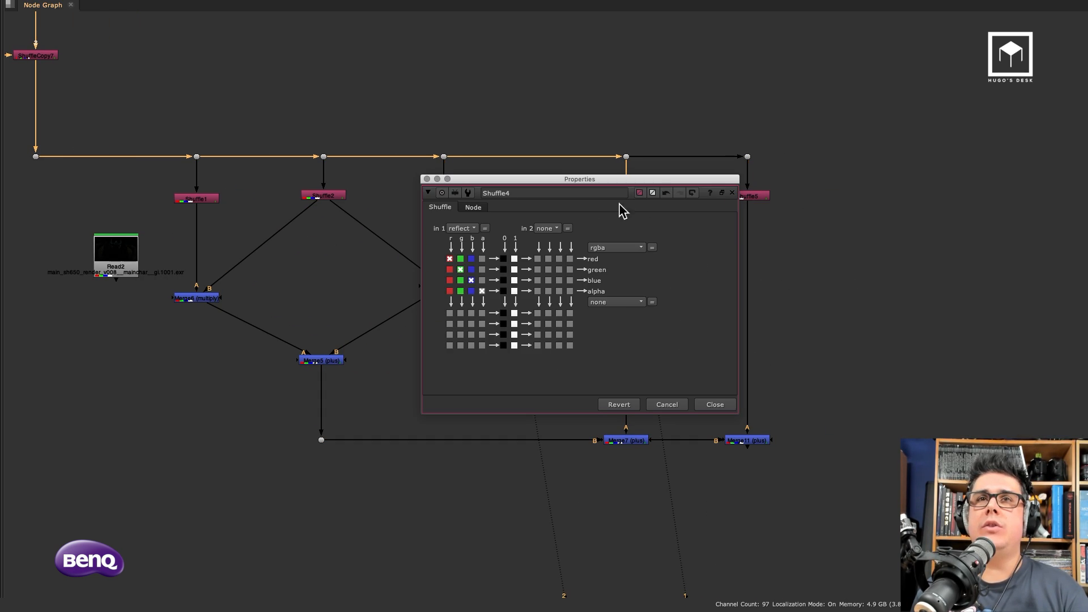
{"action": "left_click", "coordinate": [714, 404]}
{"action": "double_click", "coordinate": [744, 196]}
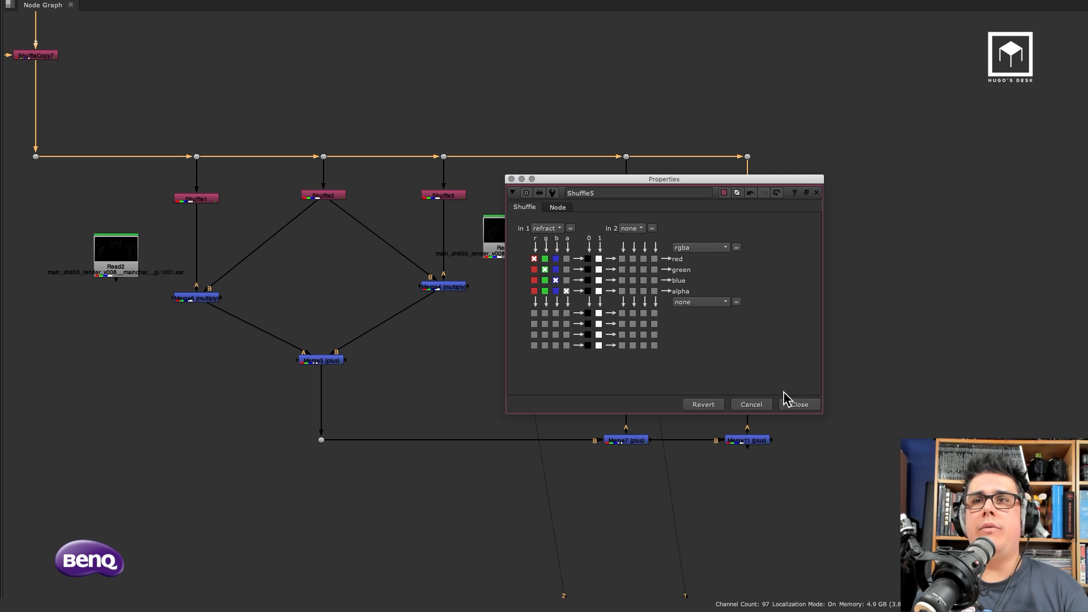
{"action": "left_click", "coordinate": [800, 404]}
Step: Duplicate the Shuffle5 column with its Dot and Merge, and connect the copy to the Dot pipe and to Merge11
{"action": "left_click_drag", "start_coordinate": [823, 139], "coordinate": [677, 497]}
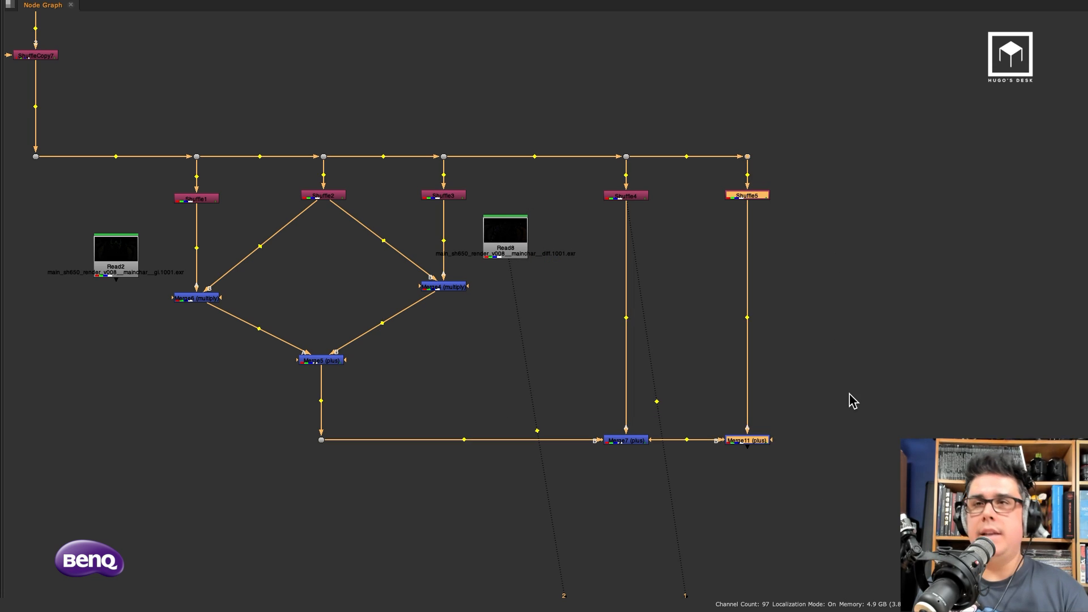
{"action": "left_click", "coordinate": [849, 394]}
{"action": "key", "text": "super+v"}
{"action": "left_click_drag", "start_coordinate": [865, 439], "coordinate": [878, 206]}
{"action": "left_click_drag", "start_coordinate": [753, 148], "coordinate": [753, 153]}
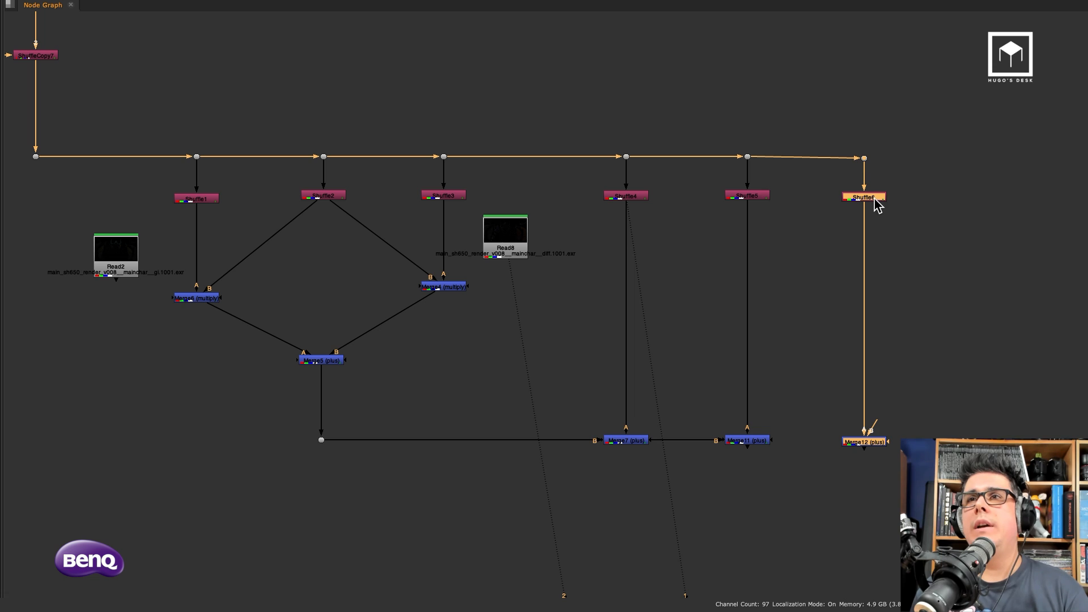
{"action": "left_click_drag", "start_coordinate": [873, 199], "coordinate": [874, 195]}
{"action": "left_click", "coordinate": [898, 388]}
{"action": "left_click_drag", "start_coordinate": [875, 429], "coordinate": [762, 442]}
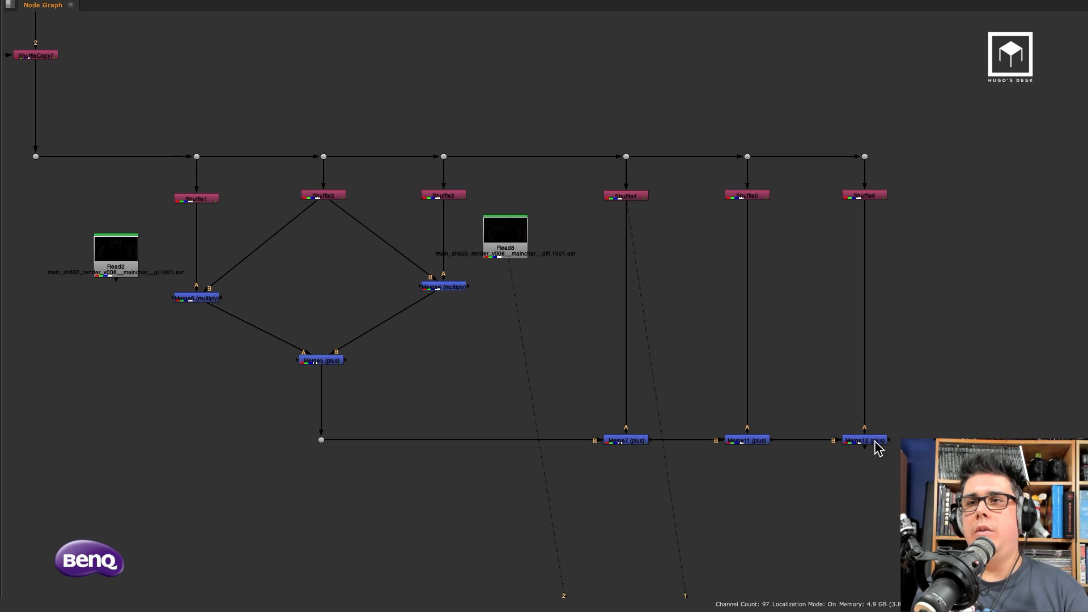
Step: Check the copied Merge12's operation and set Shuffle6's input layer to Specular
{"action": "double_click", "coordinate": [876, 441]}
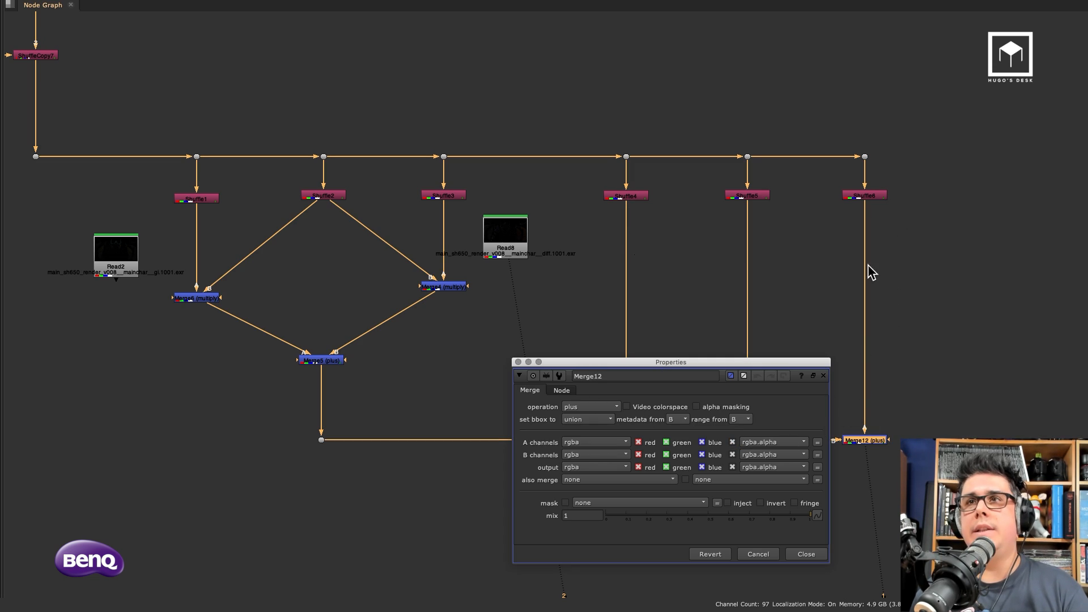
{"action": "double_click", "coordinate": [868, 196]}
{"action": "left_click", "coordinate": [554, 154]}
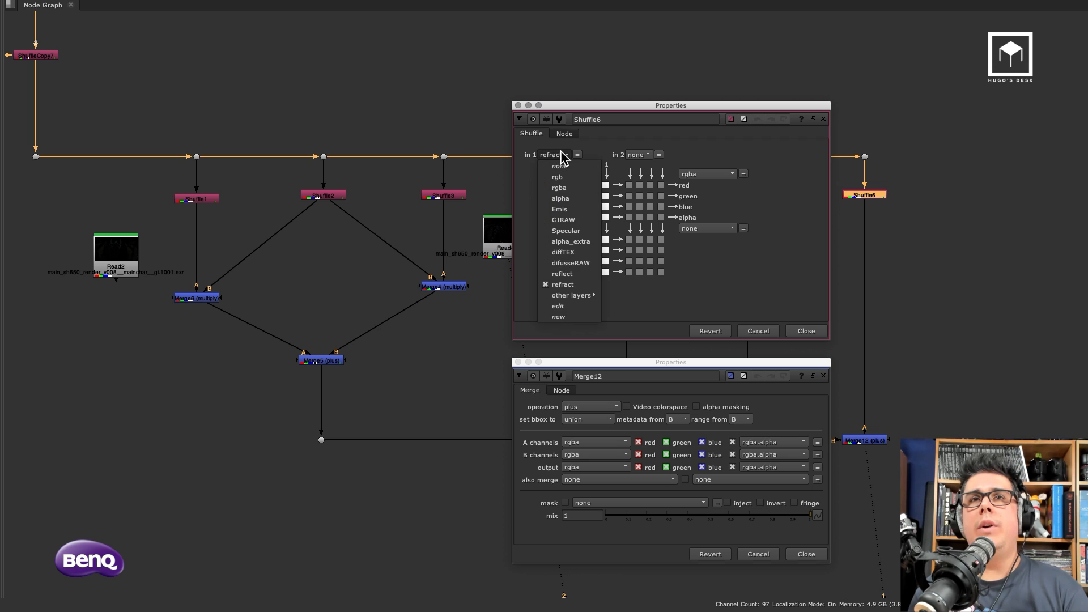
{"action": "left_click", "coordinate": [572, 244]}
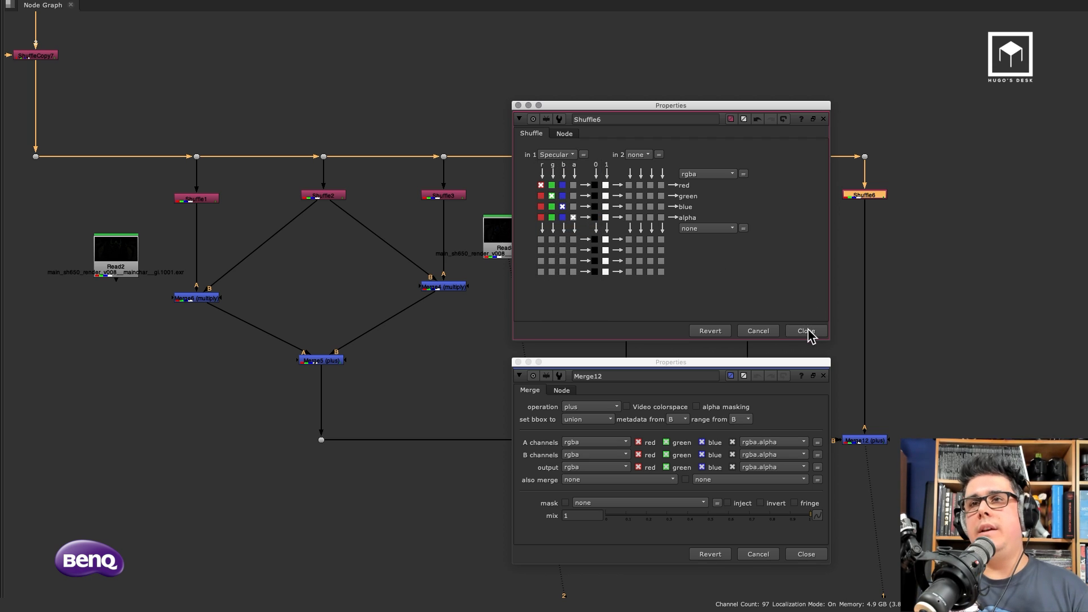
{"action": "left_click", "coordinate": [808, 329]}
{"action": "left_click", "coordinate": [824, 376]}
{"action": "left_click", "coordinate": [918, 366]}
Step: Duplicate the Specular Shuffle column with its Dot and Merge, and connect the copied Dot to the end of the Dot pipe
{"action": "middle_click_drag", "start_coordinate": [946, 197], "coordinate": [787, 179]}
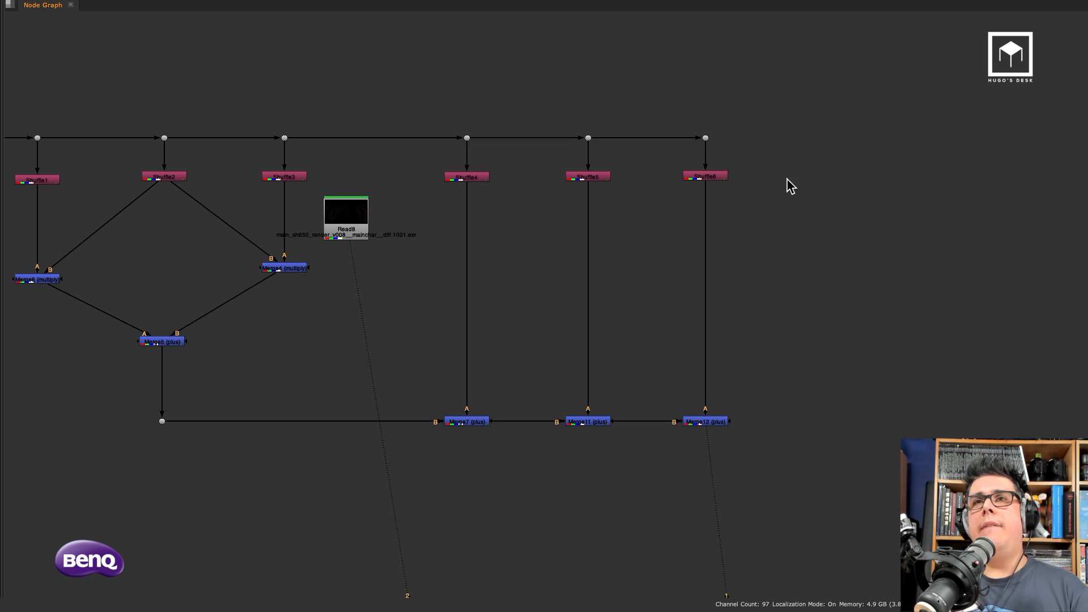
{"action": "left_click_drag", "start_coordinate": [801, 96], "coordinate": [638, 468]}
{"action": "key", "text": "super+c"}
{"action": "left_click", "coordinate": [824, 343]}
{"action": "key", "text": "super+v"}
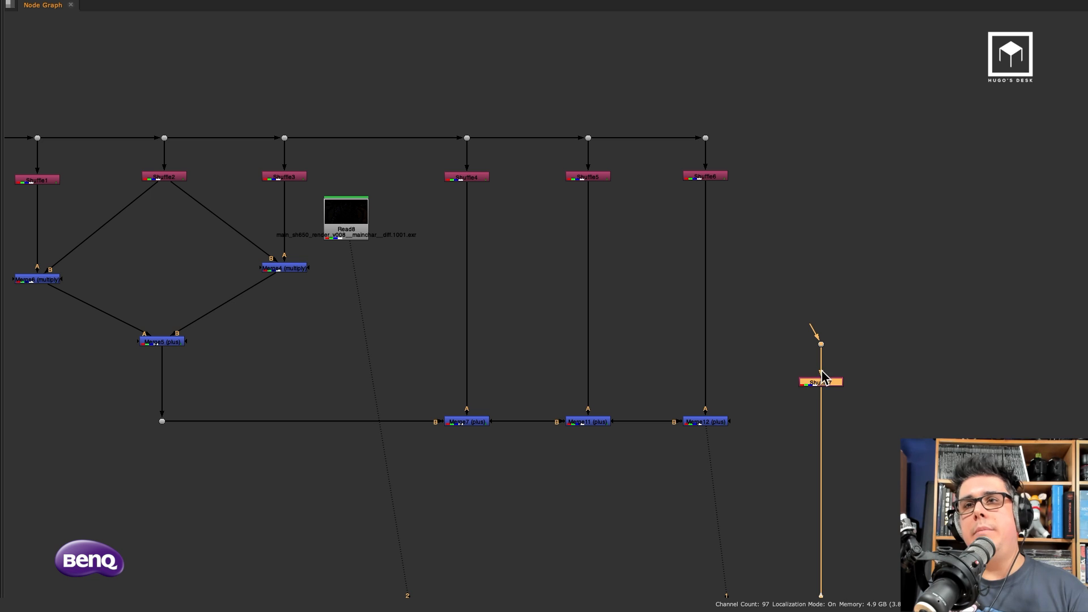
{"action": "left_click_drag", "start_coordinate": [824, 381], "coordinate": [824, 173]}
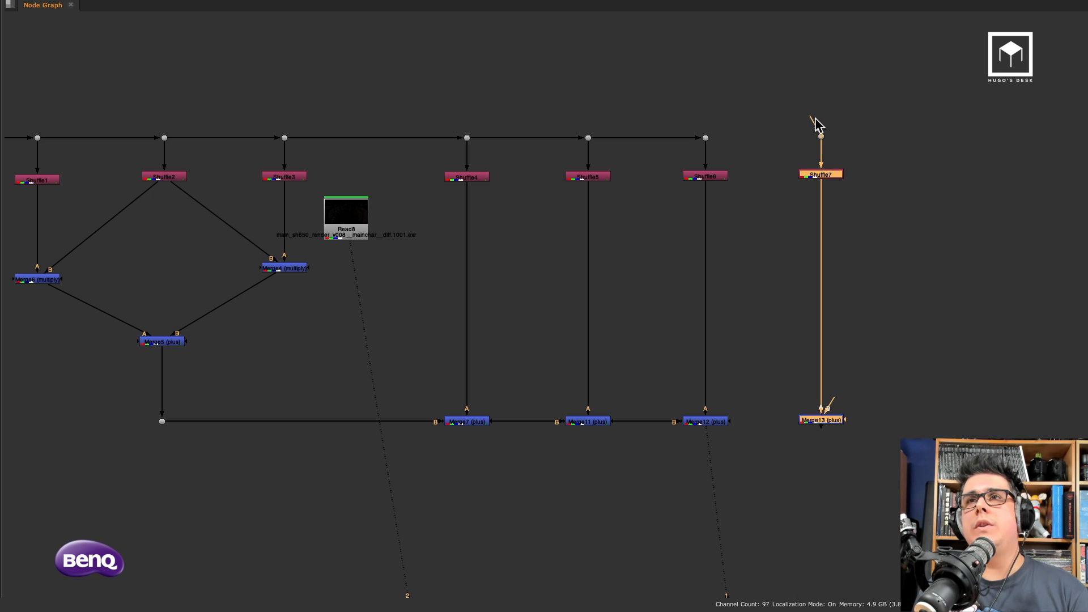
{"action": "left_click_drag", "start_coordinate": [818, 126], "coordinate": [706, 138]}
Step: View the copied Shuffle7 and set its input layer to Emis
{"action": "left_click", "coordinate": [828, 176]}
{"action": "key", "text": "1"}
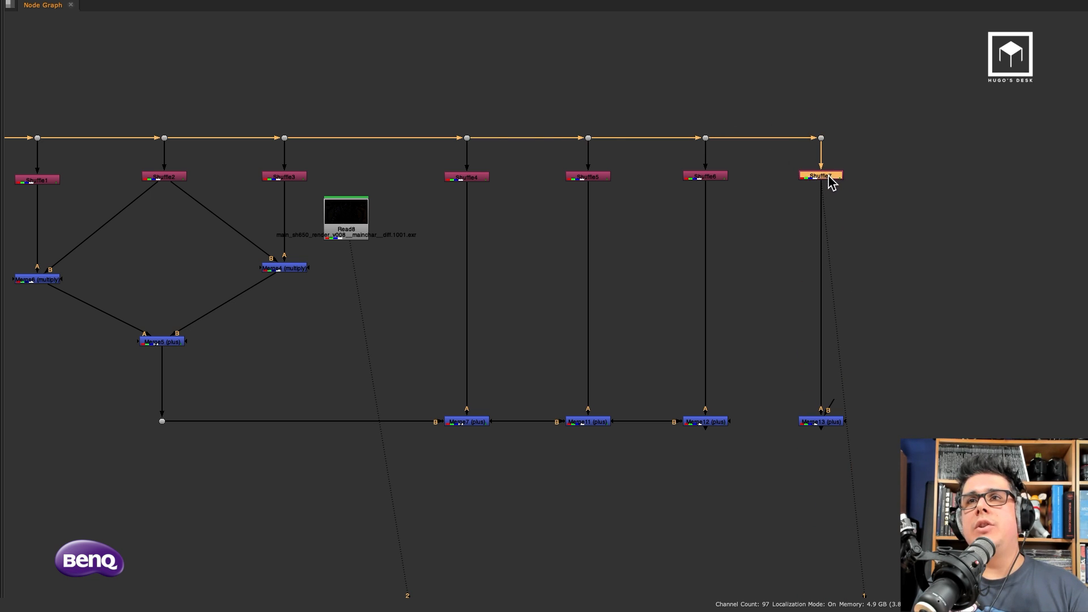
{"action": "double_click", "coordinate": [829, 176]}
{"action": "left_click", "coordinate": [527, 137]}
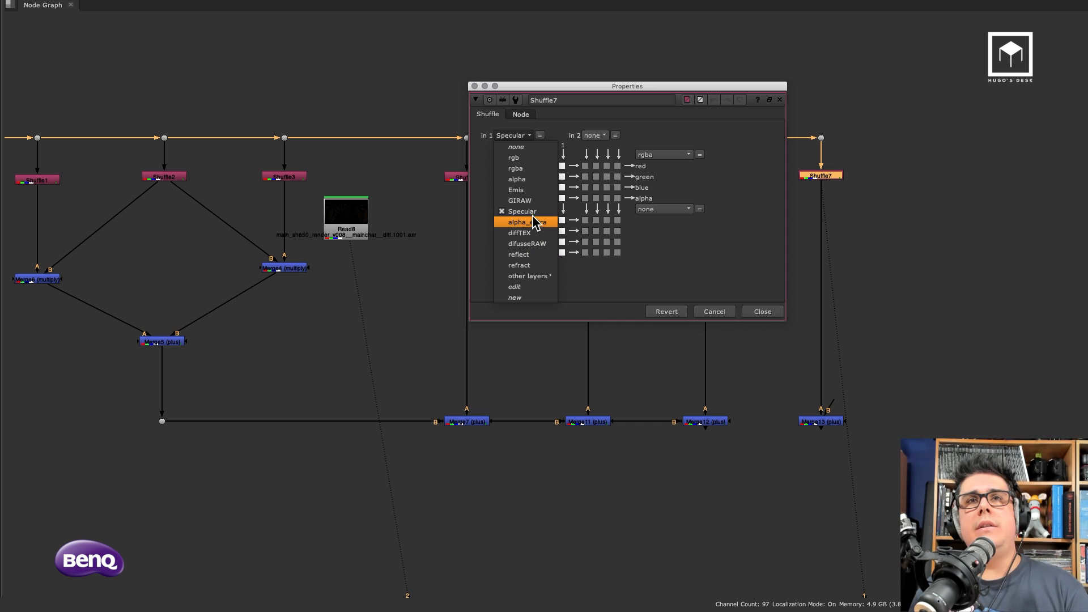
{"action": "left_click", "coordinate": [517, 189]}
{"action": "left_click", "coordinate": [768, 312]}
Step: Connect Merge13's B input to Merge12 and view the merged result in the Viewer
{"action": "left_click_drag", "start_coordinate": [833, 400], "coordinate": [717, 420]}
{"action": "left_click", "coordinate": [827, 422]}
{"action": "key", "text": "1"}
{"action": "left_click", "coordinate": [888, 358]}
{"action": "key", "text": "space"}
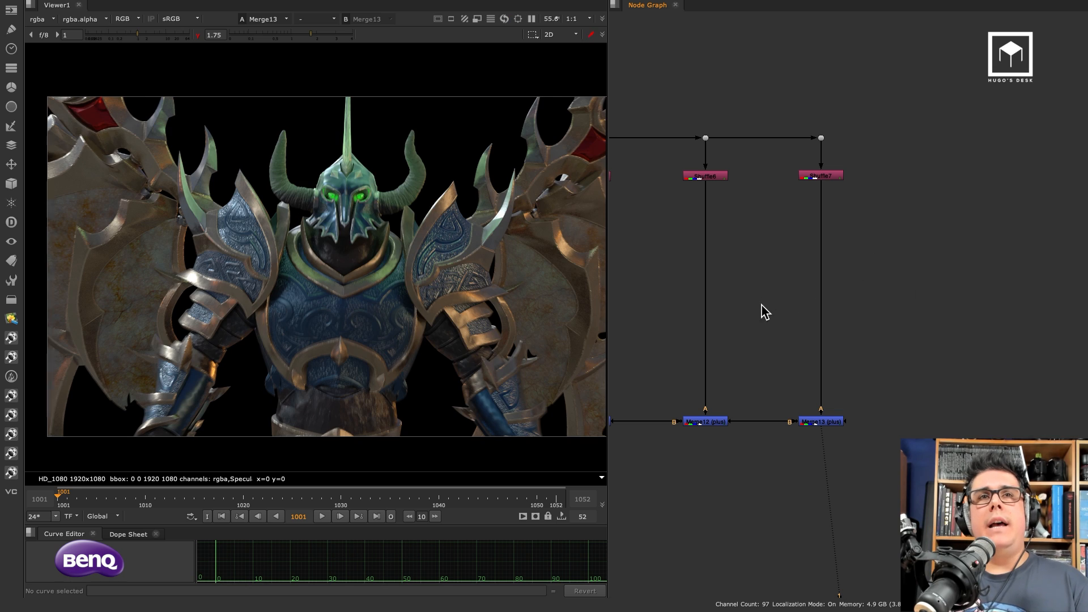
Step: Reset the Viewer's gamma to 1
{"action": "middle_click_drag", "start_coordinate": [735, 282], "coordinate": [893, 266]}
{"action": "scroll", "coordinate": [857, 274], "scroll_direction": "down", "scroll_amount": 3}
{"action": "left_click", "coordinate": [197, 35]}
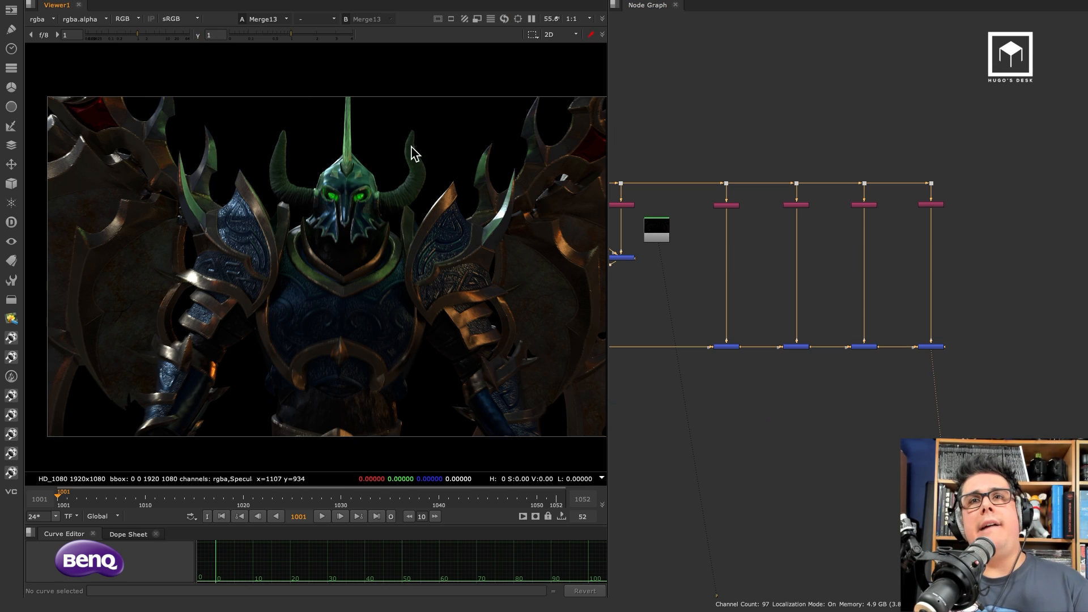
Step: View the diffTEX Shuffle2, the two multiply Merges and the plus Merge that combines them, one after another
{"action": "middle_click_drag", "start_coordinate": [731, 271], "coordinate": [850, 269]}
{"action": "left_click", "coordinate": [671, 203]}
{"action": "key", "text": "1"}
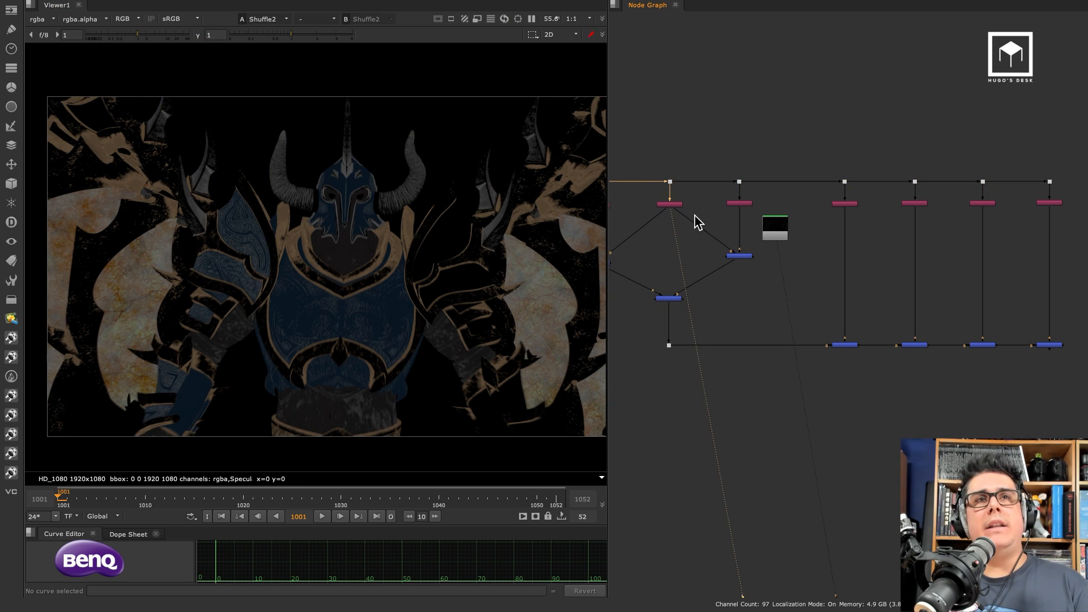
{"action": "middle_click_drag", "start_coordinate": [697, 221], "coordinate": [771, 212]}
{"action": "left_click", "coordinate": [668, 237]}
{"action": "key", "text": "1"}
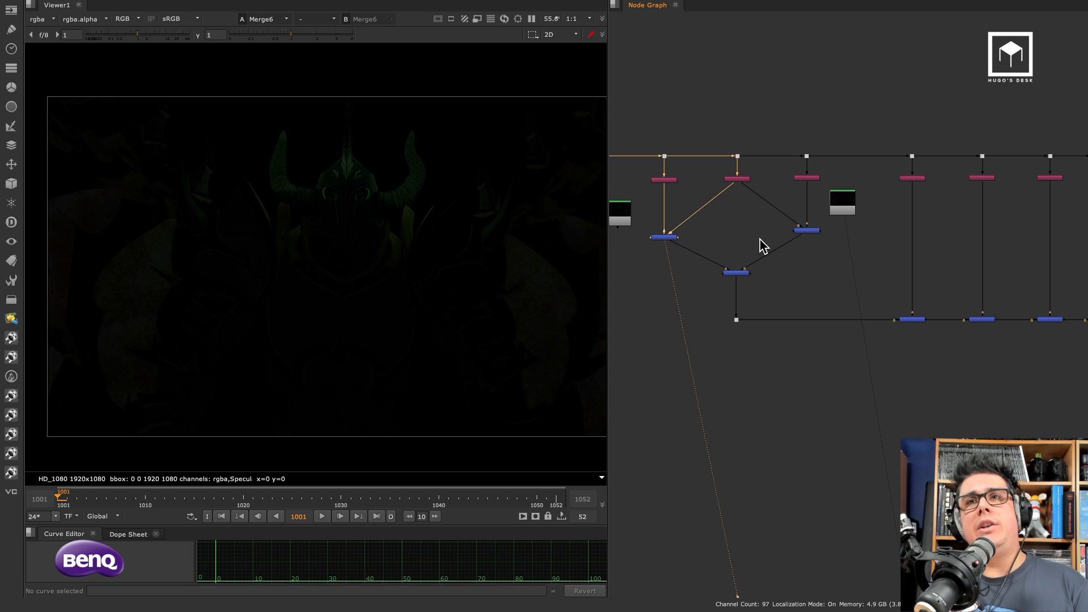
{"action": "left_click", "coordinate": [805, 231]}
{"action": "key", "text": "1"}
{"action": "left_click", "coordinate": [739, 274]}
{"action": "key", "text": "1"}
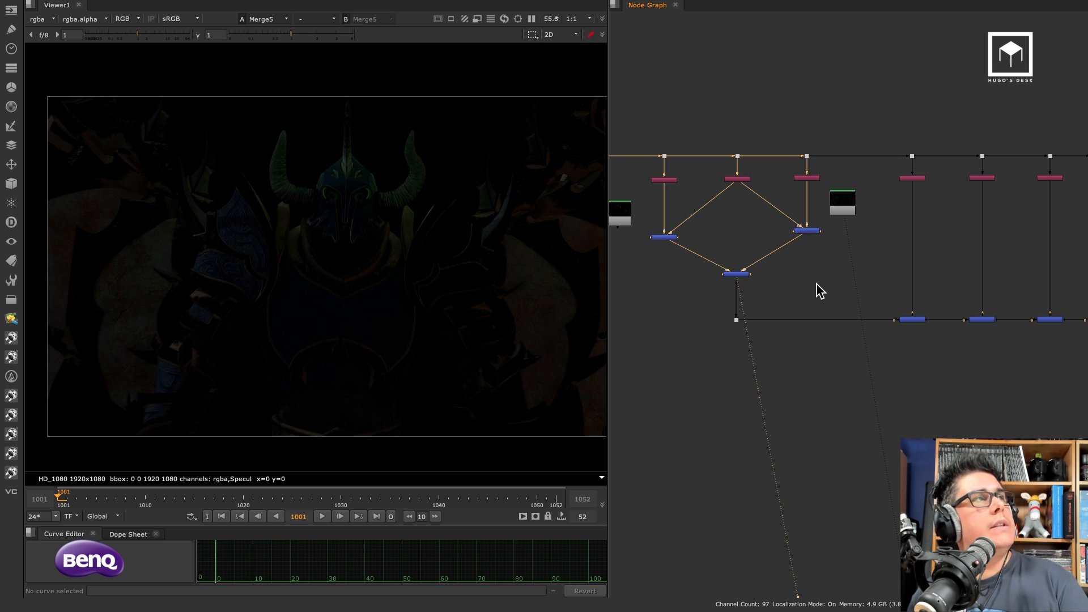
Step: View Merge7 and Merge11 in turn, and check the input layers of Shuffle4 and Shuffle5
{"action": "middle_click_drag", "start_coordinate": [820, 291], "coordinate": [768, 282]}
{"action": "left_click_drag", "start_coordinate": [877, 297], "coordinate": [816, 356]}
{"action": "key", "text": "1"}
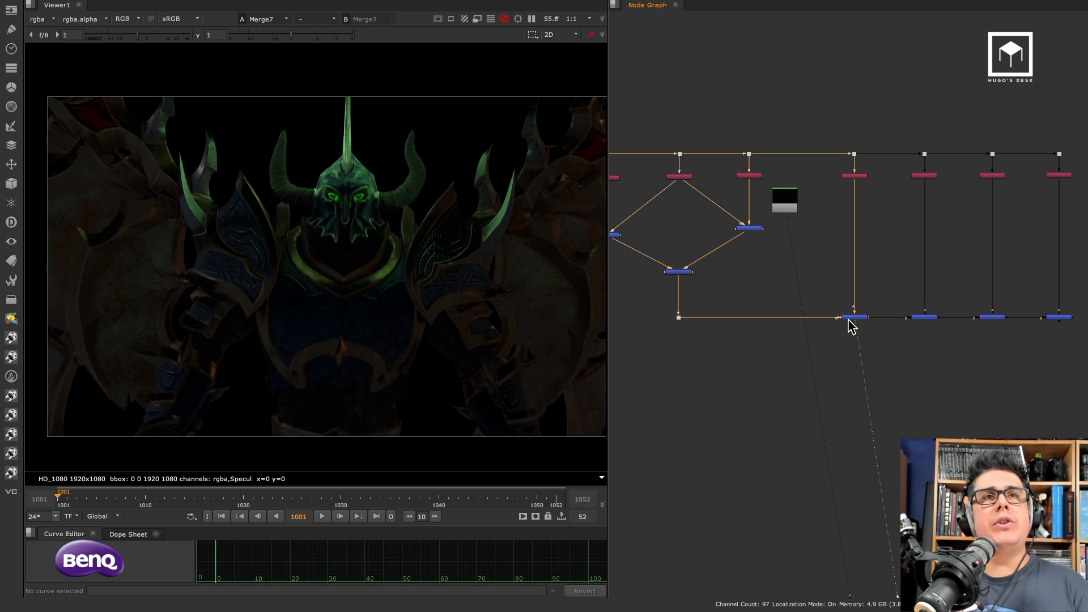
{"action": "middle_click_drag", "start_coordinate": [886, 271], "coordinate": [783, 270]}
{"action": "left_click_drag", "start_coordinate": [862, 286], "coordinate": [795, 333]}
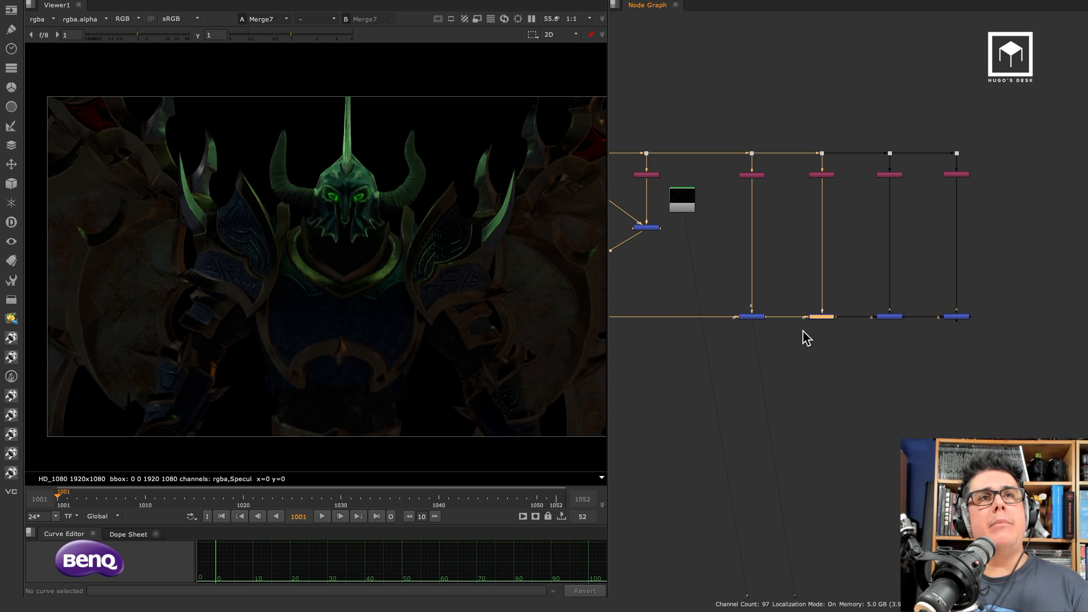
{"action": "middle_click_drag", "start_coordinate": [858, 280], "coordinate": [783, 276]}
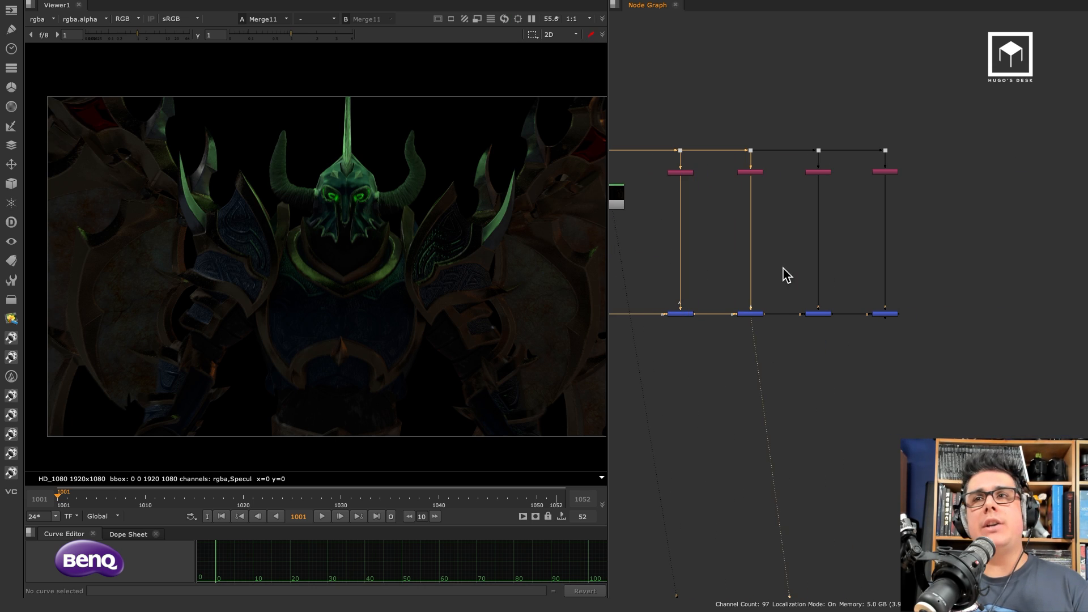
{"action": "double_click", "coordinate": [681, 174]}
{"action": "left_click", "coordinate": [716, 403]}
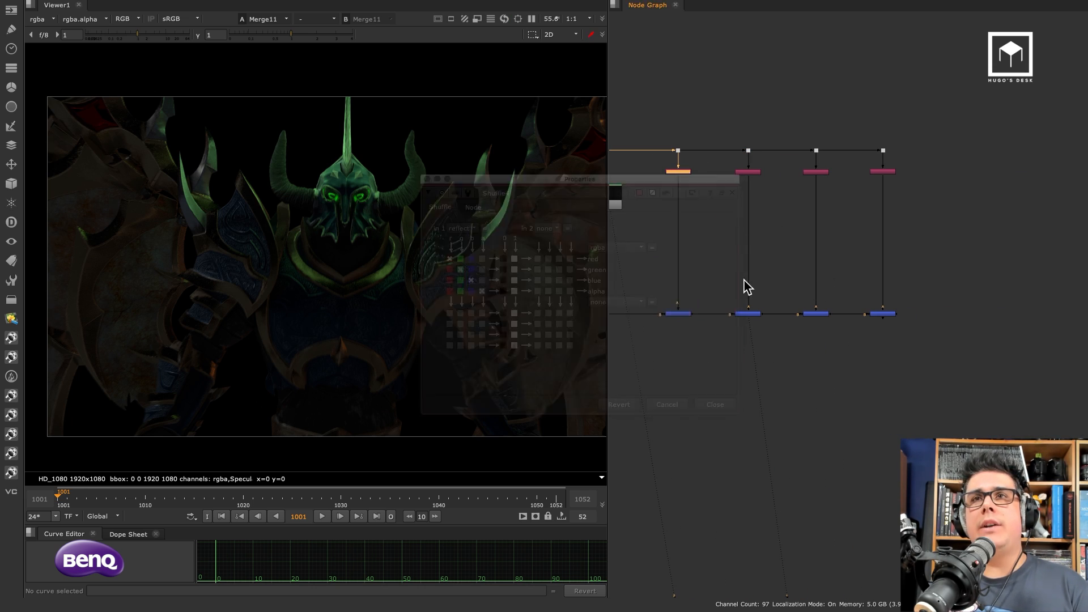
{"action": "double_click", "coordinate": [747, 172]}
Step: View Merge12, check Shuffle6's input layer, and view Merge13
{"action": "left_click", "coordinate": [816, 313]}
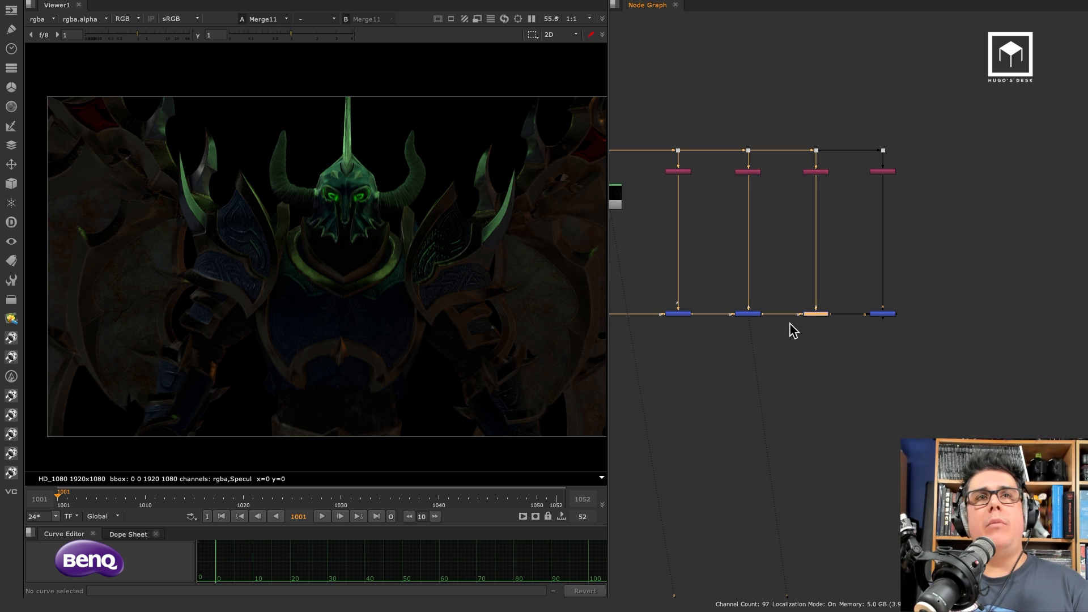
{"action": "key", "text": "1"}
{"action": "double_click", "coordinate": [816, 171]}
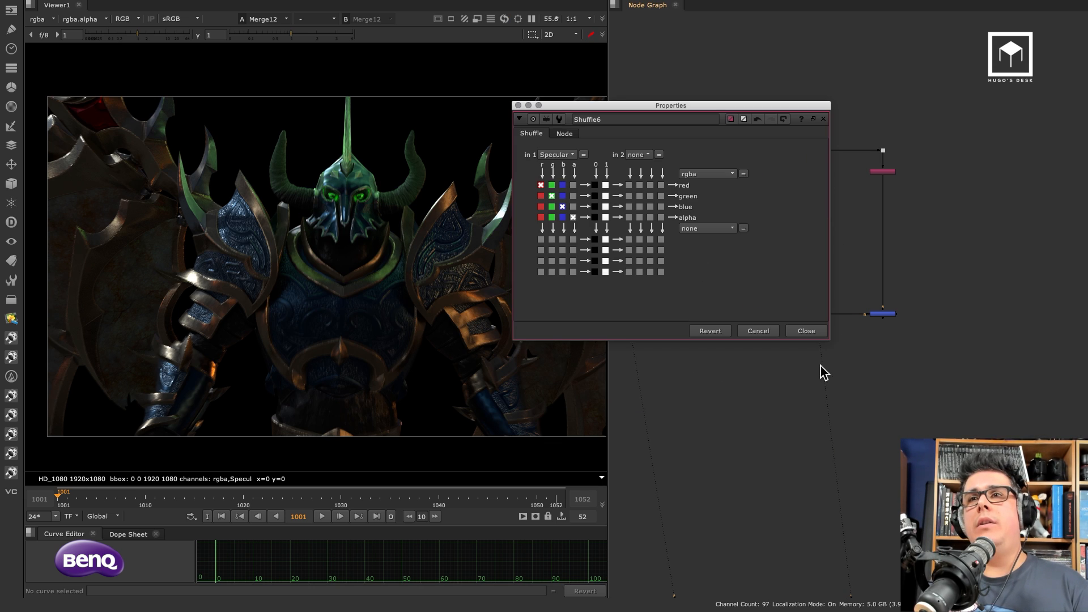
{"action": "left_click", "coordinate": [812, 329]}
{"action": "left_click", "coordinate": [883, 314]}
{"action": "key", "text": "1"}
{"action": "left_click", "coordinate": [901, 231]}
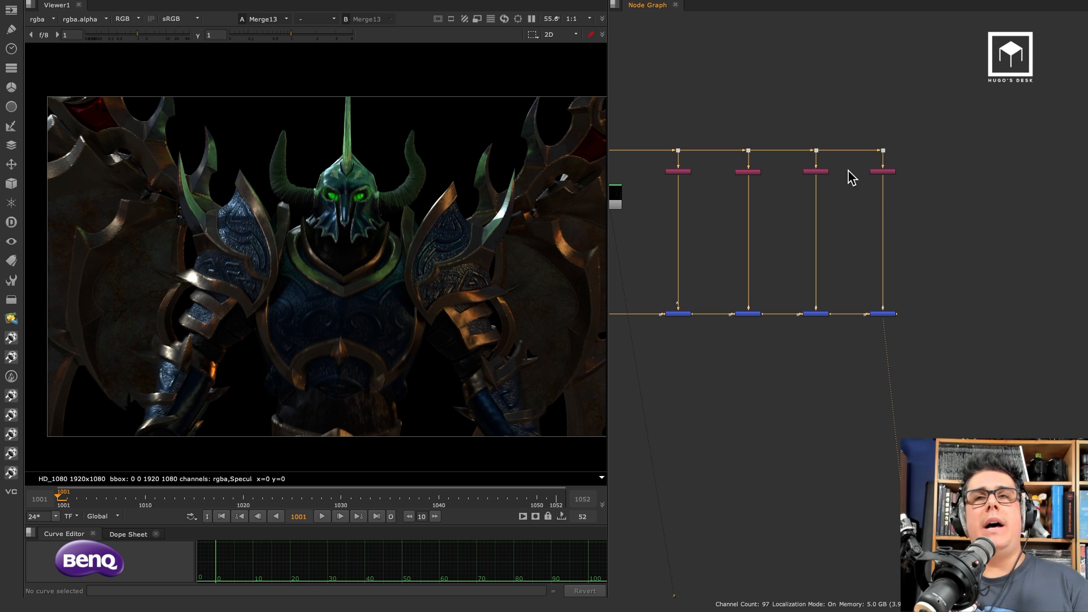
Step: Review the reflect and refract Shuffles' input layers once more and select Shuffle7
{"action": "double_click", "coordinate": [678, 171]}
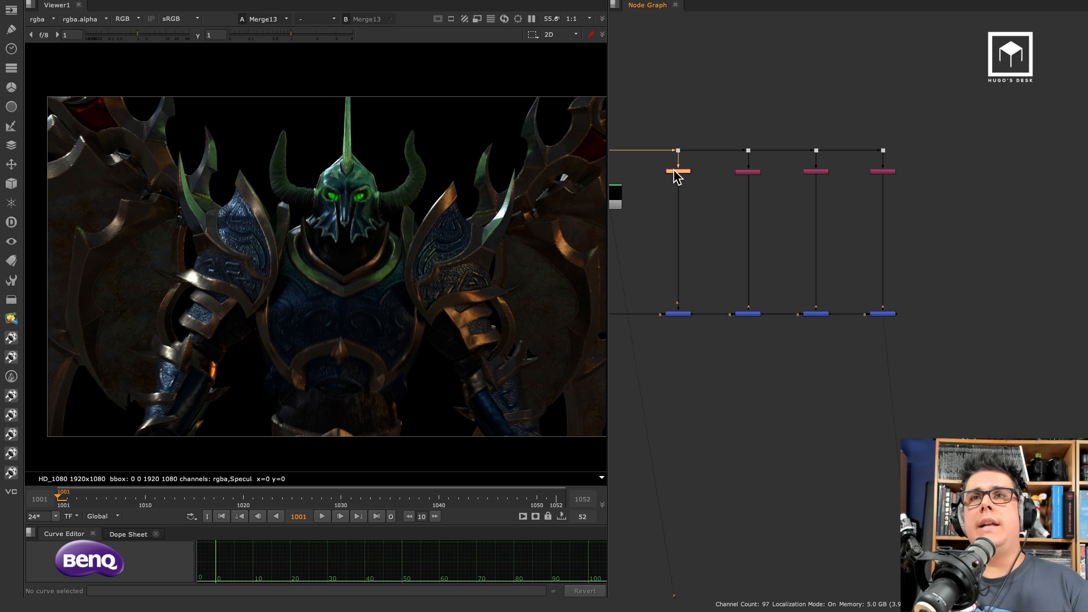
{"action": "left_click", "coordinate": [756, 172]}
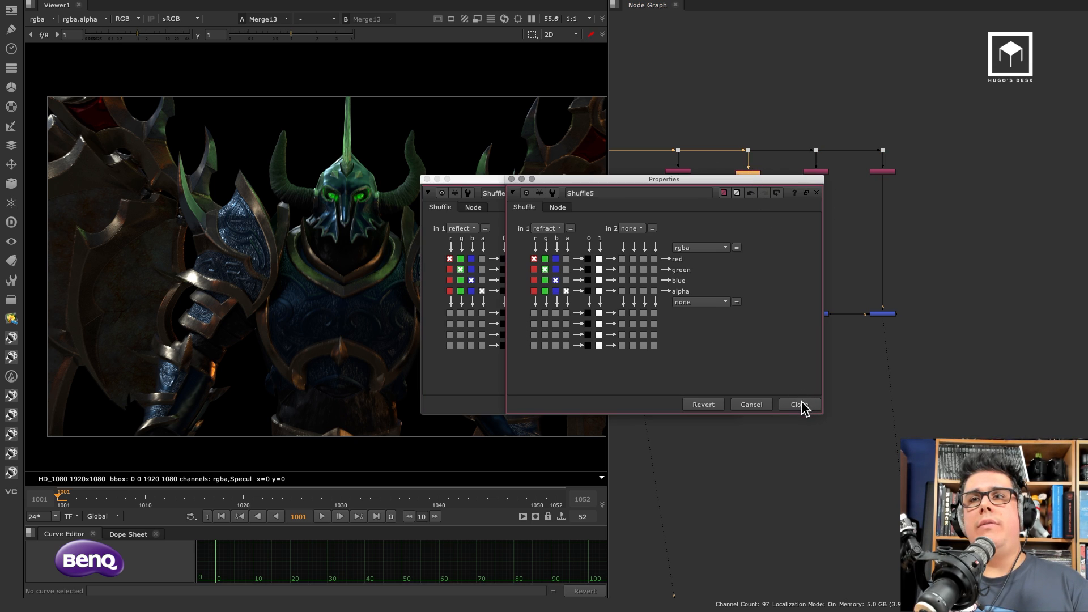
{"action": "left_click", "coordinate": [731, 405]}
{"action": "left_click", "coordinate": [884, 173]}
Step: View the original beauty Read node at the head of the ShuffleCopy stack
{"action": "scroll", "coordinate": [828, 212], "scroll_direction": "down", "scroll_amount": 3}
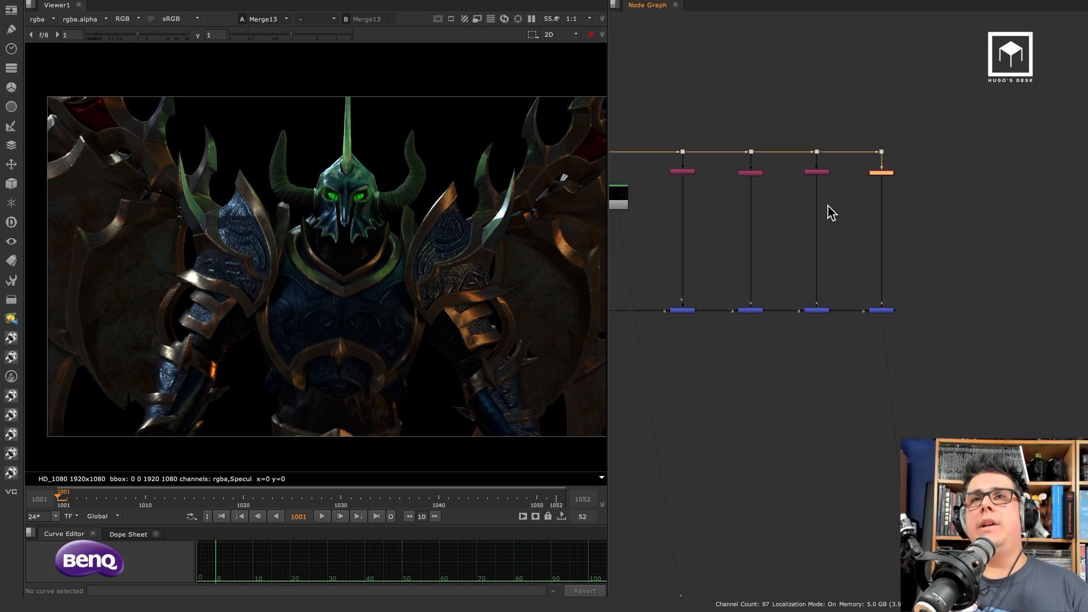
{"action": "middle_click_drag", "start_coordinate": [870, 278], "coordinate": [991, 369]}
{"action": "middle_click_drag", "start_coordinate": [827, 285], "coordinate": [878, 420]}
{"action": "left_click", "coordinate": [707, 154]}
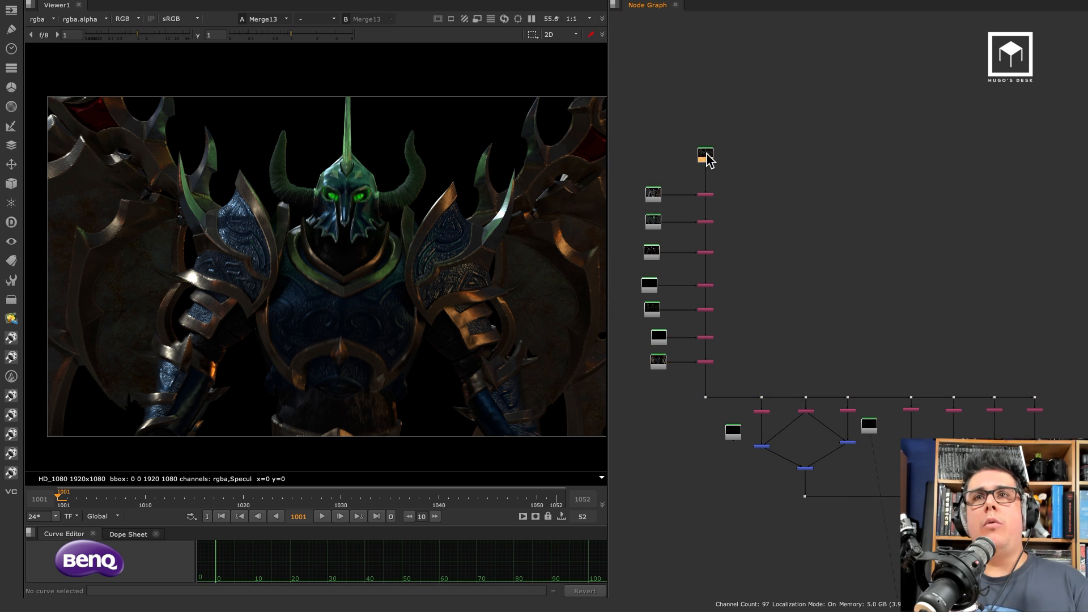
{"action": "key", "text": "1"}
{"action": "left_click", "coordinate": [797, 268]}
{"action": "middle_click_drag", "start_coordinate": [849, 295], "coordinate": [796, 221]}
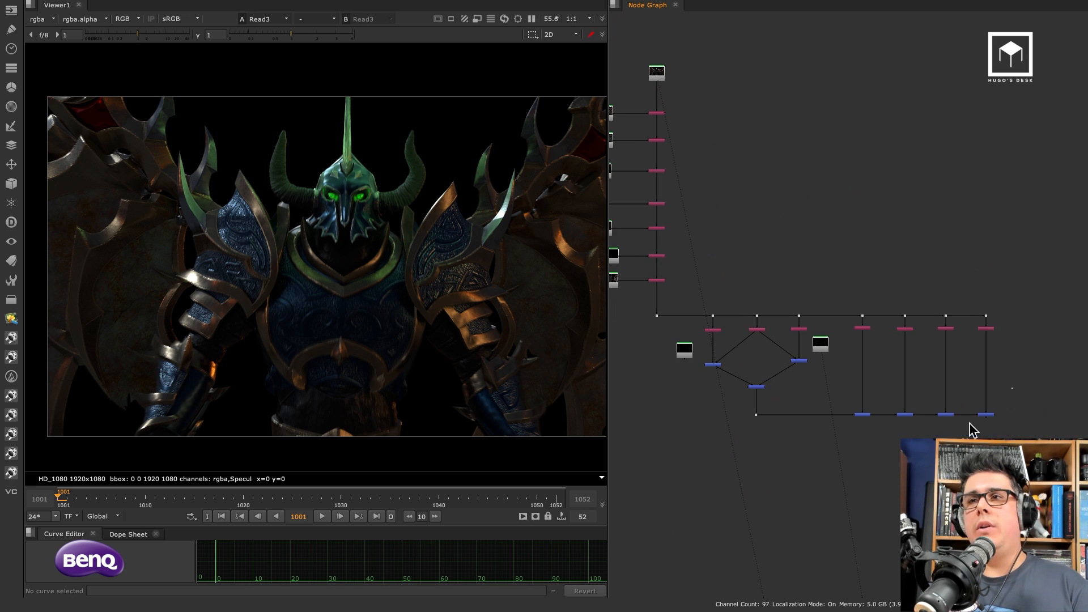
Step: Compare the rebuilt beauty from Merge13 with the original Read3 render by switching between them in the Viewer
{"action": "left_click", "coordinate": [986, 415]}
{"action": "key", "text": "1"}
{"action": "key", "text": "1"}
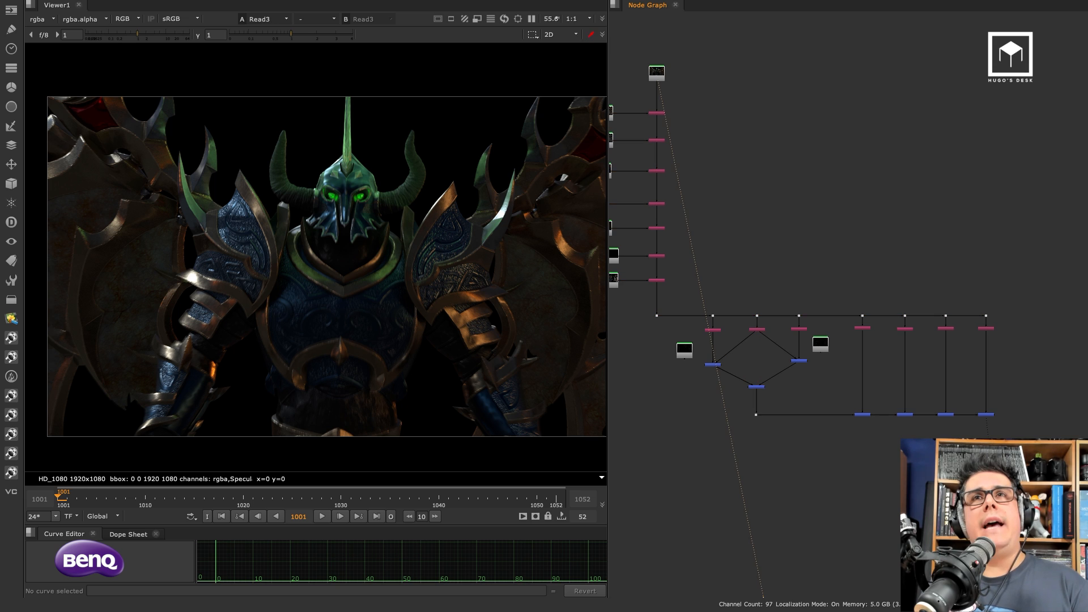
{"action": "key", "text": "2"}
{"action": "key", "text": "1"}
{"action": "key", "text": "2"}
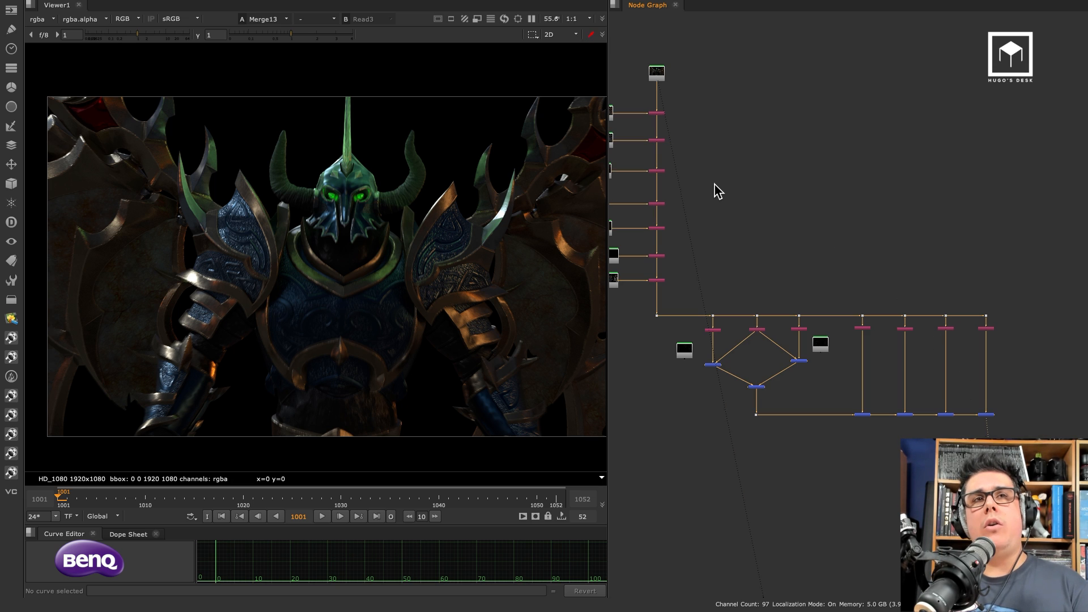
Step: Switch the Viewer between the Merge13 rebuild and Read3 once more, ending on the Read3 render
{"action": "key", "text": "1"}
{"action": "key", "text": "2"}
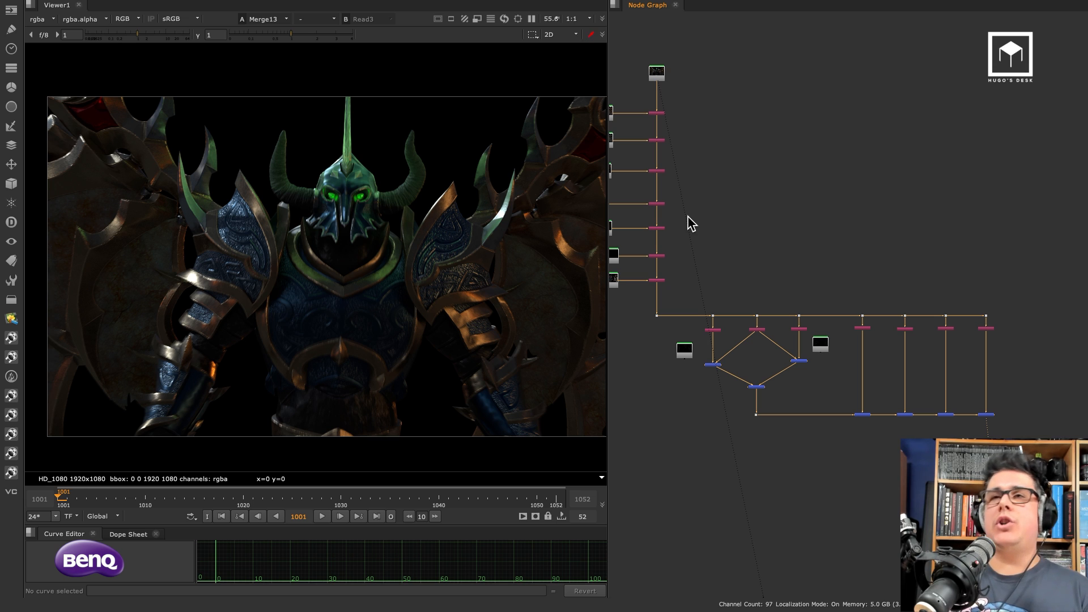
{"action": "key", "text": "1"}
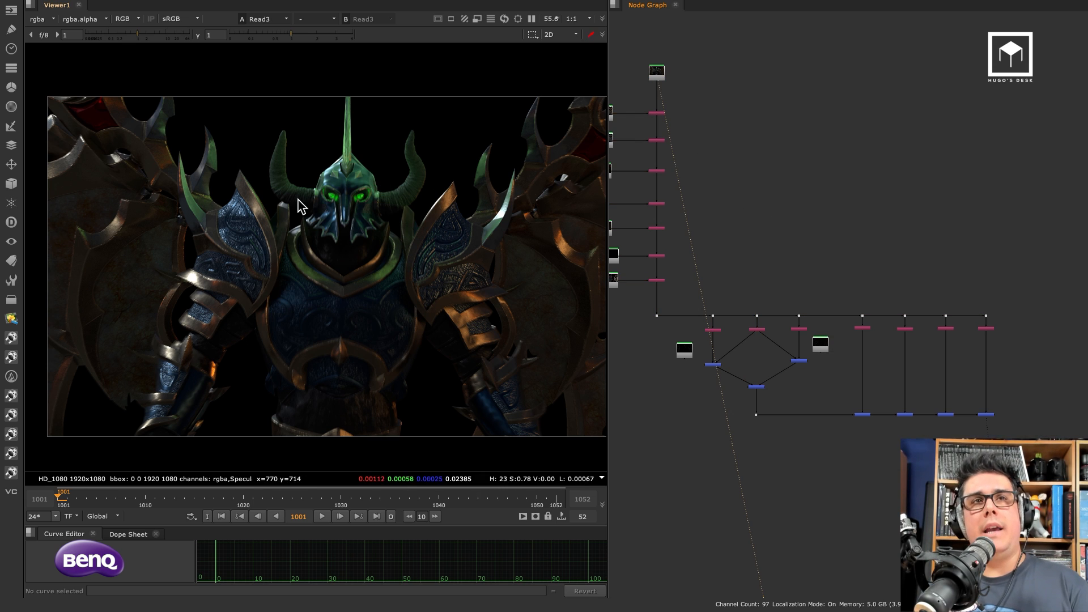
Step: Select Shuffle4 in the row of added passes and view its output
{"action": "key", "text": "space"}
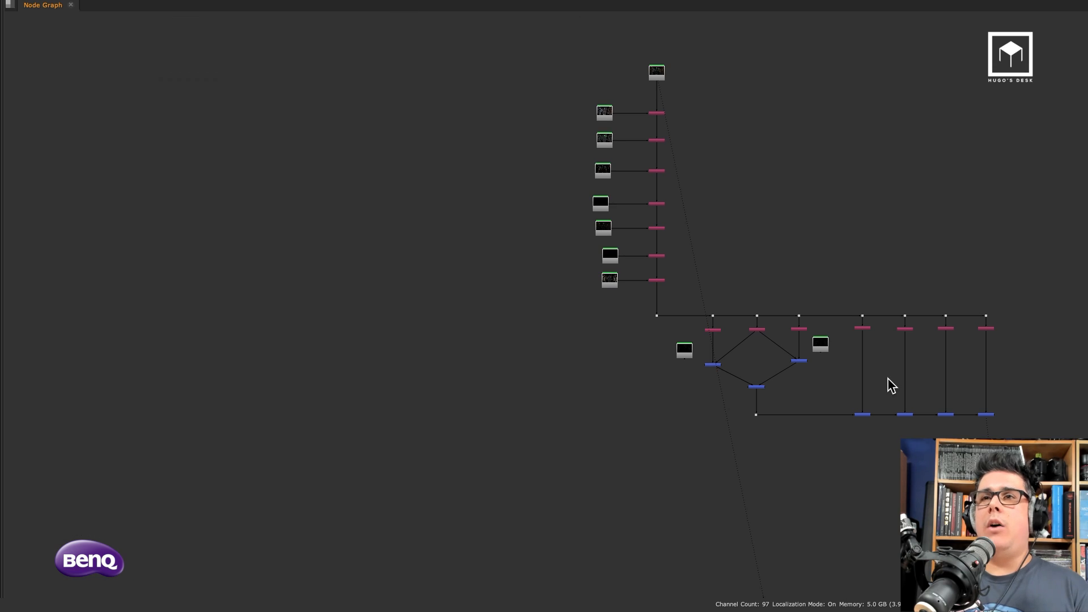
{"action": "middle_click_drag", "start_coordinate": [889, 383], "coordinate": [597, 309]}
{"action": "scroll", "coordinate": [606, 301], "scroll_direction": "up", "scroll_amount": 4}
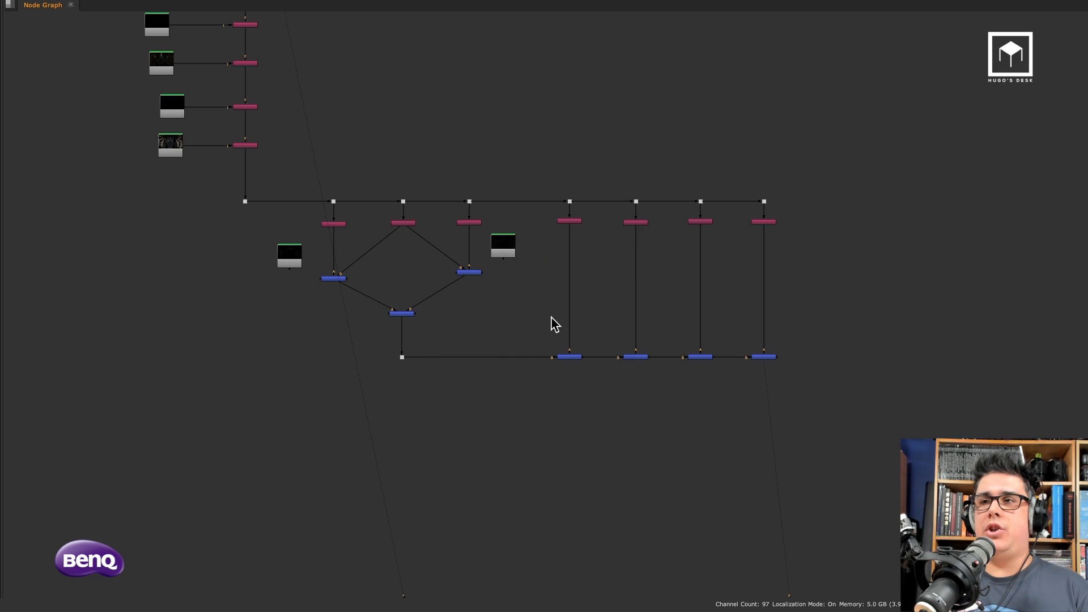
{"action": "scroll", "coordinate": [624, 290], "scroll_direction": "up", "scroll_amount": 3}
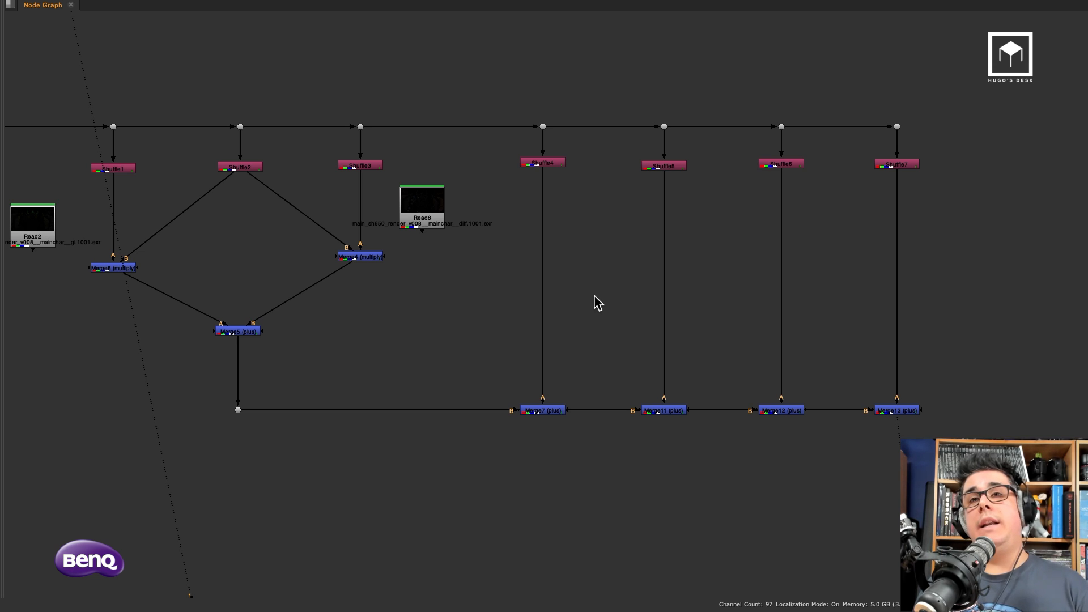
{"action": "left_click", "coordinate": [558, 165]}
{"action": "key", "text": "space"}
{"action": "middle_click_drag", "start_coordinate": [744, 255], "coordinate": [909, 253]}
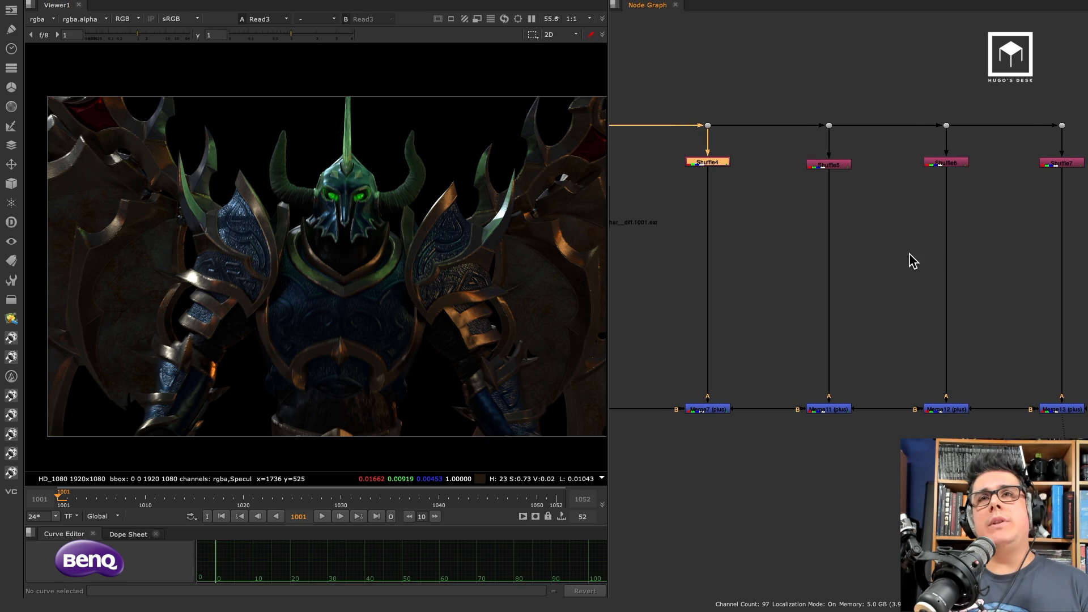
{"action": "left_click", "coordinate": [729, 169]}
{"action": "key", "text": "1"}
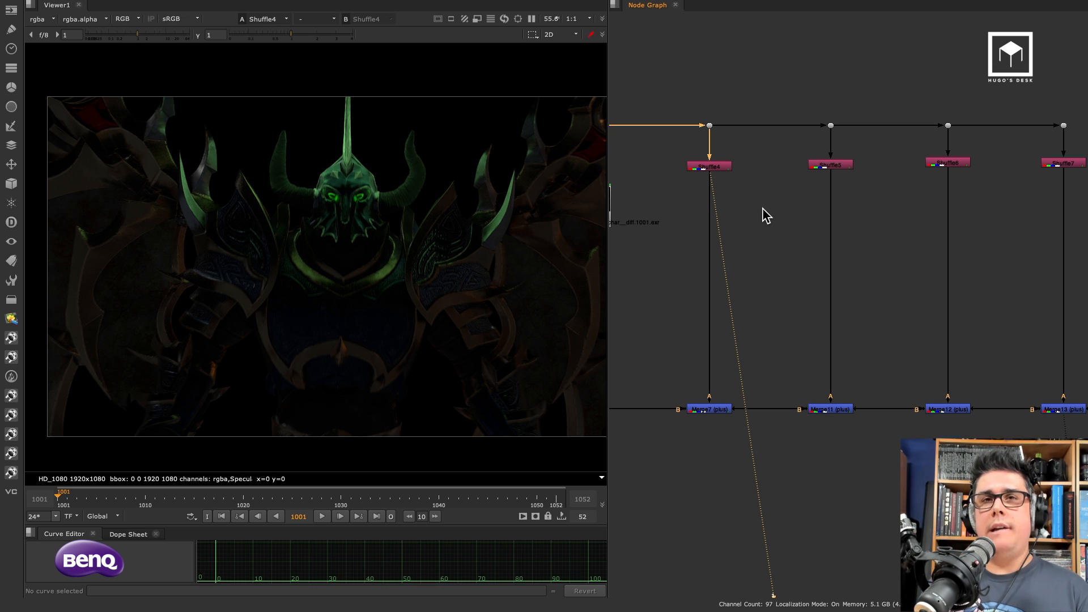
Step: View the Shuffle6 pass and clear the node selection
{"action": "left_click", "coordinate": [943, 163]}
{"action": "key", "text": "1"}
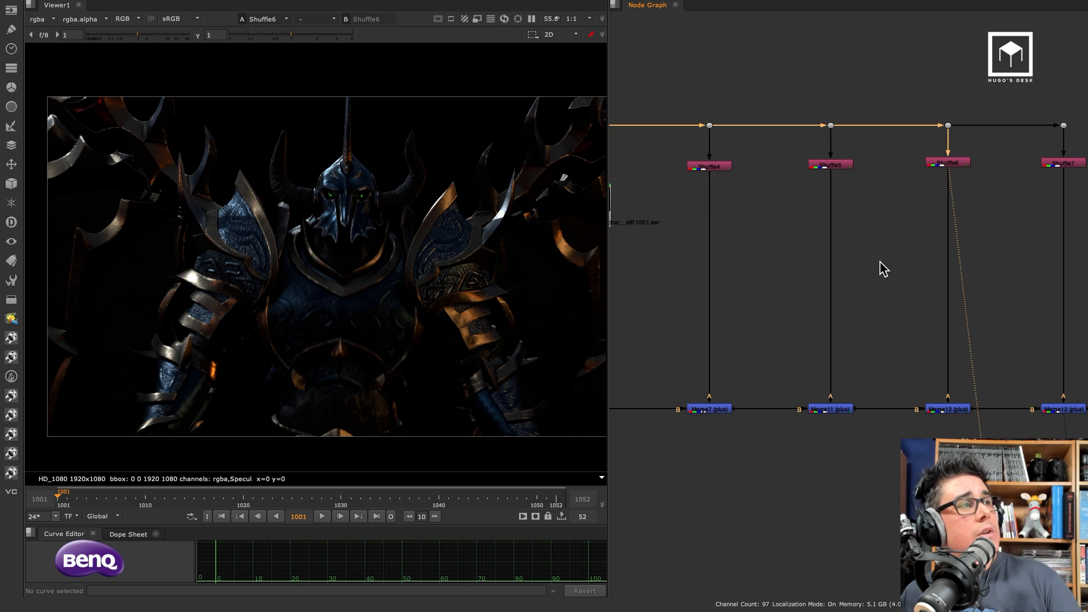
{"action": "left_click", "coordinate": [915, 281]}
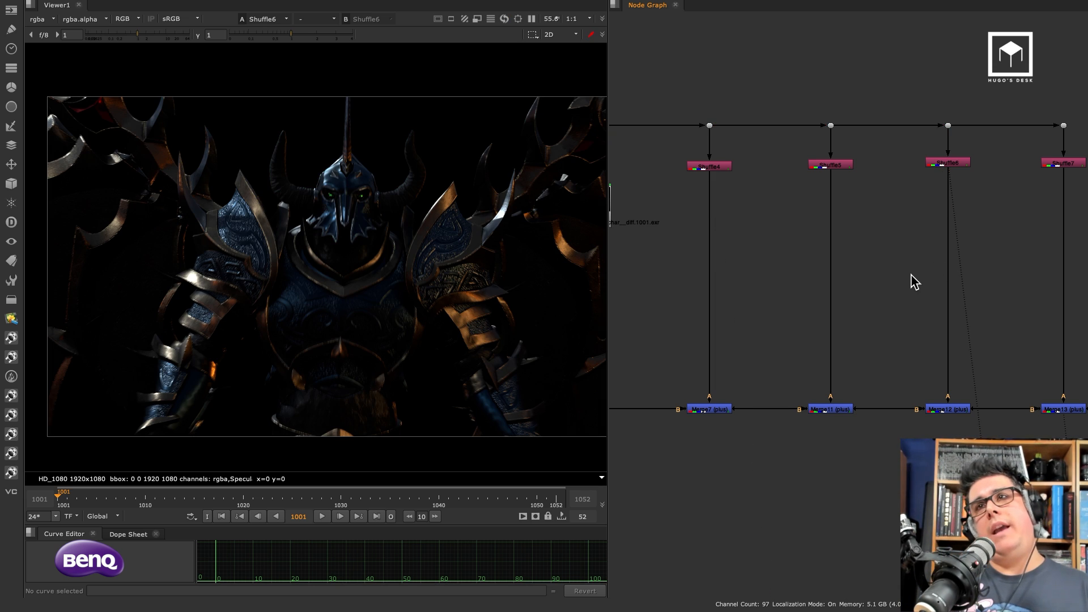
Step: Widen the Node Graph pane so the whole Shuffle and Merge tree fits beside the Viewer
{"action": "scroll", "coordinate": [875, 263], "scroll_direction": "down", "scroll_amount": 2}
{"action": "middle_click_drag", "start_coordinate": [870, 269], "coordinate": [922, 276]}
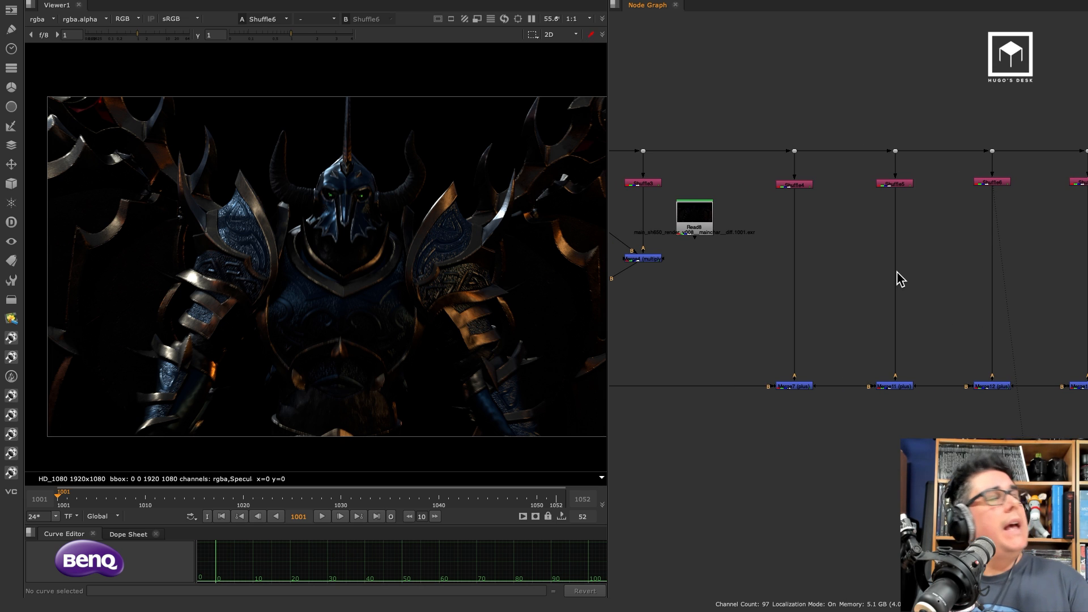
{"action": "scroll", "coordinate": [822, 279], "scroll_direction": "down", "scroll_amount": 2}
{"action": "middle_click_drag", "start_coordinate": [781, 282], "coordinate": [799, 313]}
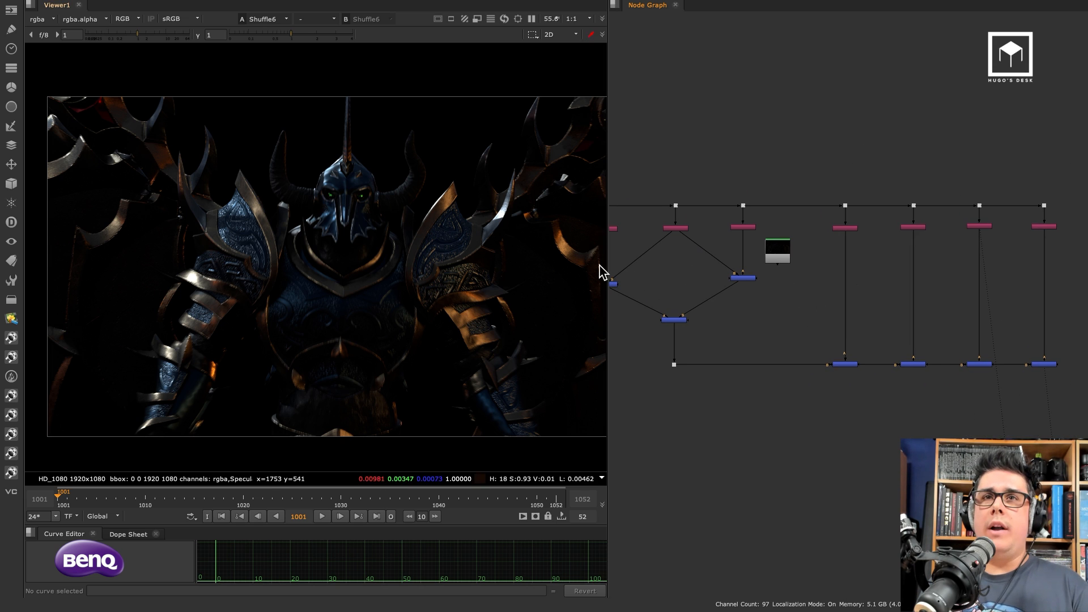
{"action": "left_click_drag", "start_coordinate": [607, 258], "coordinate": [532, 259]}
{"action": "middle_click_drag", "start_coordinate": [712, 311], "coordinate": [801, 301]}
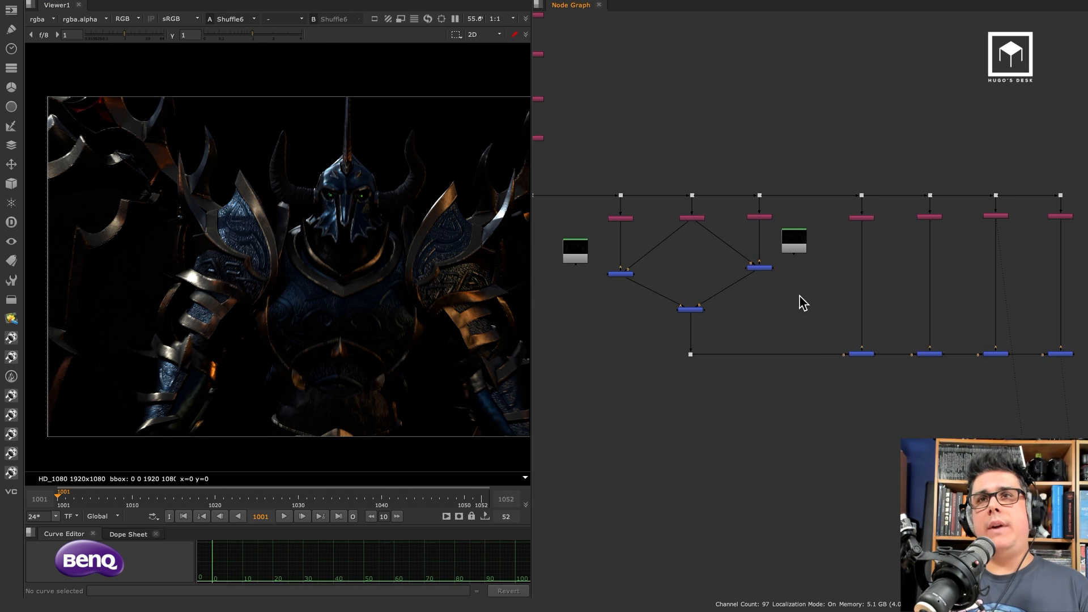
Step: Open comp version v016 of shot sh650 through opi - Open Scene, with Clear before loading turned off
{"action": "key", "text": "ctrl+o"}
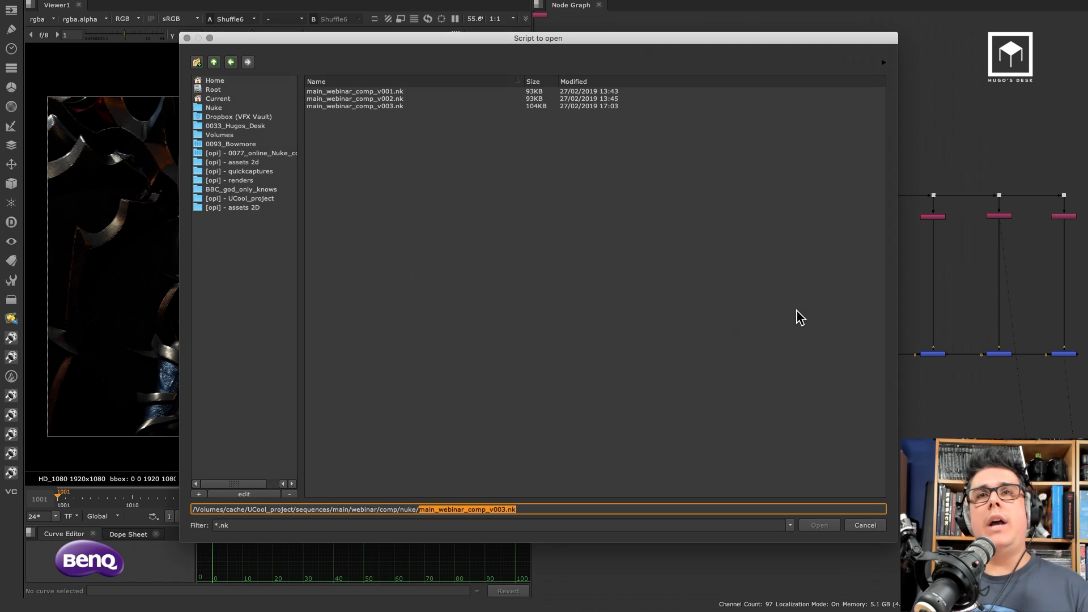
{"action": "left_click", "coordinate": [862, 525]}
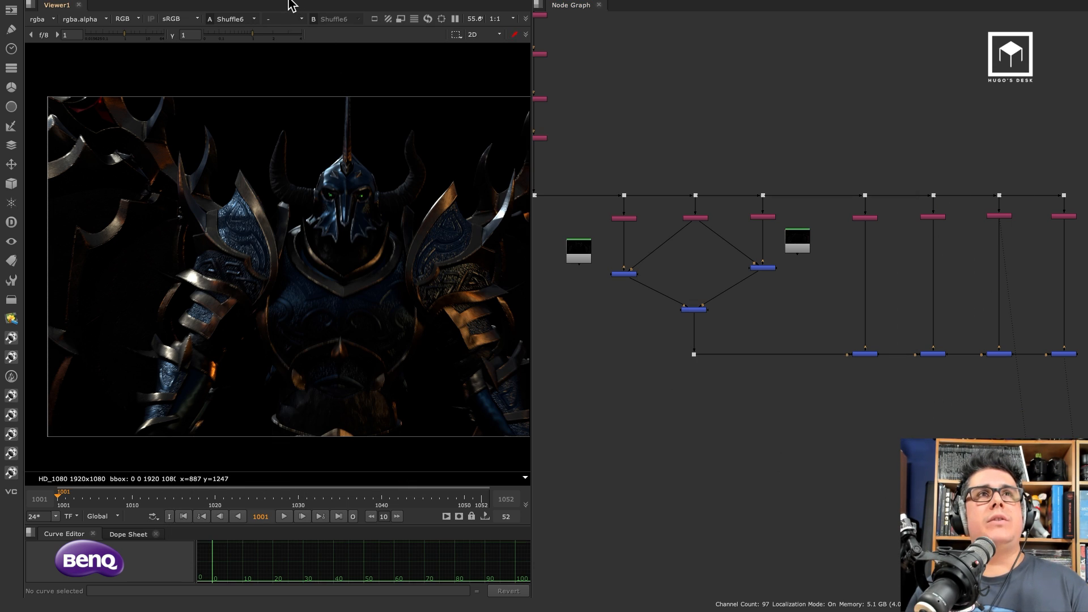
{"action": "mouse_move", "coordinate": [292, 3]}
{"action": "left_click", "coordinate": [379, 4]}
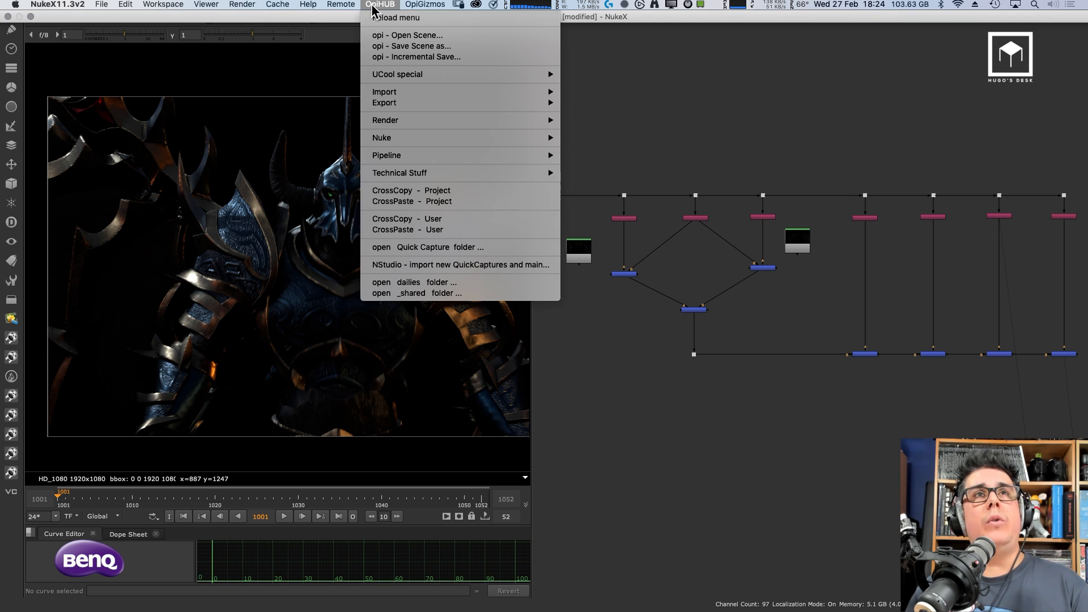
{"action": "left_click", "coordinate": [404, 36]}
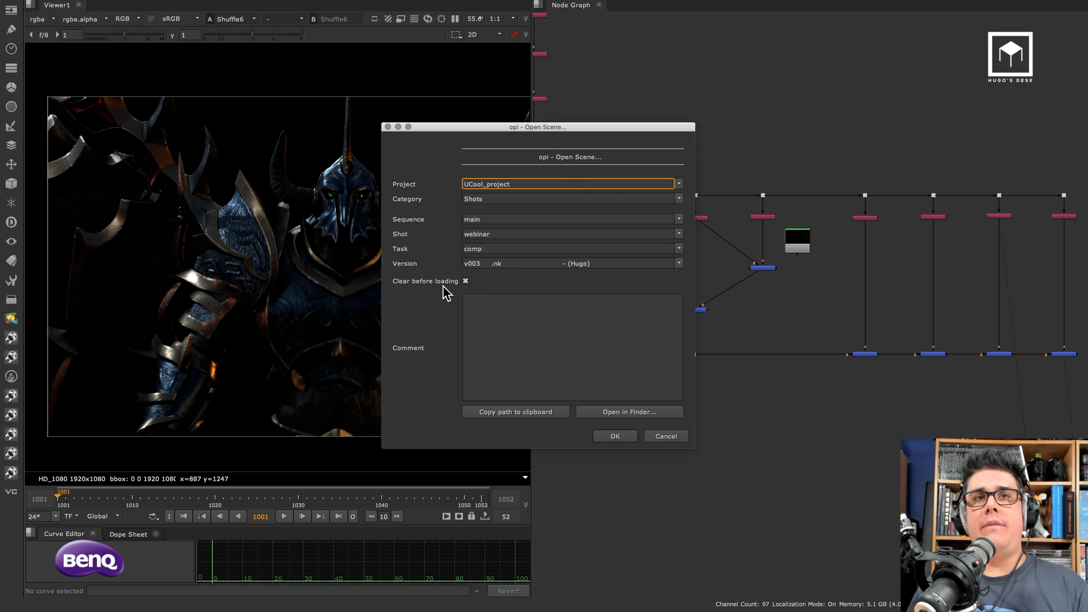
{"action": "left_click", "coordinate": [465, 281]}
{"action": "left_click", "coordinate": [676, 236]}
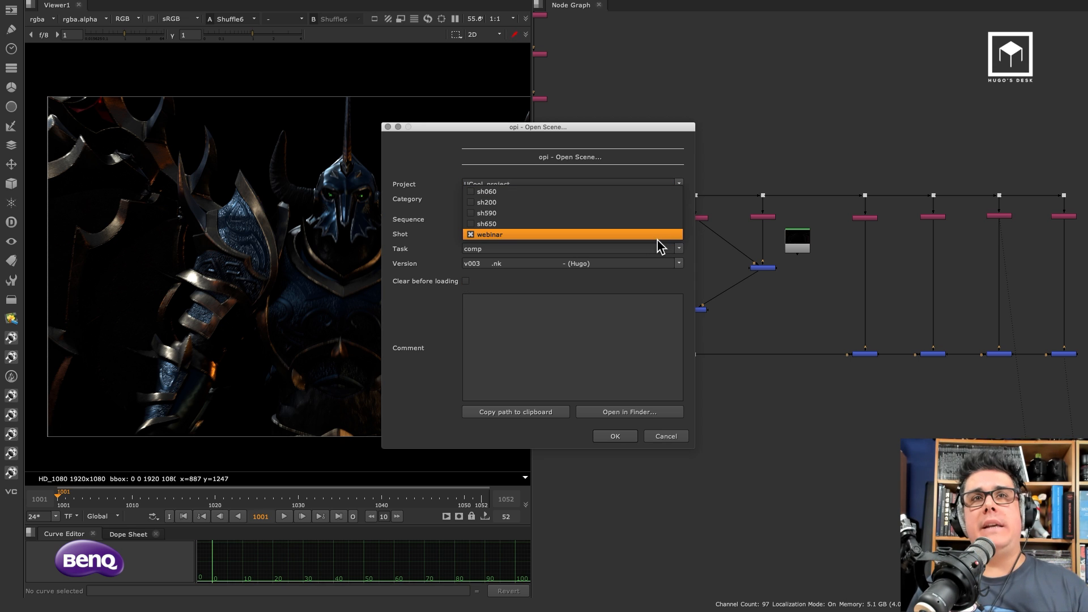
{"action": "left_click", "coordinate": [644, 223]}
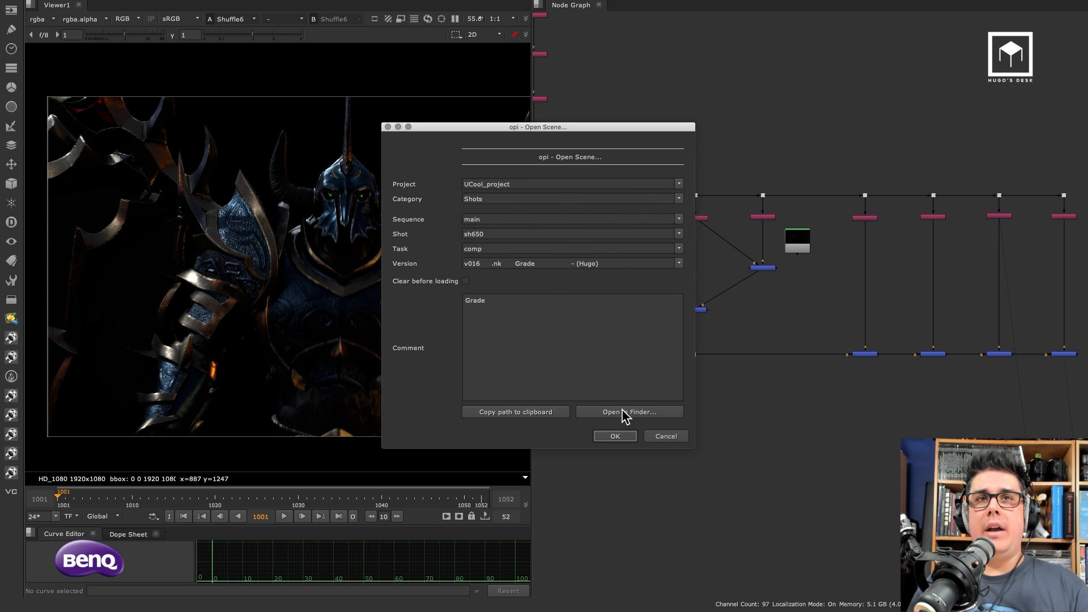
{"action": "left_click", "coordinate": [625, 436]}
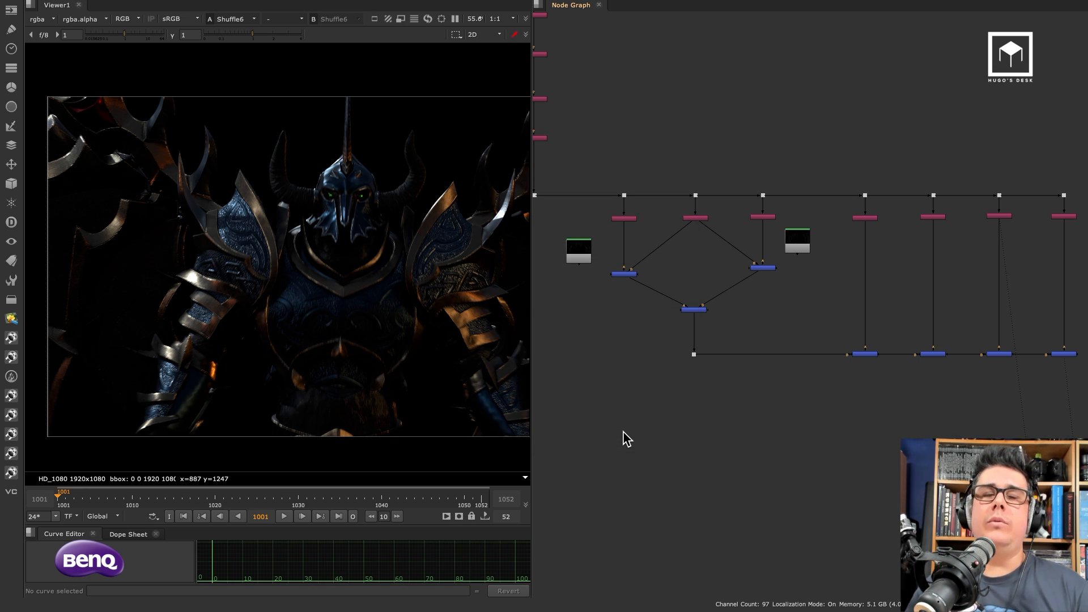
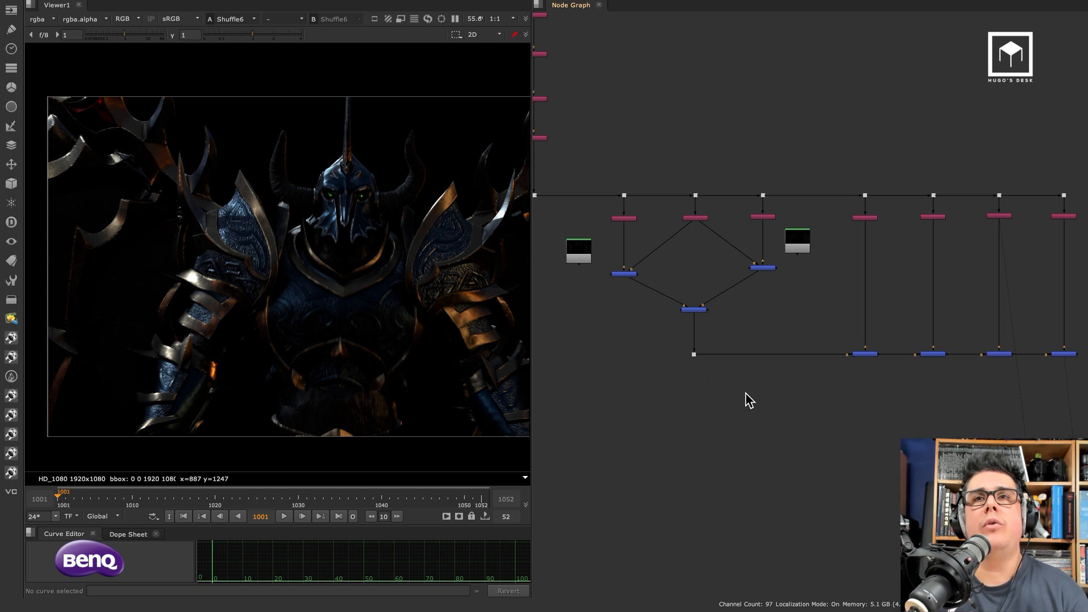
Step: Switch to the Nuke session with main_sh650_comp_v016.nk and make its window fullscreen
{"action": "middle_click_drag", "start_coordinate": [746, 400], "coordinate": [689, 382]}
{"action": "key", "text": "super+Tab"}
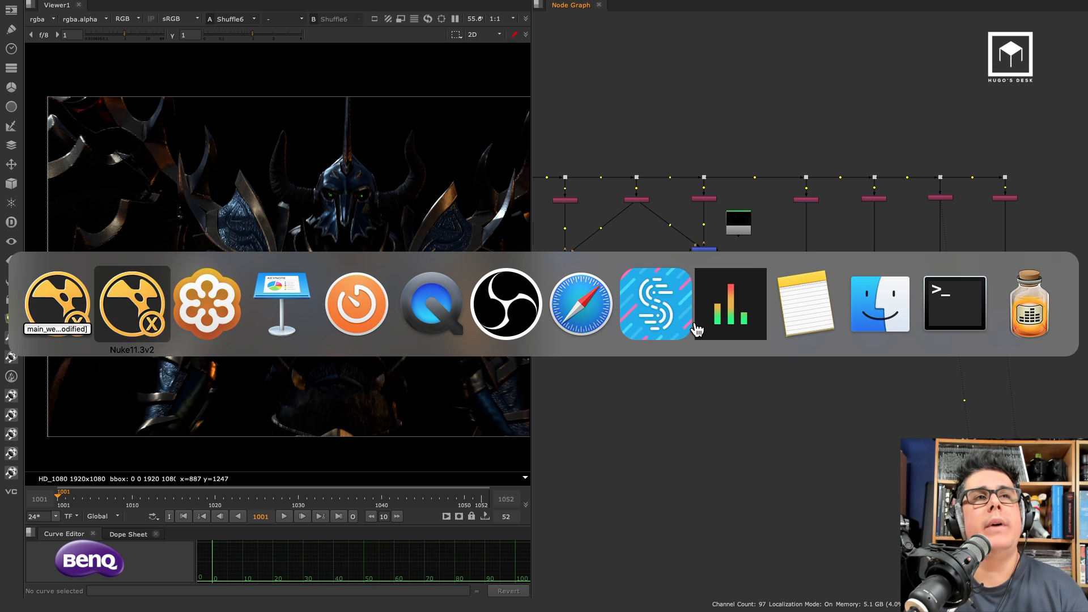
{"action": "scroll", "coordinate": [752, 374], "scroll_direction": "down", "scroll_amount": 2}
{"action": "scroll", "coordinate": [749, 369], "scroll_direction": "down", "scroll_amount": 3}
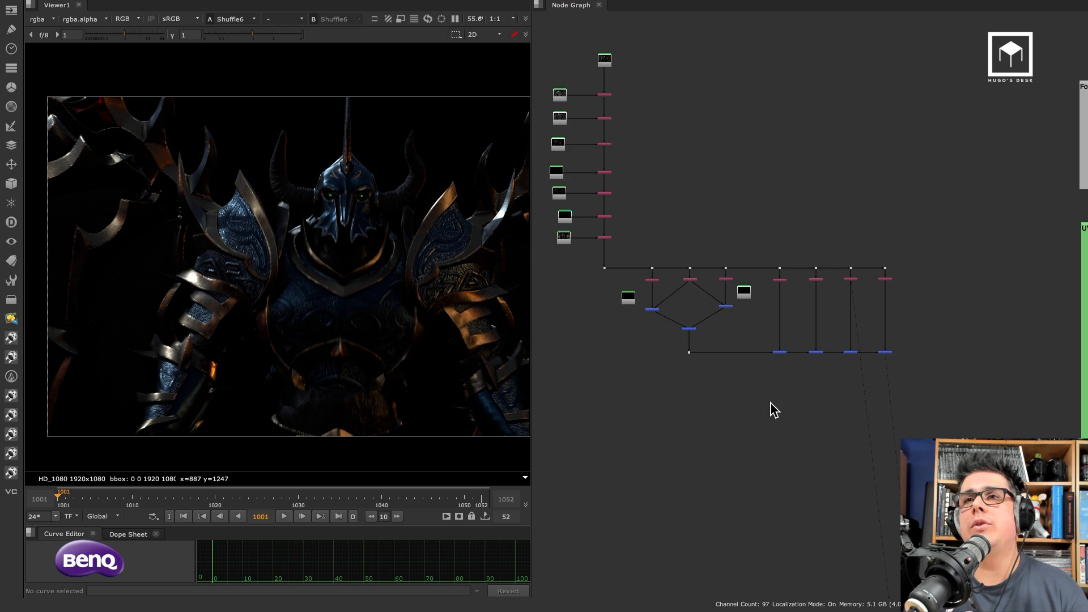
{"action": "middle_click_drag", "start_coordinate": [911, 471], "coordinate": [760, 299]}
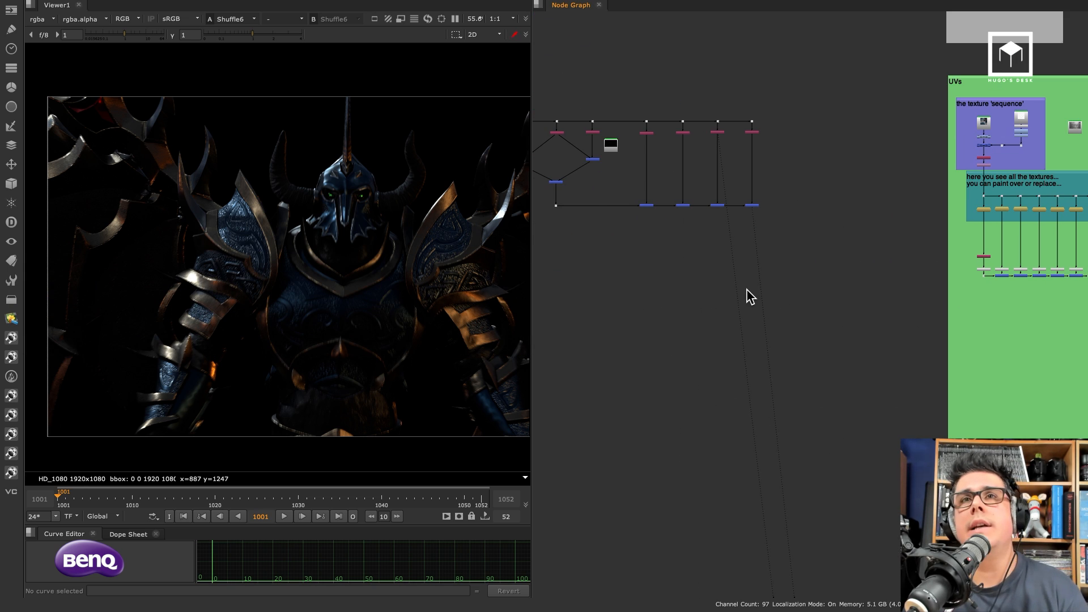
{"action": "key", "text": "super+Tab"}
{"action": "left_click", "coordinate": [236, 5]}
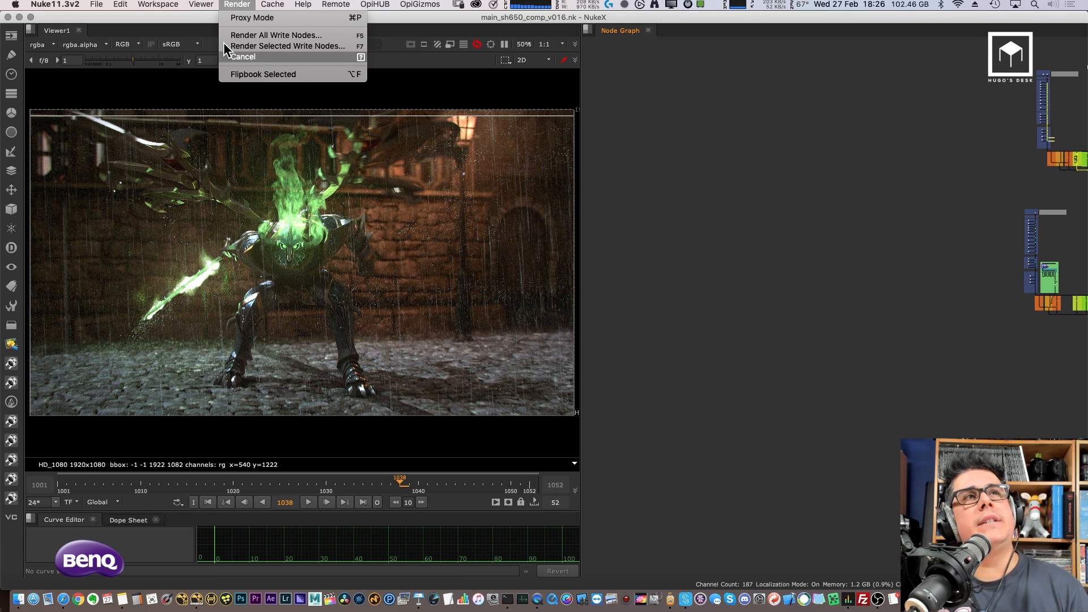
{"action": "mouse_move", "coordinate": [158, 5]}
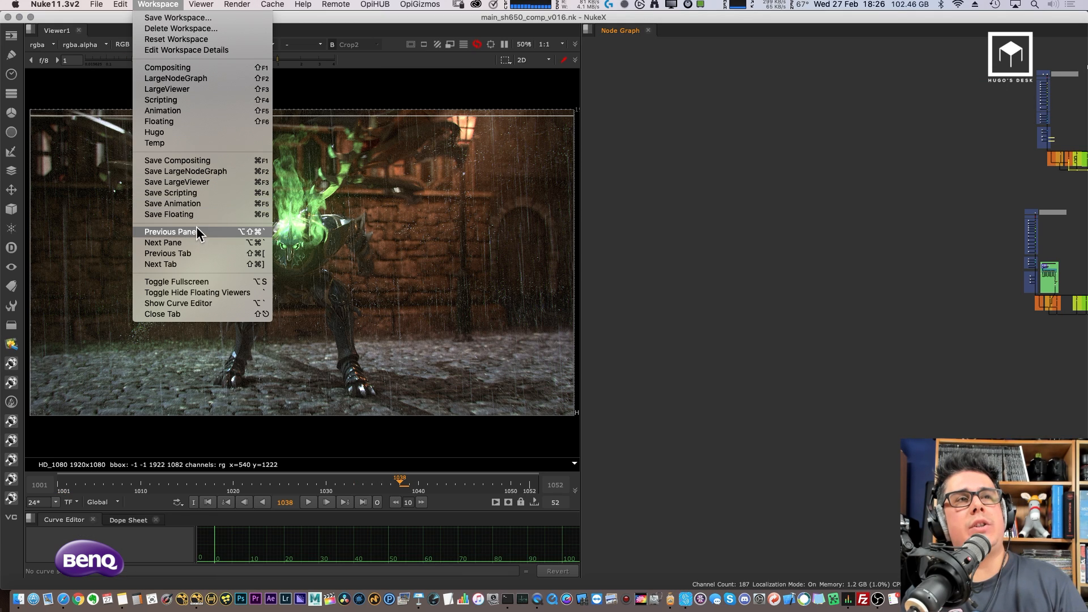
{"action": "left_click", "coordinate": [193, 281]}
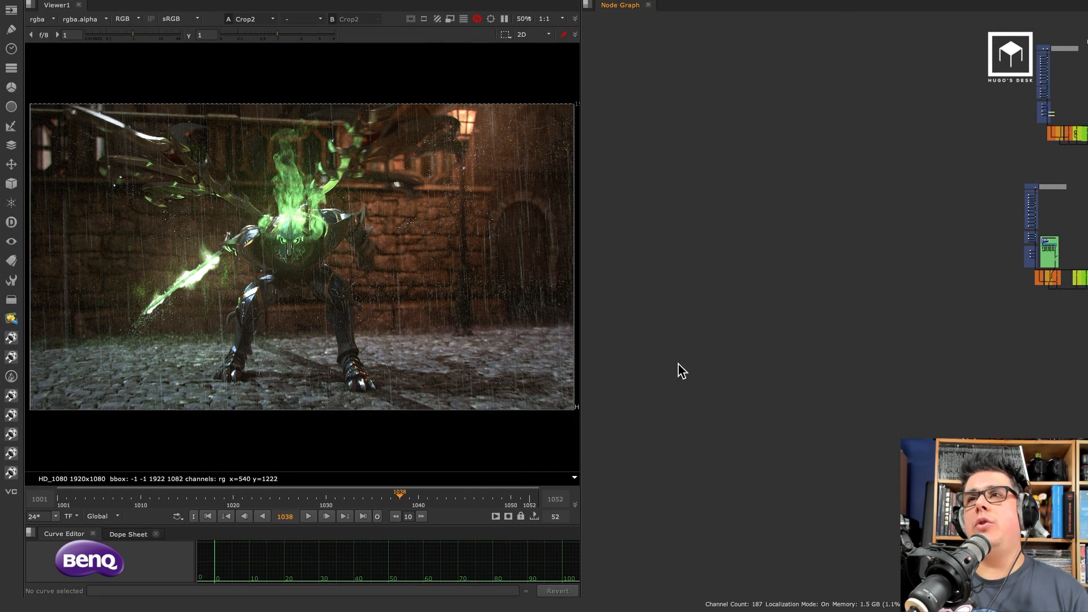
Step: View the Read1 node in the Main backdrop of the character's node stack
{"action": "middle_click_drag", "start_coordinate": [784, 277], "coordinate": [676, 355]}
{"action": "middle_click_drag", "start_coordinate": [930, 273], "coordinate": [967, 223], "text": "alt"}
{"action": "left_click", "coordinate": [913, 258]}
{"action": "key", "text": "1"}
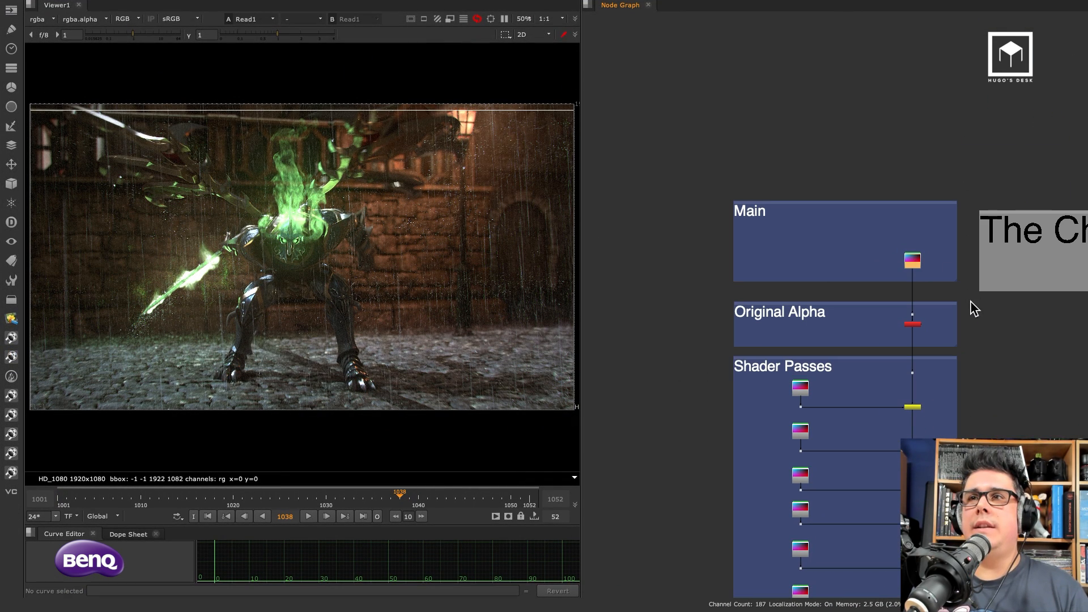
Step: Examine the stack from the Main Read node down through the Original Alpha, Shader Passes and Utilities backdrops
{"action": "left_click", "coordinate": [967, 319]}
{"action": "middle_click_drag", "start_coordinate": [945, 295], "coordinate": [810, 145]}
{"action": "middle_click_drag", "start_coordinate": [863, 172], "coordinate": [910, 149]}
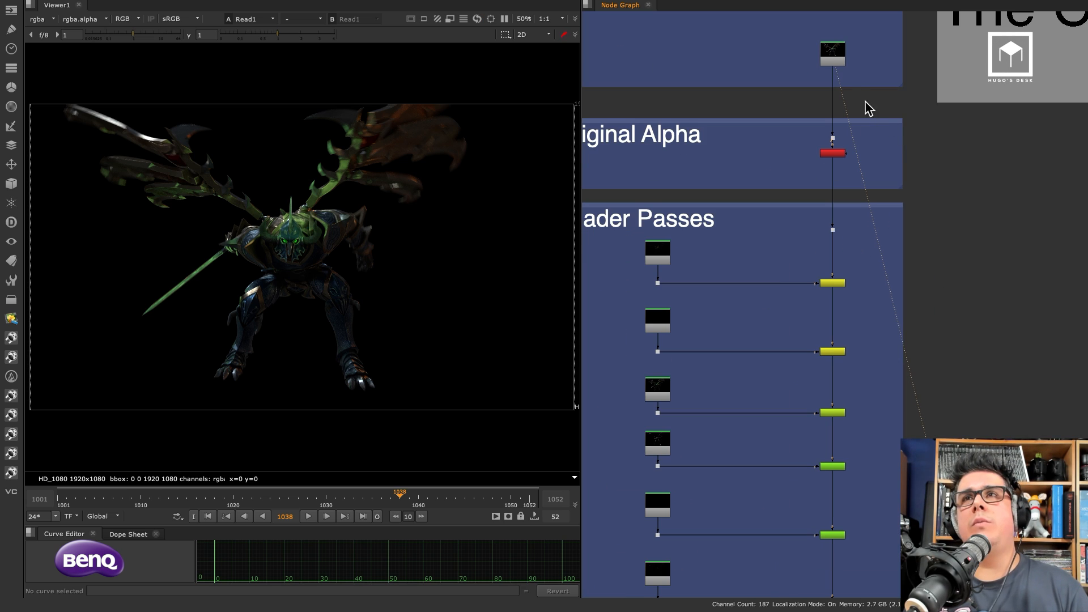
{"action": "middle_click_drag", "start_coordinate": [832, 63], "coordinate": [844, 58]}
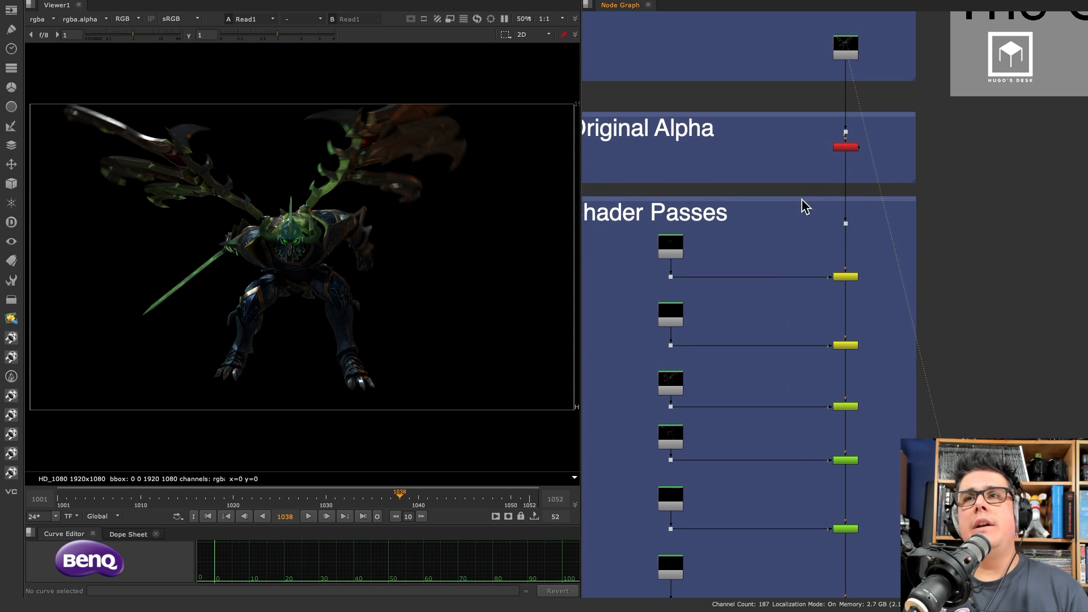
{"action": "scroll", "coordinate": [833, 198], "scroll_direction": "down", "scroll_amount": 4}
{"action": "scroll", "coordinate": [879, 235], "scroll_direction": "down", "scroll_amount": 5}
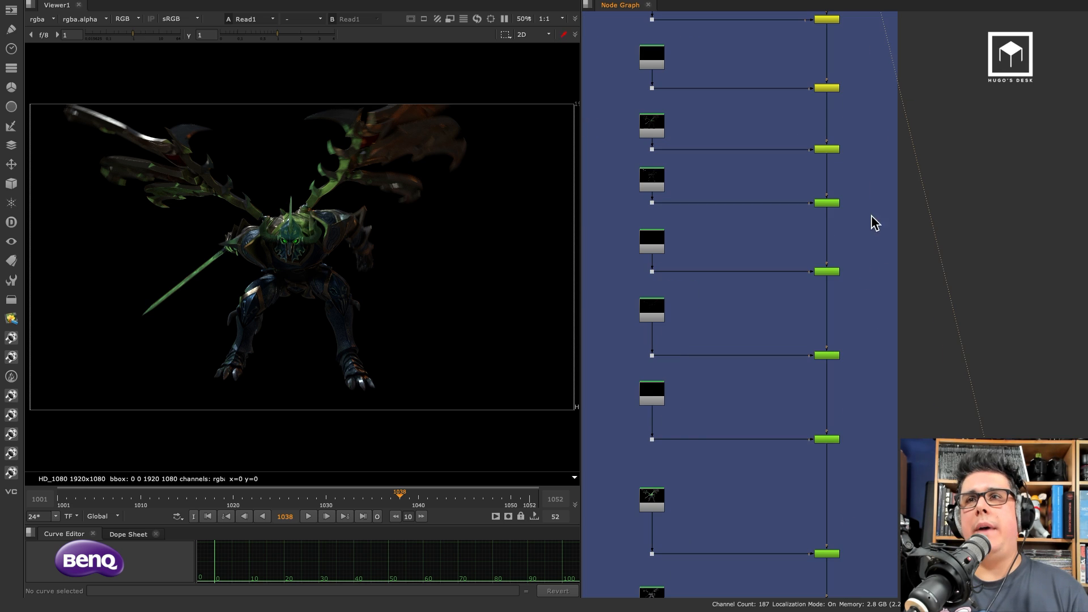
{"action": "scroll", "coordinate": [884, 429], "scroll_direction": "down", "scroll_amount": 3}
{"action": "scroll", "coordinate": [865, 427], "scroll_direction": "down", "scroll_amount": 5}
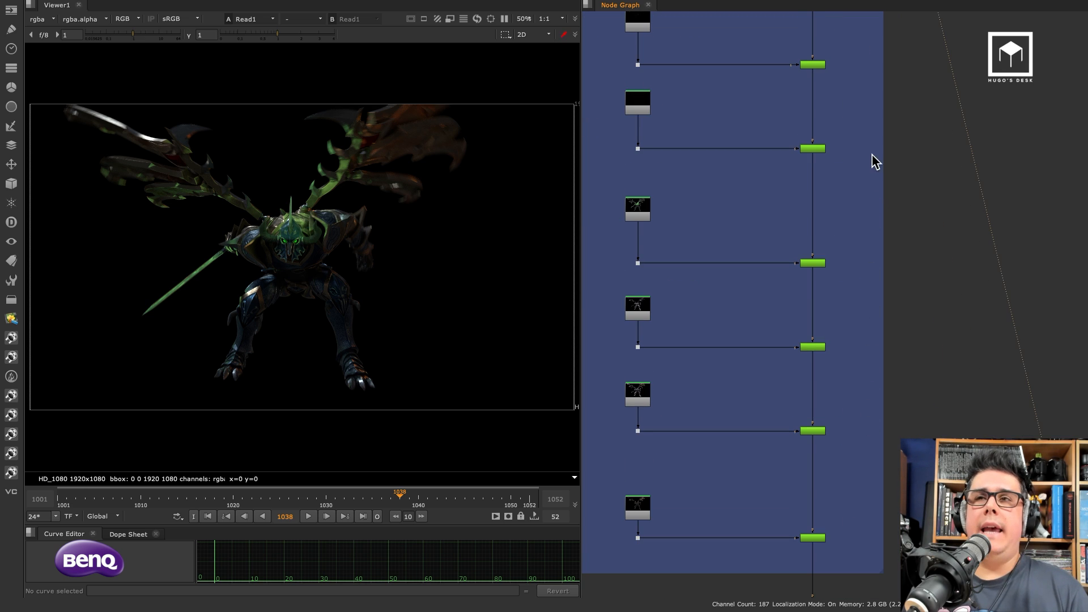
{"action": "scroll", "coordinate": [864, 347], "scroll_direction": "down", "scroll_amount": 6}
{"action": "scroll", "coordinate": [879, 224], "scroll_direction": "down", "scroll_amount": 7}
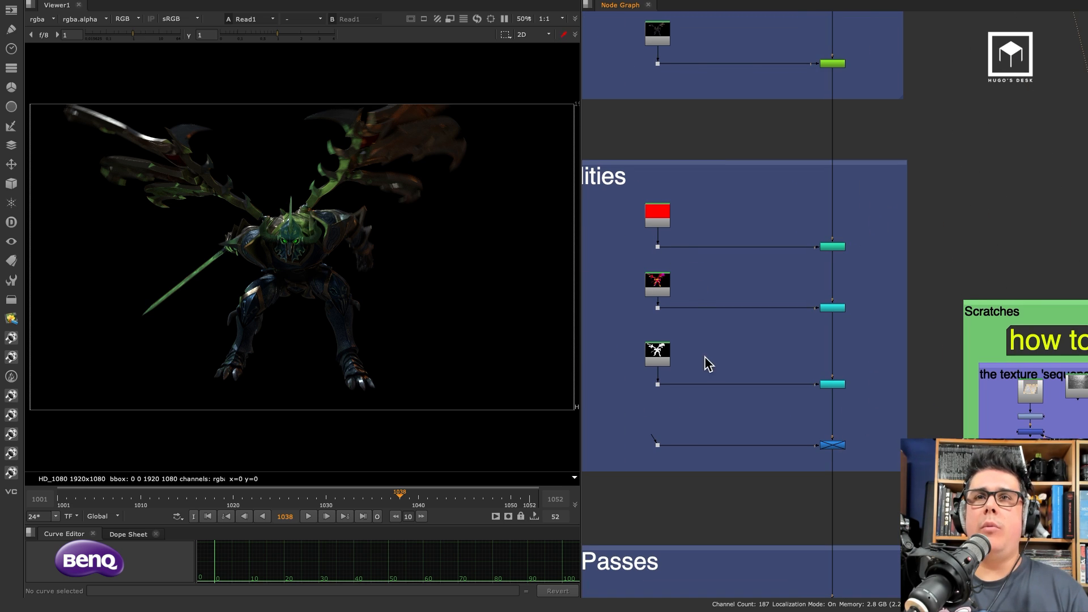
Step: View the last ShuffleCopy in the Utilities backdrop and review the layers available in its stream
{"action": "left_click_drag", "start_coordinate": [871, 431], "coordinate": [805, 472]}
{"action": "key", "text": "1"}
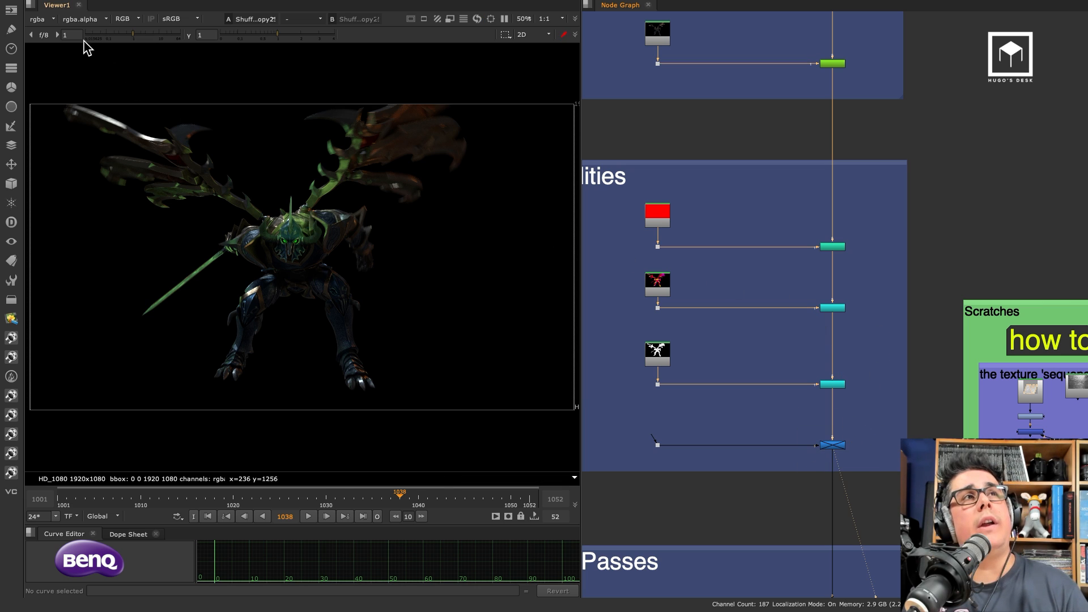
{"action": "left_click", "coordinate": [41, 19]}
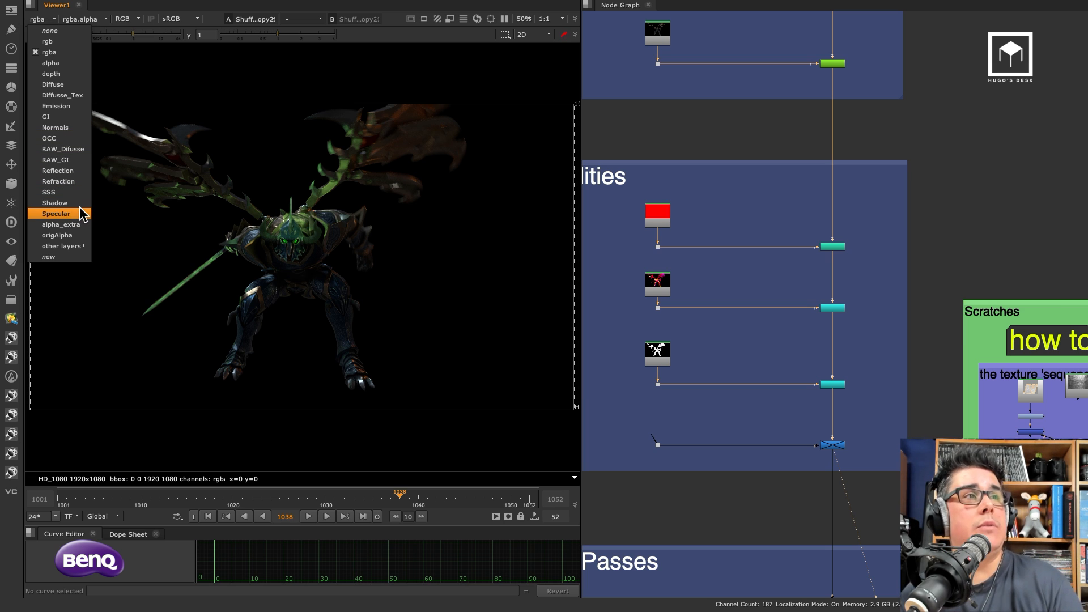
{"action": "left_click", "coordinate": [894, 298]}
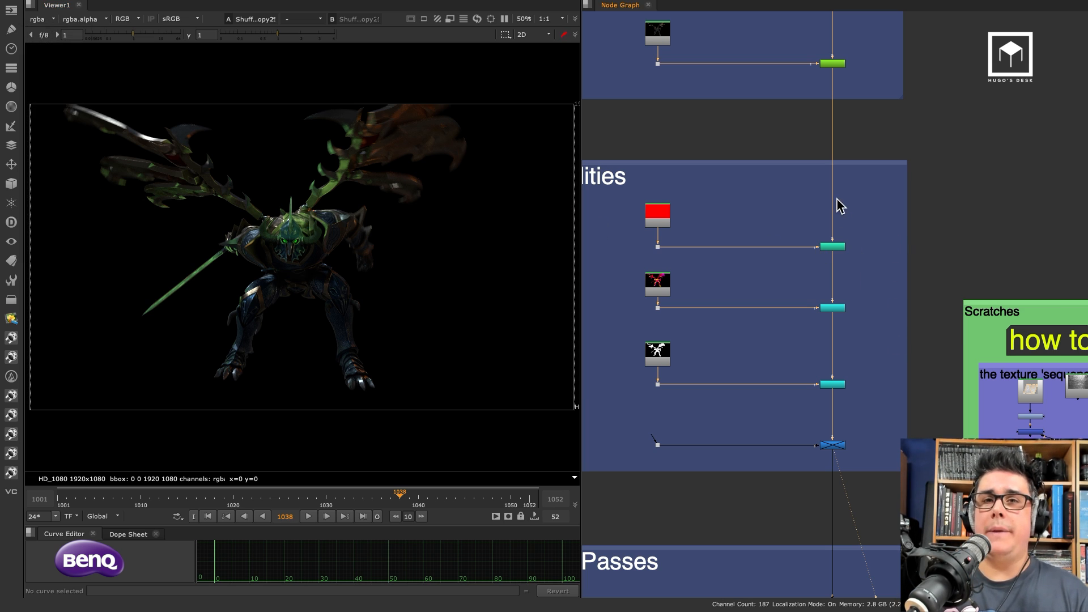
Step: Examine the node stack from the Utilities backdrop down to ID Passes in the maximized node graph, and frame the whole script
{"action": "middle_click_drag", "start_coordinate": [837, 190], "coordinate": [837, 189]}
{"action": "middle_click_drag", "start_coordinate": [855, 399], "coordinate": [761, 163]}
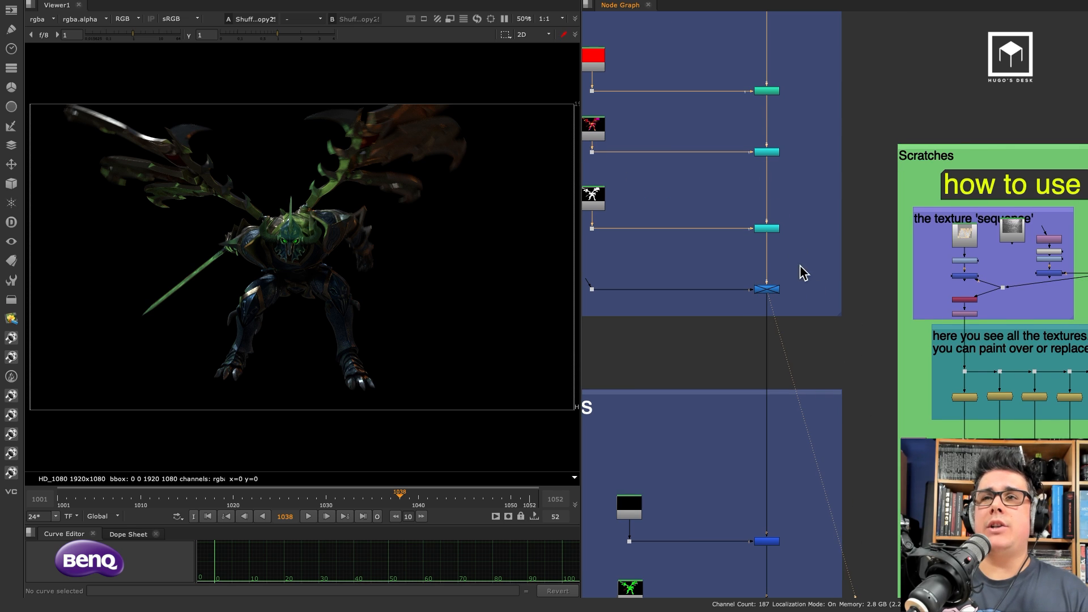
{"action": "key", "text": "space"}
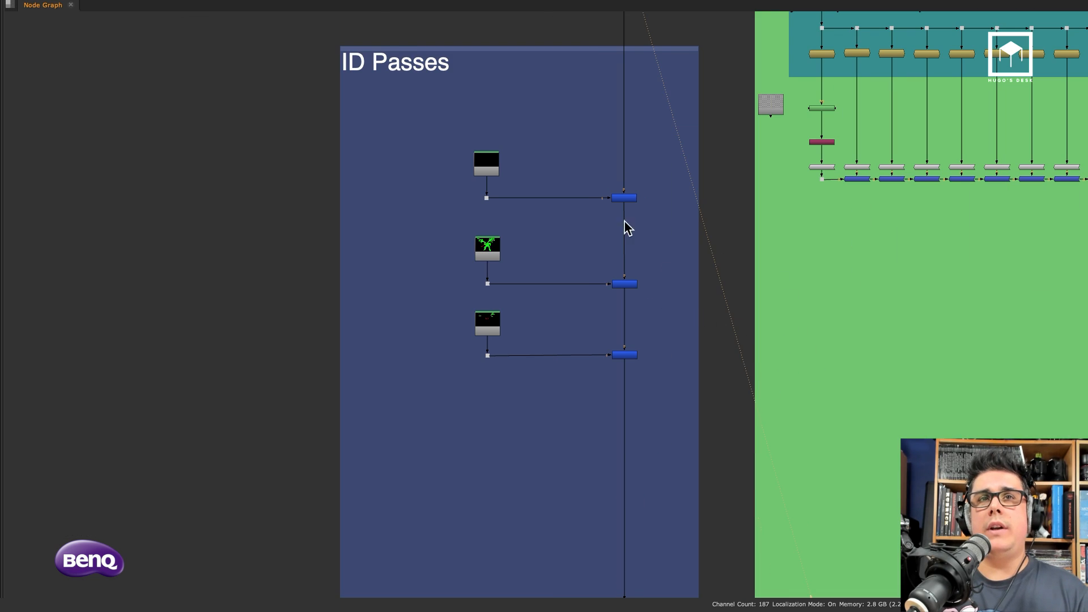
{"action": "middle_click_drag", "start_coordinate": [604, 289], "coordinate": [383, 49]}
{"action": "key", "text": "f"}
{"action": "middle_click_drag", "start_coordinate": [662, 358], "coordinate": [599, 291]}
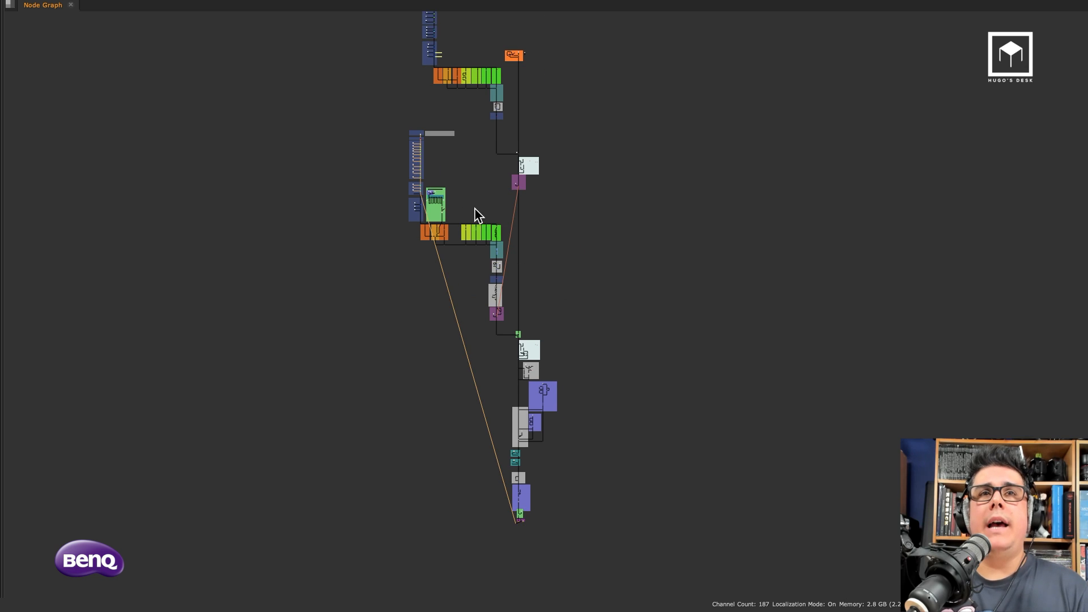
Step: Examine the row of pass backdrops from GI, Diffuse and Direct Light through Refraction, Reflection and Specular Light to Emission
{"action": "scroll", "coordinate": [480, 203], "scroll_direction": "up", "scroll_amount": 10}
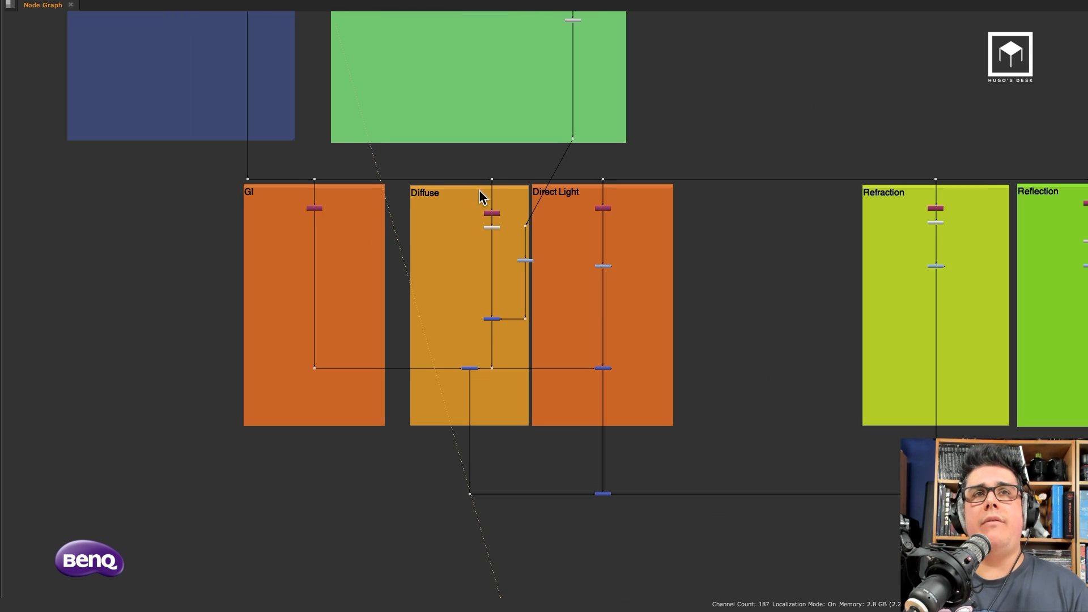
{"action": "scroll", "coordinate": [454, 203], "scroll_direction": "up", "scroll_amount": 3}
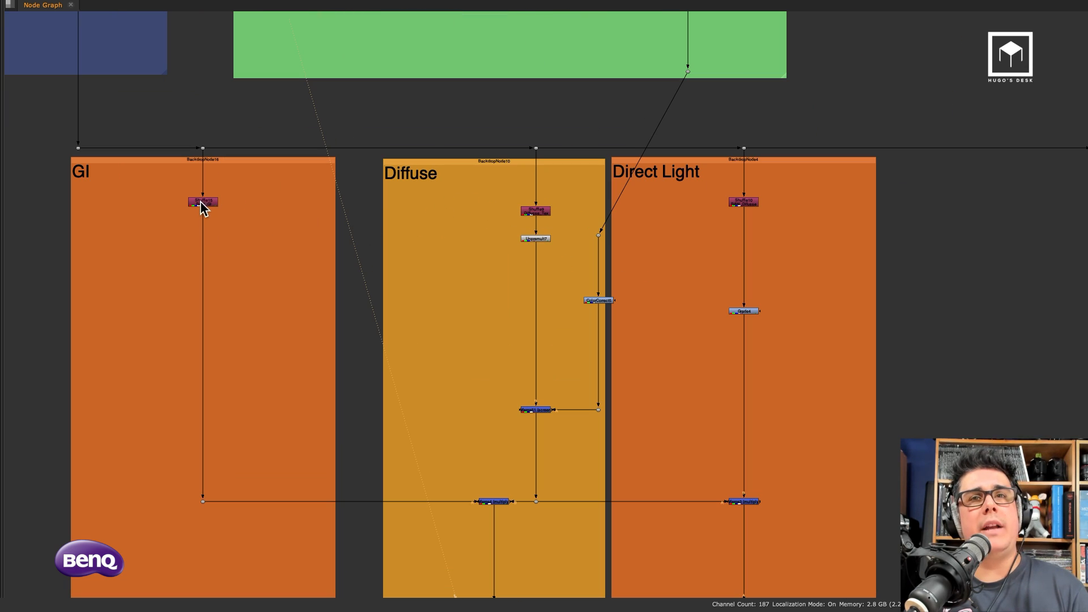
{"action": "scroll", "coordinate": [204, 232], "scroll_direction": "up", "scroll_amount": 1}
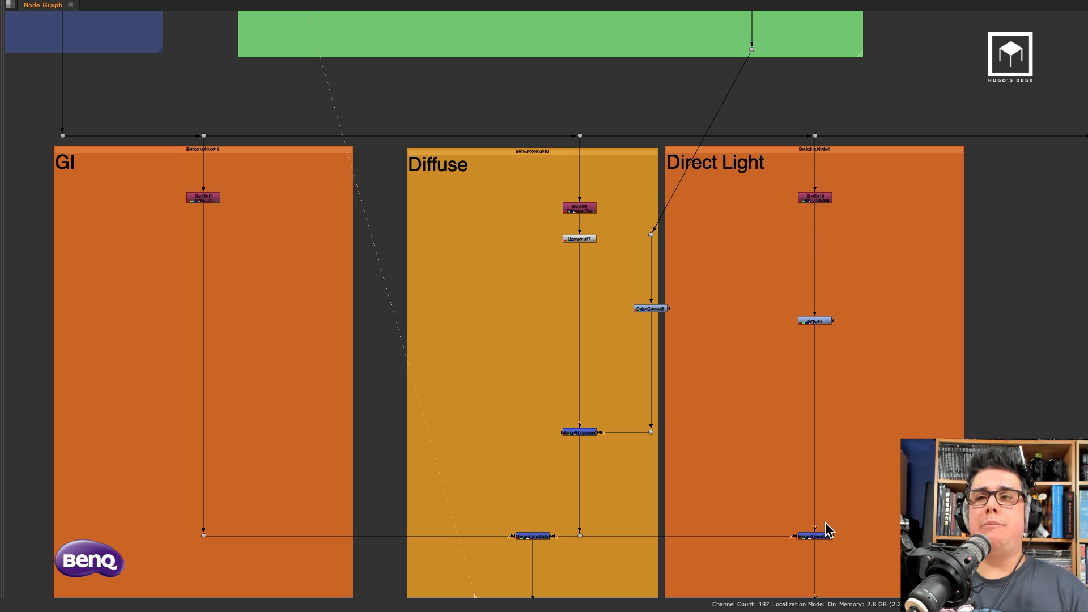
{"action": "middle_click_drag", "start_coordinate": [619, 418], "coordinate": [646, 417]}
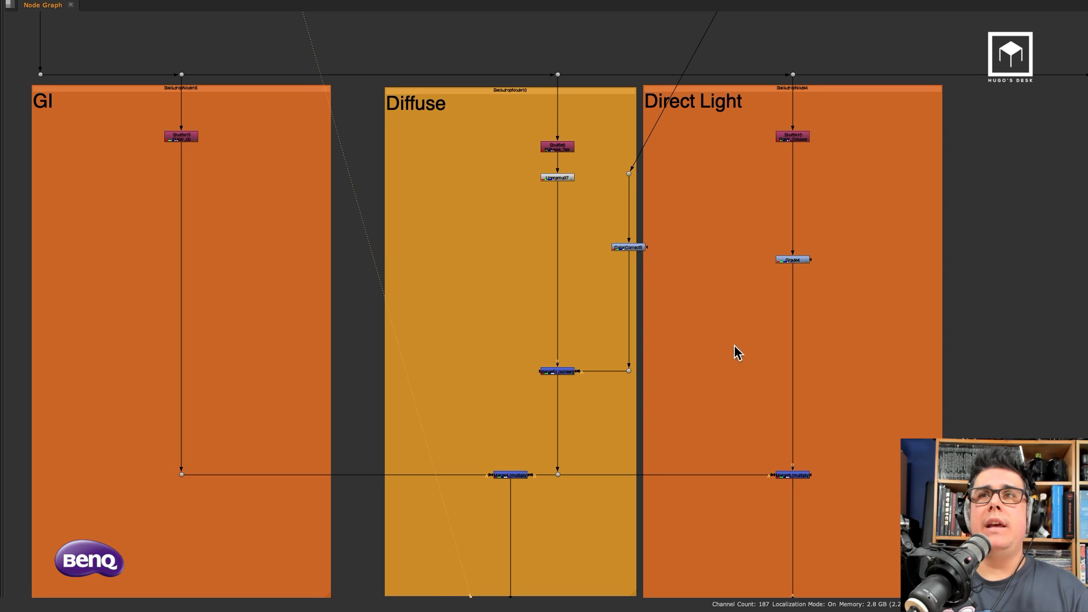
{"action": "middle_click_drag", "start_coordinate": [617, 315], "coordinate": [436, 285]}
{"action": "scroll", "coordinate": [436, 285], "scroll_direction": "down", "scroll_amount": 3}
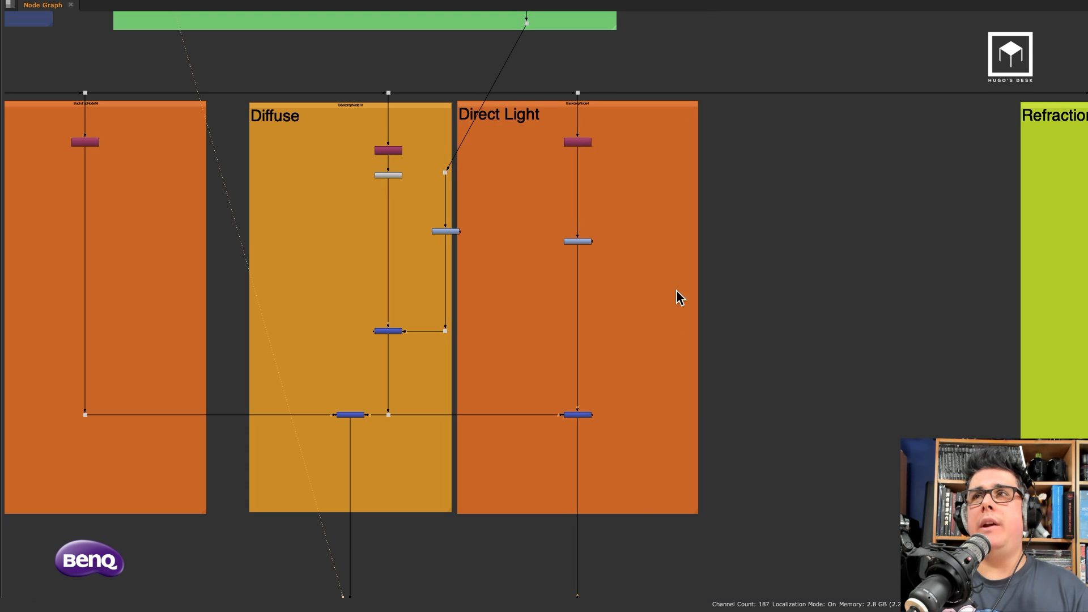
{"action": "middle_click_drag", "start_coordinate": [999, 348], "coordinate": [739, 315]}
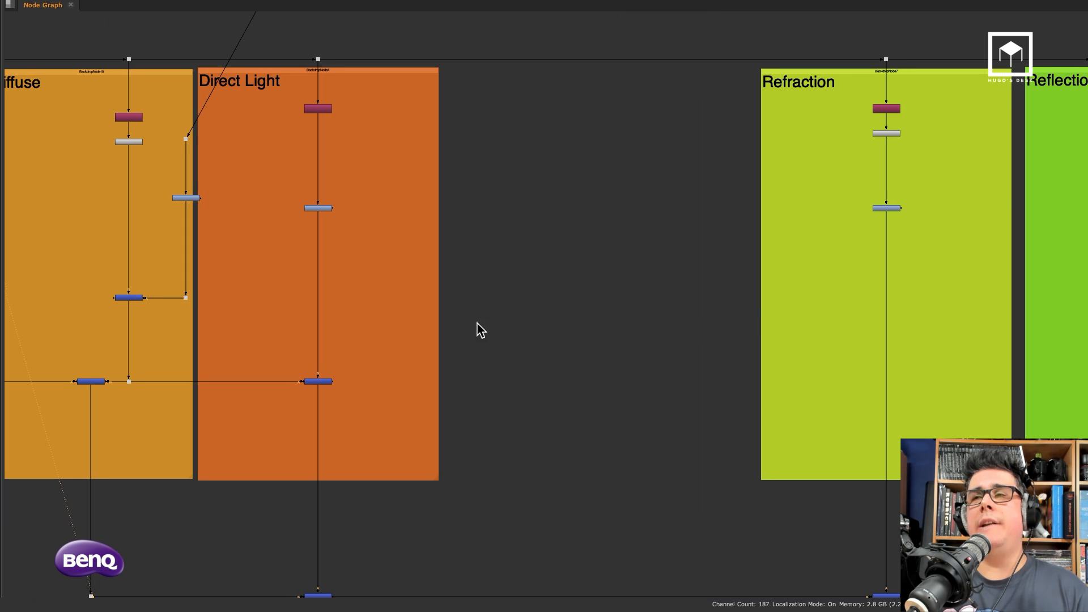
{"action": "middle_click_drag", "start_coordinate": [577, 306], "coordinate": [460, 313]}
{"action": "middle_click_drag", "start_coordinate": [788, 309], "coordinate": [520, 317]}
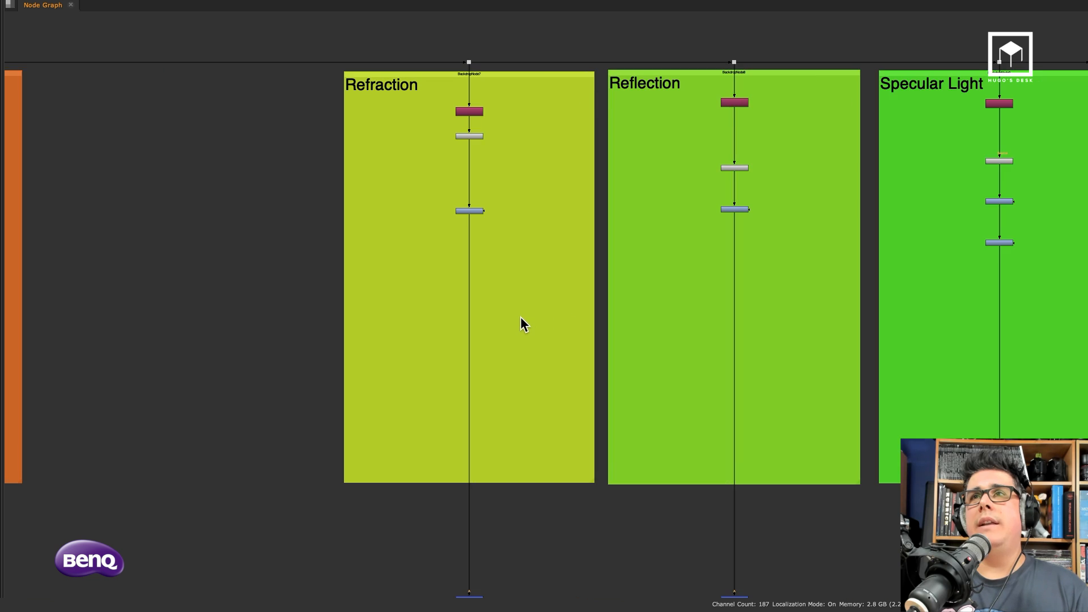
{"action": "middle_click_drag", "start_coordinate": [775, 323], "coordinate": [559, 333]}
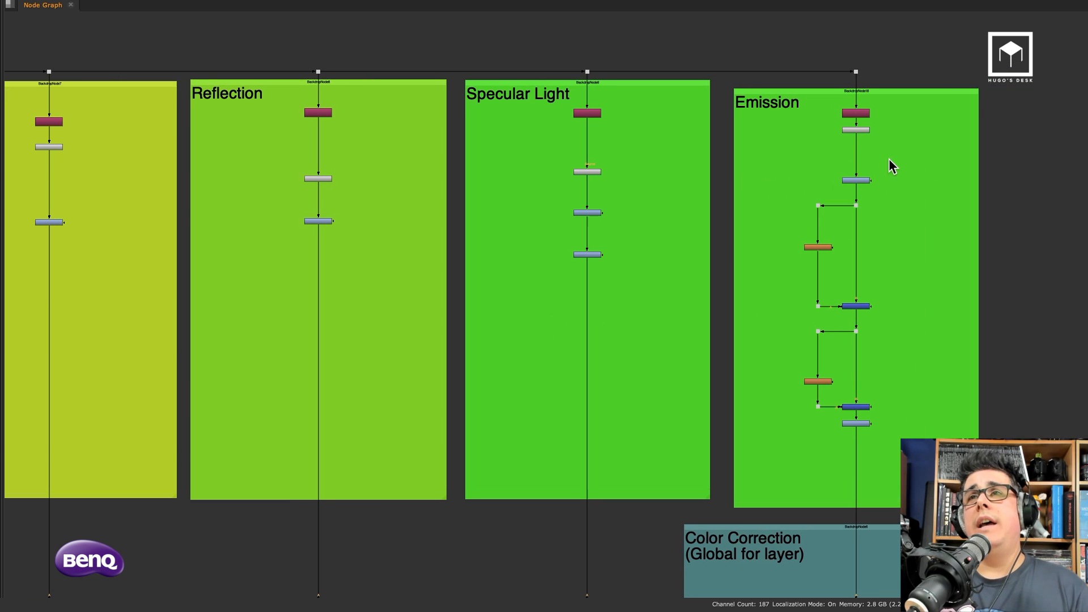
Step: Restore the viewer beside the node graph and view Unpremult2 and Grade6 in the Emission backdrop, close up on the eyes
{"action": "scroll", "coordinate": [888, 158], "scroll_direction": "up", "scroll_amount": 3}
{"action": "key", "text": "space"}
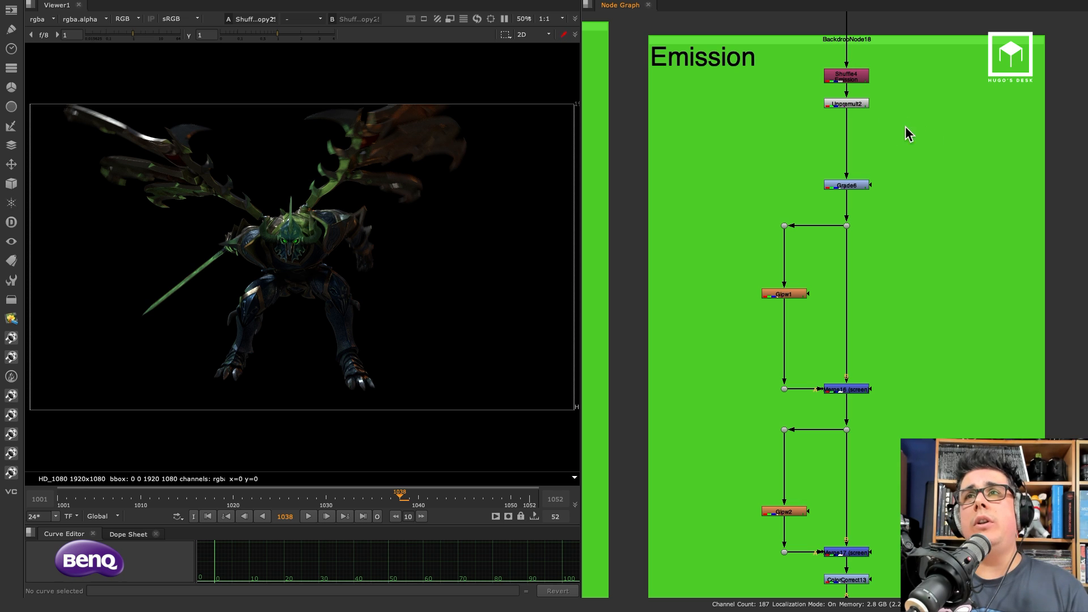
{"action": "left_click", "coordinate": [859, 105]}
{"action": "key", "text": "1"}
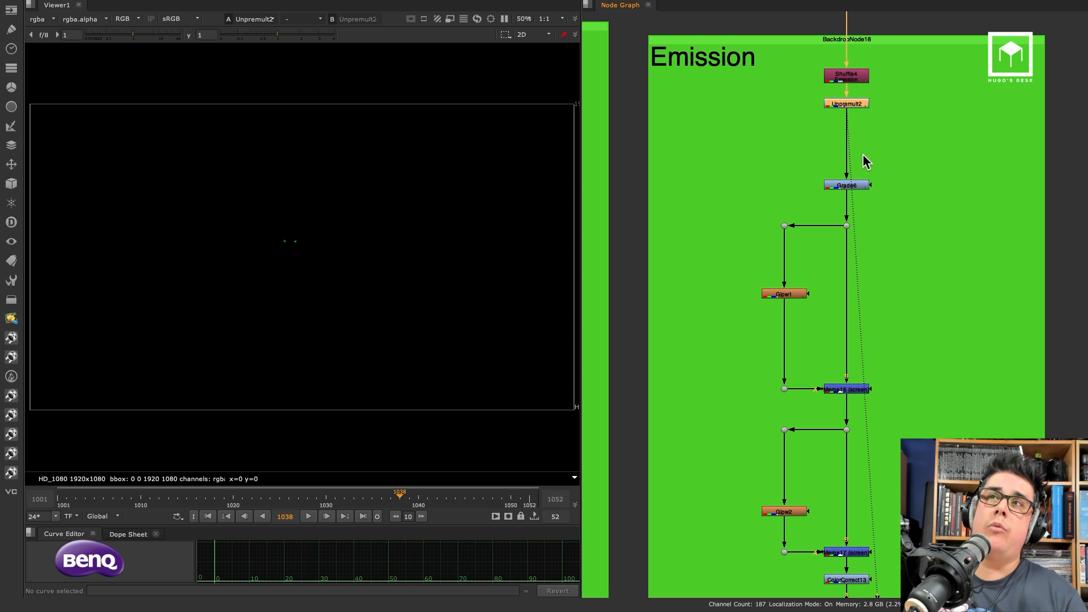
{"action": "left_click", "coordinate": [865, 185]}
{"action": "key", "text": "1"}
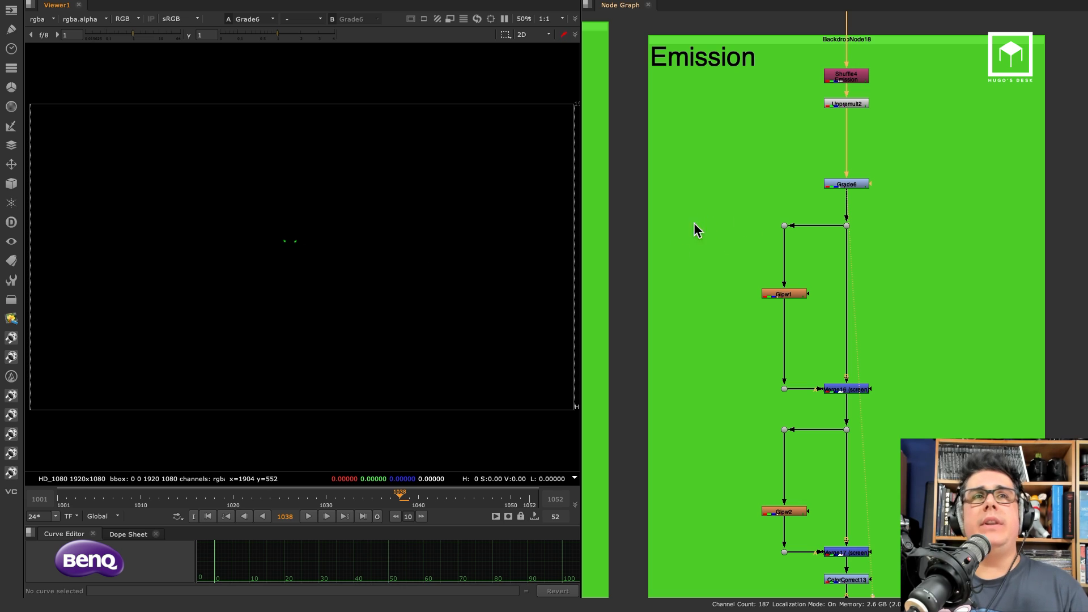
{"action": "scroll", "coordinate": [296, 247], "scroll_direction": "up", "scroll_amount": 7}
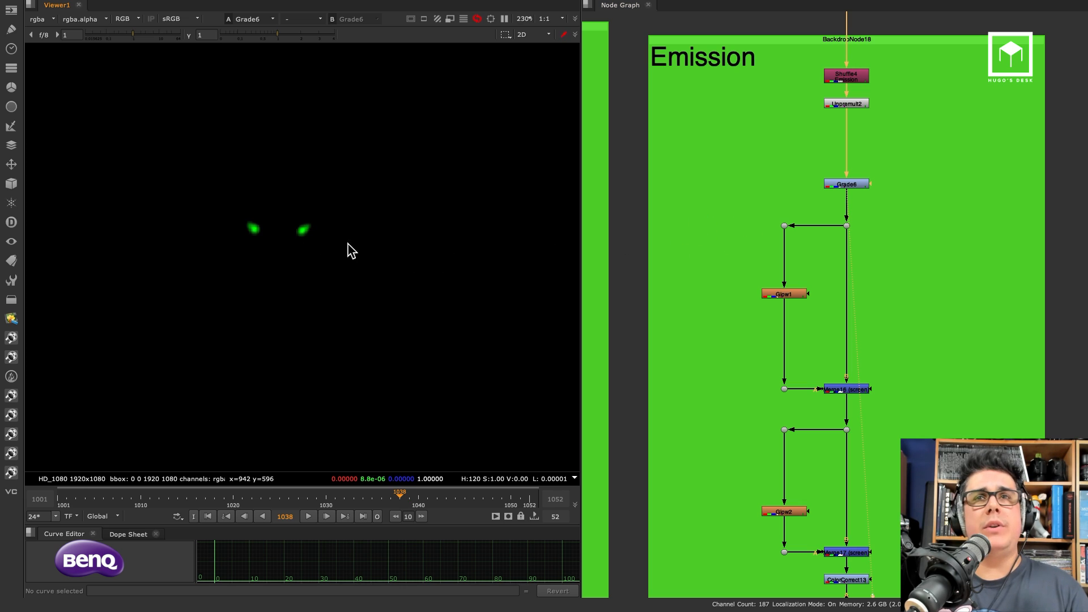
Step: View the Glow1 node in the Emission backdrop and the screen merge that combines it with the graded eyes
{"action": "left_click", "coordinate": [850, 184]}
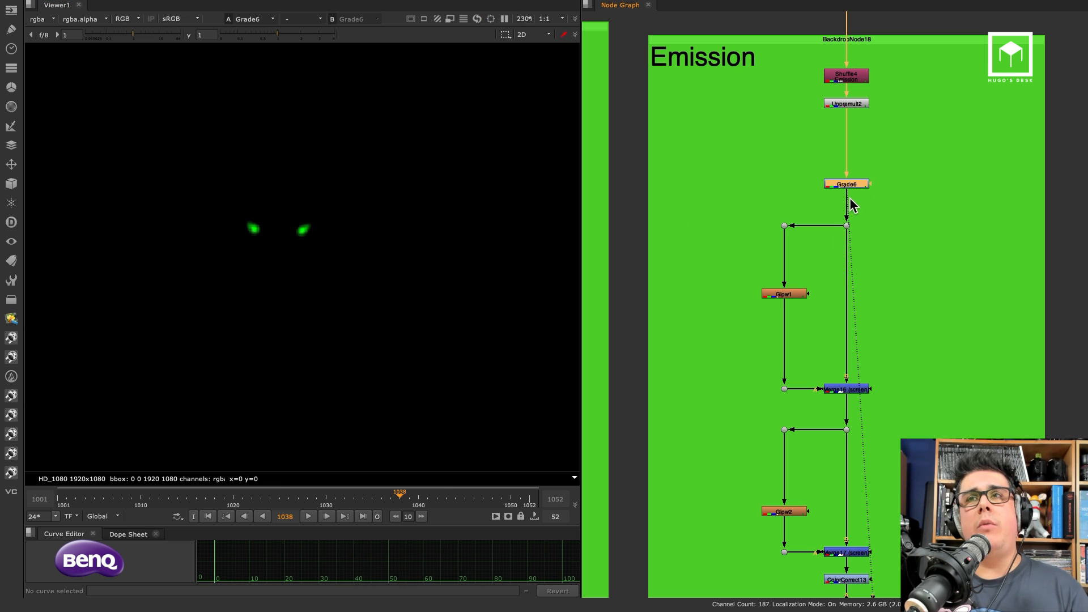
{"action": "scroll", "coordinate": [813, 236], "scroll_direction": "down", "scroll_amount": 3}
{"action": "left_click", "coordinate": [808, 229]}
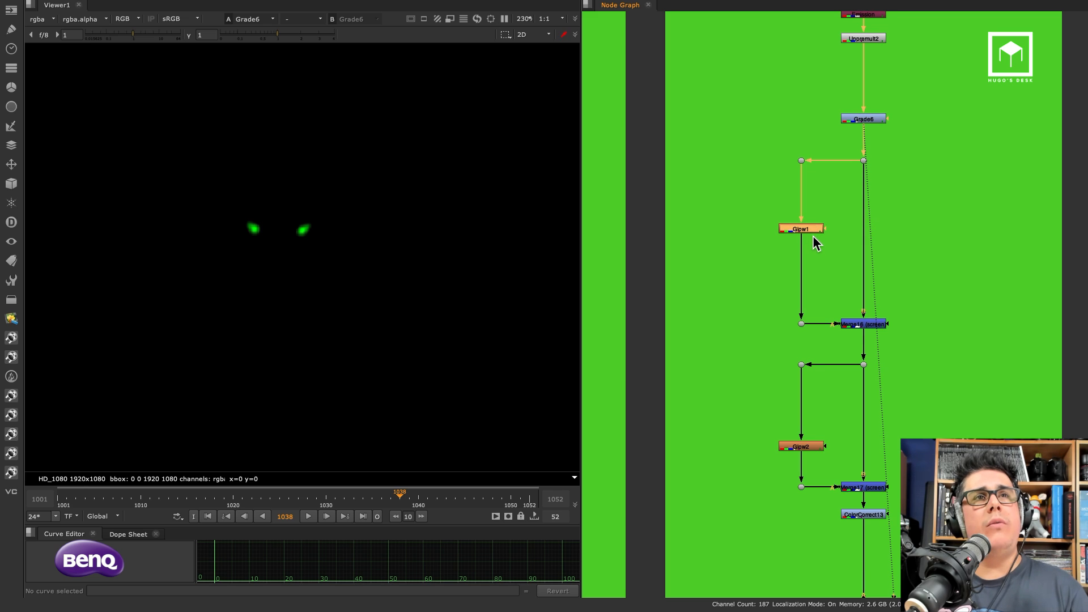
{"action": "key", "text": "1"}
{"action": "left_click", "coordinate": [883, 334]}
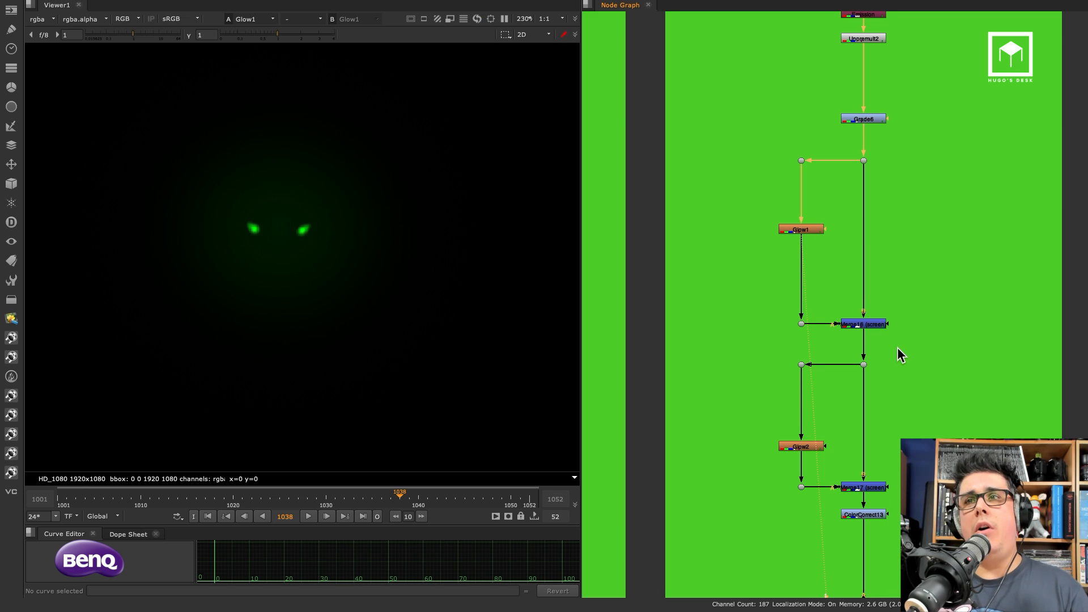
{"action": "key", "text": "1"}
Step: View the Glow2 node and the ColorCorrect13 result at the end of the Emission branch
{"action": "scroll", "coordinate": [833, 381], "scroll_direction": "down", "scroll_amount": 3}
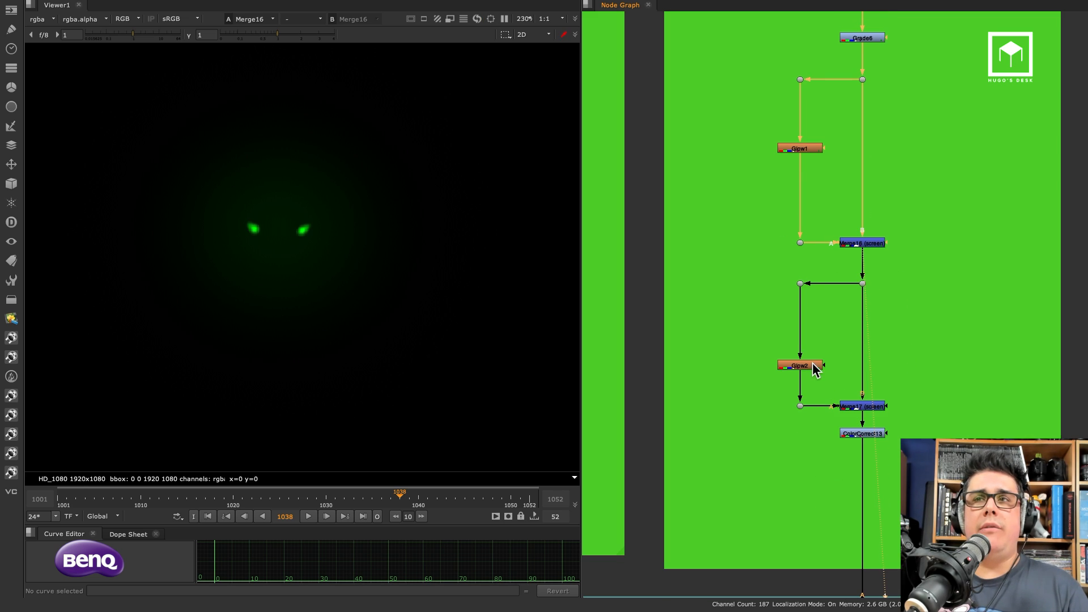
{"action": "left_click", "coordinate": [813, 366]}
{"action": "key", "text": "1"}
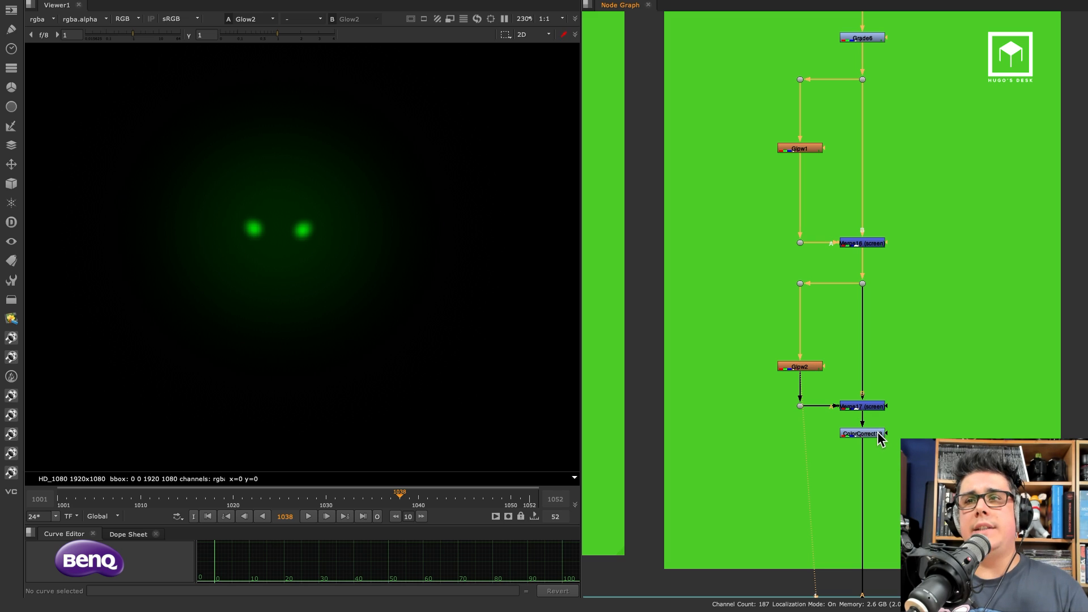
{"action": "key", "text": "1"}
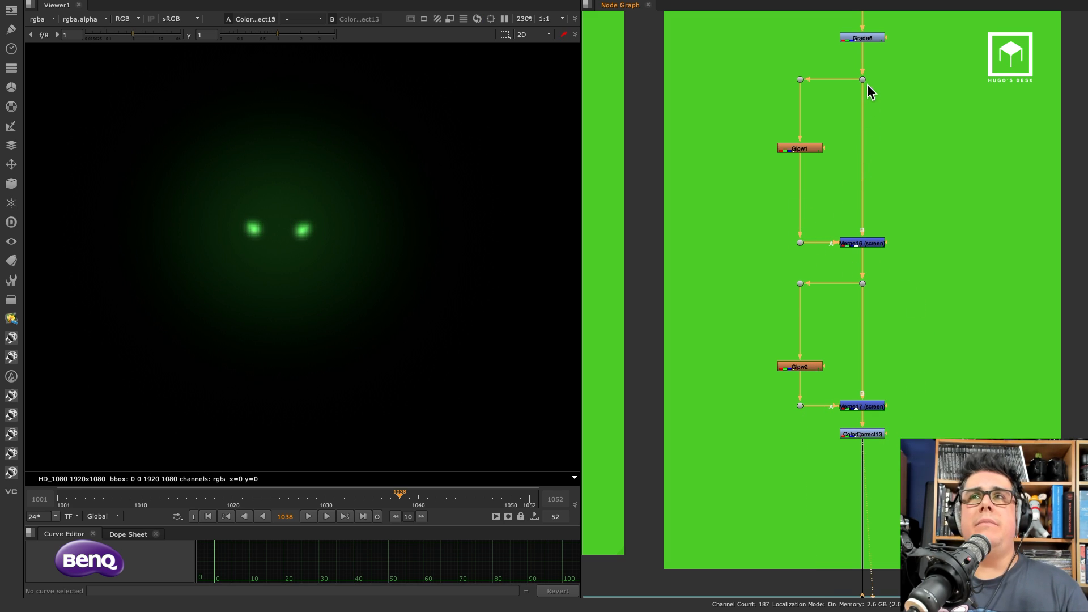
Step: View the Shuffle5 specular pass in the Specular Light backdrop, with the character's upper body in the viewer
{"action": "middle_click_drag", "start_coordinate": [867, 84], "coordinate": [860, 111]}
{"action": "scroll", "coordinate": [860, 111], "scroll_direction": "down", "scroll_amount": 1}
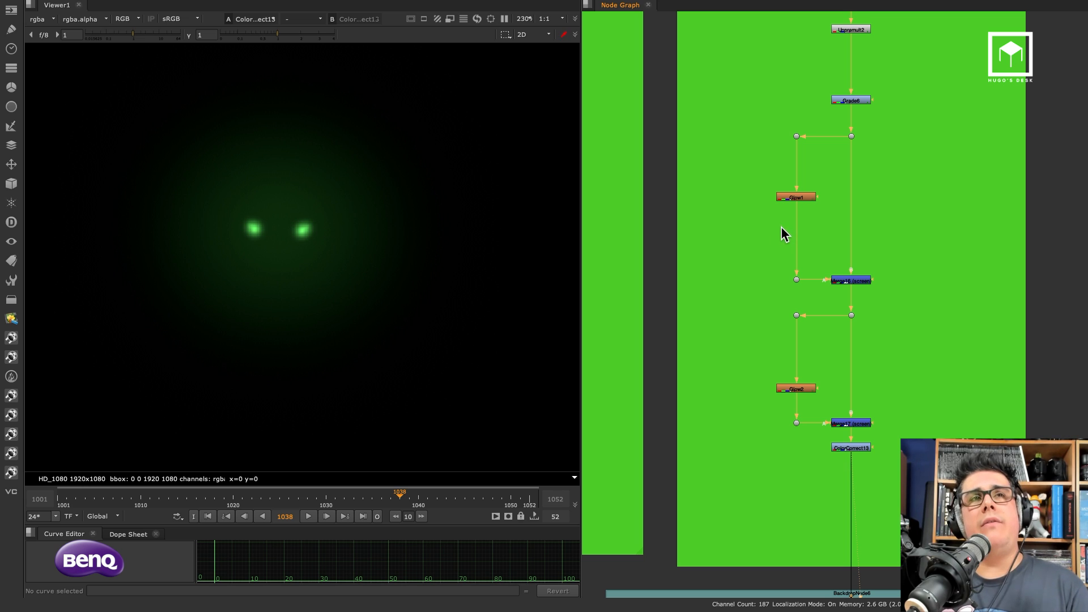
{"action": "scroll", "coordinate": [742, 243], "scroll_direction": "down", "scroll_amount": 3}
{"action": "middle_click_drag", "start_coordinate": [707, 252], "coordinate": [838, 250]}
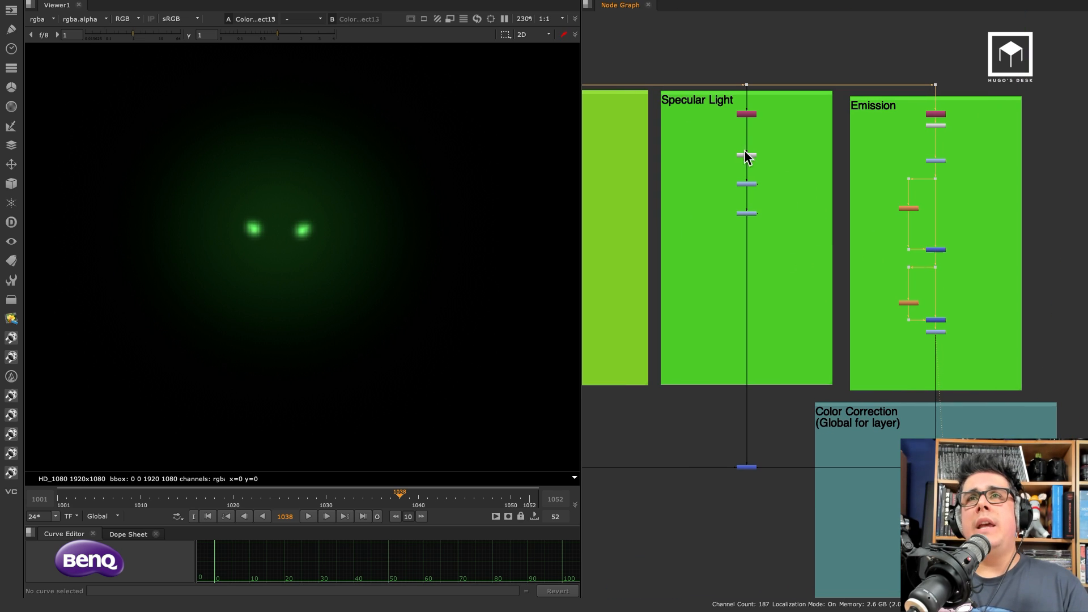
{"action": "scroll", "coordinate": [776, 104], "scroll_direction": "up", "scroll_amount": 4}
{"action": "left_click", "coordinate": [770, 110]}
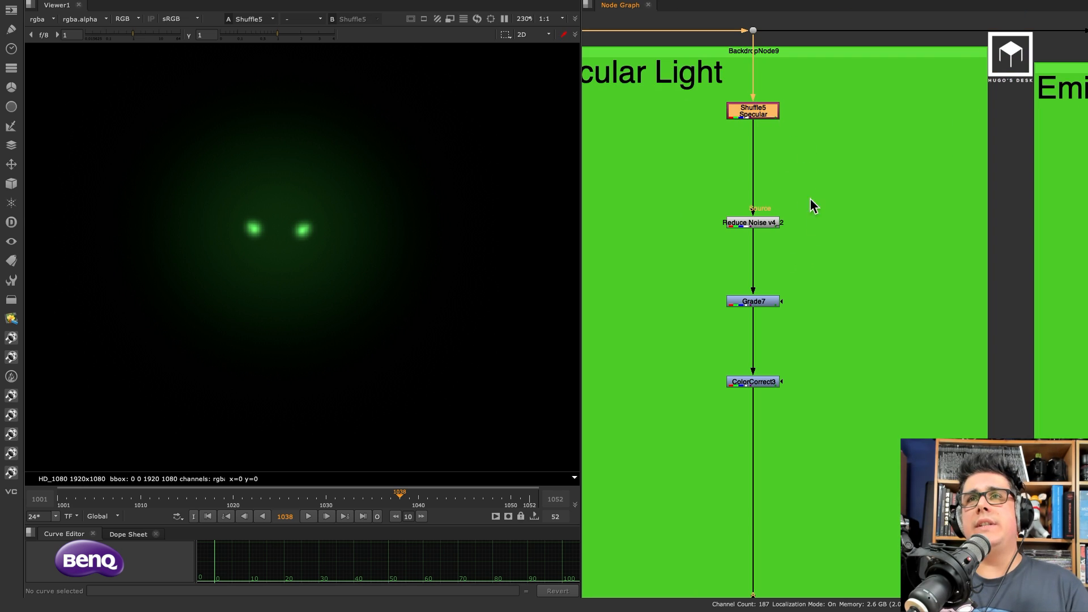
{"action": "key", "text": "1"}
{"action": "left_click", "coordinate": [778, 270]}
{"action": "scroll", "coordinate": [337, 227], "scroll_direction": "down", "scroll_amount": 2}
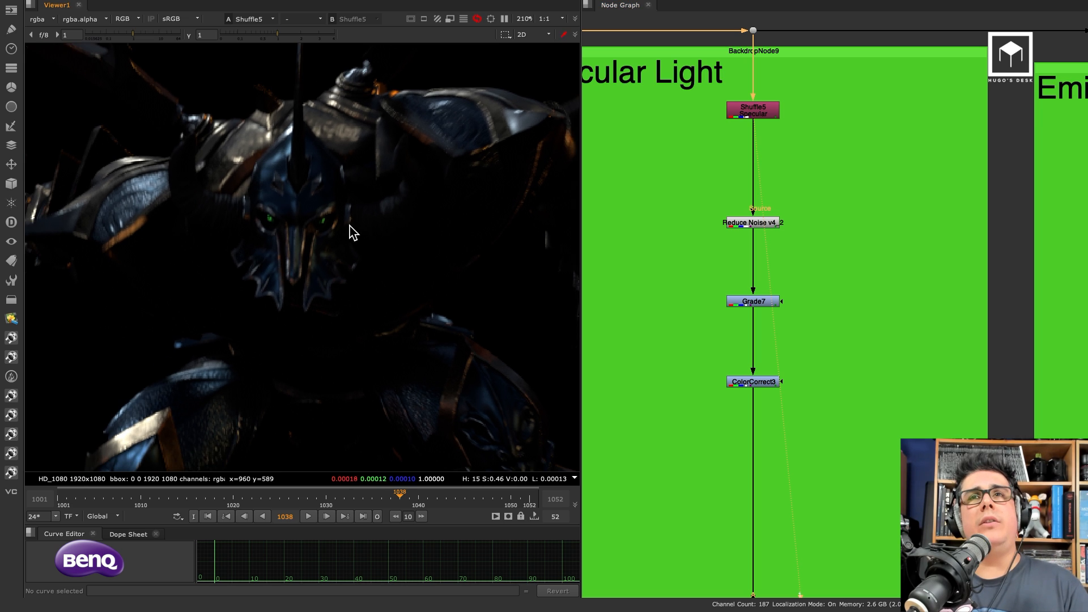
Step: View the Grade7 and ColorCorrect3 results in the Specular Light backdrop
{"action": "left_click", "coordinate": [768, 303]}
{"action": "key", "text": "1"}
{"action": "left_click", "coordinate": [772, 313]}
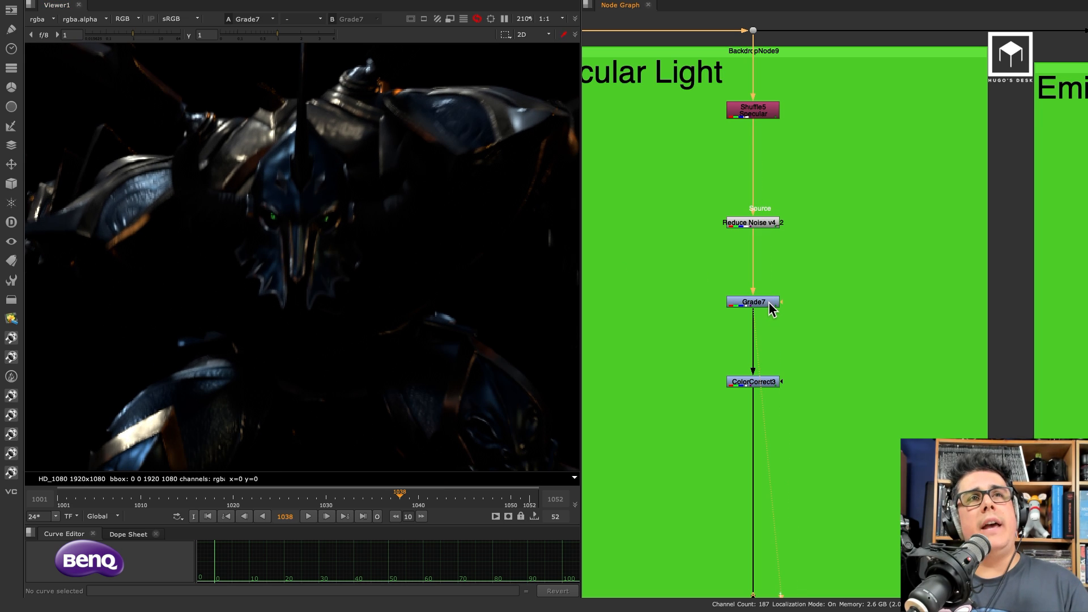
{"action": "left_click", "coordinate": [770, 381]}
{"action": "key", "text": "1"}
{"action": "left_click", "coordinate": [652, 329]}
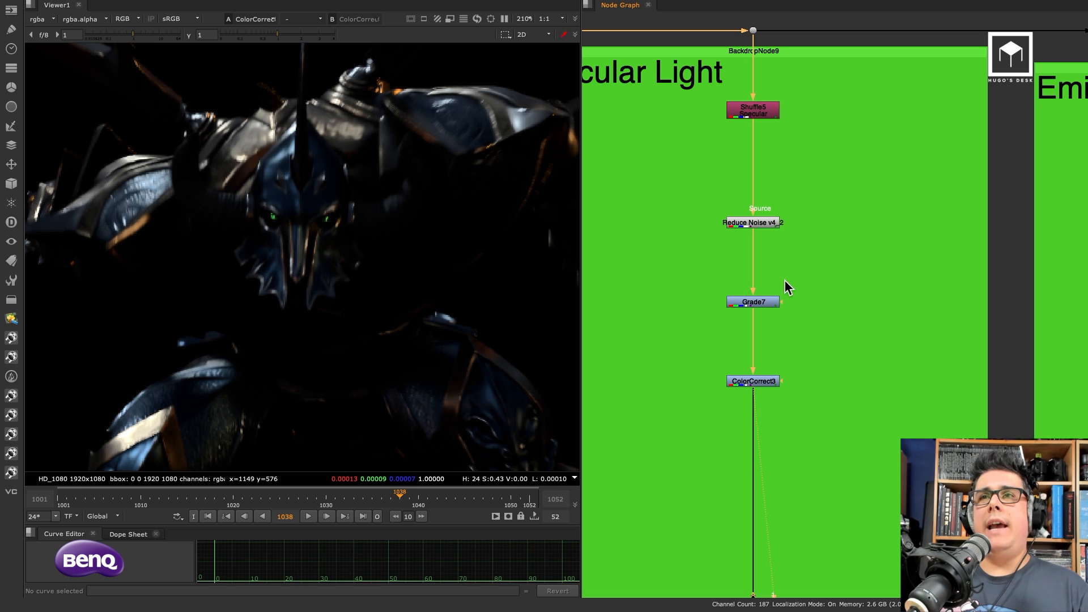
Step: View the Unpremult node and the Grade10 result in the Reflection backdrop
{"action": "scroll", "coordinate": [761, 300], "scroll_direction": "down", "scroll_amount": 2}
{"action": "scroll", "coordinate": [745, 309], "scroll_direction": "down", "scroll_amount": 2}
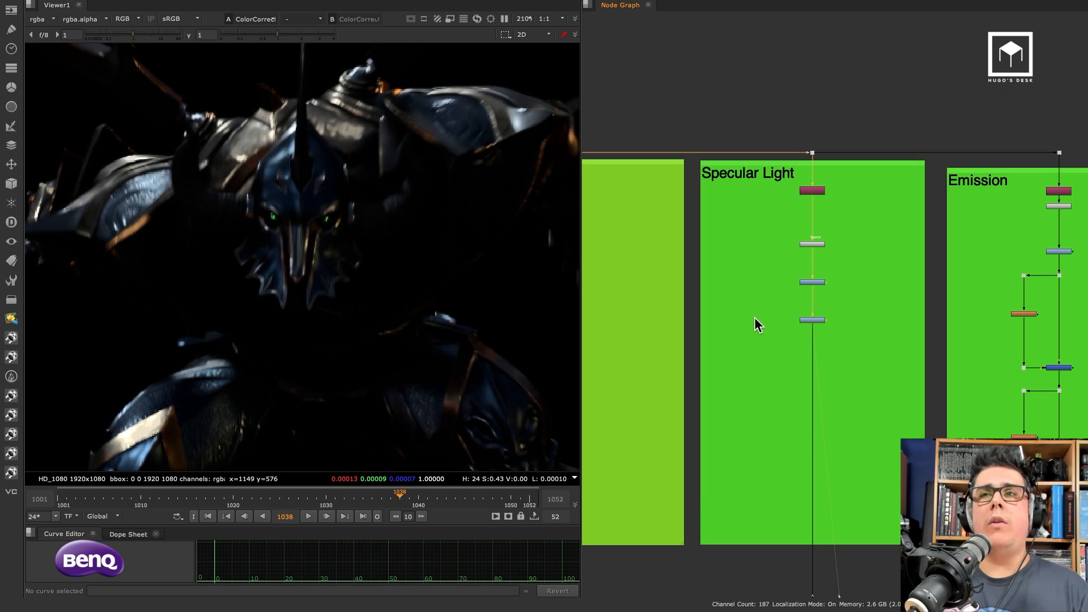
{"action": "middle_click_drag", "start_coordinate": [752, 338], "coordinate": [858, 298]}
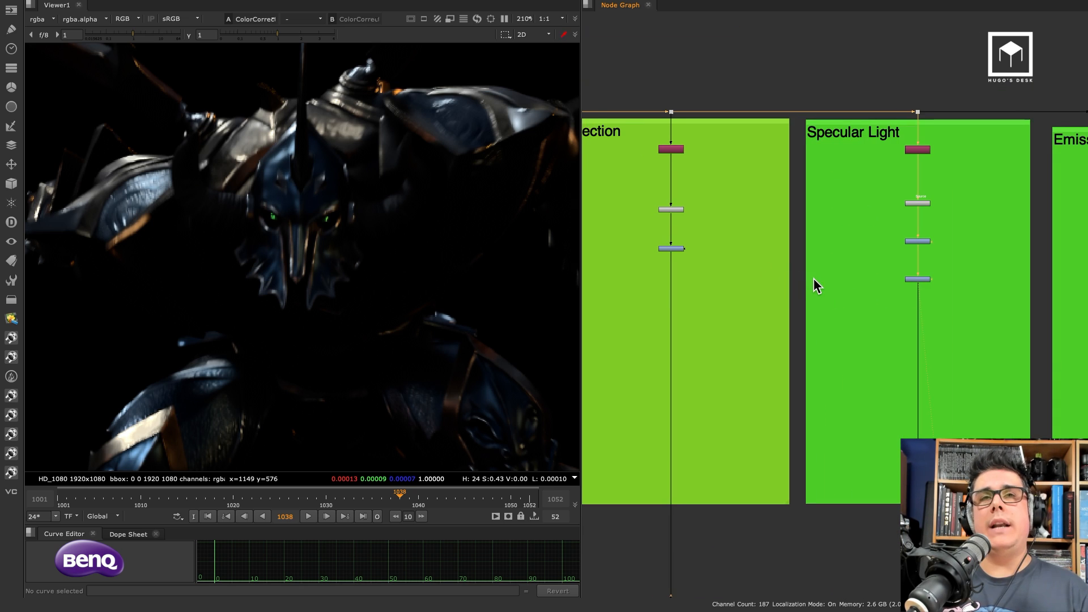
{"action": "middle_click_drag", "start_coordinate": [761, 267], "coordinate": [814, 276]}
{"action": "left_click", "coordinate": [715, 219]}
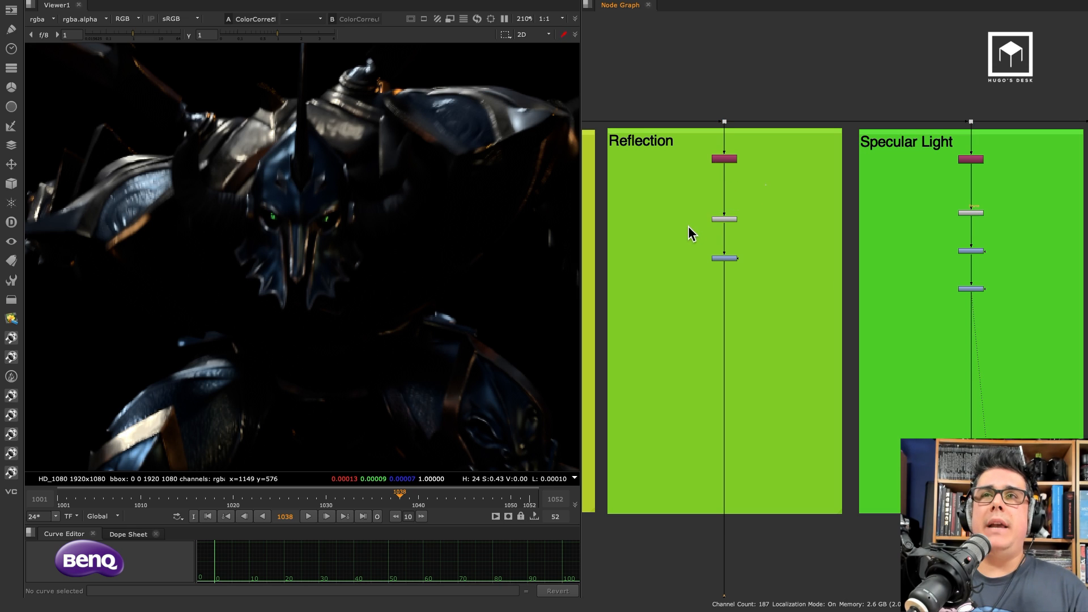
{"action": "key", "text": "1"}
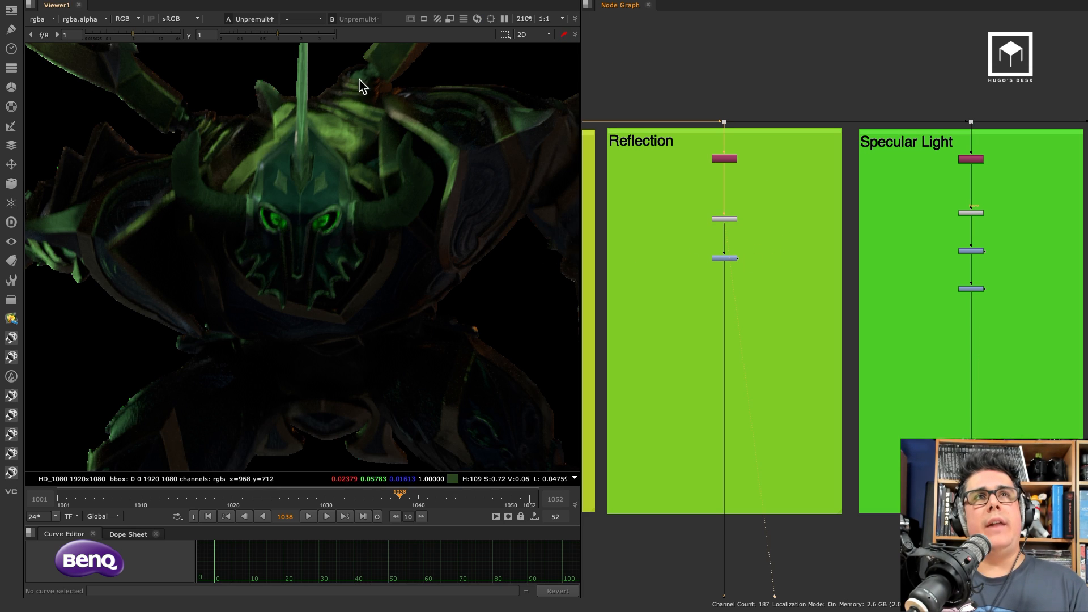
{"action": "scroll", "coordinate": [730, 260], "scroll_direction": "up", "scroll_amount": 5}
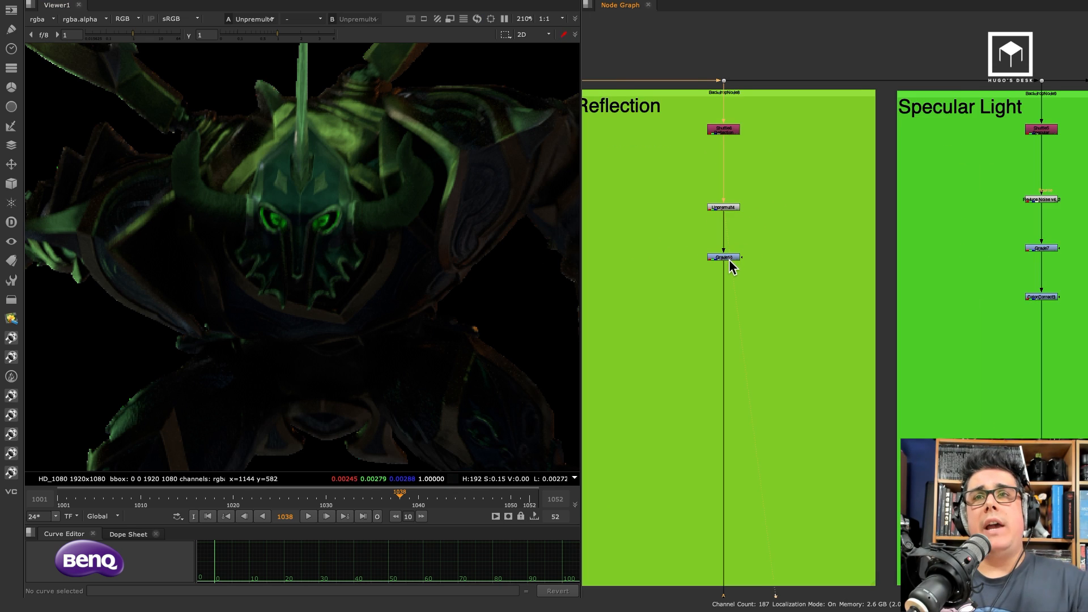
{"action": "left_click", "coordinate": [729, 257]}
{"action": "key", "text": "1"}
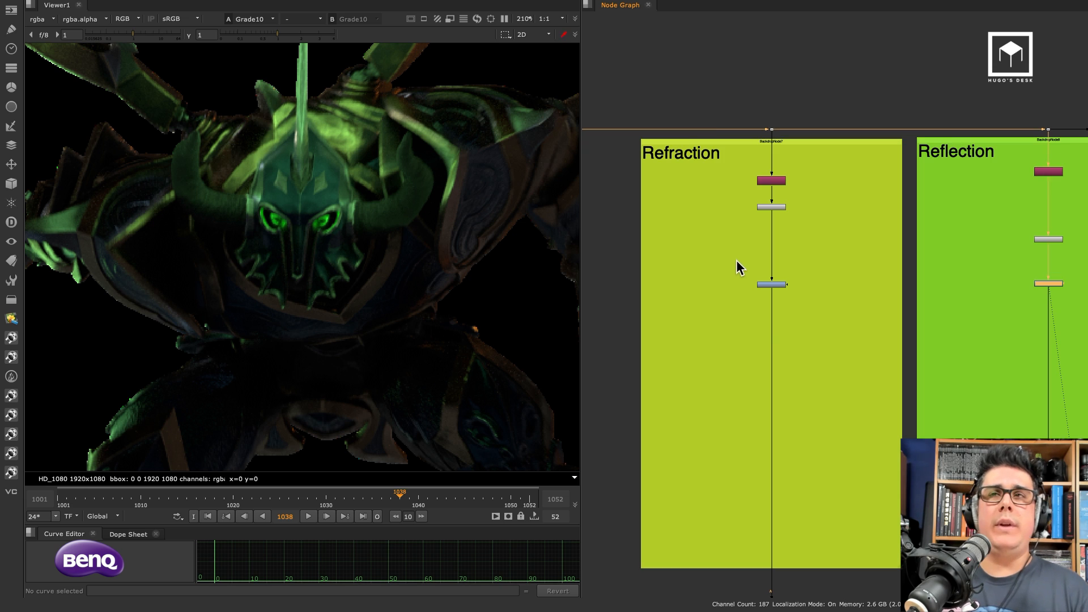
Step: Examine how the Shuffle9 pass and its Unpremult7 node are set up in the Diffuse backdrop
{"action": "middle_click_drag", "start_coordinate": [745, 257], "coordinate": [713, 273], "text": "alt"}
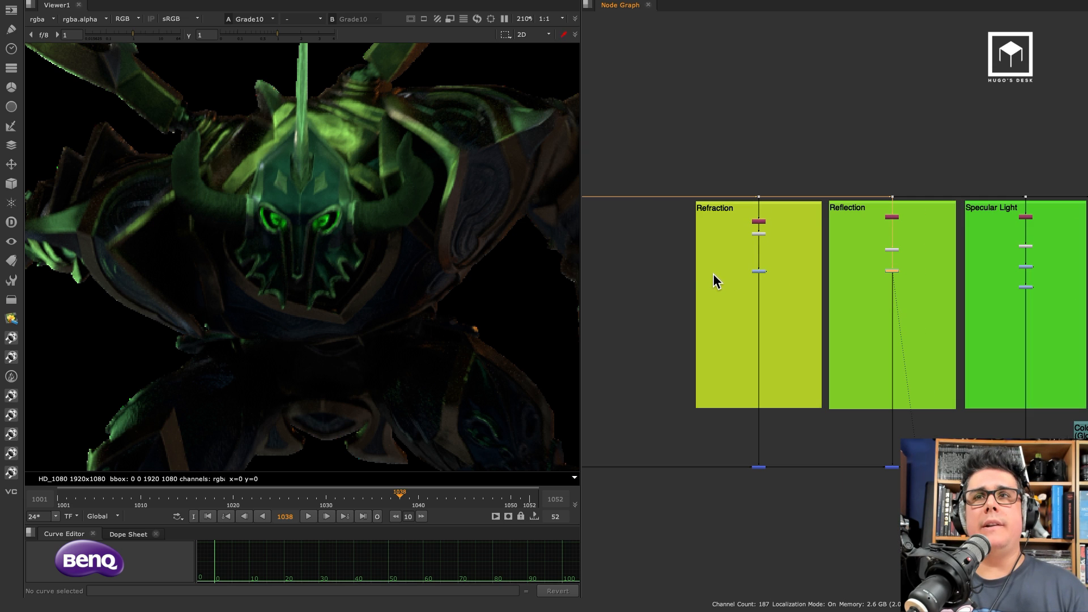
{"action": "middle_click_drag", "start_coordinate": [776, 252], "coordinate": [982, 238]}
{"action": "middle_click_drag", "start_coordinate": [677, 248], "coordinate": [827, 251]}
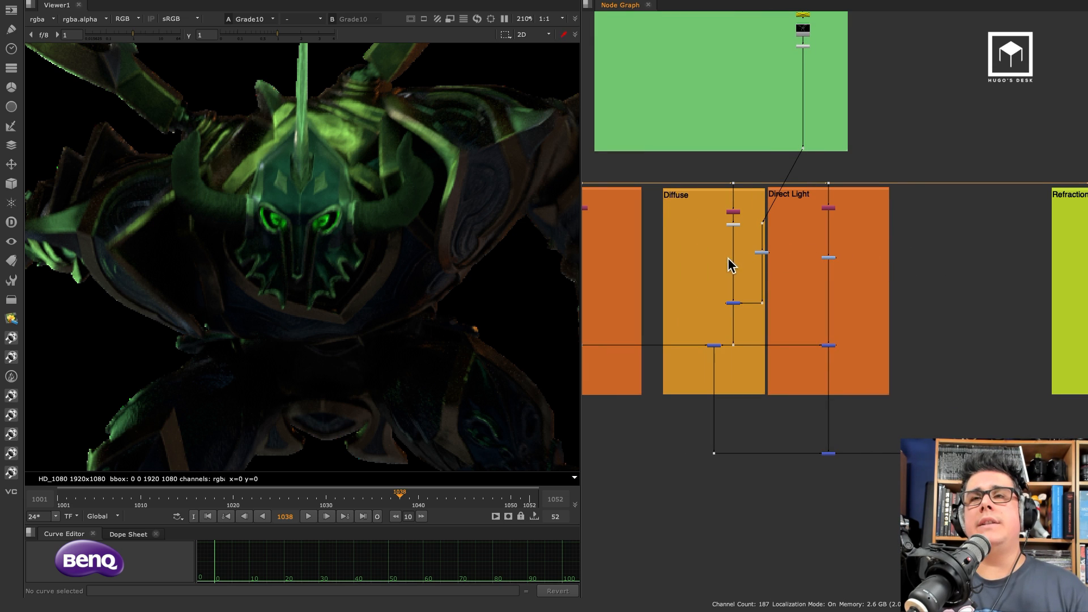
{"action": "middle_click_drag", "start_coordinate": [728, 257], "coordinate": [750, 245], "text": "alt"}
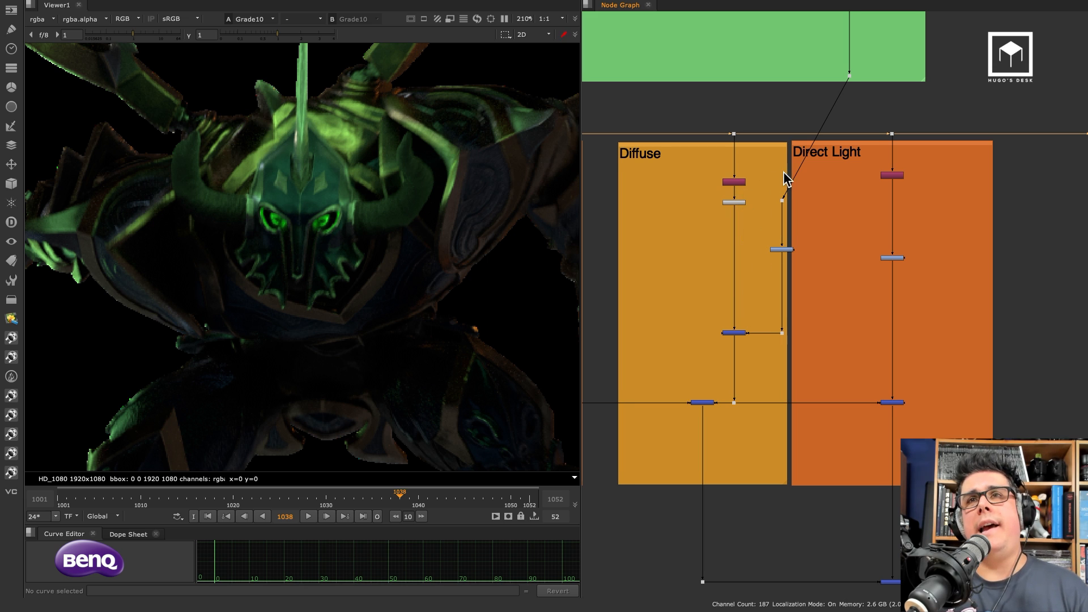
{"action": "scroll", "coordinate": [732, 212], "scroll_direction": "up", "scroll_amount": 4}
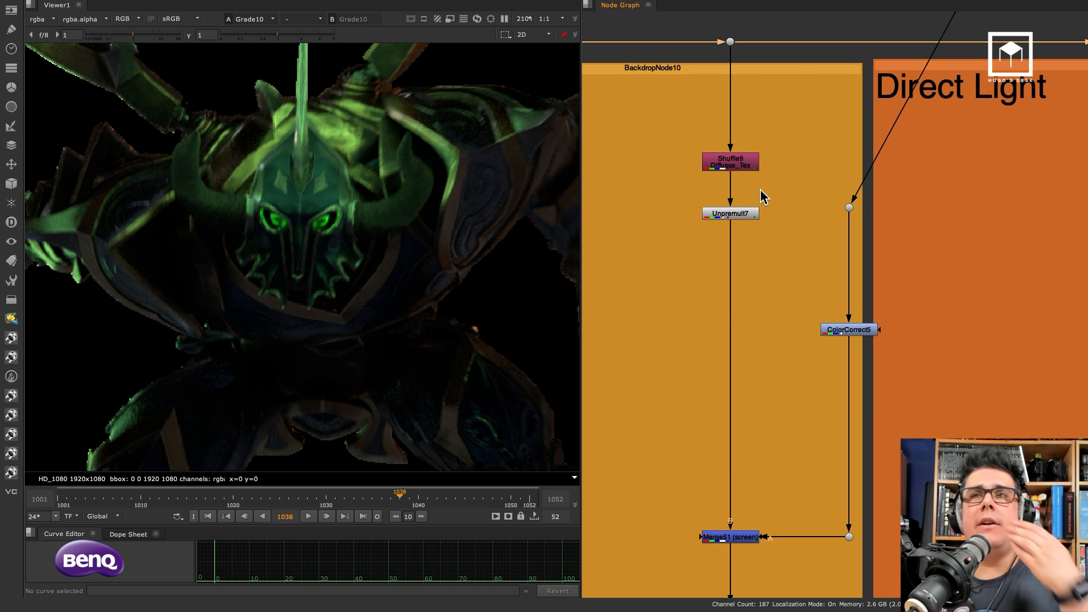
Step: Switch to the main_webinar_comp_v003 script and view the Shuffle4 pass in the viewer
{"action": "key", "text": "super+Tab"}
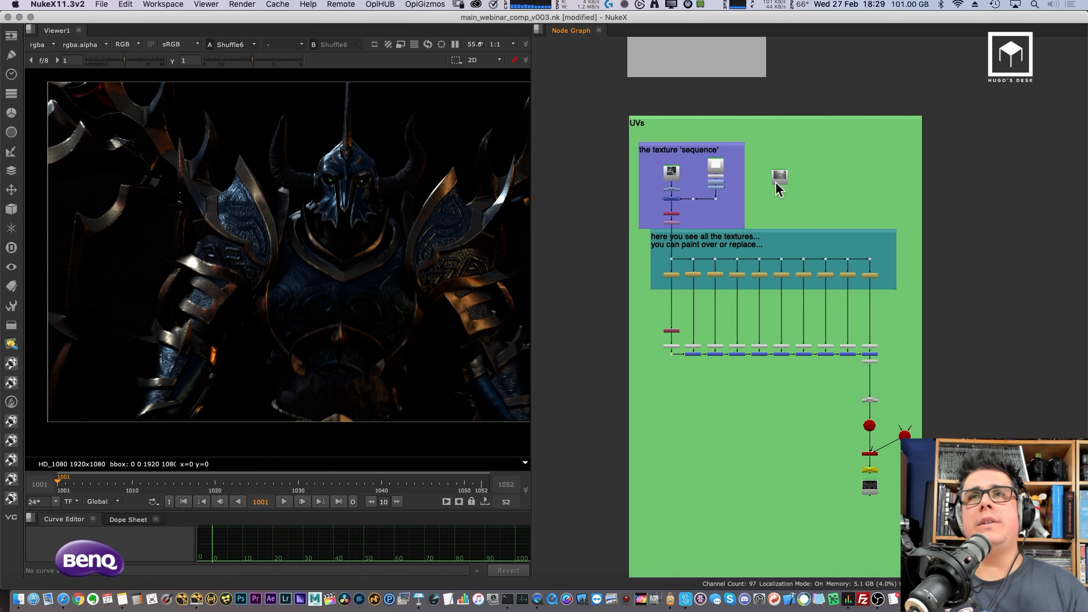
{"action": "scroll", "coordinate": [781, 187], "scroll_direction": "down", "scroll_amount": 3}
{"action": "middle_click_drag", "start_coordinate": [679, 228], "coordinate": [715, 340]}
{"action": "mouse_move", "coordinate": [663, 203]}
{"action": "middle_mouse_down"}
{"action": "mouse_move", "coordinate": [860, 209]}
{"action": "mouse_move", "coordinate": [862, 185]}
{"action": "middle_mouse_up"}
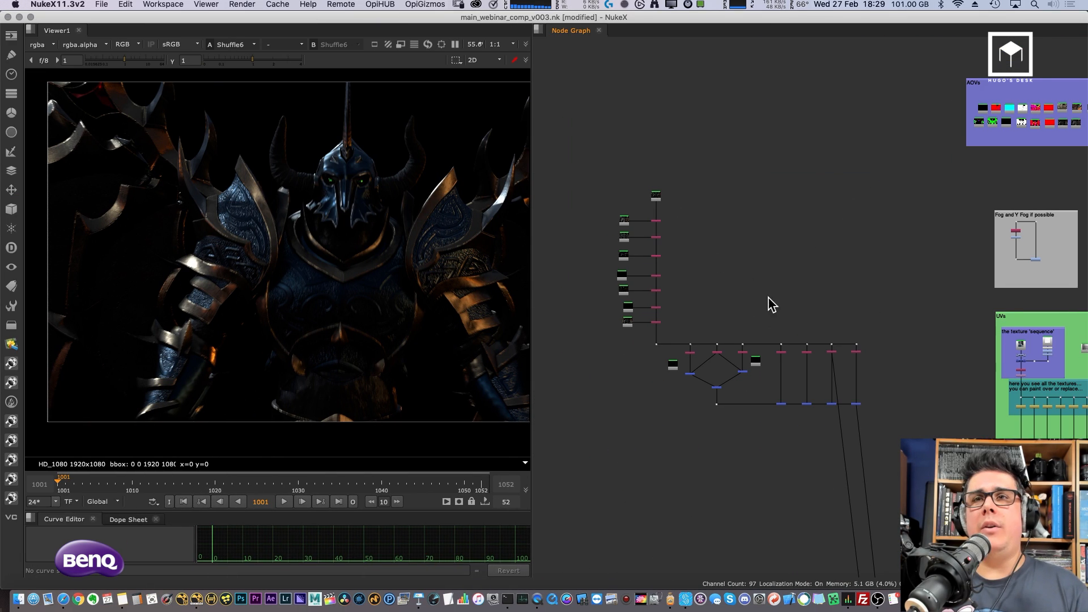
{"action": "scroll", "coordinate": [784, 319], "scroll_direction": "up", "scroll_amount": 5}
{"action": "middle_click_drag", "start_coordinate": [748, 279], "coordinate": [670, 204]}
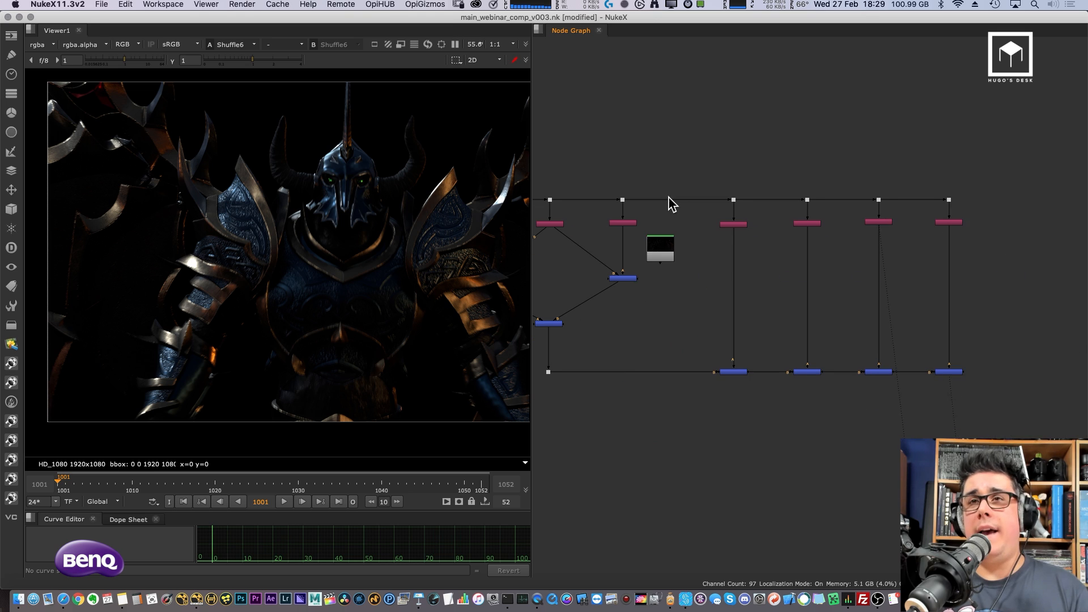
{"action": "left_click", "coordinate": [742, 224]}
{"action": "key", "text": "1"}
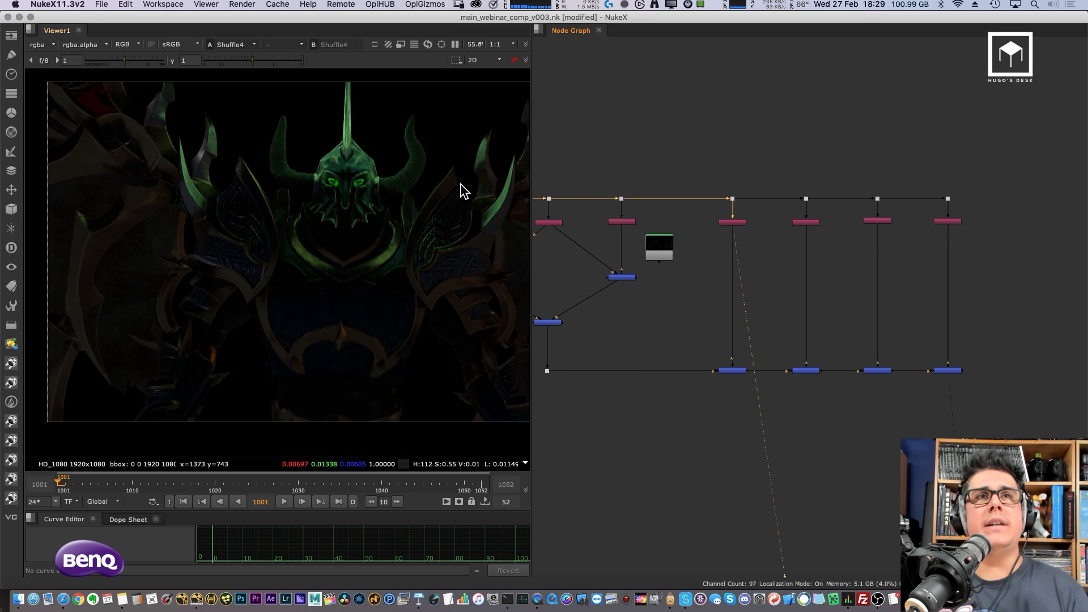
Step: Inspect the edge pixels of the helmet beside the crest in the Shuffle4 pass at close range
{"action": "scroll", "coordinate": [363, 149], "scroll_direction": "up", "scroll_amount": 1}
{"action": "scroll", "coordinate": [363, 149], "scroll_direction": "up", "scroll_amount": 14}
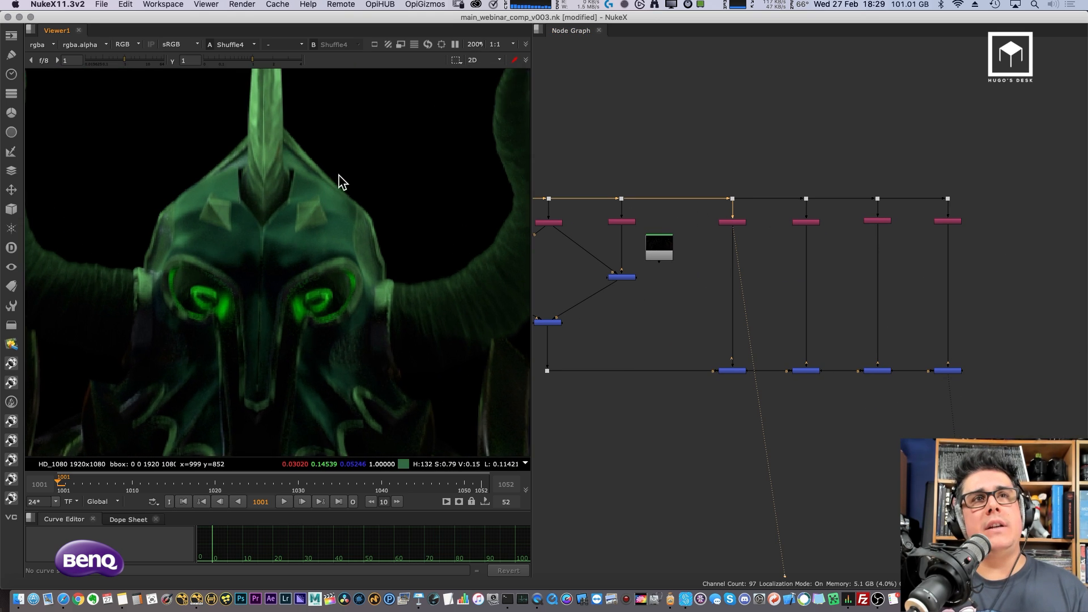
{"action": "scroll", "coordinate": [332, 190], "scroll_direction": "up", "scroll_amount": 9}
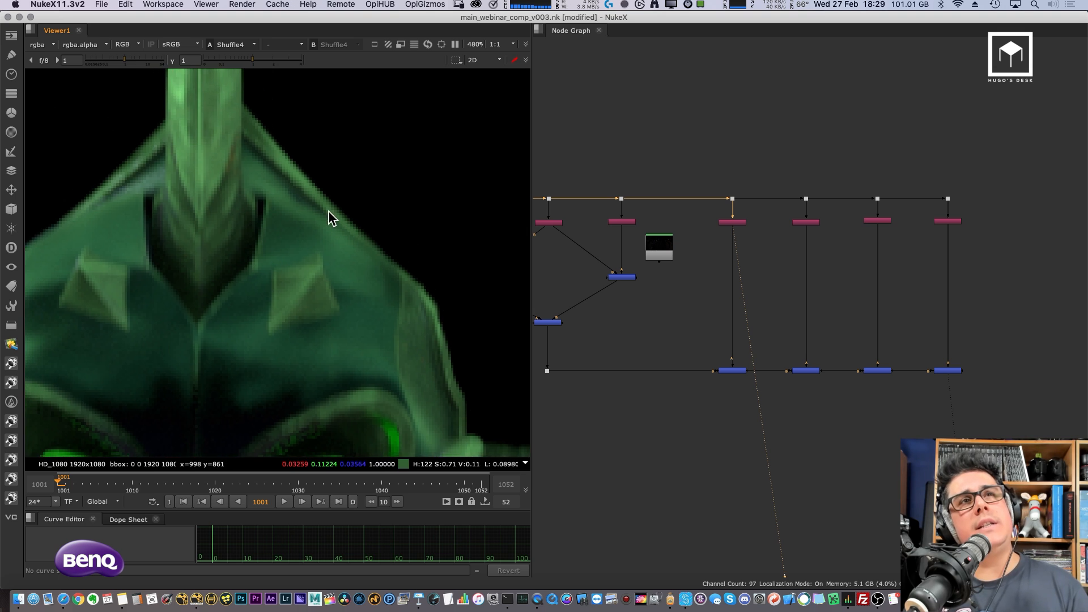
{"action": "scroll", "coordinate": [337, 181], "scroll_direction": "up", "scroll_amount": 10}
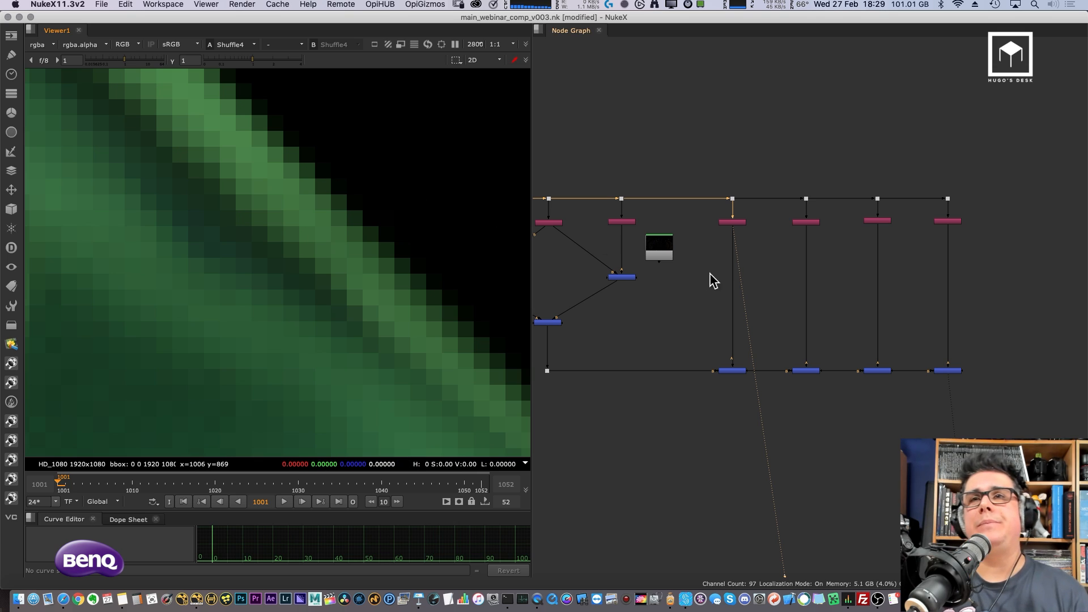
{"action": "scroll", "coordinate": [739, 225], "scroll_direction": "up", "scroll_amount": 3}
{"action": "left_click", "coordinate": [736, 222]}
{"action": "scroll", "coordinate": [388, 255], "scroll_direction": "down", "scroll_amount": 4}
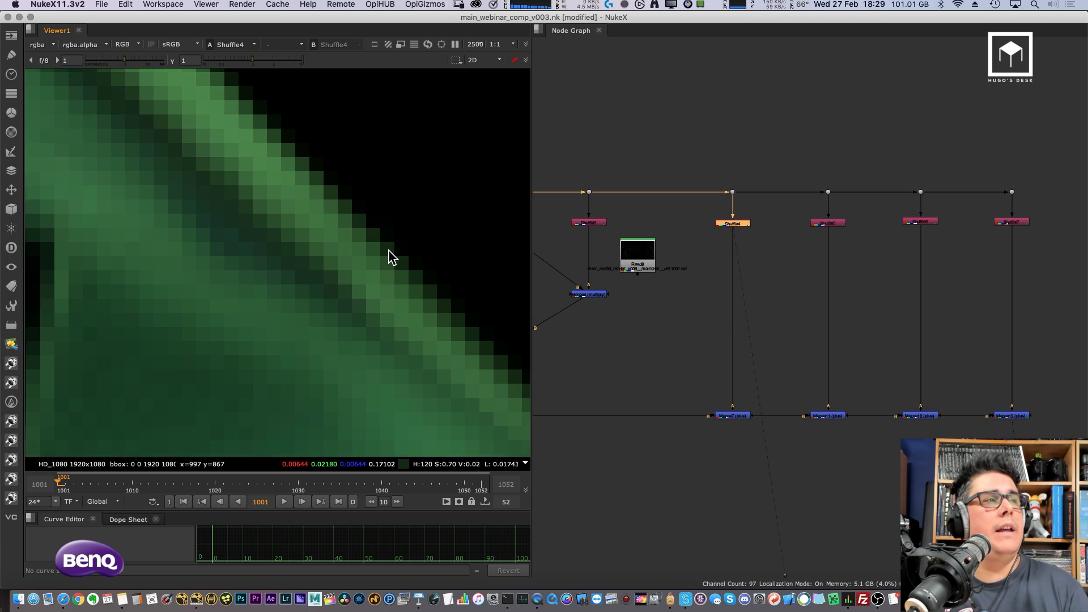
{"action": "scroll", "coordinate": [351, 288], "scroll_direction": "down", "scroll_amount": 2}
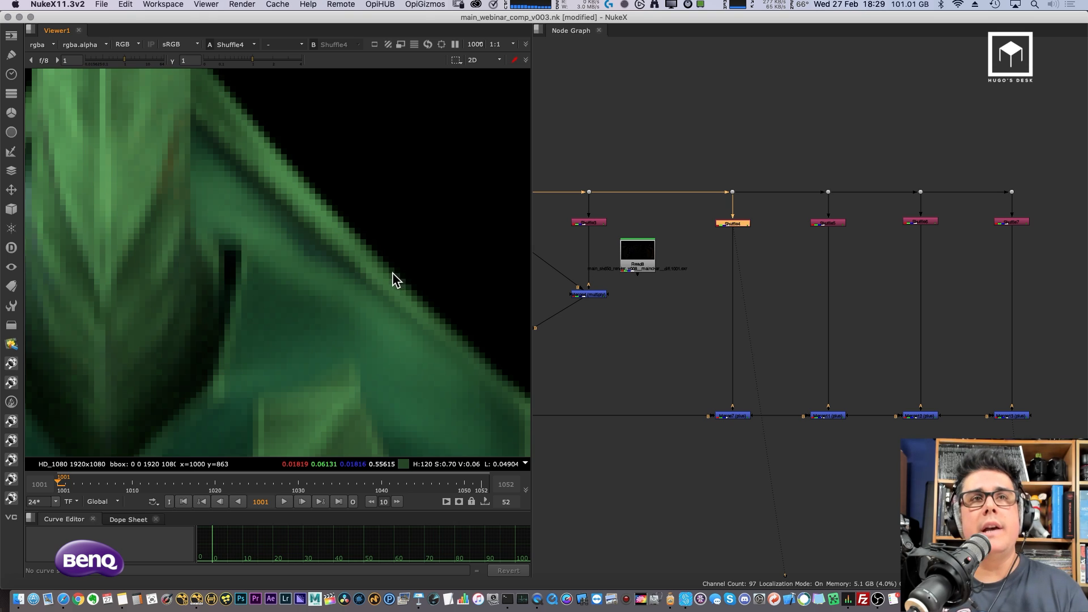
Step: Compare the helmet's edge in the alpha channel with the Shuffle4 colour image
{"action": "key", "text": "a"}
{"action": "key", "text": "a"}
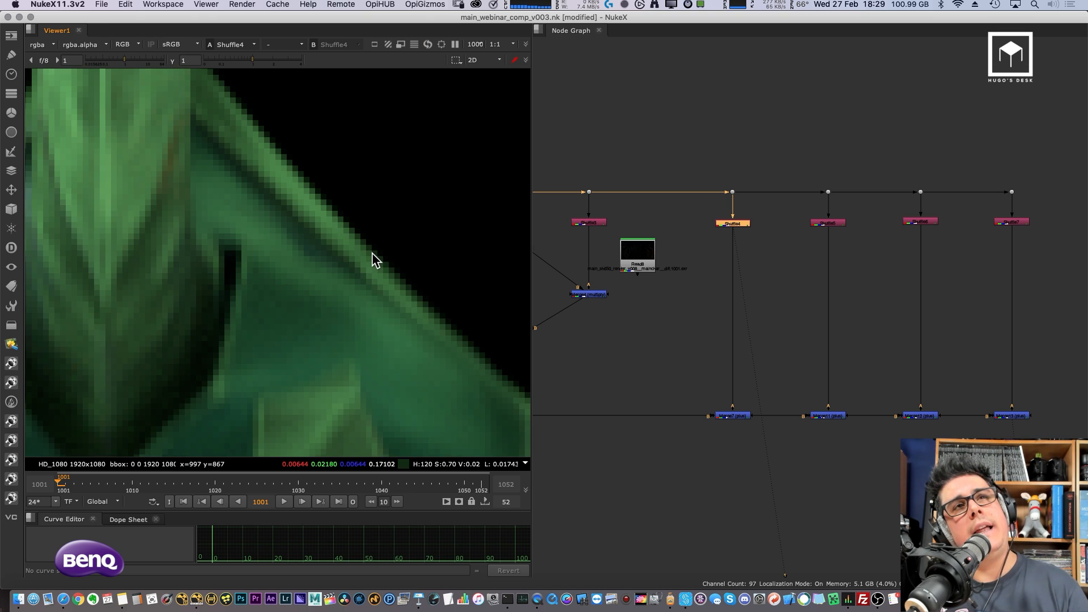
{"action": "key", "text": "a"}
{"action": "key", "text": "a"}
{"action": "scroll", "coordinate": [368, 258], "scroll_direction": "down", "scroll_amount": 3}
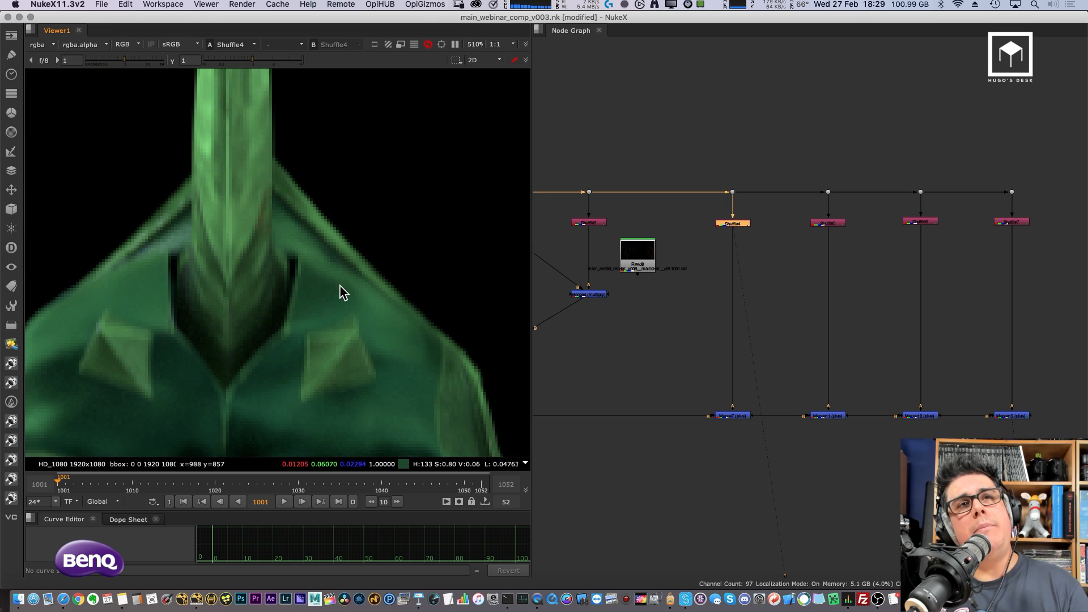
Step: Add an Unpremult node after Shuffle4 with its default rgb by rgba.alpha settings, and place it just below the Shuffle
{"action": "key", "text": "Tab"}
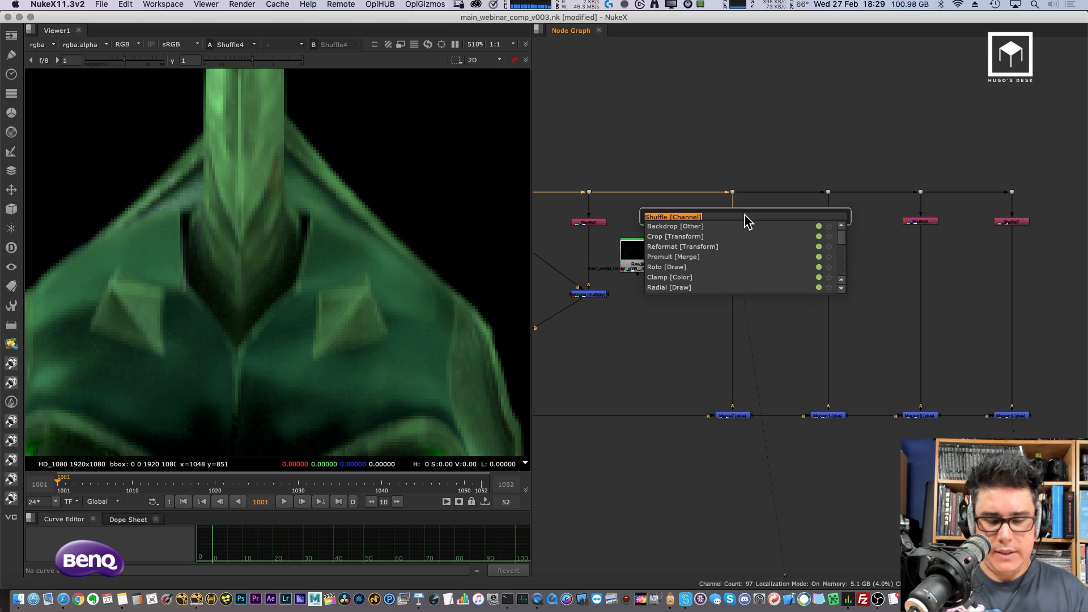
{"action": "type", "text": "unp"}
{"action": "key", "text": "Return"}
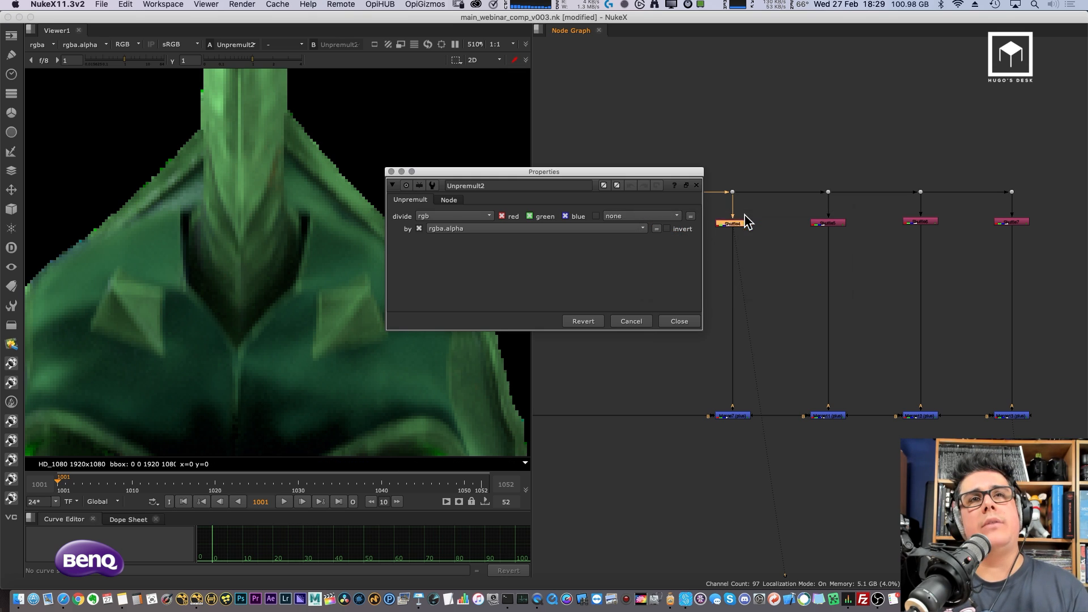
{"action": "left_click", "coordinate": [679, 321]}
{"action": "left_click_drag", "start_coordinate": [743, 235], "coordinate": [744, 247]}
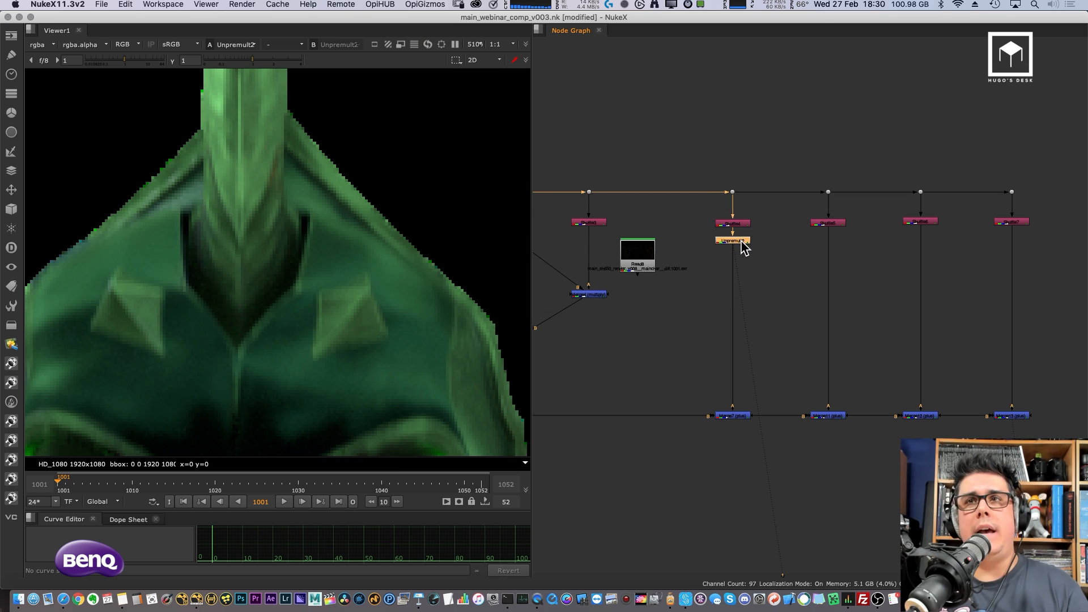
Step: Copy the Unpremult node and insert a duplicate after each of the three Shuffle nodes following Shuffle4
{"action": "key", "text": "ctrl+c"}
{"action": "left_click", "coordinate": [828, 223]}
{"action": "key", "text": "ctrl+v"}
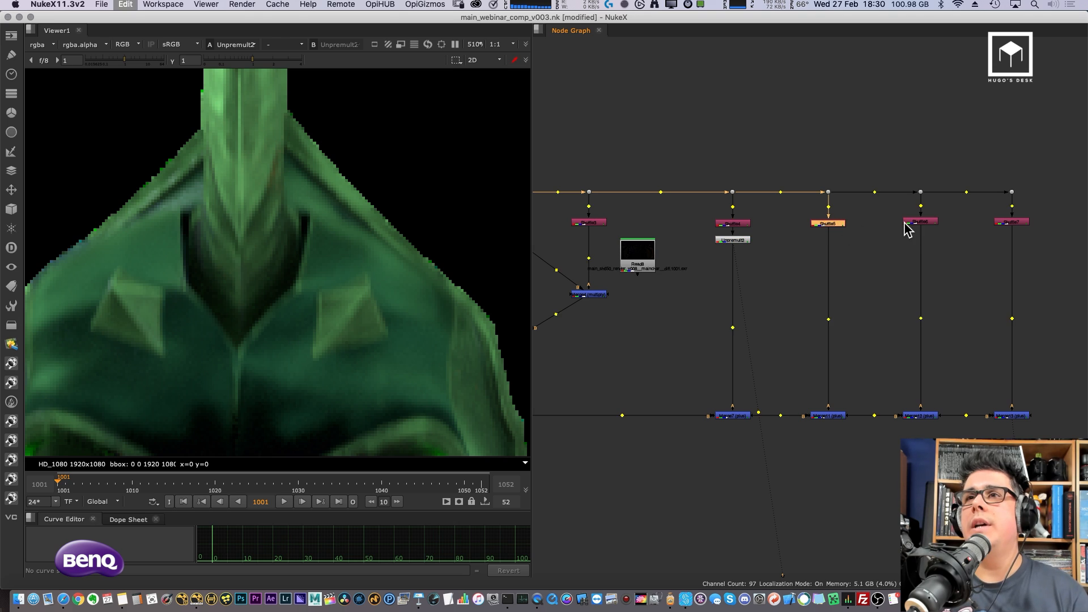
{"action": "left_click", "coordinate": [919, 222]}
{"action": "key", "text": "ctrl+v"}
{"action": "left_click", "coordinate": [1011, 222]}
{"action": "key", "text": "ctrl+v"}
Step: Inspect the helmet's edge pixels close up in the Unpremult2 result
{"action": "scroll", "coordinate": [893, 284], "scroll_direction": "left", "scroll_amount": 5}
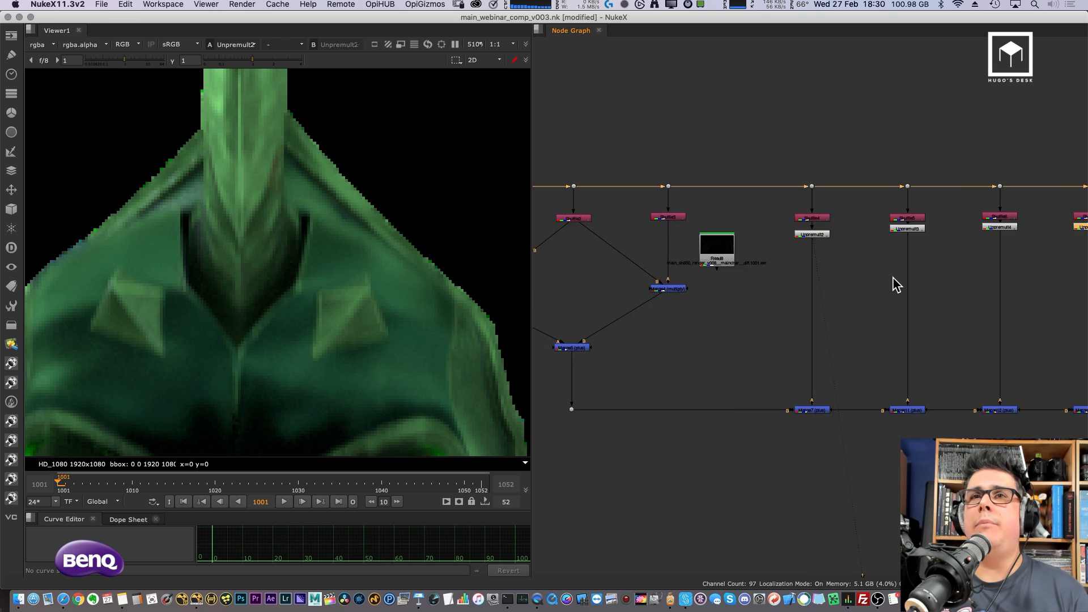
{"action": "middle_click_drag", "start_coordinate": [897, 251], "coordinate": [702, 253]}
{"action": "left_click", "coordinate": [692, 249]}
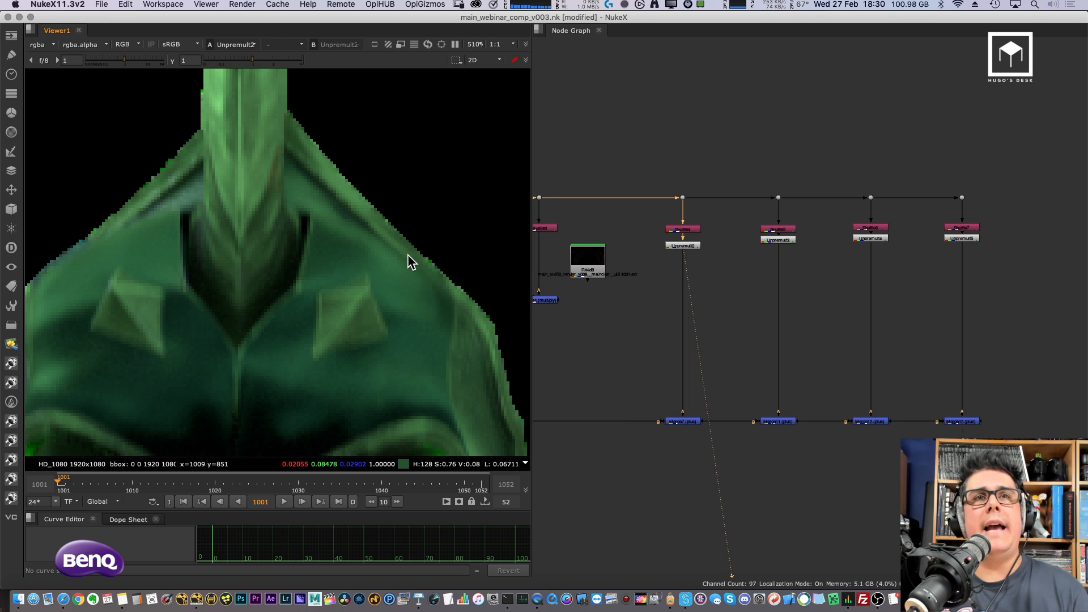
{"action": "scroll", "coordinate": [403, 250], "scroll_direction": "up", "scroll_amount": 3}
{"action": "left_click", "coordinate": [696, 247]}
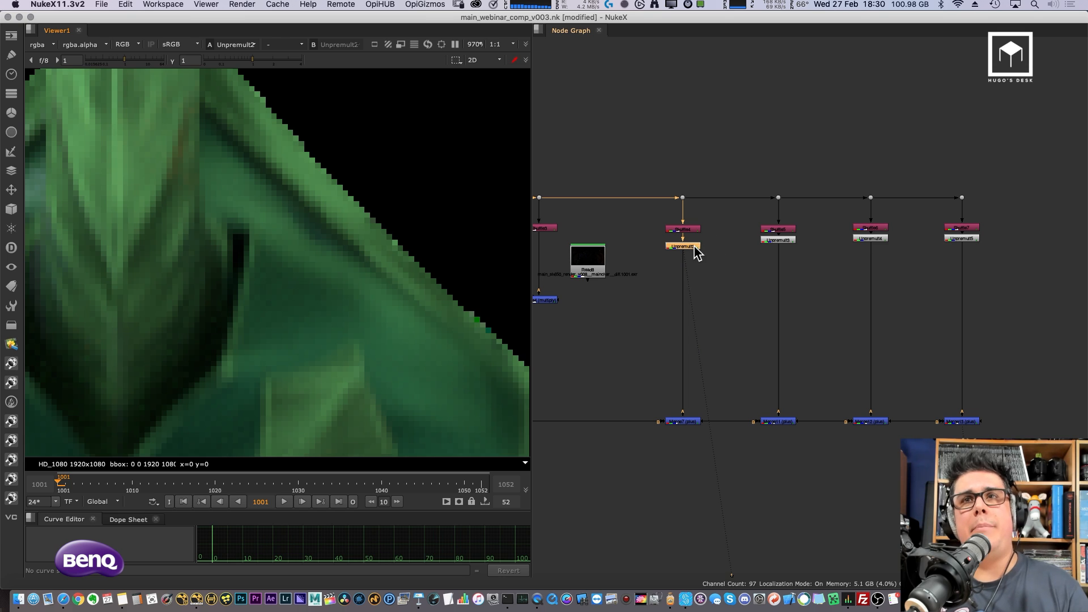
{"action": "left_click", "coordinate": [696, 248]}
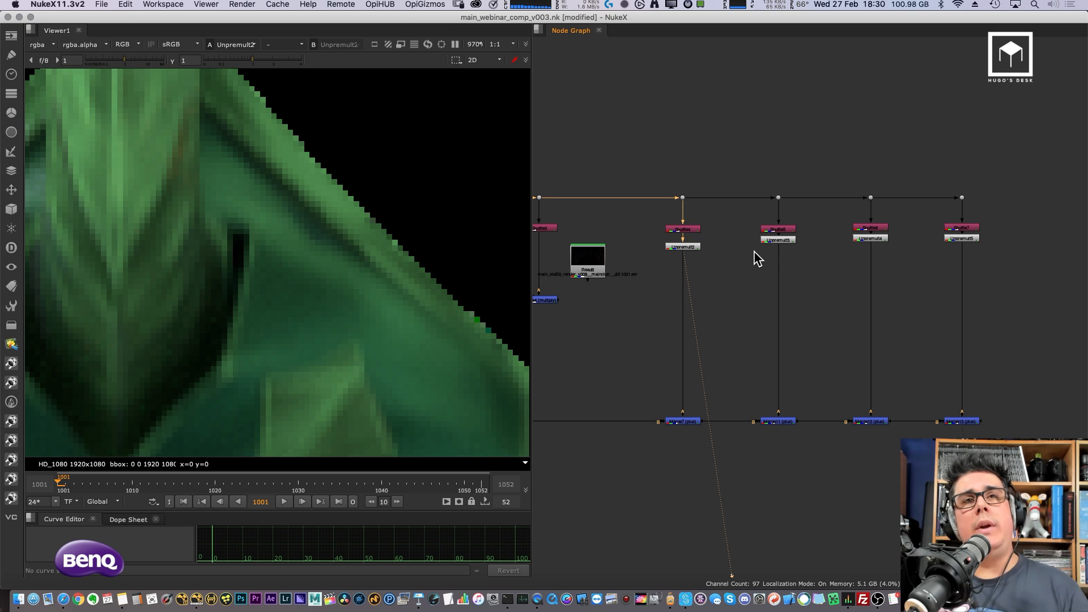
Step: Align Unpremult3 with the Unpremult node beside it, and view the Unpremult3 and Unpremult4 results
{"action": "left_click_drag", "start_coordinate": [785, 240], "coordinate": [790, 246]}
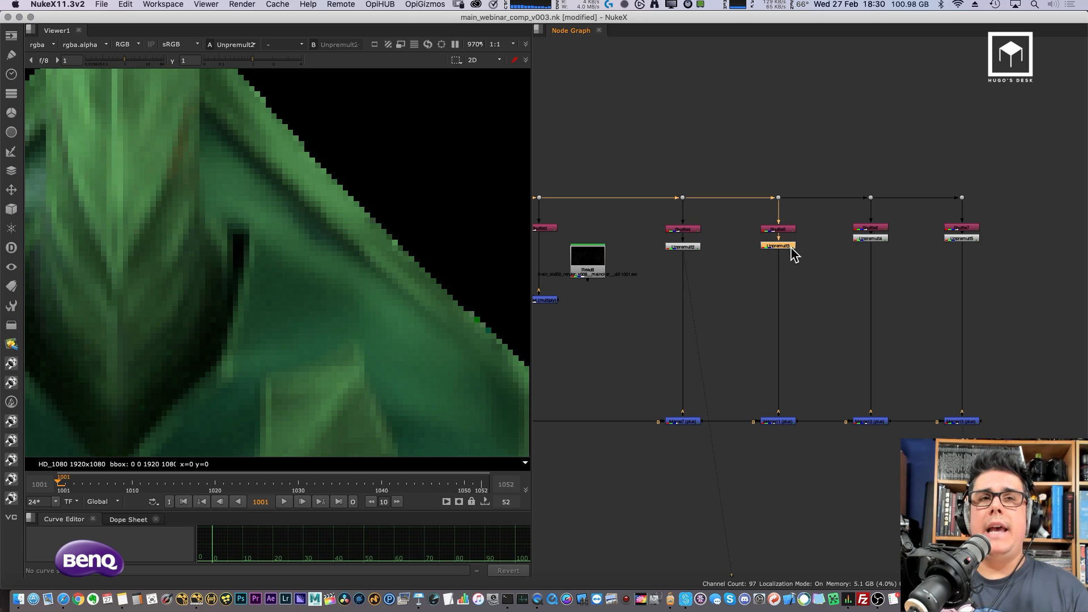
{"action": "key", "text": "1"}
{"action": "left_click", "coordinate": [865, 239]}
{"action": "key", "text": "1"}
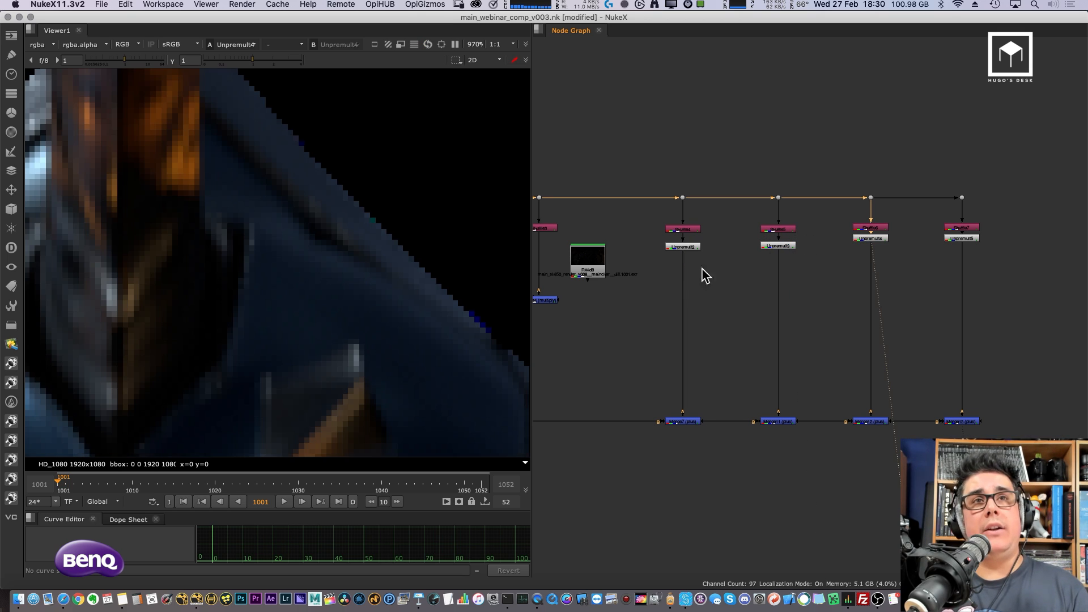
Step: View the Shuffle2 pass with the viewer gamma raised to 2.35, framing the top of the helmet
{"action": "scroll", "coordinate": [632, 272], "scroll_direction": "down", "scroll_amount": 2}
{"action": "middle_click_drag", "start_coordinate": [558, 273], "coordinate": [780, 270]}
{"action": "left_click", "coordinate": [719, 244]}
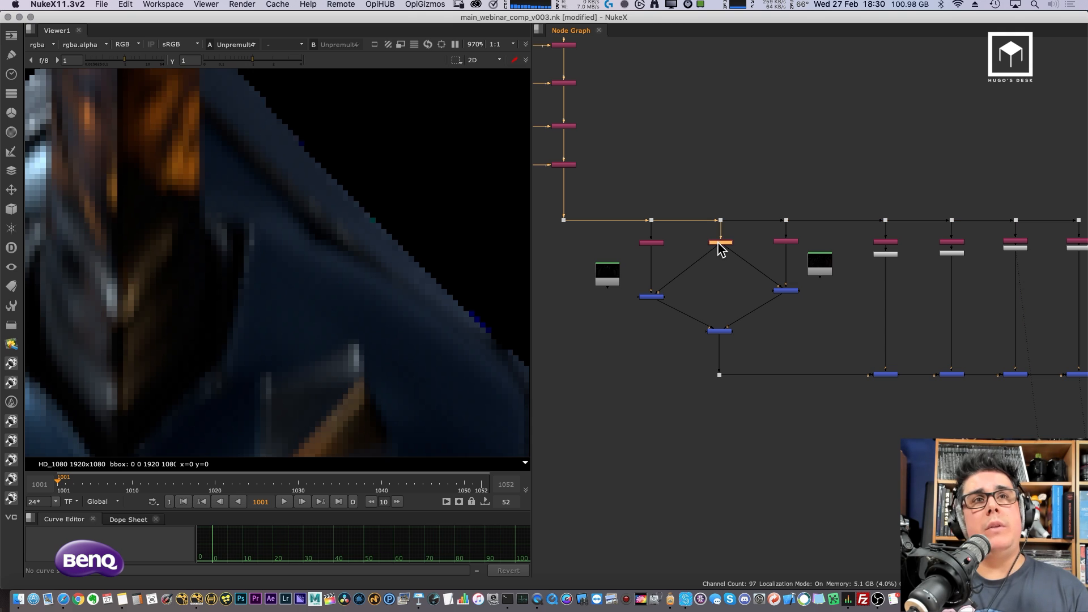
{"action": "key", "text": "1"}
{"action": "left_click_drag", "start_coordinate": [253, 61], "coordinate": [279, 60]}
{"action": "scroll", "coordinate": [364, 287], "scroll_direction": "down", "scroll_amount": 3}
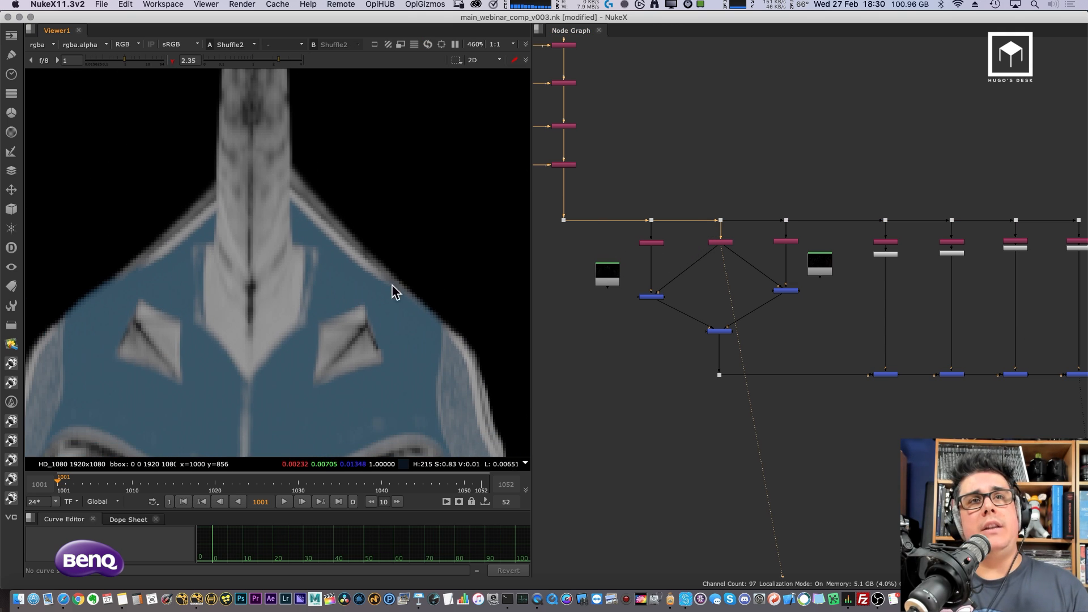
Step: Insert a copy of the Unpremult node after Shuffle2
{"action": "left_click", "coordinate": [885, 254]}
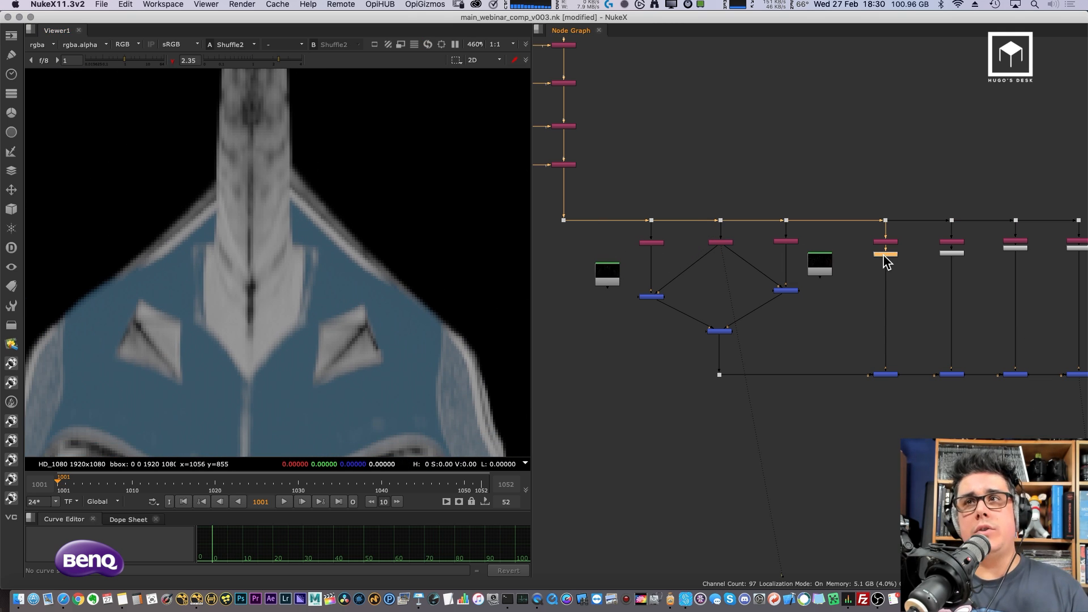
{"action": "left_click", "coordinate": [718, 242]}
{"action": "key", "text": "ctrl+v"}
Step: View the Shuffle1 and Shuffle3 passes and inspect the helmet's edges in each
{"action": "scroll", "coordinate": [735, 250], "scroll_direction": "up", "scroll_amount": 3}
{"action": "left_click", "coordinate": [587, 235]}
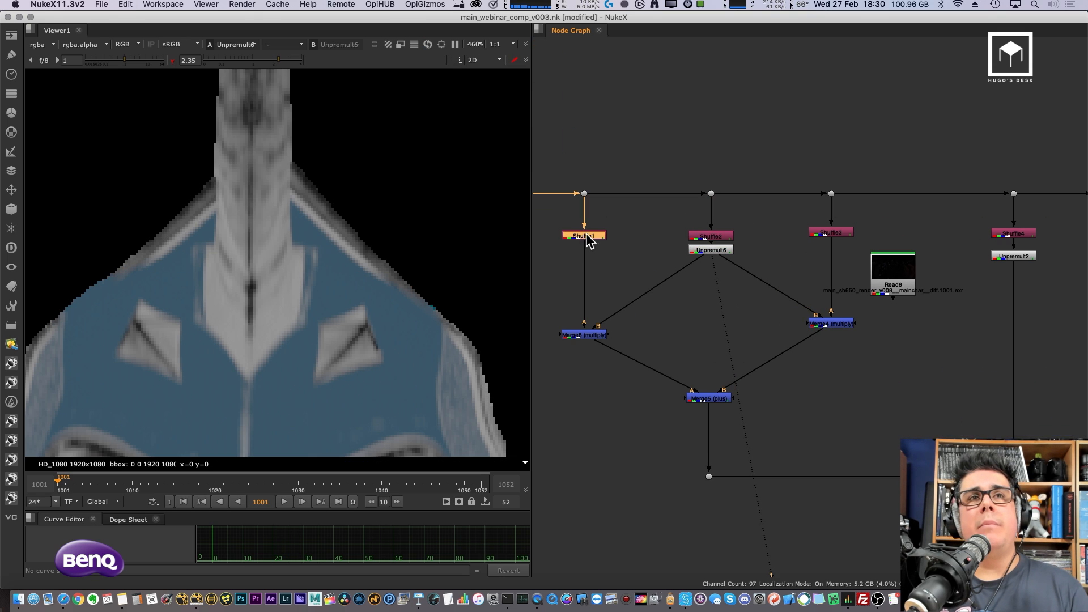
{"action": "key", "text": "1"}
{"action": "middle_click_drag", "start_coordinate": [590, 246], "coordinate": [672, 236]}
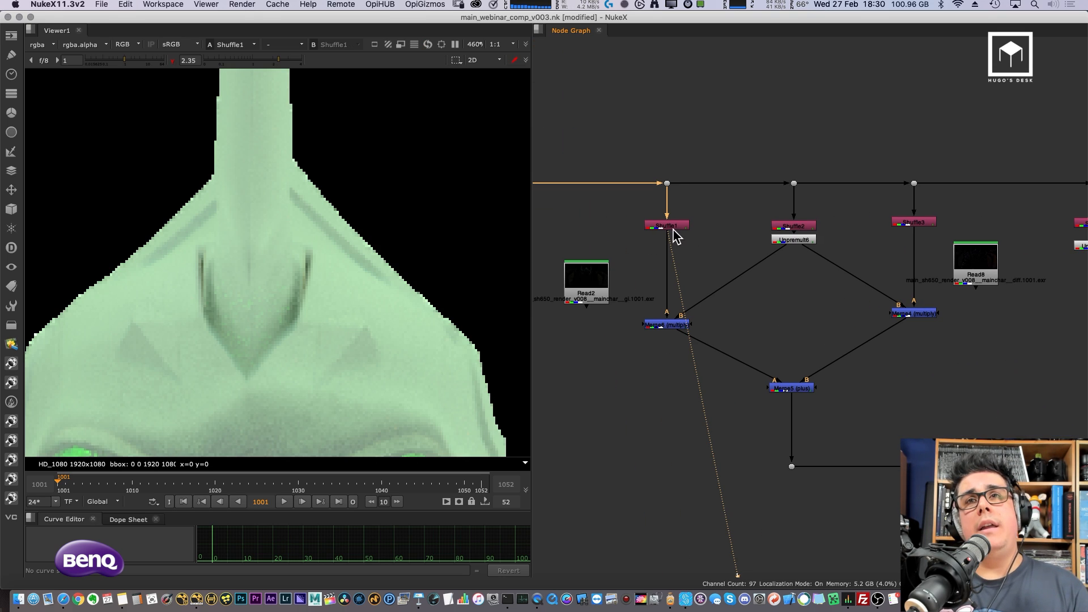
{"action": "left_click", "coordinate": [907, 223]}
{"action": "key", "text": "1"}
{"action": "scroll", "coordinate": [375, 246], "scroll_direction": "down", "scroll_amount": 3}
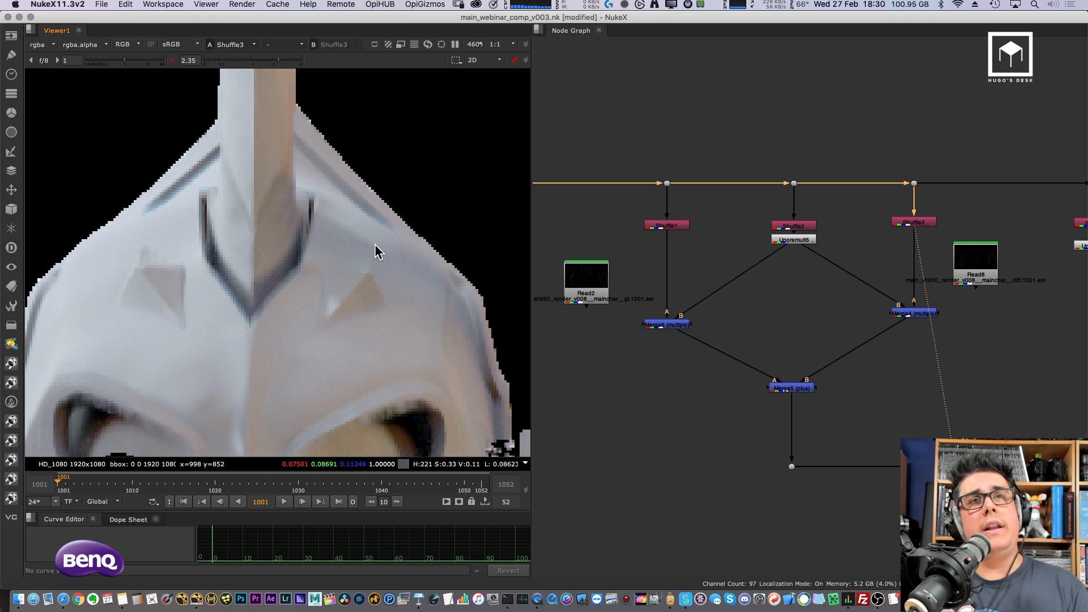
{"action": "middle_click_drag", "start_coordinate": [376, 254], "coordinate": [364, 291]}
{"action": "scroll", "coordinate": [364, 285], "scroll_direction": "down", "scroll_amount": 1}
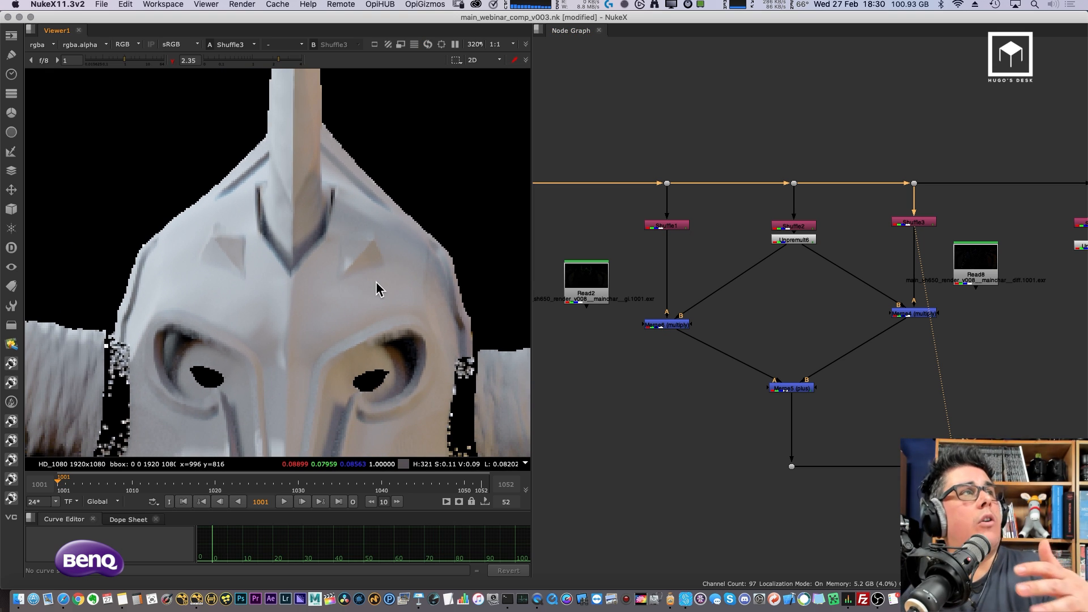
Step: Try an Unpremult copy after Shuffle1 and view its result along the helmet's edge
{"action": "scroll", "coordinate": [663, 228], "scroll_direction": "up", "scroll_amount": 2}
{"action": "left_click", "coordinate": [689, 225]}
{"action": "key", "text": "super+v"}
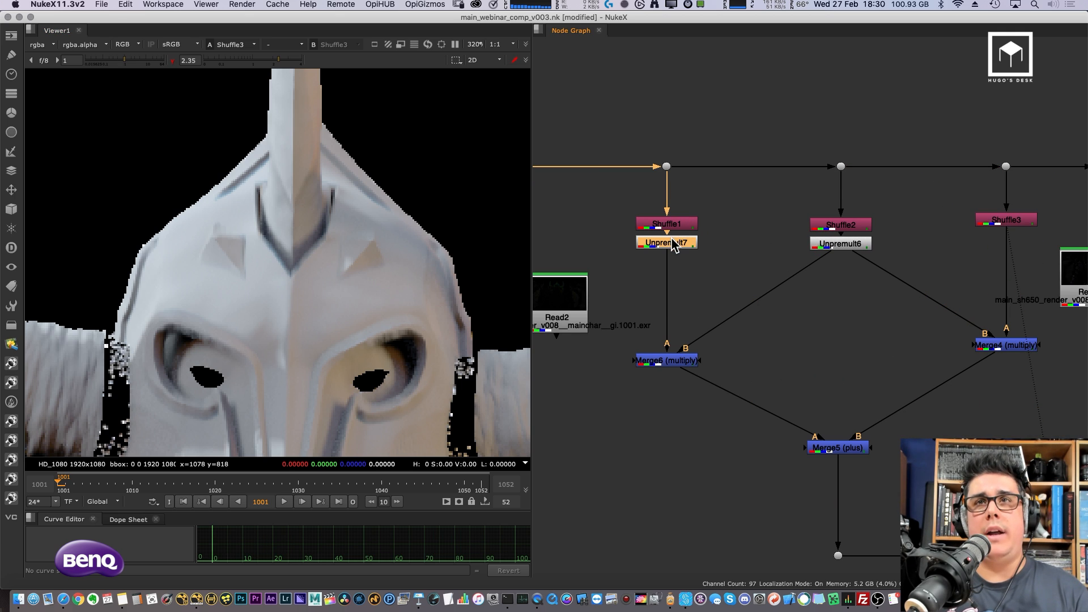
{"action": "key", "text": "1"}
{"action": "scroll", "coordinate": [426, 289], "scroll_direction": "up", "scroll_amount": 2}
{"action": "middle_click_drag", "start_coordinate": [426, 289], "coordinate": [358, 316]}
Step: Compare the helmet's edge with the Unpremult7 node disabled and enabled
{"action": "left_click", "coordinate": [661, 244]}
{"action": "key", "text": "d"}
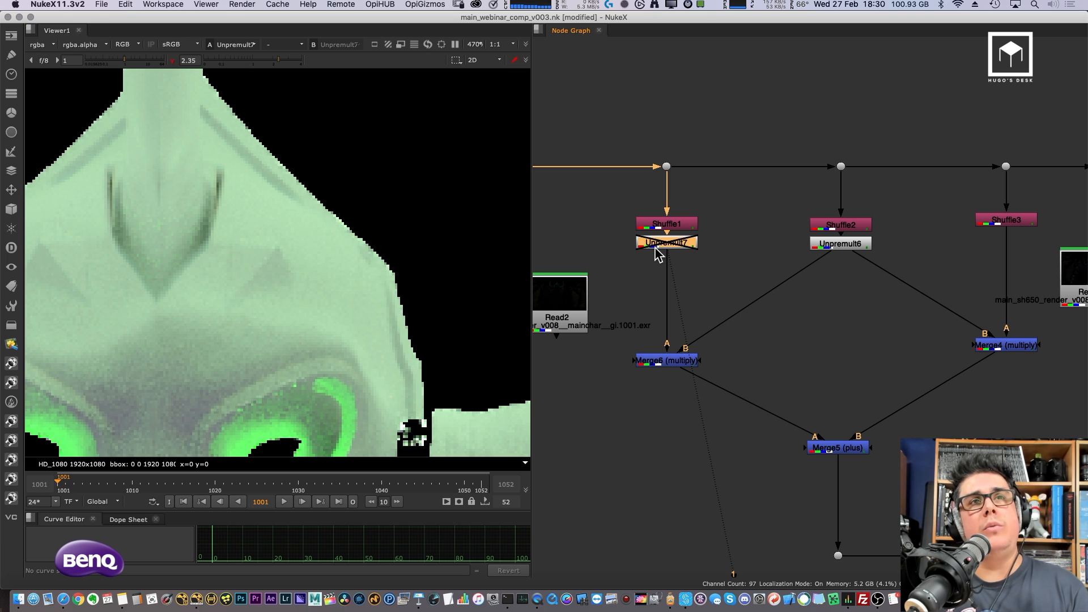
{"action": "key", "text": "d"}
{"action": "key", "text": "d"}
{"action": "key", "text": "d"}
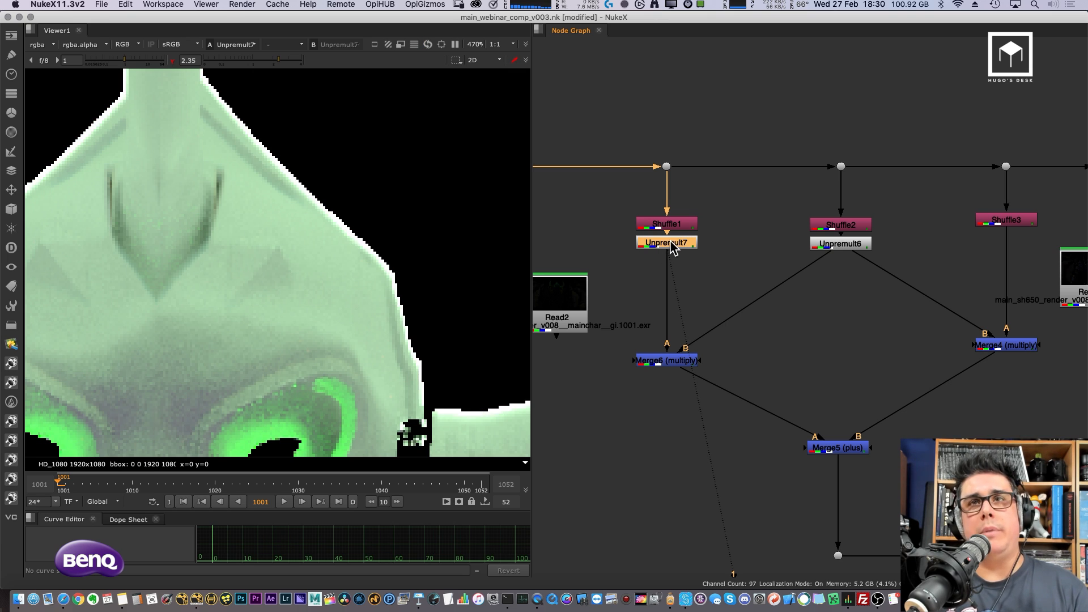
Step: Delete the Unpremult7 node after Shuffle1
{"action": "key", "text": "Delete"}
{"action": "left_click", "coordinate": [704, 311]}
{"action": "scroll", "coordinate": [663, 340], "scroll_direction": "down", "scroll_amount": 5}
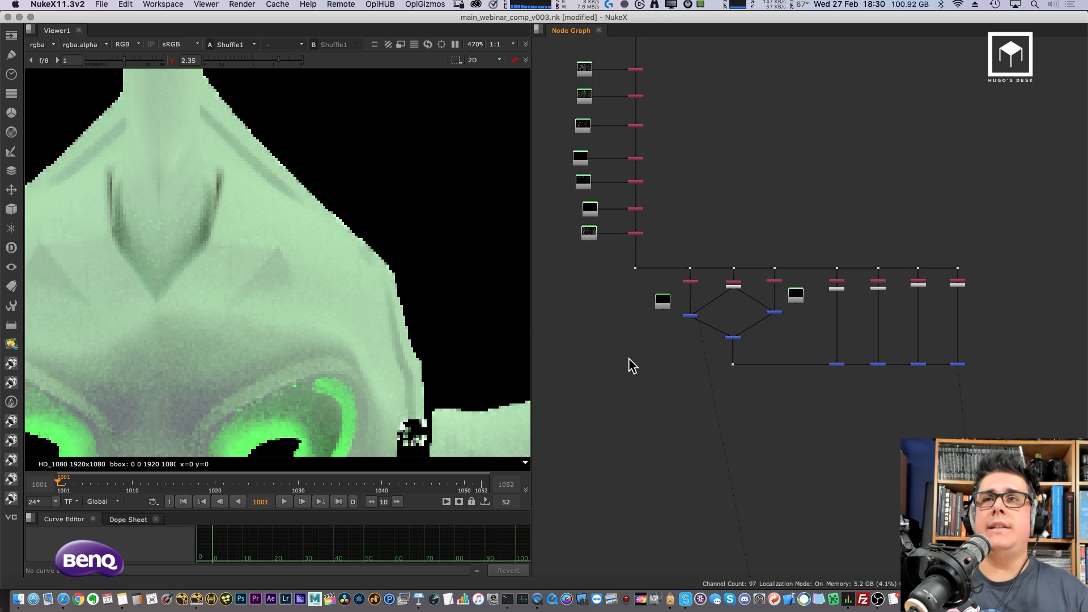
Step: Show the Read1 green-screen plate from the Simple Premult Comp w/ Premult group in the viewer
{"action": "middle_click_drag", "start_coordinate": [821, 313], "coordinate": [605, 387]}
{"action": "middle_click_drag", "start_coordinate": [876, 291], "coordinate": [600, 291]}
{"action": "scroll", "coordinate": [828, 273], "scroll_direction": "up", "scroll_amount": 8}
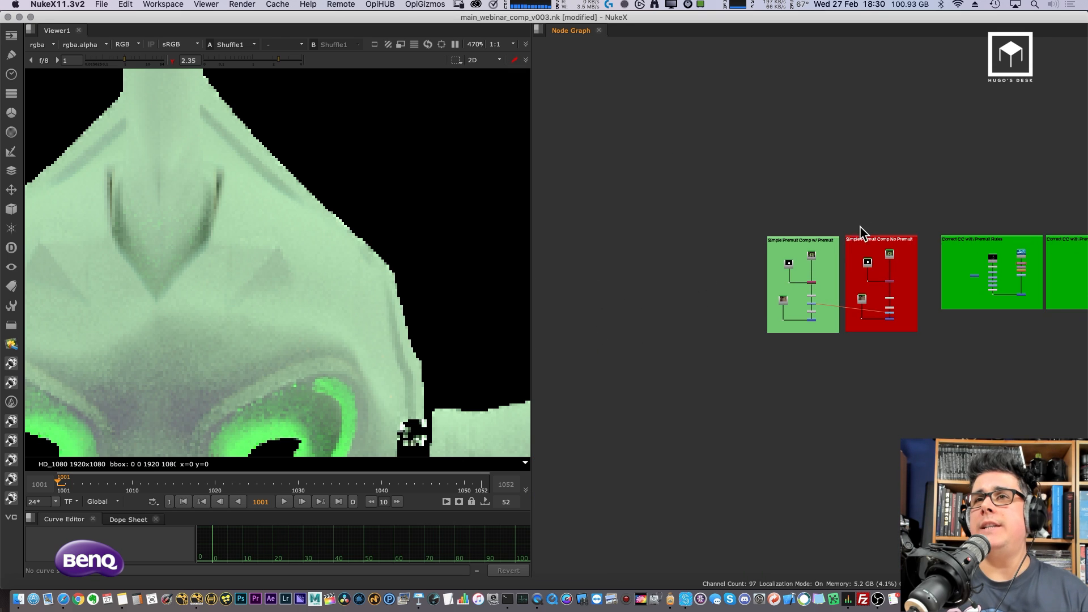
{"action": "scroll", "coordinate": [829, 266], "scroll_direction": "up", "scroll_amount": 3}
{"action": "left_click", "coordinate": [785, 173]}
{"action": "key", "text": "1"}
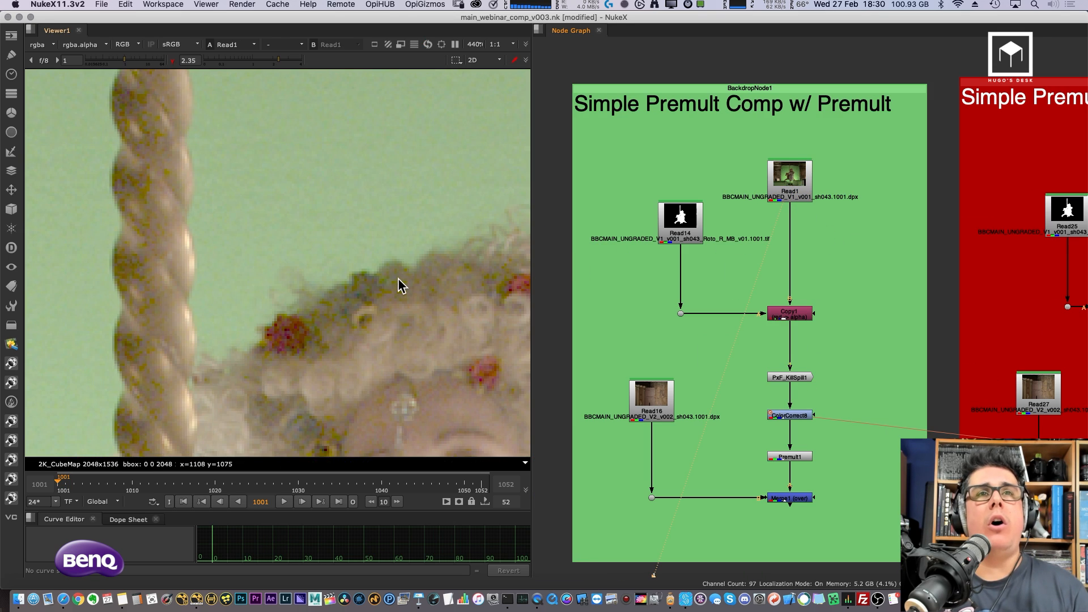
Step: Reset the viewer gamma to 1 and frame the woman on the carousel horse in the Read1 plate
{"action": "key", "text": "f"}
{"action": "scroll", "coordinate": [350, 318], "scroll_direction": "down", "scroll_amount": 4}
{"action": "left_click", "coordinate": [173, 61]}
{"action": "scroll", "coordinate": [385, 238], "scroll_direction": "down", "scroll_amount": 3}
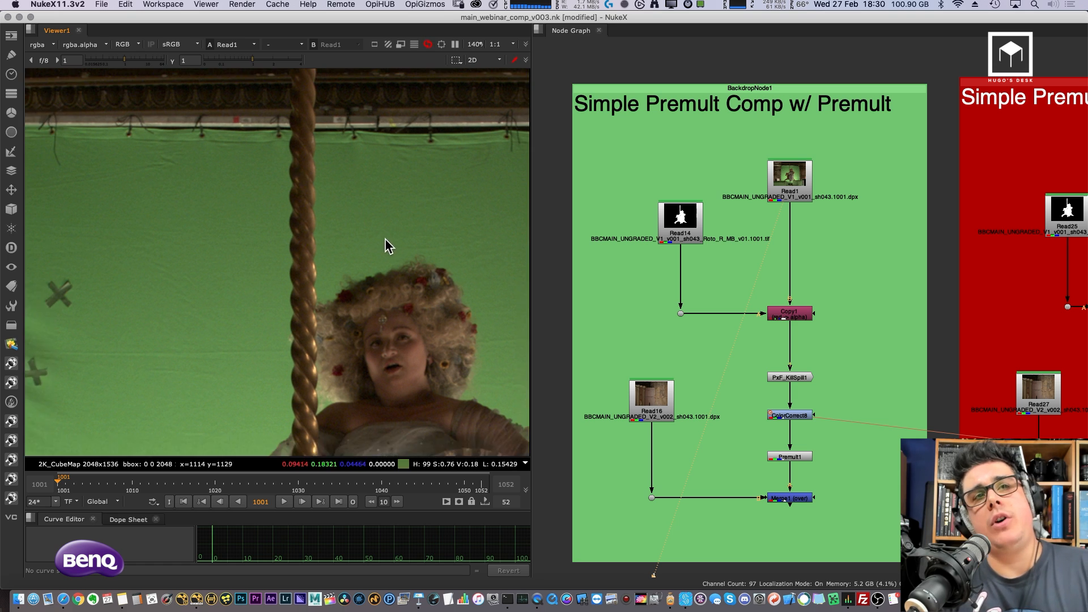
{"action": "middle_click_drag", "start_coordinate": [431, 358], "coordinate": [372, 246]}
{"action": "middle_click_drag", "start_coordinate": [442, 297], "coordinate": [451, 268]}
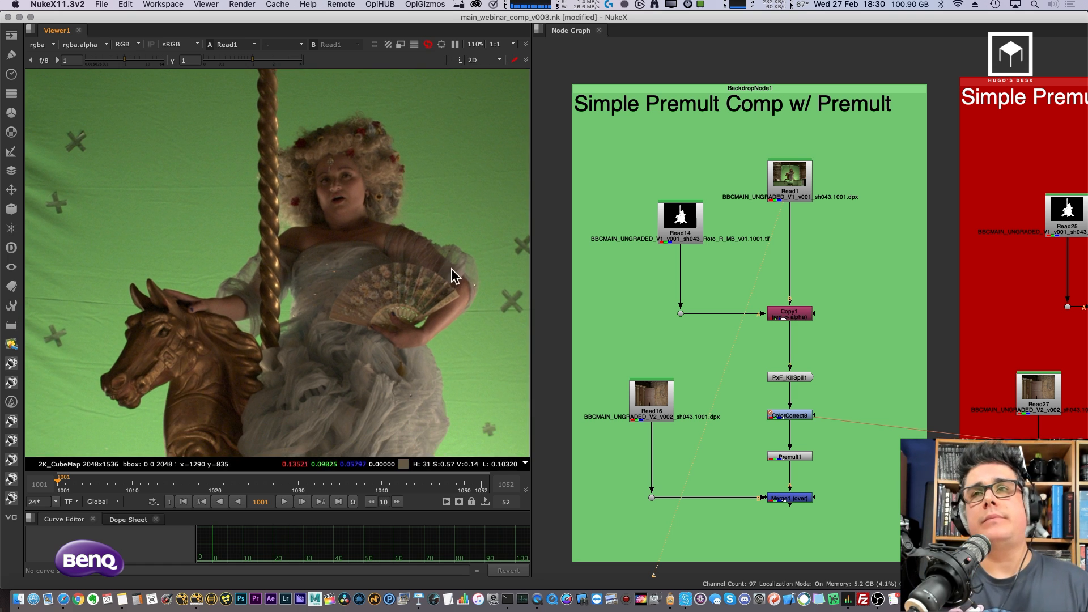
{"action": "left_click", "coordinate": [808, 175]}
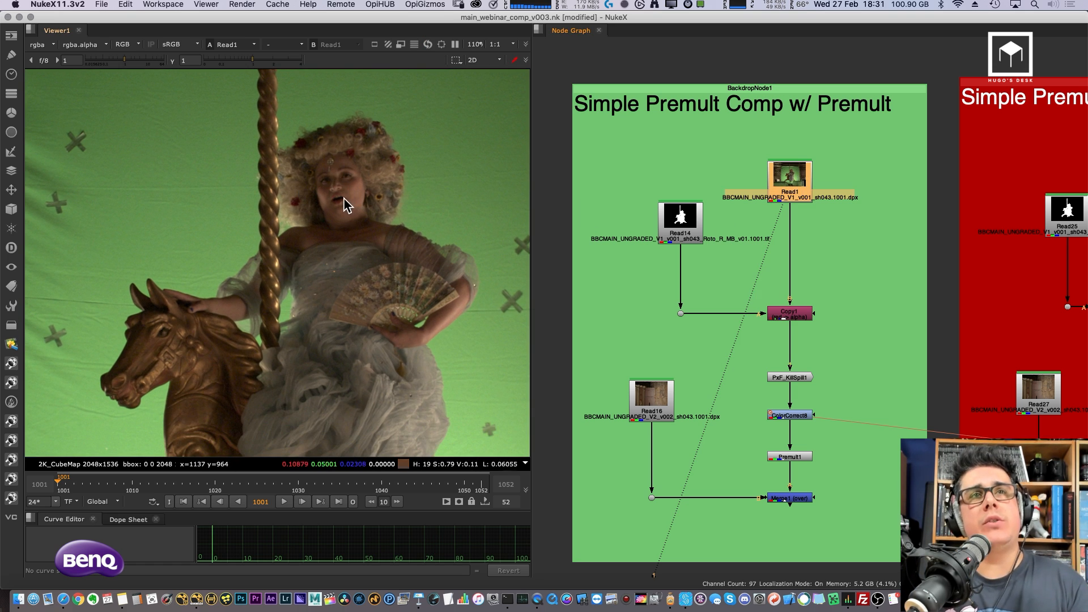
{"action": "scroll", "coordinate": [365, 238], "scroll_direction": "up", "scroll_amount": 2}
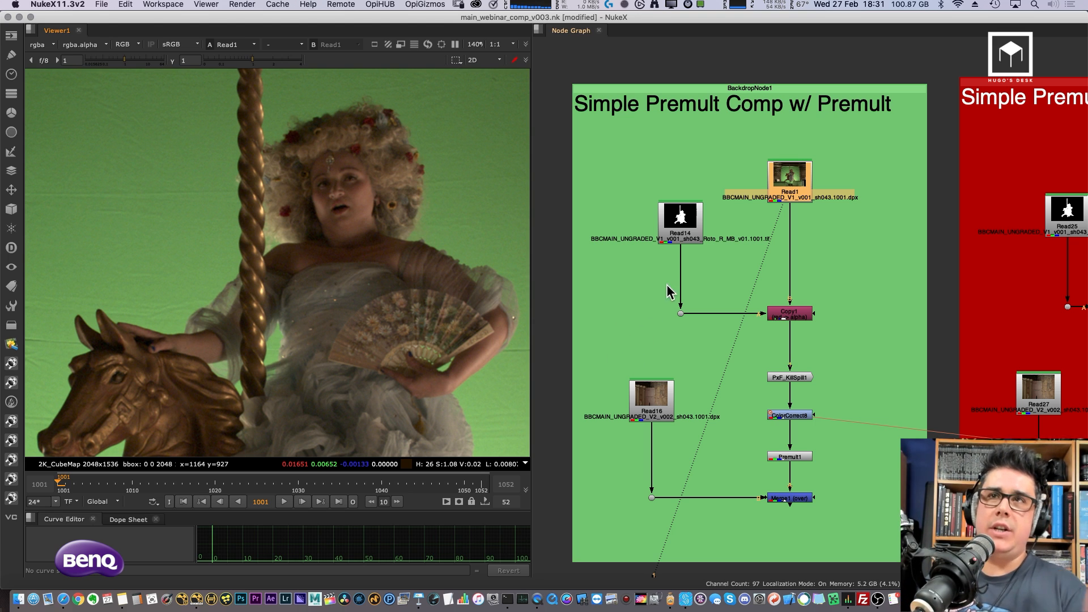
Step: View the Read14 roto matte, followed by the Copy1 output, in the viewer
{"action": "left_click", "coordinate": [683, 215]}
{"action": "key", "text": "1"}
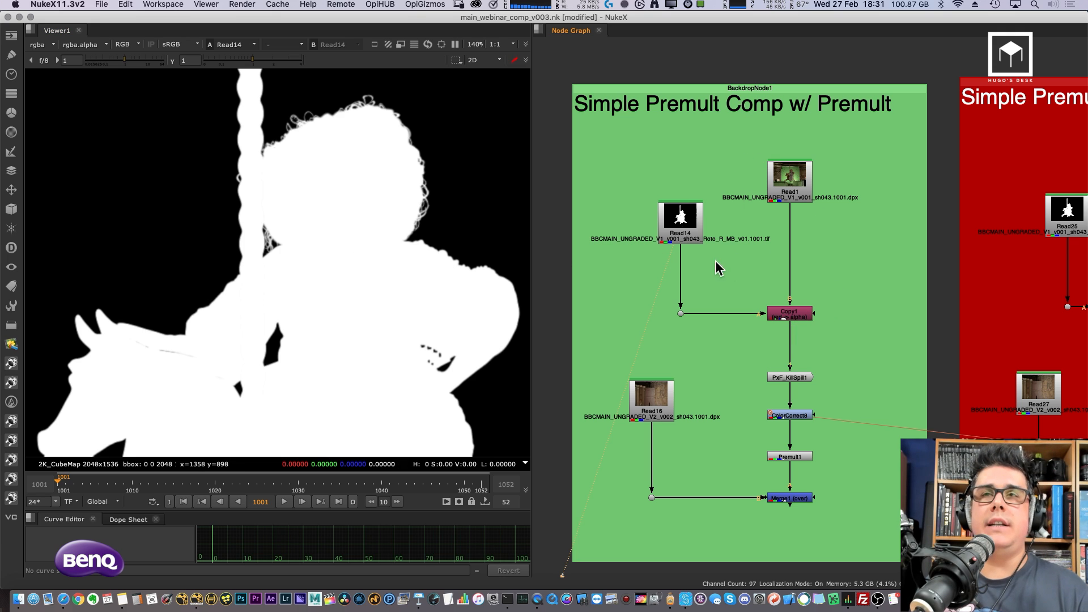
{"action": "left_click", "coordinate": [807, 316]}
{"action": "key", "text": "1"}
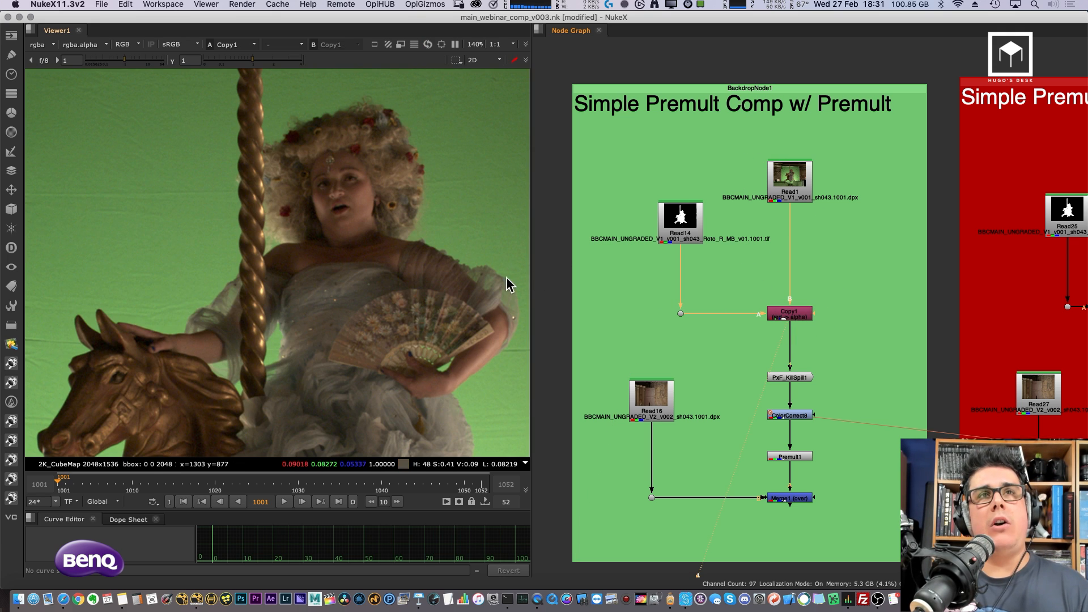
Step: Step the viewer through the outputs of PxF_KillSpill1, ColorCorrect8 and Premult1
{"action": "scroll", "coordinate": [804, 315], "scroll_direction": "up", "scroll_amount": 3}
{"action": "left_click", "coordinate": [787, 399]}
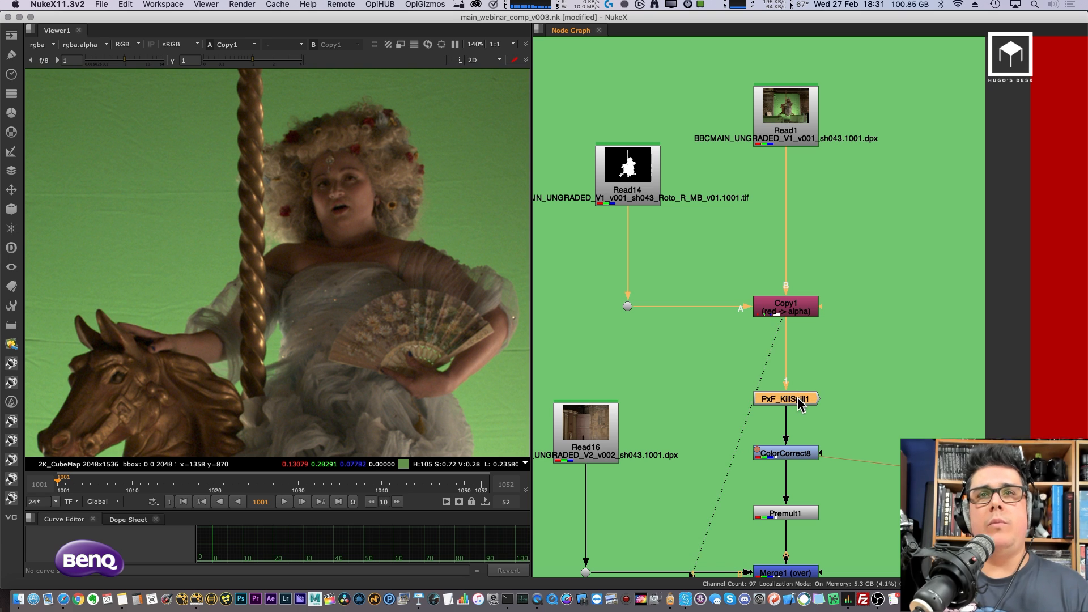
{"action": "key", "text": "1"}
{"action": "middle_click_drag", "start_coordinate": [723, 323], "coordinate": [728, 242]}
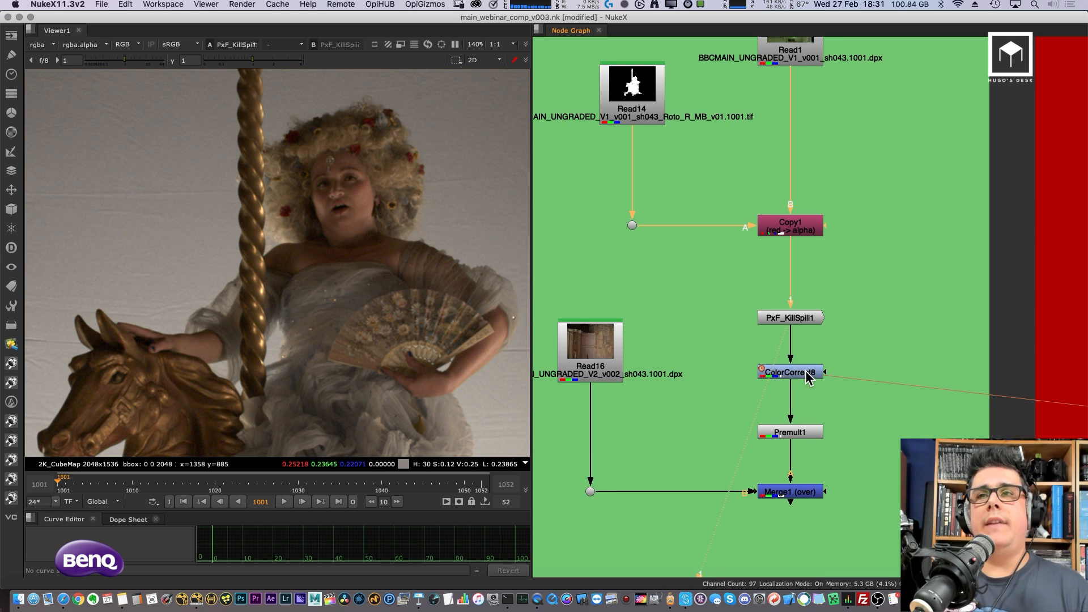
{"action": "left_click", "coordinate": [803, 373]}
{"action": "key", "text": "1"}
{"action": "left_click", "coordinate": [806, 430]}
{"action": "key", "text": "1"}
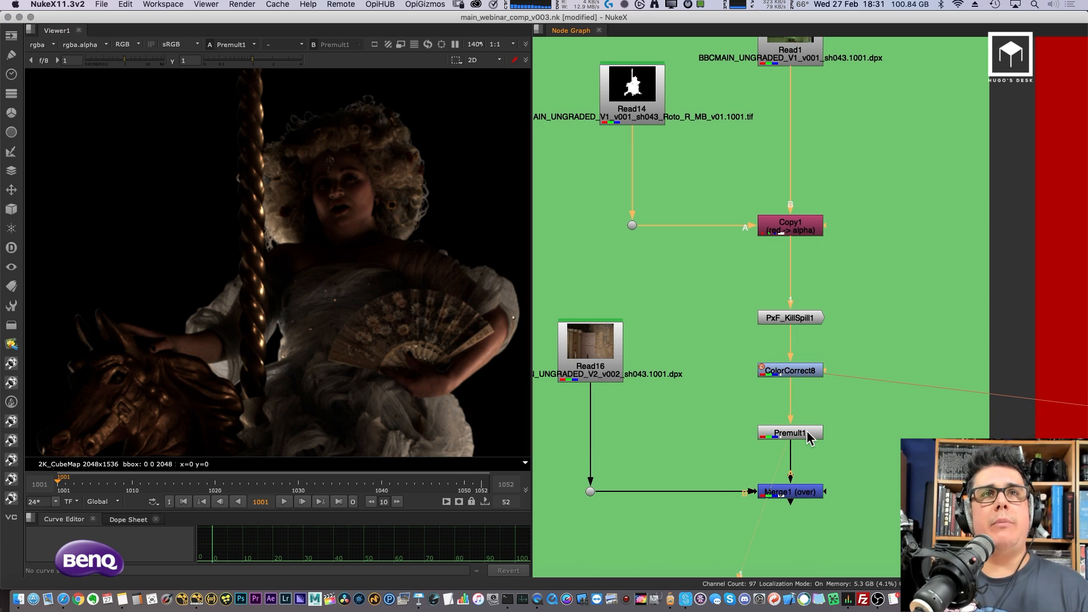
Step: View the Merge1 composite and inspect the sleeve edge beside the fan up close
{"action": "left_click", "coordinate": [805, 491]}
{"action": "key", "text": "1"}
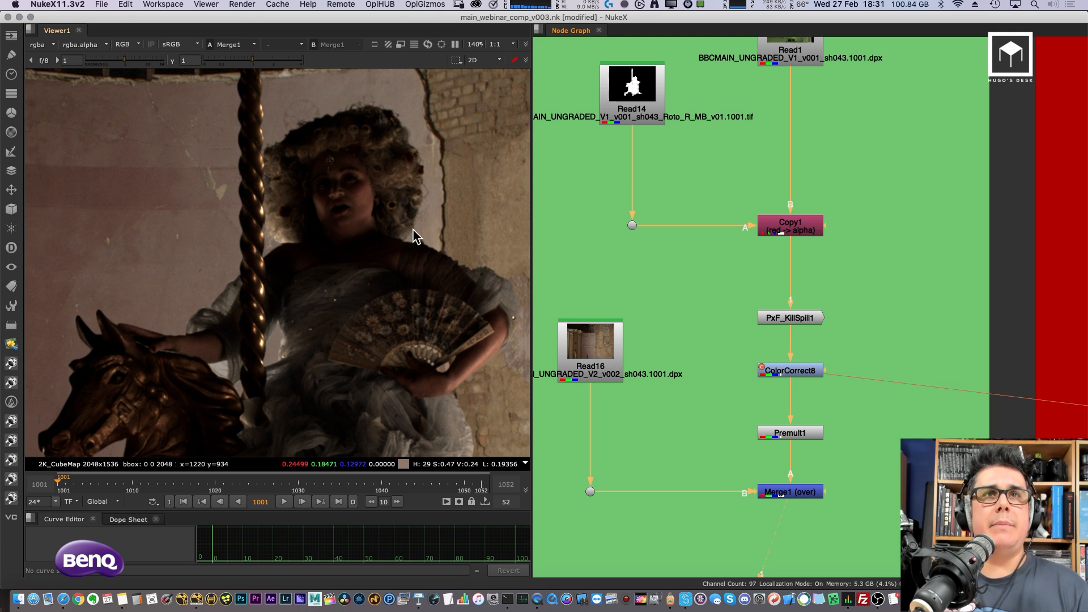
{"action": "scroll", "coordinate": [457, 244], "scroll_direction": "up", "scroll_amount": 5}
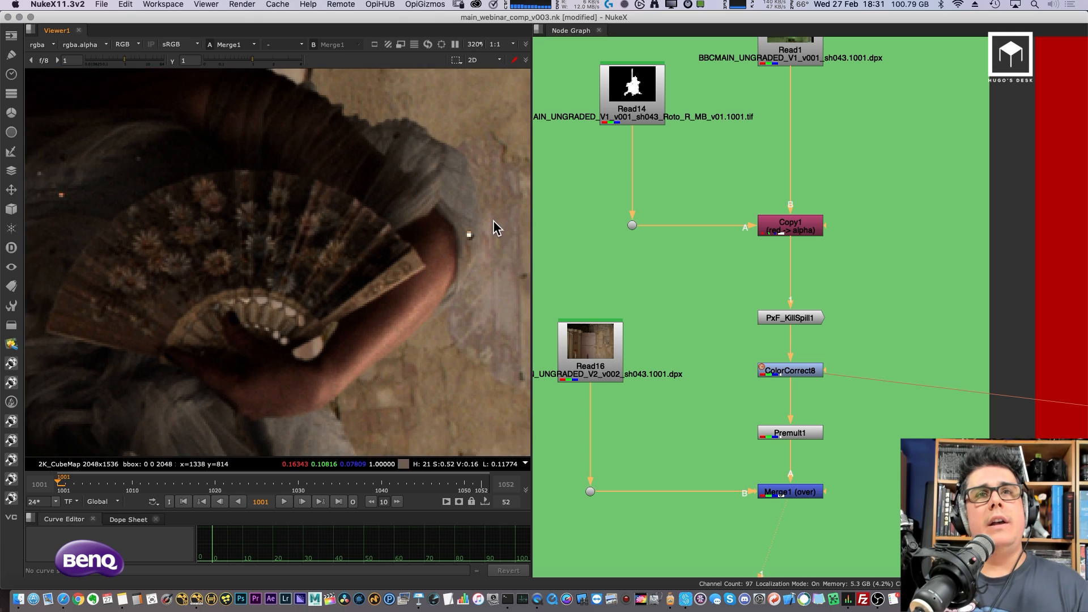
{"action": "middle_click_drag", "start_coordinate": [453, 253], "coordinate": [430, 284]}
{"action": "middle_click_drag", "start_coordinate": [791, 114], "coordinate": [783, 177]}
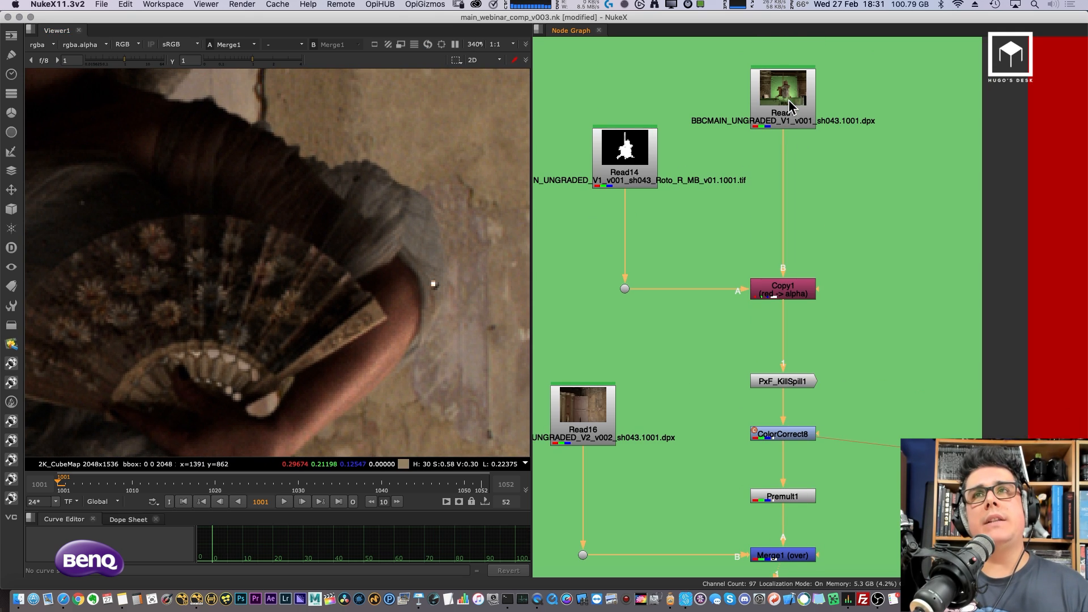
Step: Compare the sleeve edge in the original Read1 plate with the Merge1 composite
{"action": "left_click", "coordinate": [756, 113]}
{"action": "key", "text": "1"}
{"action": "scroll", "coordinate": [419, 226], "scroll_direction": "up", "scroll_amount": 3}
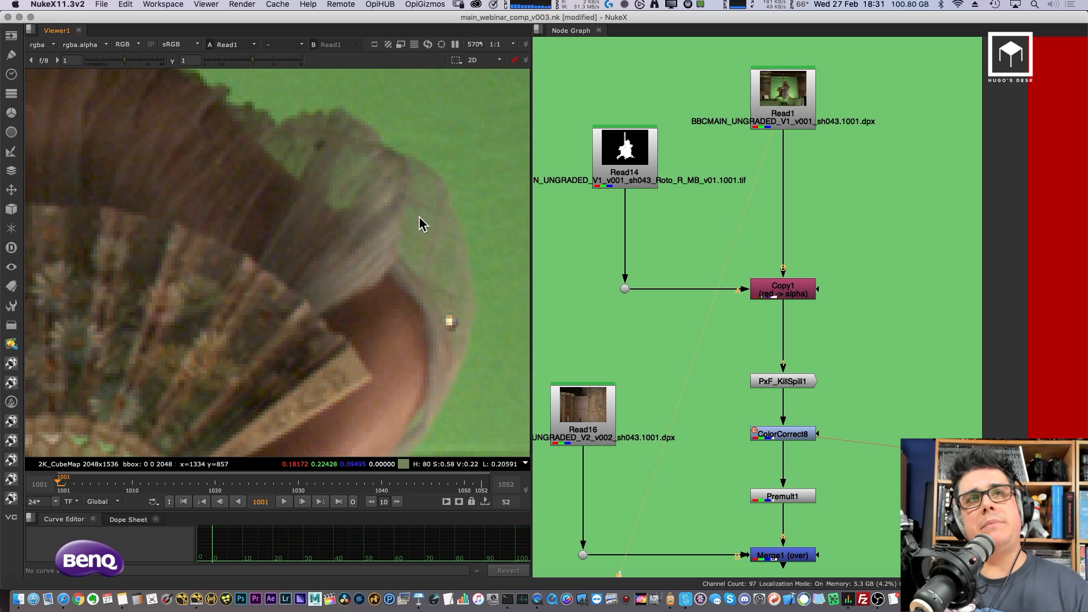
{"action": "left_click", "coordinate": [775, 556]}
{"action": "key", "text": "1"}
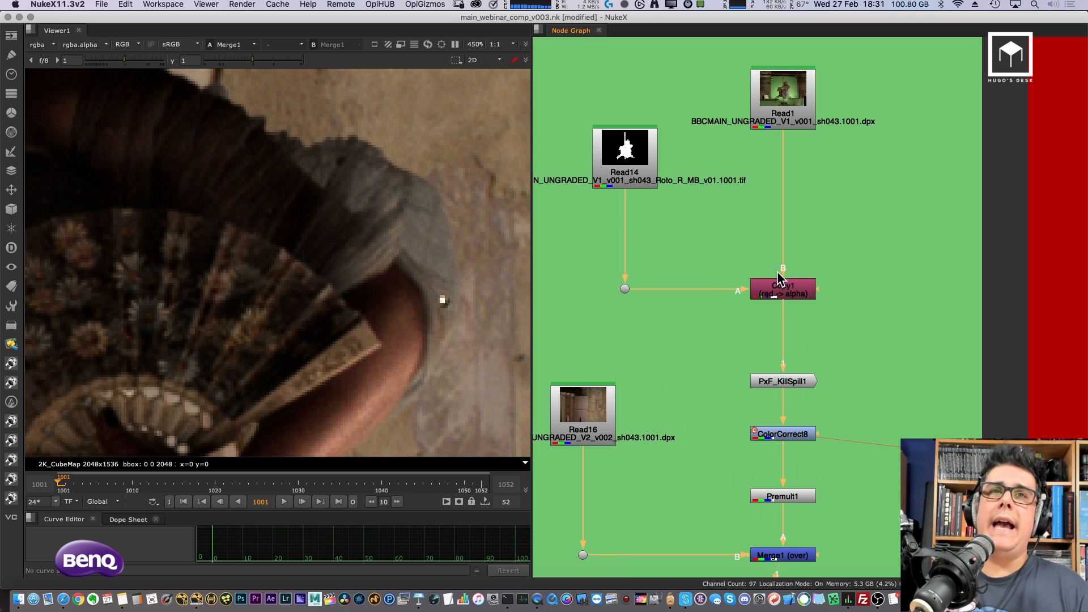
Step: Review the node order of the Simple Premult Comp w/ Premult group and select its Premult1 node
{"action": "scroll", "coordinate": [770, 283], "scroll_direction": "down", "scroll_amount": 3}
{"action": "scroll", "coordinate": [731, 312], "scroll_direction": "down", "scroll_amount": 2}
{"action": "scroll", "coordinate": [759, 280], "scroll_direction": "up", "scroll_amount": 2}
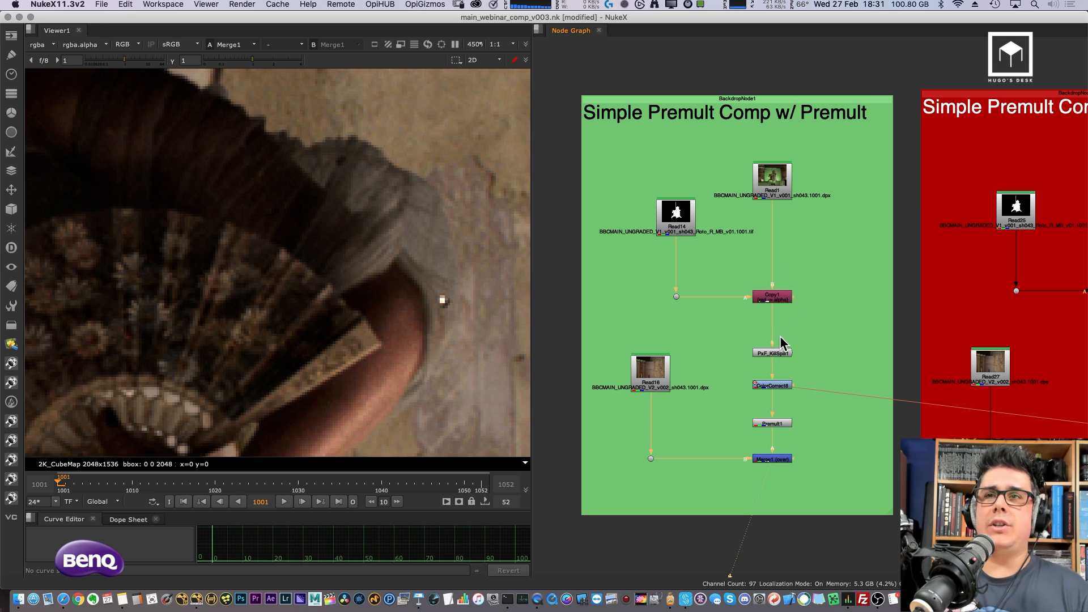
{"action": "scroll", "coordinate": [805, 427], "scroll_direction": "up", "scroll_amount": 2}
{"action": "left_click_drag", "start_coordinate": [817, 426], "coordinate": [726, 467]}
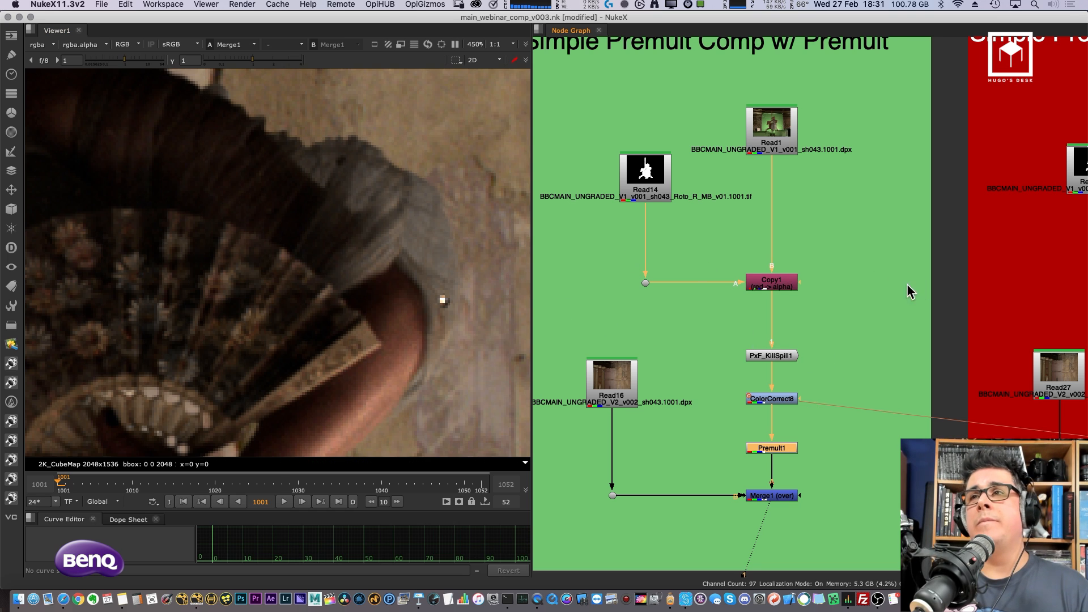
Step: Examine the placement of Premult5 before PxF_KillSpill2 and the colour correction in the Simple Premult Comp No Premult group
{"action": "middle_click_drag", "start_coordinate": [906, 284], "coordinate": [756, 277]}
{"action": "scroll", "coordinate": [706, 290], "scroll_direction": "down", "scroll_amount": 4}
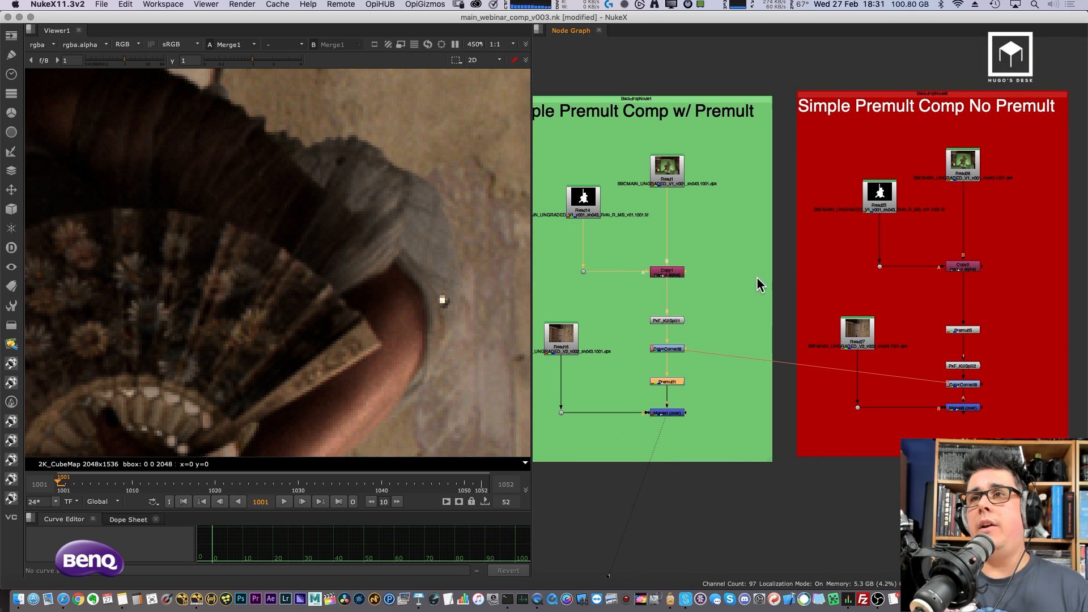
{"action": "scroll", "coordinate": [993, 335], "scroll_direction": "up", "scroll_amount": 6}
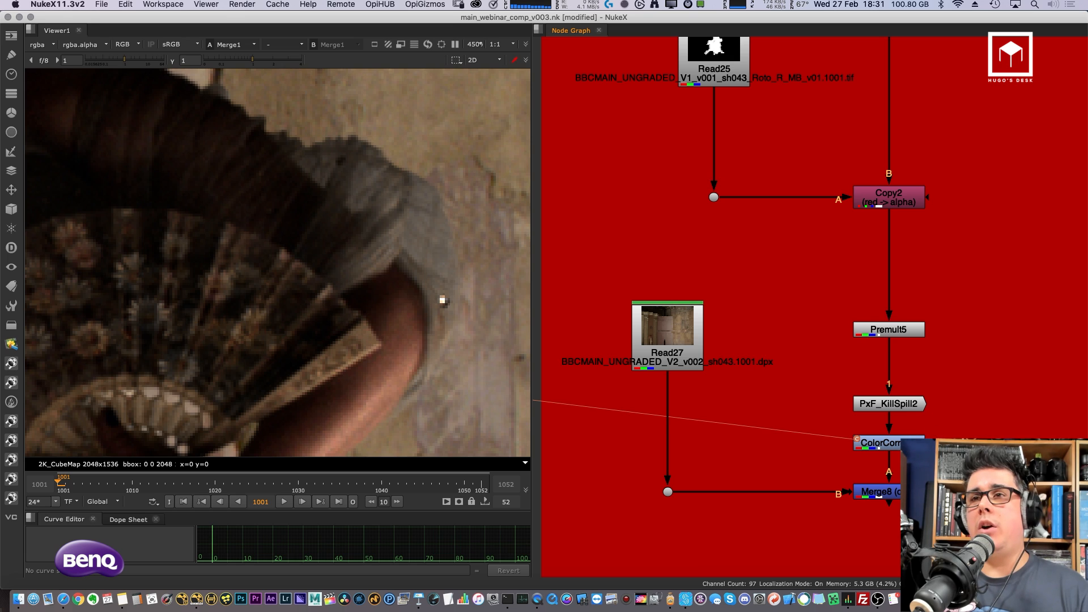
{"action": "scroll", "coordinate": [901, 326], "scroll_direction": "down", "scroll_amount": 6}
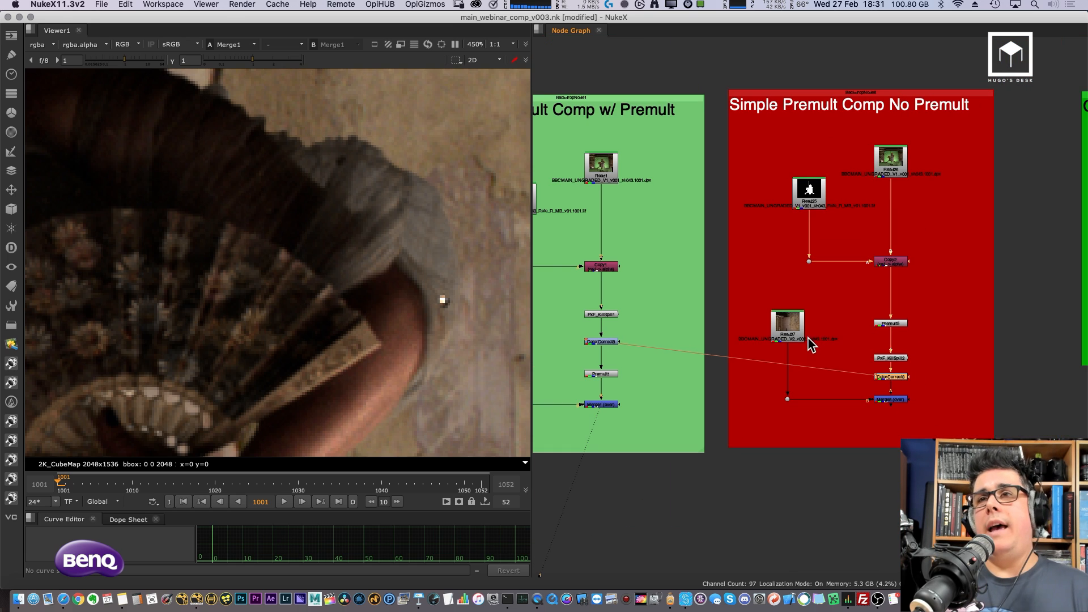
Step: Connect Merge8 of the No Premult group to viewer input 2, keeping Merge1 displayed on input 1
{"action": "left_click", "coordinate": [664, 401]}
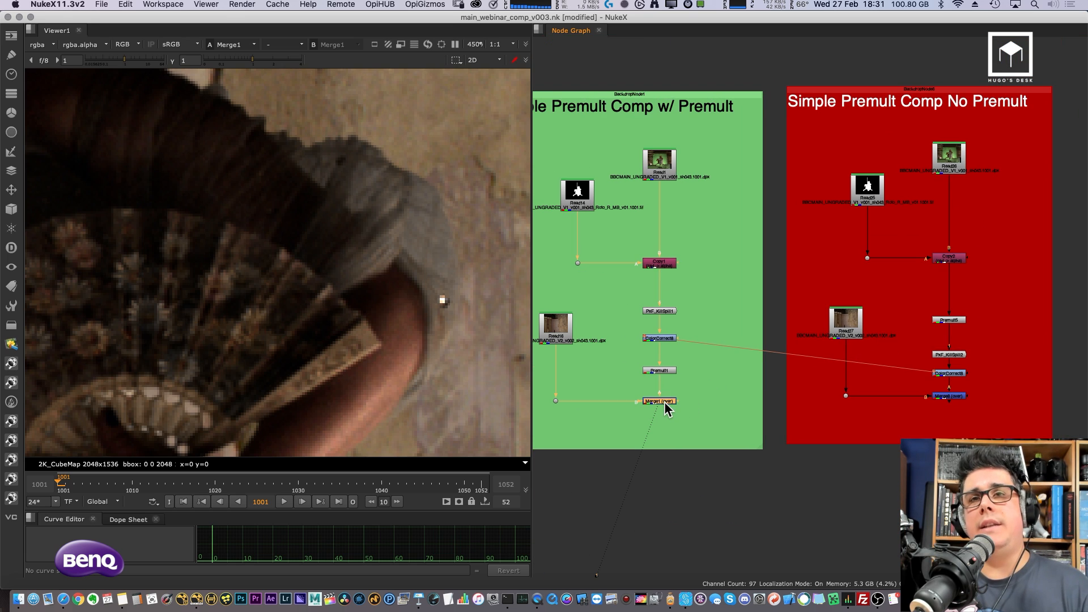
{"action": "left_click", "coordinate": [956, 396]}
{"action": "key", "text": "2"}
{"action": "left_click", "coordinate": [943, 363]}
{"action": "key", "text": "1"}
Step: Compare the Merge1 and Merge8 composites around the sleeve edge in the enlarged viewer, and restore the layout
{"action": "scroll", "coordinate": [463, 307], "scroll_direction": "up", "scroll_amount": 1}
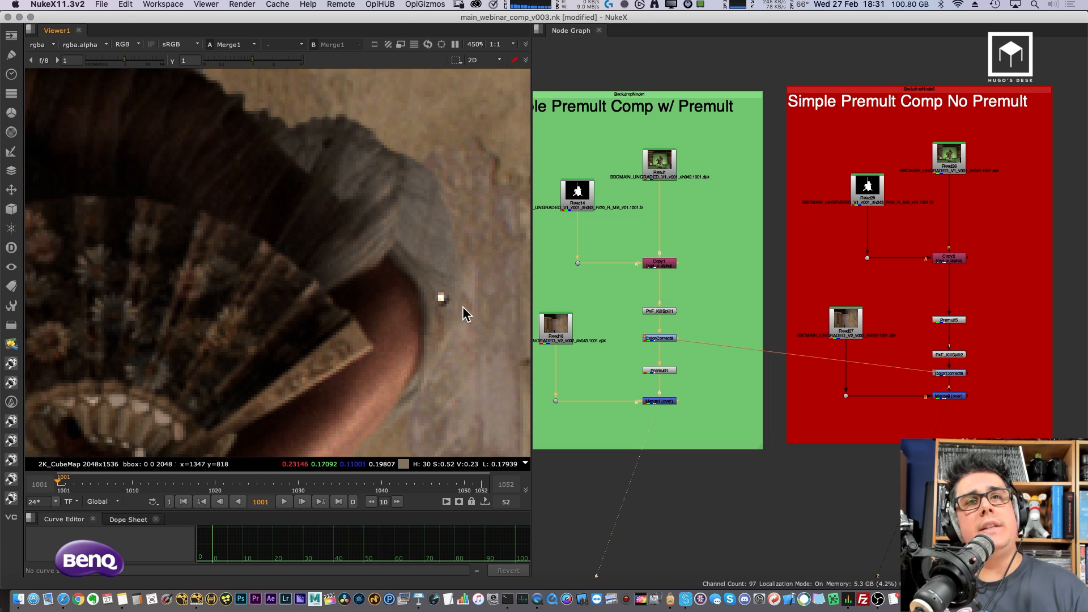
{"action": "scroll", "coordinate": [461, 284], "scroll_direction": "up", "scroll_amount": 1}
{"action": "key", "text": "space"}
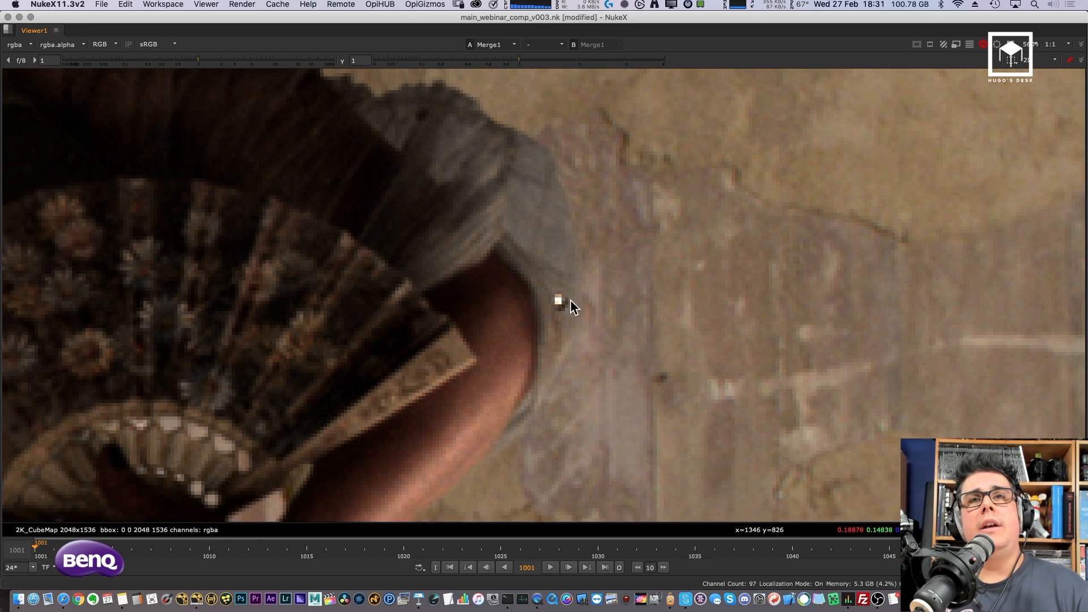
{"action": "scroll", "coordinate": [569, 245], "scroll_direction": "down", "scroll_amount": 1}
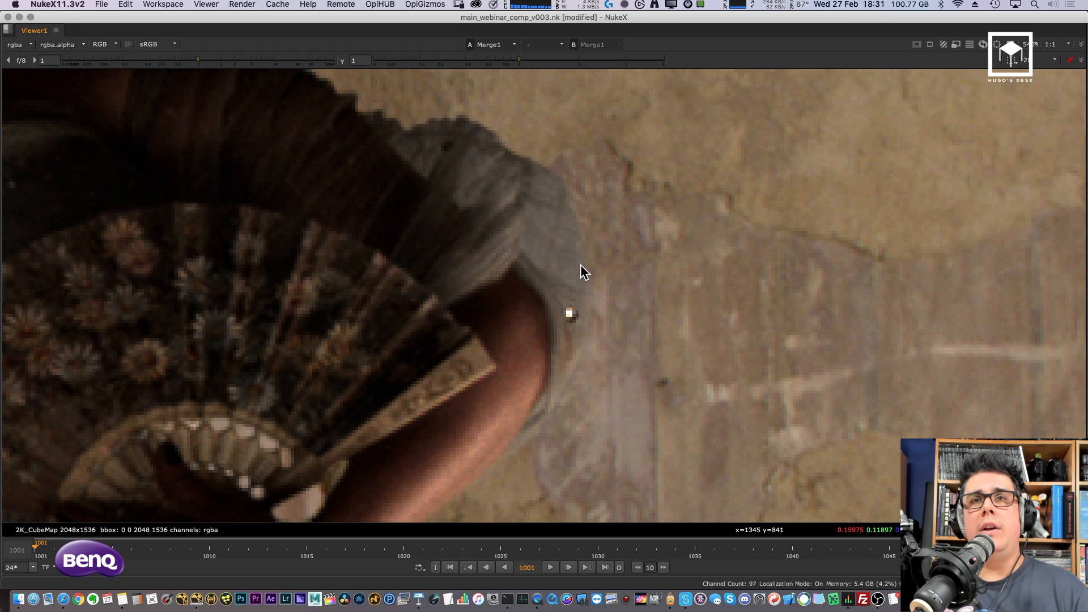
{"action": "key", "text": "2"}
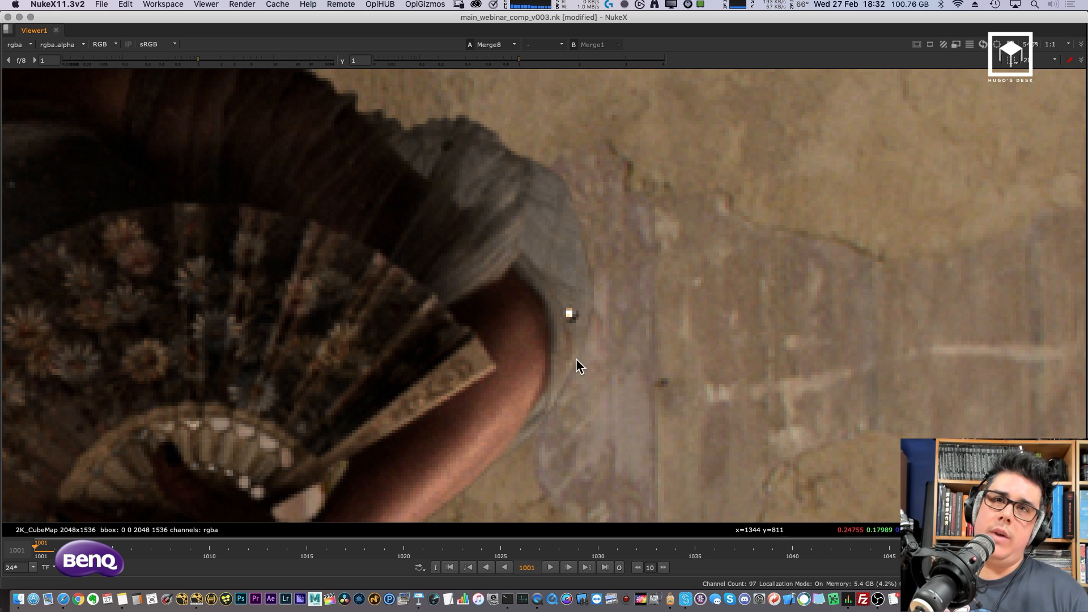
{"action": "scroll", "coordinate": [595, 371], "scroll_direction": "down", "scroll_amount": 5}
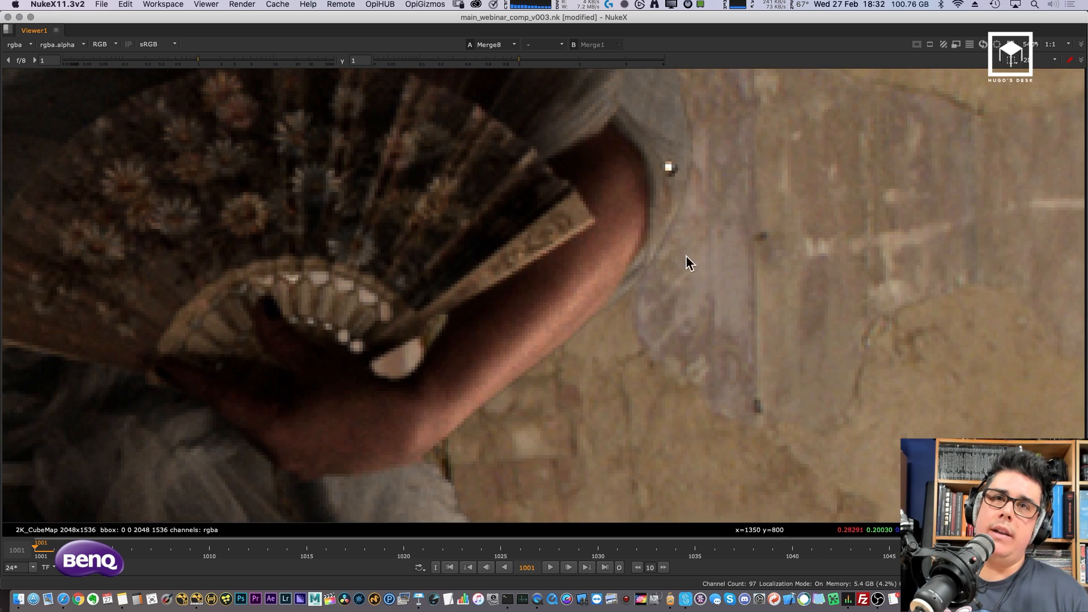
{"action": "middle_click_drag", "start_coordinate": [568, 363], "coordinate": [628, 323]}
{"action": "key", "text": "space"}
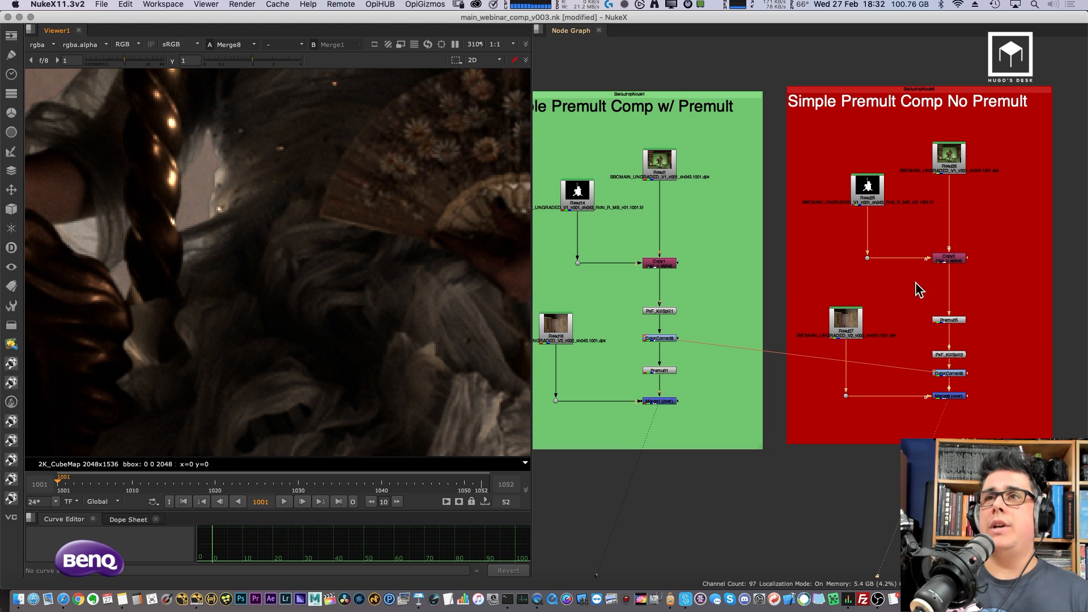
Step: Show the Read19 character render (masterLayer.0125.exr) from the Premult Rules group and set the viewer gamma to 1.25
{"action": "middle_click_drag", "start_coordinate": [1004, 265], "coordinate": [729, 328]}
{"action": "middle_click_drag", "start_coordinate": [880, 296], "coordinate": [616, 314]}
{"action": "middle_click_drag", "start_coordinate": [806, 316], "coordinate": [639, 299]}
{"action": "scroll", "coordinate": [719, 365], "scroll_direction": "up", "scroll_amount": 2}
{"action": "middle_click_drag", "start_coordinate": [646, 231], "coordinate": [721, 230]}
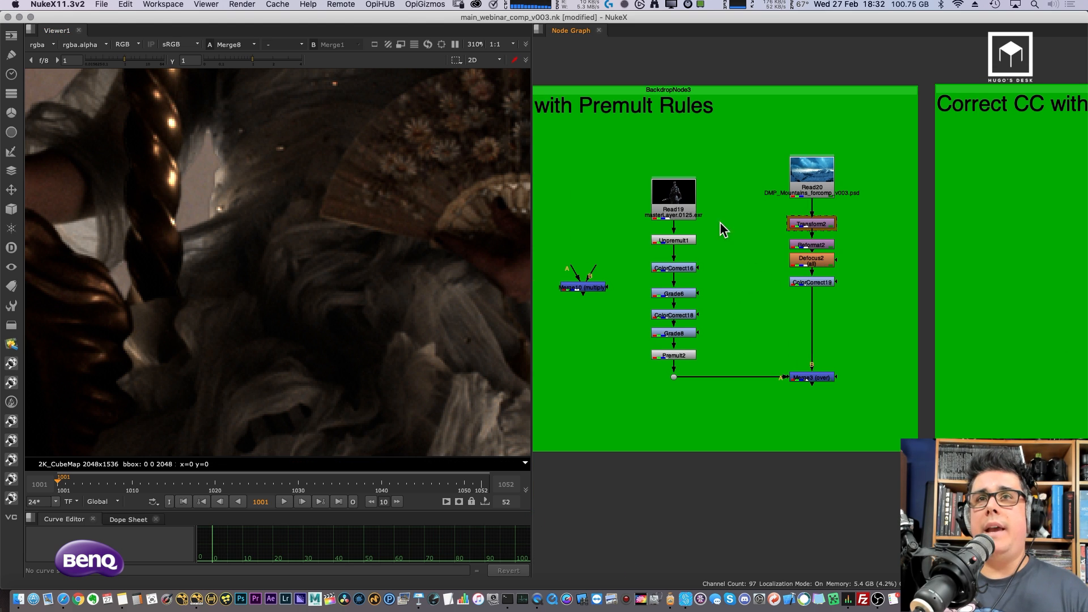
{"action": "left_click", "coordinate": [673, 195]}
{"action": "key", "text": "1"}
{"action": "scroll", "coordinate": [348, 237], "scroll_direction": "down", "scroll_amount": 5}
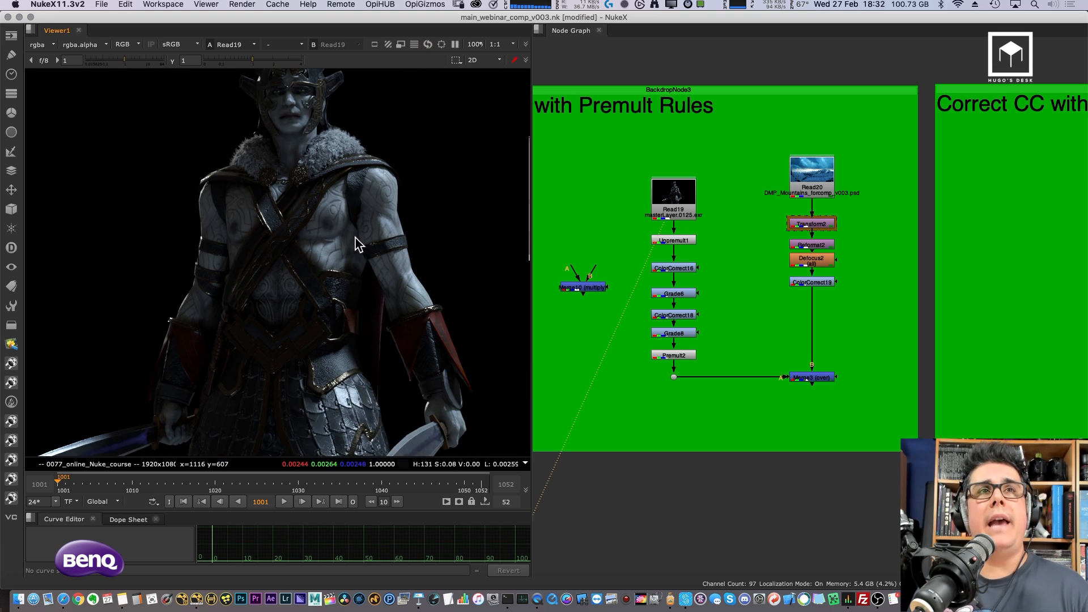
{"action": "left_click", "coordinate": [255, 59]}
{"action": "scroll", "coordinate": [705, 246], "scroll_direction": "up", "scroll_amount": 1}
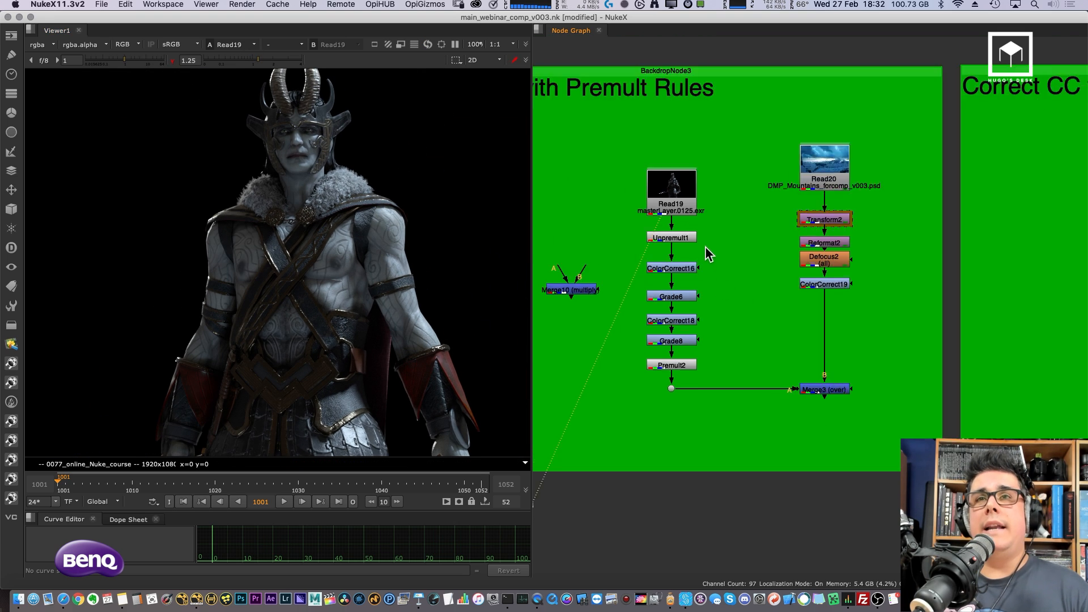
Step: View Unpremult1 and toggle it off and on to compare the edges of the character's fur collar
{"action": "scroll", "coordinate": [705, 246], "scroll_direction": "up", "scroll_amount": 1}
{"action": "left_click", "coordinate": [676, 229]}
{"action": "key", "text": "1"}
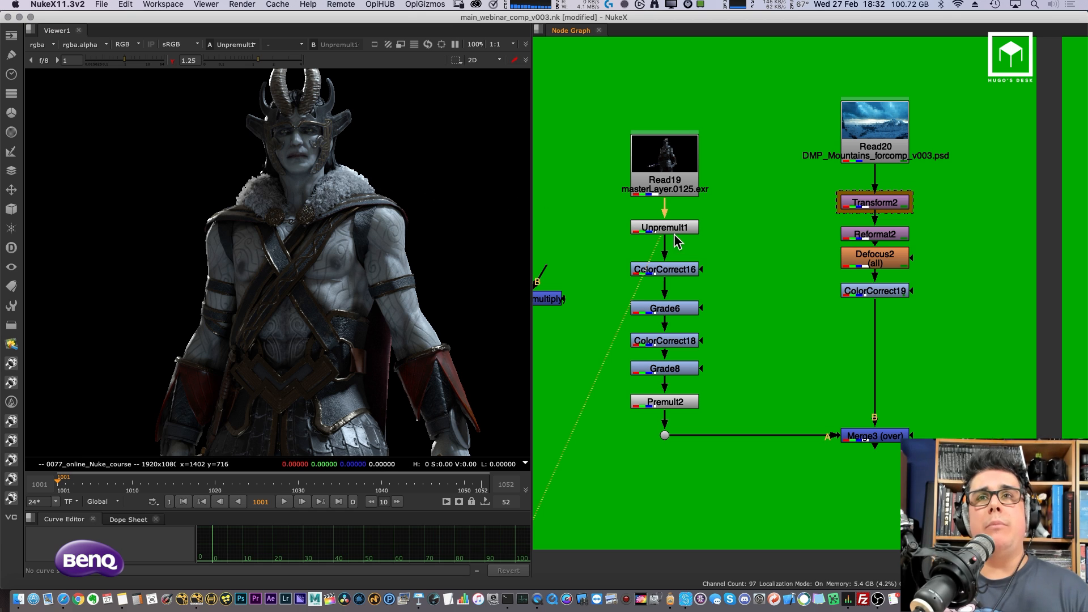
{"action": "scroll", "coordinate": [400, 185], "scroll_direction": "up", "scroll_amount": 5}
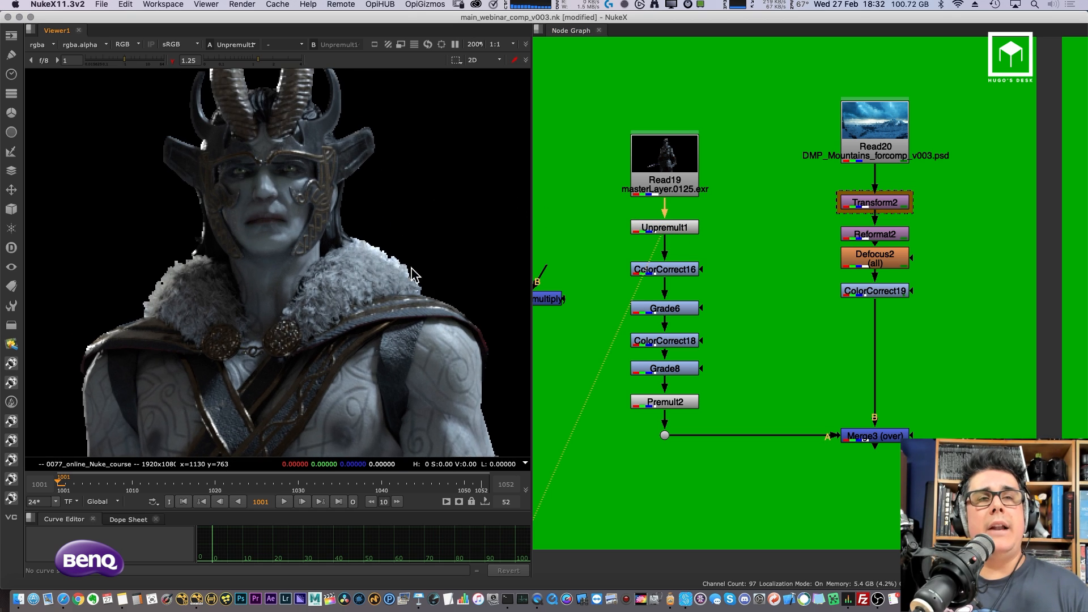
{"action": "left_click", "coordinate": [678, 225]}
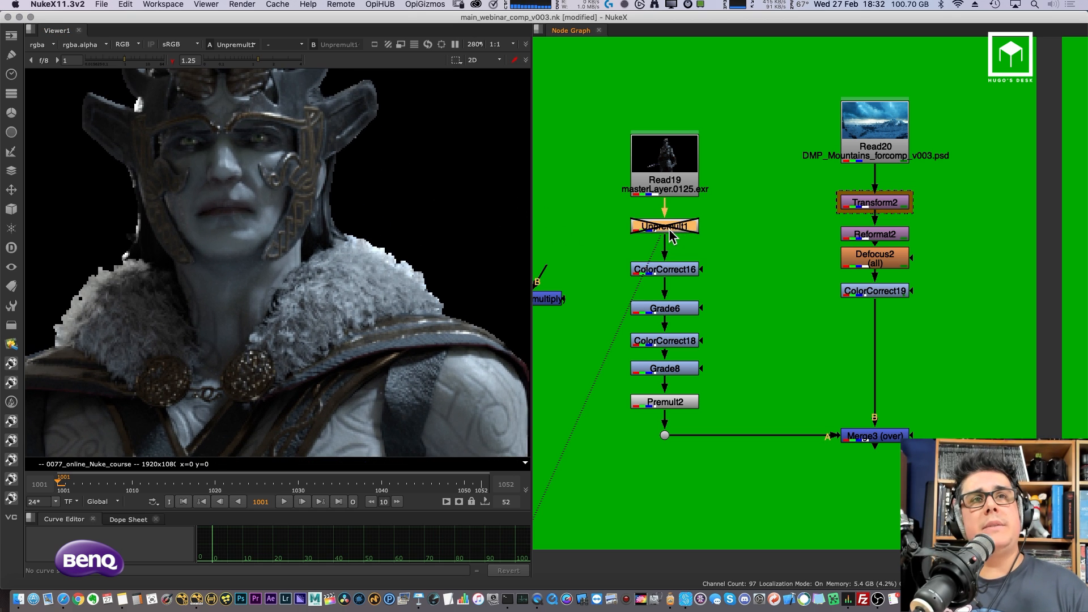
{"action": "scroll", "coordinate": [385, 262], "scroll_direction": "up", "scroll_amount": 2}
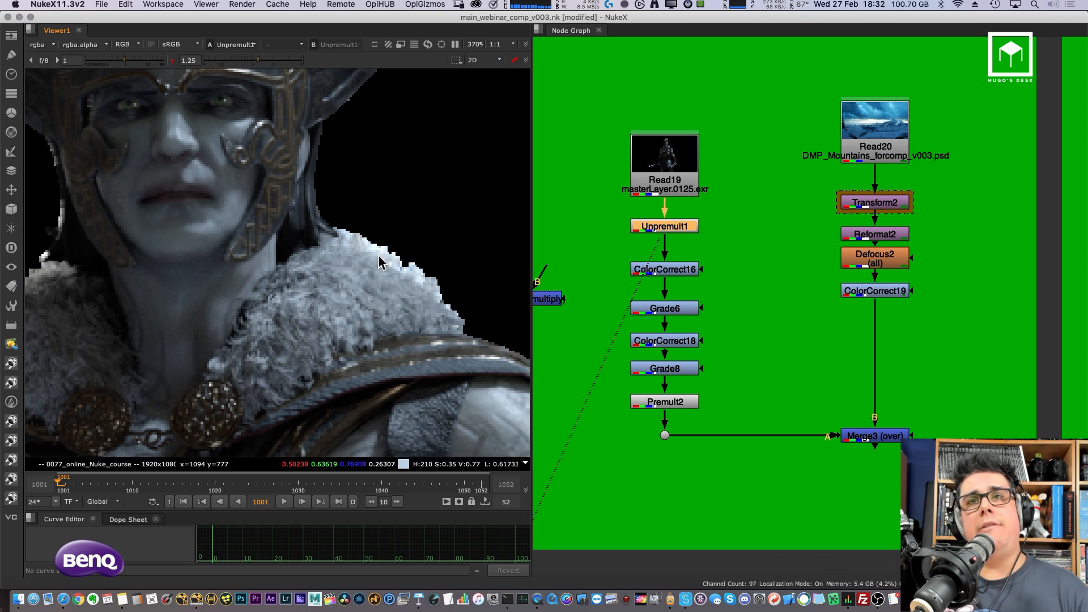
Step: View ColorCorrect16, Grade6, ColorCorrect18, Grade8 and Premult2 one after another to follow the character's colour correction chain
{"action": "left_click", "coordinate": [686, 270]}
{"action": "key", "text": "1"}
{"action": "left_click", "coordinate": [680, 304]}
{"action": "key", "text": "1"}
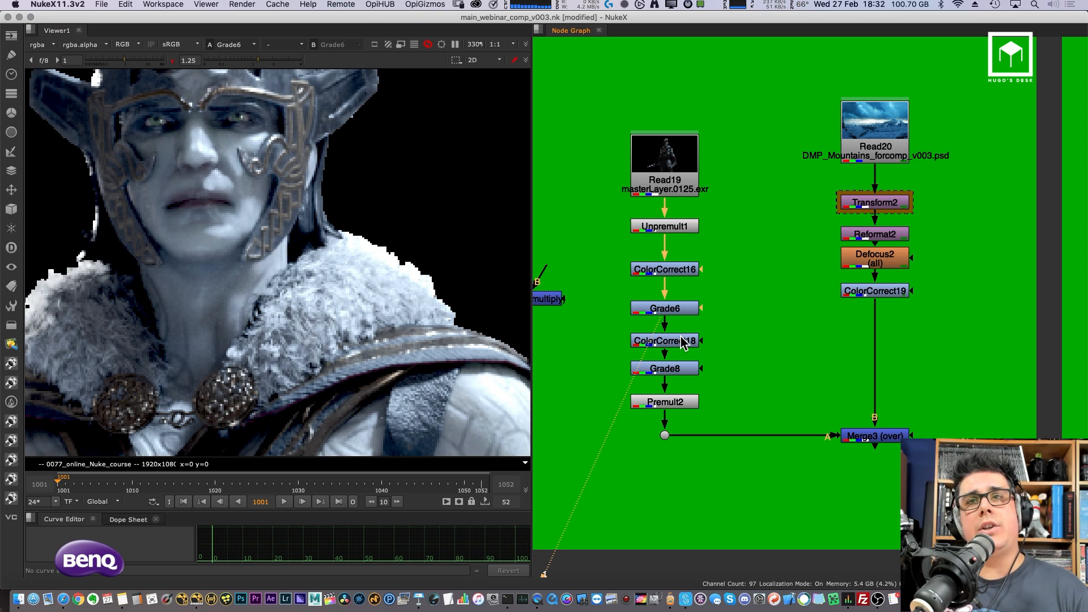
{"action": "left_click", "coordinate": [685, 341]}
{"action": "key", "text": "1"}
{"action": "left_click", "coordinate": [685, 367]}
{"action": "key", "text": "1"}
{"action": "left_click", "coordinate": [687, 402]}
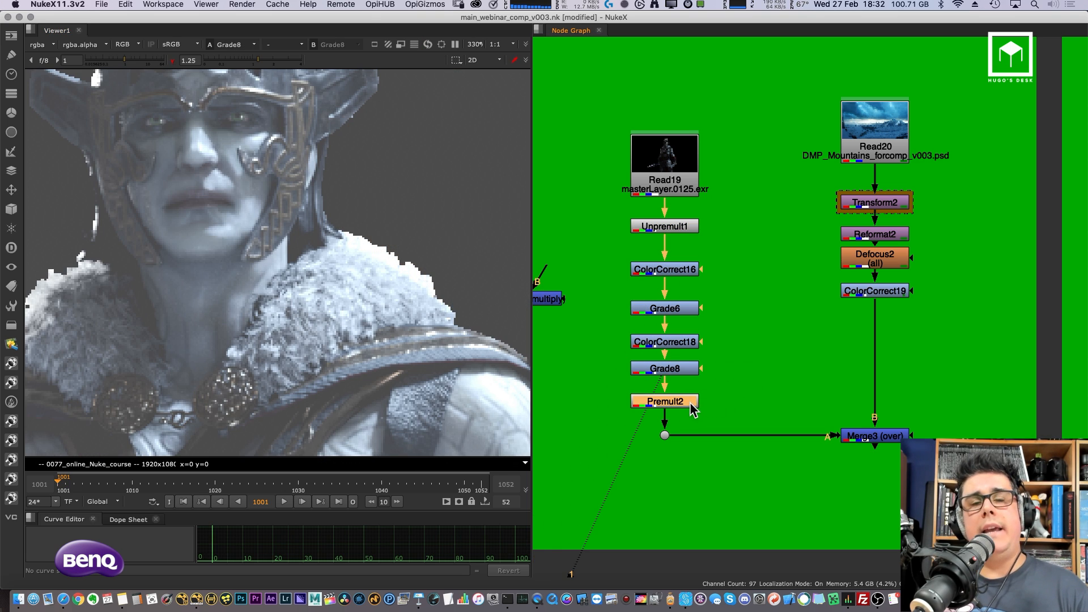
{"action": "key", "text": "1"}
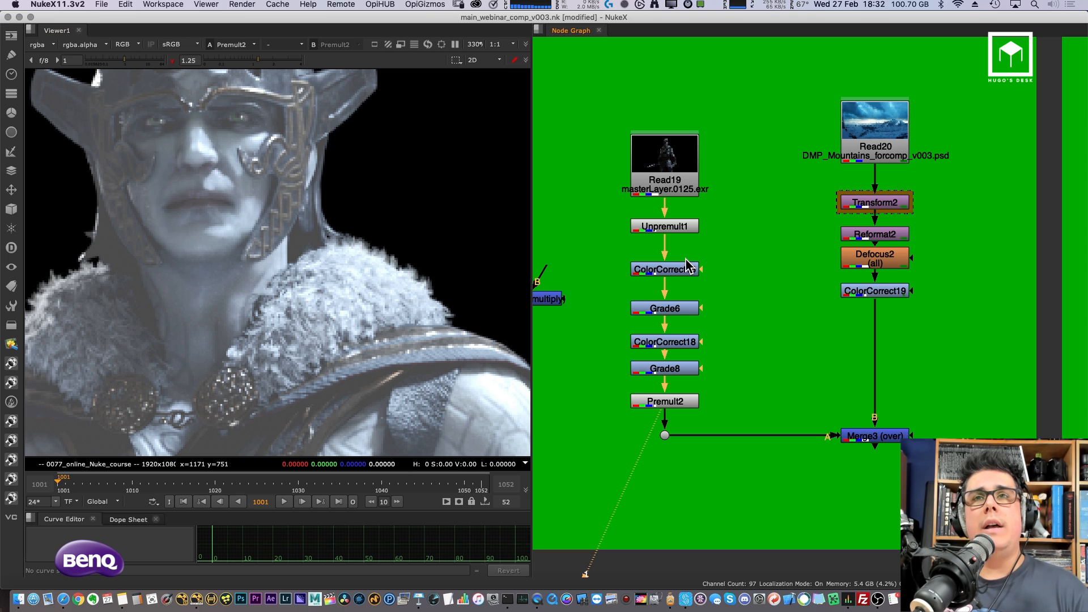
Step: Review the Unpremult1 result, display the Merge3 composite over the mountain background, and reset the viewer gamma to 1
{"action": "left_click", "coordinate": [683, 227]}
{"action": "key", "text": "1"}
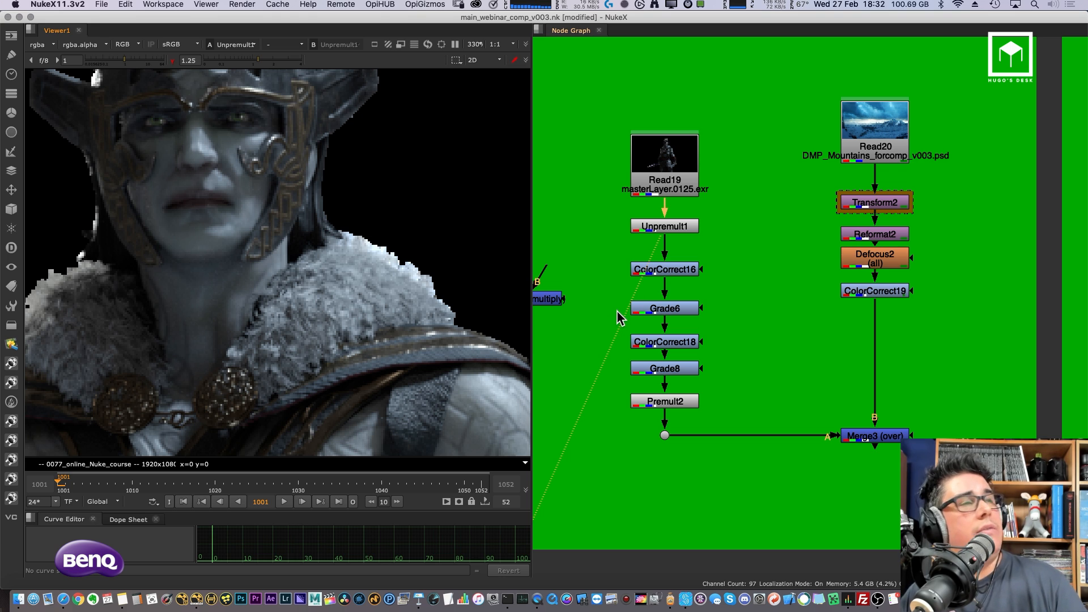
{"action": "left_click", "coordinate": [879, 437]}
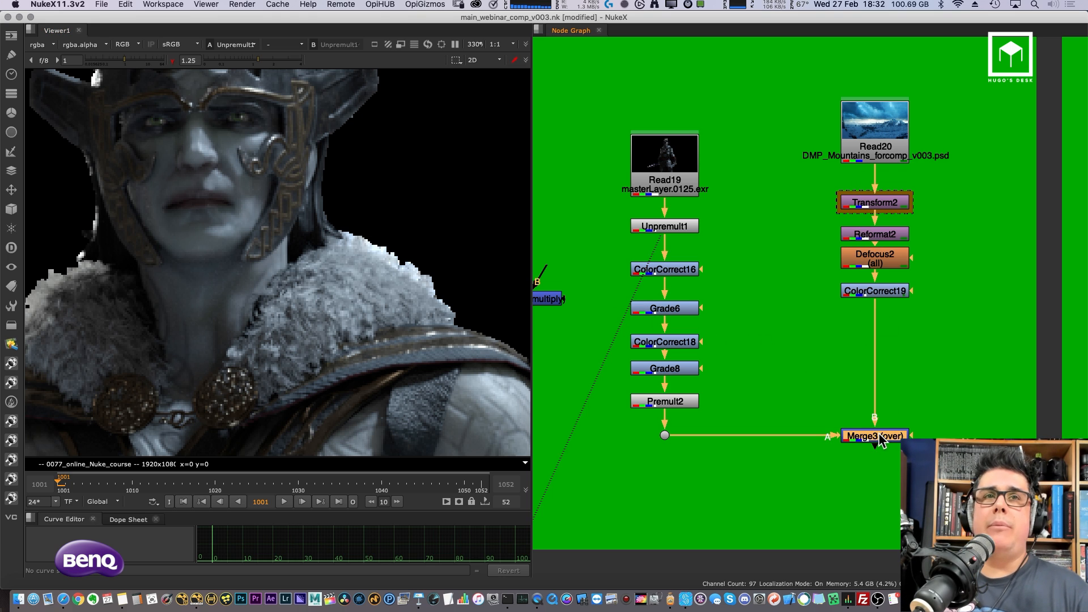
{"action": "key", "text": "1"}
{"action": "scroll", "coordinate": [340, 199], "scroll_direction": "up", "scroll_amount": 2}
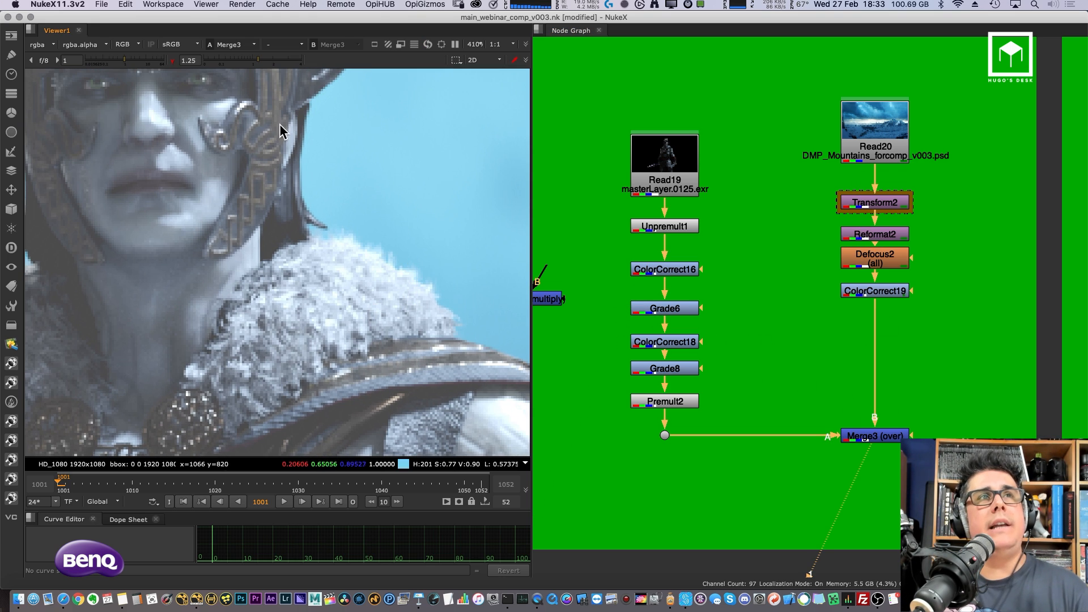
{"action": "left_click", "coordinate": [172, 60]}
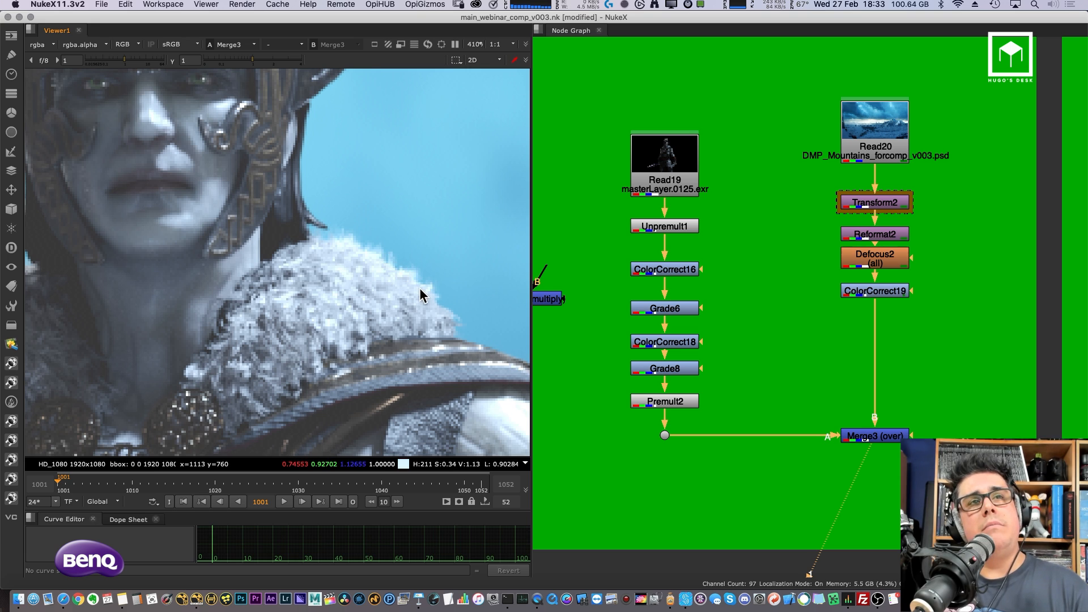
{"action": "scroll", "coordinate": [419, 287], "scroll_direction": "down", "scroll_amount": 1}
{"action": "scroll", "coordinate": [743, 352], "scroll_direction": "down", "scroll_amount": 1}
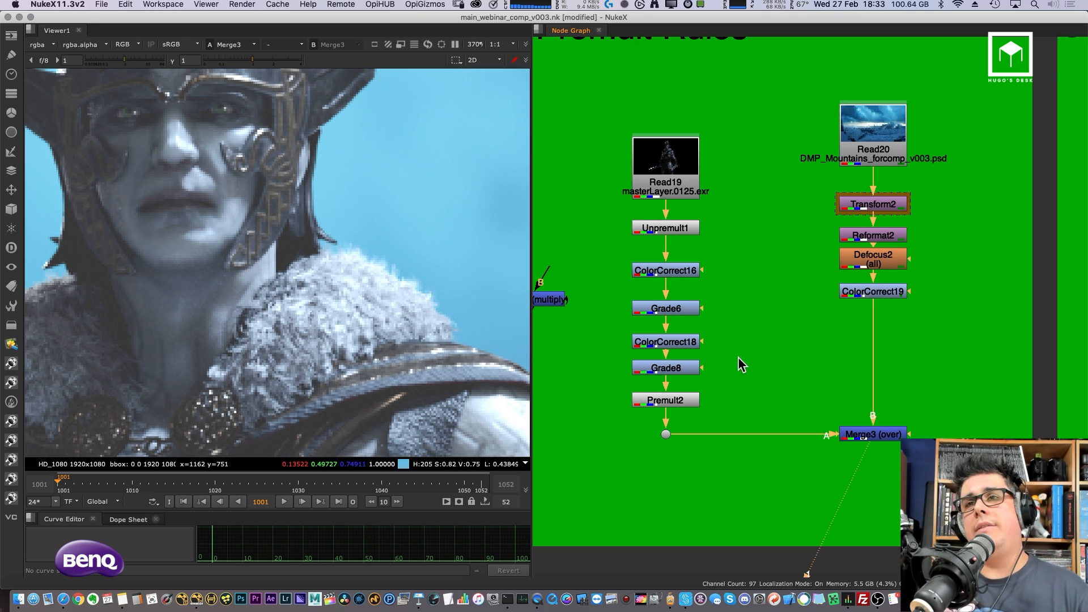
Step: Connect Merge2 of the Incorrect CC without Premult Rules group to viewer input 2
{"action": "scroll", "coordinate": [738, 363], "scroll_direction": "down", "scroll_amount": 5}
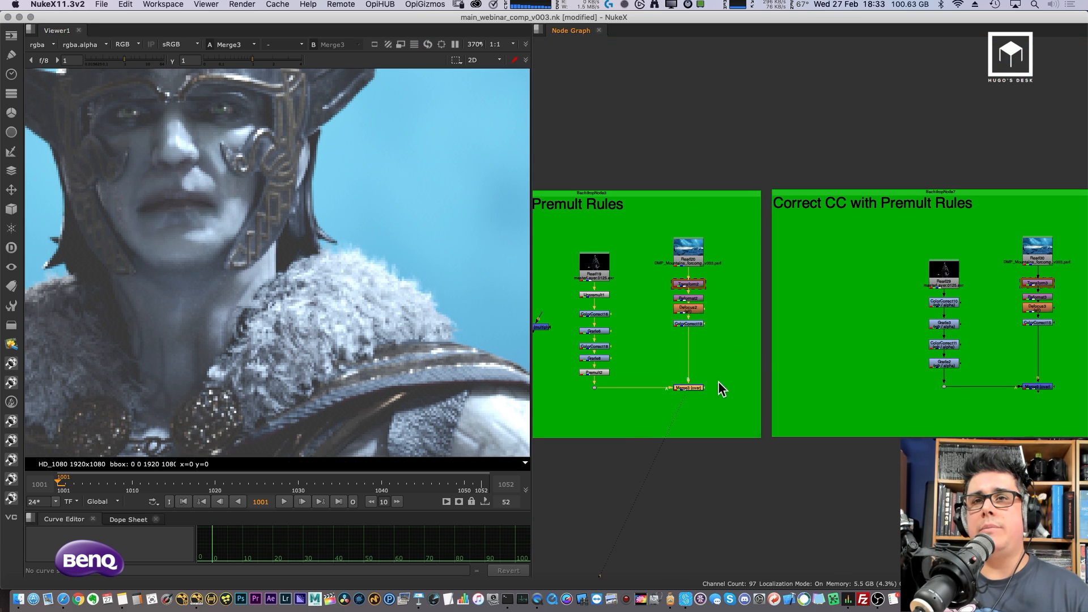
{"action": "middle_click_drag", "start_coordinate": [705, 342], "coordinate": [555, 336]}
{"action": "middle_click_drag", "start_coordinate": [853, 349], "coordinate": [679, 358]}
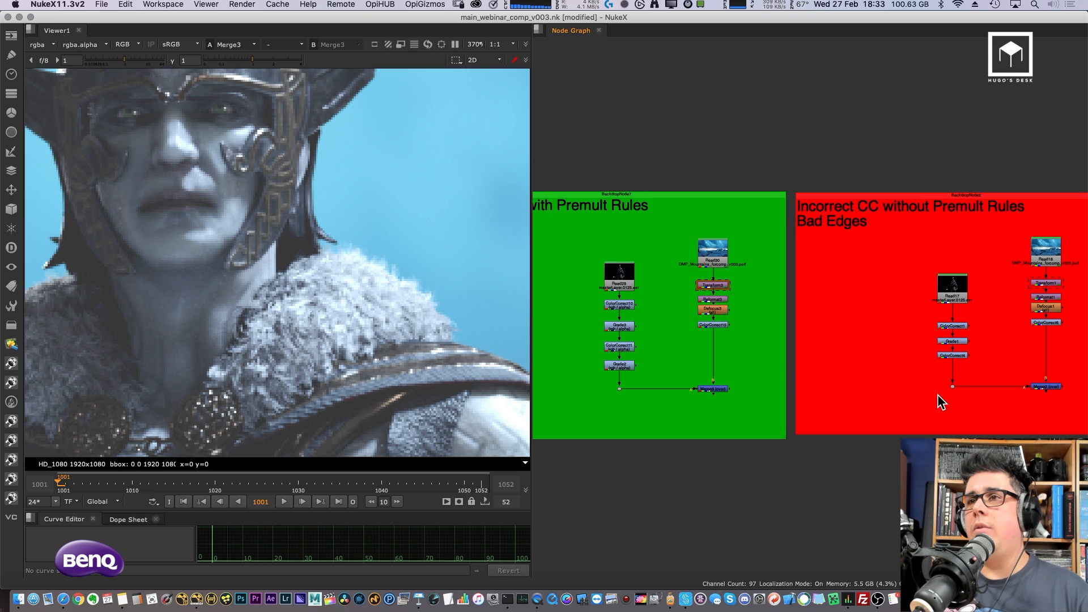
{"action": "left_click", "coordinate": [1057, 386]}
{"action": "key", "text": "1"}
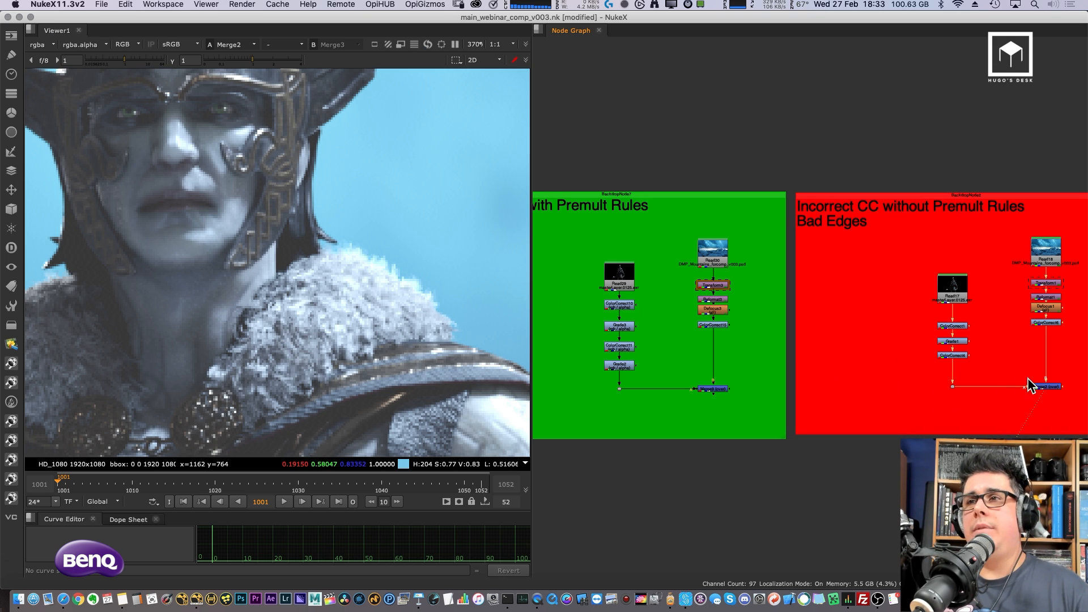
Step: Display Merge3 of the Premult Rules group on viewer input 1 and compare it with Merge2 along the fur collar's edge
{"action": "middle_click_drag", "start_coordinate": [727, 342], "coordinate": [977, 295]}
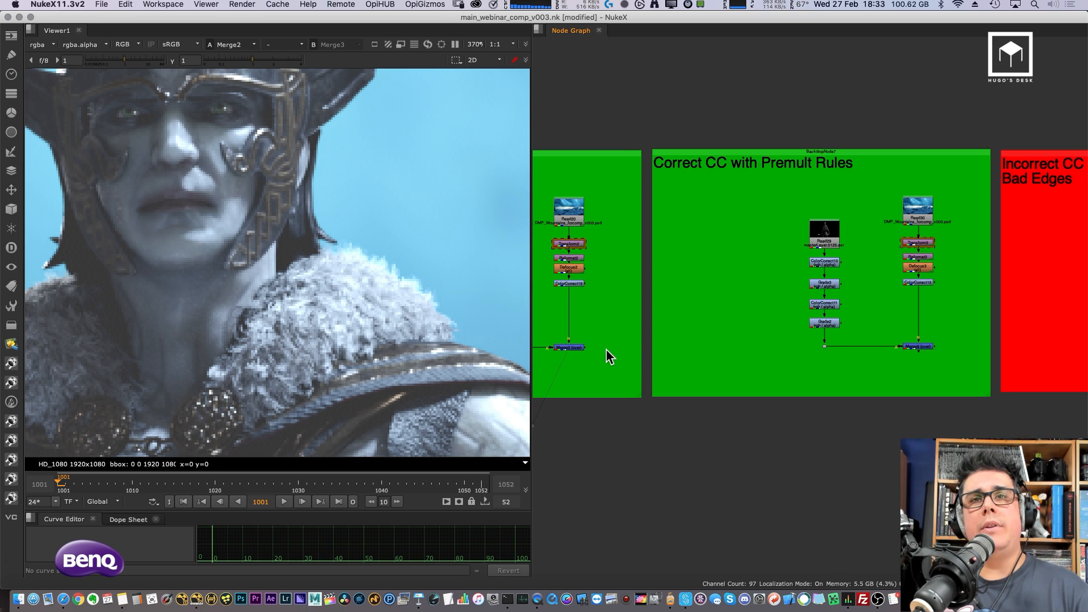
{"action": "left_click", "coordinate": [572, 346]}
{"action": "key", "text": "1"}
{"action": "scroll", "coordinate": [404, 262], "scroll_direction": "up", "scroll_amount": 3}
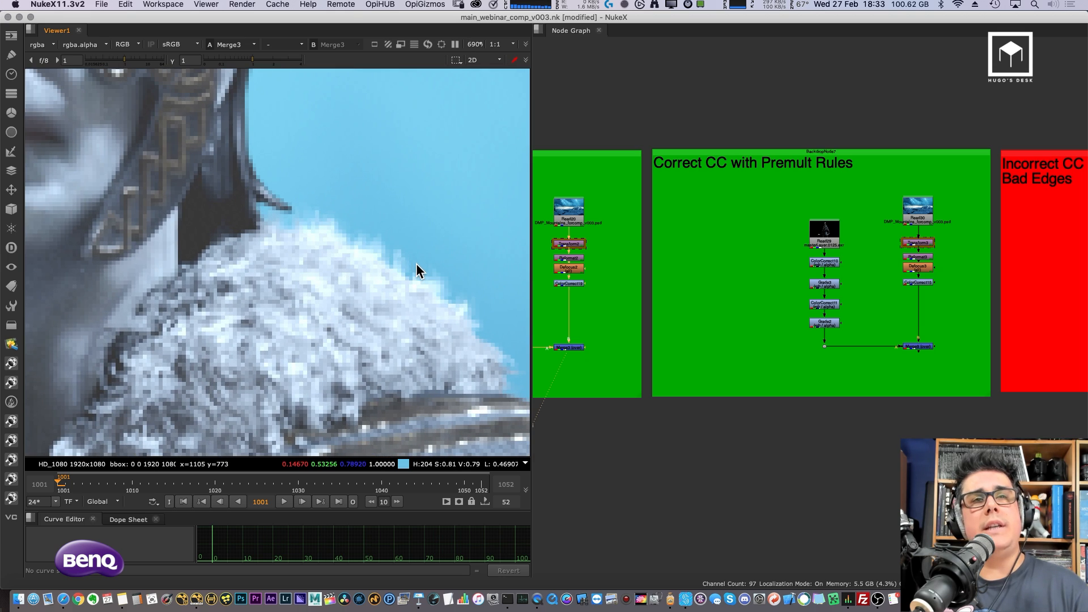
{"action": "key", "text": "2"}
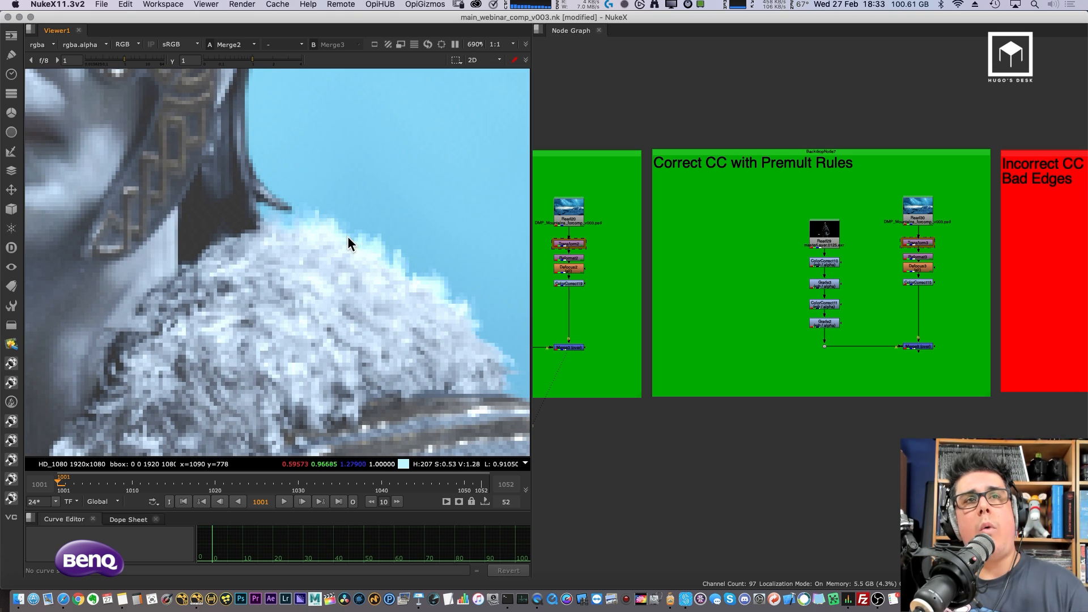
{"action": "key", "text": "1"}
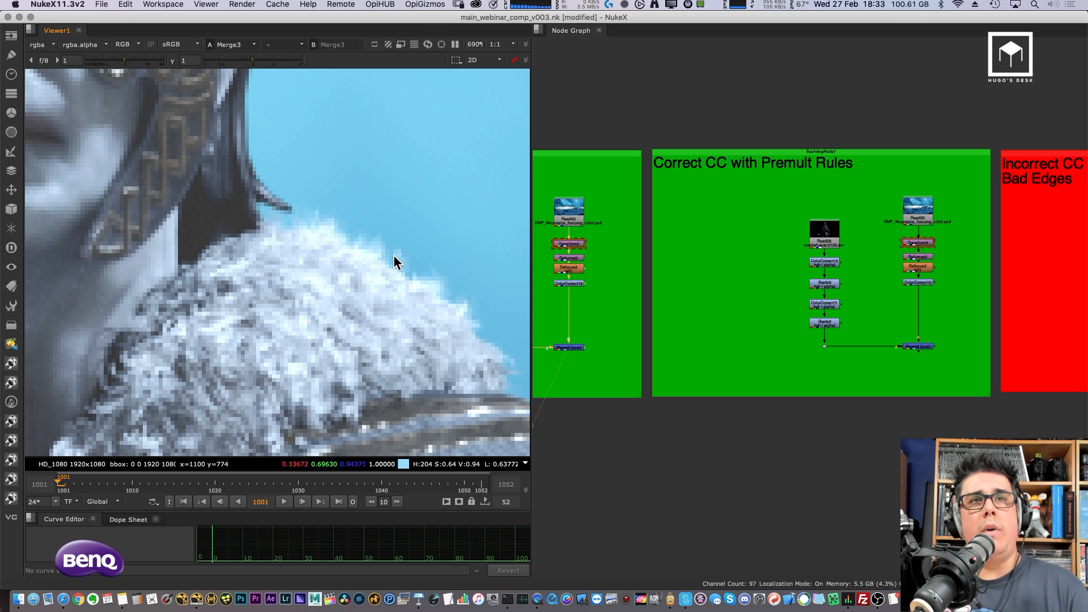
Step: Compare Merge3 and Merge2 along the edges of the character's arm and gauntlet
{"action": "scroll", "coordinate": [385, 270], "scroll_direction": "down", "scroll_amount": 4}
{"action": "middle_click_drag", "start_coordinate": [349, 290], "coordinate": [435, 157]}
{"action": "middle_click_drag", "start_coordinate": [373, 312], "coordinate": [437, 172]}
{"action": "middle_click_drag", "start_coordinate": [378, 335], "coordinate": [413, 192]}
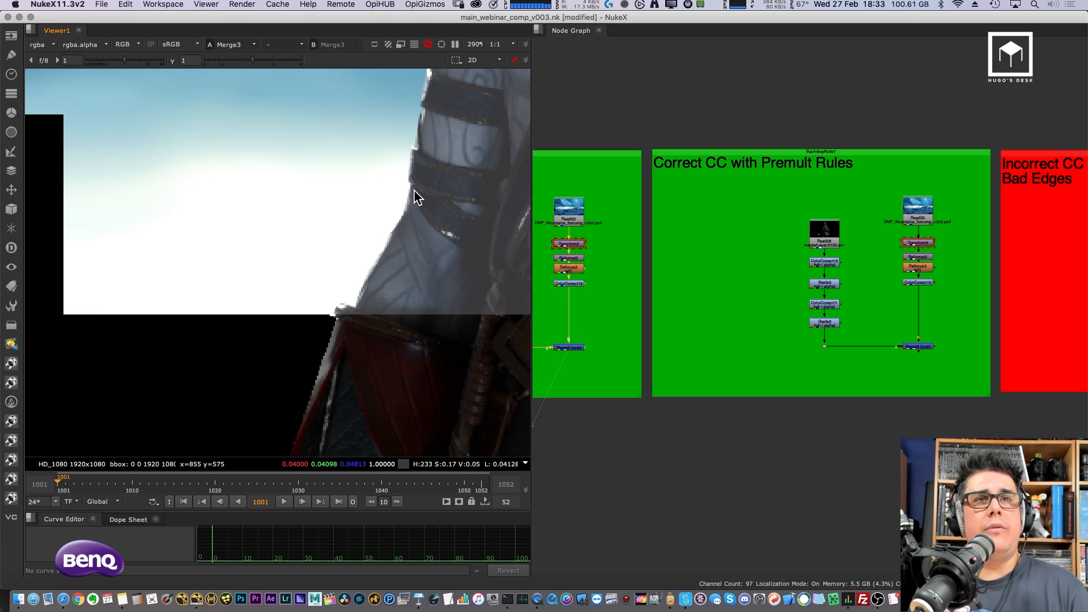
{"action": "scroll", "coordinate": [372, 274], "scroll_direction": "up", "scroll_amount": 1}
{"action": "key", "text": "2"}
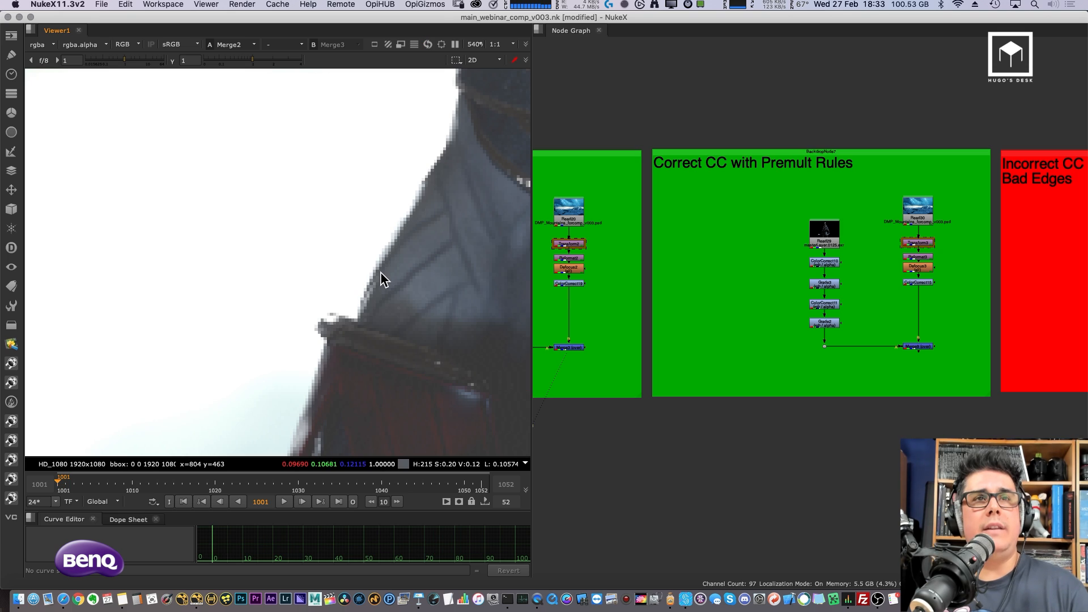
{"action": "scroll", "coordinate": [378, 273], "scroll_direction": "up", "scroll_amount": 1}
{"action": "middle_click_drag", "start_coordinate": [368, 358], "coordinate": [393, 179]}
{"action": "scroll", "coordinate": [368, 227], "scroll_direction": "down", "scroll_amount": 2}
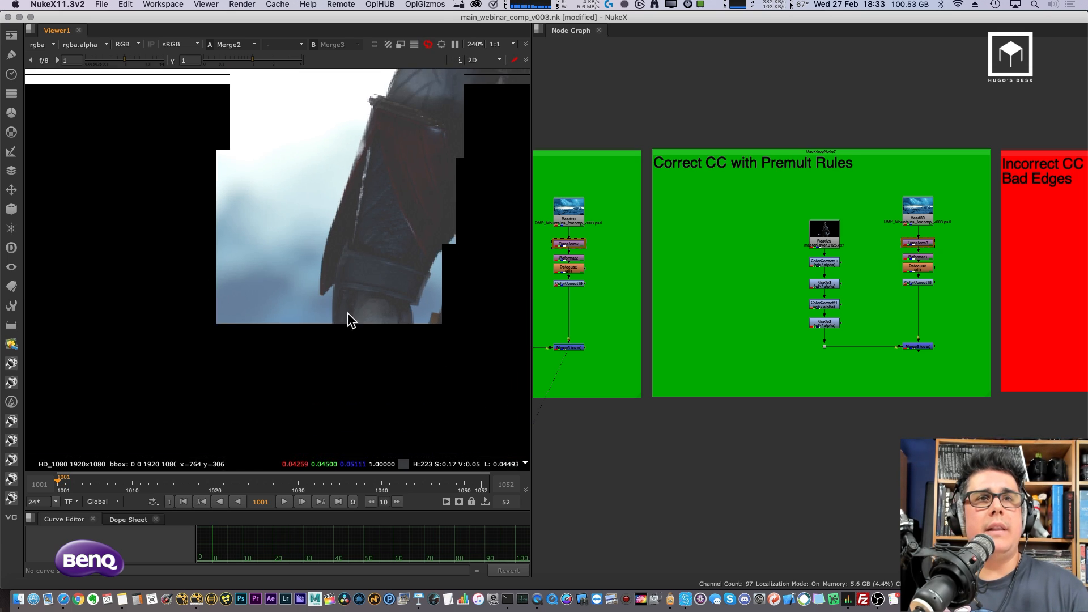
Step: Compare Merge2 and Merge3 along the bright edge near the tip of the character's blade
{"action": "middle_click_drag", "start_coordinate": [354, 339], "coordinate": [347, 233]}
{"action": "middle_click_drag", "start_coordinate": [249, 254], "coordinate": [284, 284]}
{"action": "scroll", "coordinate": [251, 252], "scroll_direction": "up", "scroll_amount": 3}
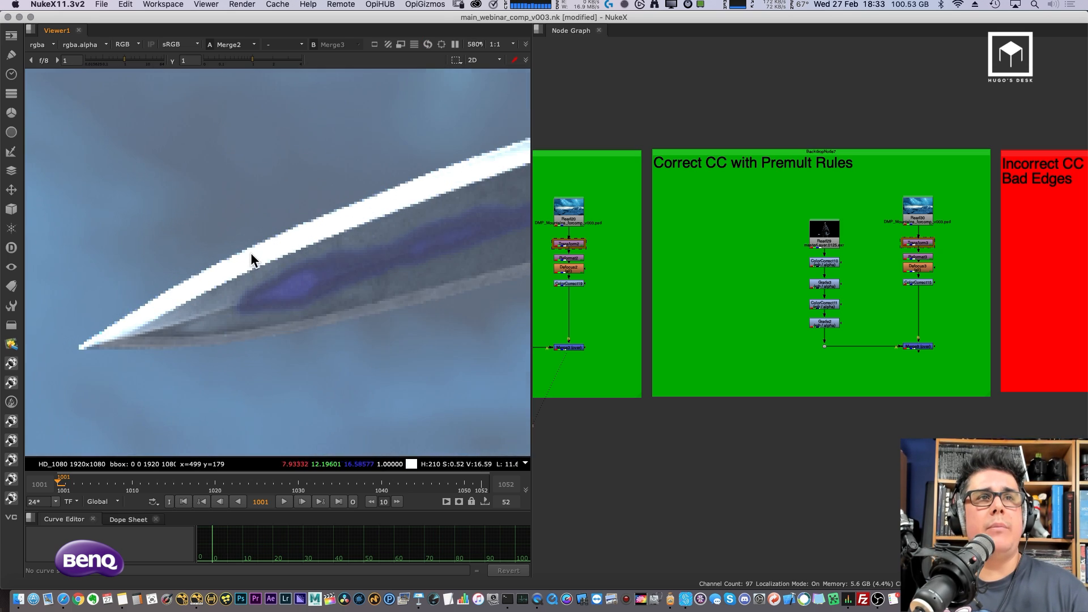
{"action": "key", "text": "3"}
{"action": "scroll", "coordinate": [275, 229], "scroll_direction": "up", "scroll_amount": 2}
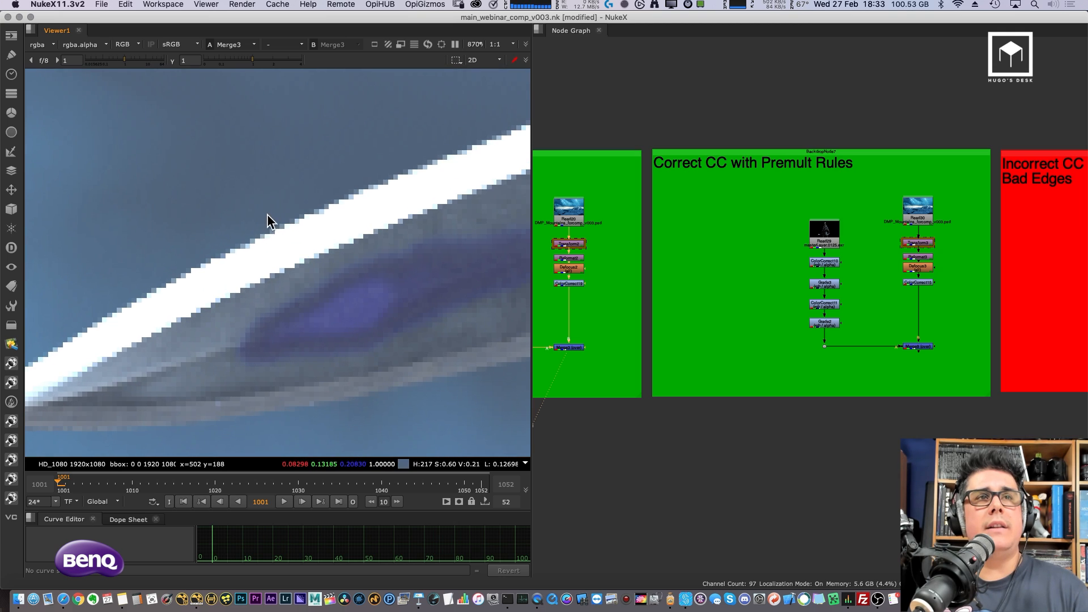
{"action": "middle_click_drag", "start_coordinate": [284, 245], "coordinate": [324, 244]}
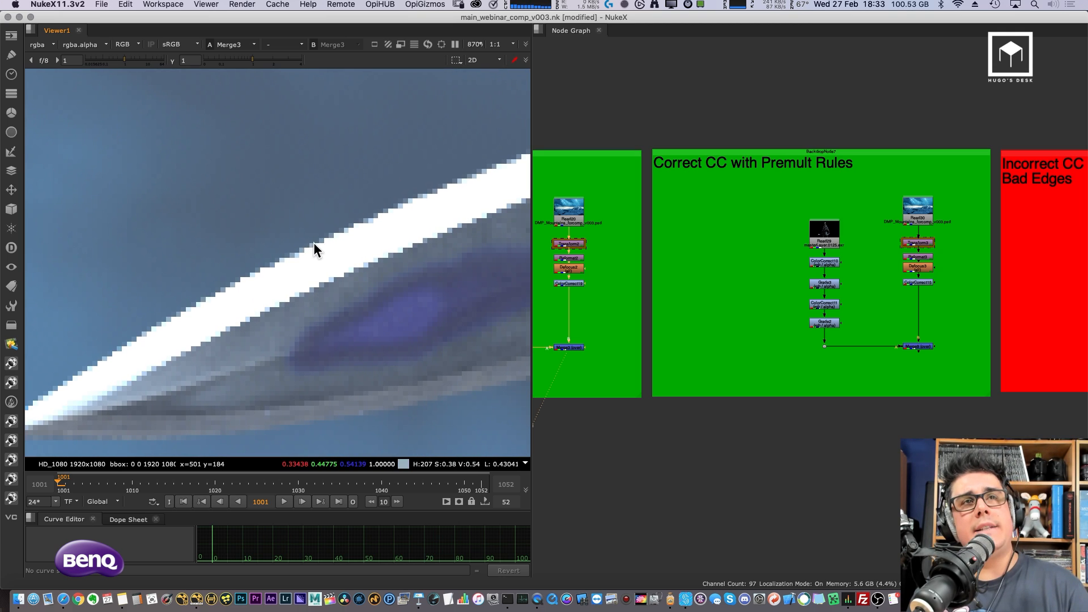
{"action": "key", "text": "2"}
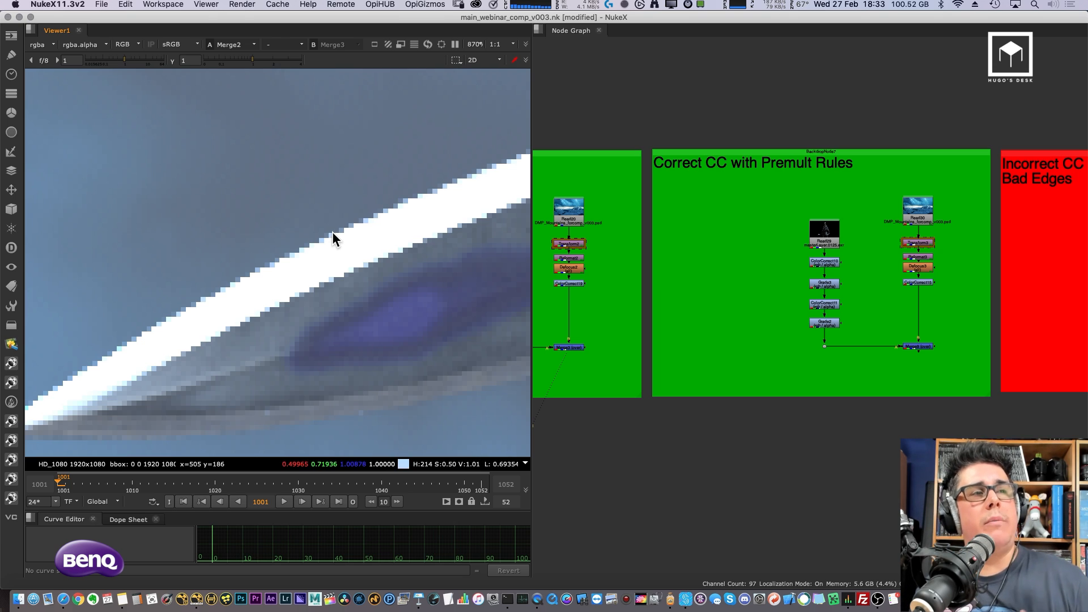
Step: Switch to the other Nuke script with the horned creature and view Shuffle9 and Unpremult7 in the Diffuse group
{"action": "key", "text": "super+Tab"}
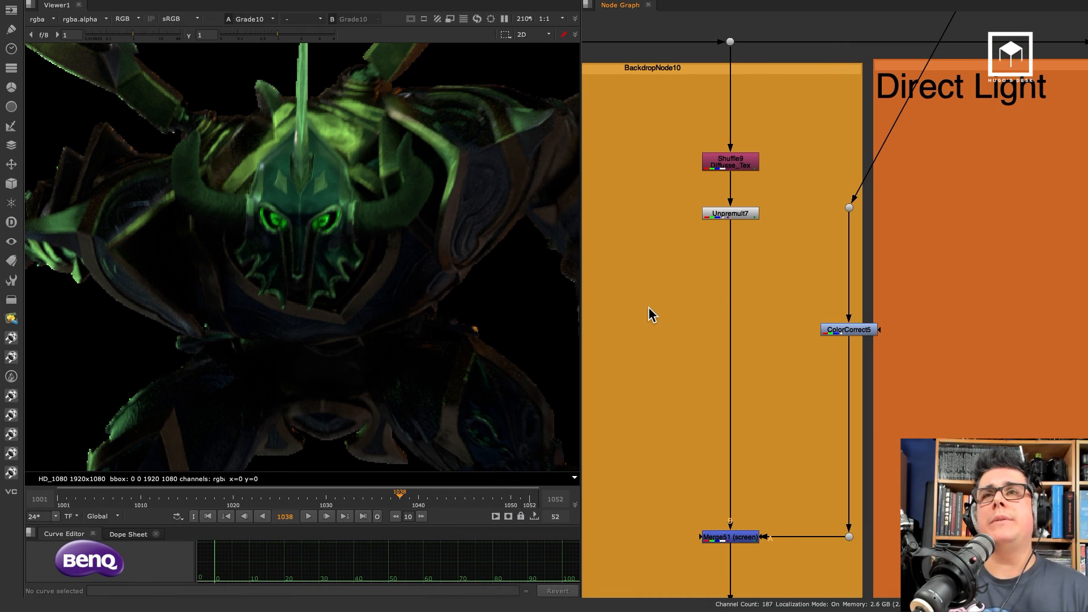
{"action": "scroll", "coordinate": [649, 313], "scroll_direction": "down", "scroll_amount": 5}
{"action": "left_click", "coordinate": [701, 243]}
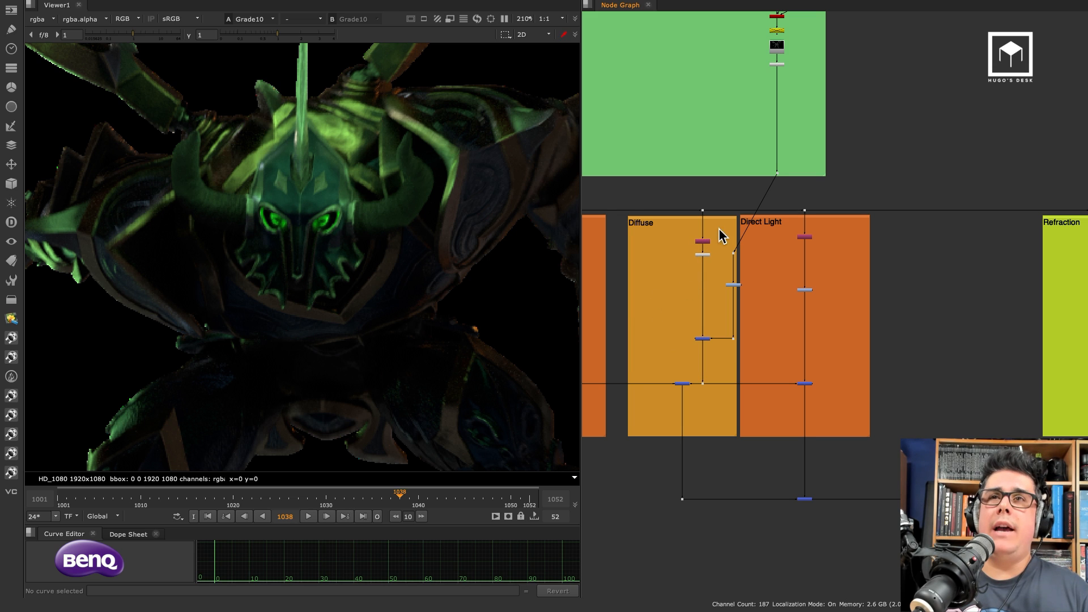
{"action": "scroll", "coordinate": [706, 242], "scroll_direction": "up", "scroll_amount": 5}
{"action": "key", "text": "1"}
{"action": "left_click", "coordinate": [632, 256]}
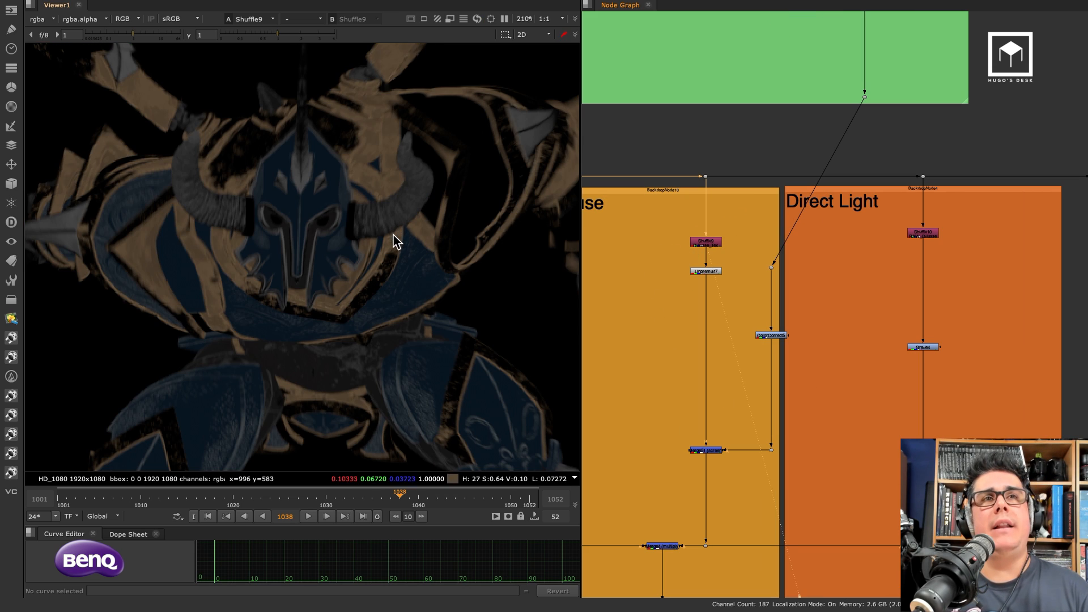
{"action": "left_click", "coordinate": [707, 274]}
{"action": "key", "text": "1"}
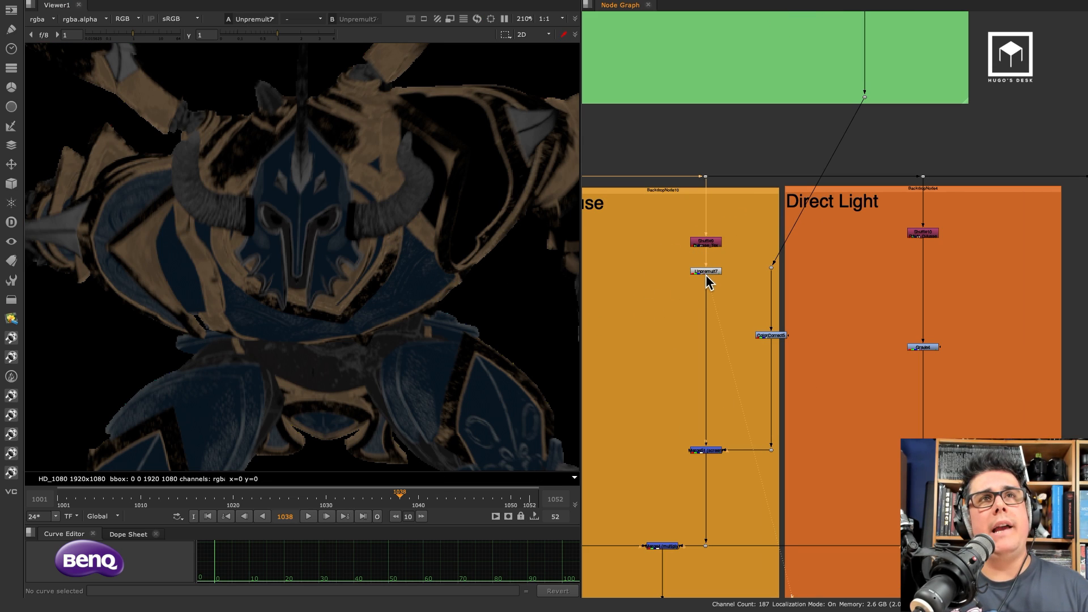
Step: View Grade32, the first grade in the Color Correction (Global for layer) group
{"action": "left_click", "coordinate": [743, 348]}
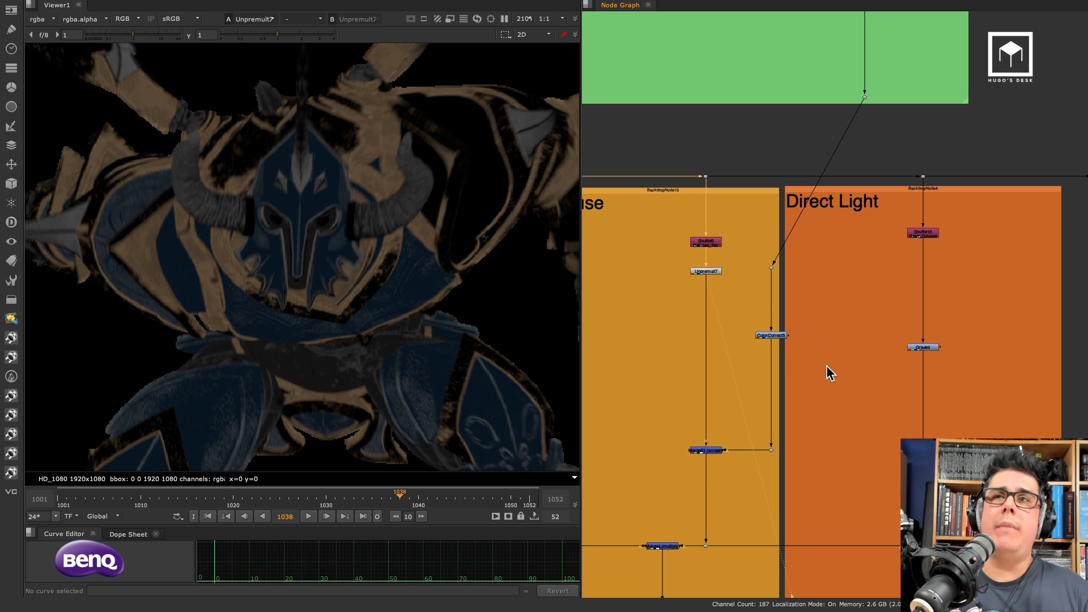
{"action": "middle_click_drag", "start_coordinate": [906, 397], "coordinate": [853, 204]}
{"action": "middle_click_drag", "start_coordinate": [916, 302], "coordinate": [684, 229]}
{"action": "middle_click_drag", "start_coordinate": [824, 353], "coordinate": [820, 350]}
{"action": "scroll", "coordinate": [871, 372], "scroll_direction": "down", "scroll_amount": 3}
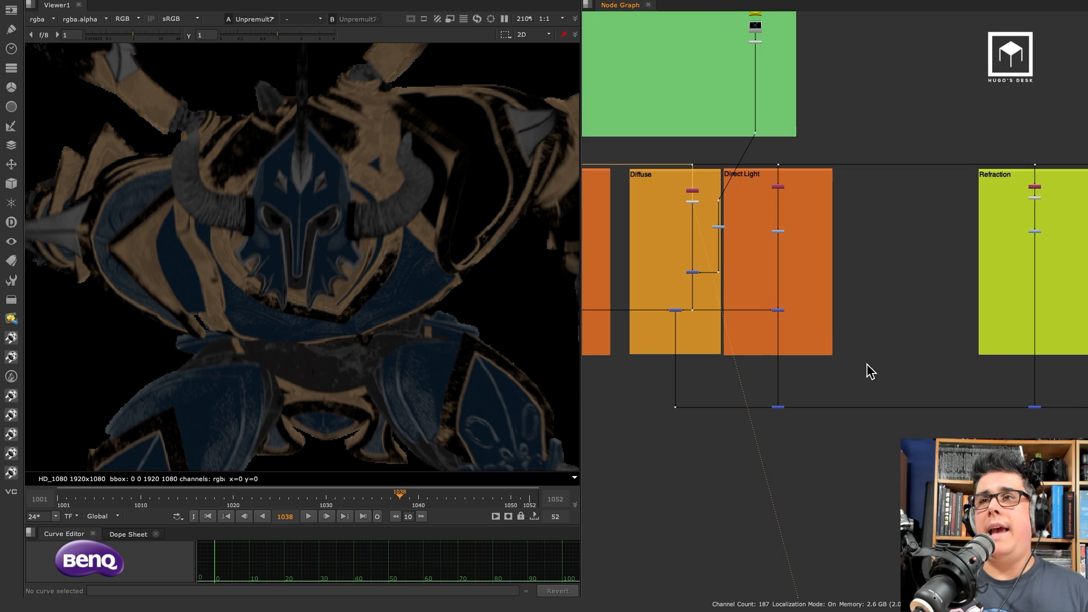
{"action": "middle_click_drag", "start_coordinate": [966, 397], "coordinate": [735, 256]}
{"action": "middle_click_drag", "start_coordinate": [924, 332], "coordinate": [699, 241]}
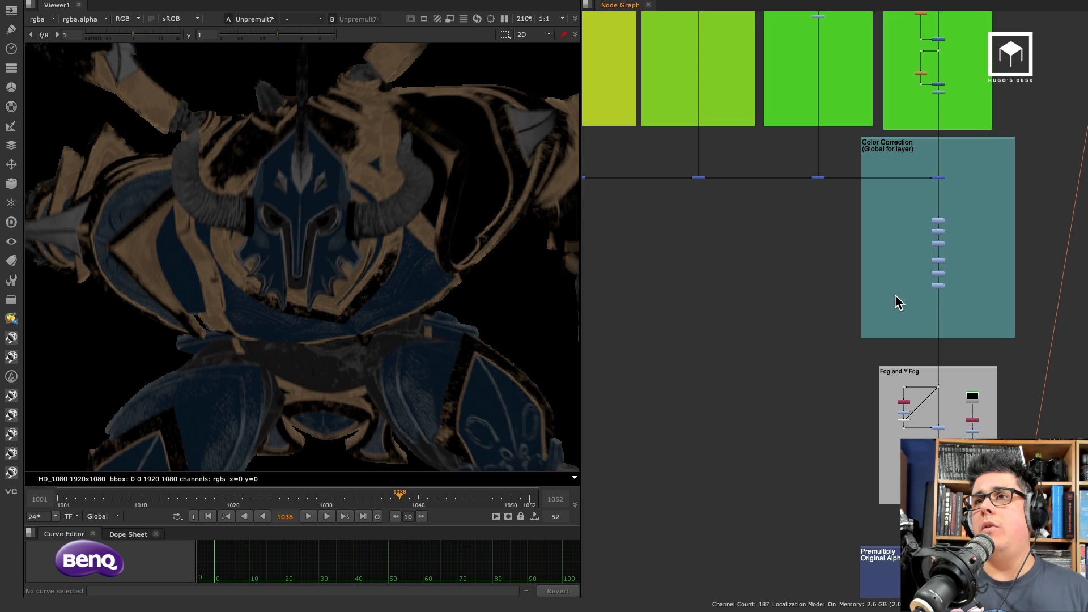
{"action": "mouse_move", "coordinate": [926, 224]}
{"action": "middle_mouse_down"}
{"action": "mouse_move", "coordinate": [856, 221]}
{"action": "mouse_move", "coordinate": [921, 214]}
{"action": "middle_mouse_up"}
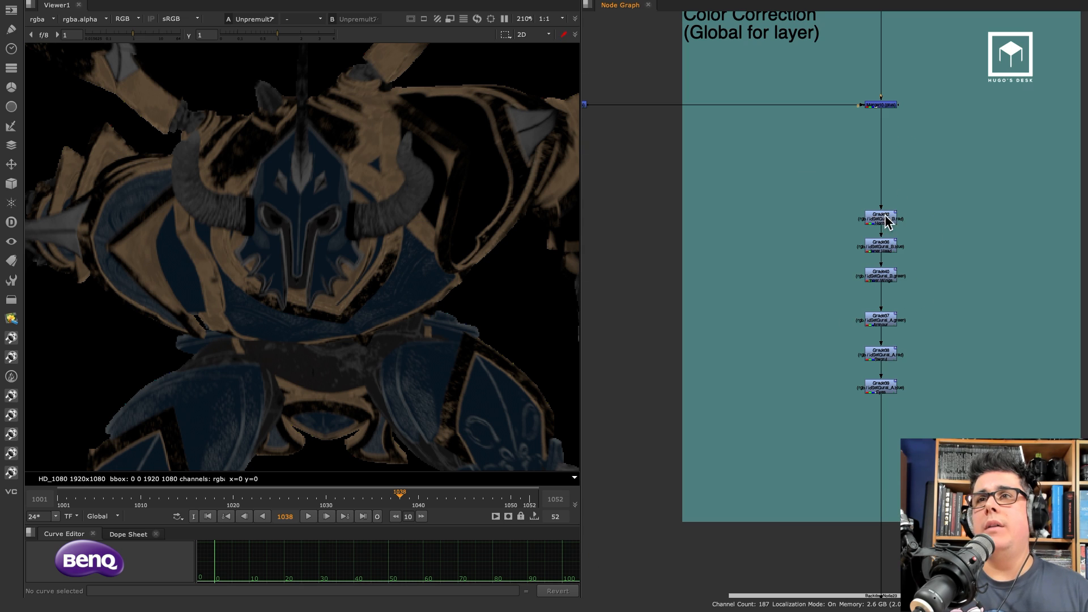
{"action": "left_click", "coordinate": [884, 218]}
{"action": "key", "text": "1"}
{"action": "left_click", "coordinate": [835, 226]}
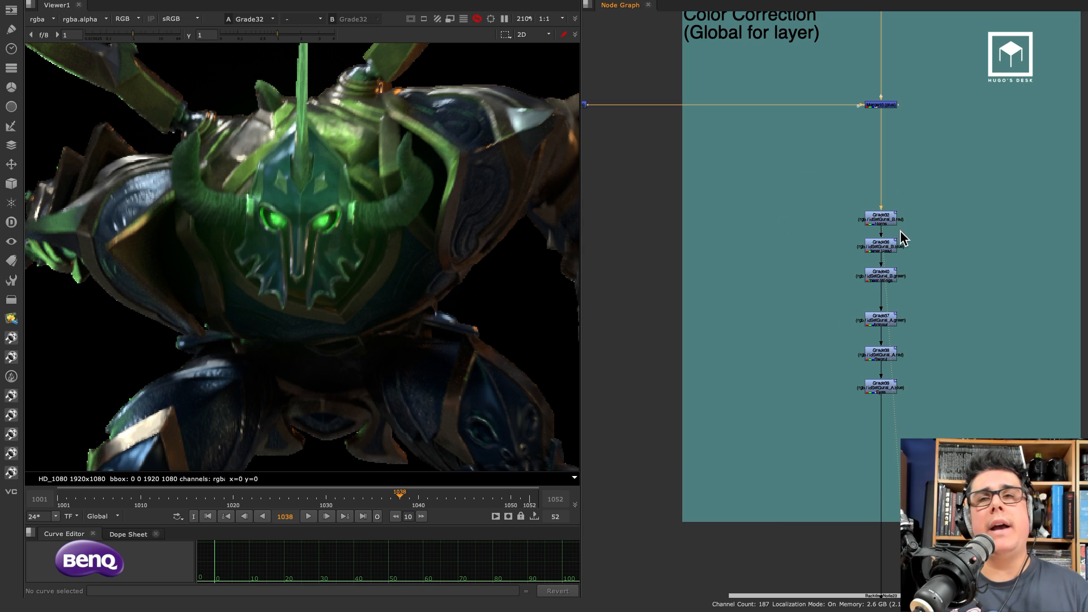
Step: View Grade36, Grade40, Grade37, Grade38 and Grade39 one after another to follow the global colour correction
{"action": "left_click", "coordinate": [908, 260]}
{"action": "scroll", "coordinate": [901, 266], "scroll_direction": "up", "scroll_amount": 2}
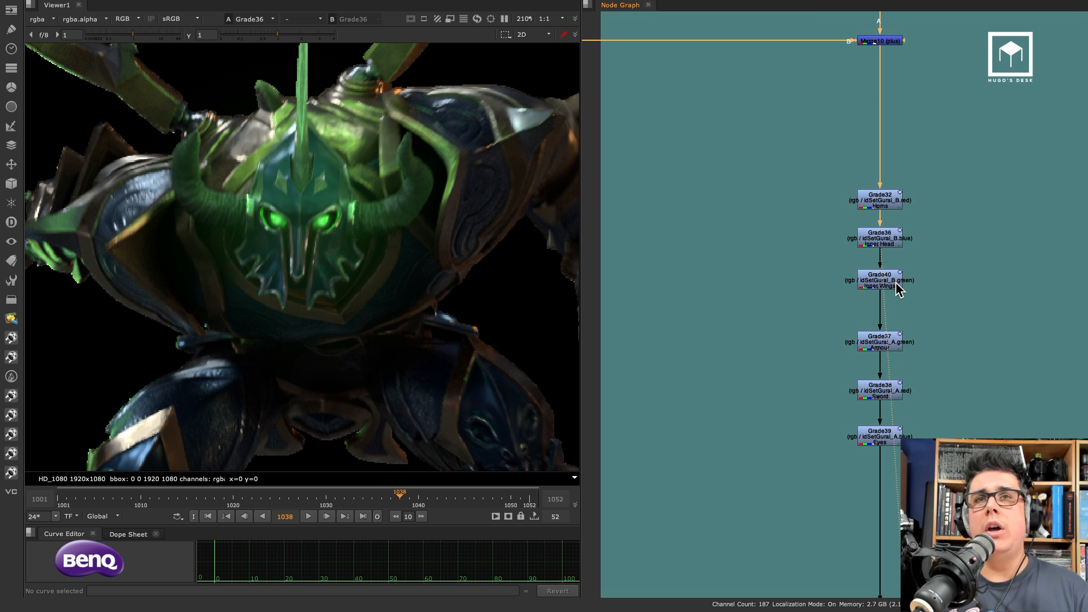
{"action": "left_click", "coordinate": [896, 283]}
{"action": "key", "text": "1"}
{"action": "left_click", "coordinate": [886, 346]}
{"action": "key", "text": "1"}
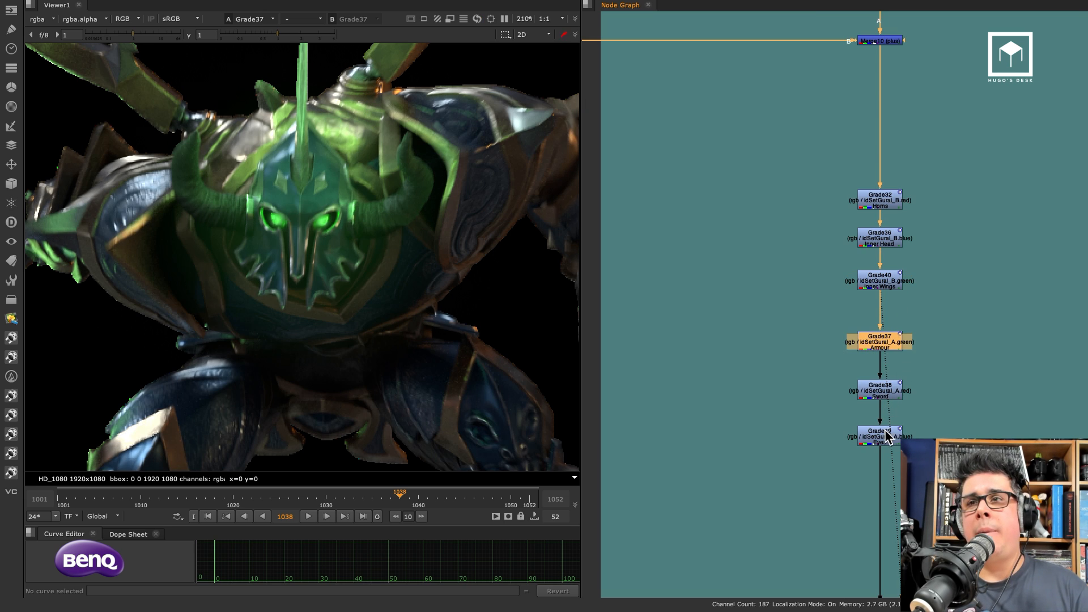
{"action": "left_click", "coordinate": [886, 391]}
{"action": "key", "text": "1"}
{"action": "left_click", "coordinate": [887, 434]}
{"action": "key", "text": "1"}
Step: Follow the script from the global colour correction past Fog and Y Fog to Premultiply Original Alpha, and examine the character's wing edges in Grade39
{"action": "left_click", "coordinate": [908, 370]}
{"action": "scroll", "coordinate": [907, 369], "scroll_direction": "down", "scroll_amount": 3}
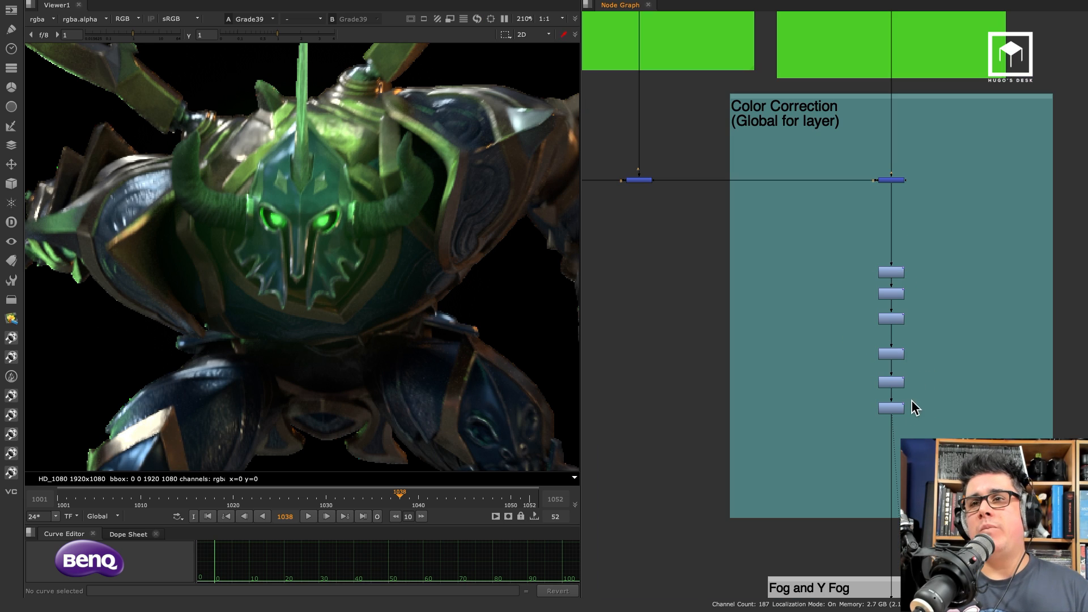
{"action": "middle_click_drag", "start_coordinate": [911, 400], "coordinate": [885, 164]}
{"action": "middle_click_drag", "start_coordinate": [876, 357], "coordinate": [861, 205]}
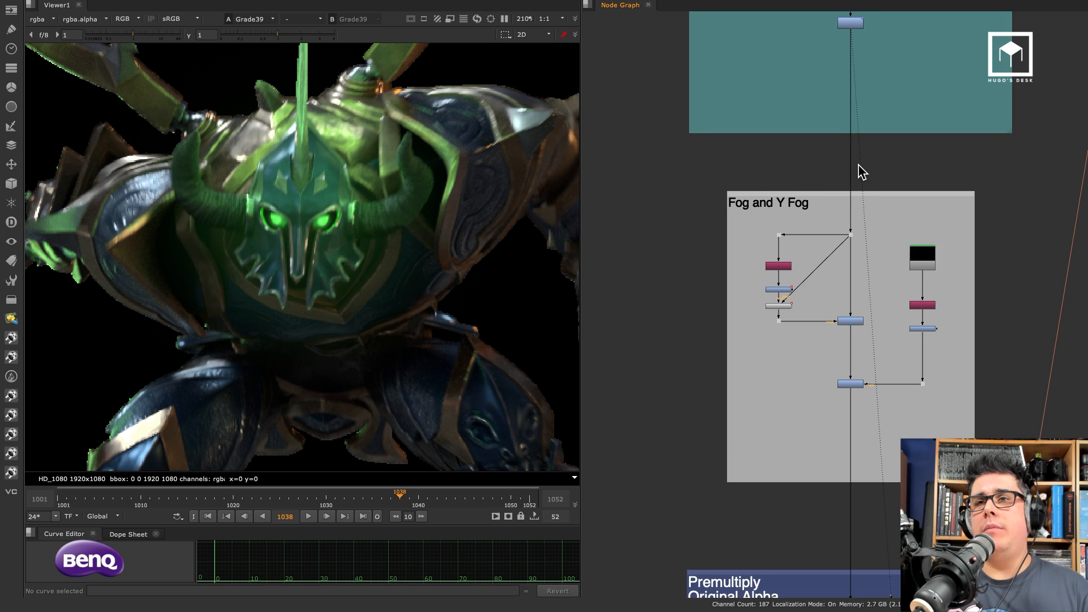
{"action": "middle_click_drag", "start_coordinate": [873, 532], "coordinate": [853, 330]}
{"action": "middle_click_drag", "start_coordinate": [817, 511], "coordinate": [801, 352]}
{"action": "scroll", "coordinate": [837, 301], "scroll_direction": "up", "scroll_amount": 1}
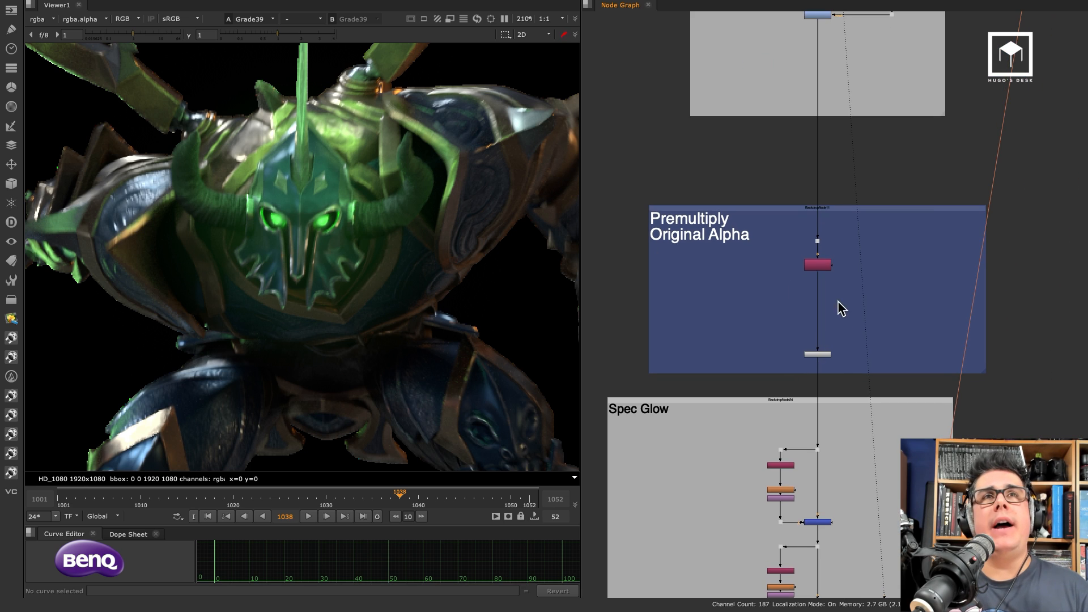
{"action": "scroll", "coordinate": [841, 309], "scroll_direction": "up", "scroll_amount": 4}
{"action": "scroll", "coordinate": [165, 292], "scroll_direction": "up", "scroll_amount": 3}
{"action": "scroll", "coordinate": [189, 239], "scroll_direction": "up", "scroll_amount": 3}
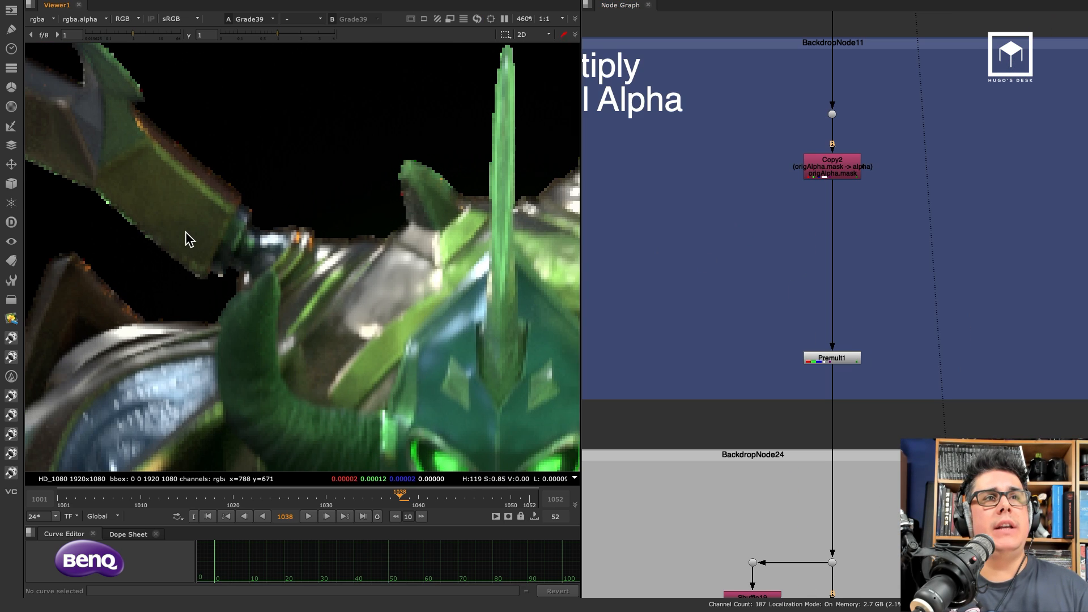
{"action": "scroll", "coordinate": [298, 221], "scroll_direction": "down", "scroll_amount": 2}
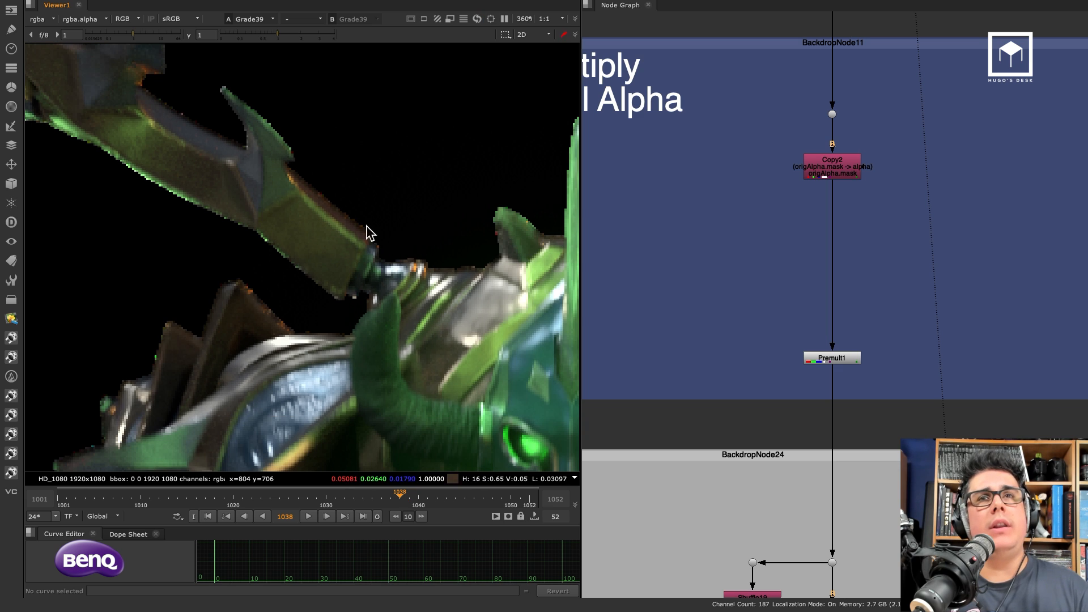
Step: Compare Copy2 with Premult1 in the Premultiply Original Alpha group, switching Premult1 off and on while checking the wing edges
{"action": "left_click", "coordinate": [846, 172]}
{"action": "key", "text": "1"}
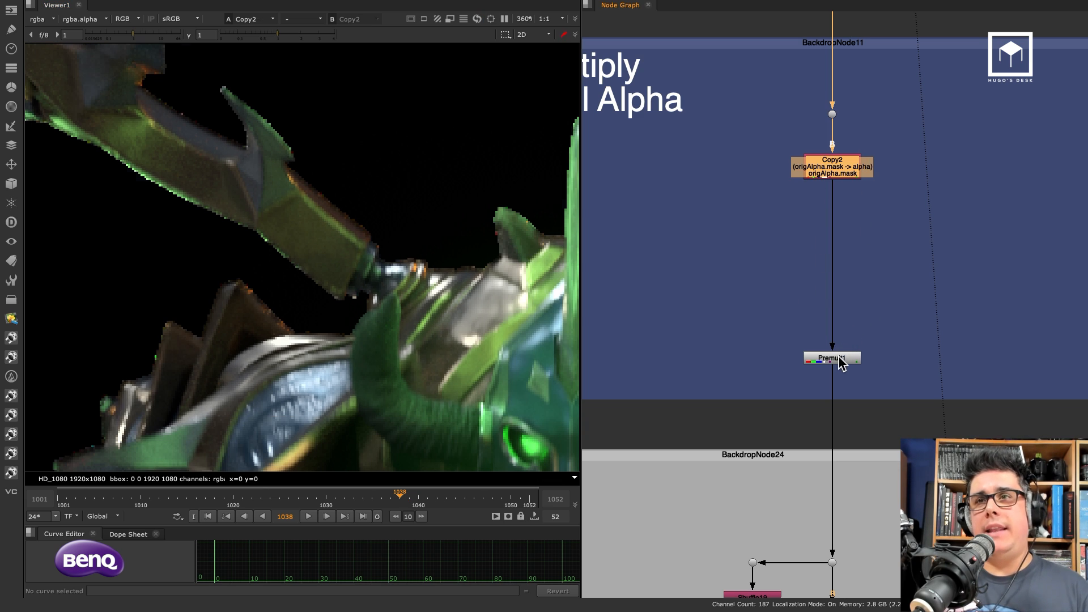
{"action": "left_click", "coordinate": [842, 359]}
{"action": "key", "text": "1"}
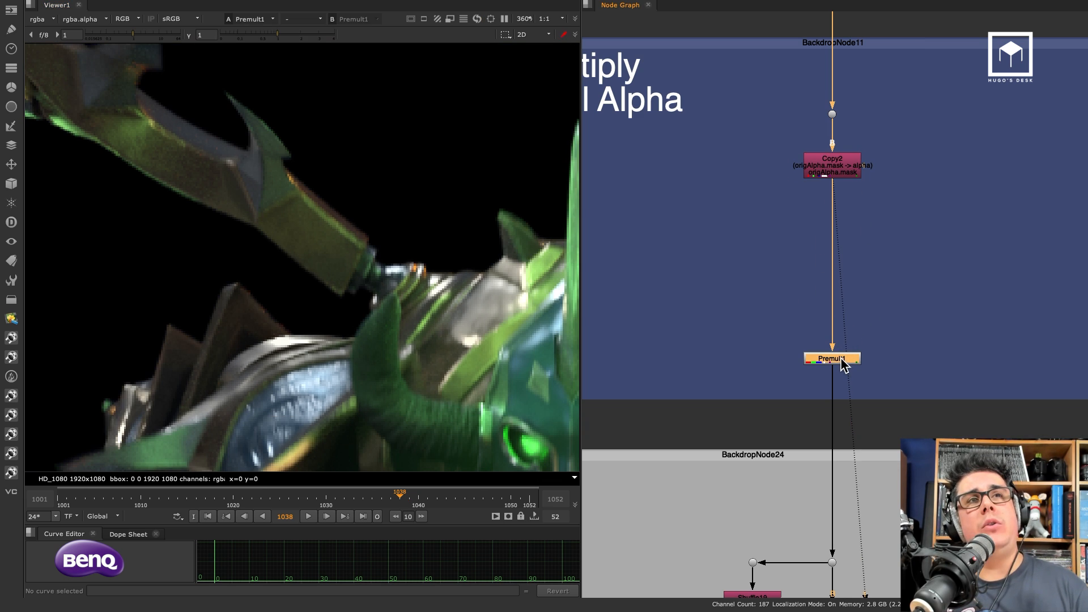
{"action": "key", "text": "d"}
{"action": "key", "text": "d"}
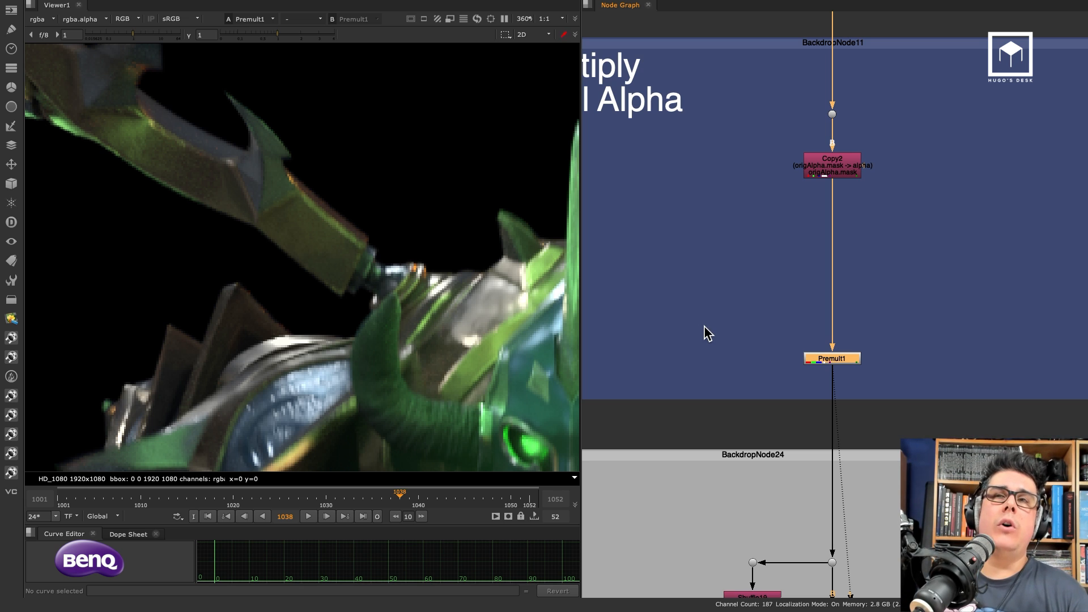
{"action": "left_click", "coordinate": [661, 316]}
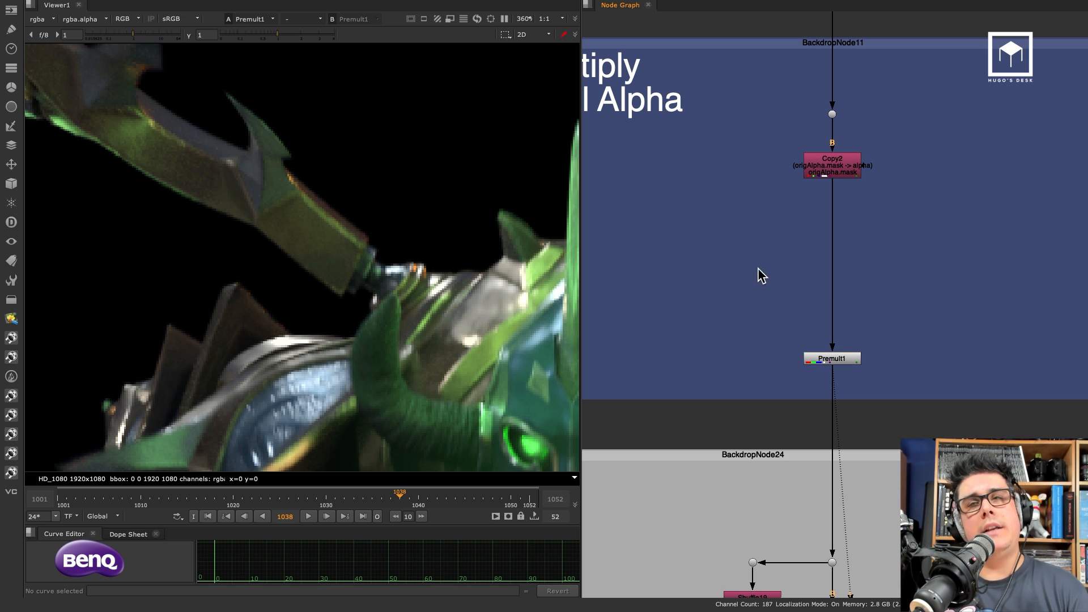
Step: Switch to the main_webinar_comp_v003.nk script and view the char_Gural_rig_cache.abc ReadGeo node in the UVs group
{"action": "scroll", "coordinate": [731, 289], "scroll_direction": "down", "scroll_amount": 5}
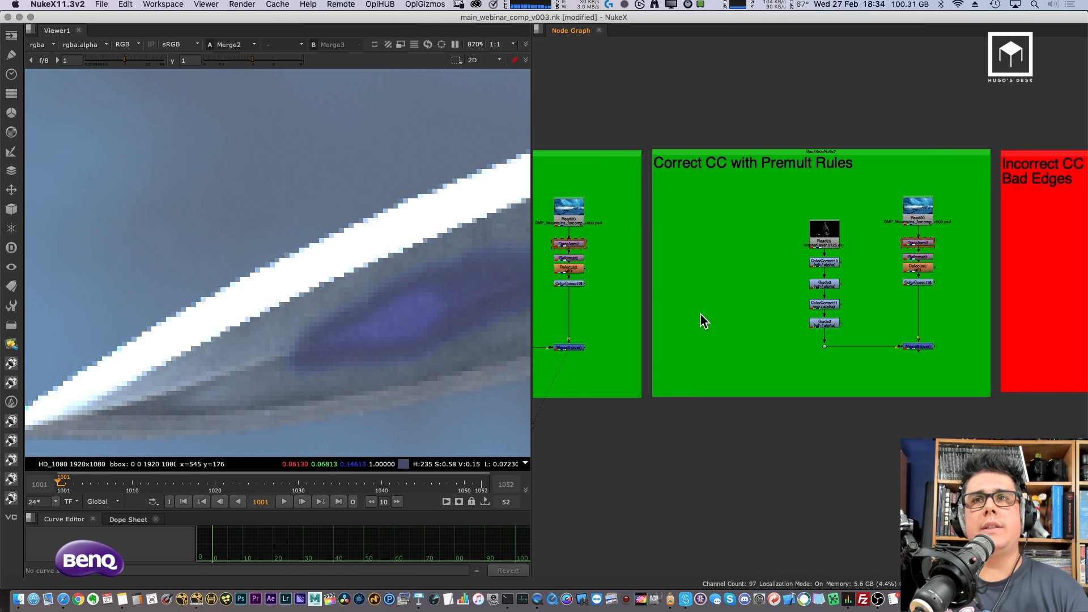
{"action": "scroll", "coordinate": [700, 316], "scroll_direction": "down", "scroll_amount": 5}
{"action": "middle_click_drag", "start_coordinate": [609, 372], "coordinate": [822, 354]}
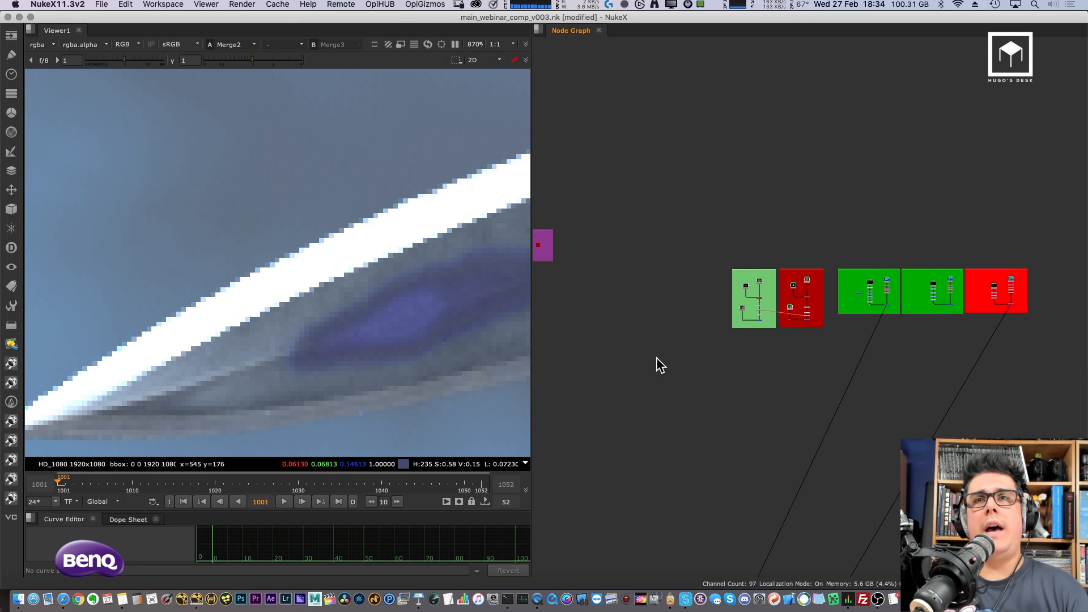
{"action": "middle_click_drag", "start_coordinate": [573, 363], "coordinate": [737, 324]}
{"action": "middle_click_drag", "start_coordinate": [569, 319], "coordinate": [784, 282]}
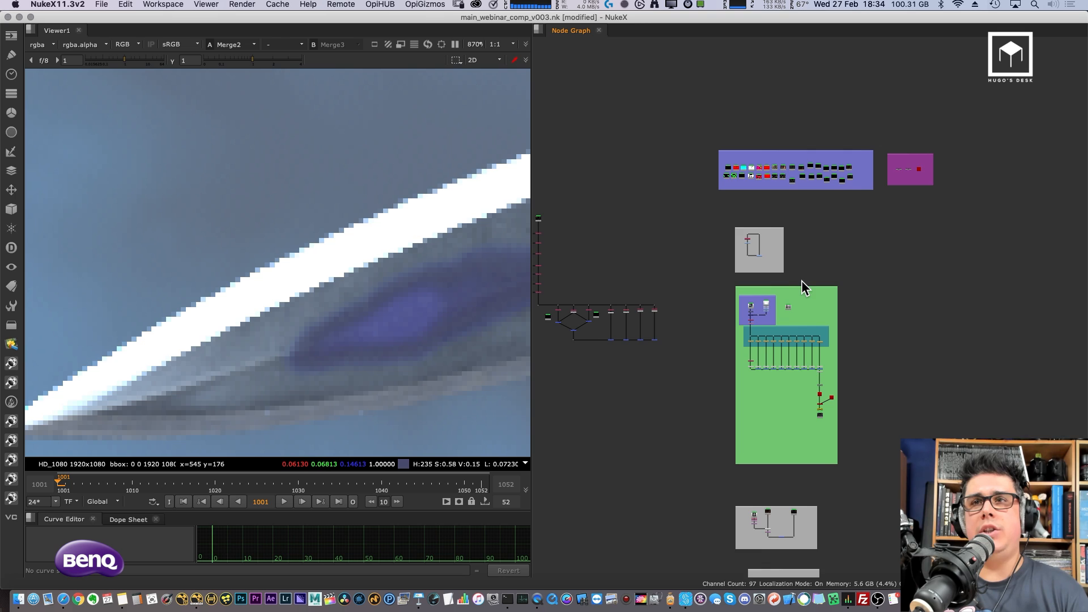
{"action": "scroll", "coordinate": [827, 312], "scroll_direction": "up", "scroll_amount": 5}
{"action": "middle_click_drag", "start_coordinate": [773, 206], "coordinate": [760, 185]}
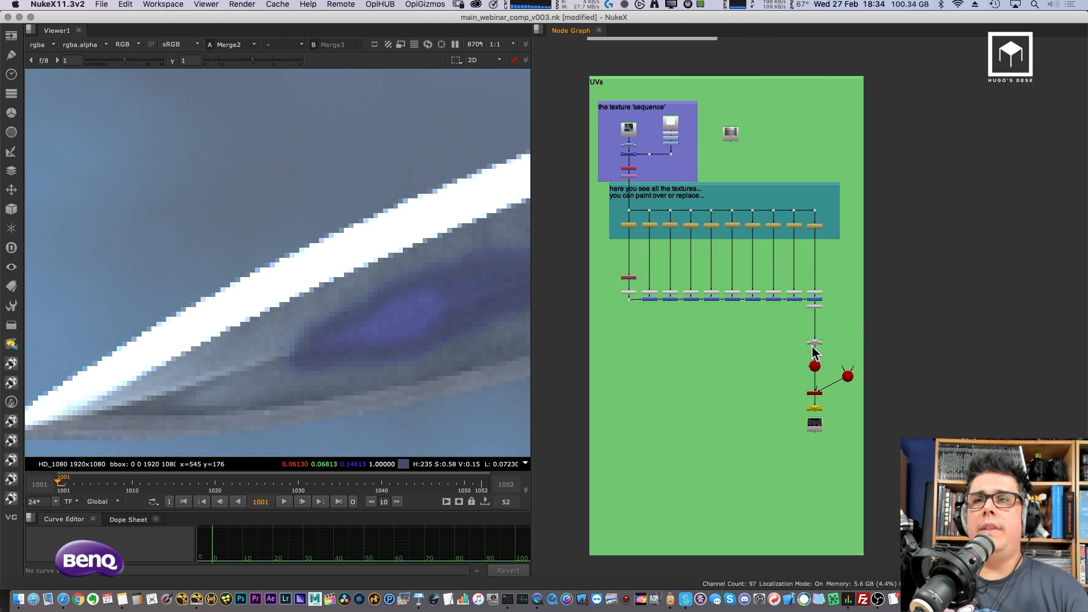
{"action": "middle_click_drag", "start_coordinate": [807, 347], "coordinate": [870, 299], "text": "alt"}
{"action": "left_click", "coordinate": [838, 331]}
{"action": "key", "text": "1"}
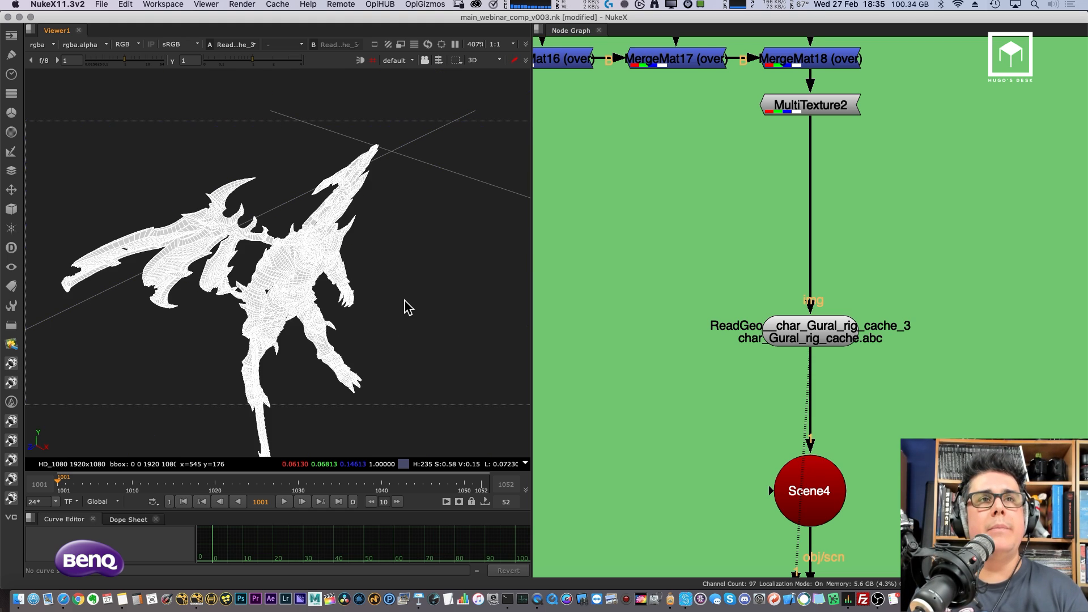
Step: Orbit around the character's wireframe geometry in an enlarged 3D view to see it from the front
{"action": "key", "text": "space"}
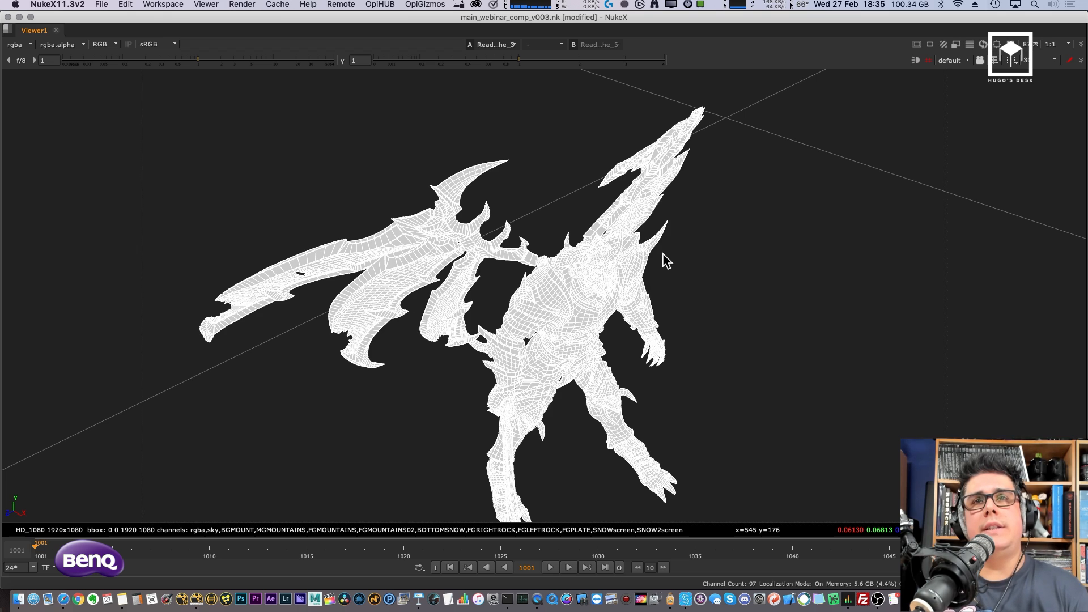
{"action": "left_click_drag", "start_coordinate": [665, 261], "coordinate": [888, 123]}
{"action": "left_click", "coordinate": [916, 60]}
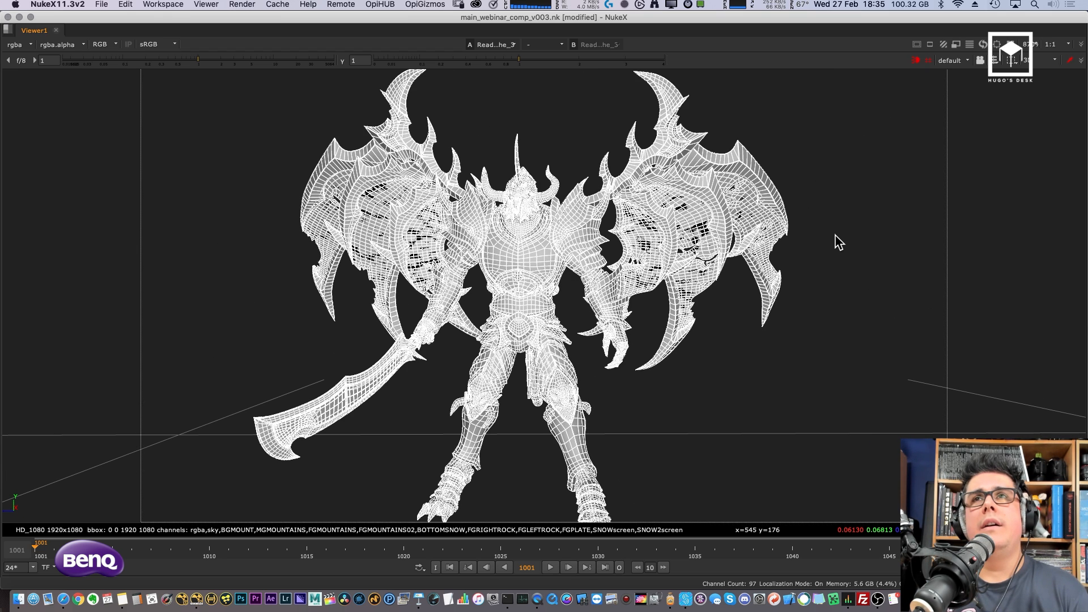
{"action": "key", "text": "space"}
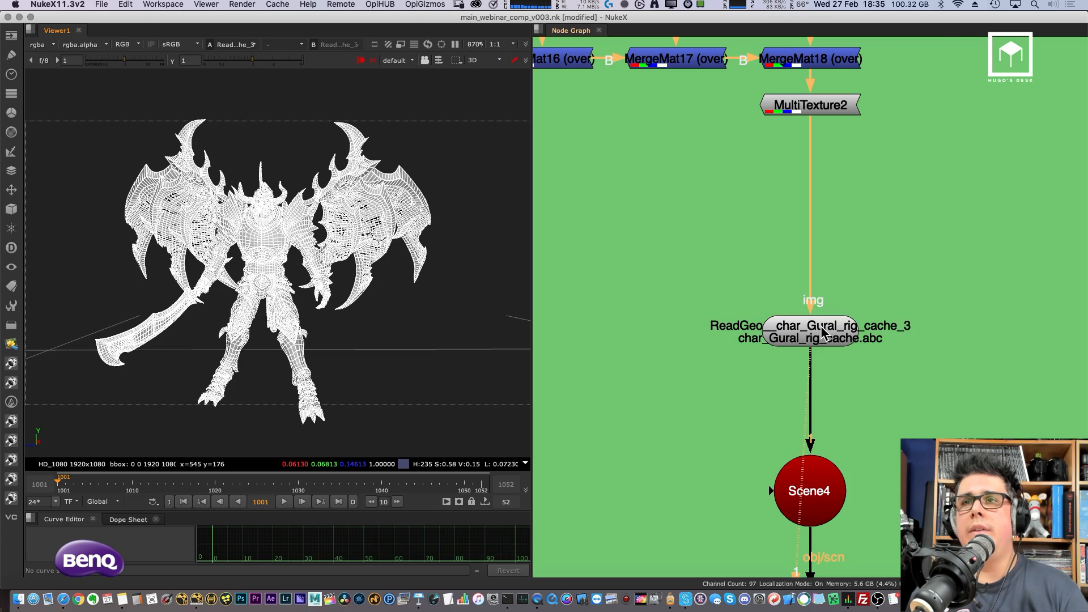
Step: Set the display mode of the char_Gural_rig_cache.abc ReadGeo node to textured
{"action": "double_click", "coordinate": [803, 340]}
{"action": "left_click", "coordinate": [541, 353]}
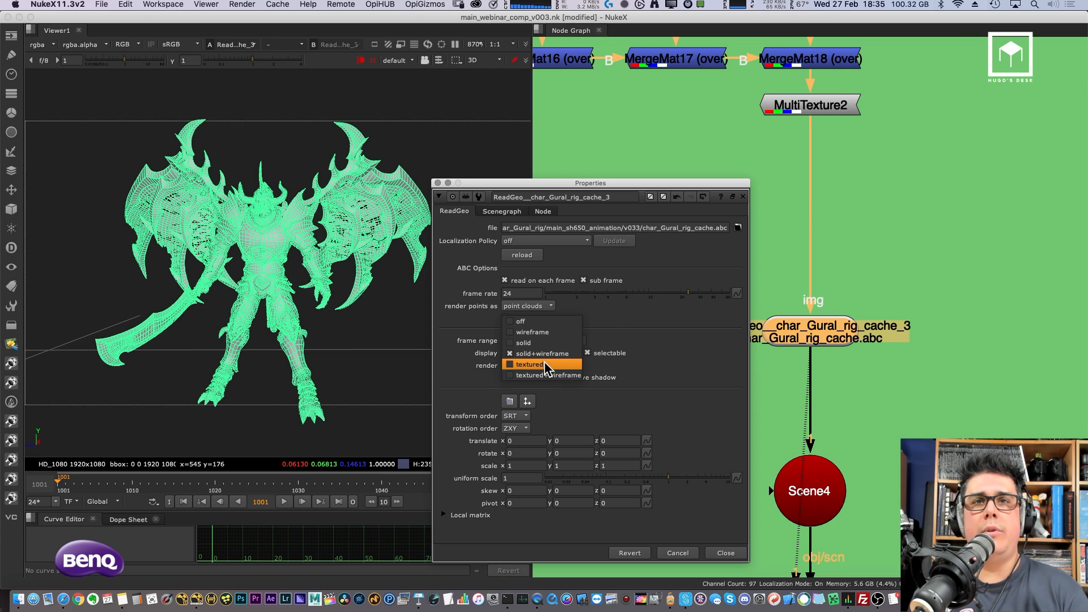
{"action": "left_click", "coordinate": [544, 366]}
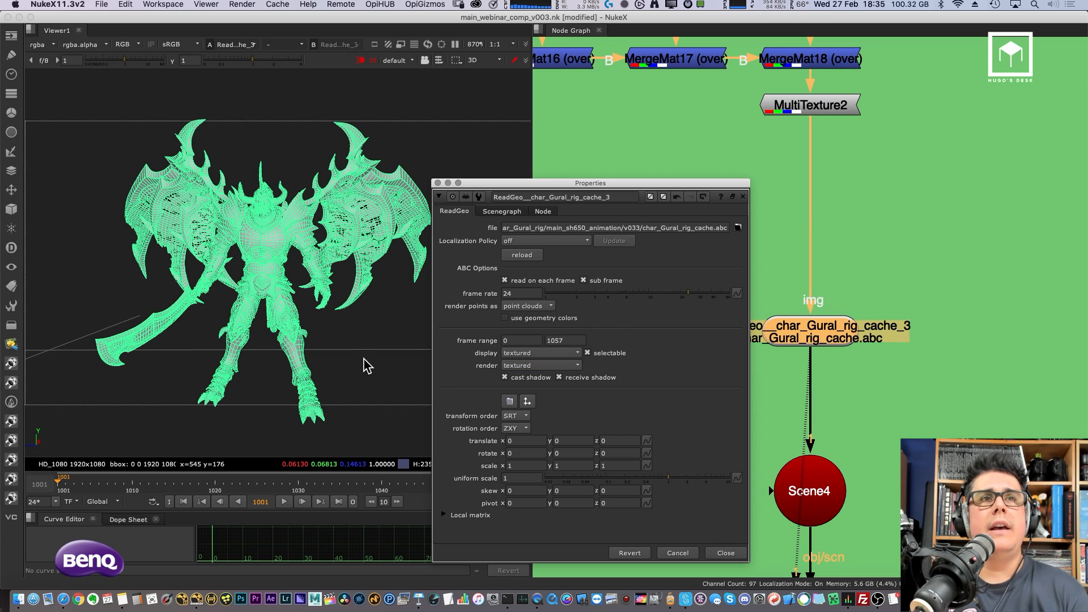
{"action": "key", "text": "Escape"}
{"action": "left_click", "coordinate": [408, 359]}
Step: Inspect the textured character in an enlarged 3D view, framing the whole body at the first frame
{"action": "key", "text": "space"}
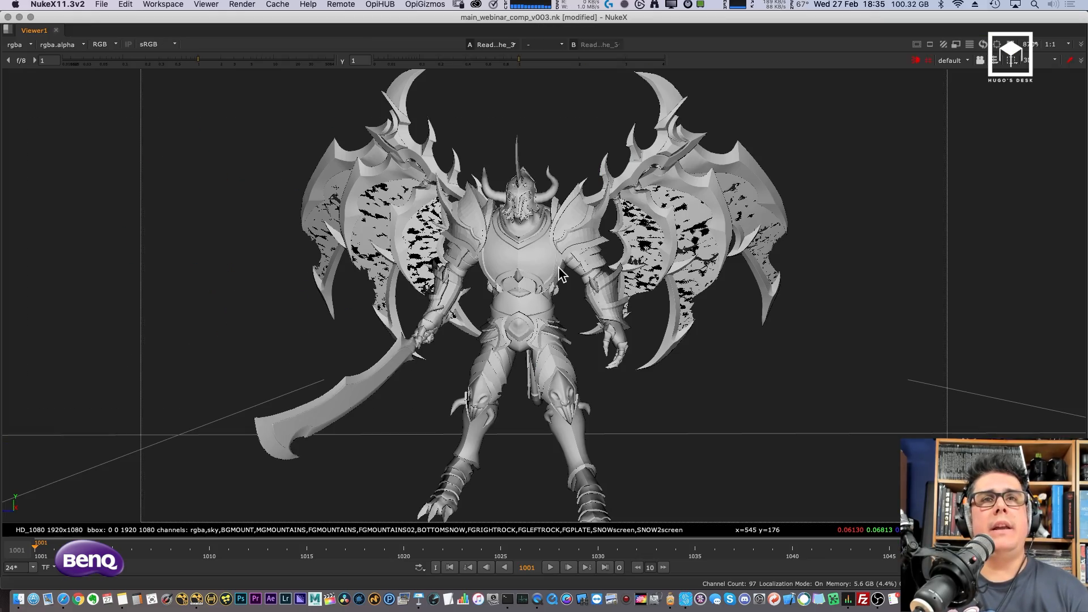
{"action": "left_click_drag", "start_coordinate": [664, 276], "coordinate": [663, 334], "text": "ctrl"}
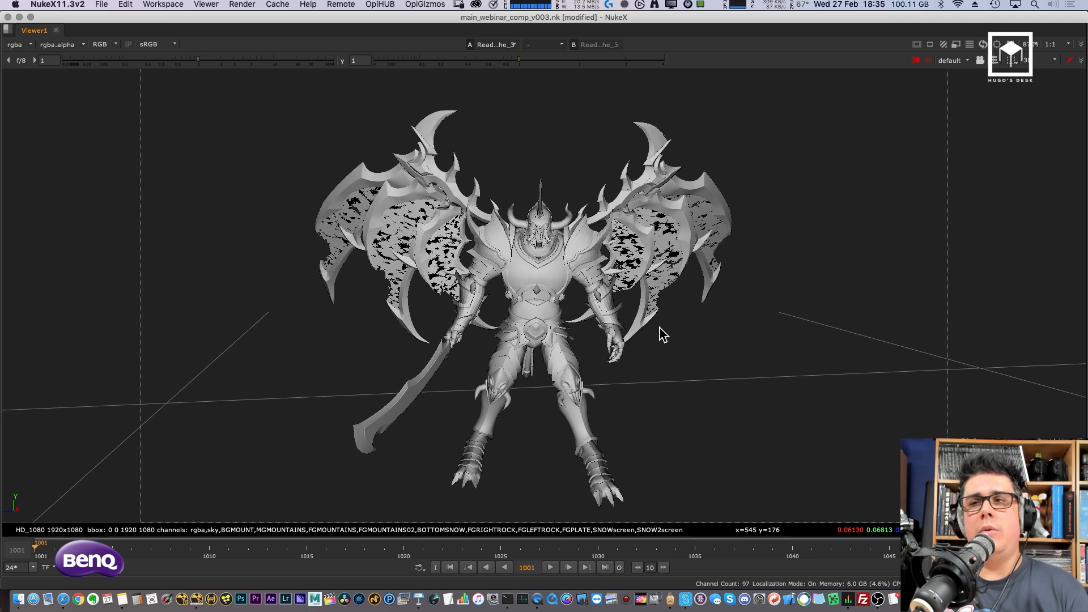
{"action": "left_click", "coordinate": [450, 564]}
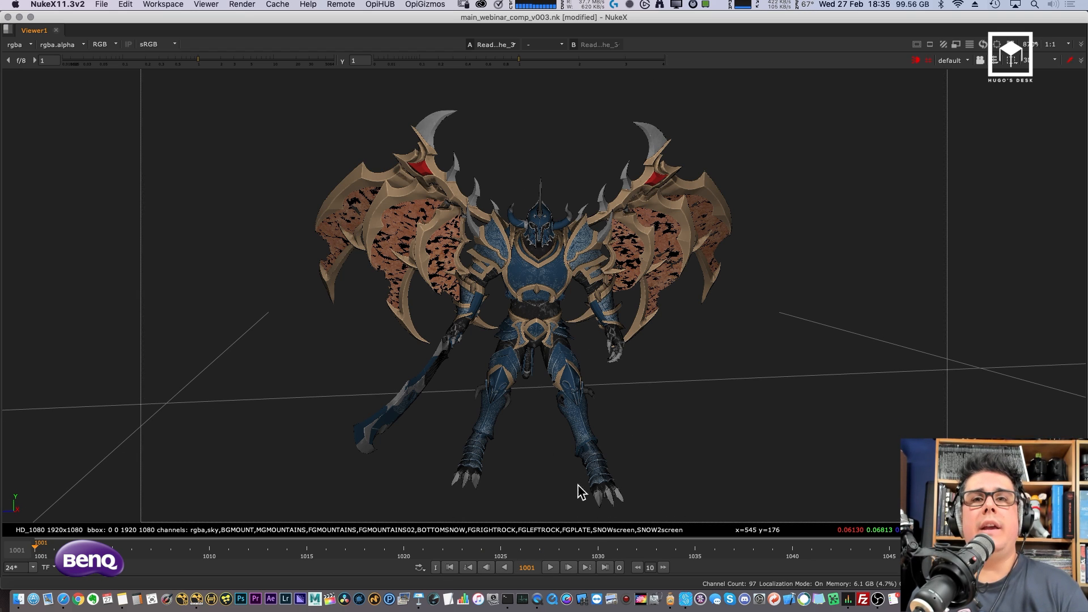
Step: Go to the last frame, 1052, and examine the animated character from different distances and angles
{"action": "left_click", "coordinate": [605, 567]}
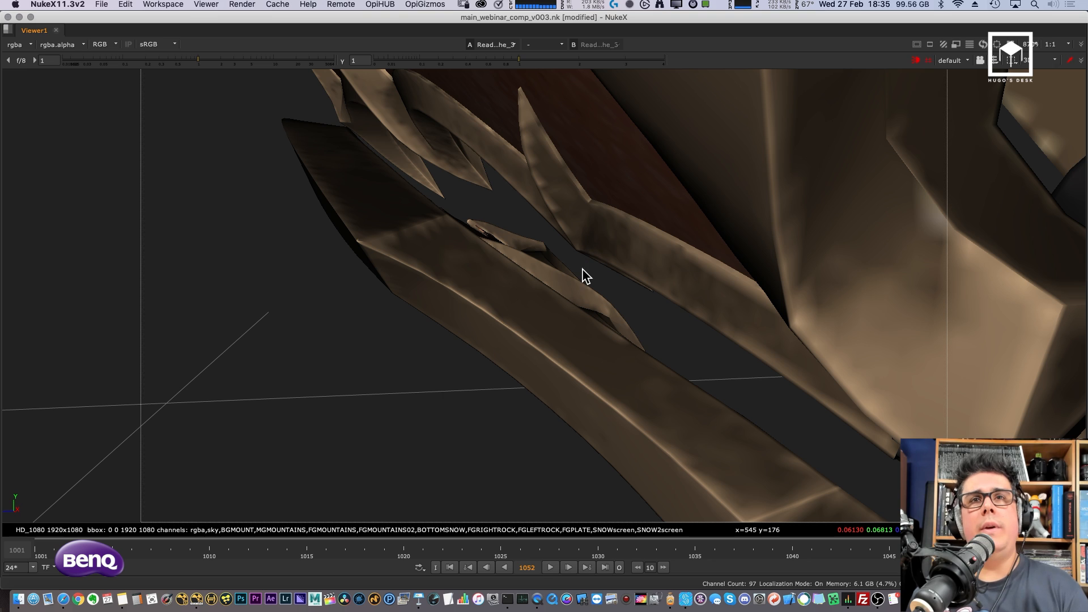
{"action": "left_click", "coordinate": [612, 316]}
{"action": "scroll", "coordinate": [583, 319], "scroll_direction": "down", "scroll_amount": 10}
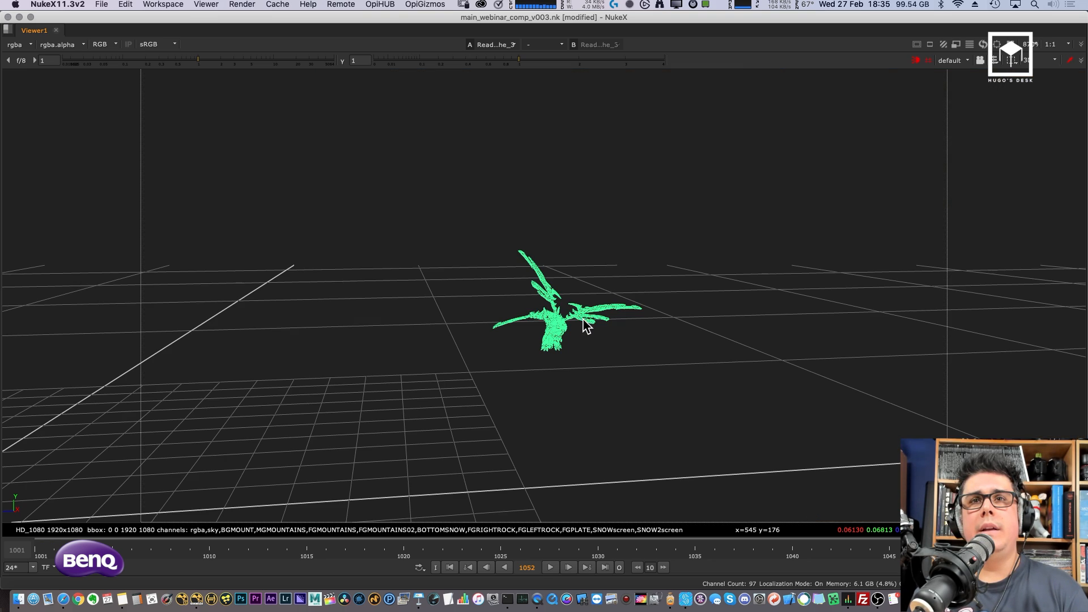
{"action": "scroll", "coordinate": [611, 301], "scroll_direction": "up", "scroll_amount": 8}
{"action": "left_click", "coordinate": [696, 443]}
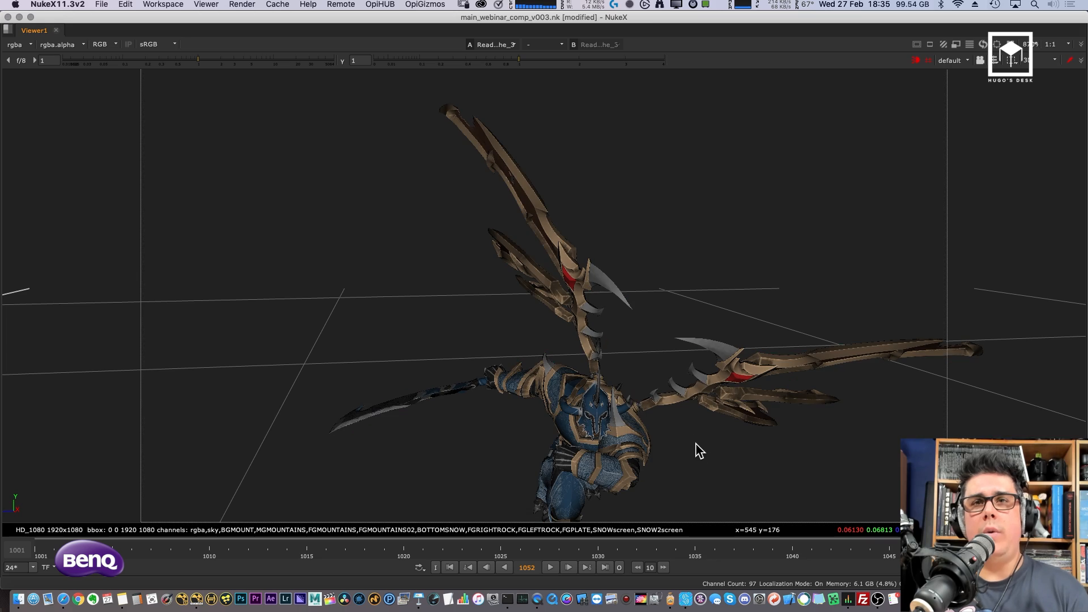
{"action": "mouse_move", "coordinate": [691, 456]}
{"action": "left_mouse_down", "text": "alt"}
{"action": "mouse_move", "coordinate": [667, 276]}
{"action": "mouse_move", "coordinate": [627, 303]}
{"action": "mouse_move", "coordinate": [607, 221]}
{"action": "mouse_move", "coordinate": [651, 247]}
{"action": "mouse_move", "coordinate": [674, 238]}
{"action": "mouse_move", "coordinate": [668, 247]}
{"action": "mouse_move", "coordinate": [570, 243]}
{"action": "mouse_move", "coordinate": [651, 290]}
{"action": "mouse_move", "coordinate": [490, 459]}
{"action": "left_mouse_up", "text": "alt"}
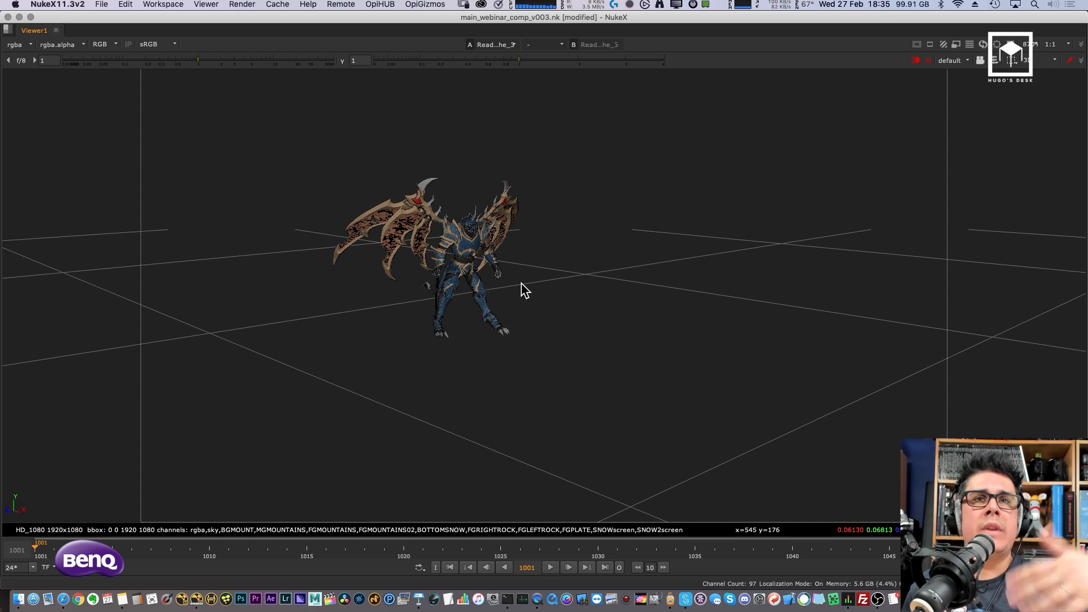
{"action": "scroll", "coordinate": [498, 282], "scroll_direction": "up", "scroll_amount": 5}
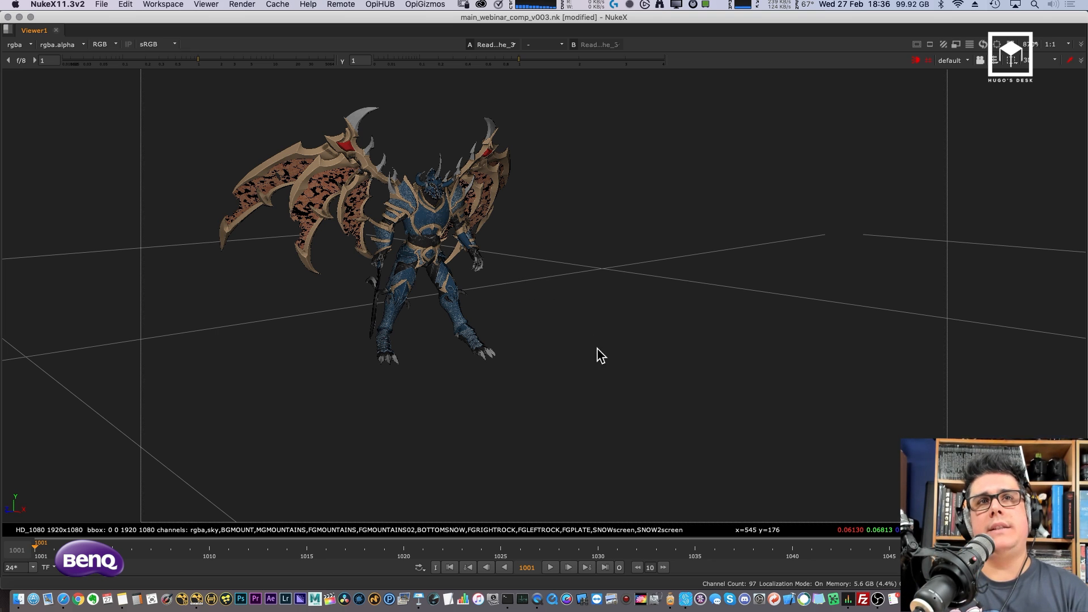
Step: View Read80, the gural_UDIM_1001_DiffuseColor.png texture, in the texture 'sequence' group
{"action": "key", "text": "space"}
{"action": "scroll", "coordinate": [680, 312], "scroll_direction": "down", "scroll_amount": 5}
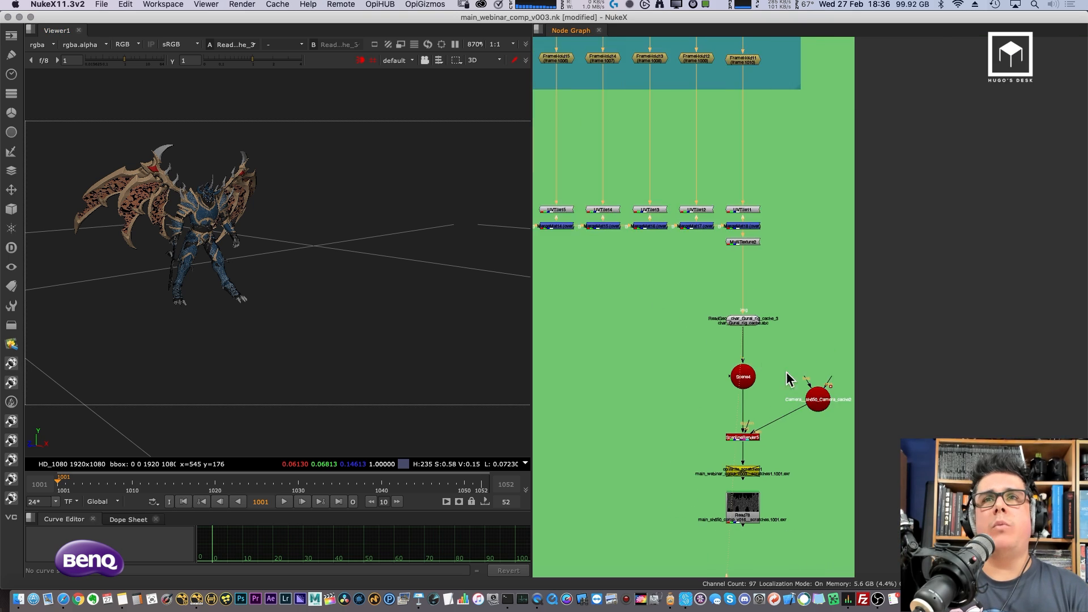
{"action": "middle_click_drag", "start_coordinate": [787, 376], "coordinate": [950, 479]}
{"action": "middle_click_drag", "start_coordinate": [713, 222], "coordinate": [888, 387]}
{"action": "middle_click_drag", "start_coordinate": [671, 195], "coordinate": [722, 332]}
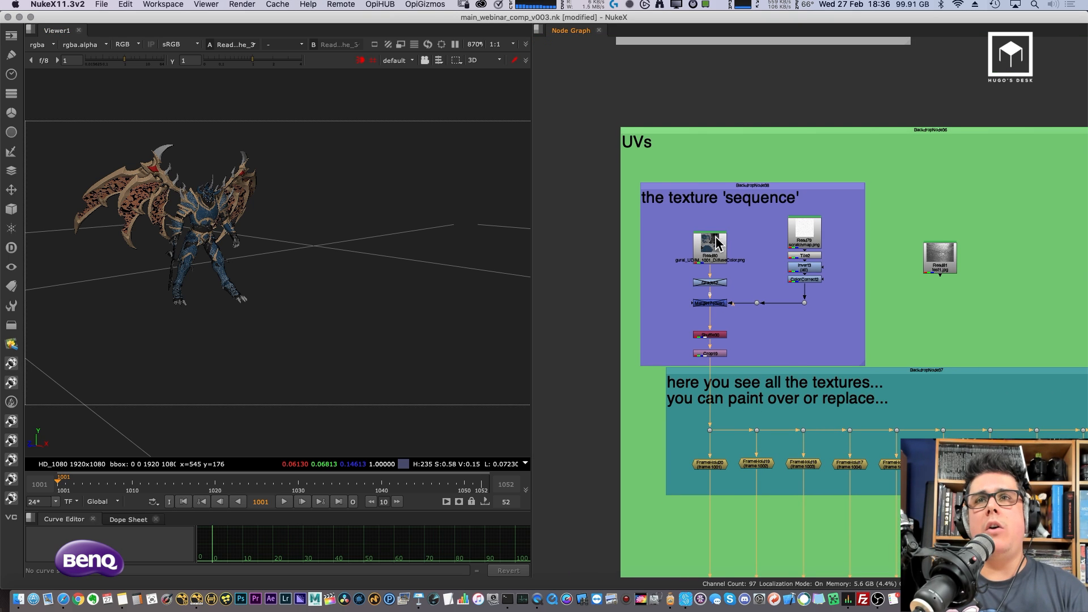
{"action": "scroll", "coordinate": [708, 242], "scroll_direction": "up", "scroll_amount": 4}
{"action": "left_click", "coordinate": [715, 241]}
{"action": "key", "text": "1"}
Step: Examine the diffuse colour texture up close and as a whole, with the full map centred in the viewer
{"action": "key", "text": "space"}
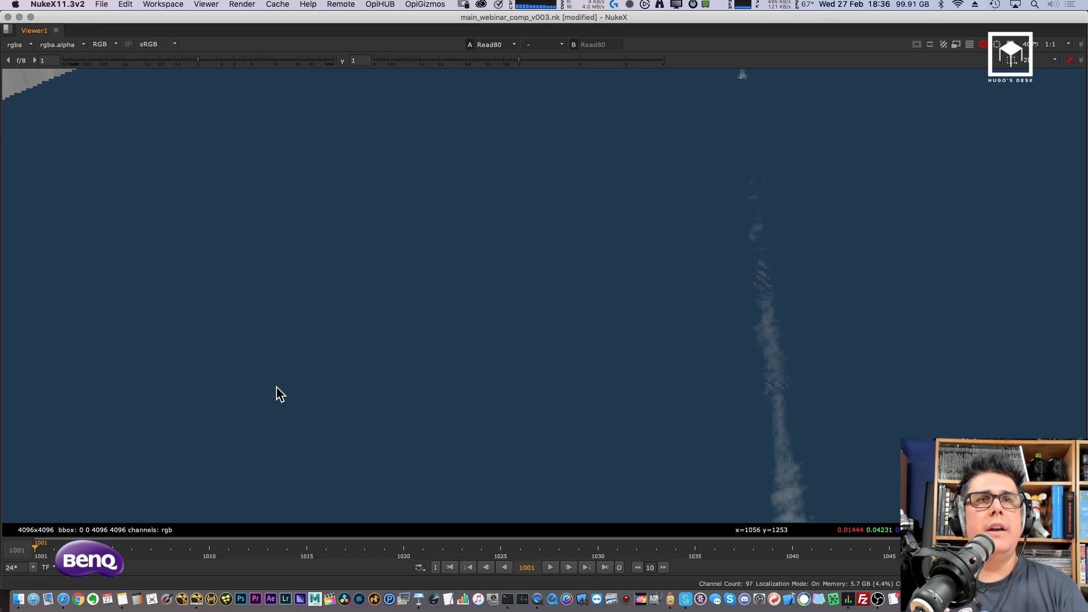
{"action": "scroll", "coordinate": [548, 274], "scroll_direction": "down", "scroll_amount": 3}
{"action": "scroll", "coordinate": [475, 346], "scroll_direction": "down", "scroll_amount": 8}
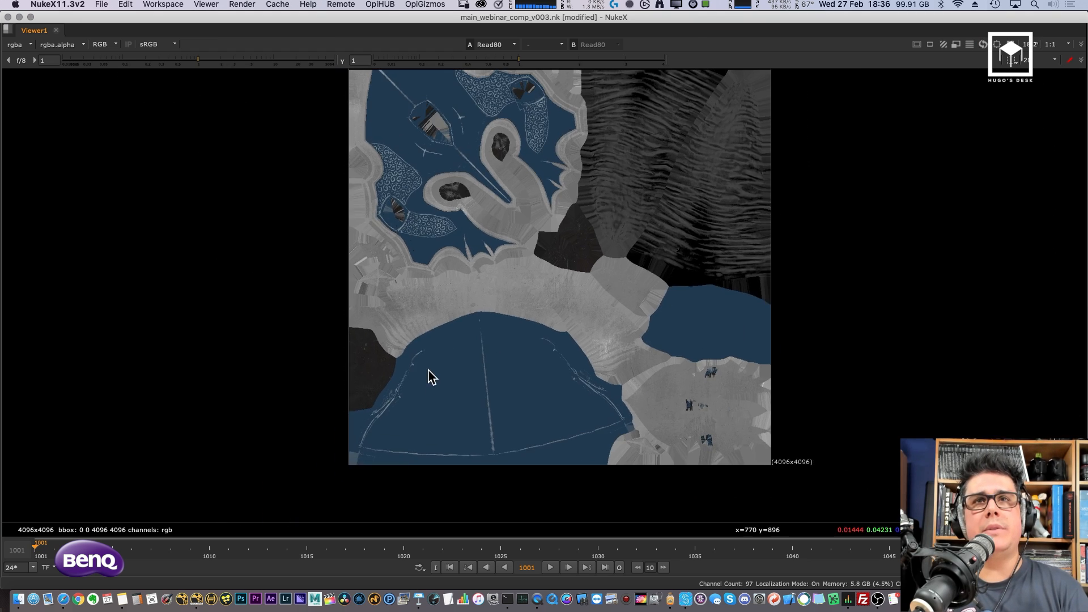
{"action": "scroll", "coordinate": [538, 297], "scroll_direction": "up", "scroll_amount": 2}
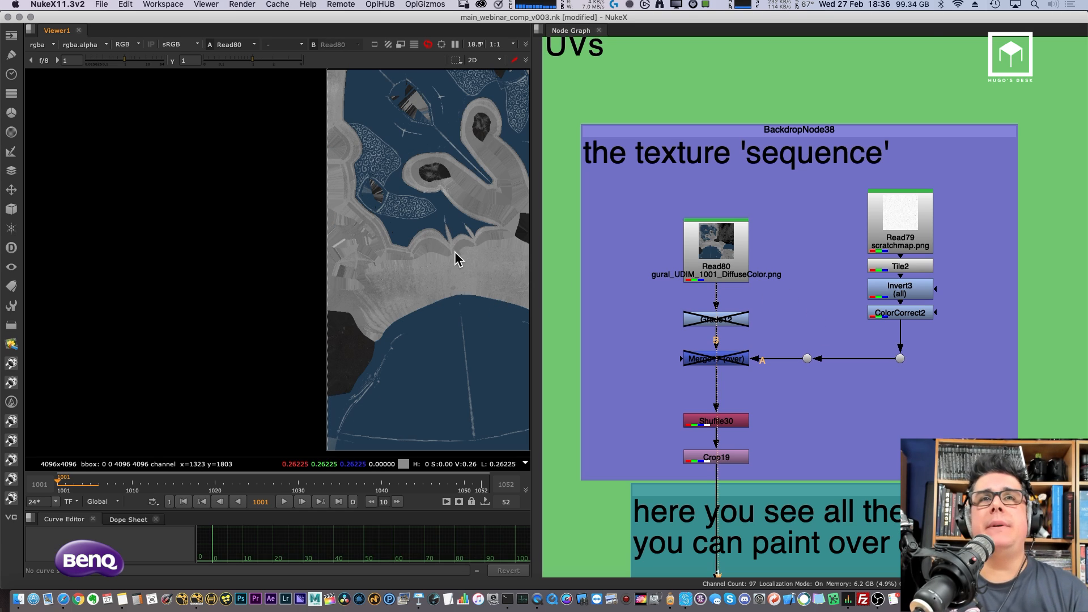
{"action": "scroll", "coordinate": [429, 275], "scroll_direction": "down", "scroll_amount": 4}
{"action": "middle_click_drag", "start_coordinate": [429, 274], "coordinate": [246, 283]}
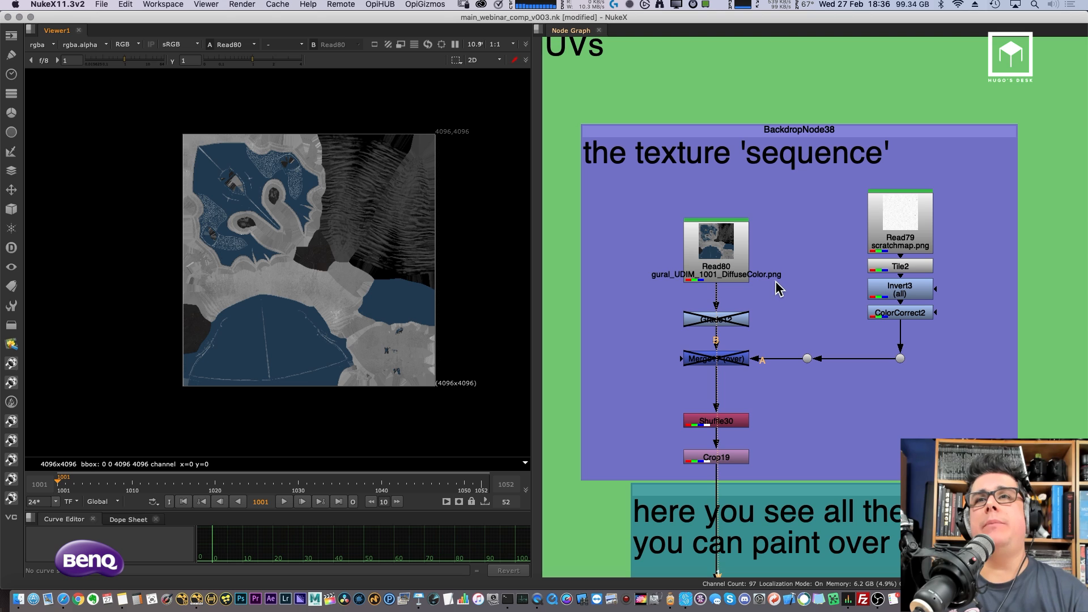
Step: View the textures held by FrameHold20, FrameHold19 and FrameHold18 (frames 1001 to 1003) one after another
{"action": "middle_click_drag", "start_coordinate": [796, 268], "coordinate": [824, 163]}
{"action": "scroll", "coordinate": [774, 226], "scroll_direction": "down", "scroll_amount": 3}
{"action": "scroll", "coordinate": [755, 235], "scroll_direction": "down", "scroll_amount": 1}
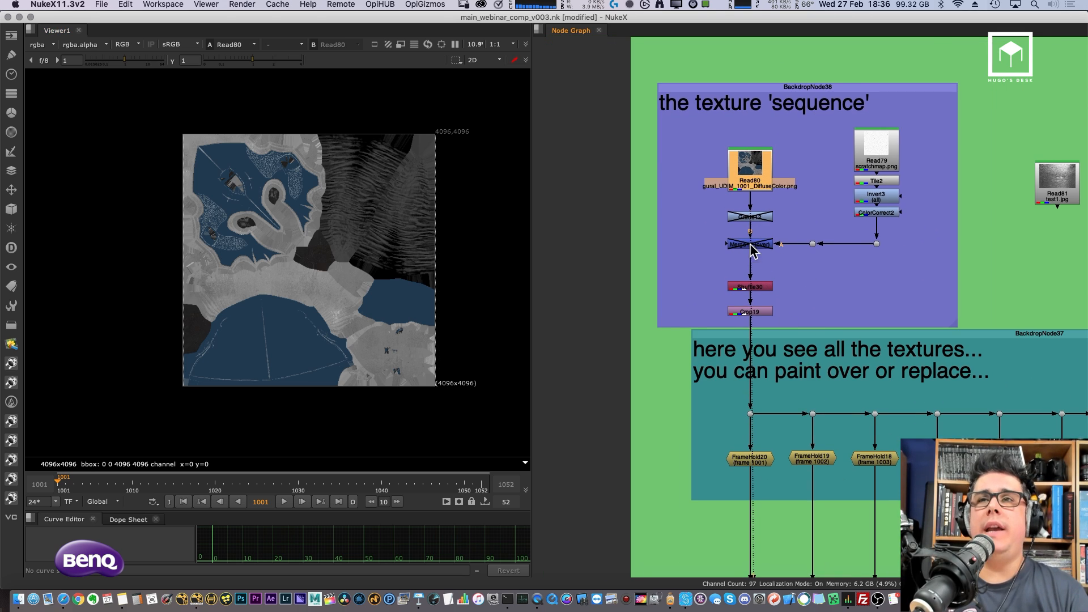
{"action": "middle_click_drag", "start_coordinate": [815, 377], "coordinate": [704, 181]}
{"action": "scroll", "coordinate": [703, 283], "scroll_direction": "up", "scroll_amount": 1}
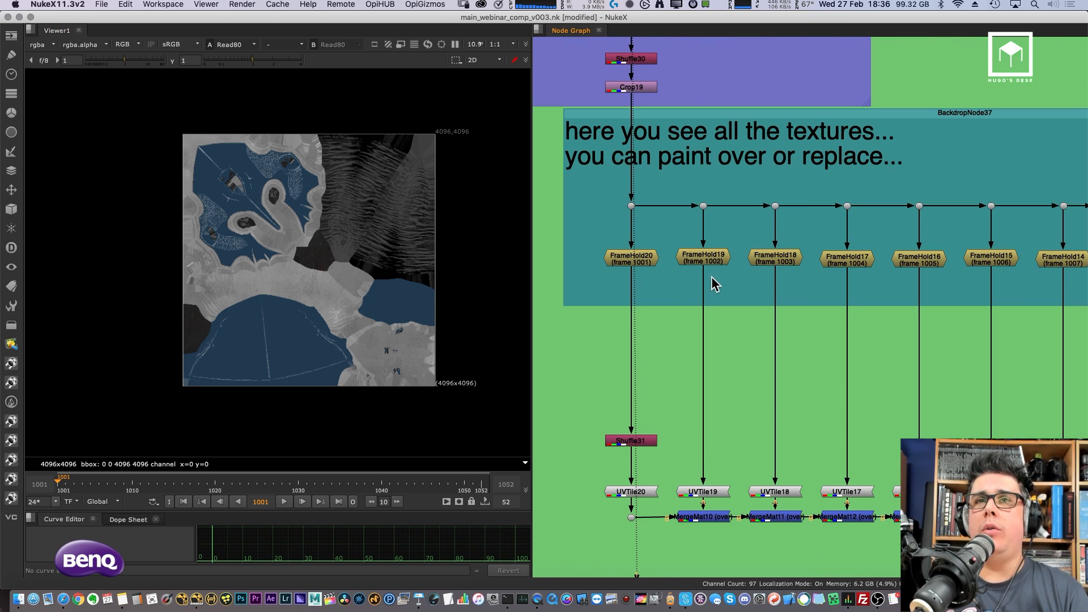
{"action": "left_click", "coordinate": [654, 262]}
{"action": "key", "text": "1"}
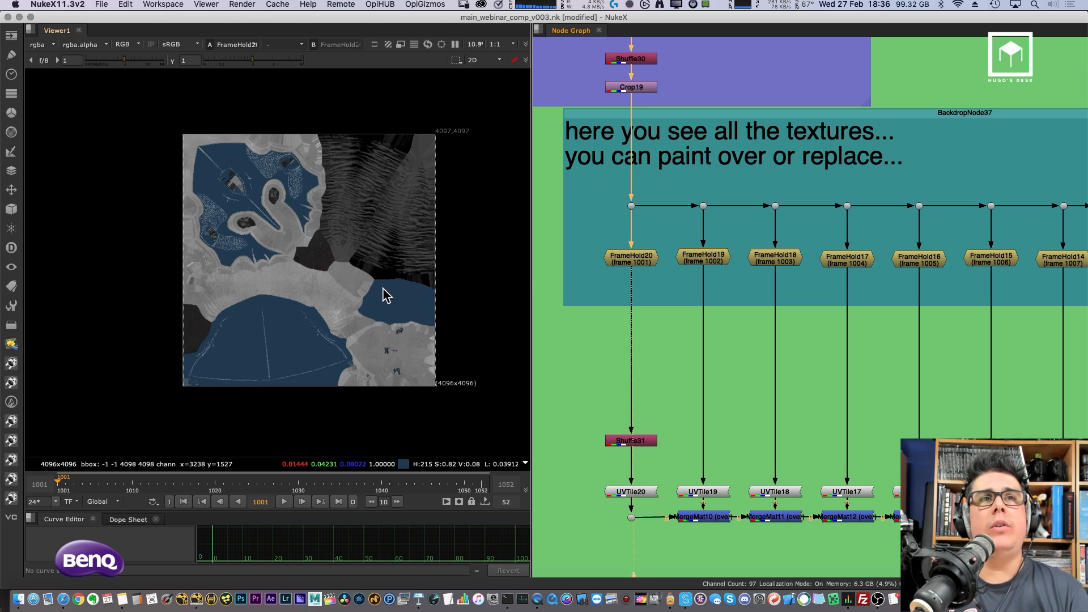
{"action": "scroll", "coordinate": [363, 295], "scroll_direction": "up", "scroll_amount": 3}
{"action": "left_click", "coordinate": [705, 261]}
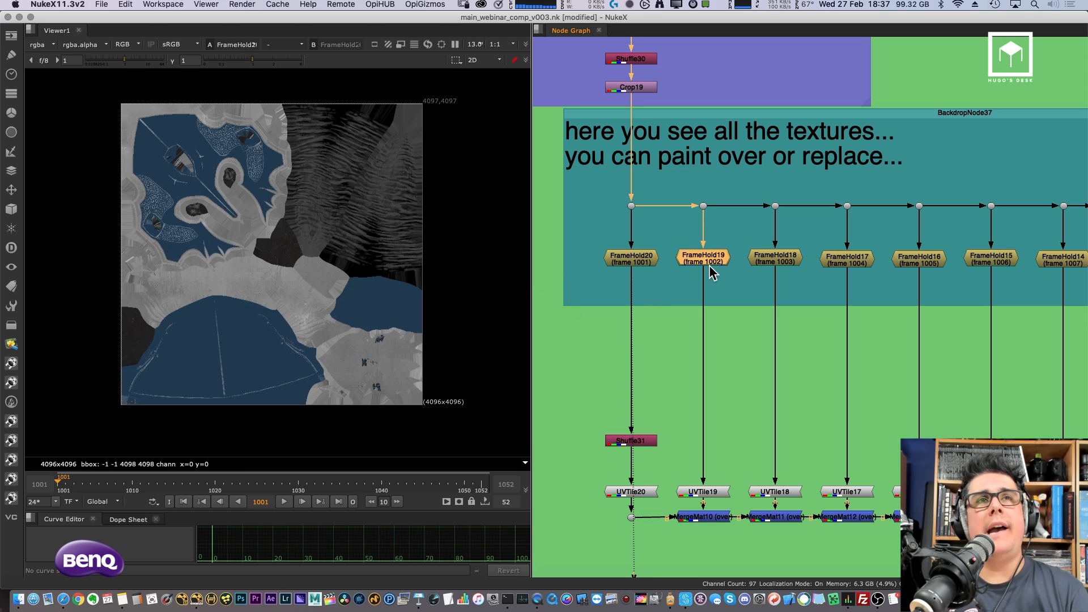
{"action": "key", "text": "1"}
{"action": "left_click", "coordinate": [775, 261]}
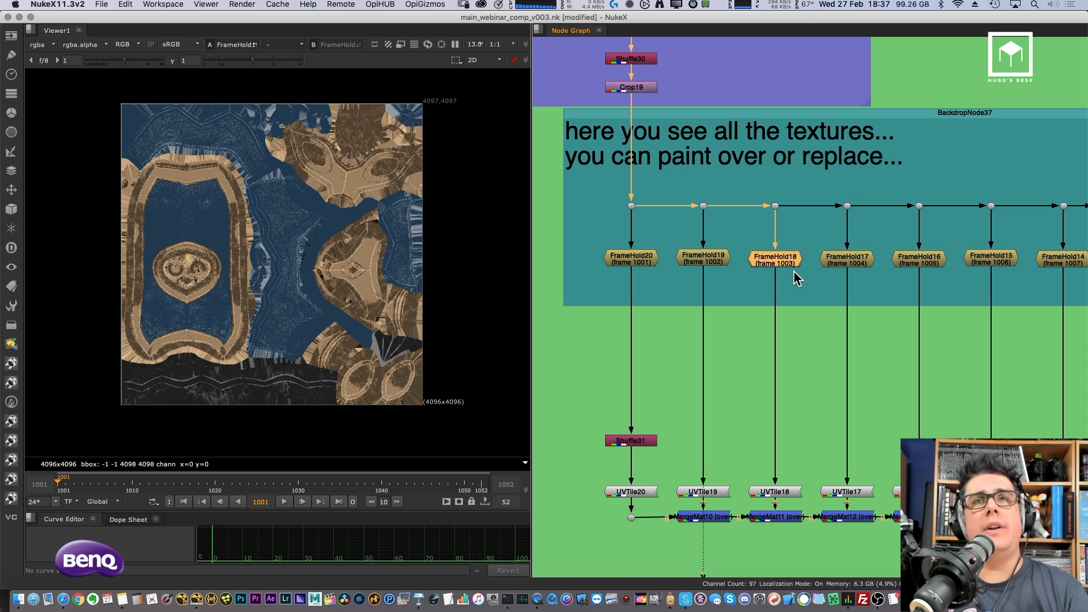
{"action": "key", "text": "1"}
Step: View the textures held by FrameHold17, FrameHold16 and FrameHold15 (frames 1004 to 1006) in sequence
{"action": "scroll", "coordinate": [719, 315], "scroll_direction": "right", "scroll_amount": 5}
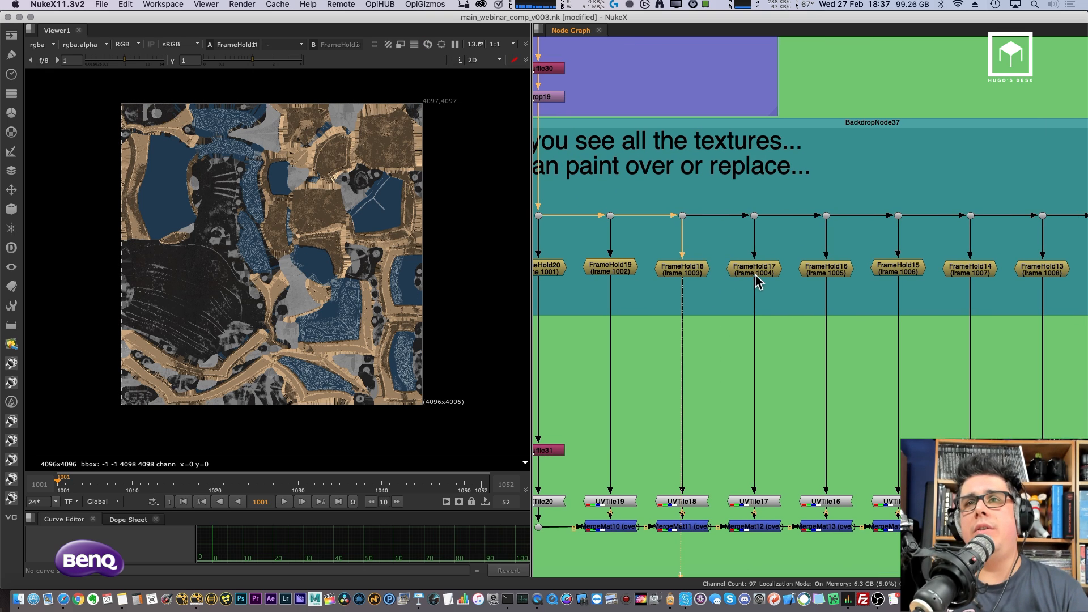
{"action": "left_click", "coordinate": [755, 271]}
{"action": "key", "text": "1"}
{"action": "left_click", "coordinate": [826, 271]}
{"action": "key", "text": "1"}
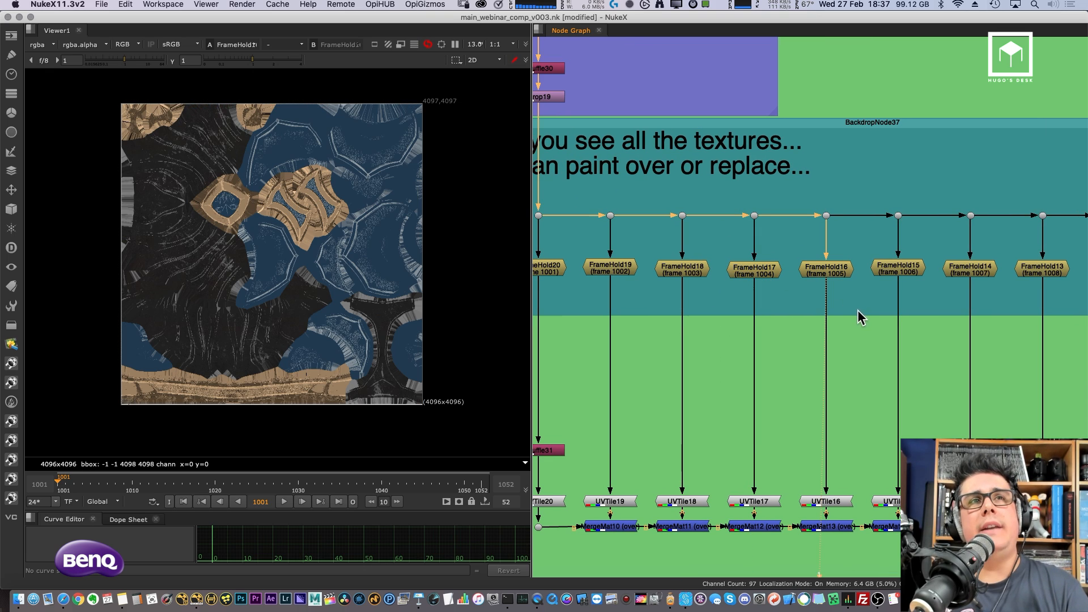
{"action": "middle_click_drag", "start_coordinate": [858, 309], "coordinate": [736, 313]}
{"action": "left_click", "coordinate": [780, 271]}
{"action": "key", "text": "1"}
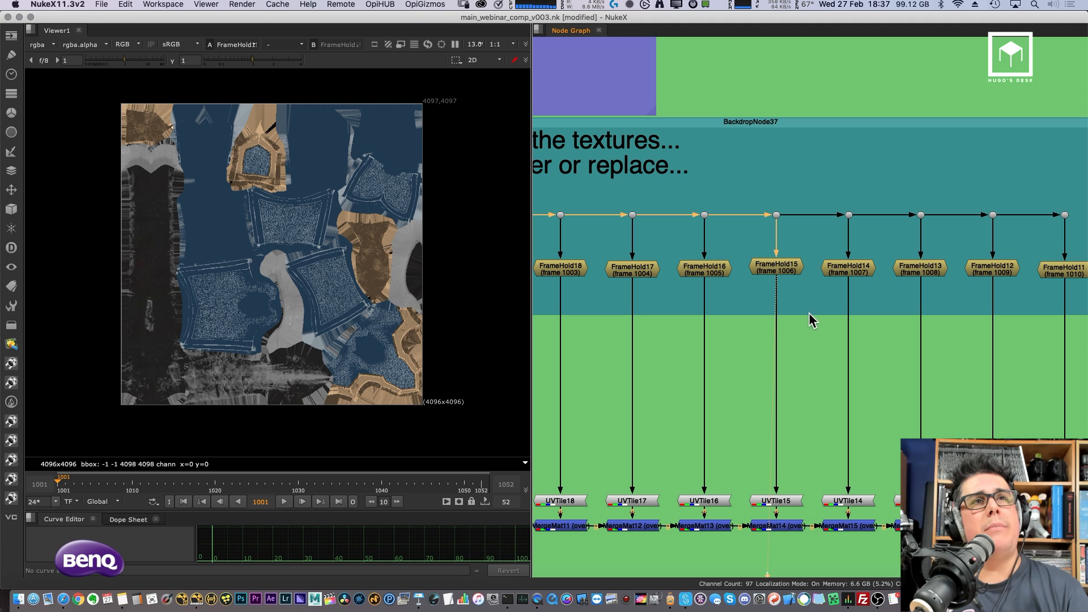
Step: View the remaining held textures in order, up to FrameHold11 at frame 1010
{"action": "middle_click_drag", "start_coordinate": [812, 320], "coordinate": [747, 317]}
{"action": "left_click", "coordinate": [862, 267]}
{"action": "key", "text": "1"}
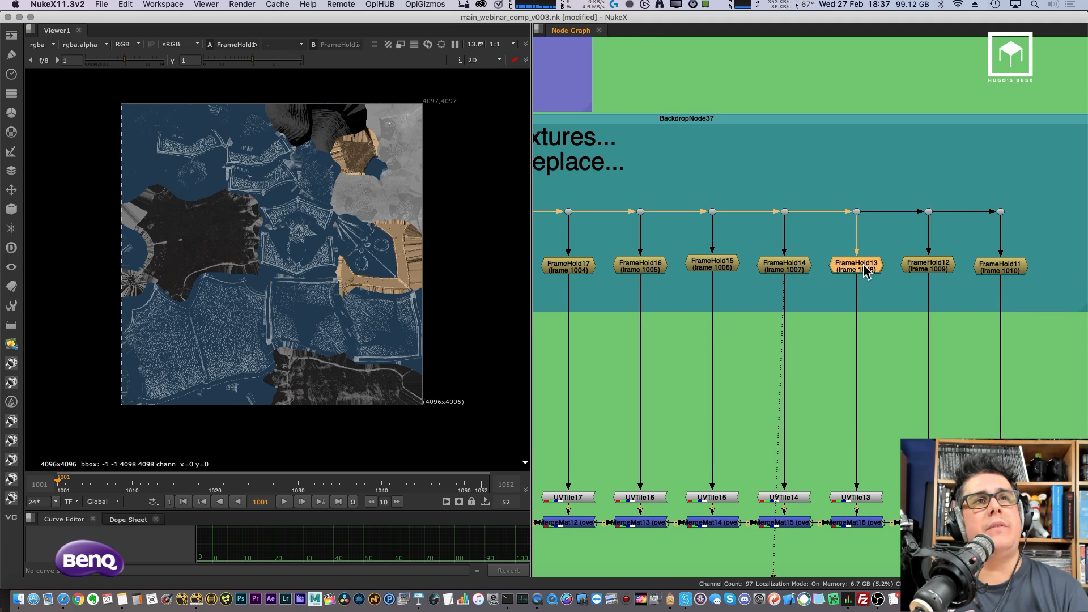
{"action": "left_click", "coordinate": [932, 271]}
{"action": "key", "text": "1"}
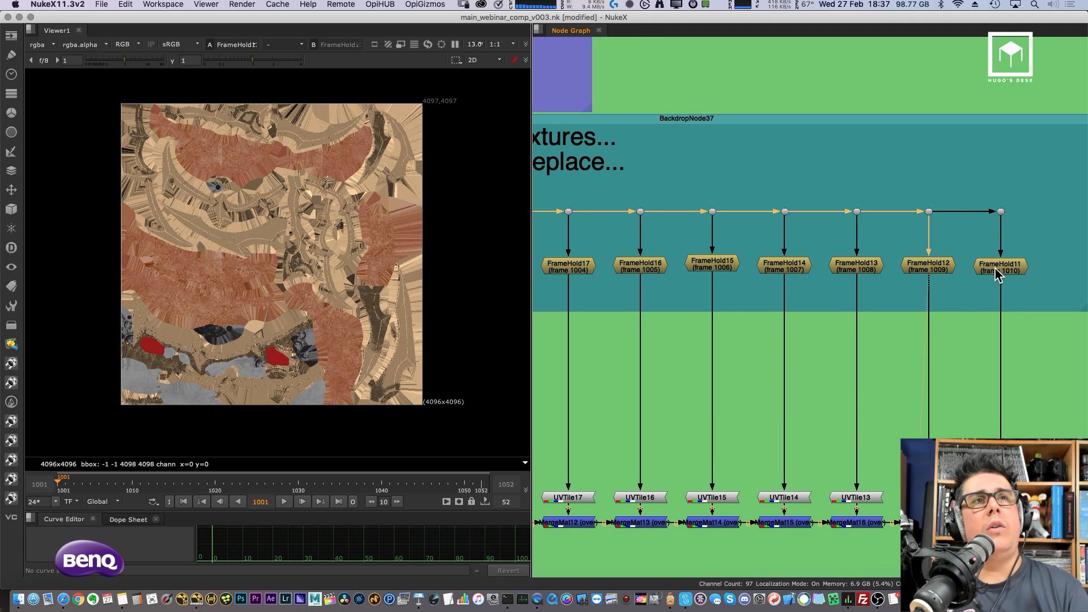
{"action": "left_click", "coordinate": [994, 267]}
{"action": "key", "text": "1"}
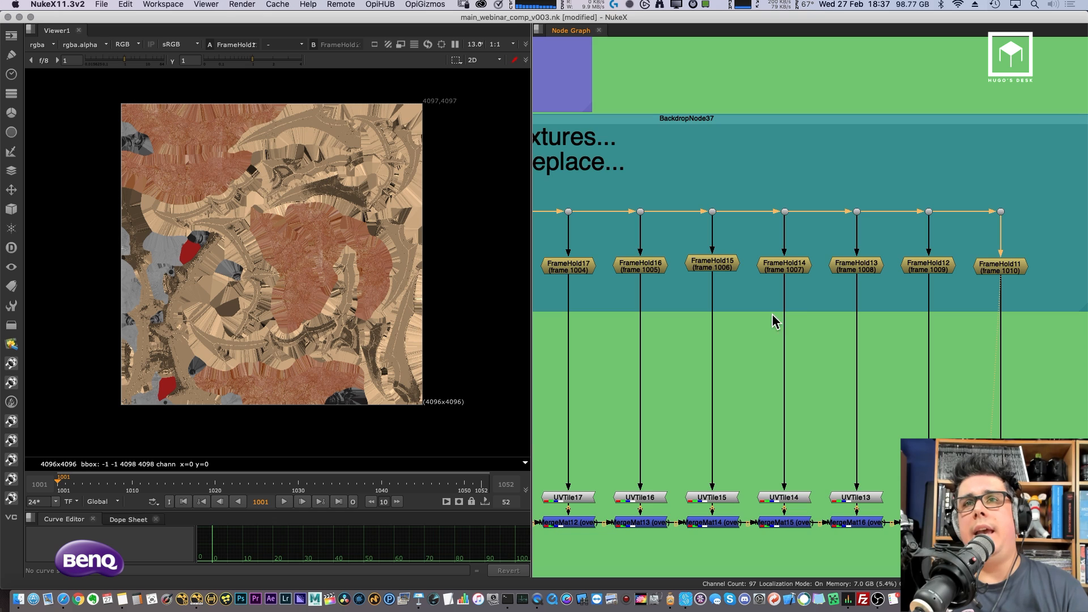
Step: Return to the frame 1001 texture and examine the Shuffle31, UVTile and MergeMat nodes beneath the FrameHolds
{"action": "mouse_move", "coordinate": [569, 323]}
{"action": "middle_mouse_down"}
{"action": "mouse_move", "coordinate": [746, 313]}
{"action": "mouse_move", "coordinate": [875, 275]}
{"action": "mouse_move", "coordinate": [706, 256]}
{"action": "middle_mouse_up"}
{"action": "left_click", "coordinate": [708, 218]}
{"action": "key", "text": "1"}
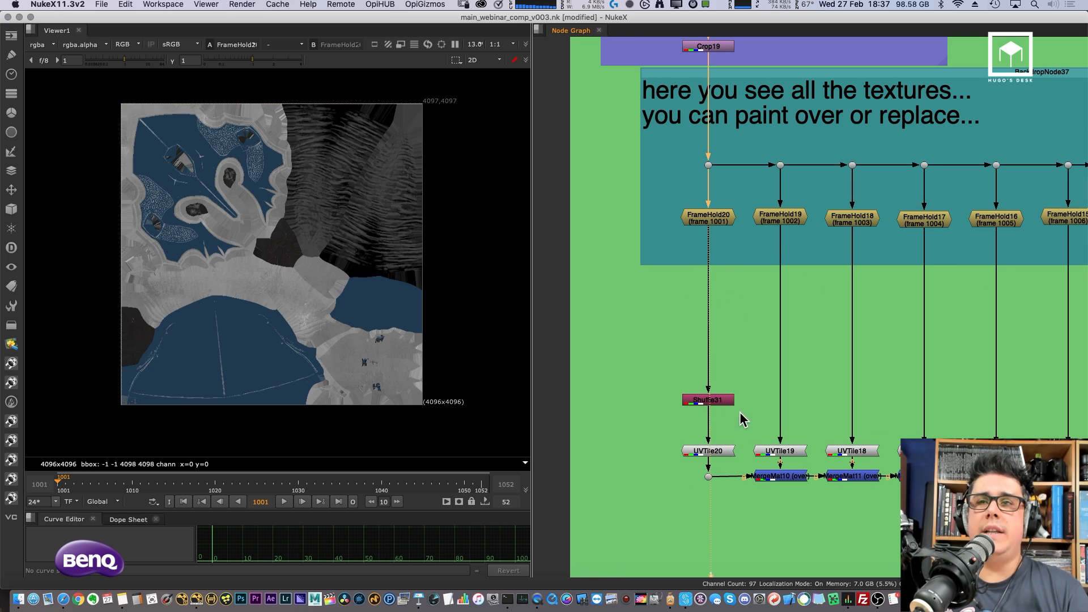
{"action": "middle_click_drag", "start_coordinate": [742, 419], "coordinate": [667, 334]}
{"action": "scroll", "coordinate": [672, 376], "scroll_direction": "up", "scroll_amount": 2}
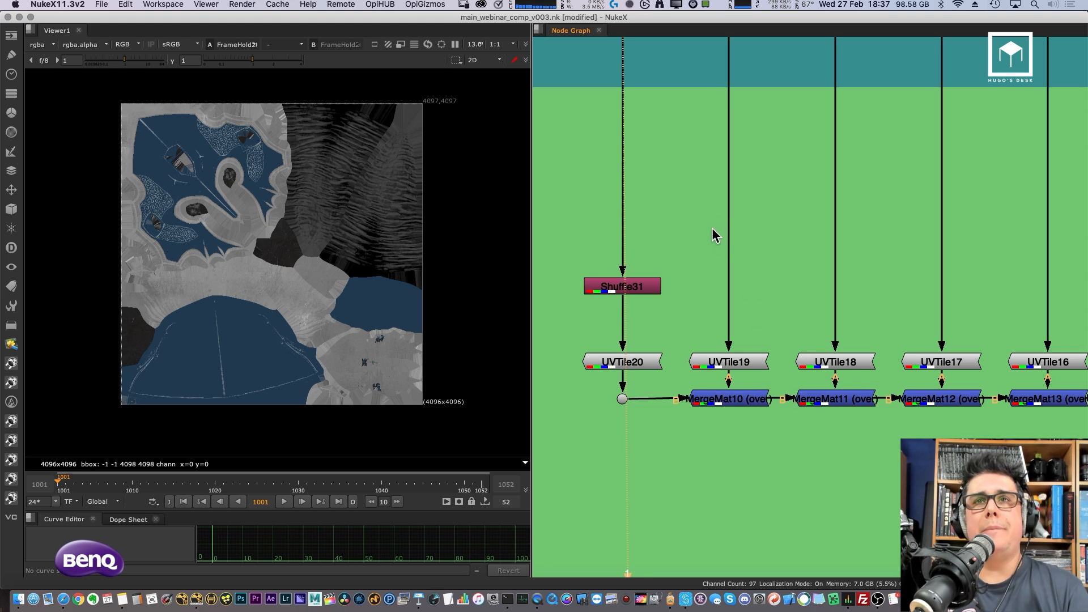
{"action": "scroll", "coordinate": [712, 228], "scroll_direction": "down", "scroll_amount": 2}
{"action": "middle_click_drag", "start_coordinate": [705, 278], "coordinate": [741, 404]}
Step: Add a Roto node after FrameHold20, close its properties and place it midway above Shuffle31
{"action": "left_click", "coordinate": [695, 216]}
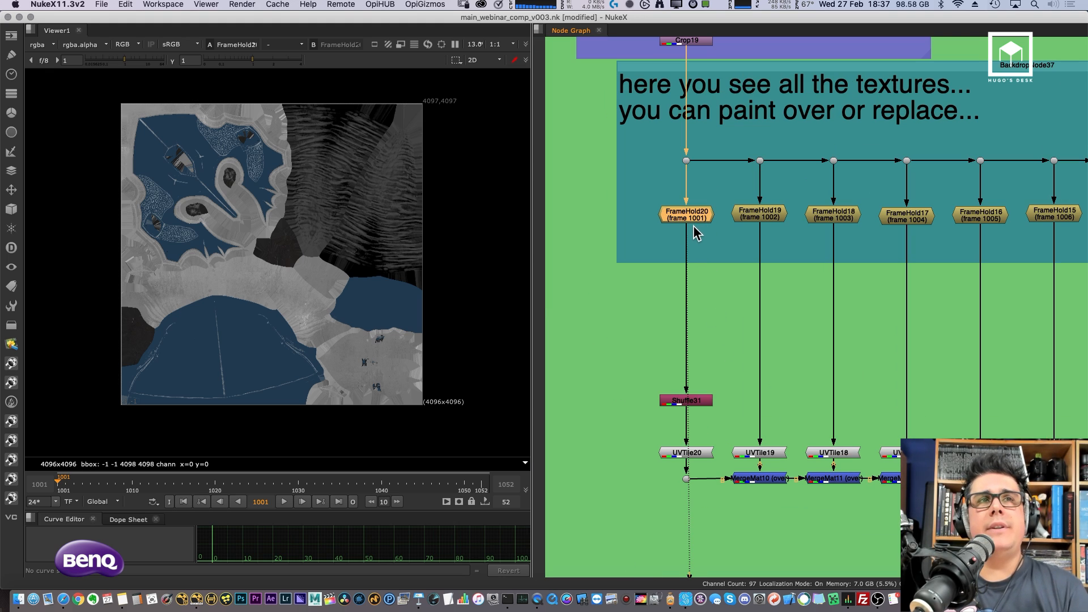
{"action": "key", "text": "Tab"}
{"action": "type", "text": "ro"}
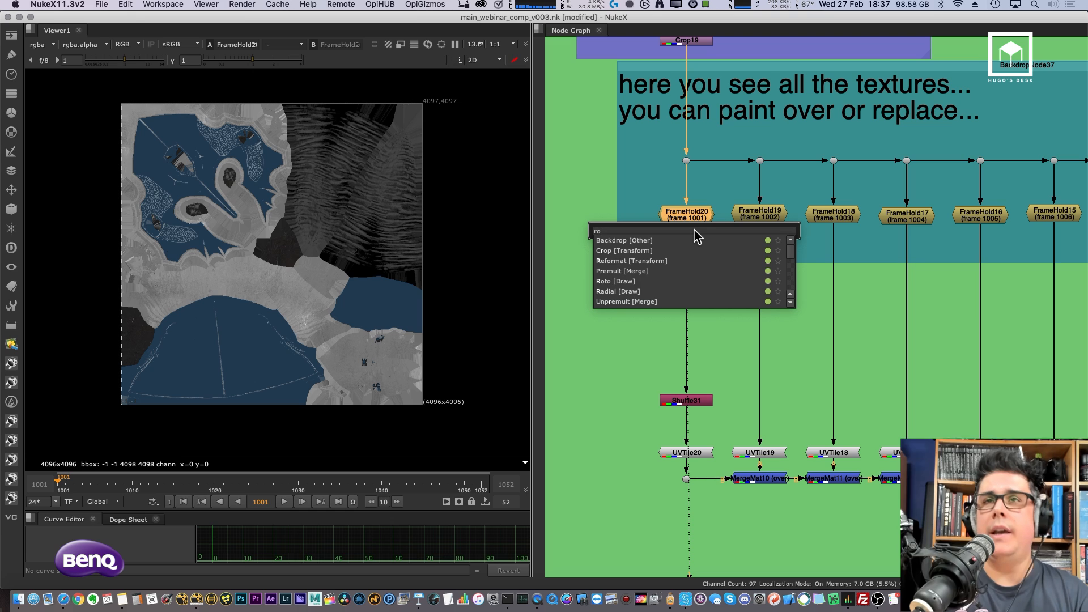
{"action": "key", "text": "Down"}
{"action": "key", "text": "Down"}
{"action": "key", "text": "Down"}
{"action": "key", "text": "Down"}
{"action": "key", "text": "Return"}
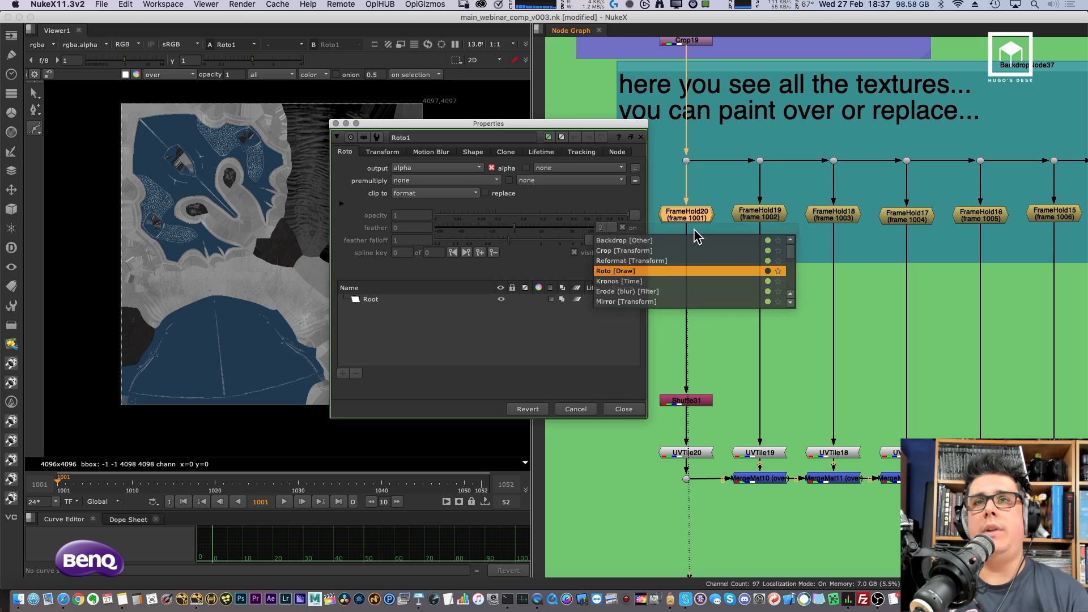
{"action": "left_click", "coordinate": [623, 409]}
{"action": "left_click_drag", "start_coordinate": [697, 242], "coordinate": [697, 296]}
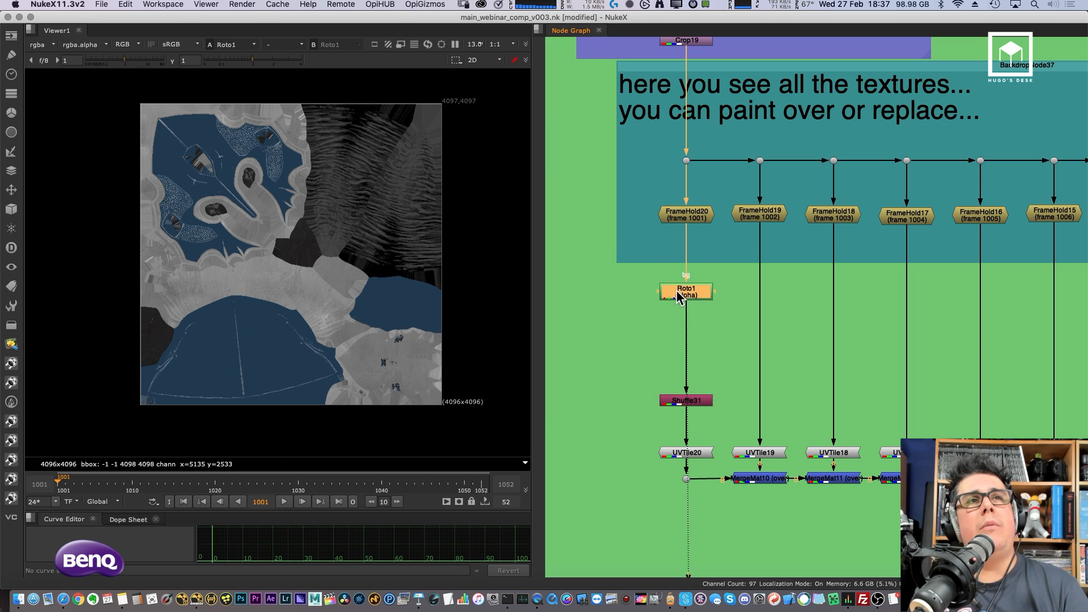
Step: Reopen the Roto node's properties, enlarge the texture's blue face area and check the available shape tools
{"action": "double_click", "coordinate": [680, 292]}
{"action": "left_click_drag", "start_coordinate": [400, 128], "coordinate": [707, 126]}
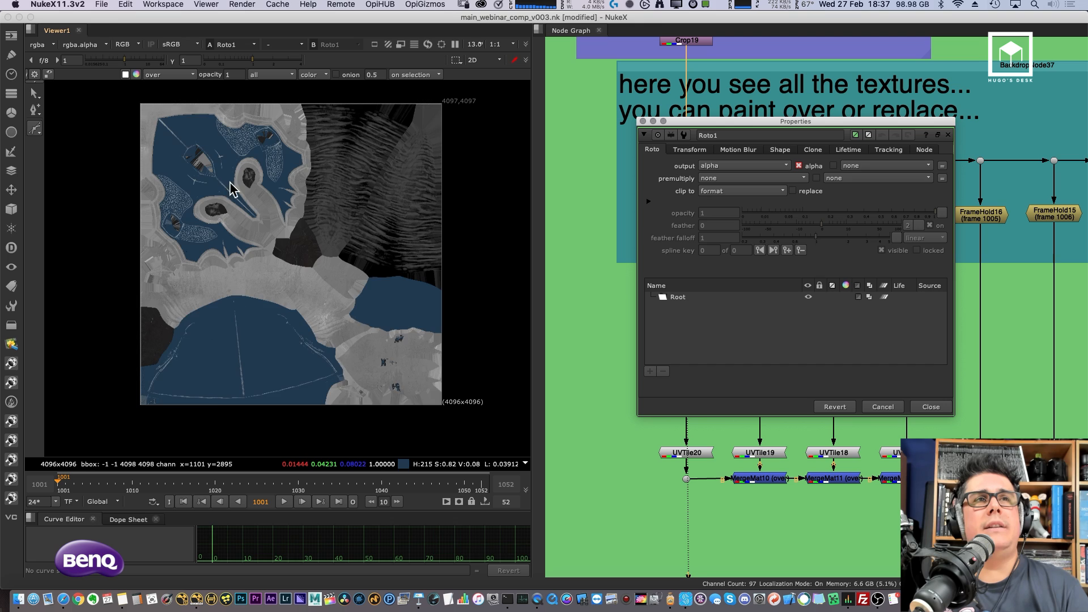
{"action": "scroll", "coordinate": [233, 178], "scroll_direction": "up", "scroll_amount": 4}
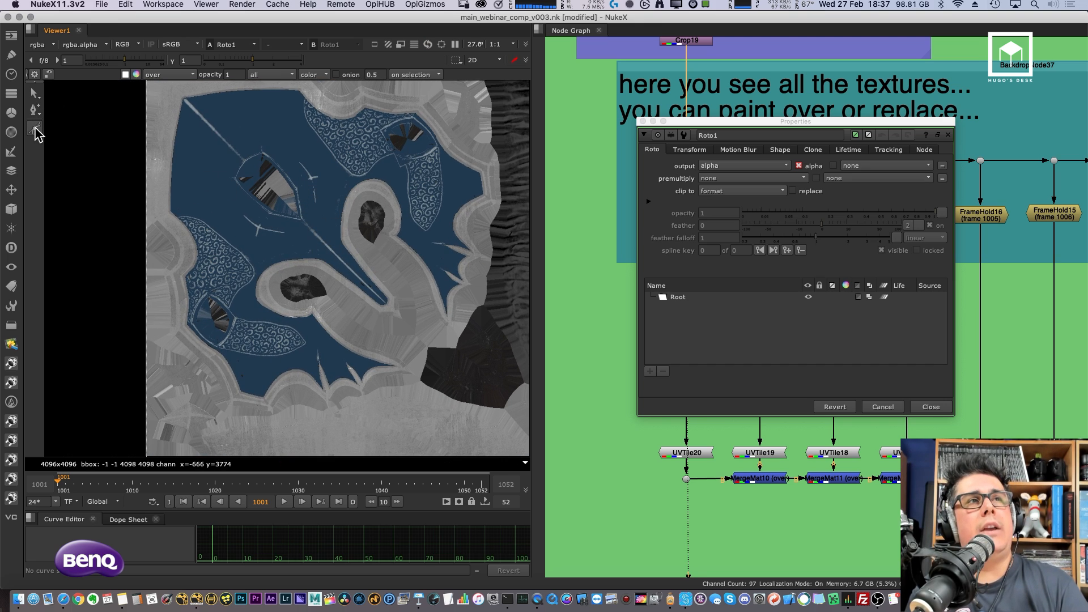
{"action": "left_click_drag", "start_coordinate": [35, 134], "coordinate": [126, 139]}
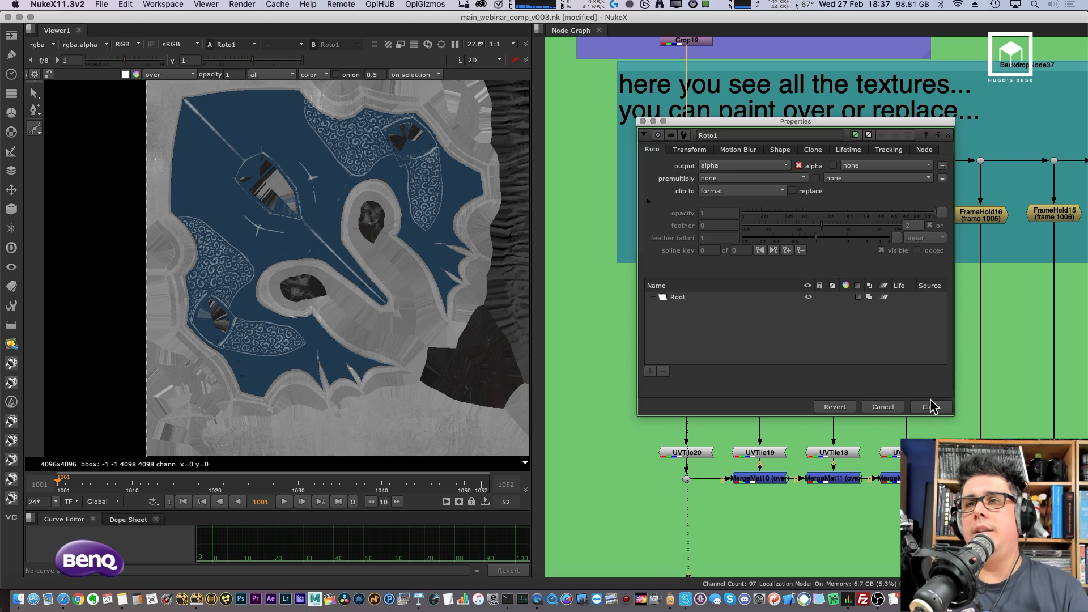
Step: Insert a RotoPaint node below the Roto node, then delete the Roto node from the frame 1001 branch
{"action": "left_click", "coordinate": [931, 407]}
{"action": "key", "text": "Tab"}
{"action": "type", "text": "rot"}
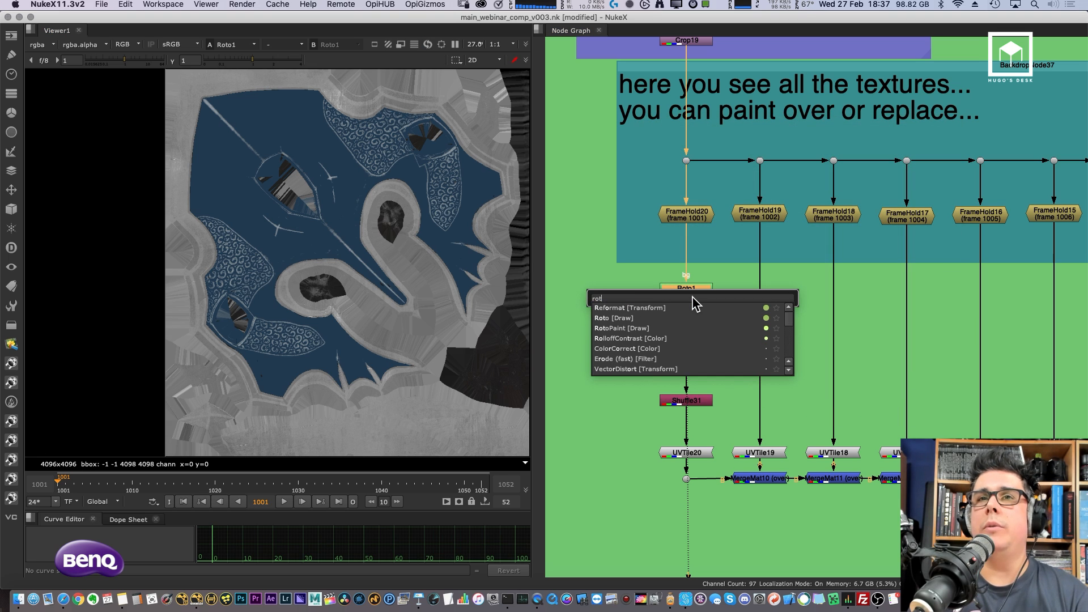
{"action": "key", "text": "Down"}
{"action": "key", "text": "Down"}
{"action": "key", "text": "Down"}
{"action": "key", "text": "Return"}
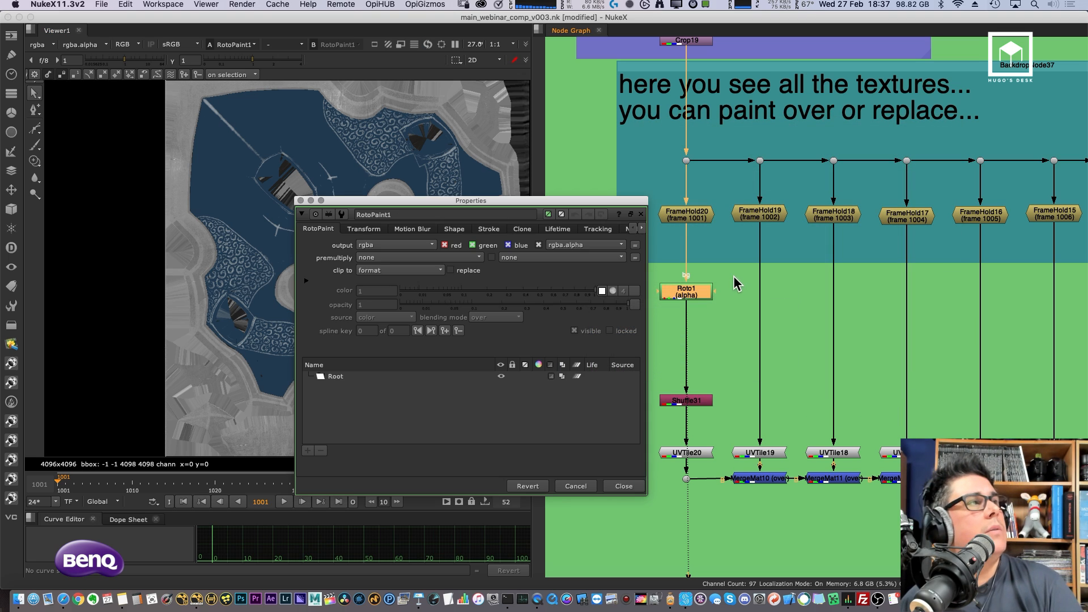
{"action": "left_click", "coordinate": [701, 296]}
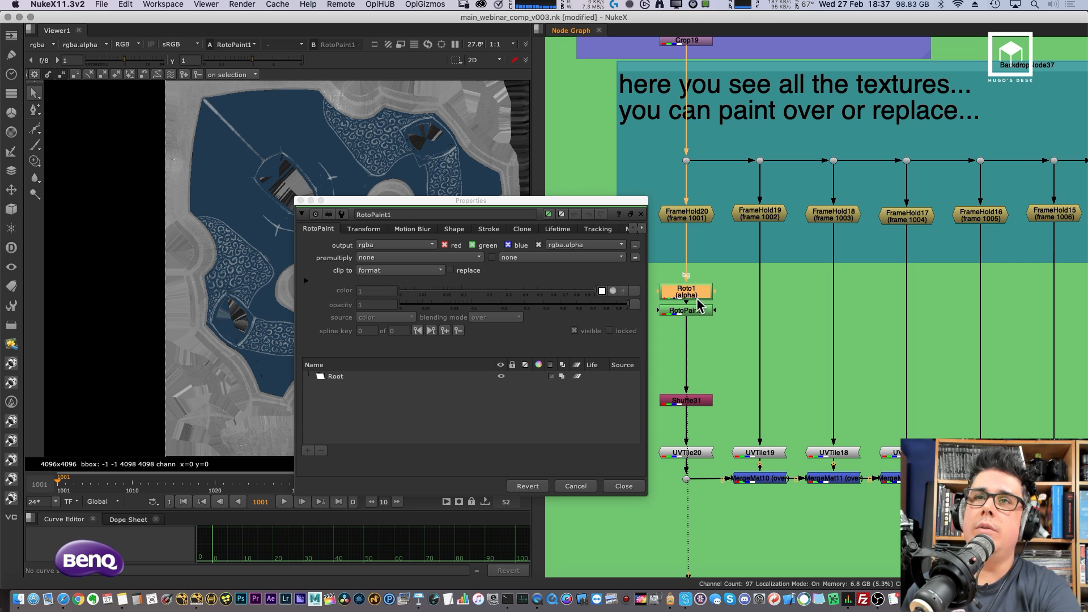
{"action": "key", "text": "Delete"}
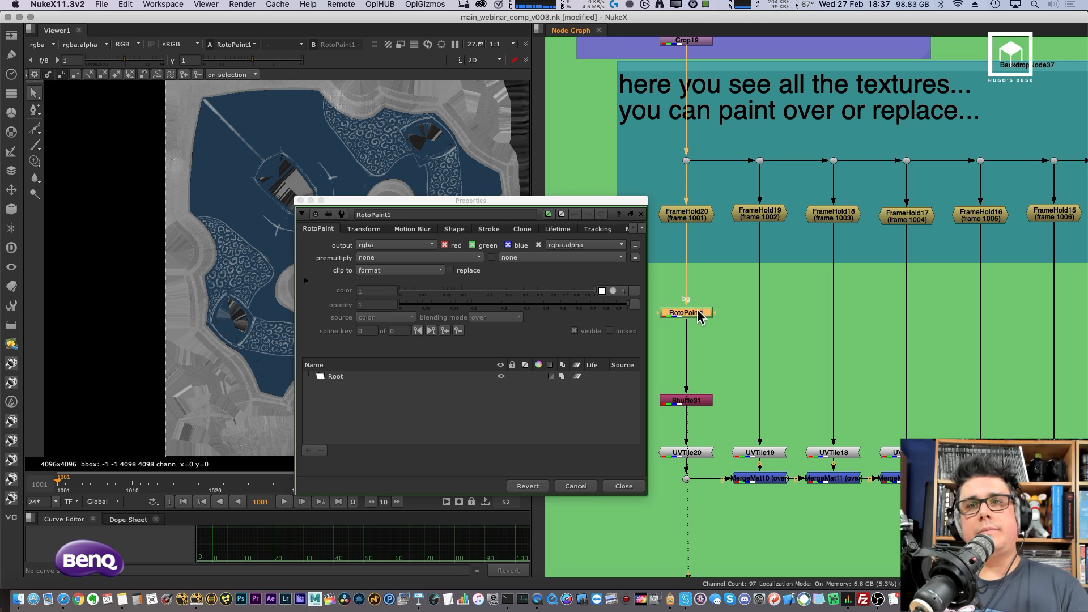
Step: Reopen the RotoPaint properties clear of the texture and choose the brush with its stroke lifetime set to all
{"action": "left_click", "coordinate": [623, 486]}
{"action": "double_click", "coordinate": [687, 313]}
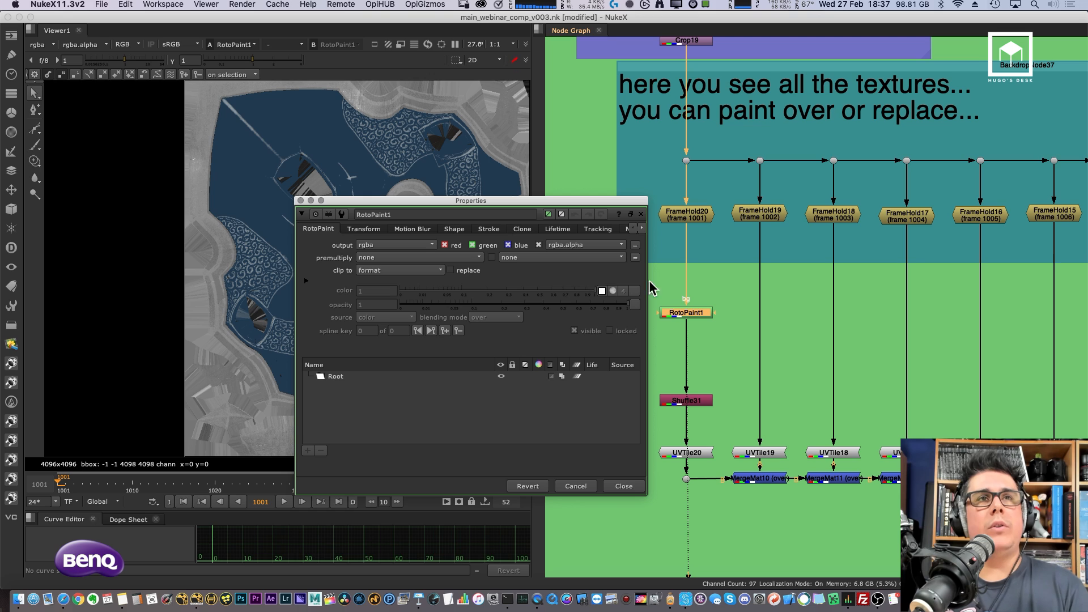
{"action": "left_click_drag", "start_coordinate": [336, 202], "coordinate": [675, 156]}
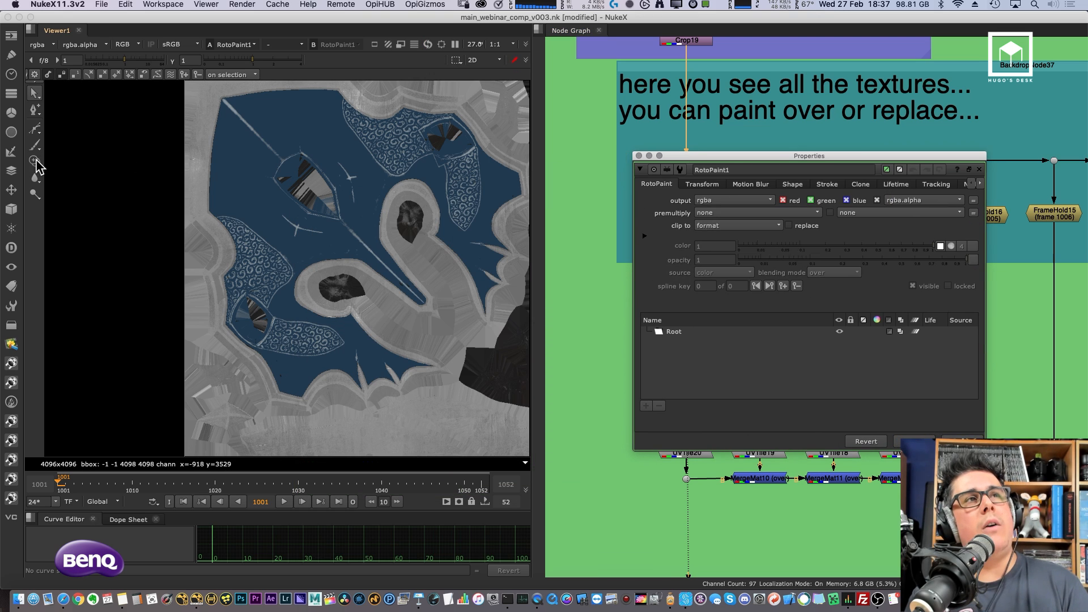
{"action": "left_click_drag", "start_coordinate": [35, 144], "coordinate": [85, 146]}
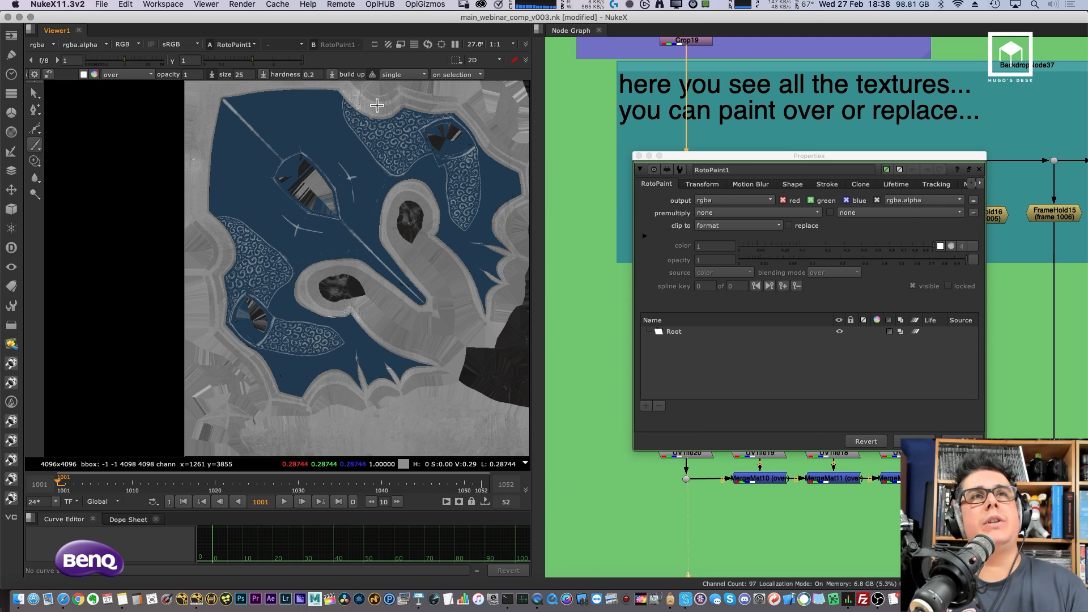
{"action": "left_click", "coordinate": [418, 76]}
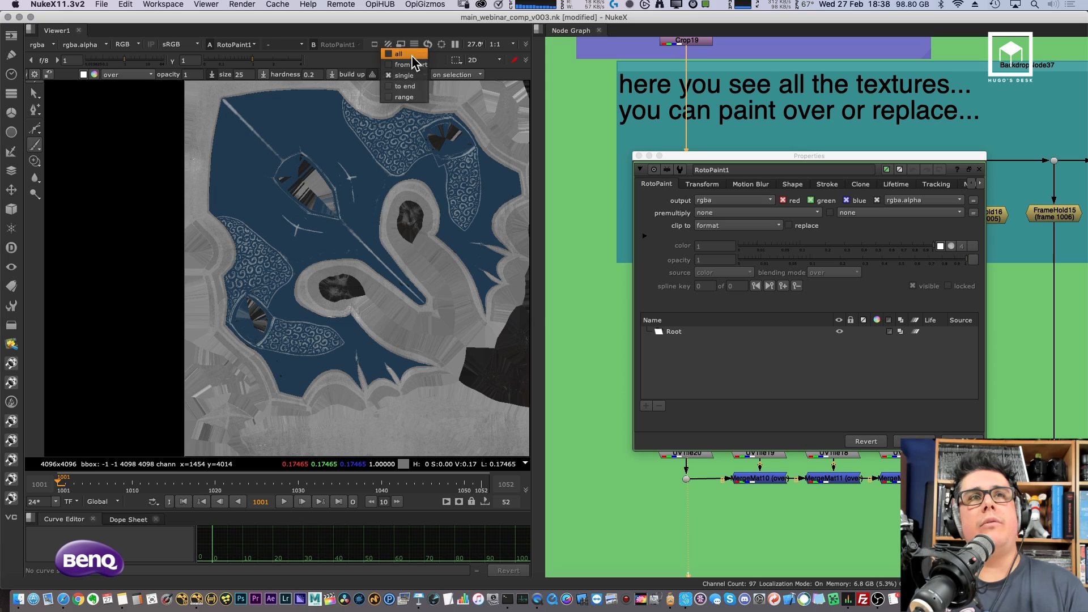
{"action": "left_click", "coordinate": [402, 63]}
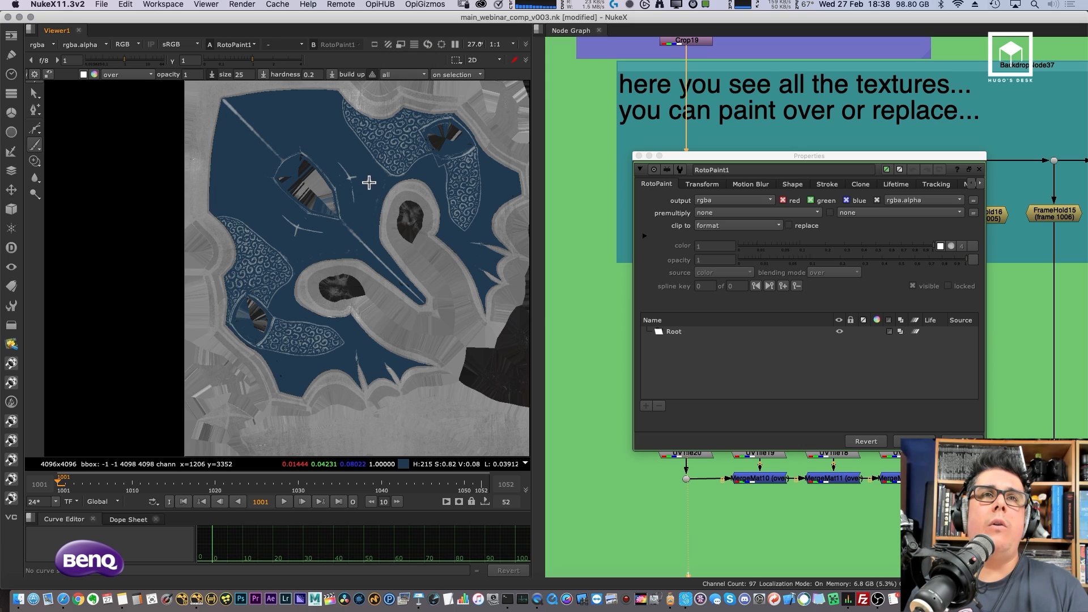
Step: Paint two short white strokes on the blue area beside the dark ovals, close the RotoPaint properties and check them
{"action": "left_click_drag", "start_coordinate": [370, 219], "coordinate": [380, 179]}
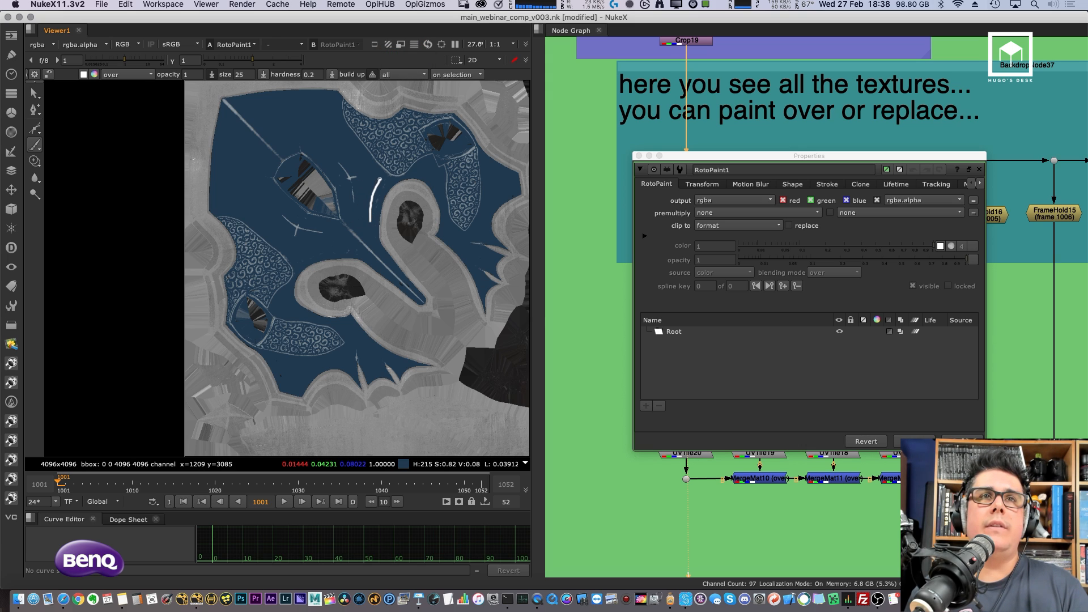
{"action": "left_click", "coordinate": [339, 249]}
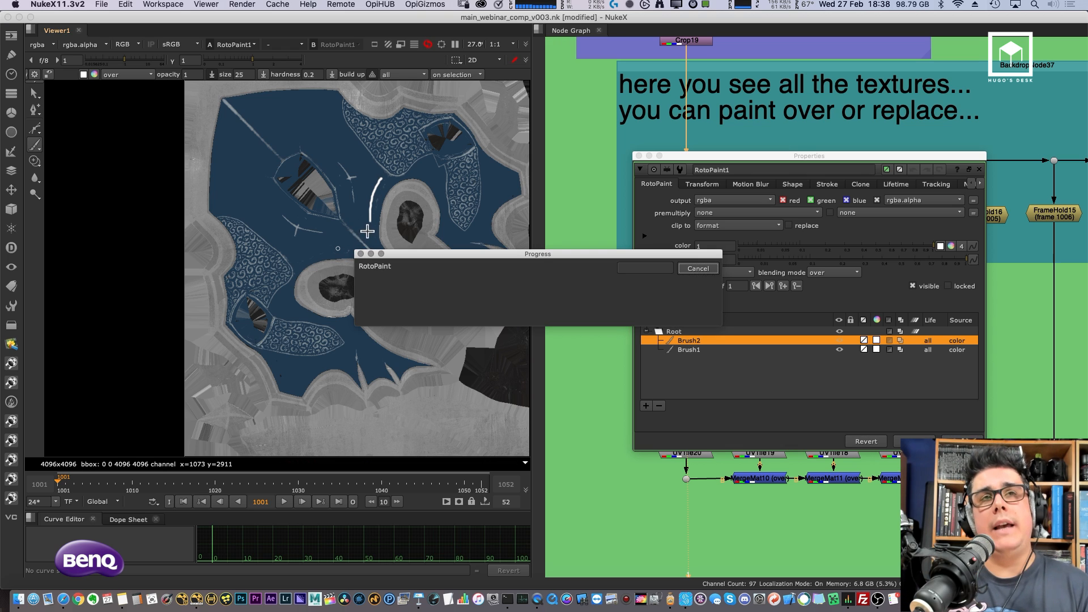
{"action": "left_click", "coordinate": [953, 435]}
{"action": "middle_click_drag", "start_coordinate": [417, 274], "coordinate": [313, 250]}
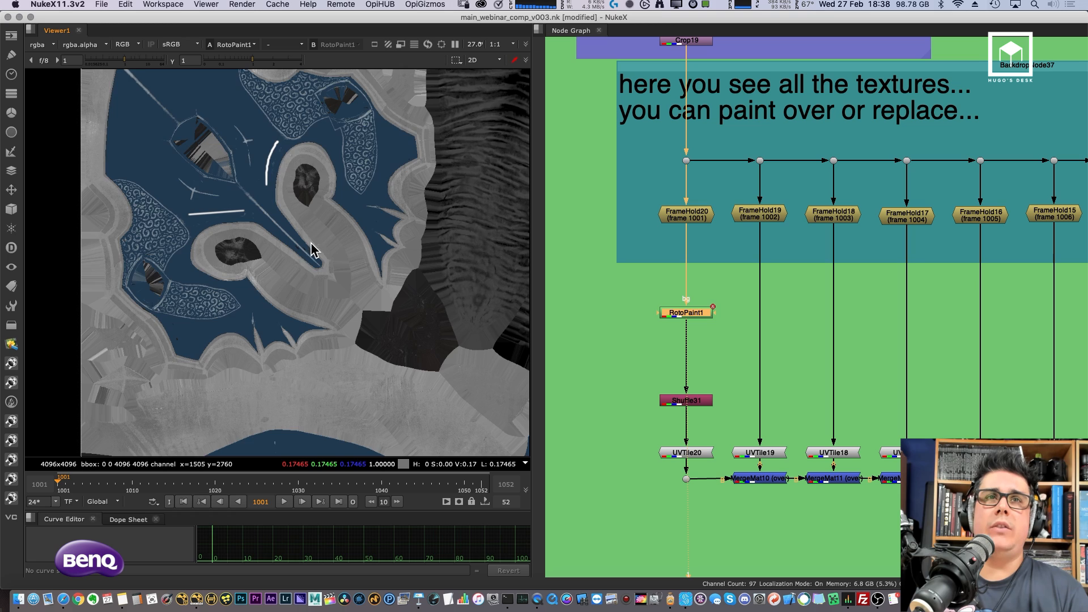
{"action": "scroll", "coordinate": [313, 249], "scroll_direction": "down", "scroll_amount": 2}
Step: View the char_Gural_rig_cache.abc ReadGeo in 3D, deselect it and centre the textured character
{"action": "middle_click_drag", "start_coordinate": [820, 263], "coordinate": [567, 146]}
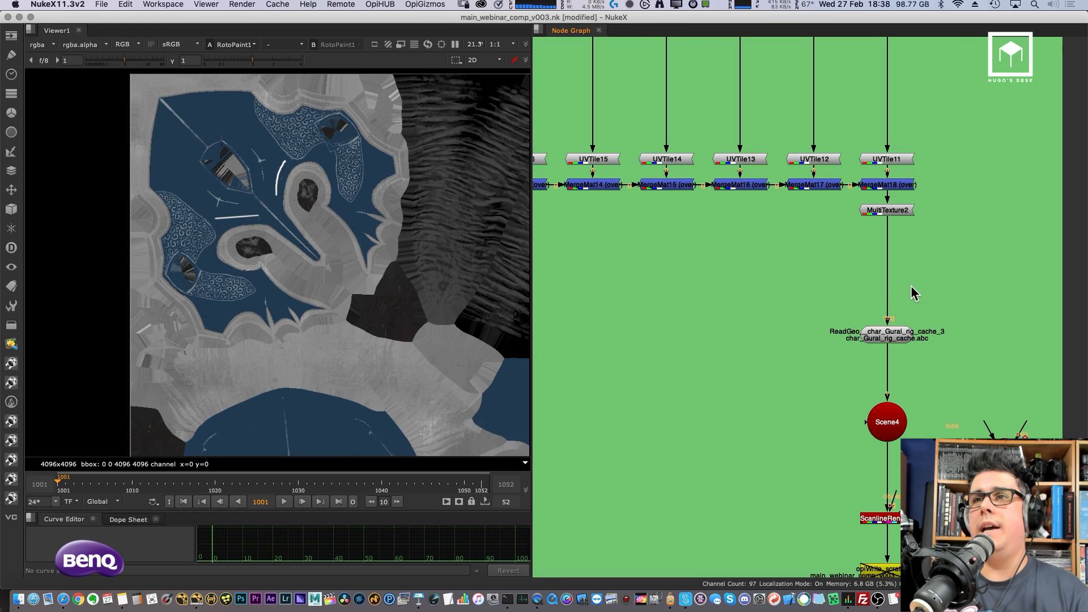
{"action": "middle_click_drag", "start_coordinate": [935, 322], "coordinate": [796, 298]}
{"action": "left_click", "coordinate": [760, 313]}
{"action": "key", "text": "1"}
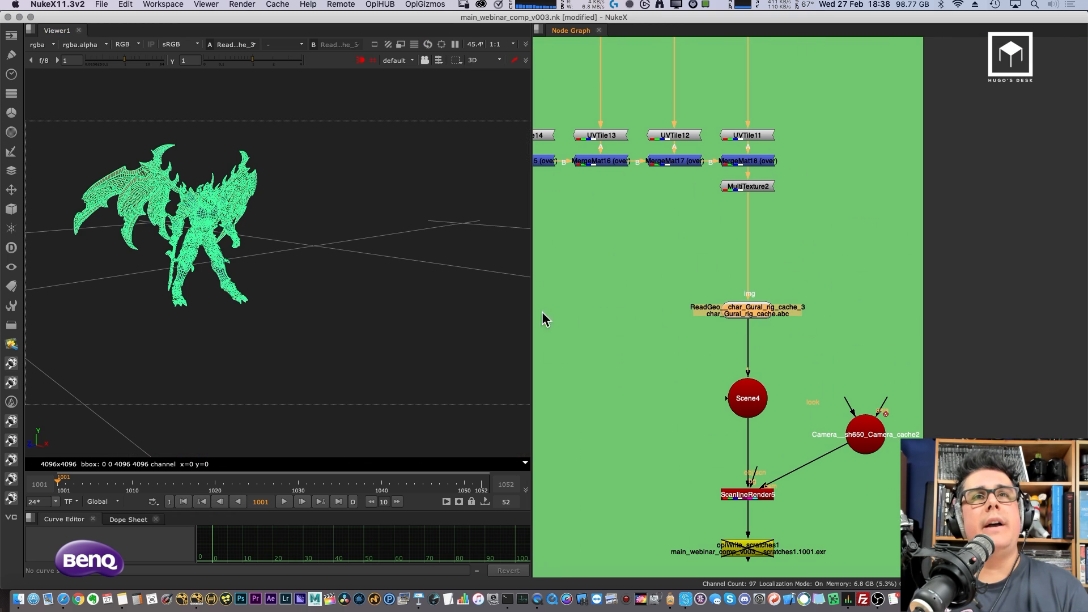
{"action": "left_click", "coordinate": [364, 307]}
{"action": "middle_click_drag", "start_coordinate": [294, 234], "coordinate": [395, 274]}
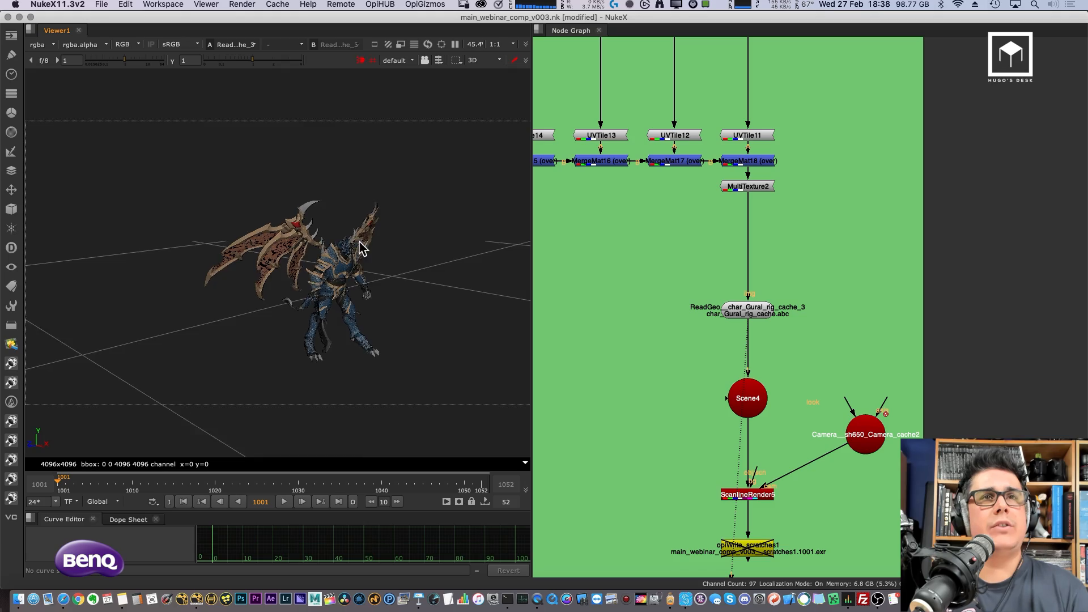
Step: Examine the painted white strokes above the eyes on the character's helmet from the front in the 3D view
{"action": "scroll", "coordinate": [323, 261], "scroll_direction": "up", "scroll_amount": 10}
{"action": "scroll", "coordinate": [323, 261], "scroll_direction": "down", "scroll_amount": 5}
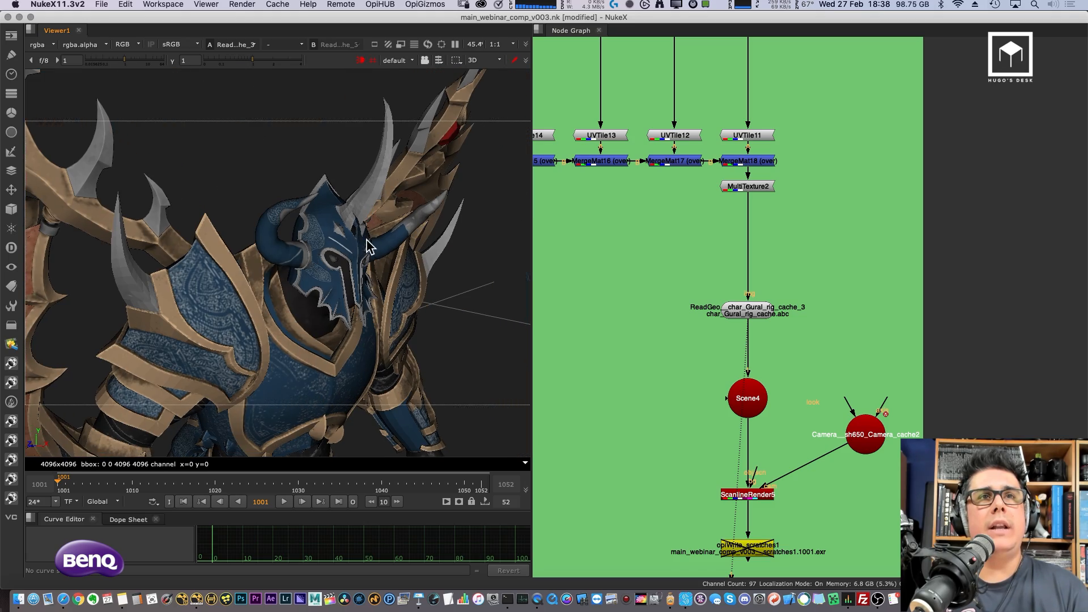
{"action": "left_click_drag", "start_coordinate": [363, 242], "coordinate": [337, 225], "text": "super"}
{"action": "scroll", "coordinate": [207, 244], "scroll_direction": "up", "scroll_amount": 8}
{"action": "scroll", "coordinate": [345, 202], "scroll_direction": "up", "scroll_amount": 5}
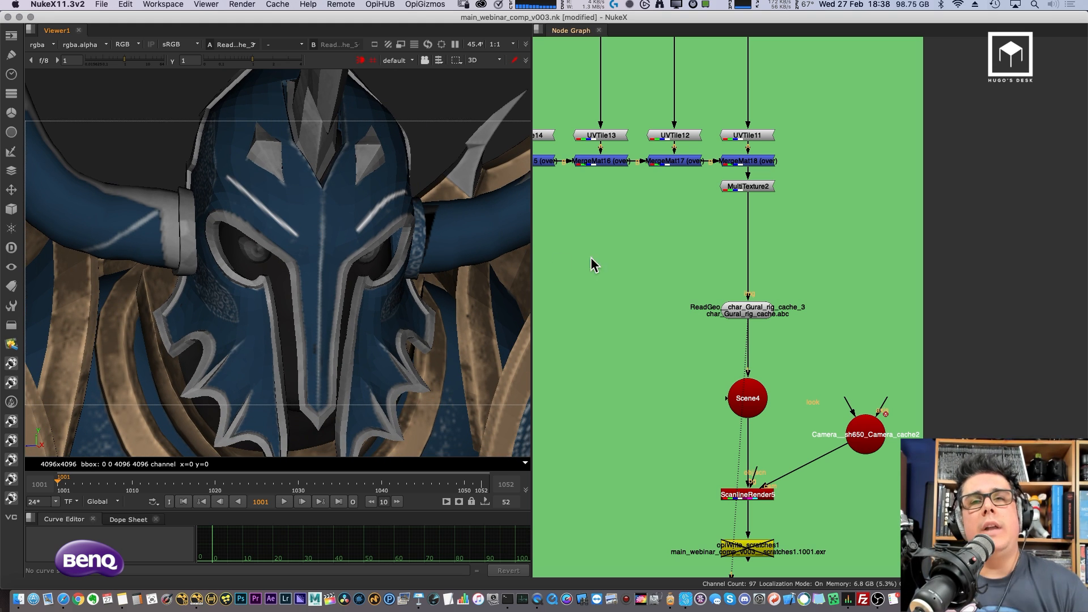
Step: Enable the Merge17 and Grade12 nodes in the texture 'sequence' group so the scratch map goes over the graded textures
{"action": "middle_click_drag", "start_coordinate": [828, 174], "coordinate": [855, 81]}
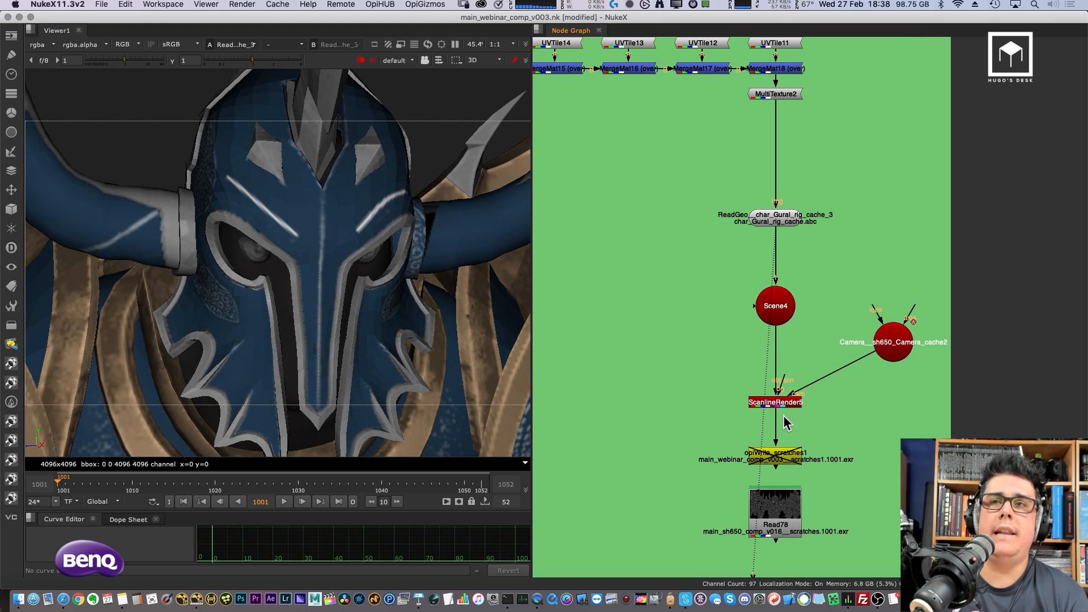
{"action": "scroll", "coordinate": [809, 210], "scroll_direction": "down", "scroll_amount": 5}
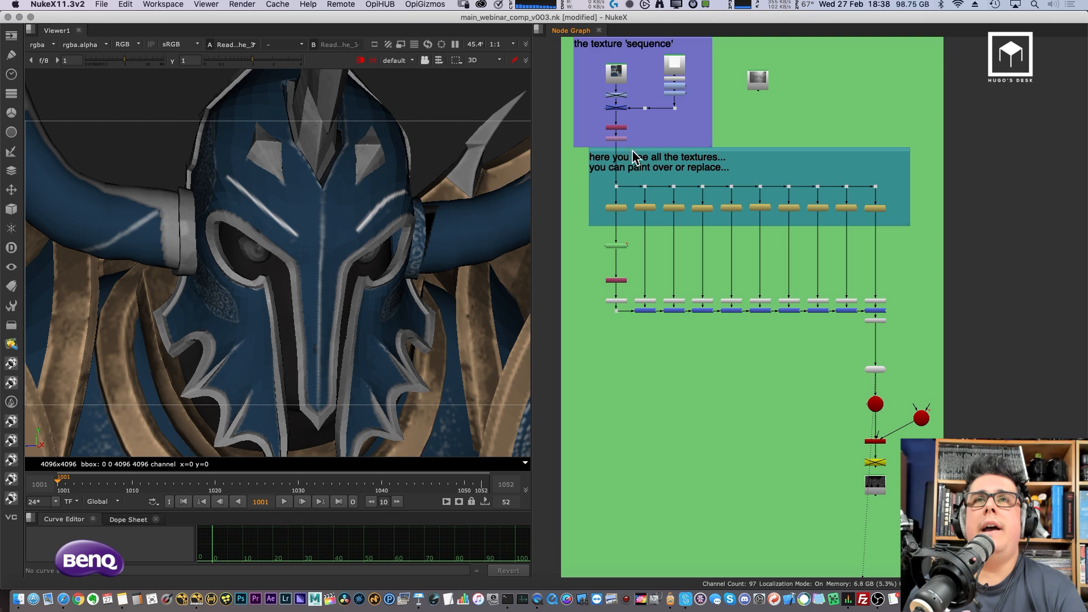
{"action": "middle_click_drag", "start_coordinate": [631, 149], "coordinate": [665, 237]}
{"action": "scroll", "coordinate": [668, 229], "scroll_direction": "up", "scroll_amount": 3}
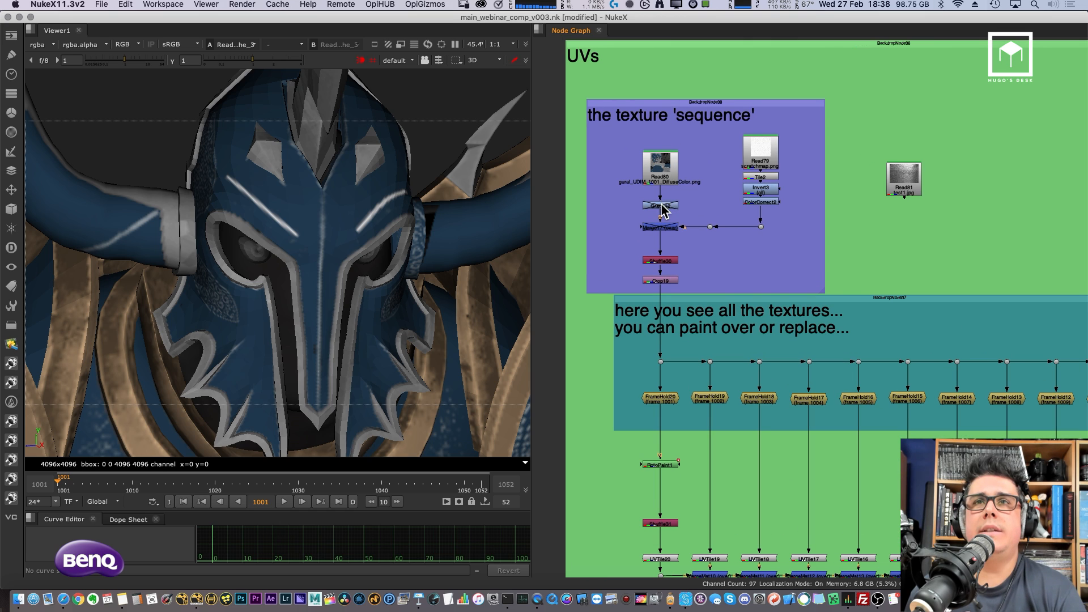
{"action": "scroll", "coordinate": [662, 209], "scroll_direction": "up", "scroll_amount": 2}
{"action": "left_click", "coordinate": [674, 208]}
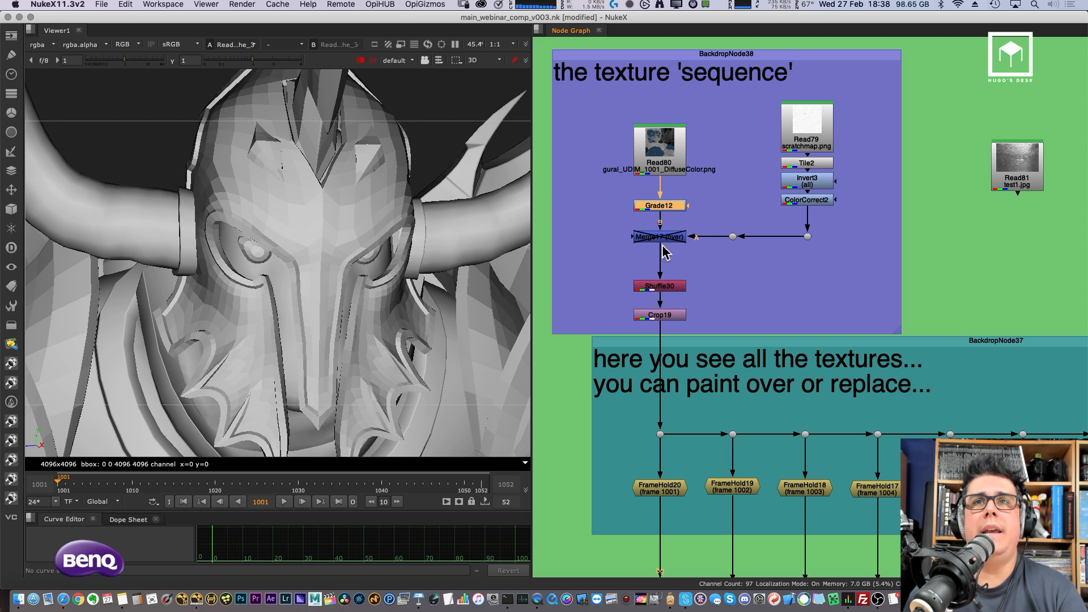
{"action": "key", "text": "d"}
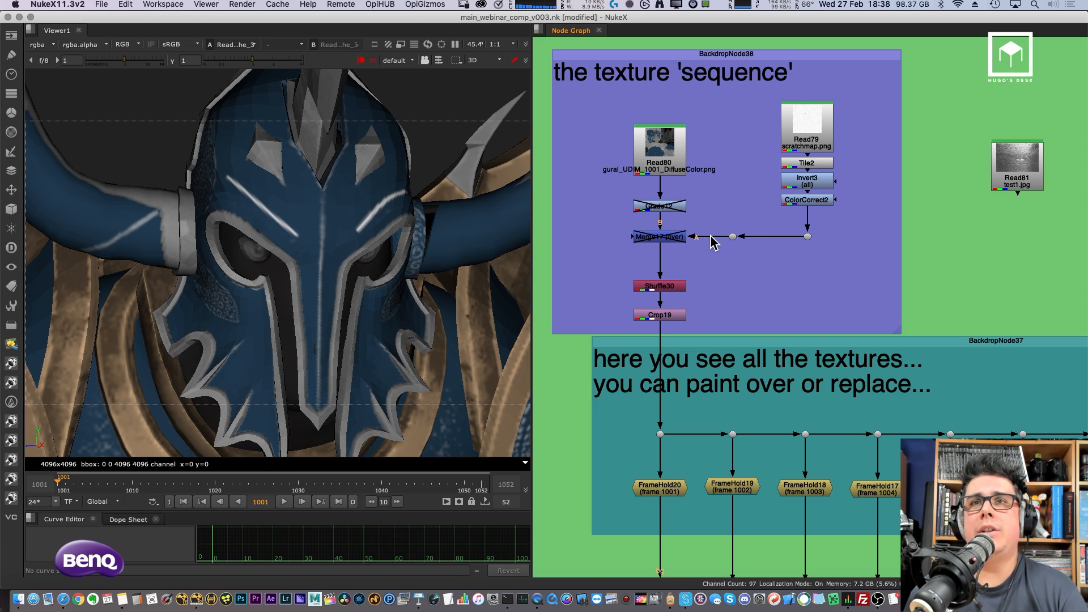
{"action": "left_click", "coordinate": [666, 240]}
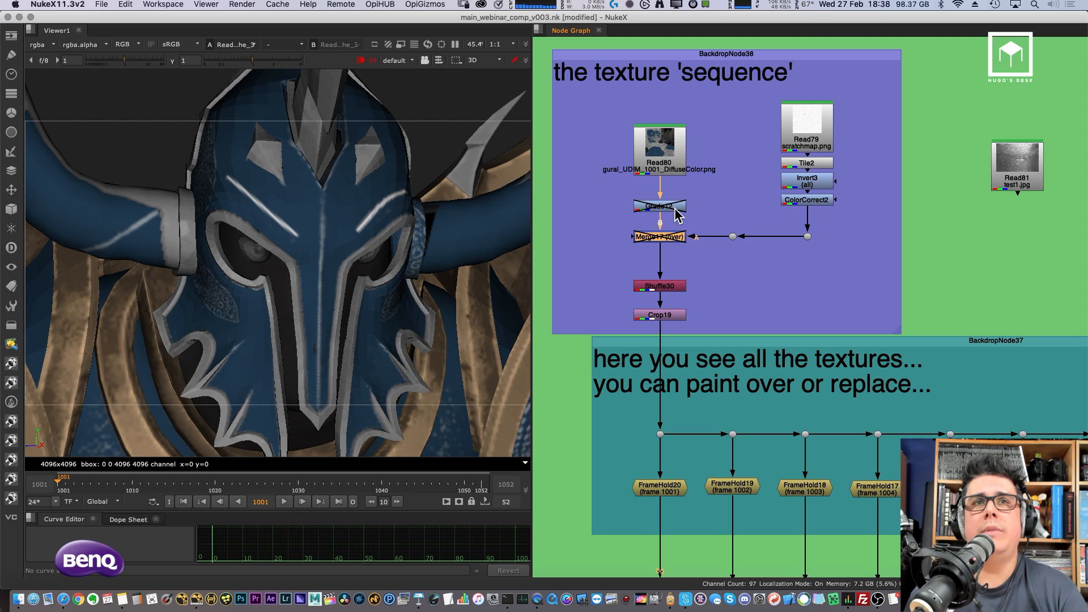
{"action": "key", "text": "d"}
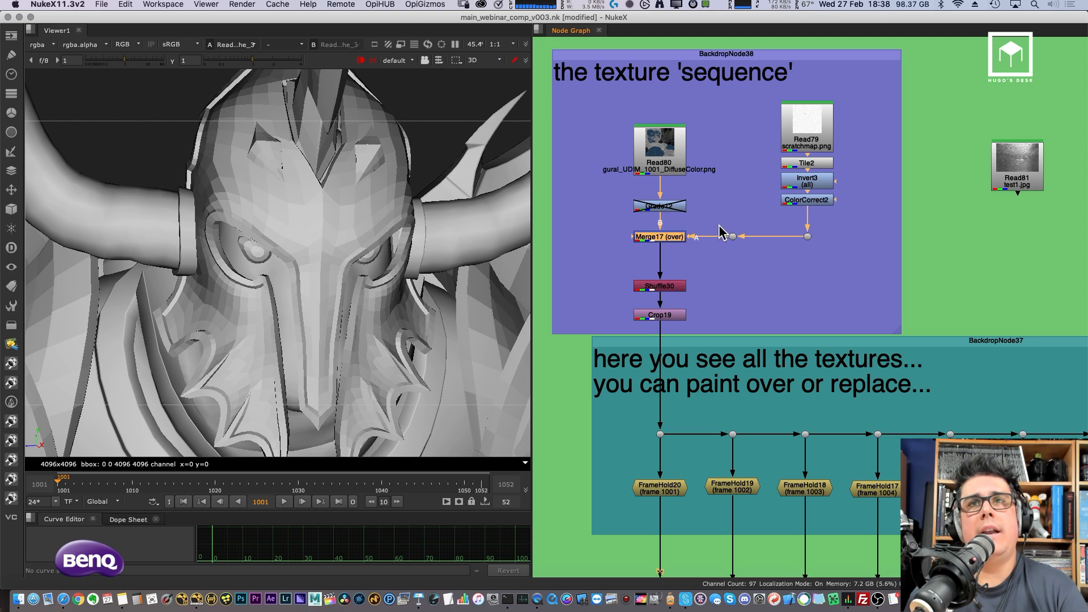
{"action": "left_click", "coordinate": [684, 205]}
{"action": "key", "text": "d"}
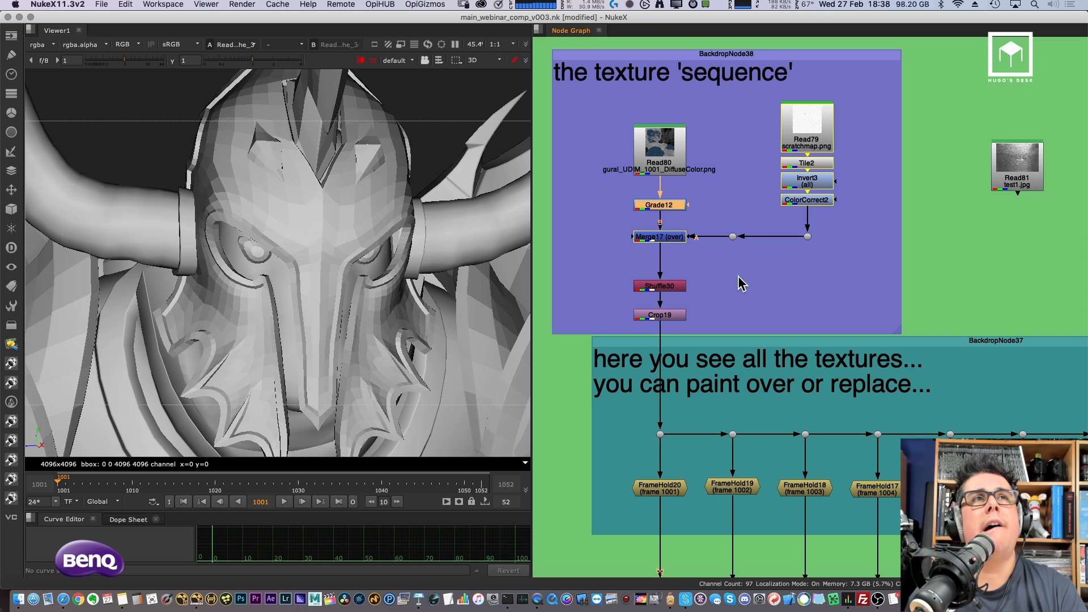
Step: View the output of the ScanlineRender5 node in 2D with the whole frame width in sight
{"action": "left_click", "coordinate": [765, 295]}
{"action": "scroll", "coordinate": [760, 299], "scroll_direction": "down", "scroll_amount": 5}
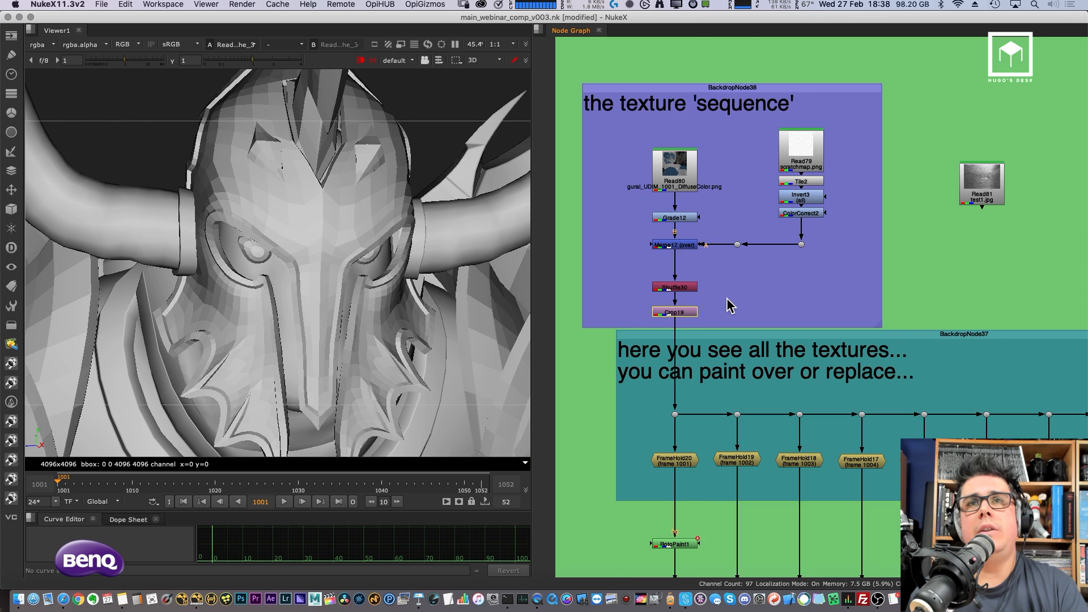
{"action": "middle_click_drag", "start_coordinate": [779, 331], "coordinate": [669, 160]}
{"action": "left_click", "coordinate": [887, 452]}
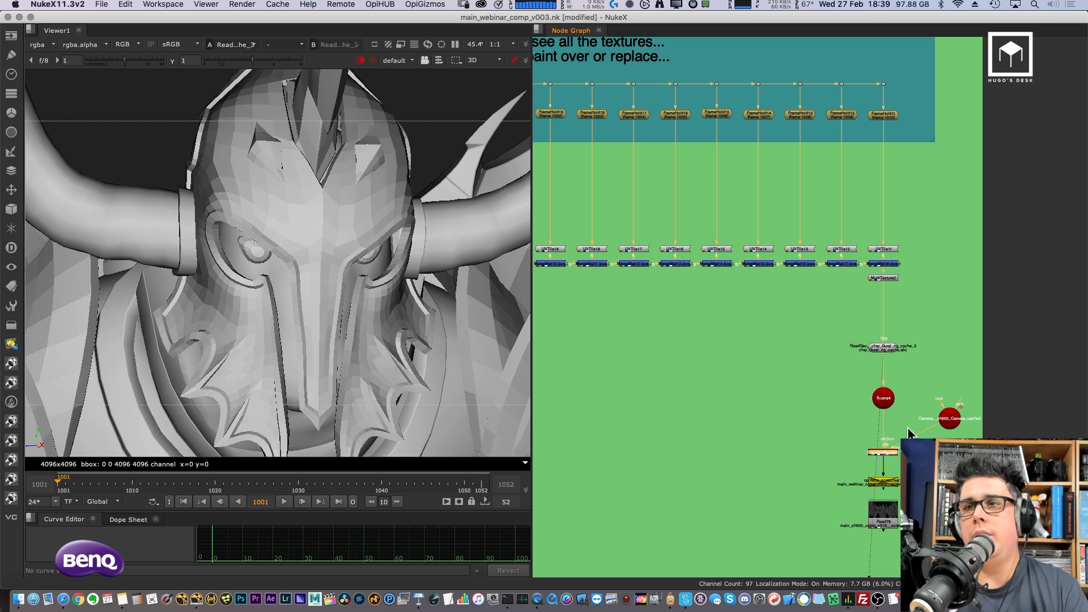
{"action": "key", "text": "1"}
{"action": "key", "text": "Tab"}
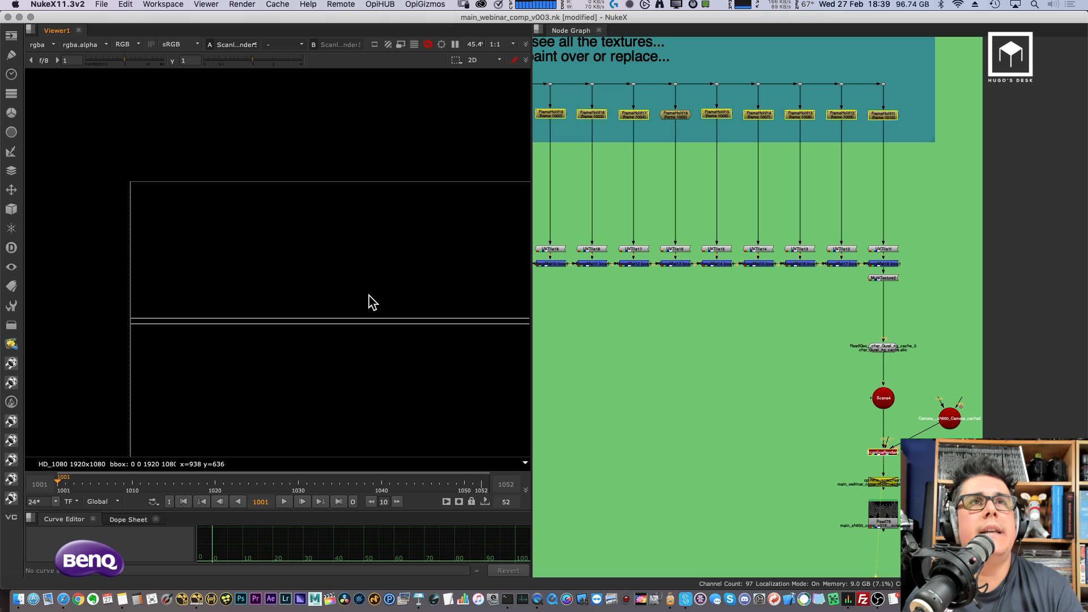
{"action": "scroll", "coordinate": [318, 291], "scroll_direction": "down", "scroll_amount": 2}
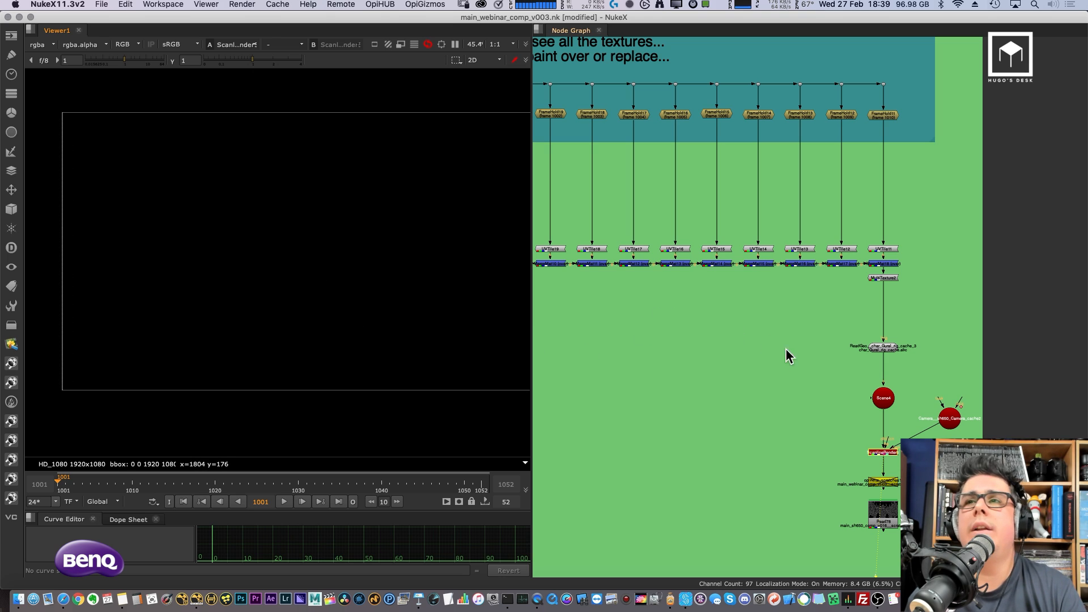
Step: Set the ScanlineRender5 multisample samples to 1, close its properties and check the scratches and strokes on the helmet
{"action": "double_click", "coordinate": [883, 452]}
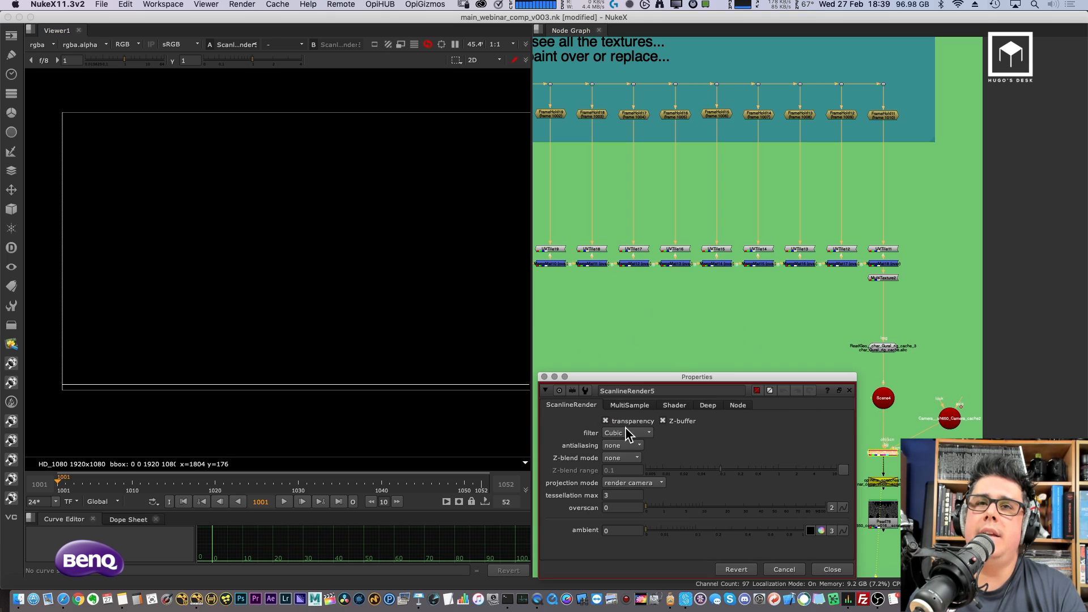
{"action": "left_click", "coordinate": [633, 406]}
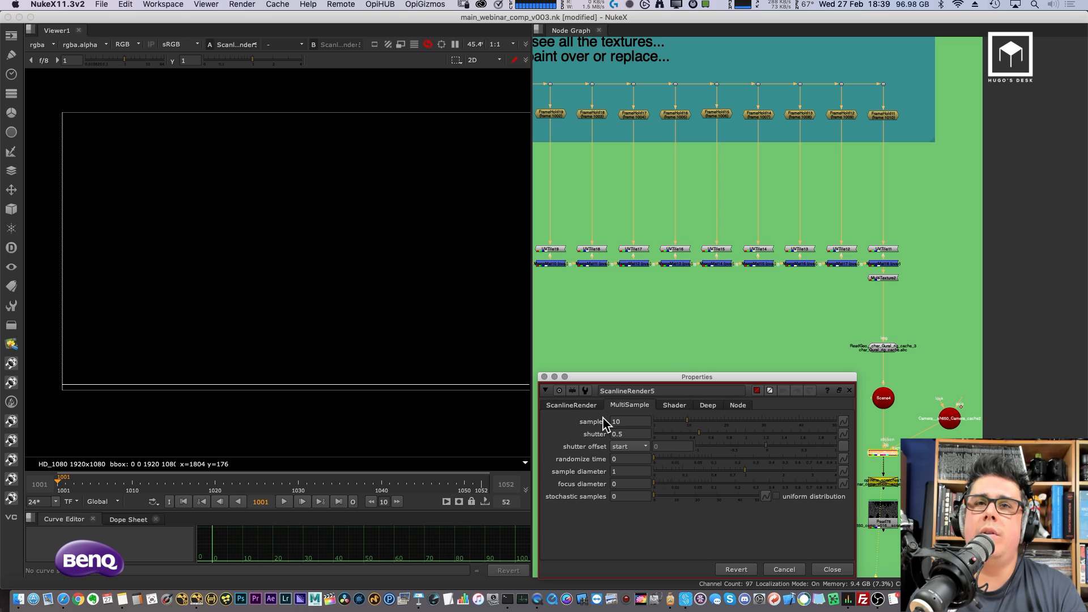
{"action": "left_click_drag", "start_coordinate": [624, 422], "coordinate": [586, 400]}
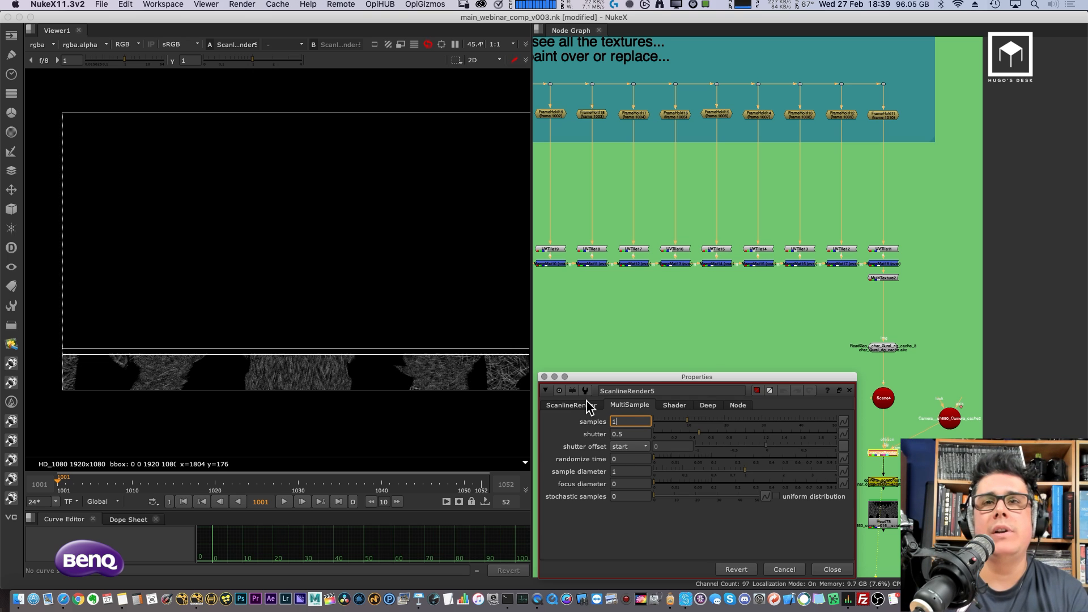
{"action": "type", "text": "1"}
{"action": "left_click", "coordinate": [831, 568]}
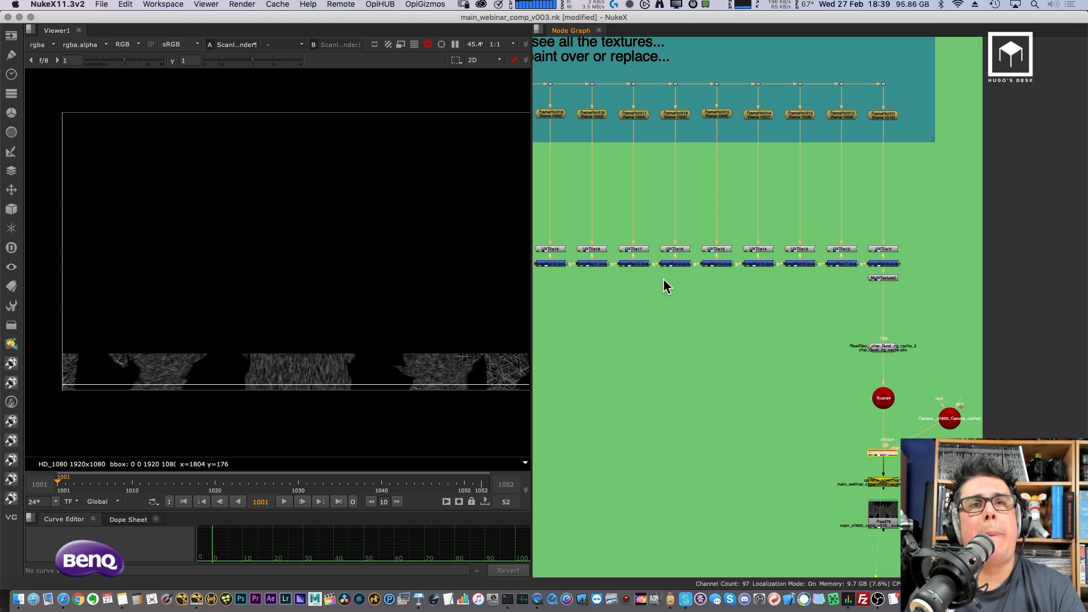
{"action": "scroll", "coordinate": [323, 206], "scroll_direction": "up", "scroll_amount": 6}
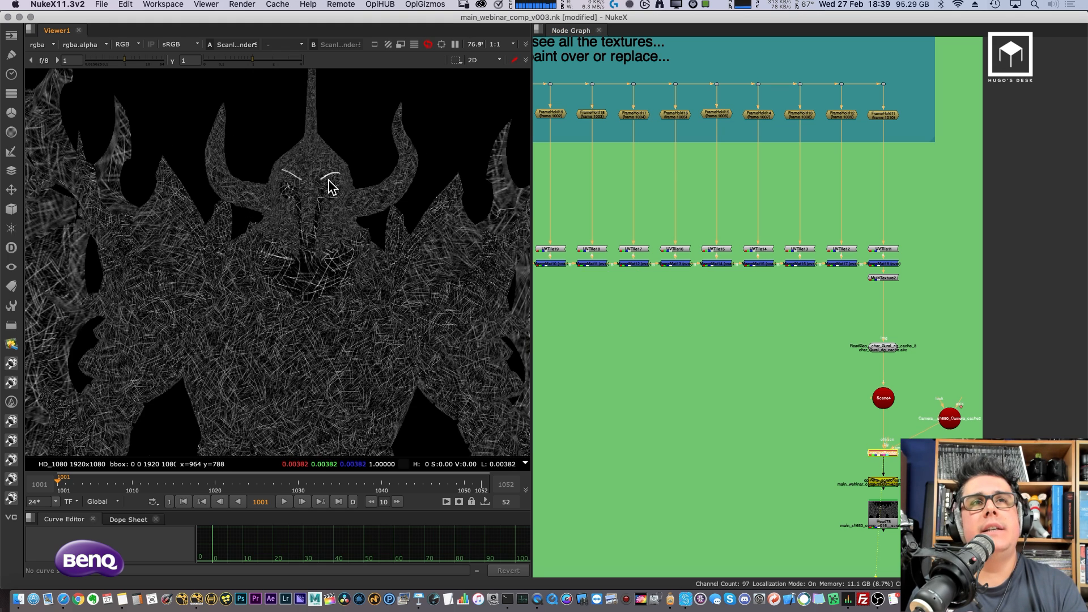
{"action": "scroll", "coordinate": [374, 209], "scroll_direction": "up", "scroll_amount": 1}
Step: Trace the scratches render back through the RotoPaint1 and frame-hold branches to the scratchmap.png Read node
{"action": "middle_click_drag", "start_coordinate": [756, 261], "coordinate": [971, 399]}
{"action": "middle_click_drag", "start_coordinate": [687, 321], "coordinate": [700, 417]}
{"action": "middle_click_drag", "start_coordinate": [689, 297], "coordinate": [683, 361]}
{"action": "scroll", "coordinate": [722, 271], "scroll_direction": "up", "scroll_amount": 4}
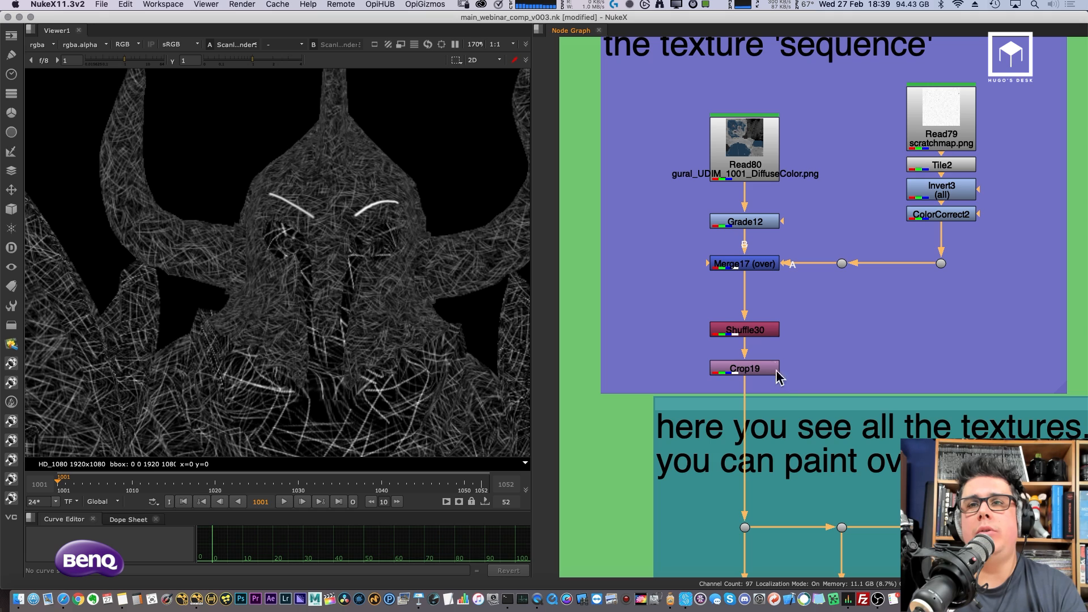
{"action": "middle_click_drag", "start_coordinate": [800, 574], "coordinate": [768, 357]}
{"action": "middle_click_drag", "start_coordinate": [757, 520], "coordinate": [752, 494]}
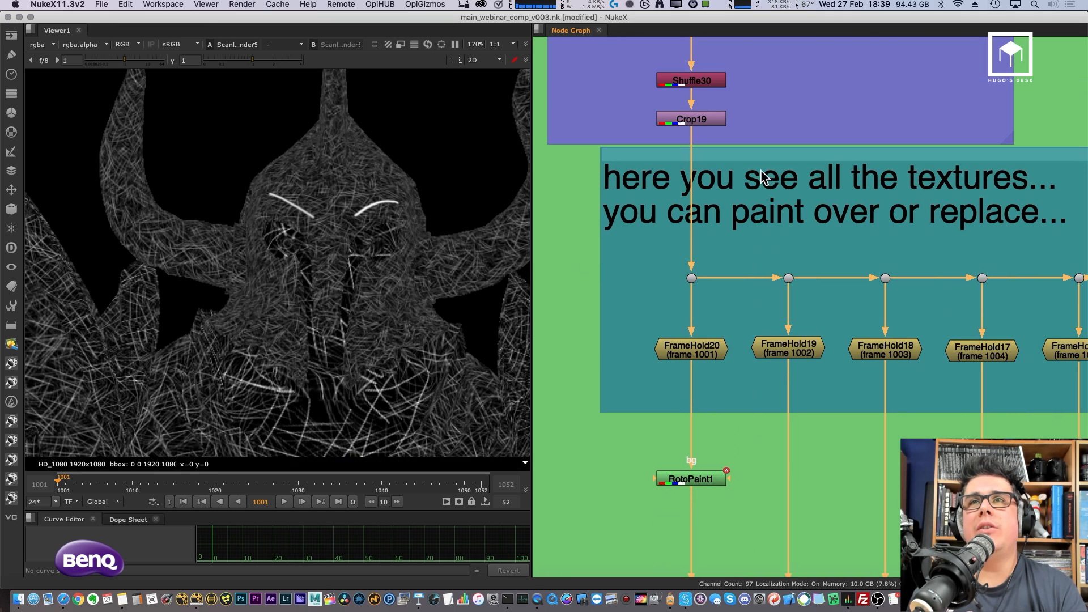
{"action": "middle_click_drag", "start_coordinate": [762, 280], "coordinate": [751, 463]}
{"action": "left_click", "coordinate": [872, 75]}
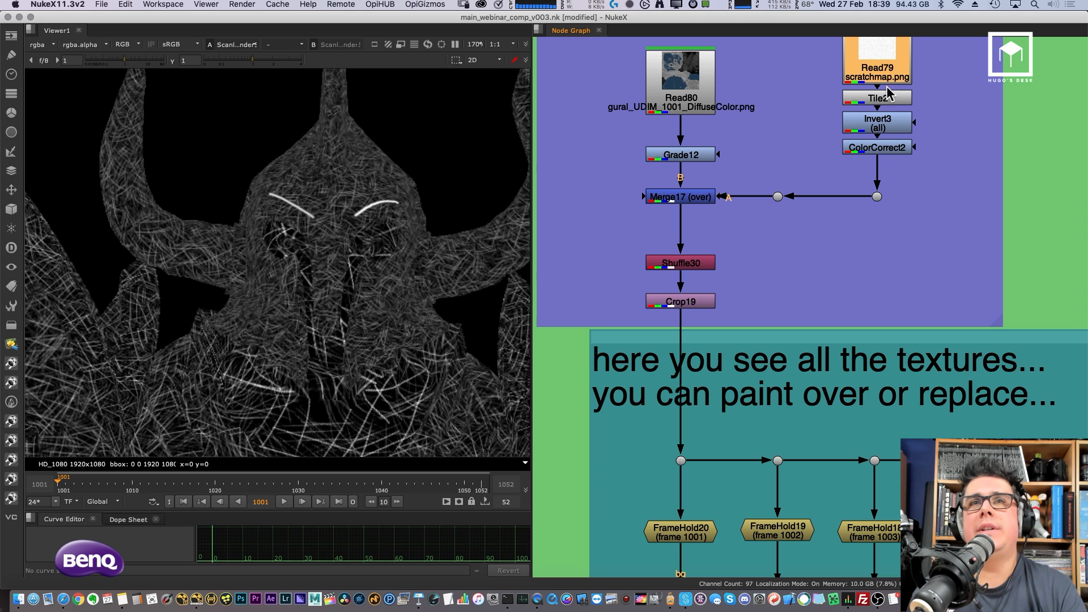
{"action": "scroll", "coordinate": [363, 374], "scroll_direction": "down", "scroll_amount": 5}
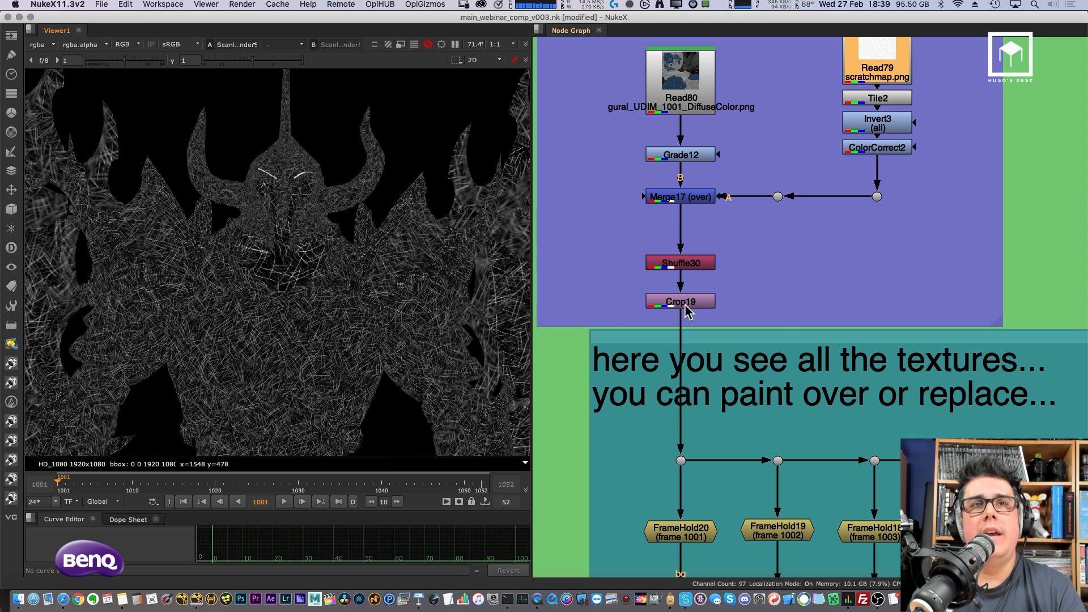
Step: View the pre-rendered scratches EXR in the Read78 node below the disabled write node
{"action": "left_click", "coordinate": [808, 311]}
{"action": "scroll", "coordinate": [737, 255], "scroll_direction": "down", "scroll_amount": 5}
{"action": "middle_click_drag", "start_coordinate": [864, 392], "coordinate": [772, 265]}
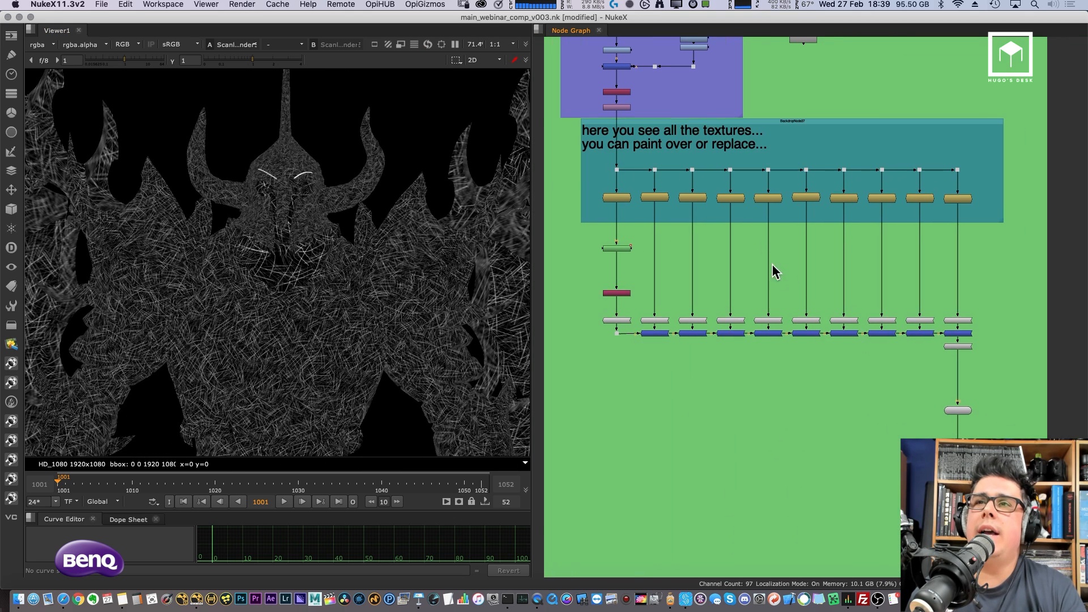
{"action": "middle_click_drag", "start_coordinate": [949, 383], "coordinate": [804, 269]}
{"action": "middle_click_drag", "start_coordinate": [835, 427], "coordinate": [809, 330]}
{"action": "scroll", "coordinate": [788, 365], "scroll_direction": "up", "scroll_amount": 3}
{"action": "left_click", "coordinate": [797, 341]}
{"action": "key", "text": "1"}
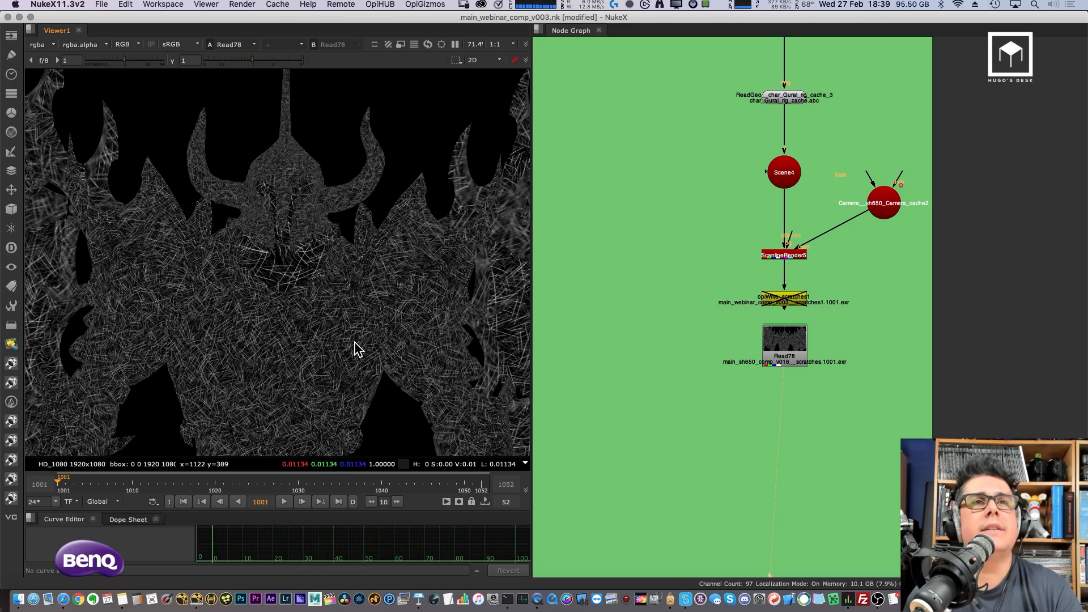
{"action": "left_click", "coordinate": [746, 344]}
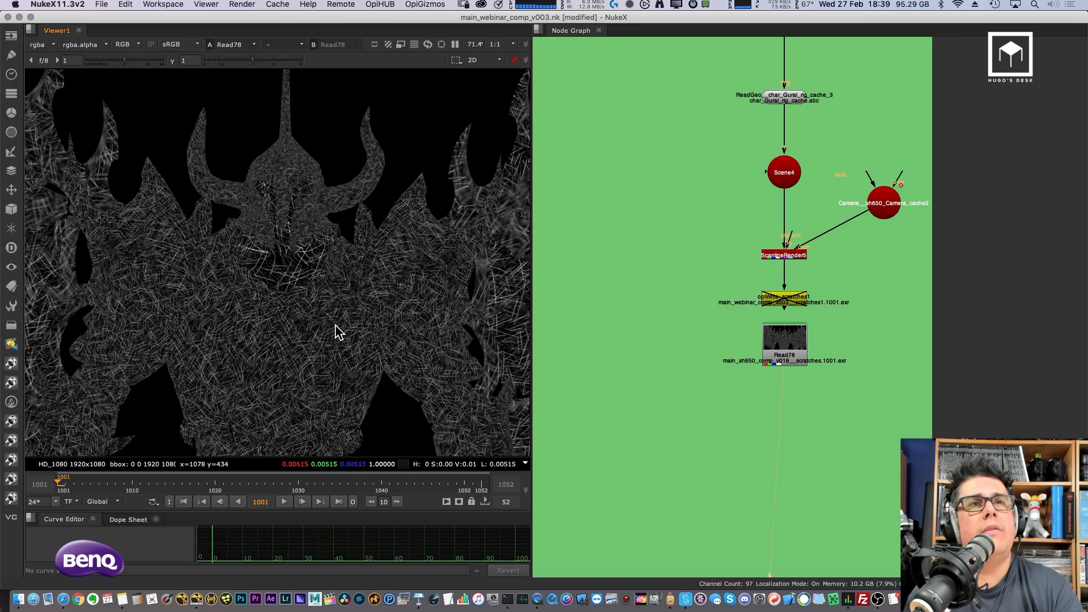
Step: Play the scratches sequence in the maximised viewer, rewind to frame 1001 and restore the node graph layout
{"action": "key", "text": "space"}
{"action": "middle_click_drag", "start_coordinate": [403, 343], "coordinate": [550, 308]}
{"action": "scroll", "coordinate": [551, 309], "scroll_direction": "down", "scroll_amount": 1}
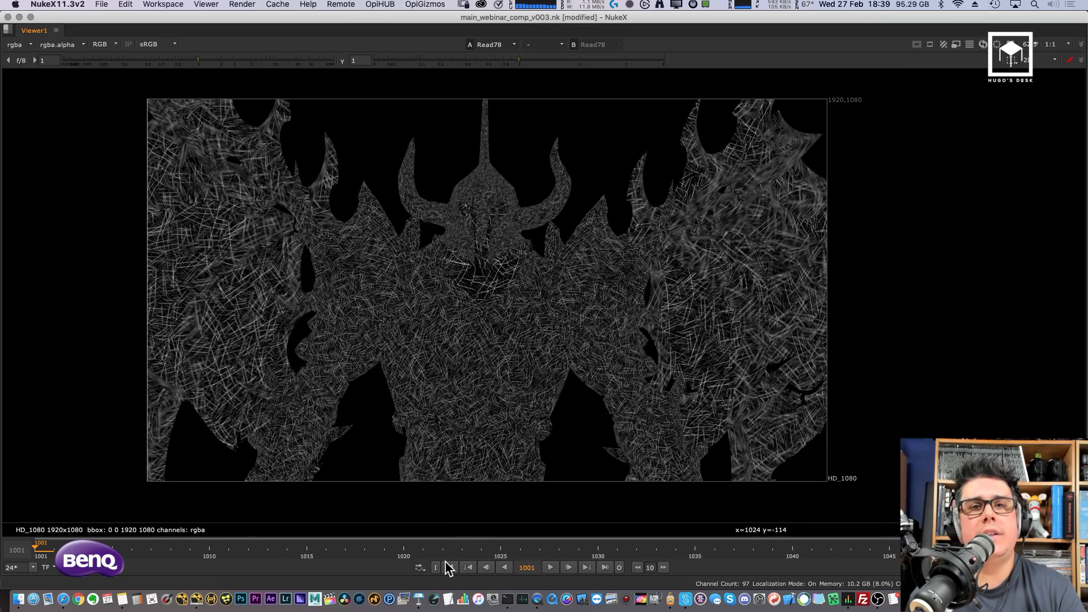
{"action": "left_click", "coordinate": [550, 567]}
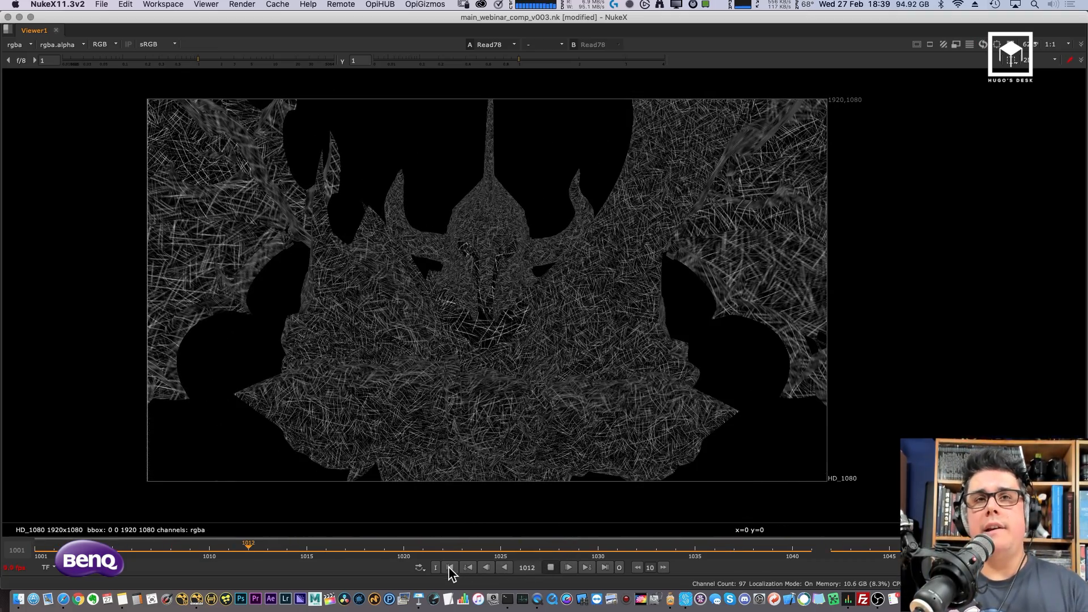
{"action": "left_click", "coordinate": [449, 567]}
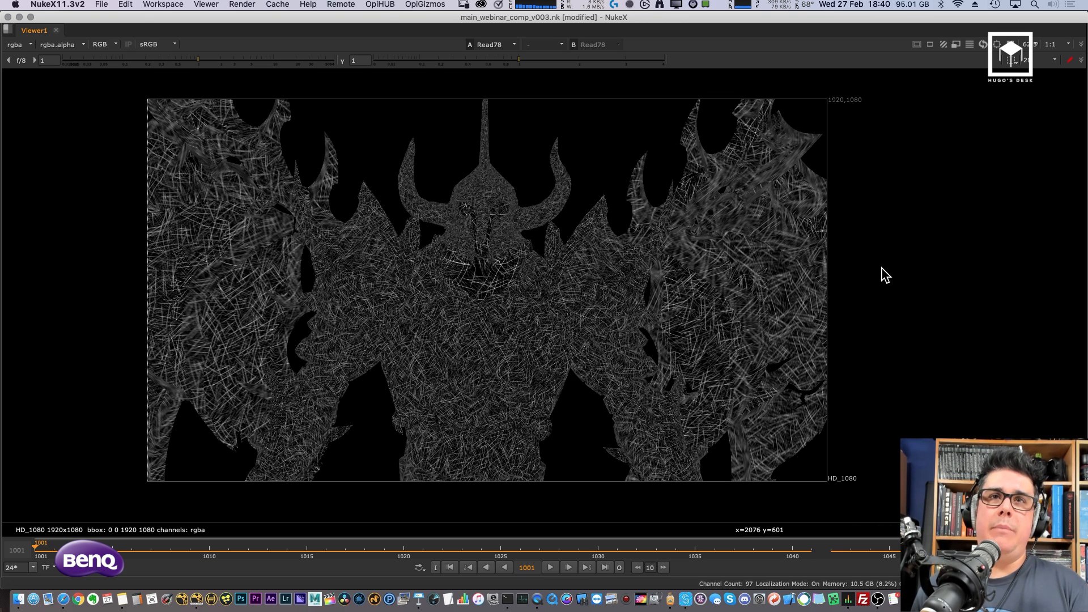
{"action": "key", "text": "space"}
{"action": "scroll", "coordinate": [444, 309], "scroll_direction": "down", "scroll_amount": 4}
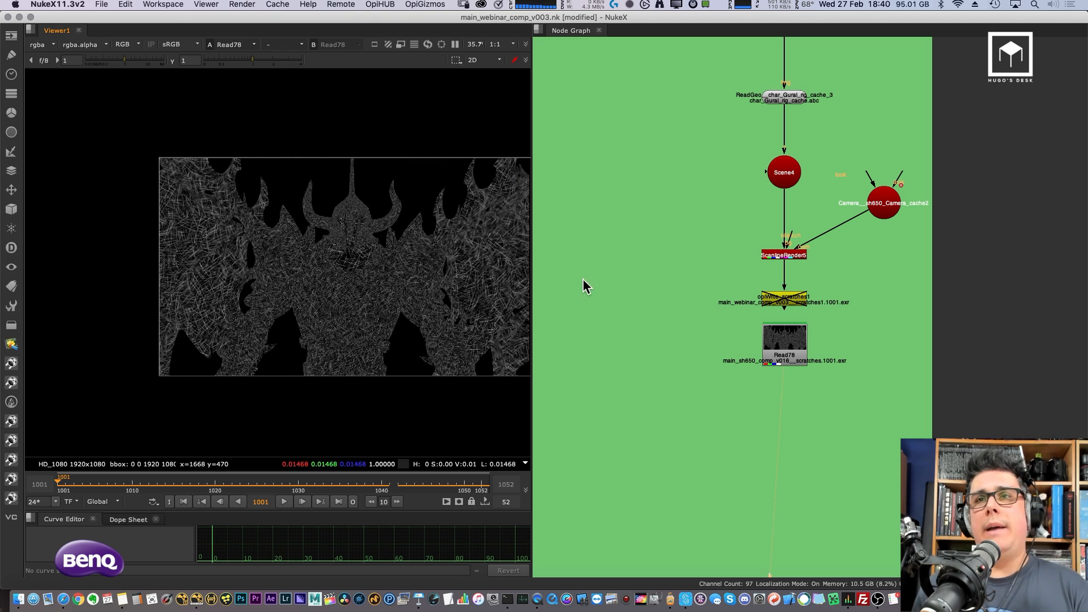
{"action": "scroll", "coordinate": [855, 337], "scroll_direction": "down", "scroll_amount": 3}
Step: Switch to the other open Nuke comp and view the scratches Read44 node in its green UV texture group
{"action": "key", "text": "super+Tab"}
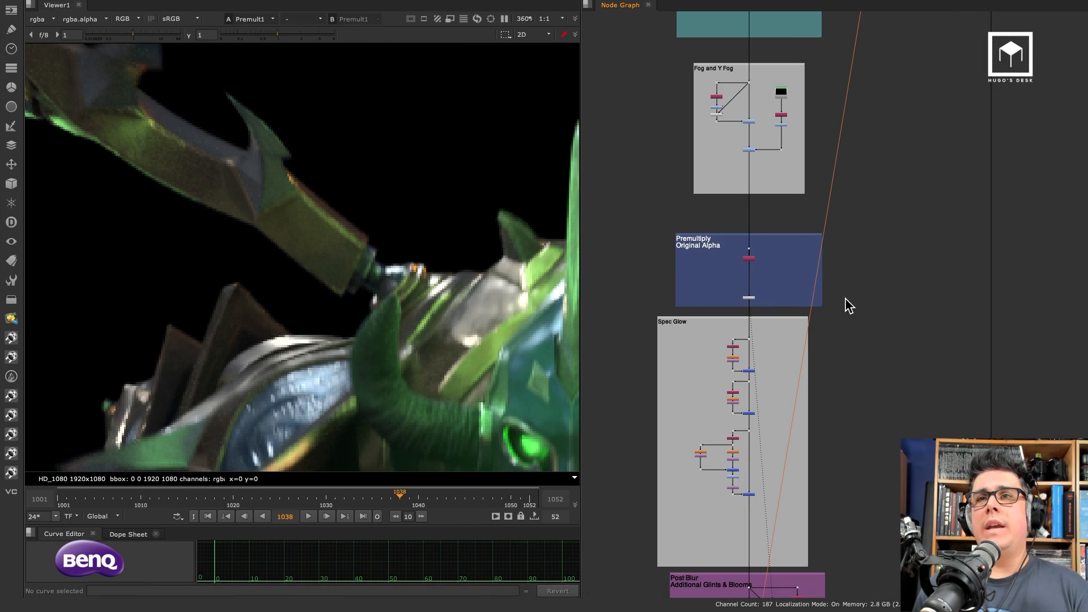
{"action": "middle_click_drag", "start_coordinate": [795, 313], "coordinate": [716, 279], "text": "alt"}
{"action": "middle_click_drag", "start_coordinate": [674, 217], "coordinate": [769, 342]}
{"action": "middle_click_drag", "start_coordinate": [718, 273], "coordinate": [834, 313]}
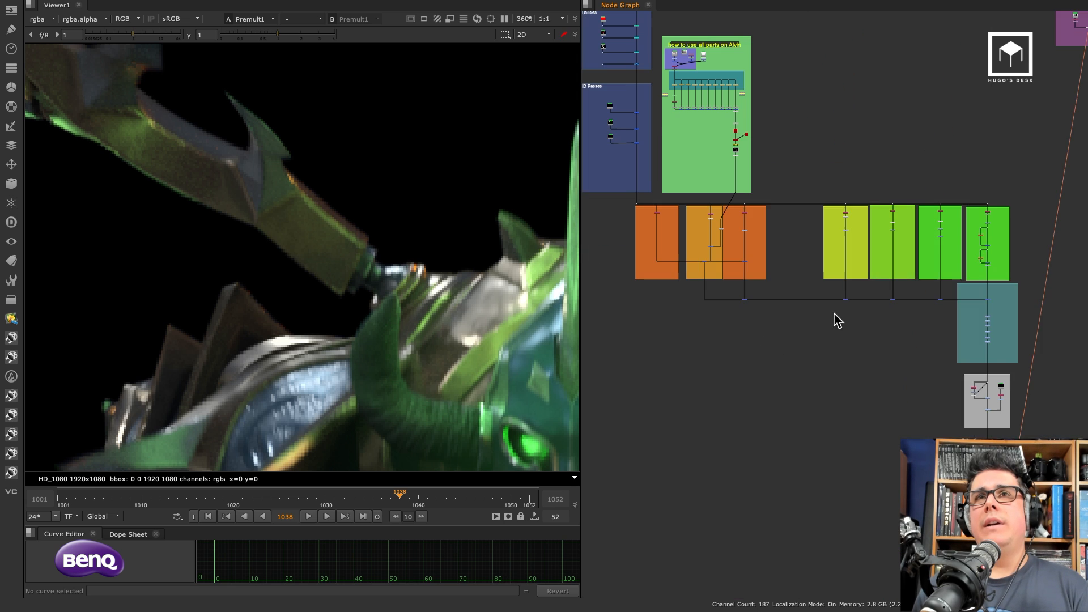
{"action": "scroll", "coordinate": [837, 321], "scroll_direction": "down", "scroll_amount": 5}
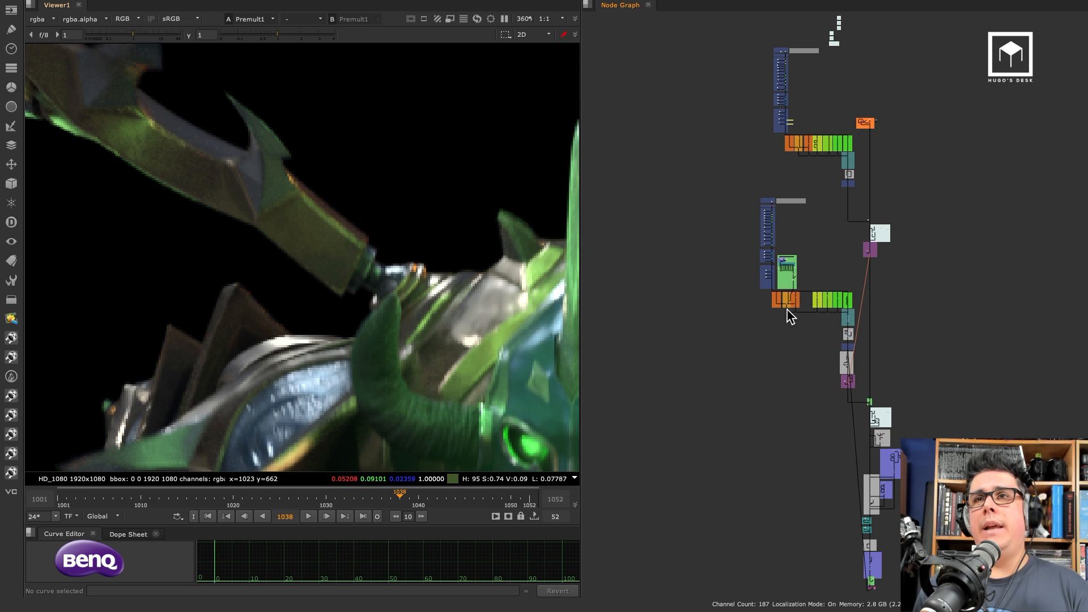
{"action": "scroll", "coordinate": [790, 314], "scroll_direction": "up", "scroll_amount": 8}
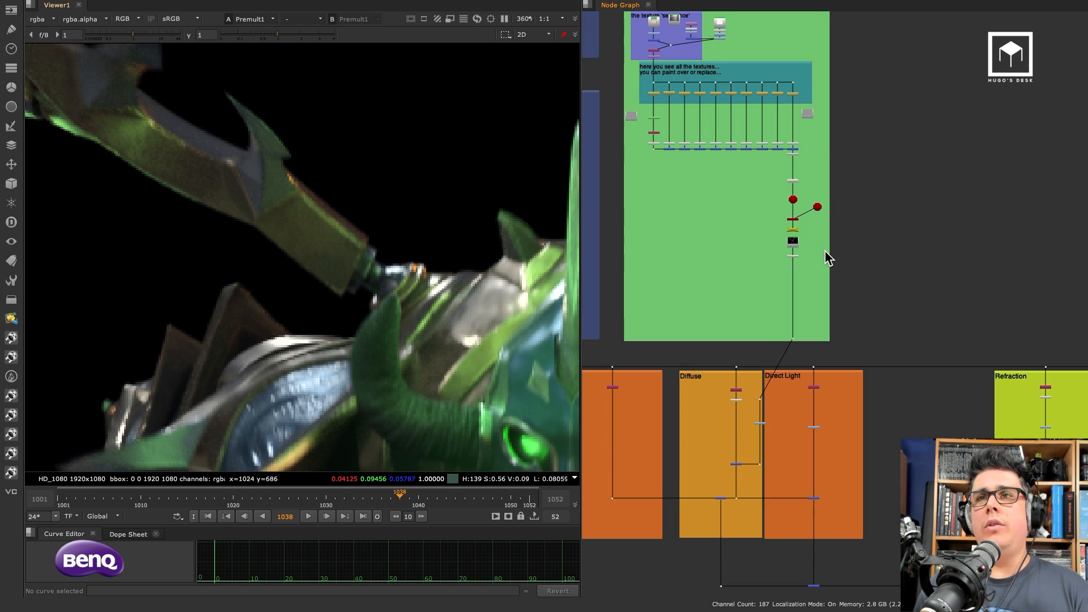
{"action": "middle_click_drag", "start_coordinate": [825, 250], "coordinate": [848, 244], "text": "alt"}
{"action": "left_click", "coordinate": [802, 226]}
{"action": "key", "text": "1"}
{"action": "middle_click_drag", "start_coordinate": [395, 325], "coordinate": [348, 337], "text": "alt"}
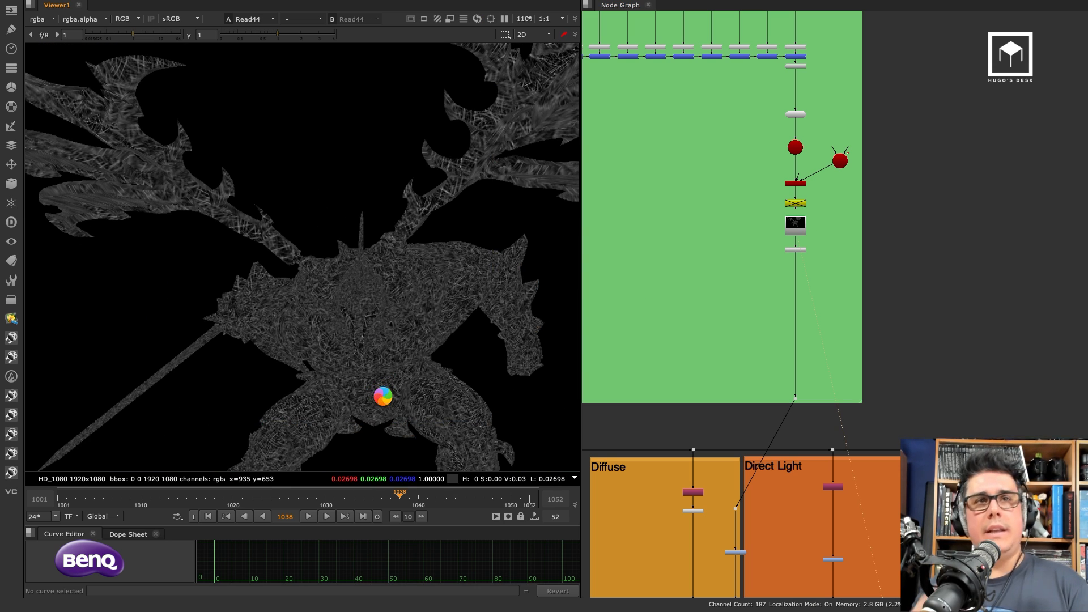
Step: Step the scratches render back to frame 1036 and follow its branch down into the Diffuse group
{"action": "key", "text": "Left"}
{"action": "key", "text": "Left"}
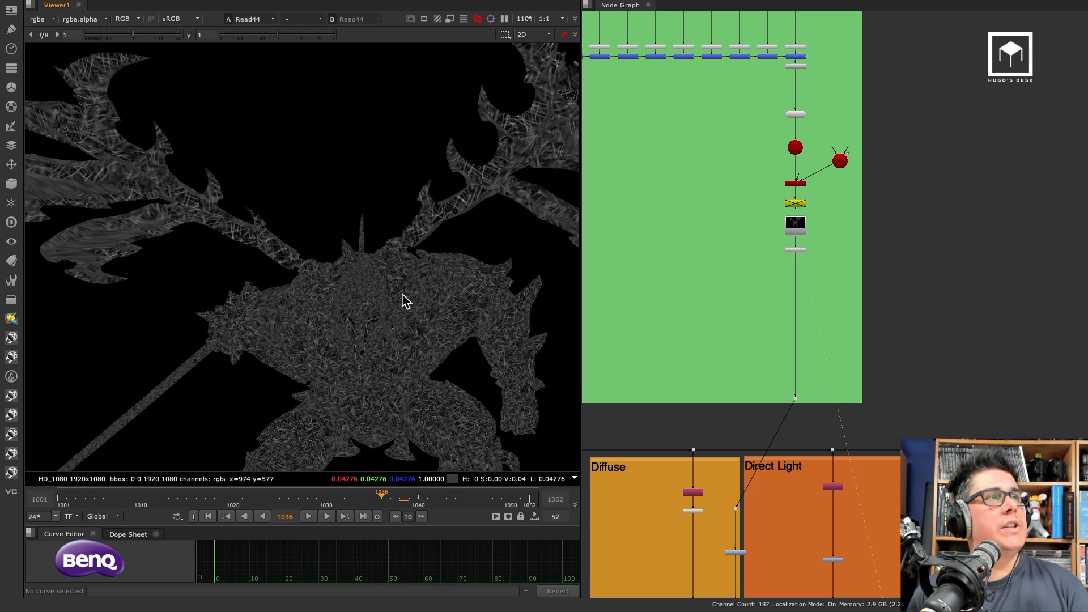
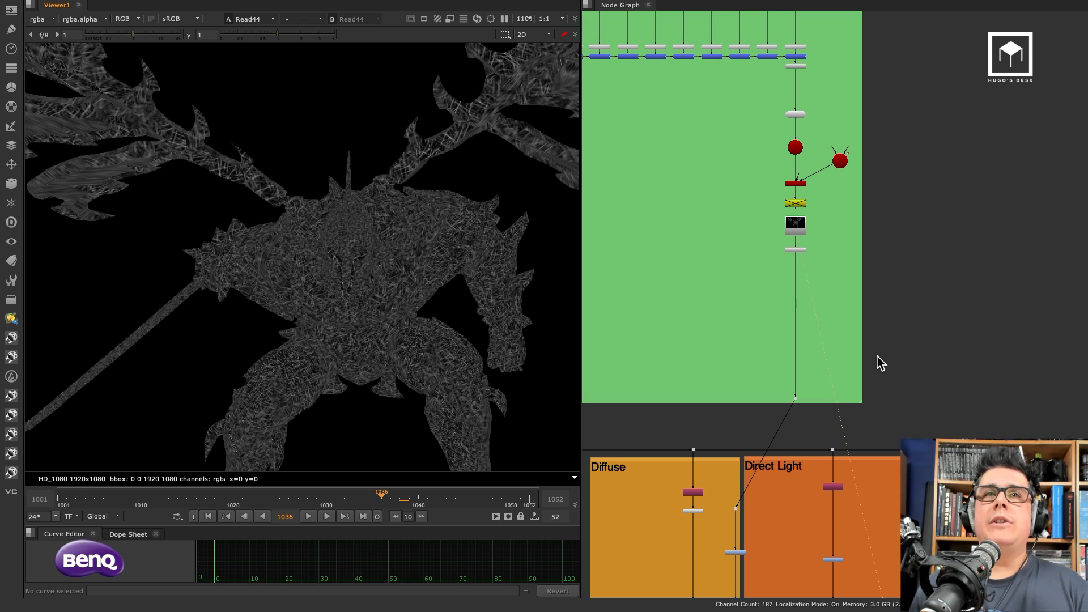
{"action": "middle_click_drag", "start_coordinate": [814, 379], "coordinate": [844, 204]}
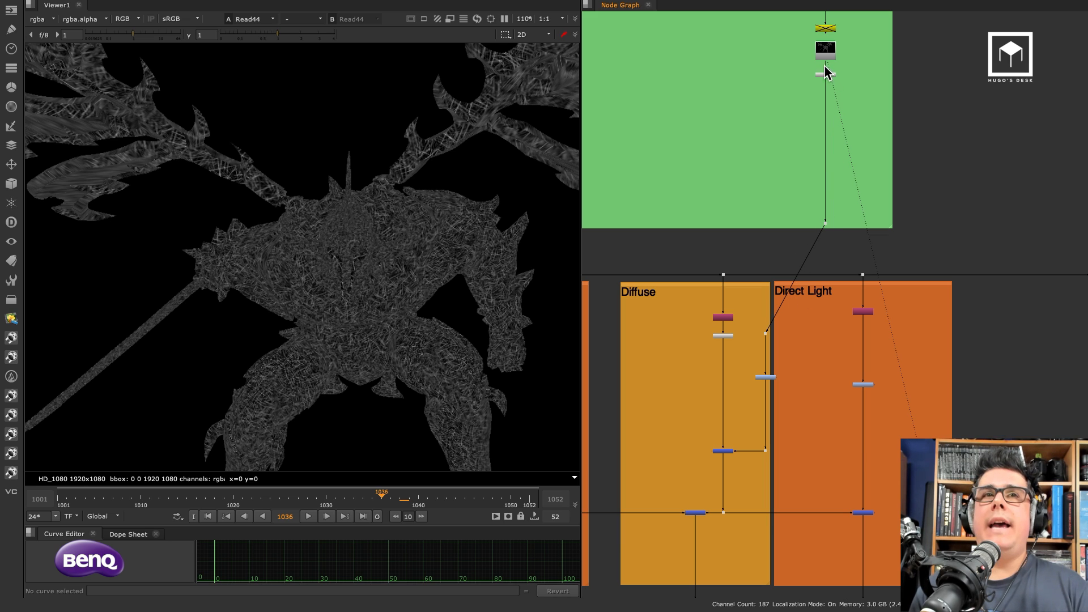
{"action": "middle_click_drag", "start_coordinate": [803, 354], "coordinate": [832, 226]}
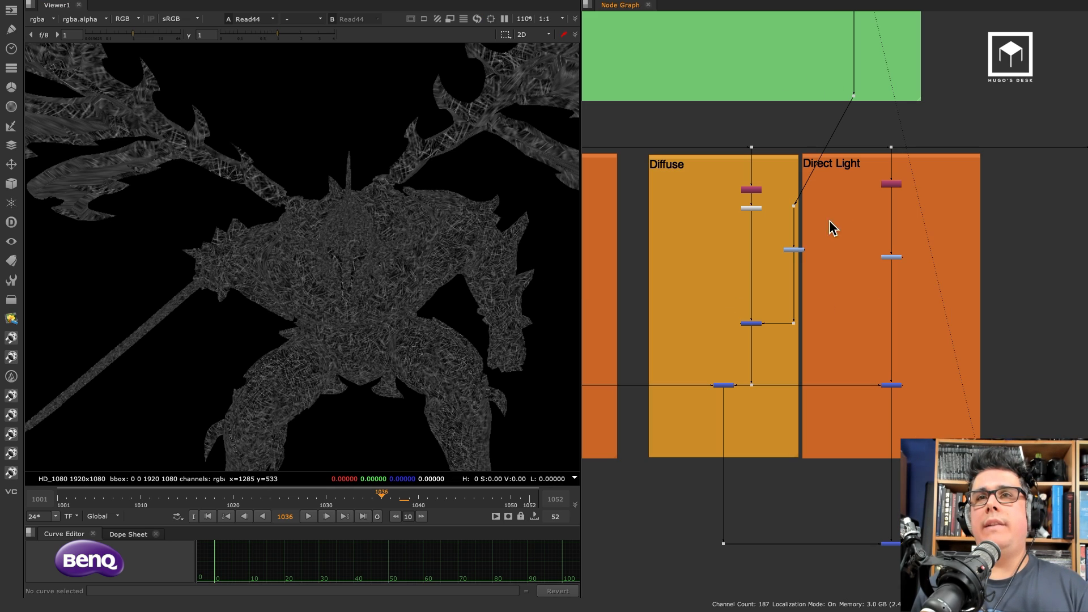
{"action": "scroll", "coordinate": [809, 238], "scroll_direction": "up", "scroll_amount": 3}
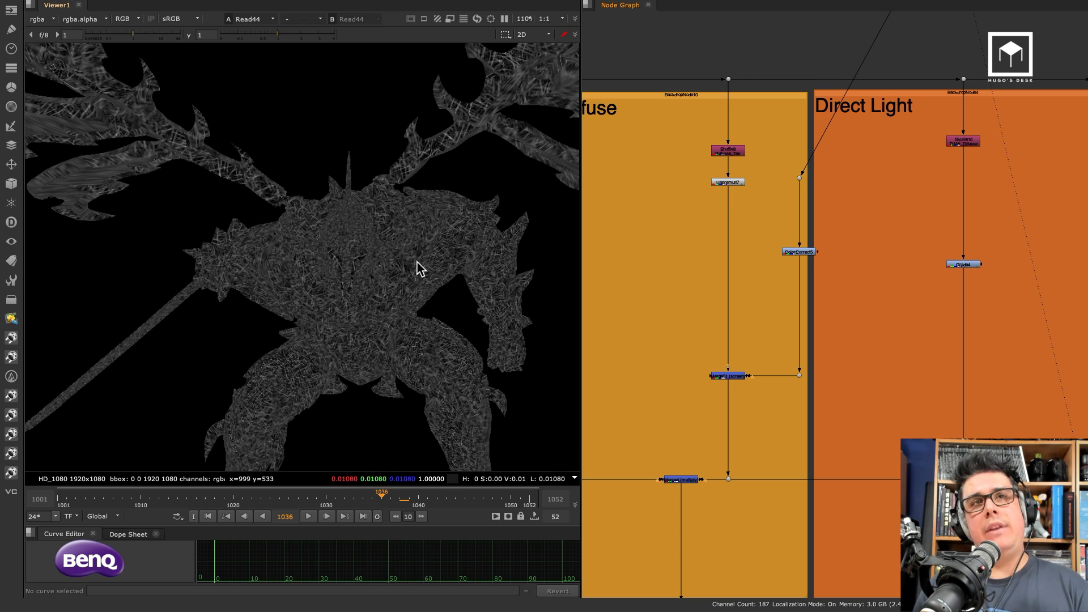
Step: View the diffuse texture pass from the Shuffle9 node with the viewer gamma raised to 1.8
{"action": "left_click", "coordinate": [731, 151]}
{"action": "key", "text": "1"}
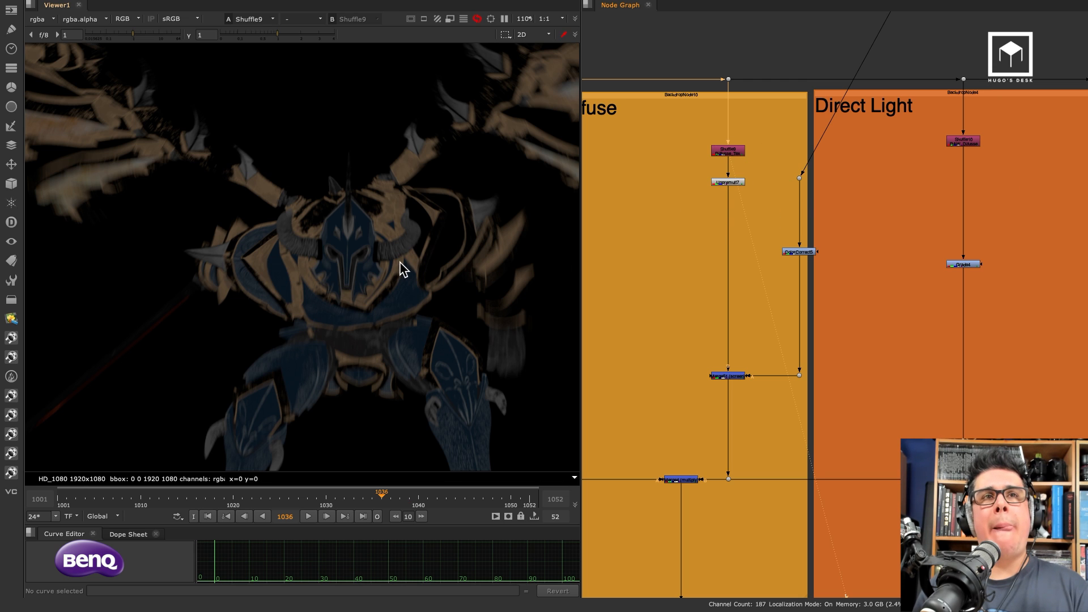
{"action": "left_click_drag", "start_coordinate": [295, 38], "coordinate": [307, 38]}
{"action": "left_click", "coordinate": [298, 35]}
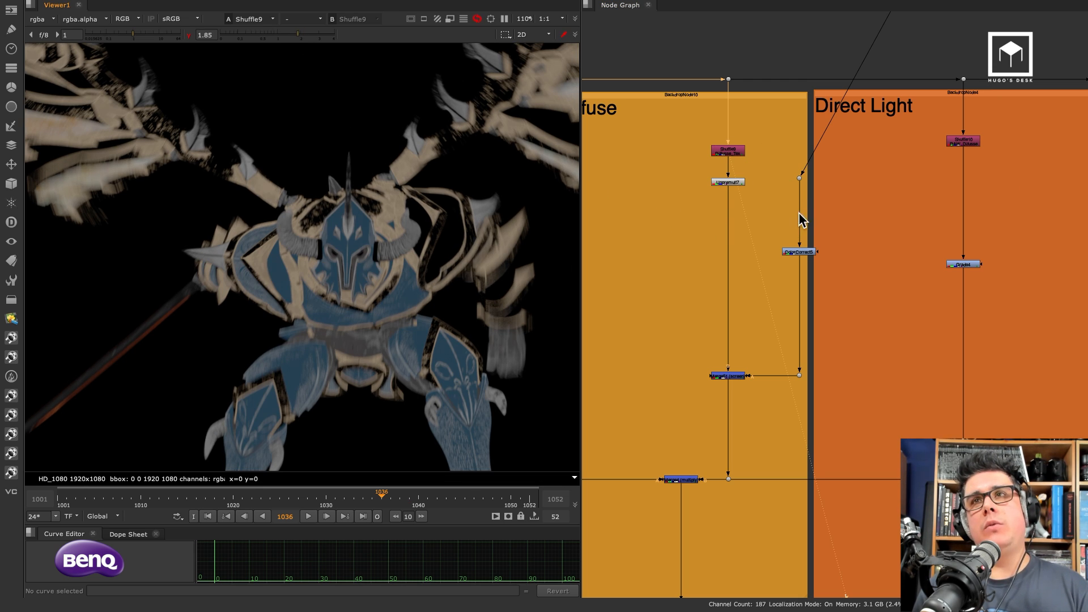
Step: View the colour-corrected scratches from the ColorCorrect5 node on the side branch of the Diffuse group
{"action": "left_click", "coordinate": [802, 250]}
{"action": "key", "text": "1"}
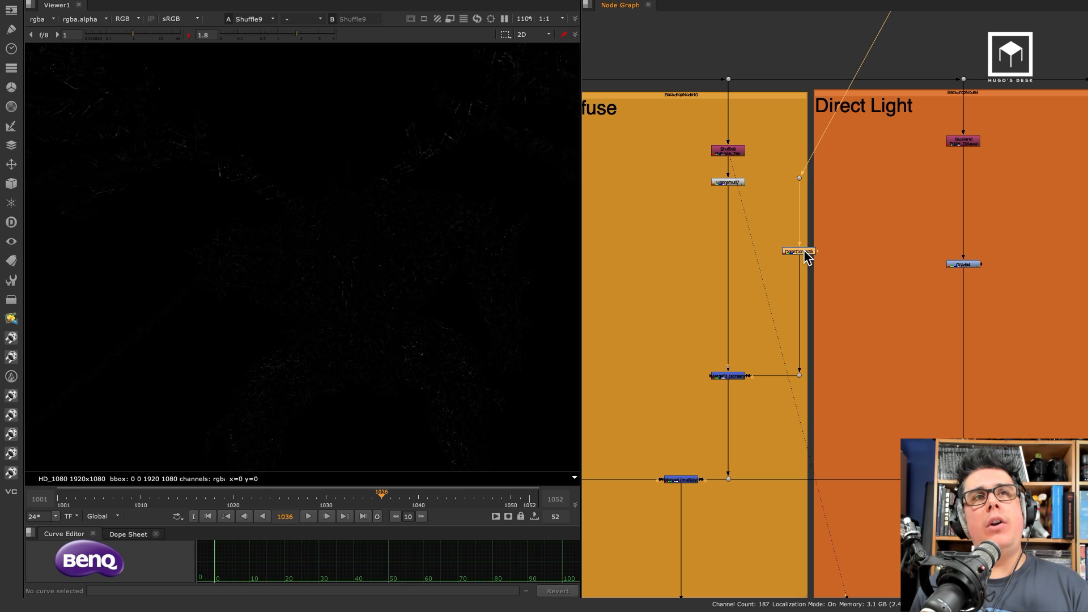
{"action": "key", "text": "1"}
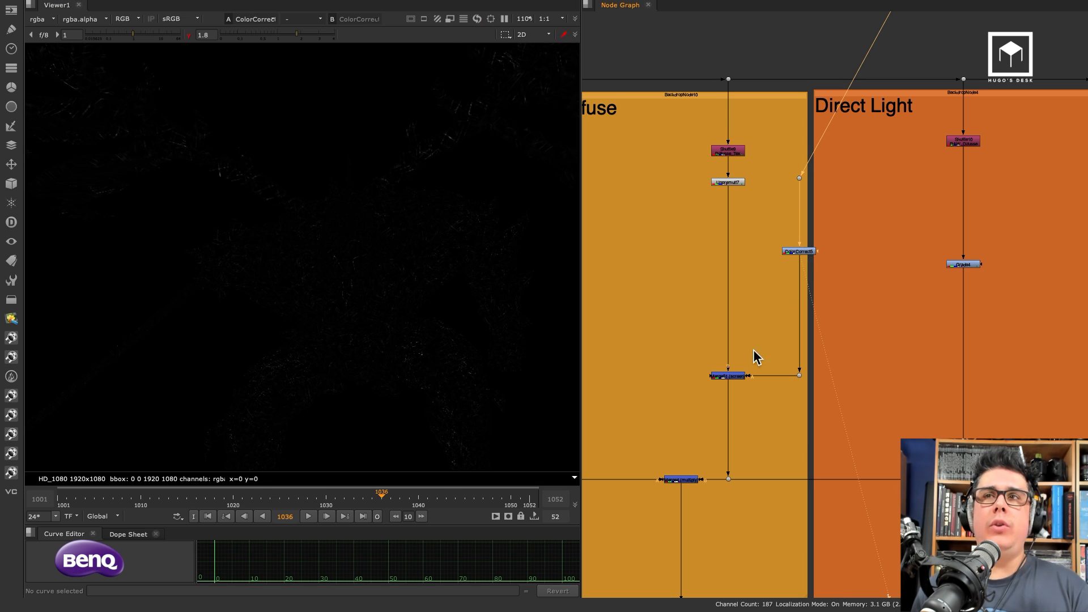
Step: View the Merge51 result close up on the helmet and chest, toggling the merge to compare the scratches
{"action": "left_click", "coordinate": [740, 376]}
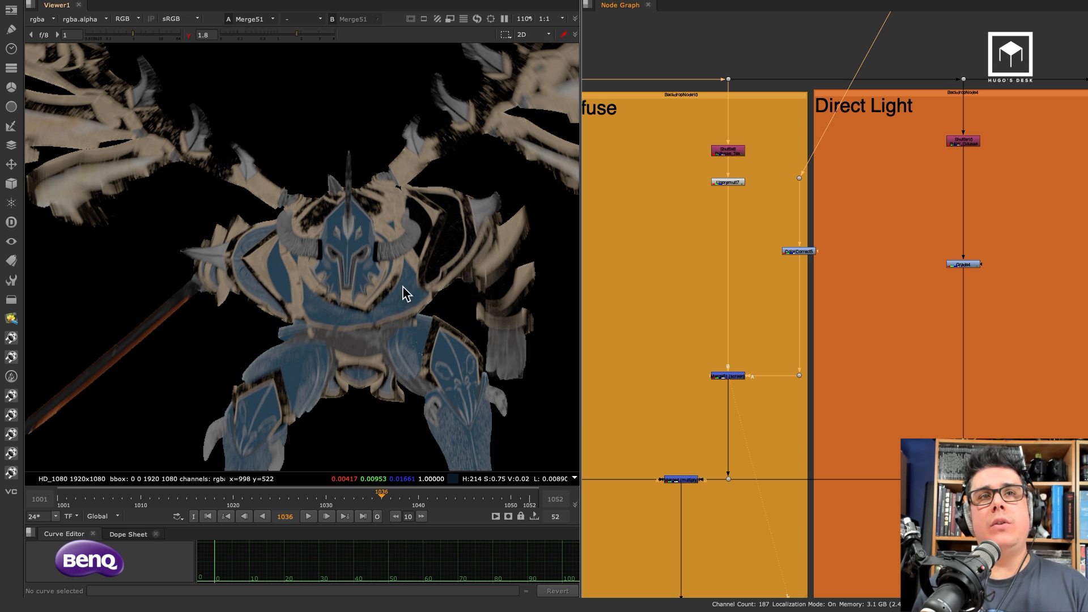
{"action": "scroll", "coordinate": [406, 294], "scroll_direction": "up", "scroll_amount": 2}
{"action": "scroll", "coordinate": [403, 292], "scroll_direction": "up", "scroll_amount": 2}
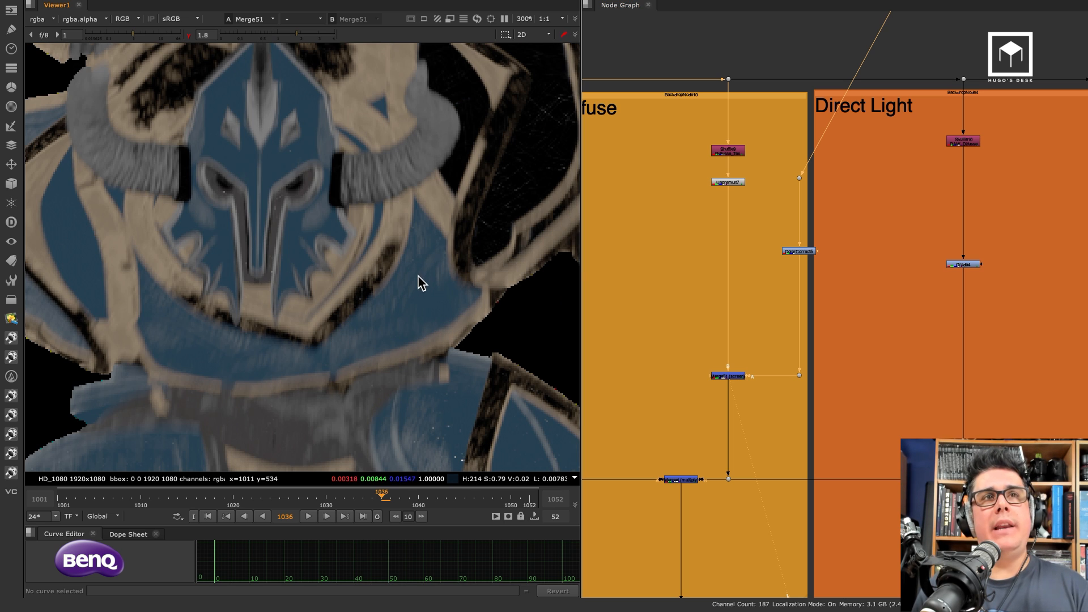
{"action": "left_click", "coordinate": [734, 376]}
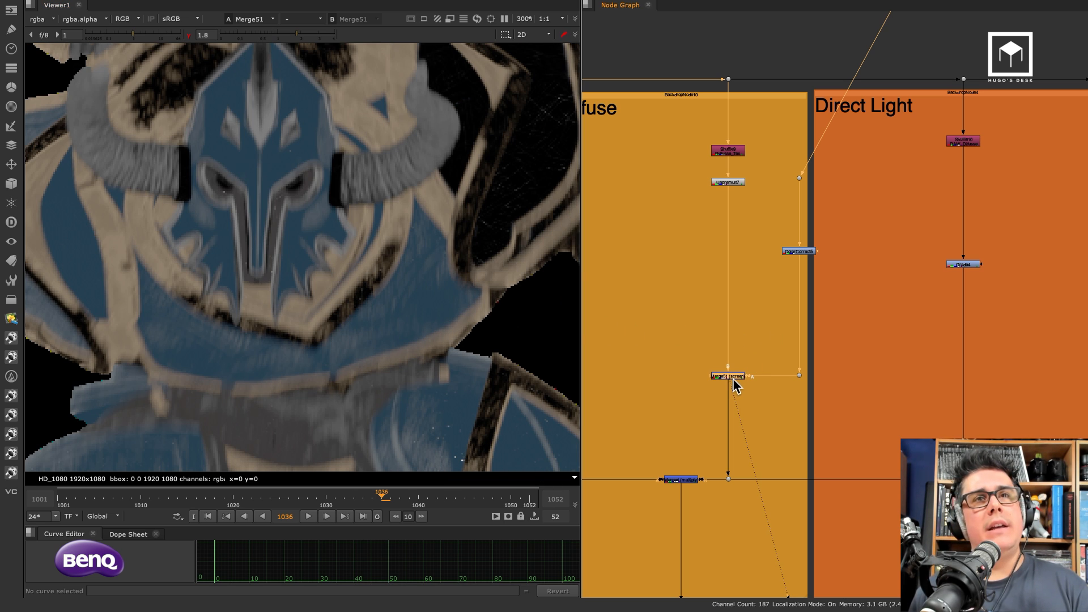
{"action": "key", "text": "d"}
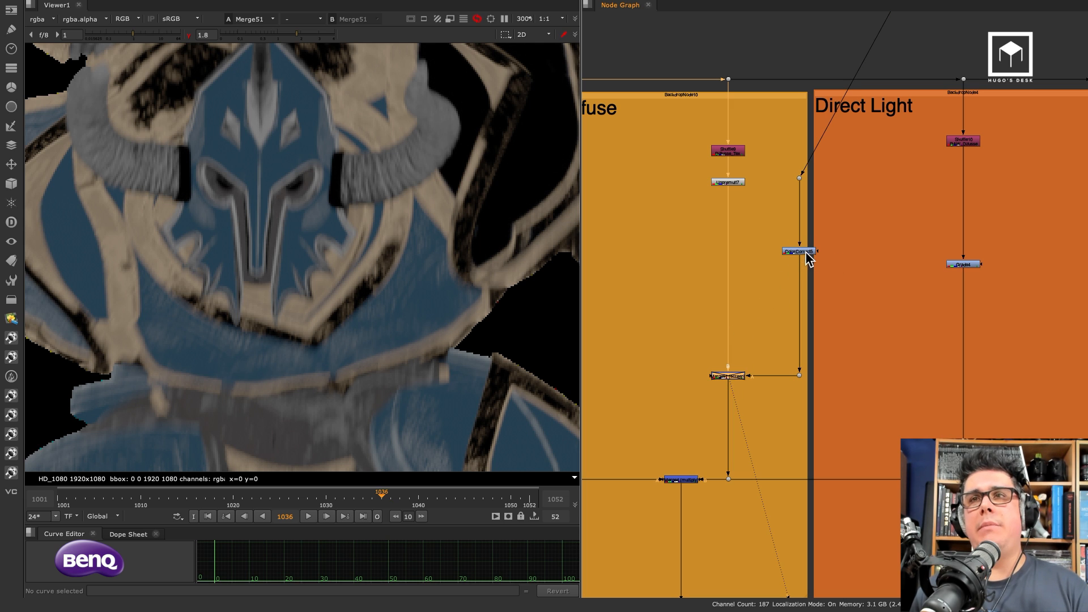
Step: Raise the master gamma of ColorCorrect5 to 0.47 to strengthen the scratches, then close its properties
{"action": "double_click", "coordinate": [805, 253]}
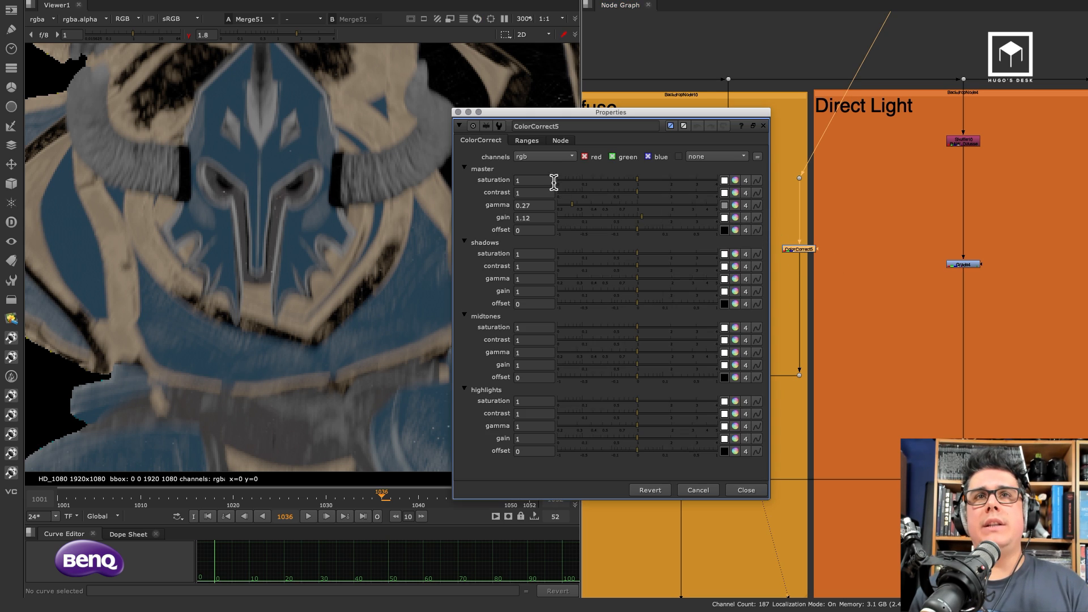
{"action": "left_click", "coordinate": [534, 205]}
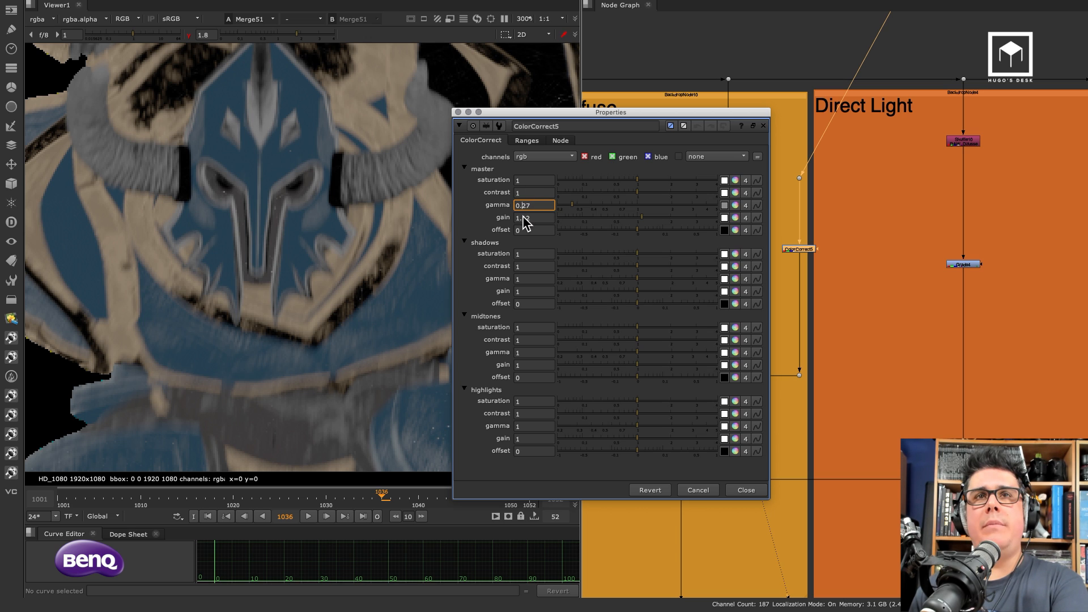
{"action": "key", "text": "Up"}
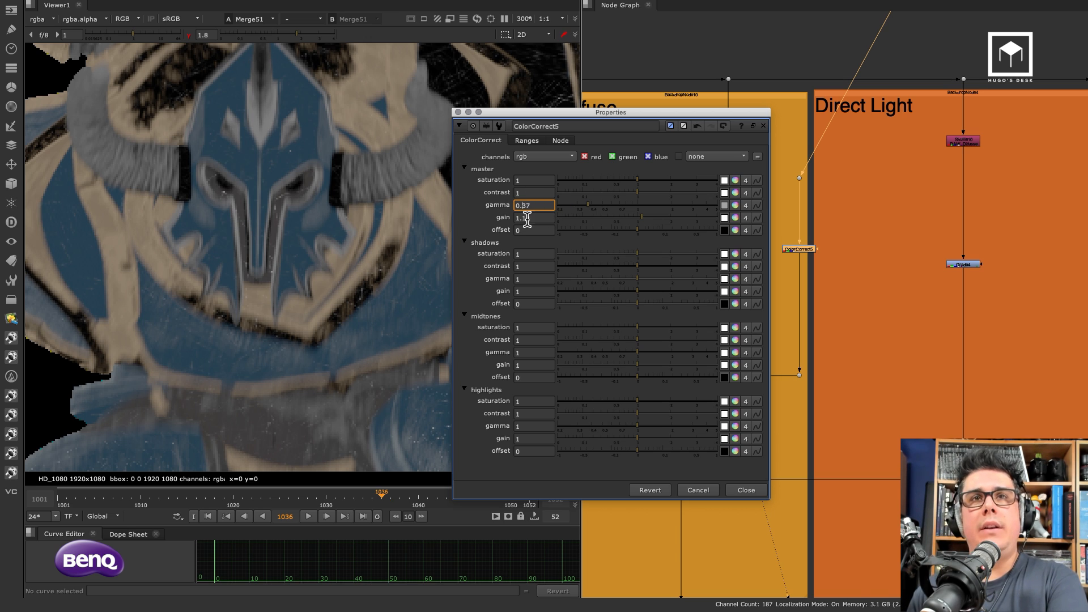
{"action": "key", "text": "Up"}
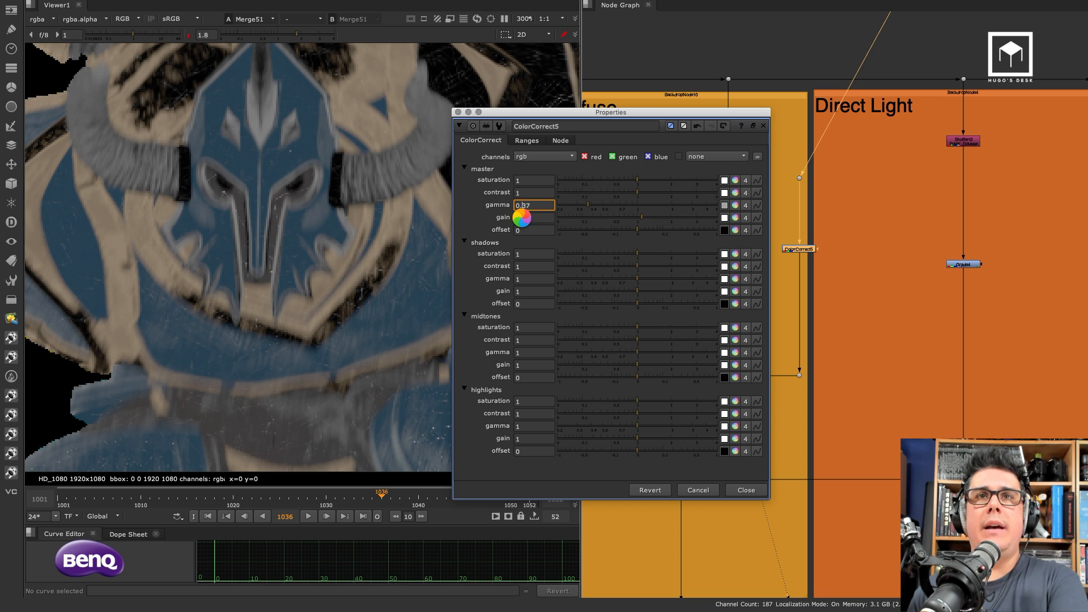
{"action": "key", "text": "Tab"}
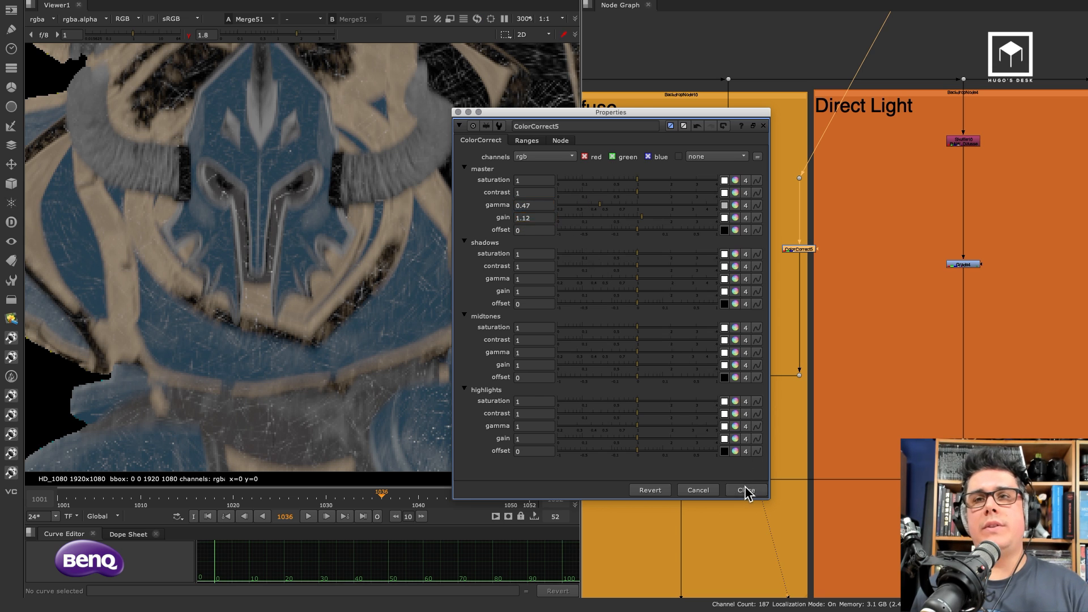
{"action": "left_click", "coordinate": [746, 490]}
Step: Examine the scratches across the whole character and the Merge51 screen node that adds them to the diffuse texture
{"action": "scroll", "coordinate": [418, 267], "scroll_direction": "down", "scroll_amount": 3}
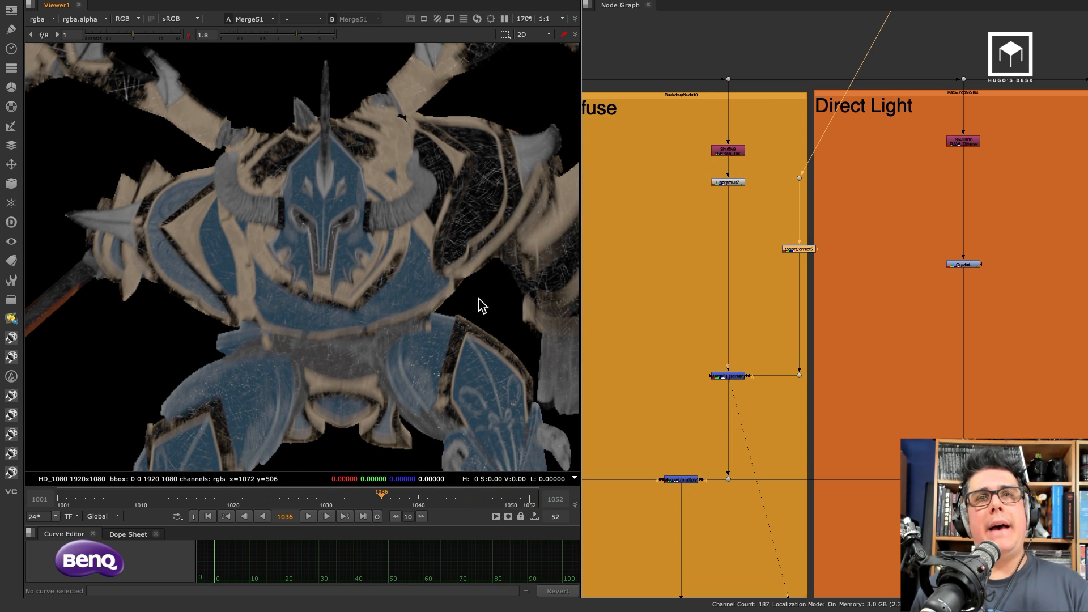
{"action": "left_click", "coordinate": [736, 377]}
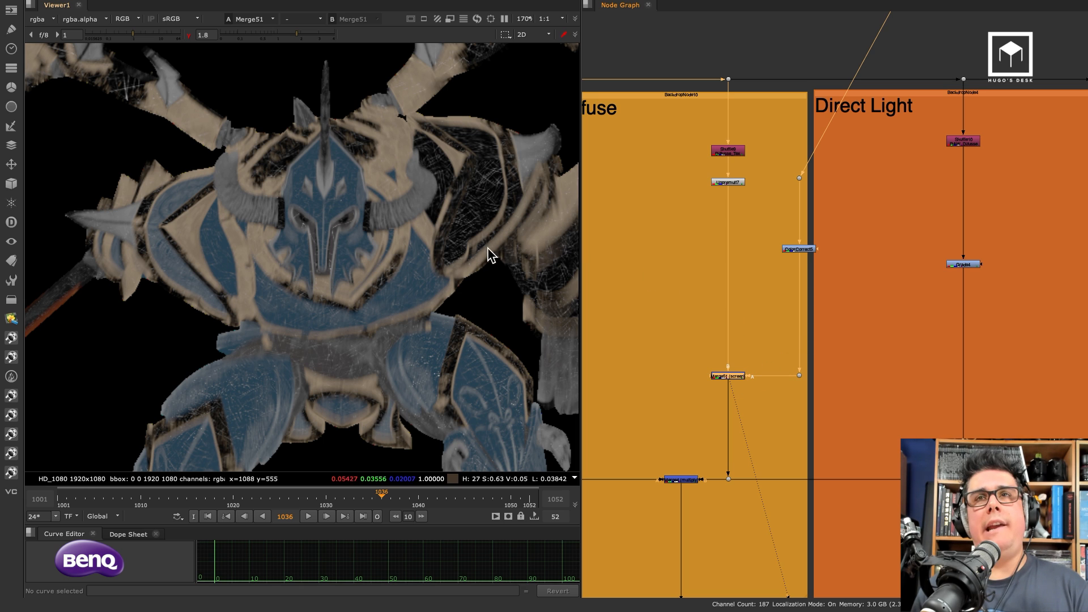
{"action": "scroll", "coordinate": [728, 252], "scroll_direction": "down", "scroll_amount": 2}
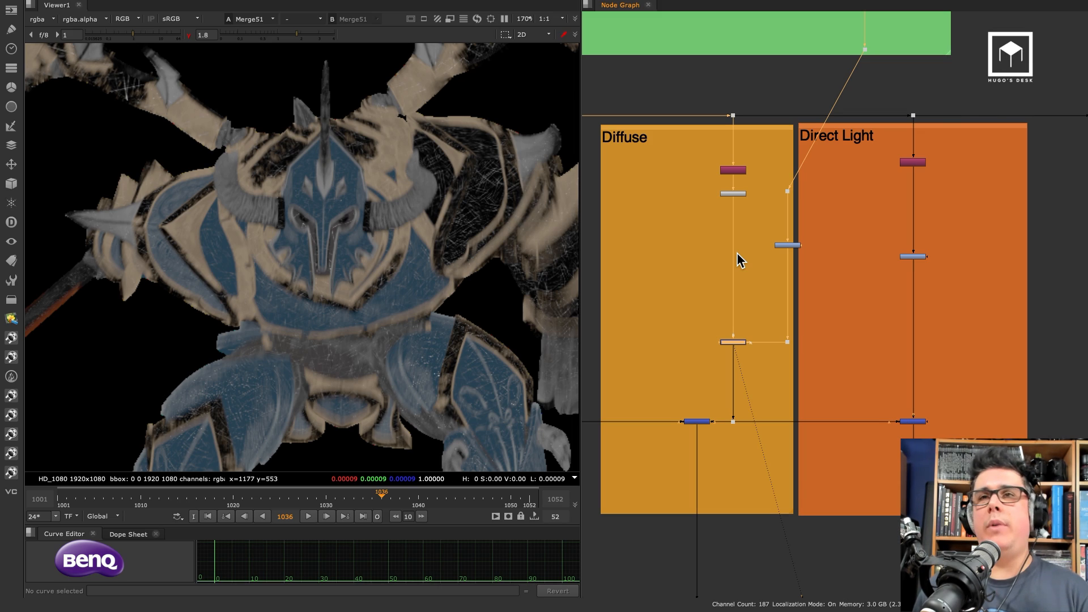
{"action": "scroll", "coordinate": [750, 347], "scroll_direction": "up", "scroll_amount": 2}
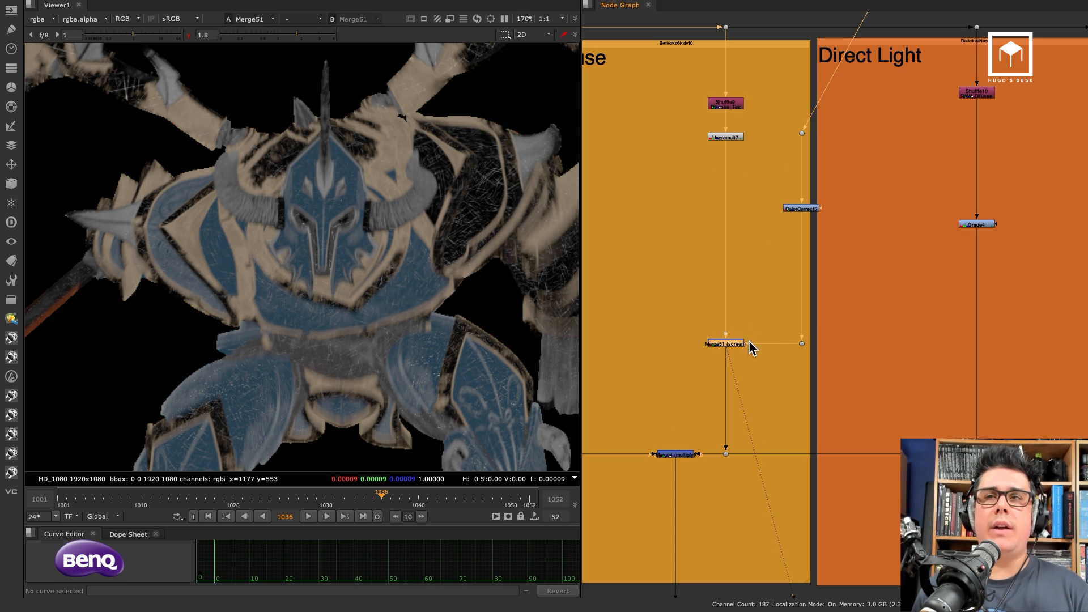
{"action": "scroll", "coordinate": [748, 337], "scroll_direction": "up", "scroll_amount": 2}
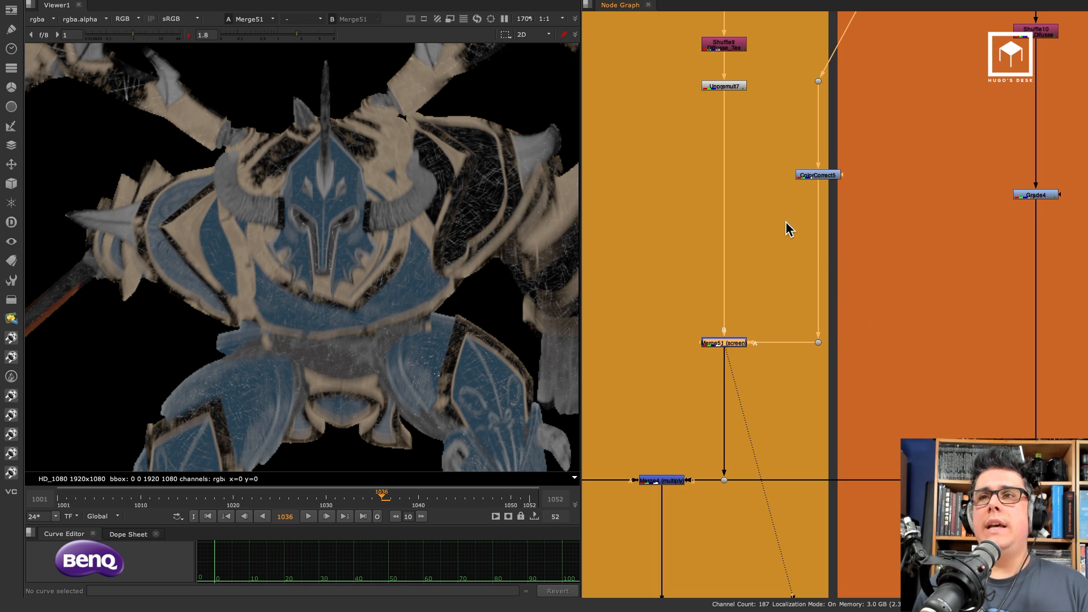
Step: View the Merge3 multiply node in the Direct Light group and inspect the scratches on the helmet up close
{"action": "middle_click_drag", "start_coordinate": [888, 320], "coordinate": [779, 216]}
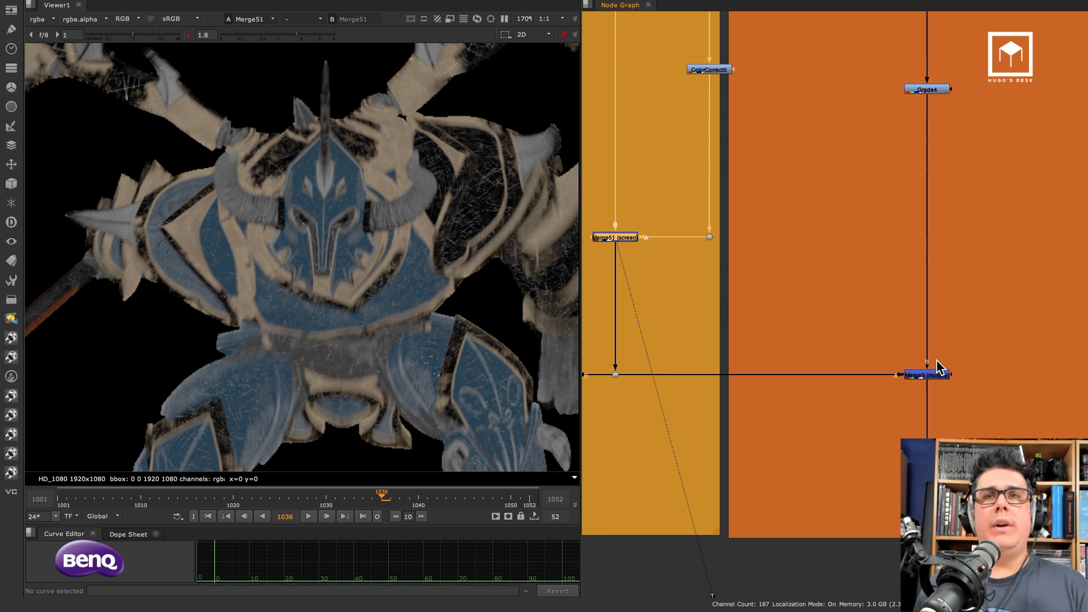
{"action": "left_click", "coordinate": [939, 374]}
{"action": "key", "text": "1"}
{"action": "left_click", "coordinate": [827, 273]}
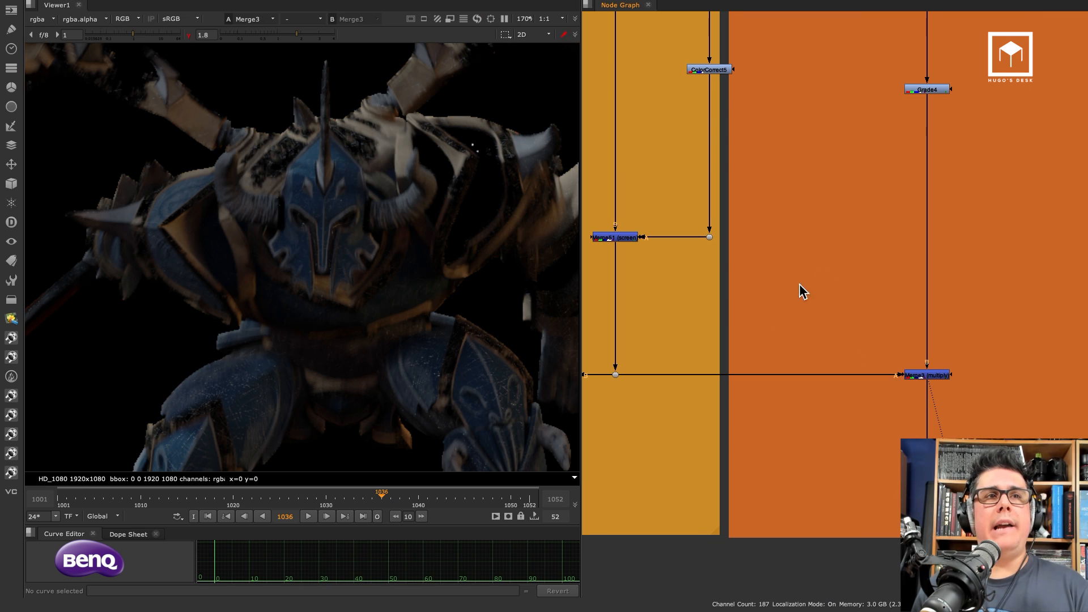
{"action": "scroll", "coordinate": [347, 198], "scroll_direction": "up", "scroll_amount": 2}
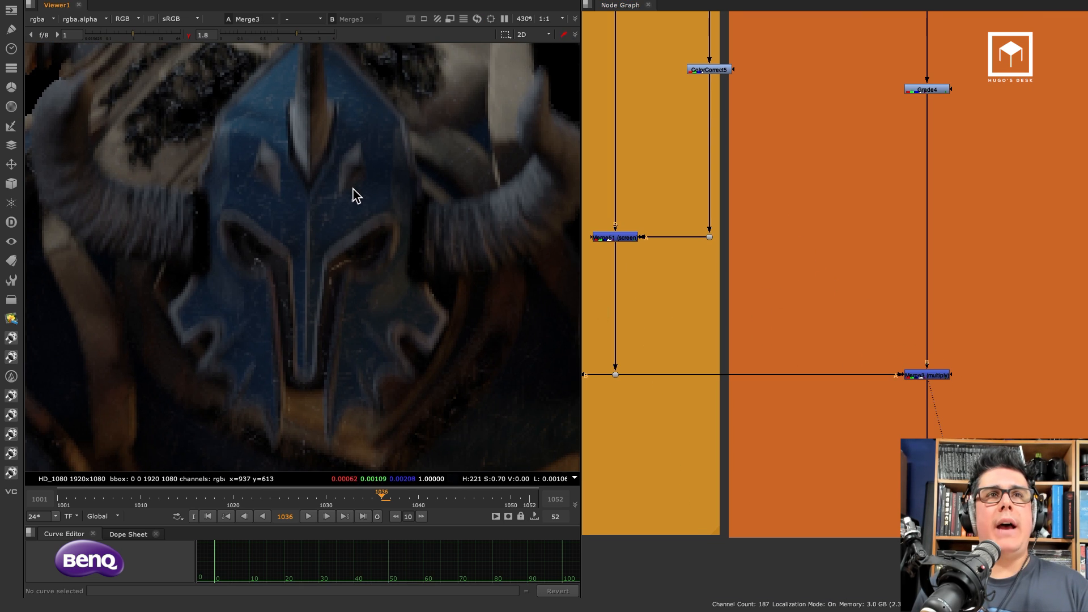
{"action": "scroll", "coordinate": [355, 196], "scroll_direction": "up", "scroll_amount": 2}
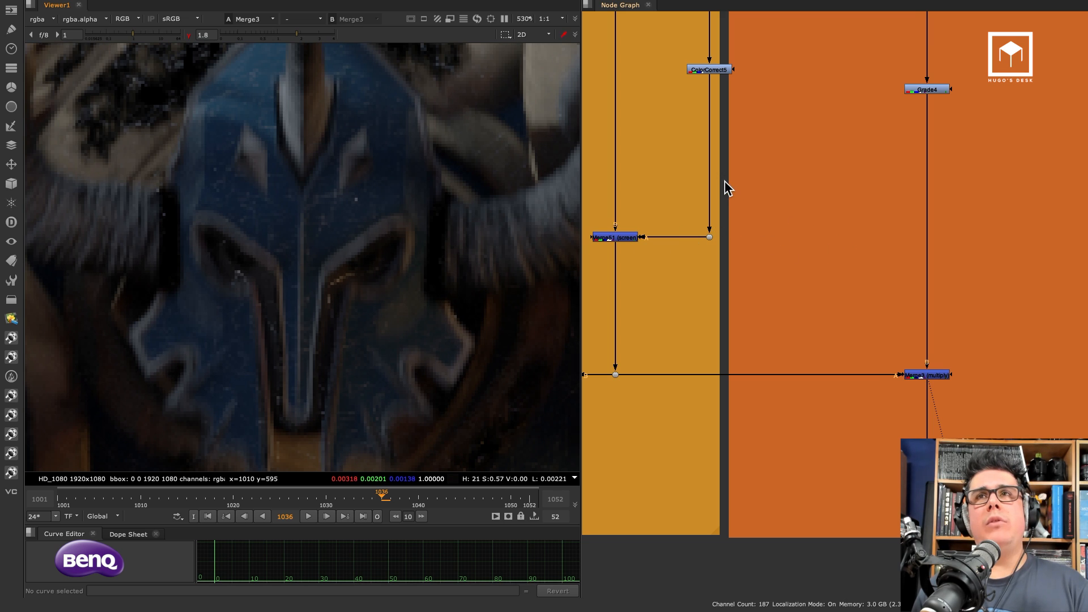
Step: Disable and re-enable the Merge51 screen node to compare the lit helmet with and without scratches
{"action": "middle_click_drag", "start_coordinate": [591, 163], "coordinate": [717, 193]}
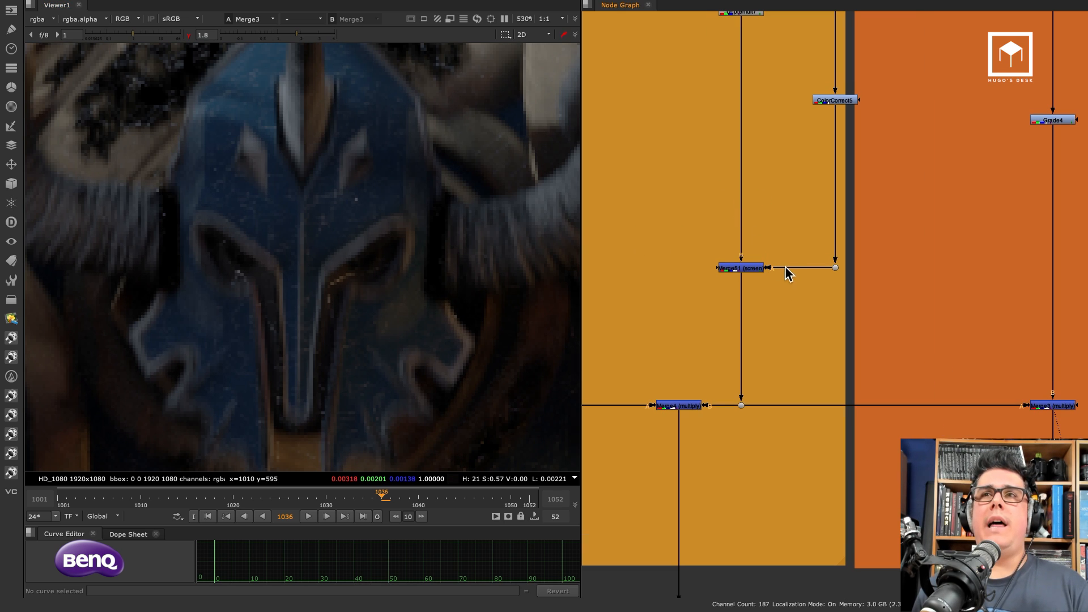
{"action": "middle_click_drag", "start_coordinate": [785, 201], "coordinate": [786, 263]}
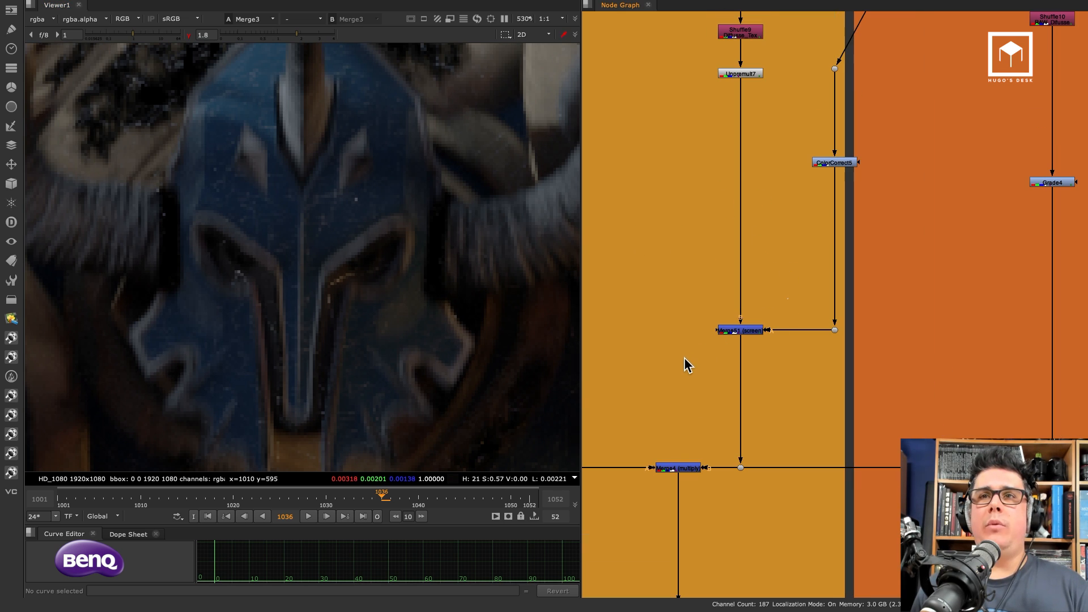
{"action": "left_click_drag", "start_coordinate": [686, 359], "coordinate": [789, 298]}
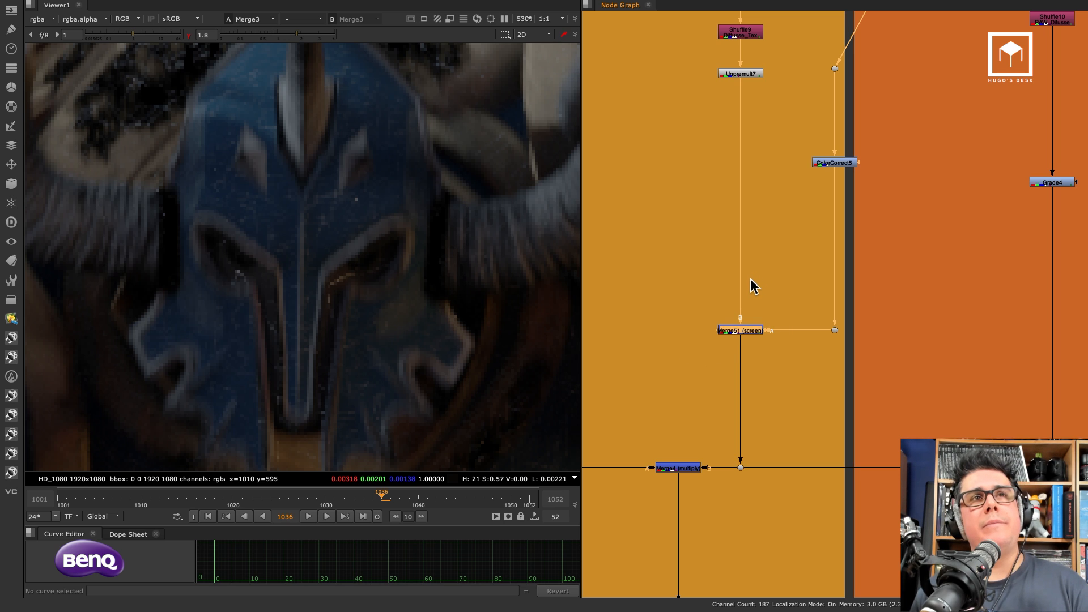
{"action": "key", "text": "d"}
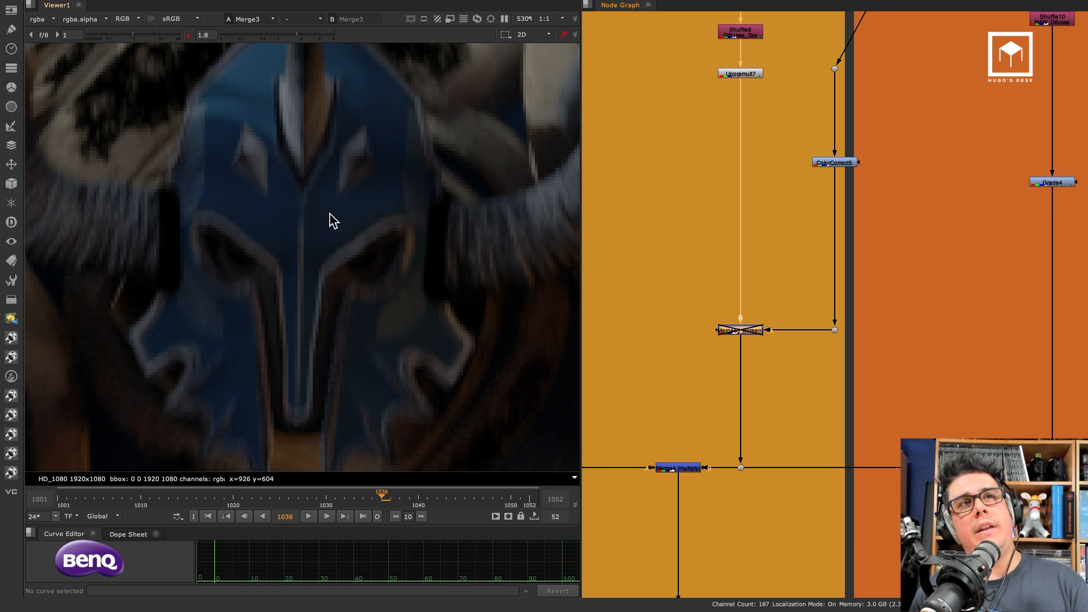
{"action": "key", "text": "d"}
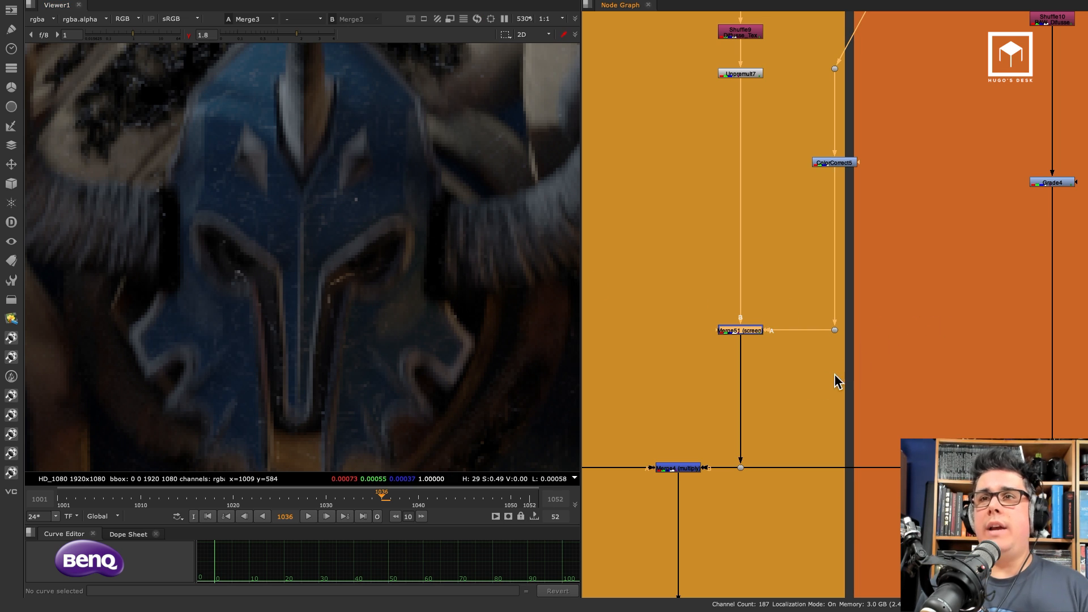
Step: Go down the graph to the dailies group and view the final comp render Read31 in the maximised viewer
{"action": "scroll", "coordinate": [840, 377], "scroll_direction": "down", "scroll_amount": 10}
{"action": "middle_click_drag", "start_coordinate": [846, 417], "coordinate": [734, 161]}
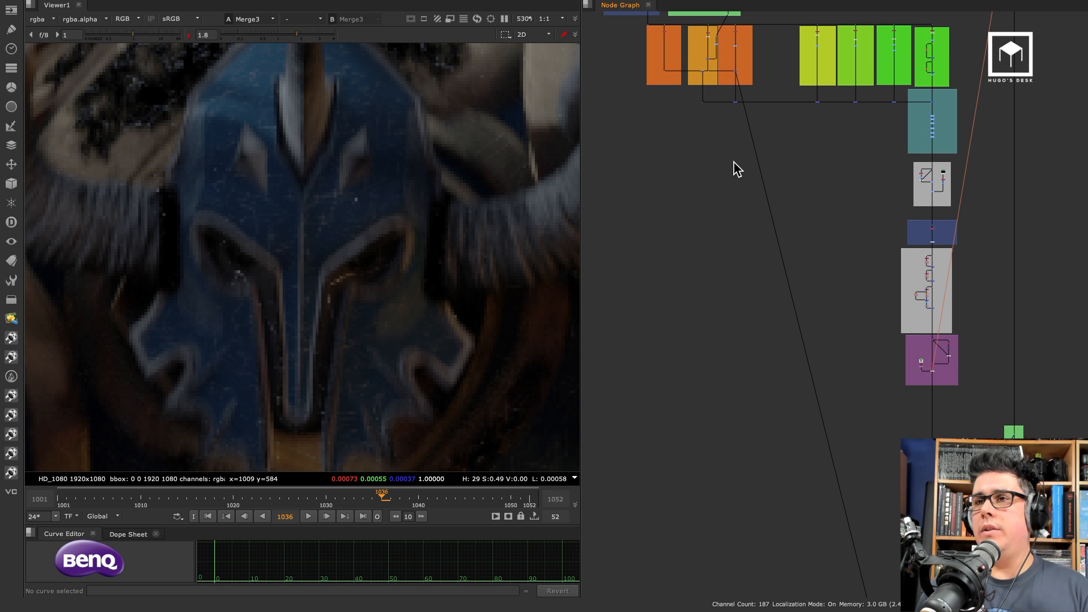
{"action": "middle_click_drag", "start_coordinate": [958, 483], "coordinate": [809, 202]}
{"action": "middle_click_drag", "start_coordinate": [912, 566], "coordinate": [821, 271]}
{"action": "mouse_move", "coordinate": [786, 565]}
{"action": "middle_mouse_down"}
{"action": "mouse_move", "coordinate": [761, 296]}
{"action": "mouse_move", "coordinate": [808, 285]}
{"action": "mouse_move", "coordinate": [796, 302]}
{"action": "middle_mouse_up"}
{"action": "scroll", "coordinate": [761, 287], "scroll_direction": "up", "scroll_amount": 2}
{"action": "key", "text": "2"}
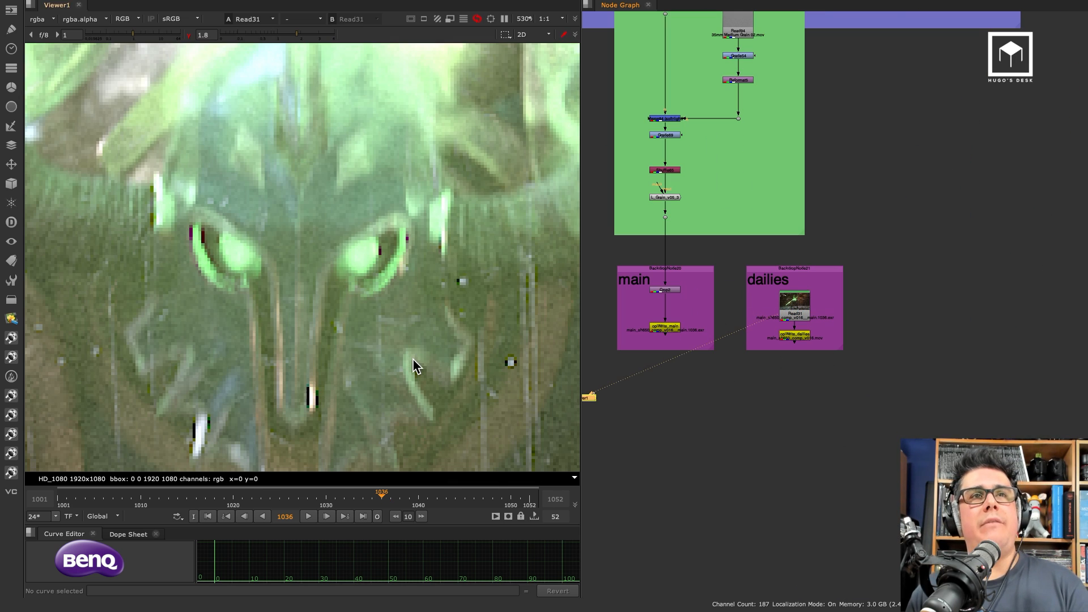
{"action": "key", "text": "space"}
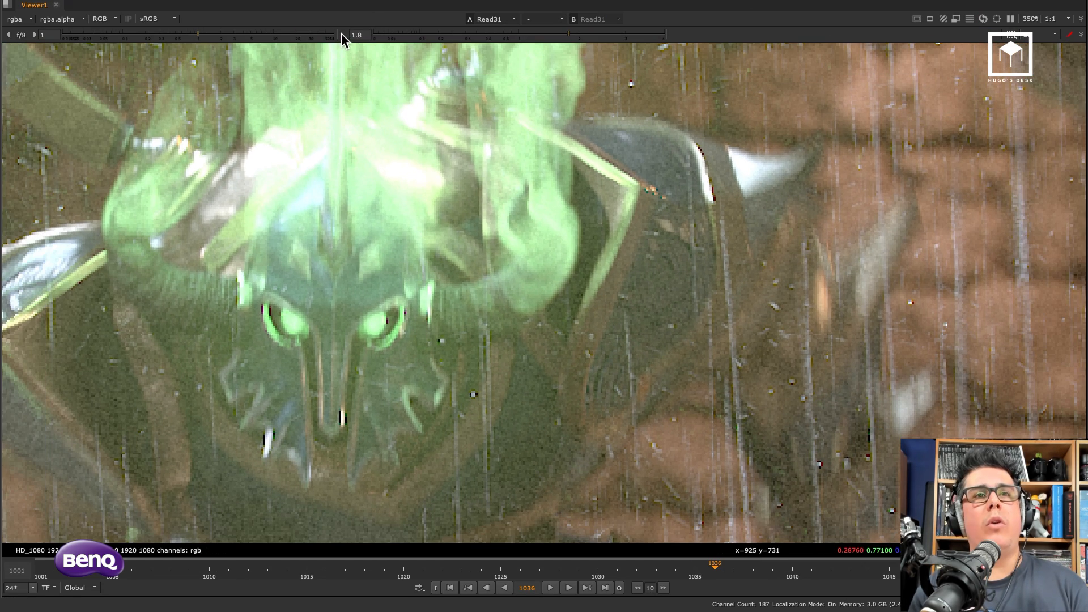
Step: Reset the viewer gamma to 1 and examine the final comp render Read31 at frame 1001
{"action": "left_click", "coordinate": [342, 35]}
{"action": "left_click", "coordinate": [449, 587]}
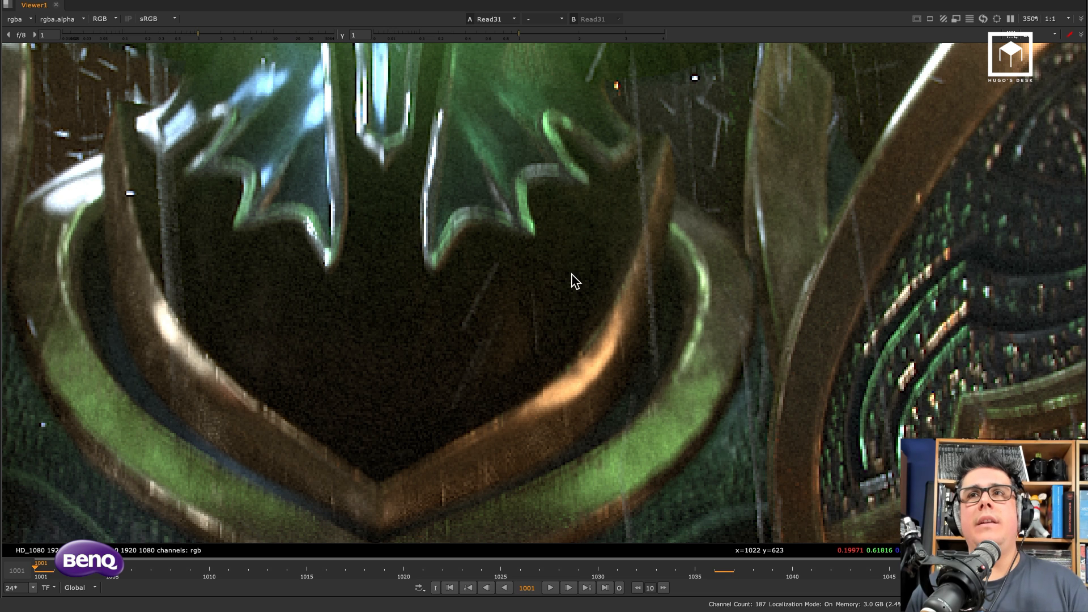
{"action": "scroll", "coordinate": [589, 289], "scroll_direction": "down", "scroll_amount": 3}
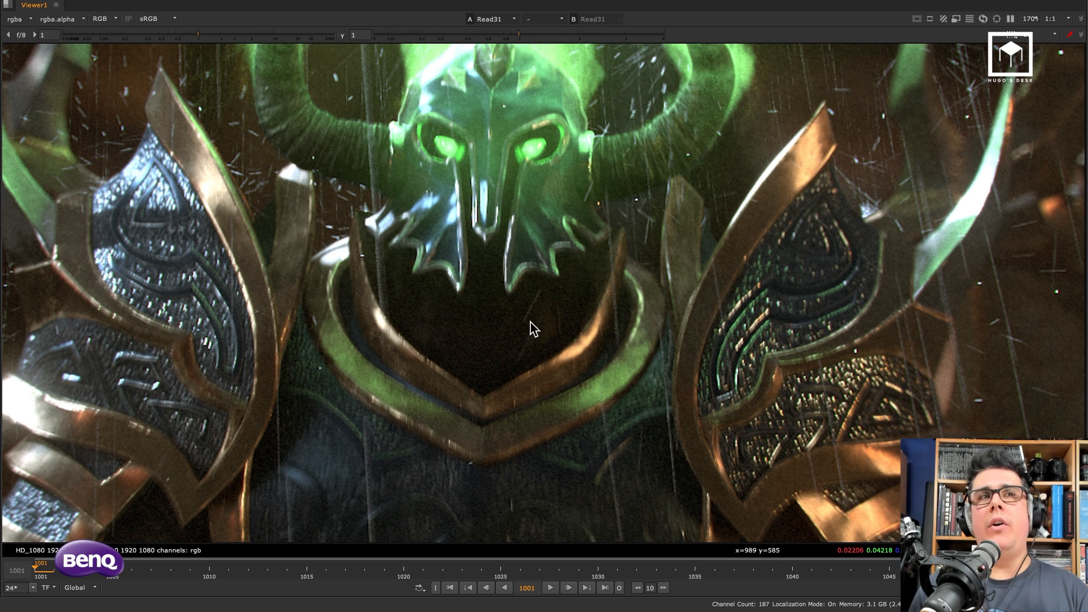
{"action": "key", "text": "space"}
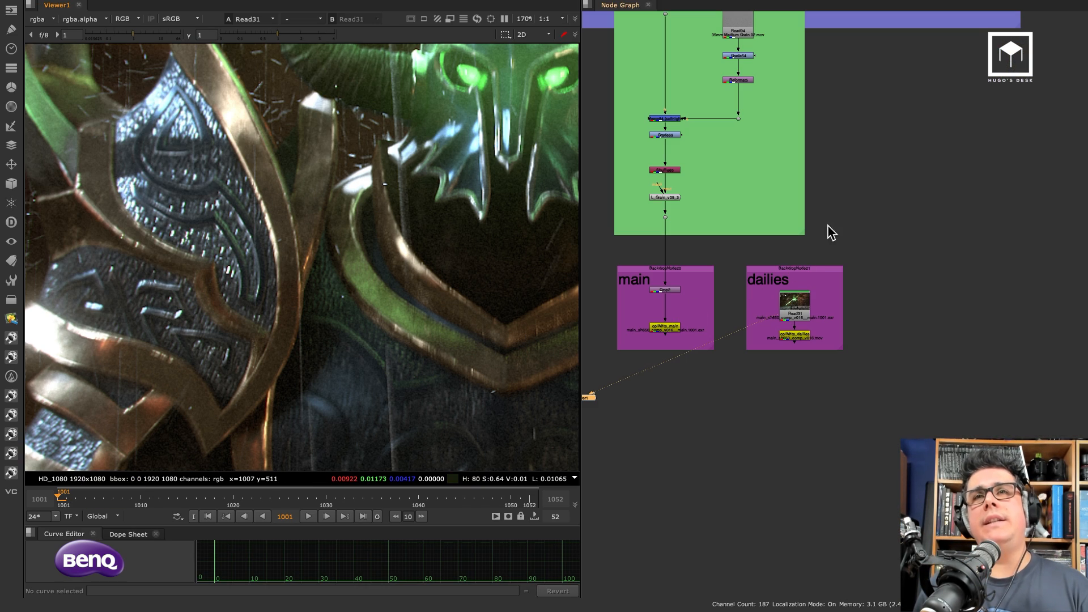
{"action": "scroll", "coordinate": [765, 272], "scroll_direction": "down", "scroll_amount": 5}
{"action": "key", "text": "super+Tab"}
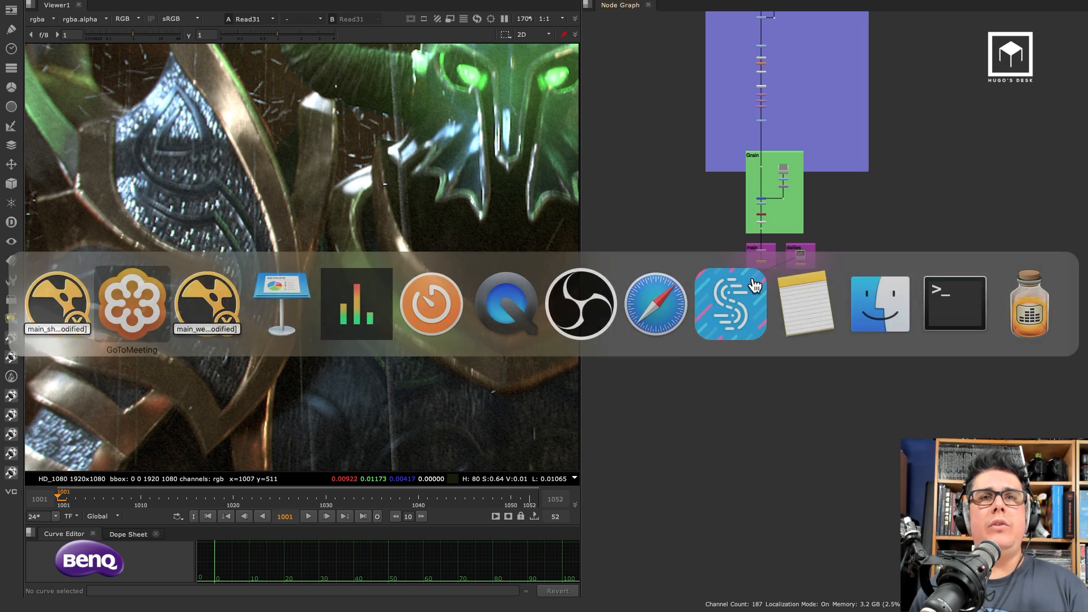
{"action": "key", "text": "super+Tab"}
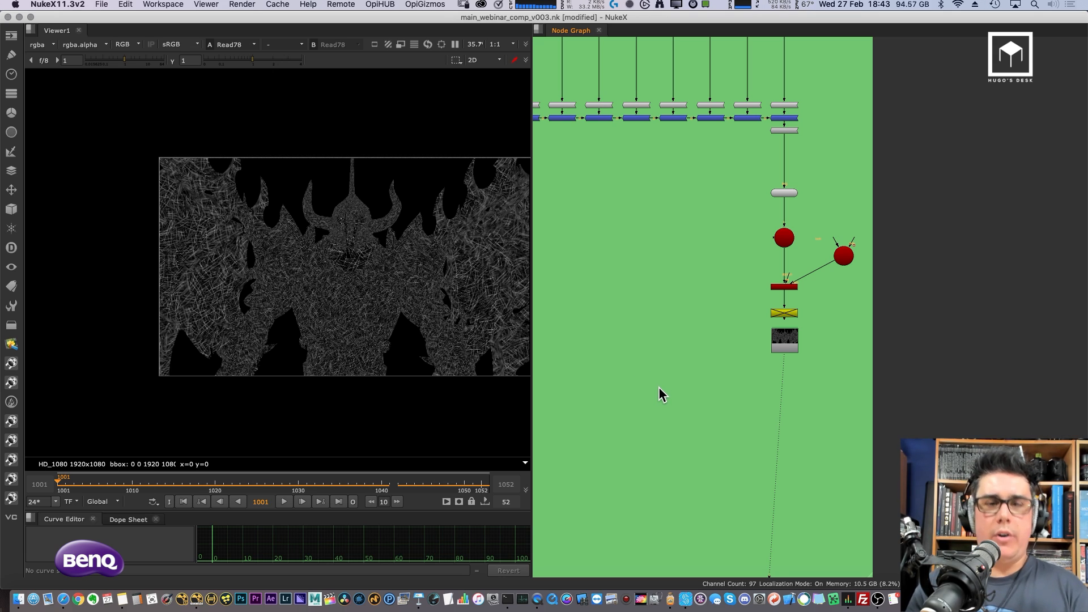
{"action": "key", "text": "super+Tab"}
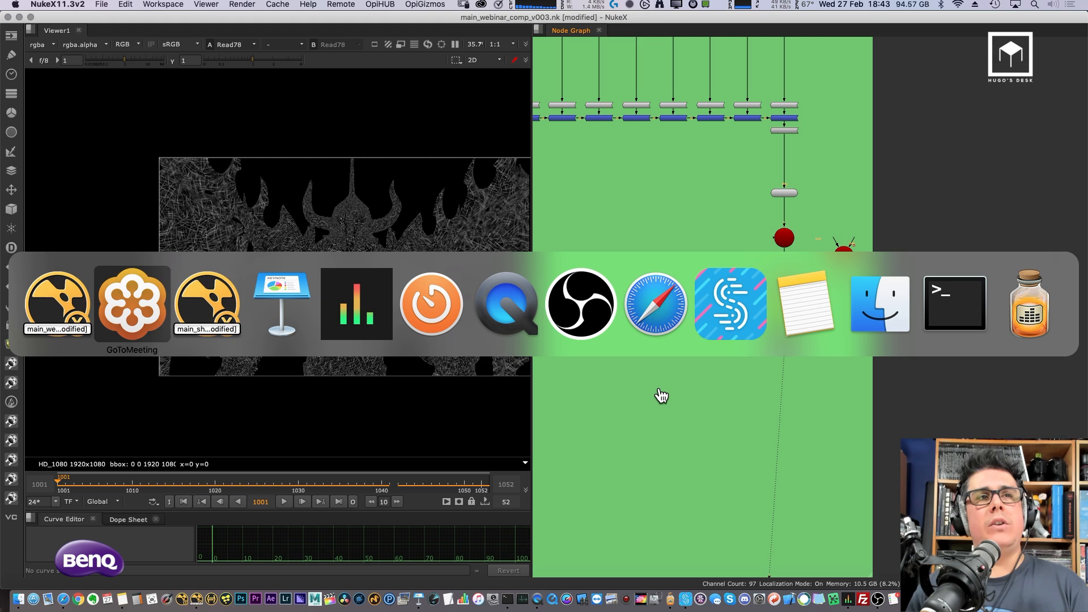
{"action": "key", "text": "super+Tab"}
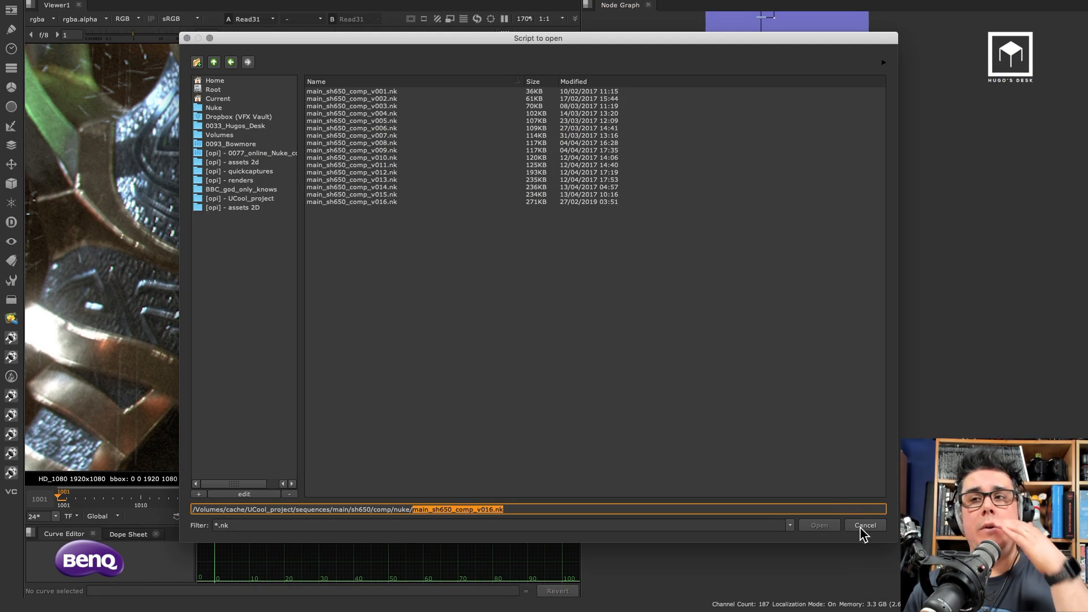
{"action": "left_click", "coordinate": [862, 523]}
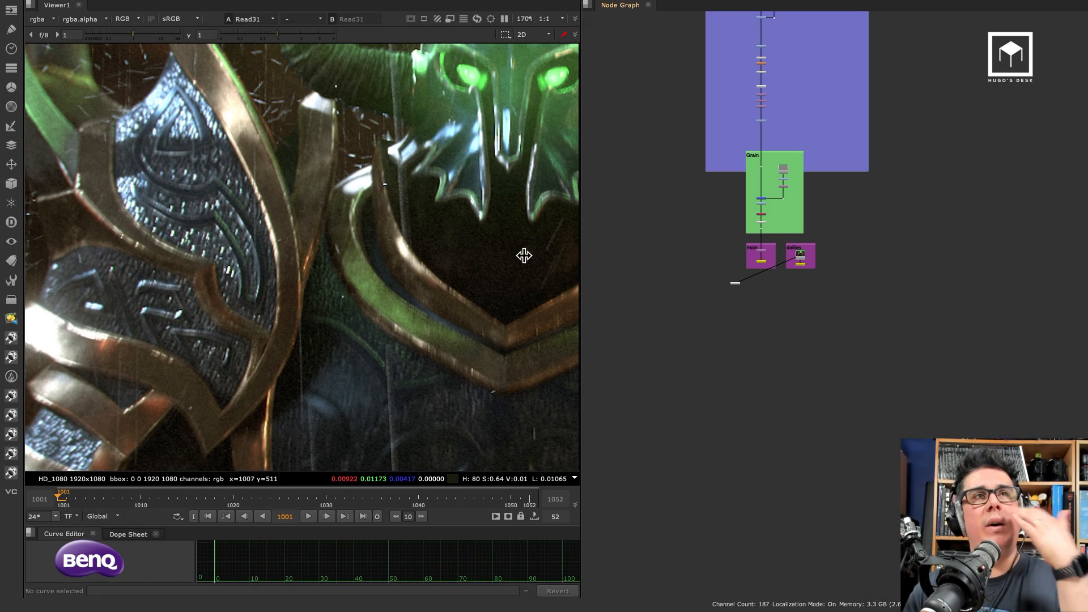
Step: Open version v019 of the sh590 comp from UCool_project with opi - Open Scene, without saving the sh650 script
{"action": "mouse_move", "coordinate": [301, 9]}
{"action": "left_click", "coordinate": [376, 5]}
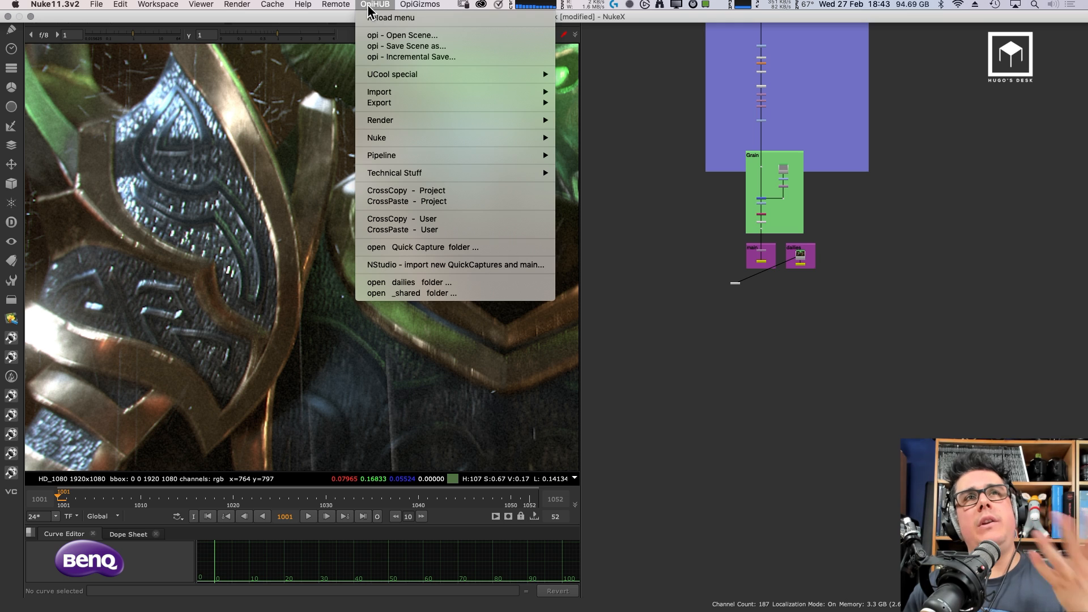
{"action": "left_click", "coordinate": [367, 5]}
{"action": "left_click", "coordinate": [366, 5]}
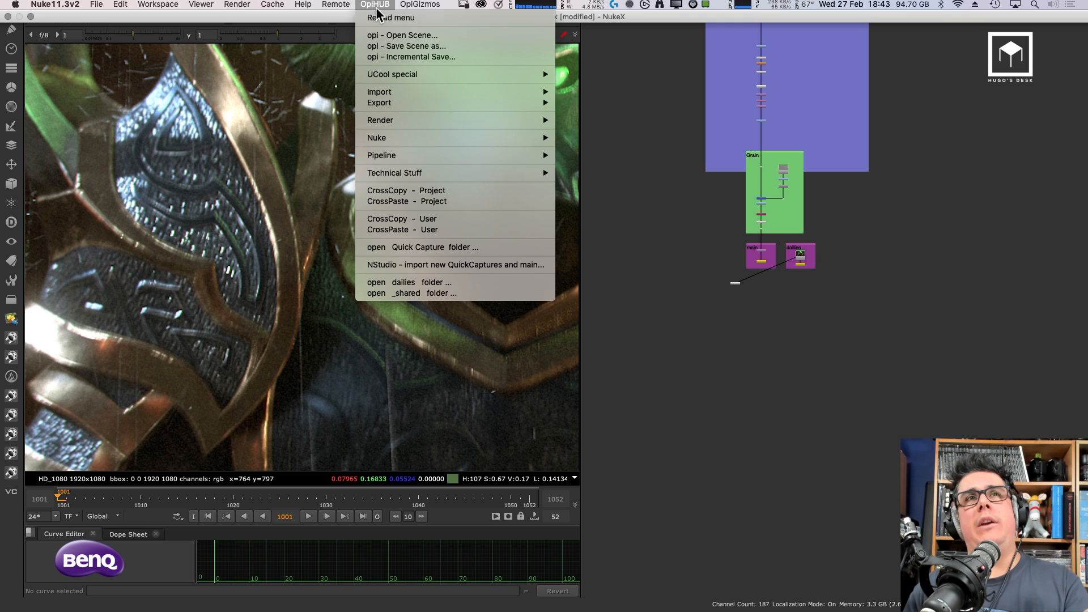
{"action": "left_click", "coordinate": [433, 36]}
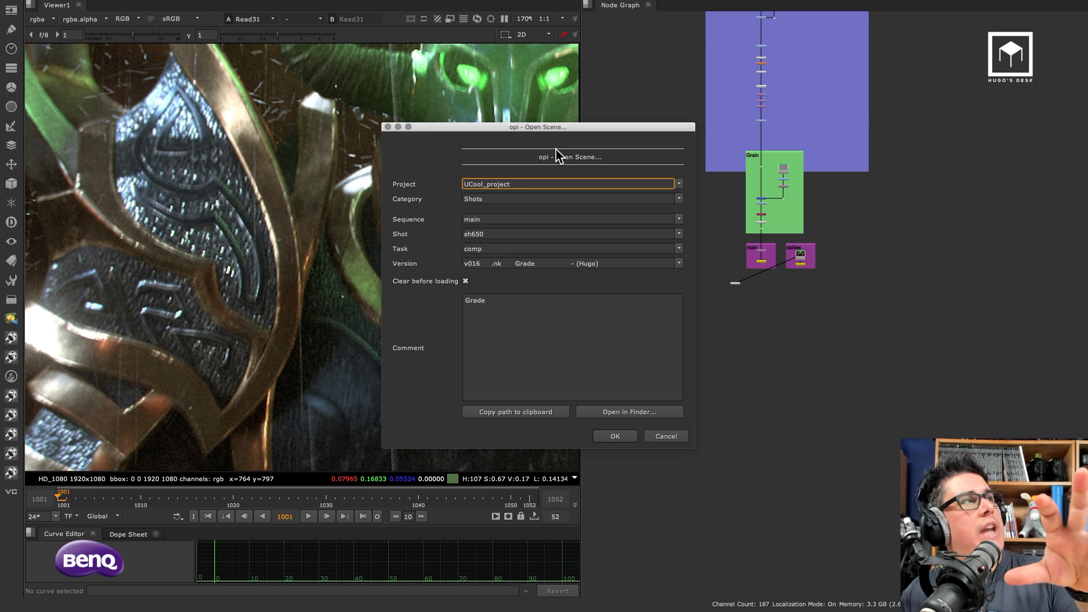
{"action": "left_click", "coordinate": [679, 235]}
{"action": "left_click", "coordinate": [652, 227]}
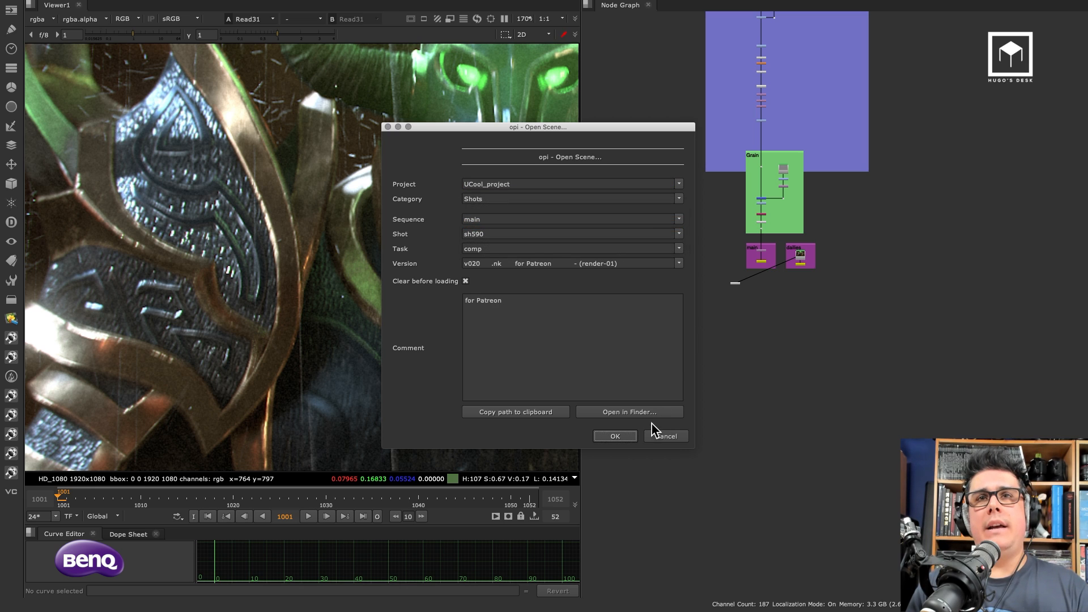
{"action": "left_click", "coordinate": [679, 264]}
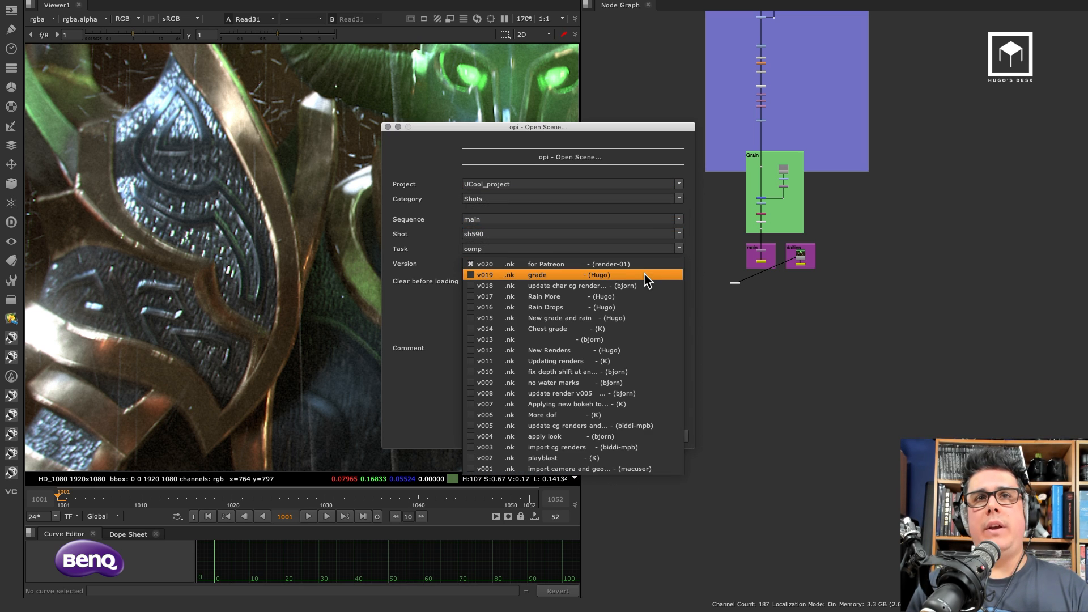
{"action": "left_click", "coordinate": [643, 274]}
{"action": "left_click", "coordinate": [623, 436]}
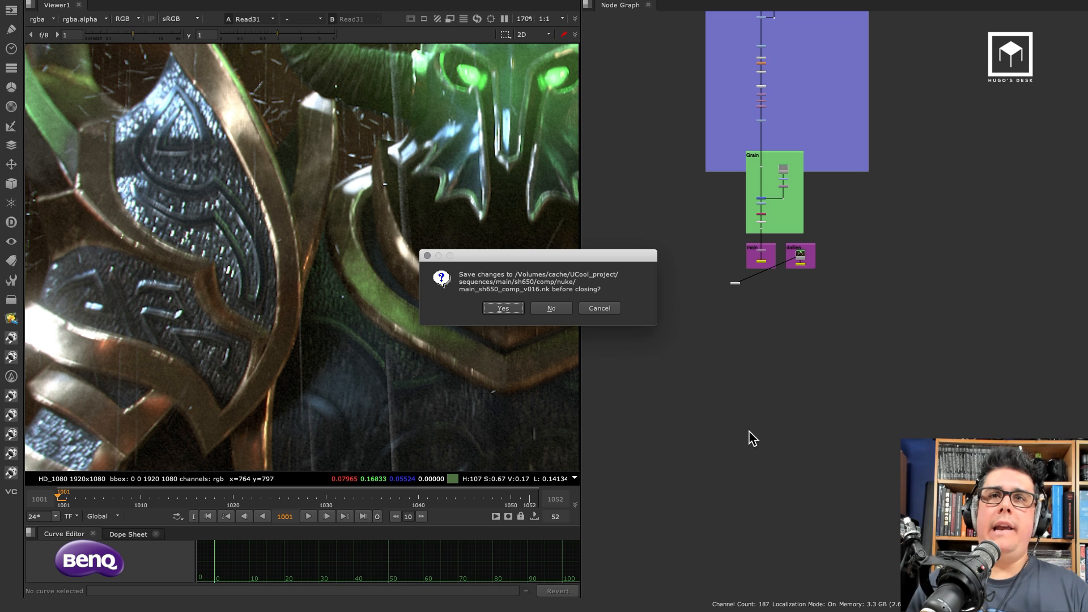
{"action": "left_click", "coordinate": [549, 310]}
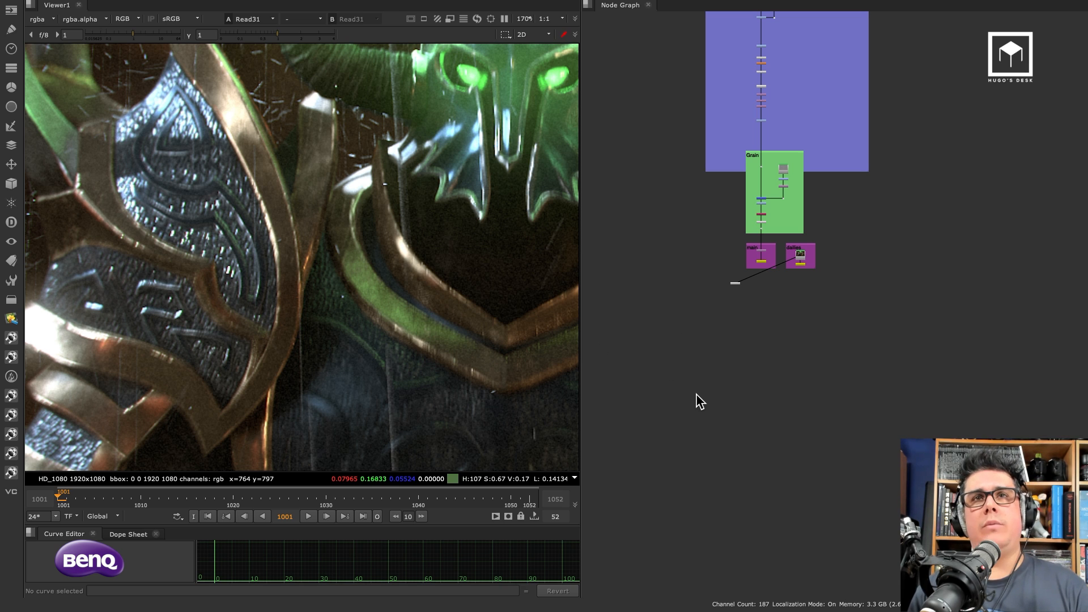
Step: Switch to the main_webinar_comp_v003 script and examine the Spec Glow group below the UVs and Poor man's DOF backdrops
{"action": "key", "text": "super+Tab"}
{"action": "key", "text": "super+Tab"}
{"action": "key", "text": "super+shift+Tab"}
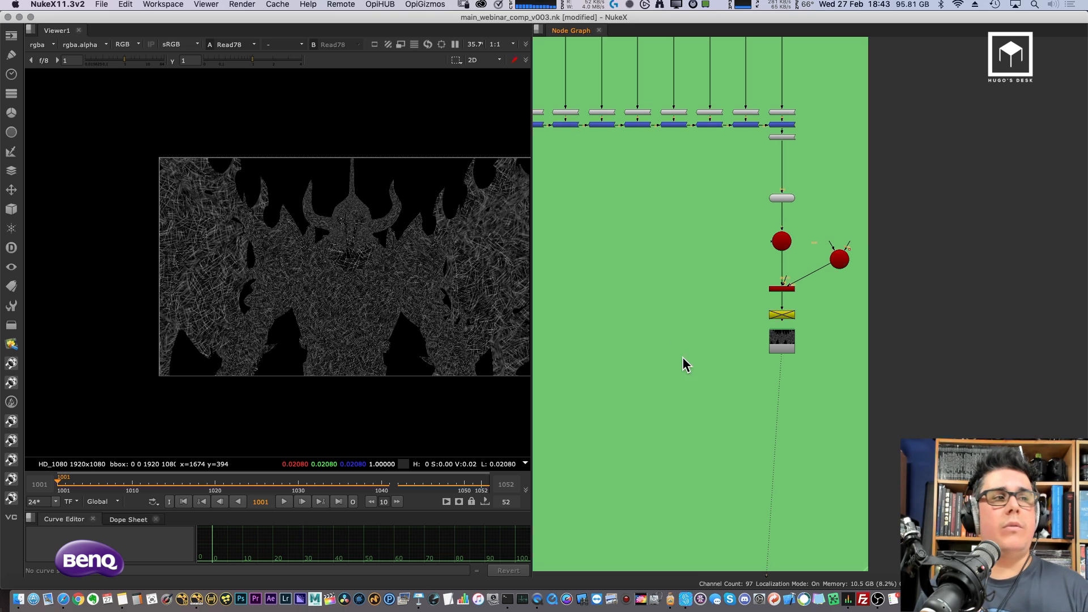
{"action": "scroll", "coordinate": [660, 374], "scroll_direction": "down", "scroll_amount": 5}
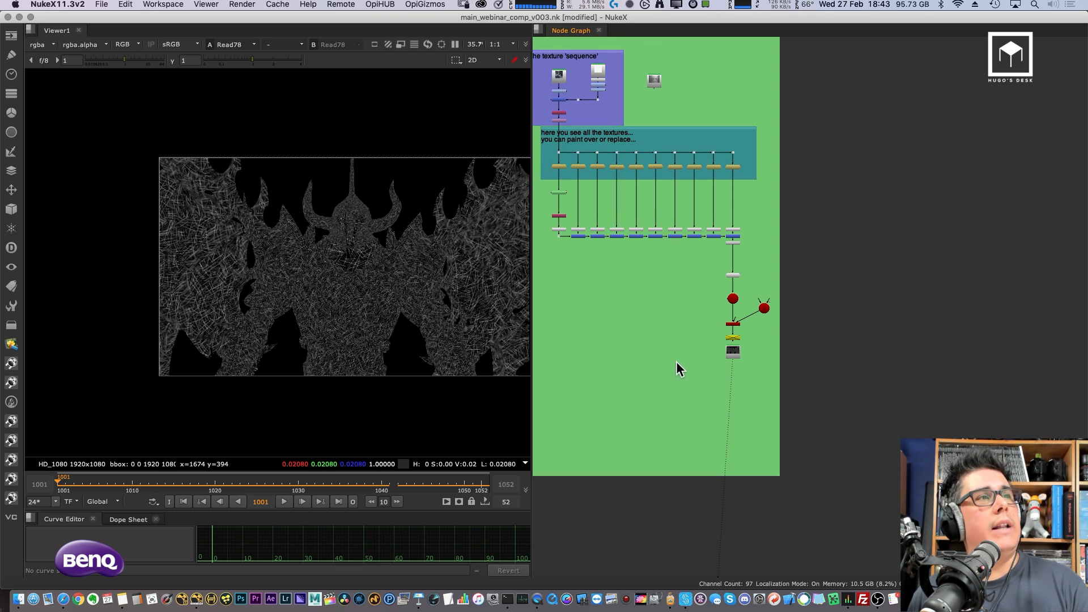
{"action": "middle_click_drag", "start_coordinate": [721, 425], "coordinate": [736, 293]}
{"action": "scroll", "coordinate": [735, 293], "scroll_direction": "down", "scroll_amount": 3}
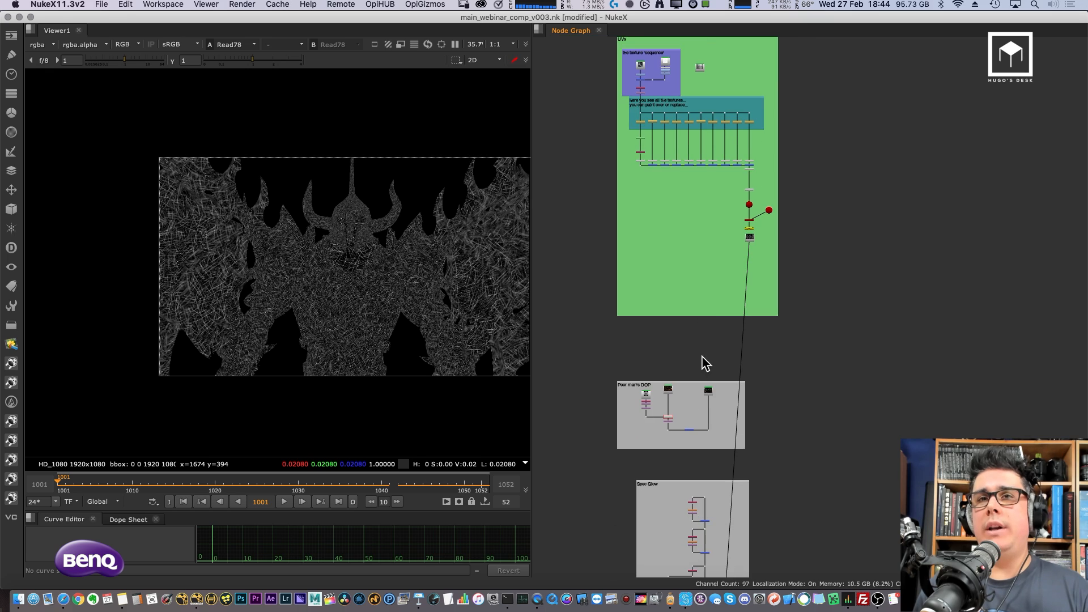
{"action": "middle_click_drag", "start_coordinate": [704, 363], "coordinate": [695, 313]}
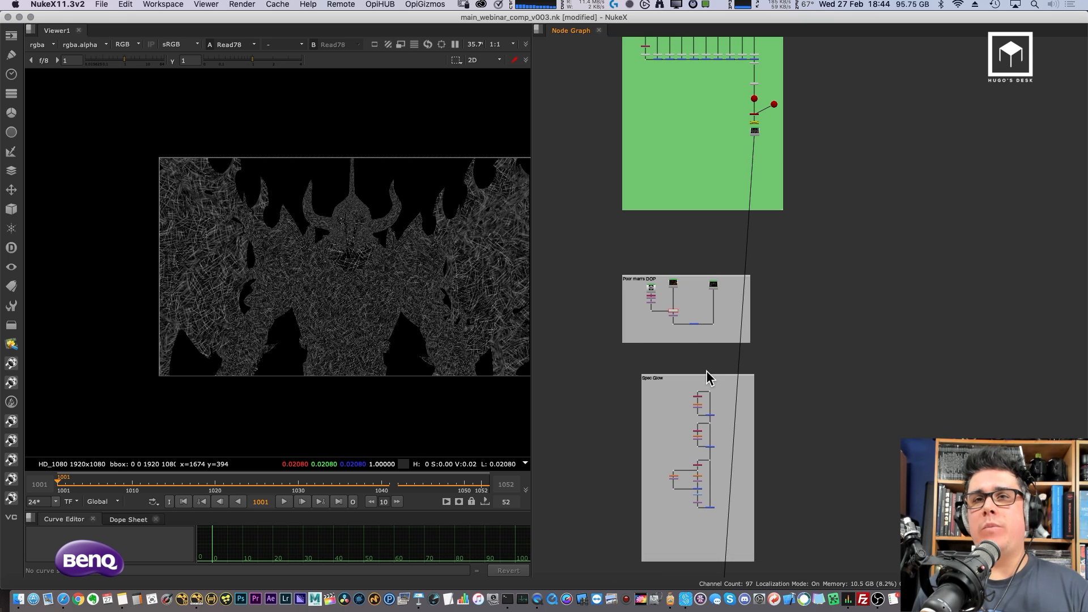
{"action": "scroll", "coordinate": [688, 429], "scroll_direction": "up", "scroll_amount": 6}
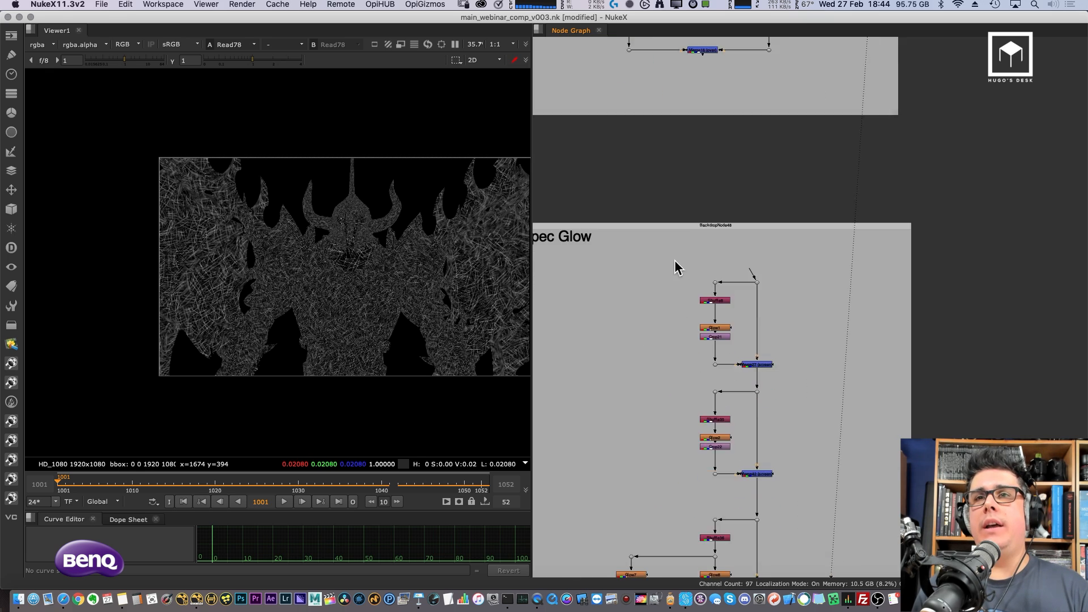
{"action": "middle_click_drag", "start_coordinate": [674, 259], "coordinate": [777, 251]}
{"action": "scroll", "coordinate": [665, 235], "scroll_direction": "up", "scroll_amount": 2}
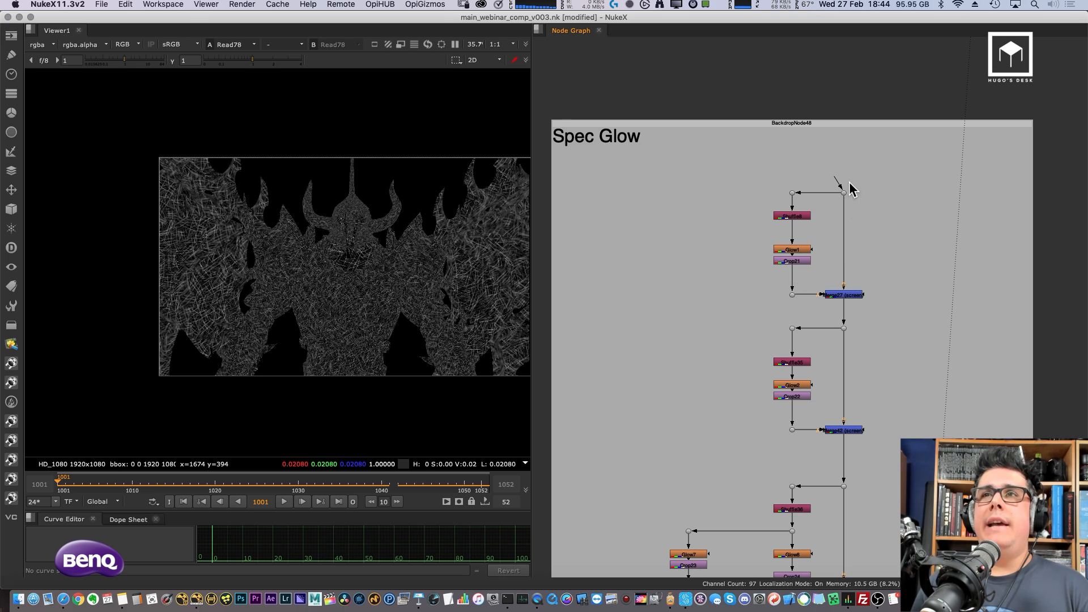
Step: Move the Spec Glow backdrop with its nodes to just below the end of the light pass merge chain
{"action": "scroll", "coordinate": [844, 182], "scroll_direction": "down", "scroll_amount": 5}
{"action": "middle_click_drag", "start_coordinate": [791, 222], "coordinate": [748, 407]}
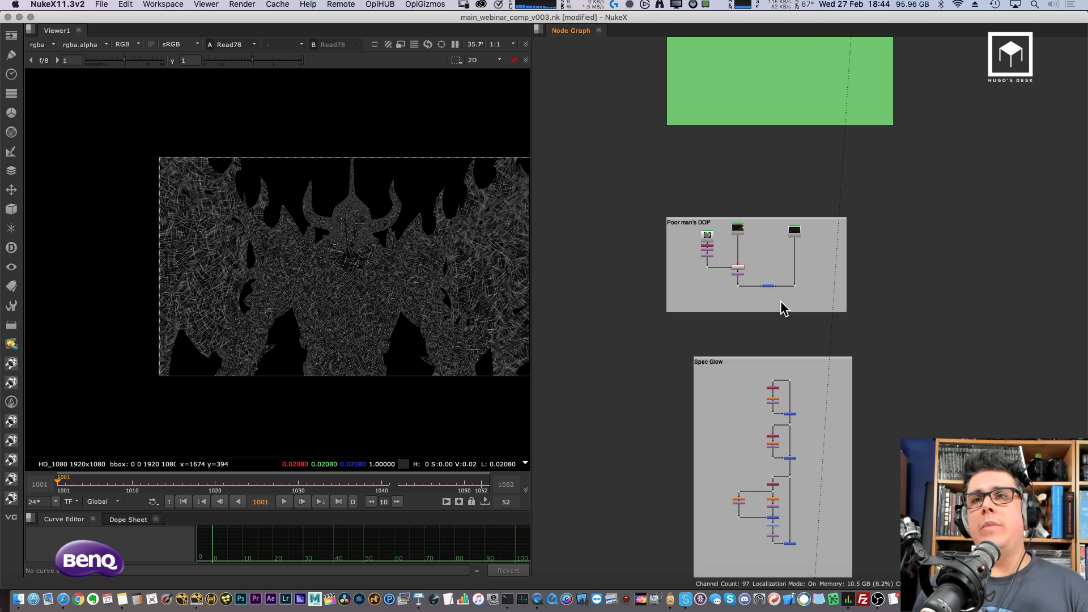
{"action": "scroll", "coordinate": [753, 323], "scroll_direction": "down", "scroll_amount": 4}
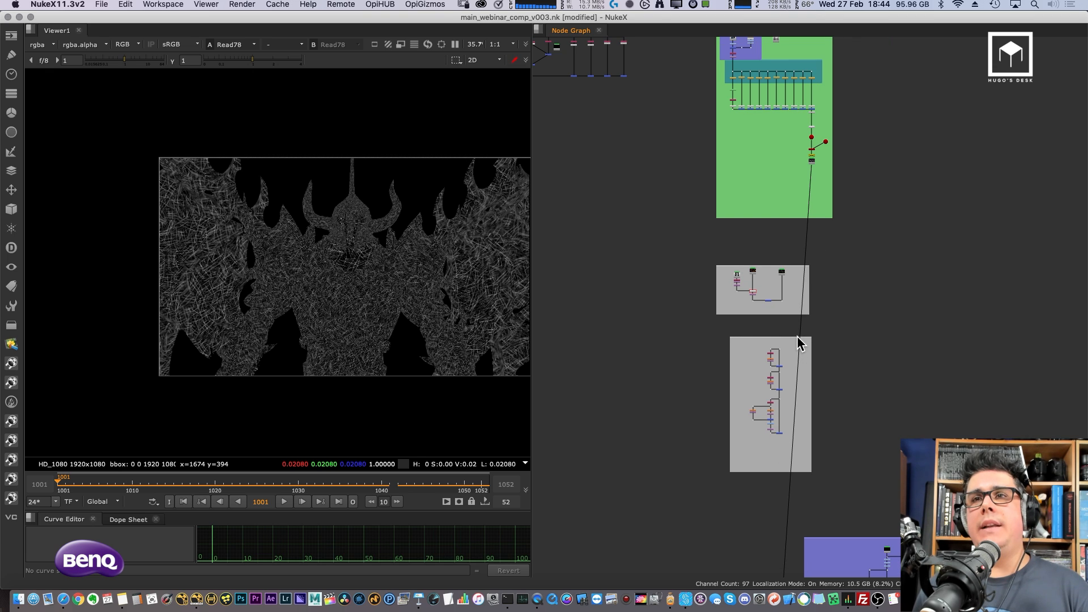
{"action": "left_click_drag", "start_coordinate": [797, 341], "coordinate": [647, 111]}
{"action": "scroll", "coordinate": [615, 94], "scroll_direction": "up", "scroll_amount": 5}
{"action": "middle_click_drag", "start_coordinate": [682, 90], "coordinate": [766, 228]}
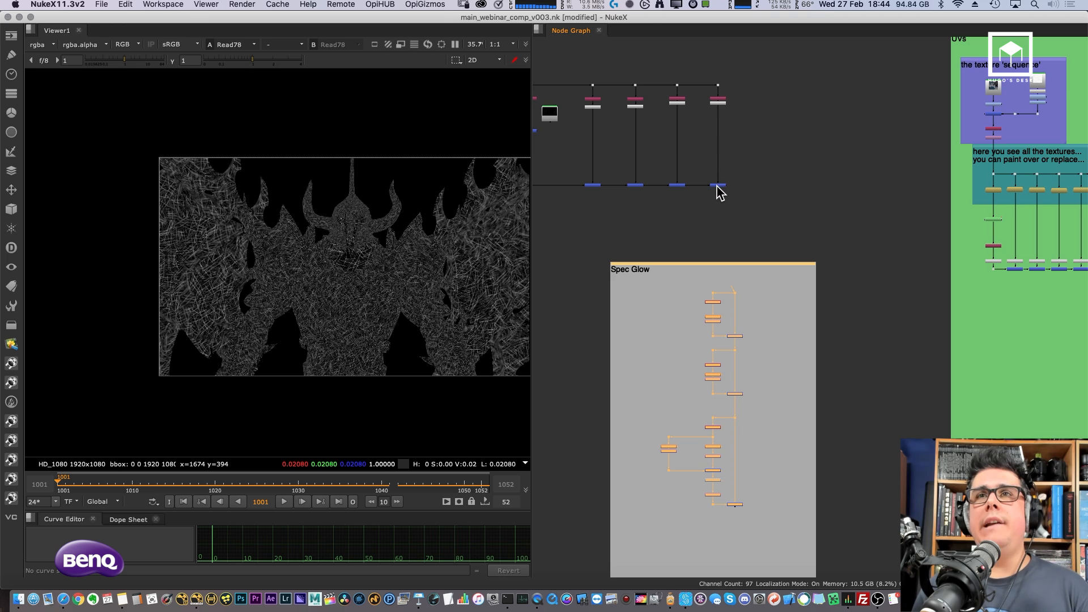
Step: View the Merge13 plus node at the end of the light pass chain
{"action": "left_click", "coordinate": [718, 186]}
{"action": "key", "text": "1"}
{"action": "scroll", "coordinate": [396, 296], "scroll_direction": "up", "scroll_amount": 2}
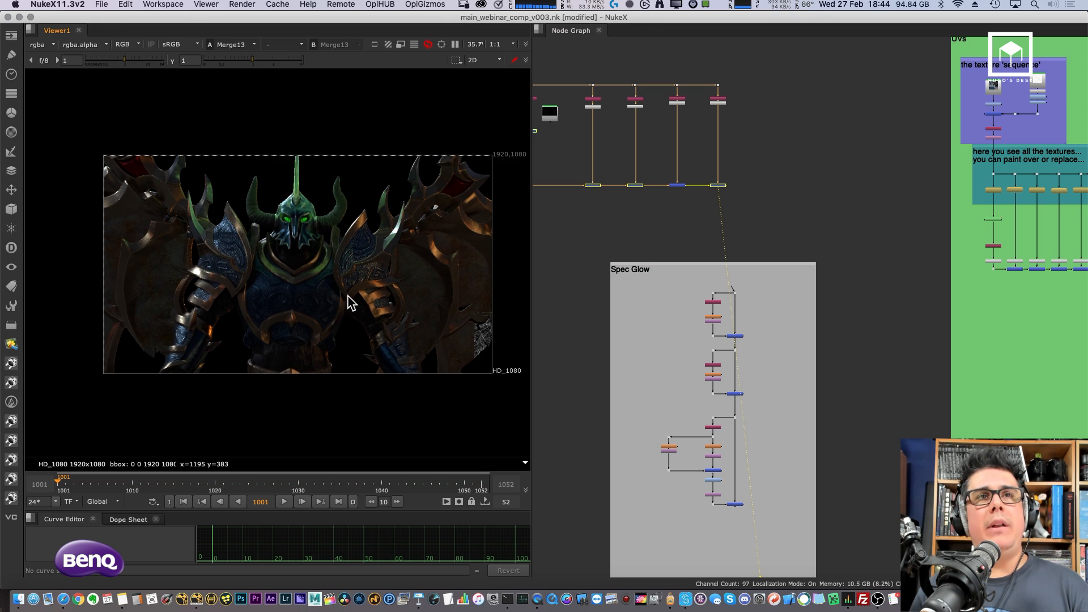
Step: Add a Premult node after Merge13 and place it below the merge, above the Spec Glow group
{"action": "left_click", "coordinate": [720, 186]}
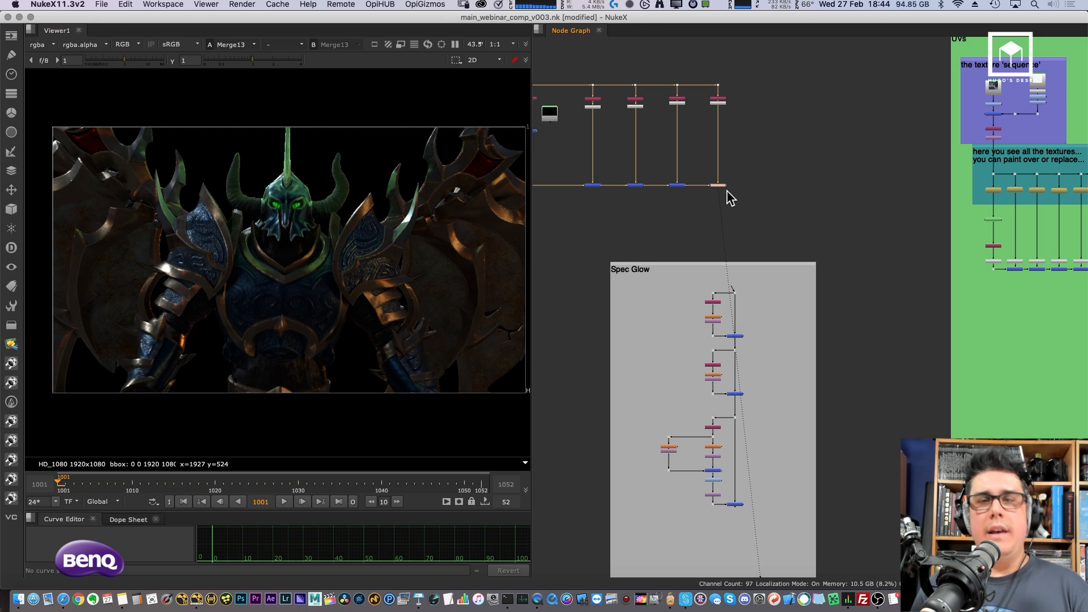
{"action": "key", "text": "Tab"}
{"action": "type", "text": "premult"}
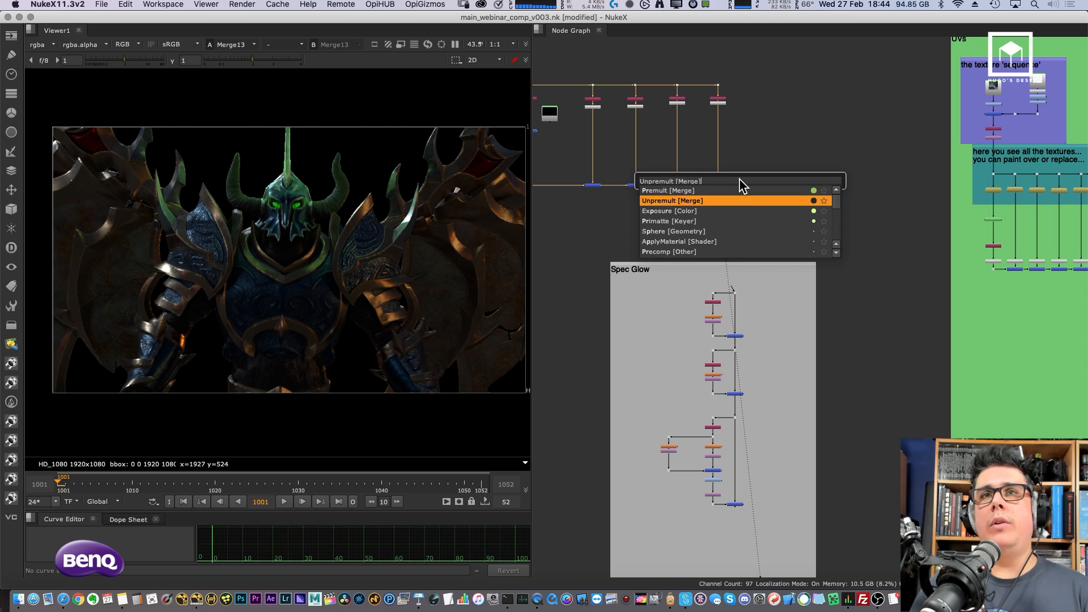
{"action": "key", "text": "Return"}
{"action": "left_click", "coordinate": [677, 280]}
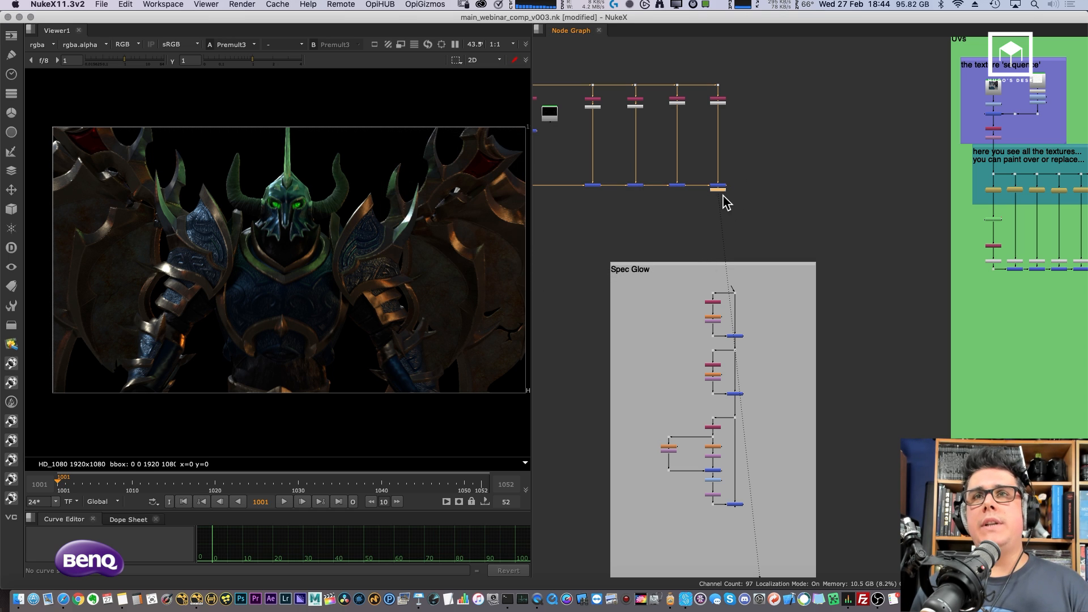
{"action": "scroll", "coordinate": [725, 214], "scroll_direction": "up", "scroll_amount": 5}
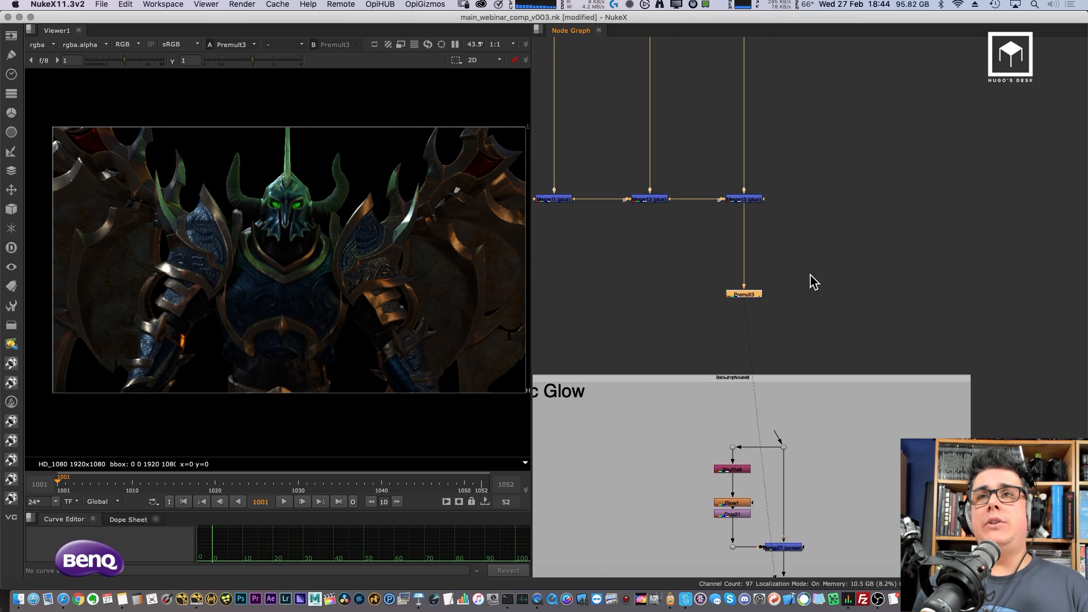
Step: View the alpha channel of Merge13, sample a small area on the character's torso and inspect the horn's edge up close
{"action": "left_click", "coordinate": [809, 256]}
{"action": "key", "text": "1"}
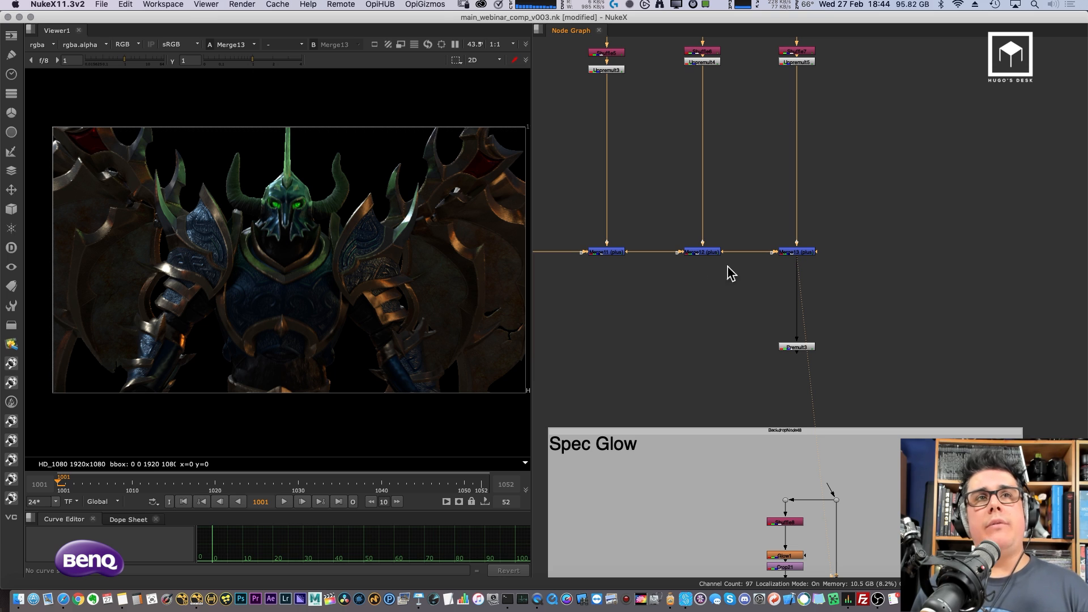
{"action": "key", "text": "a"}
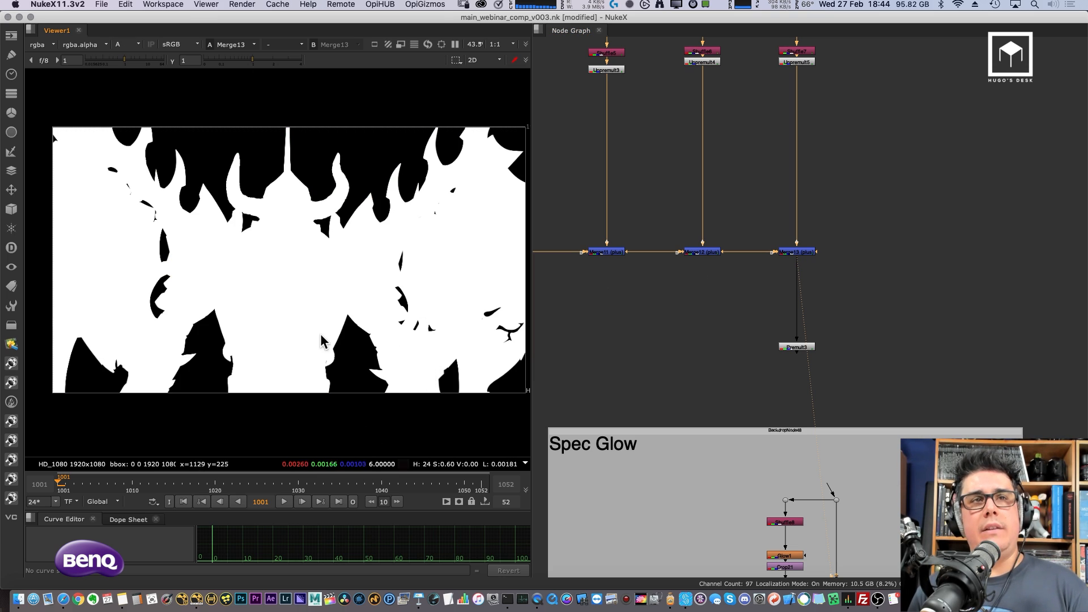
{"action": "left_click_drag", "start_coordinate": [296, 332], "coordinate": [311, 313], "text": "ctrl+shift"}
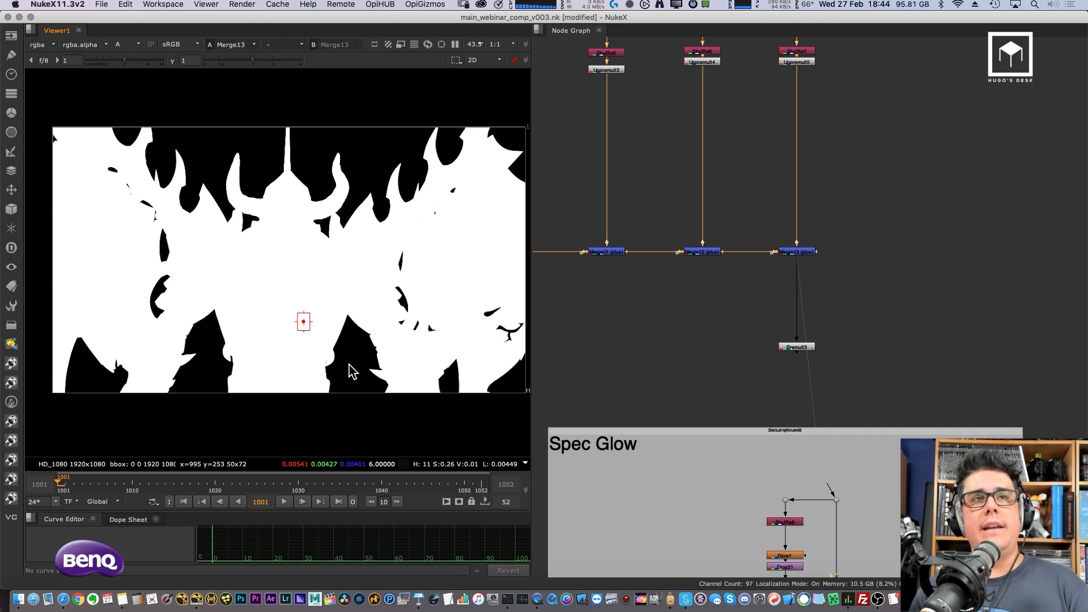
{"action": "scroll", "coordinate": [365, 165], "scroll_direction": "up", "scroll_amount": 8}
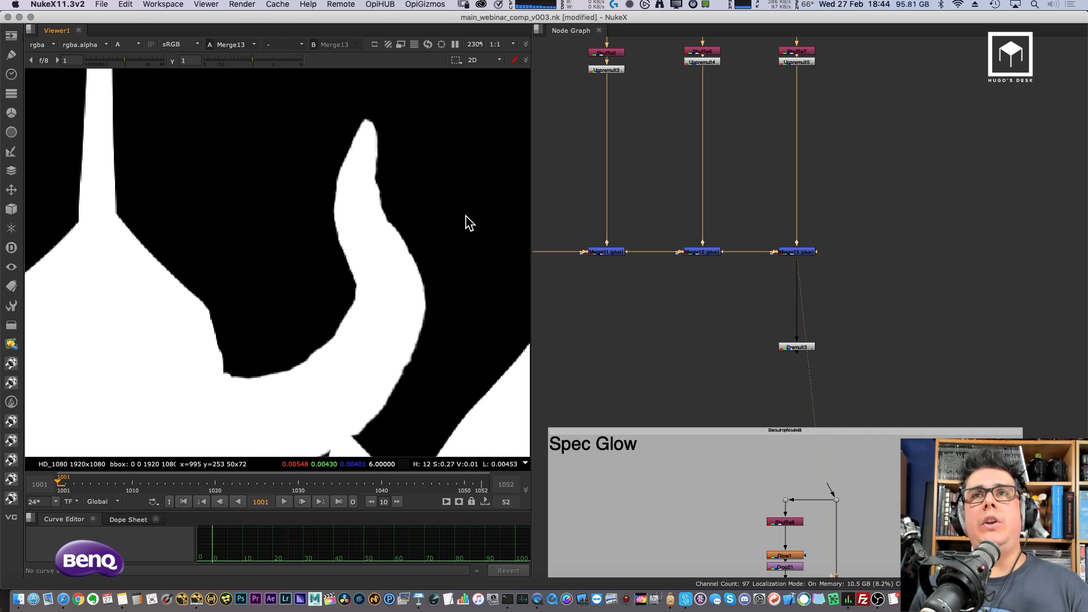
Step: Compare the horn's alpha edge between the dot feeding the last light pass and the Merge13 node
{"action": "middle_click_drag", "start_coordinate": [809, 41], "coordinate": [814, 131]}
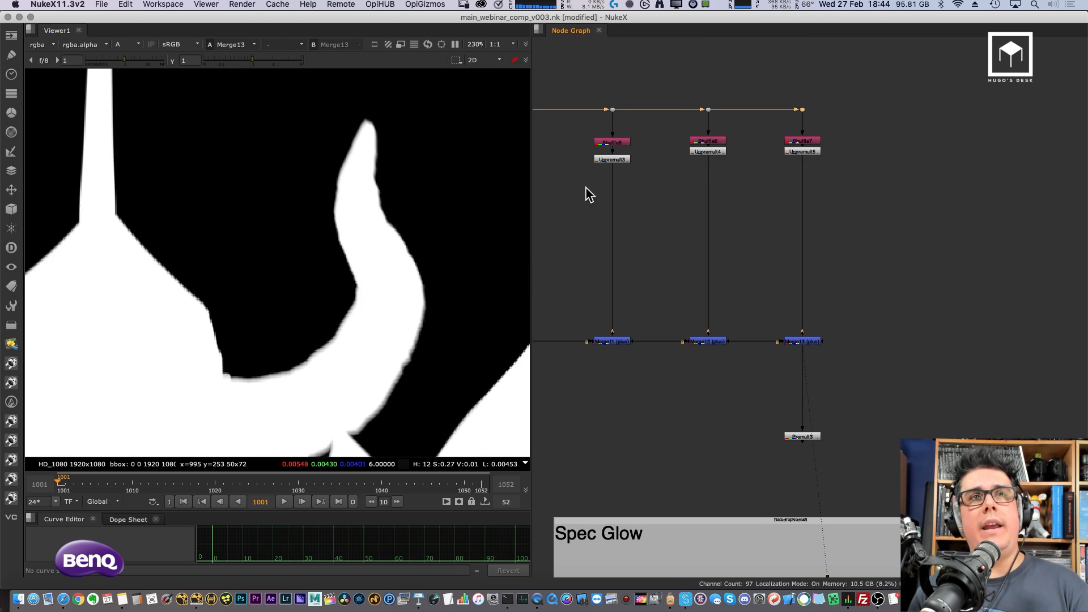
{"action": "key", "text": "1"}
{"action": "left_click", "coordinate": [792, 340]}
{"action": "key", "text": "1"}
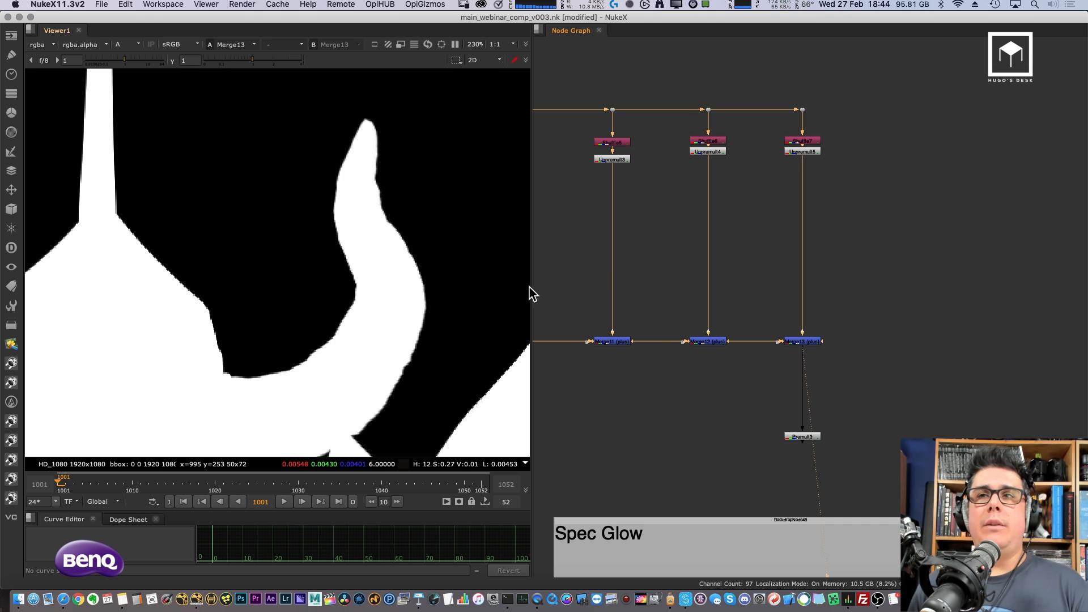
Step: Insert a Copy node copying rgba.alpha to rgba.alpha between Merge13 and the Premult node
{"action": "left_click", "coordinate": [855, 357]}
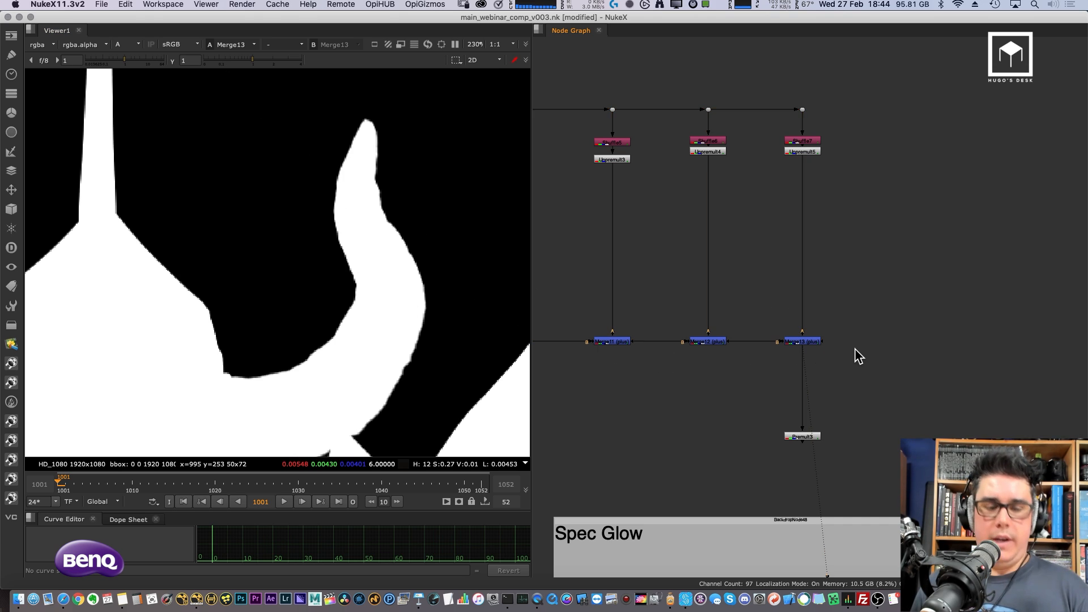
{"action": "key", "text": "Tab"}
{"action": "type", "text": "co"}
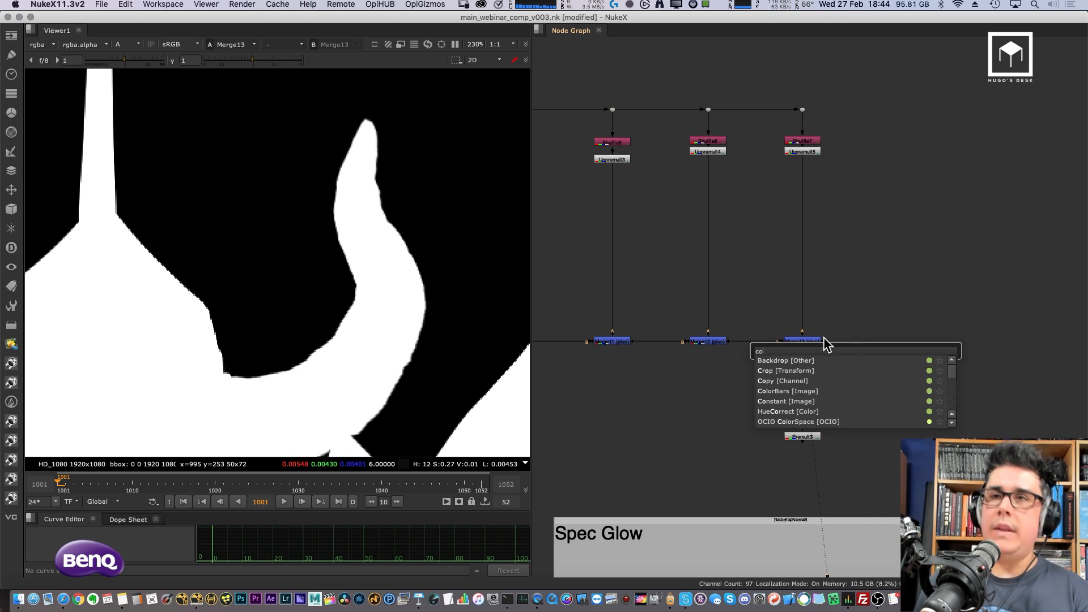
{"action": "left_click", "coordinate": [779, 381]}
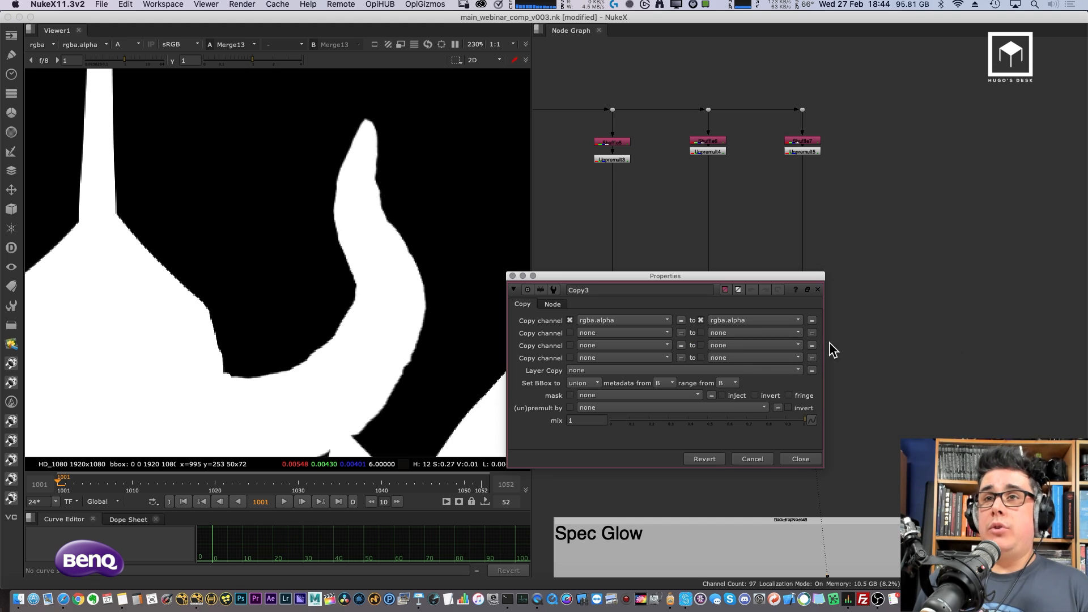
{"action": "left_click", "coordinate": [820, 294]}
Step: Connect the Copy node's A input to the dot above the last light pass, route it through a new dot and nudge the Premult node up
{"action": "left_click_drag", "start_coordinate": [858, 362], "coordinate": [802, 109]}
{"action": "key", "text": "period"}
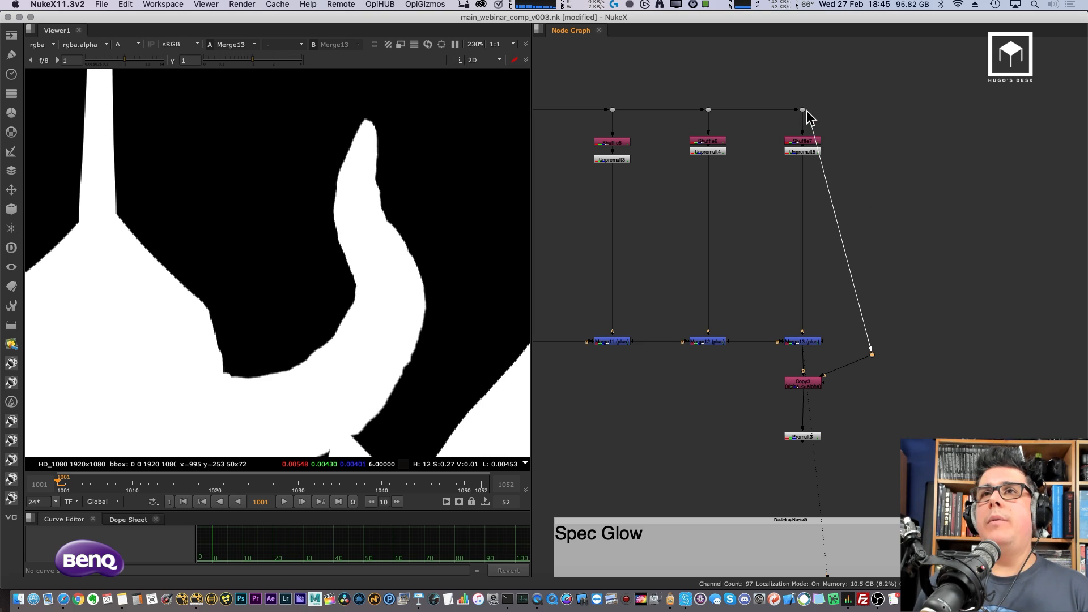
{"action": "left_click_drag", "start_coordinate": [872, 351], "coordinate": [874, 316]}
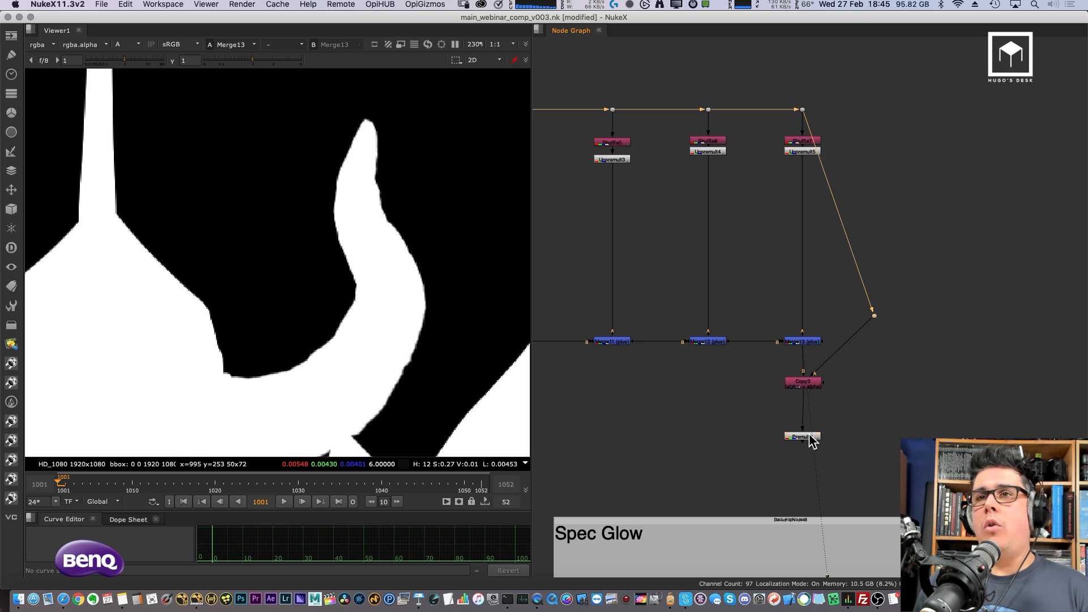
{"action": "left_click_drag", "start_coordinate": [810, 441], "coordinate": [814, 432]}
Step: Check Merge13's channel settings, and view the Premult3 output in full colour with the whole helmet in frame
{"action": "double_click", "coordinate": [809, 342]}
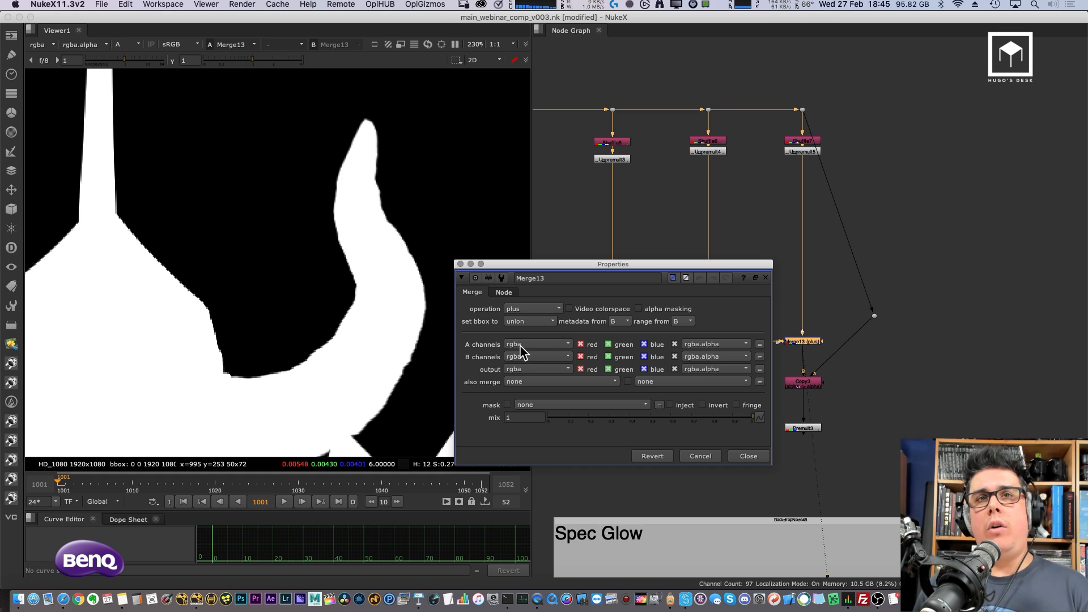
{"action": "left_click", "coordinate": [748, 456]}
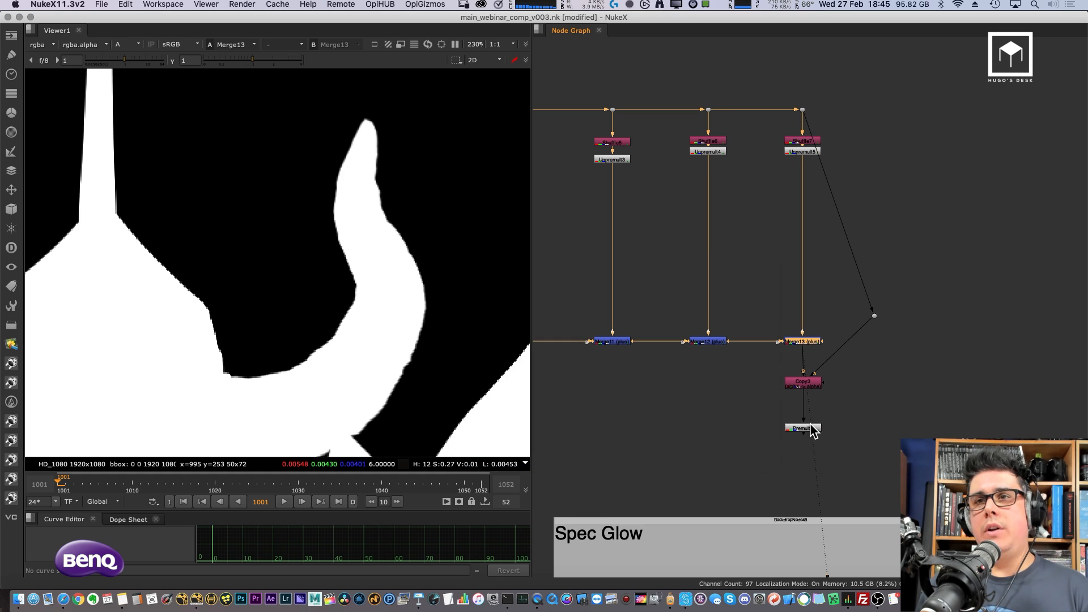
{"action": "left_click", "coordinate": [803, 428]}
{"action": "key", "text": "1"}
{"action": "key", "text": "a"}
{"action": "scroll", "coordinate": [345, 276], "scroll_direction": "down", "scroll_amount": 3}
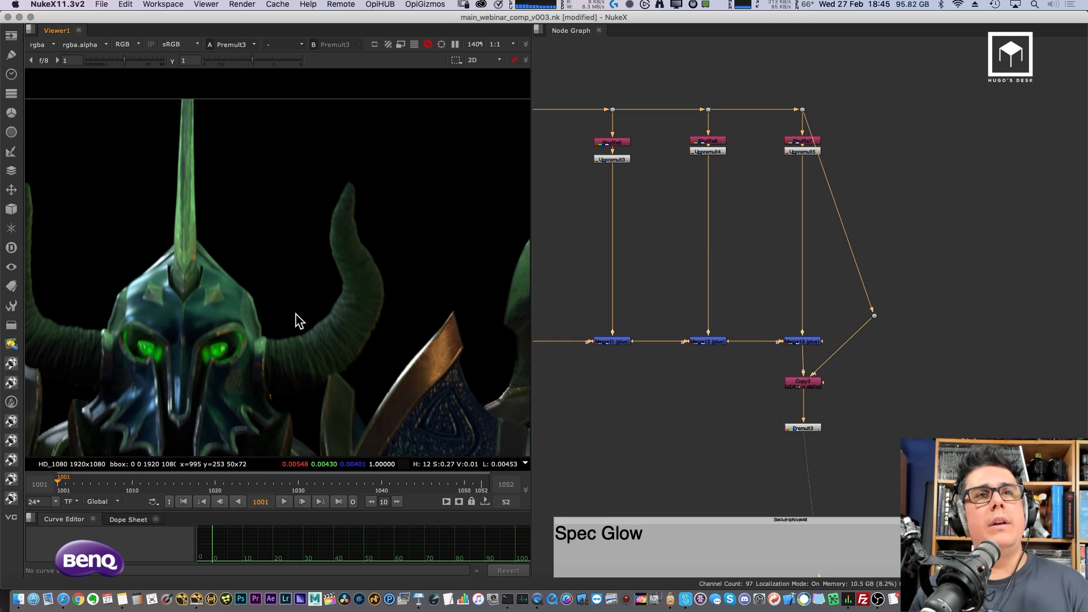
Step: Connect the Spec Glow group's input dot to Premult3 and align the group's main pipe straight below it
{"action": "scroll", "coordinate": [772, 347], "scroll_direction": "down", "scroll_amount": 5}
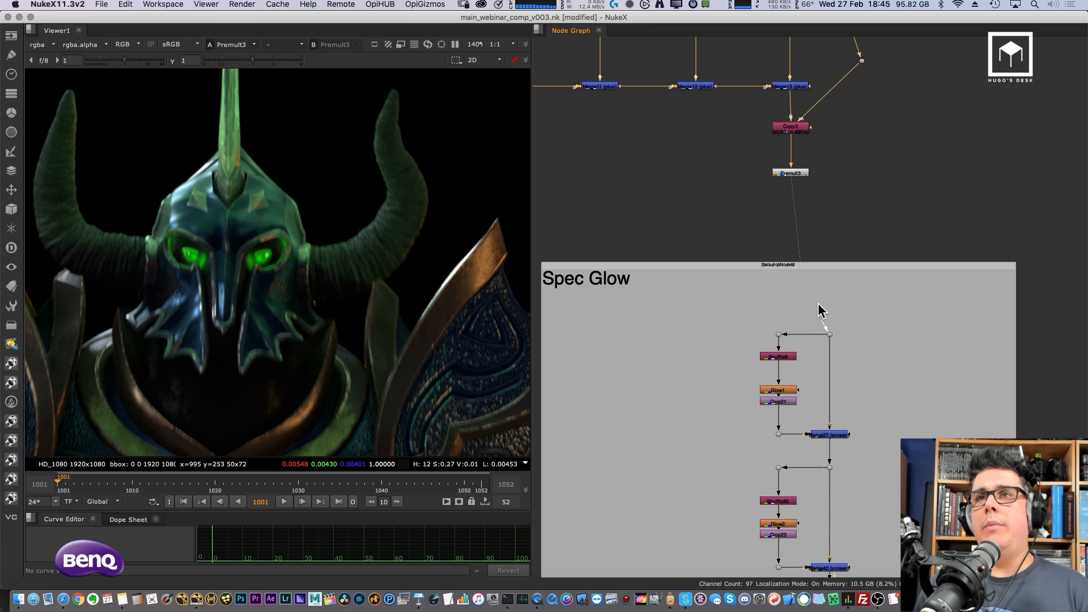
{"action": "left_click_drag", "start_coordinate": [822, 310], "coordinate": [790, 173]}
{"action": "left_click_drag", "start_coordinate": [855, 268], "coordinate": [817, 268]}
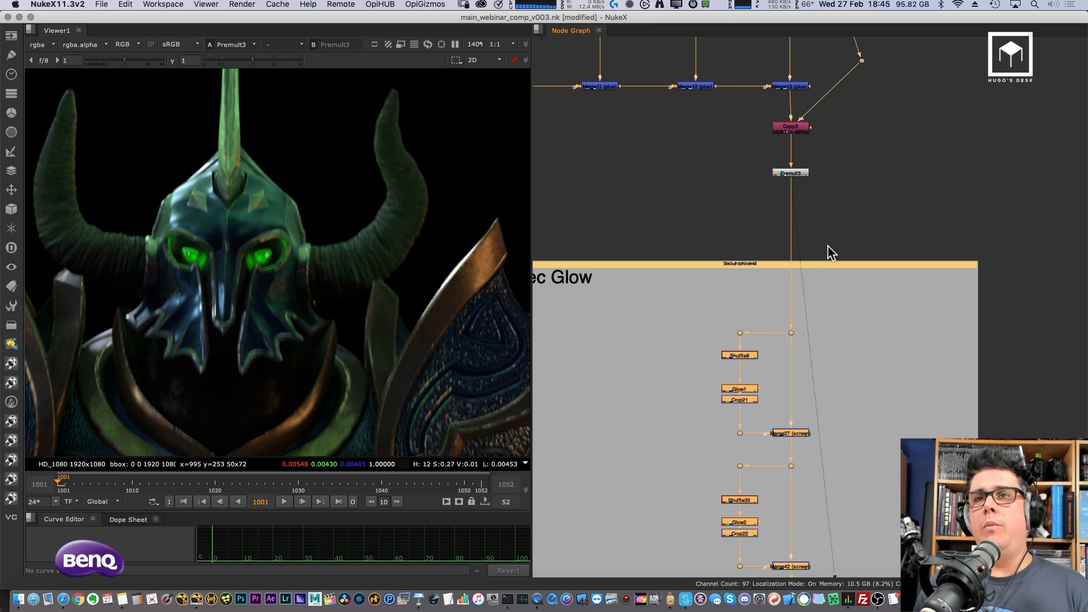
{"action": "left_click", "coordinate": [827, 246]}
Step: View the Shuffle8 node at the start of the Spec Glow group and inspect its Specular channel settings
{"action": "middle_click_drag", "start_coordinate": [718, 293], "coordinate": [800, 234]}
{"action": "scroll", "coordinate": [827, 279], "scroll_direction": "up", "scroll_amount": 3}
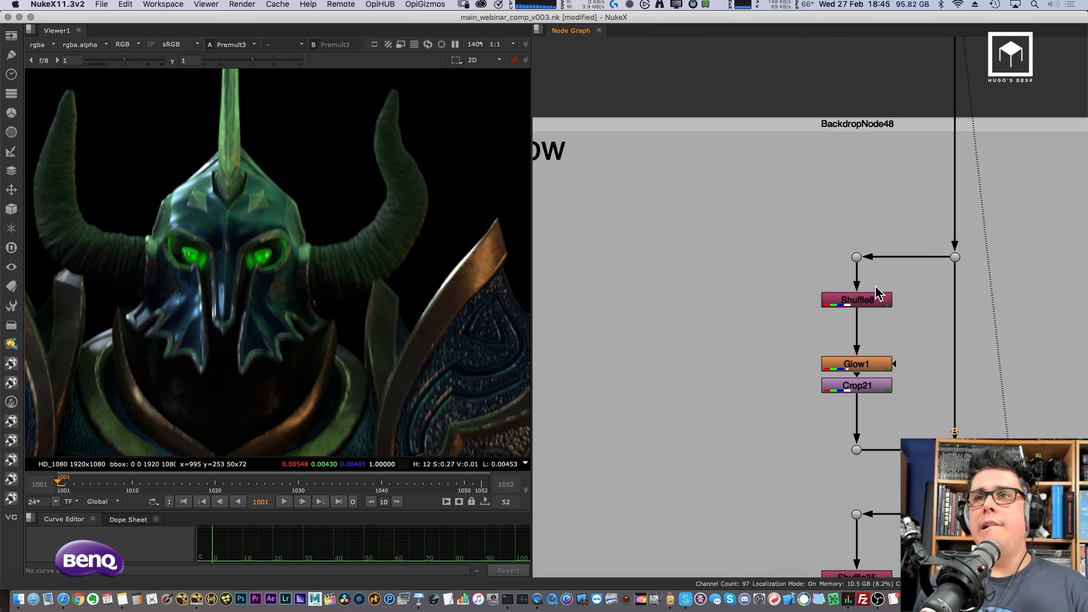
{"action": "left_click", "coordinate": [850, 299]}
{"action": "key", "text": "1"}
{"action": "scroll", "coordinate": [322, 283], "scroll_direction": "down", "scroll_amount": 5}
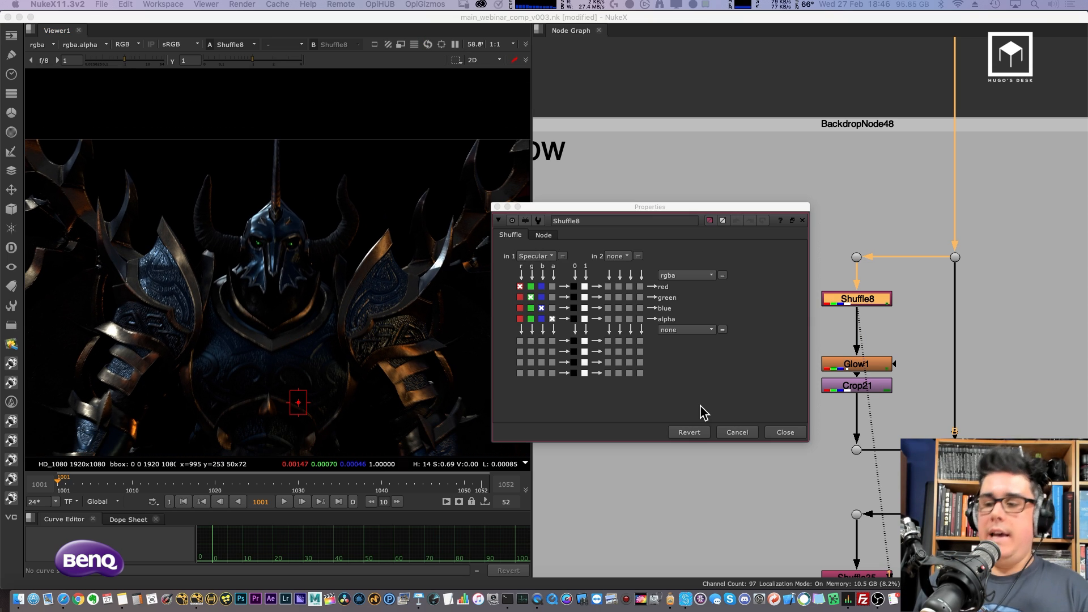
{"action": "left_click", "coordinate": [784, 432]}
{"action": "scroll", "coordinate": [807, 318], "scroll_direction": "down", "scroll_amount": 3}
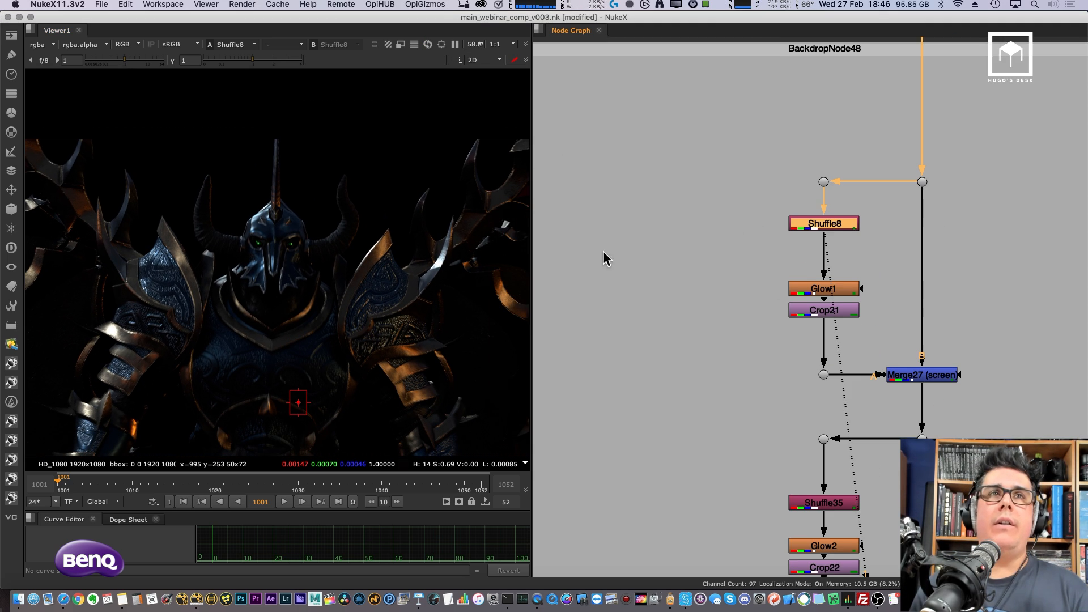
{"action": "left_click", "coordinate": [747, 232]}
{"action": "scroll", "coordinate": [363, 274], "scroll_direction": "down", "scroll_amount": 3}
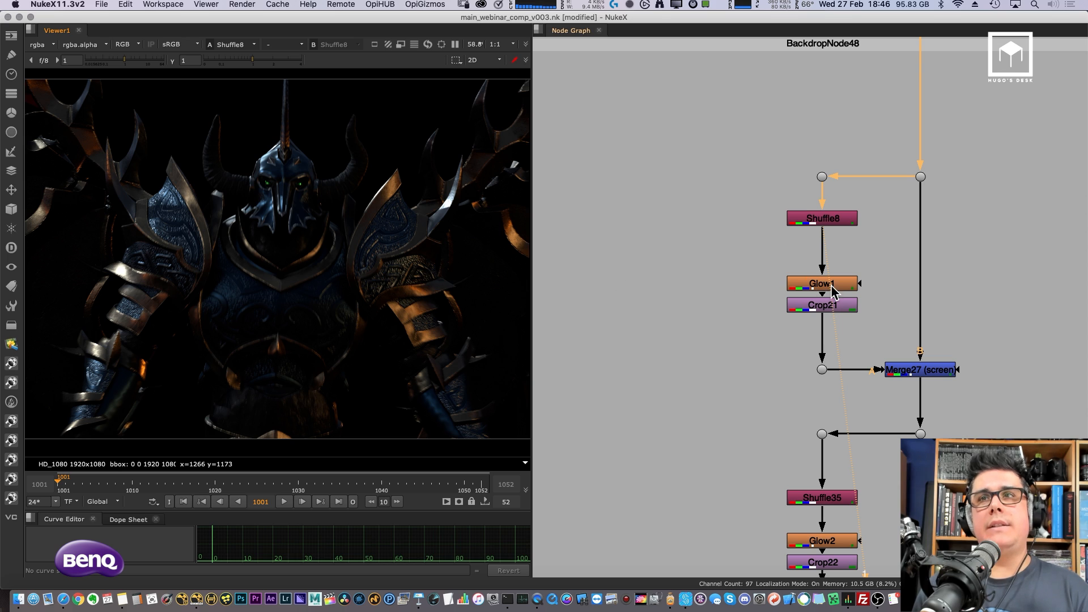
Step: Move the Glow1 node slightly up, away from Crop21, and view its output
{"action": "left_click_drag", "start_coordinate": [831, 284], "coordinate": [840, 277]}
{"action": "key", "text": "1"}
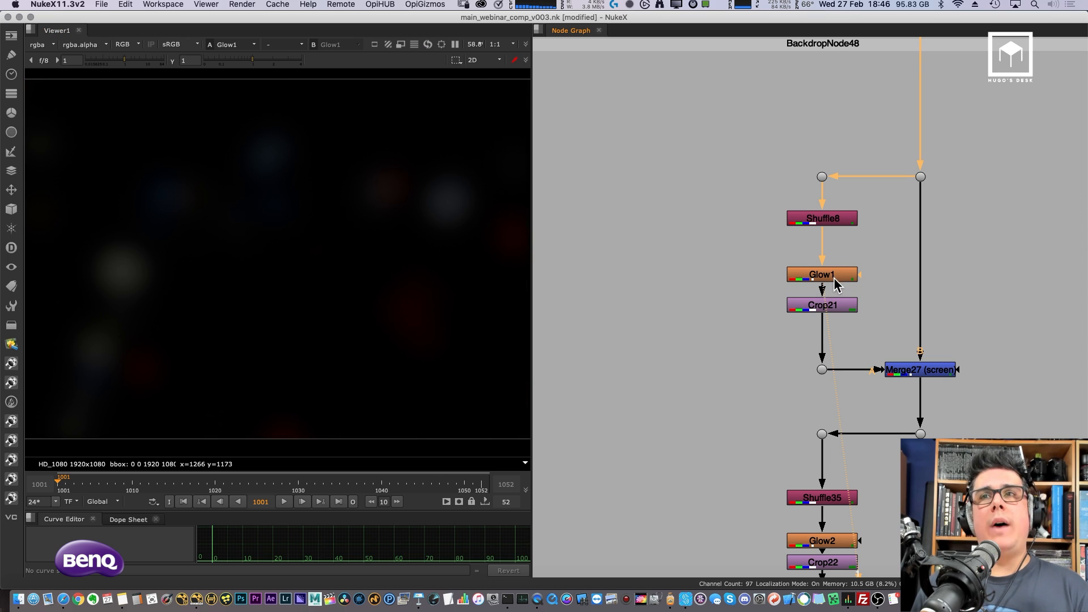
{"action": "scroll", "coordinate": [425, 265], "scroll_direction": "down", "scroll_amount": 1}
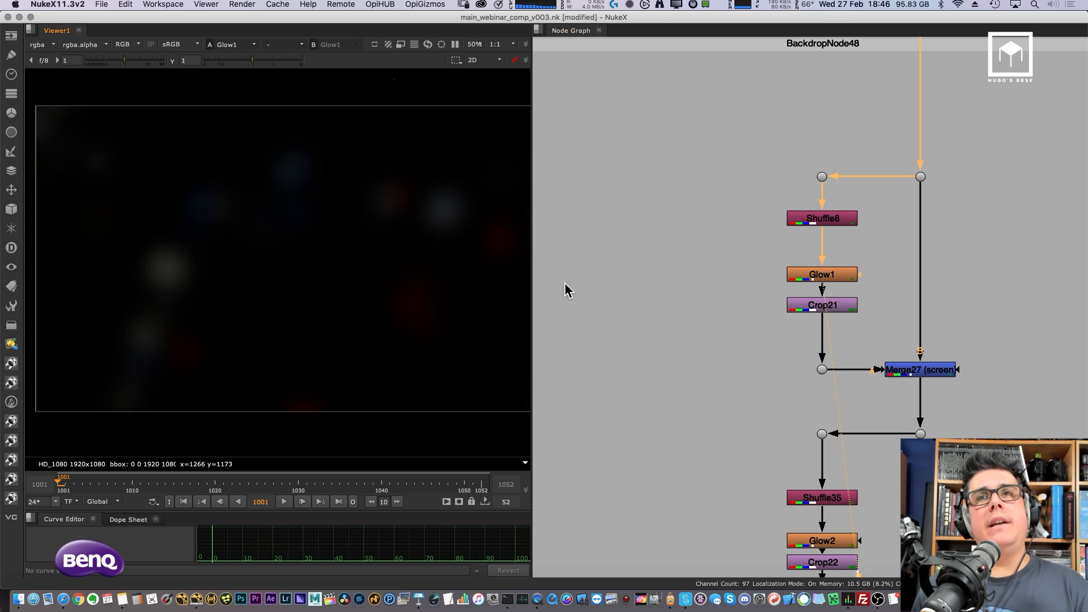
{"action": "left_click", "coordinate": [835, 273]}
{"action": "left_click", "coordinate": [842, 285]}
{"action": "left_click", "coordinate": [835, 272]}
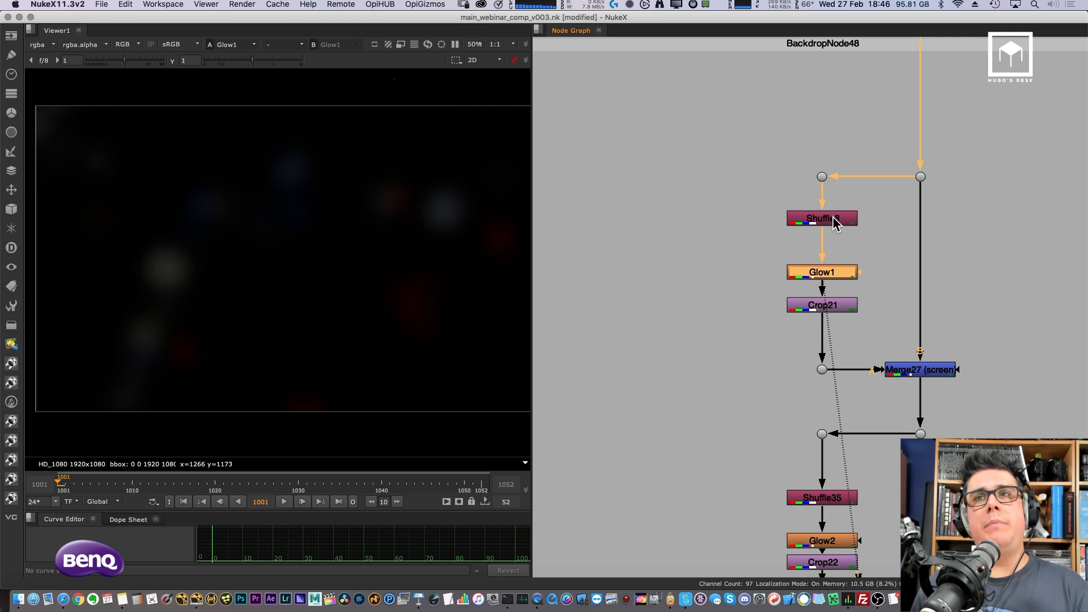
Step: Compare the Shuffle8 specular pass with the Glow1 output in the viewer
{"action": "left_click", "coordinate": [835, 218]}
{"action": "key", "text": "1"}
{"action": "left_click", "coordinate": [798, 243]}
{"action": "left_click", "coordinate": [826, 273]}
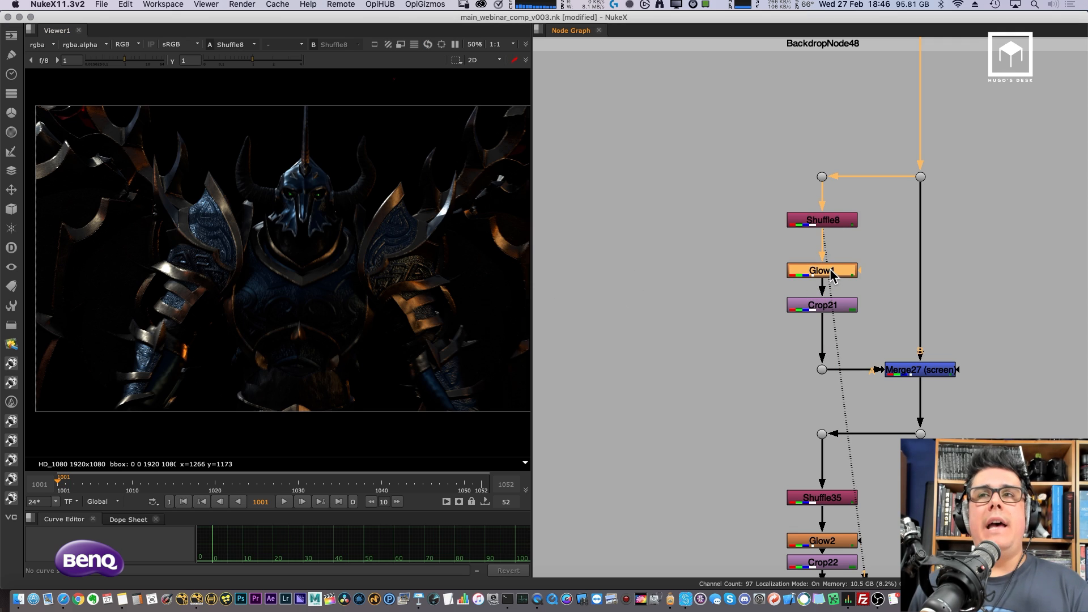
{"action": "key", "text": "1"}
{"action": "left_click", "coordinate": [827, 275]}
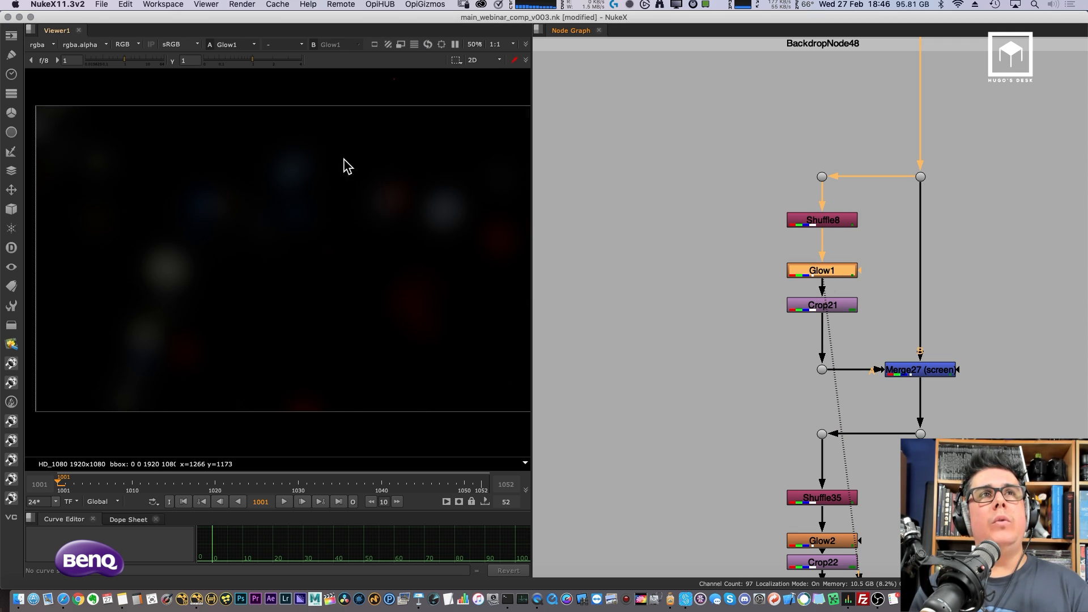
Step: Raise the viewer gamma to 1.8 and view Glow1, Shuffle35, Glow2 and Shuffle36 in turn
{"action": "left_click_drag", "start_coordinate": [252, 61], "coordinate": [269, 61]}
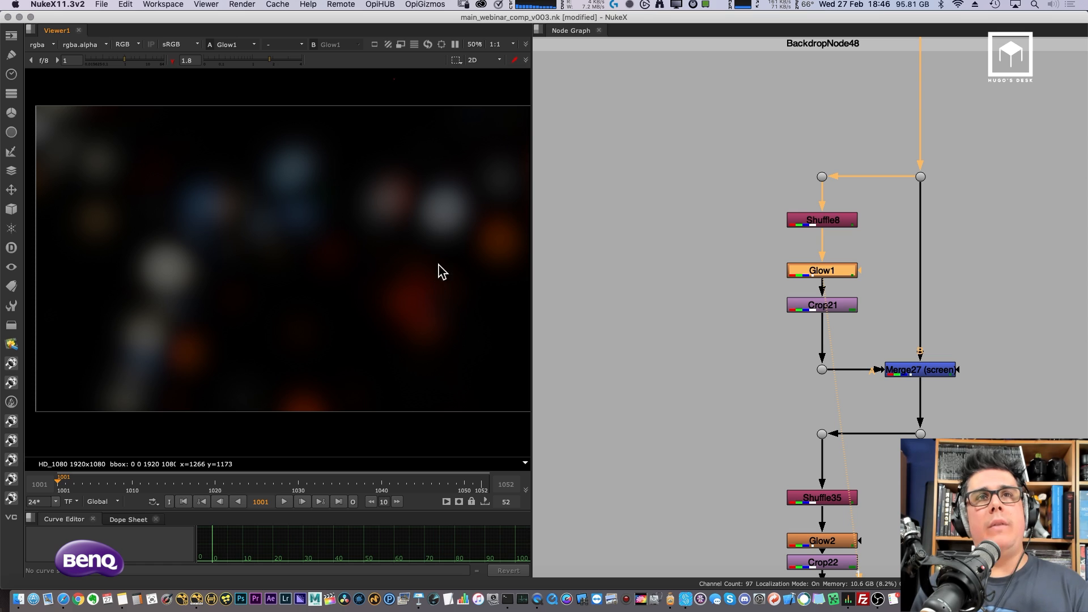
{"action": "scroll", "coordinate": [783, 344], "scroll_direction": "down", "scroll_amount": 5}
{"action": "left_click", "coordinate": [788, 338]}
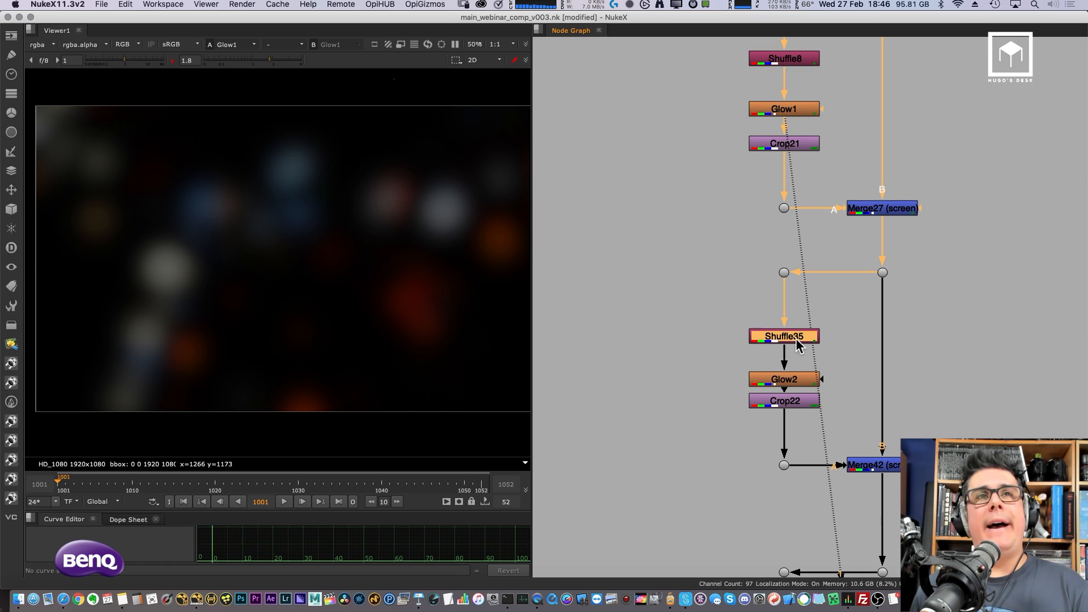
{"action": "key", "text": "1"}
{"action": "left_click", "coordinate": [785, 382]}
{"action": "key", "text": "1"}
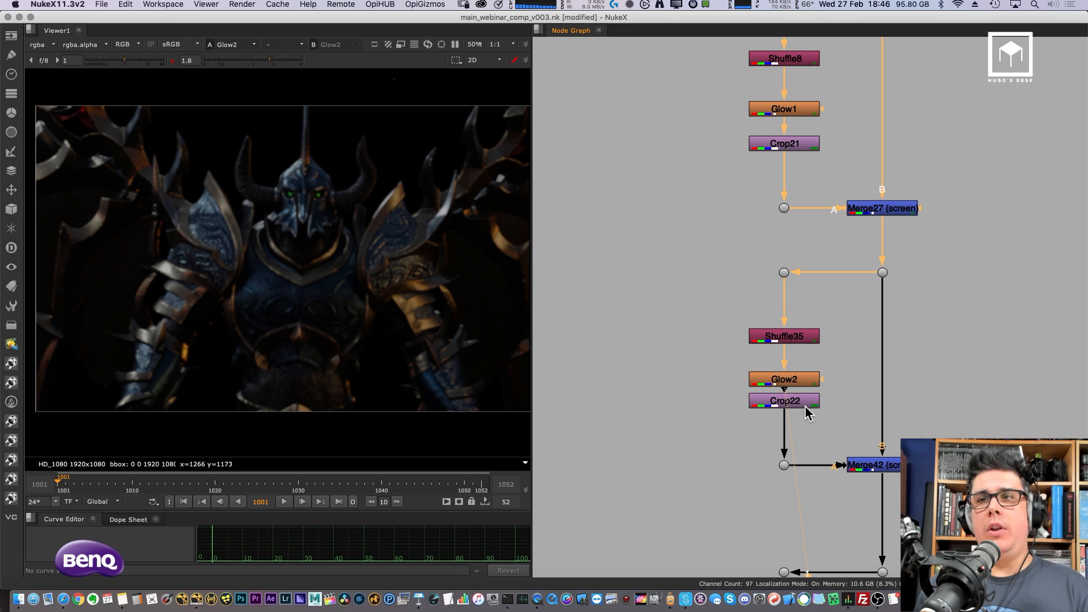
{"action": "scroll", "coordinate": [805, 406], "scroll_direction": "down", "scroll_amount": 7}
{"action": "left_click", "coordinate": [787, 376]}
{"action": "key", "text": "1"}
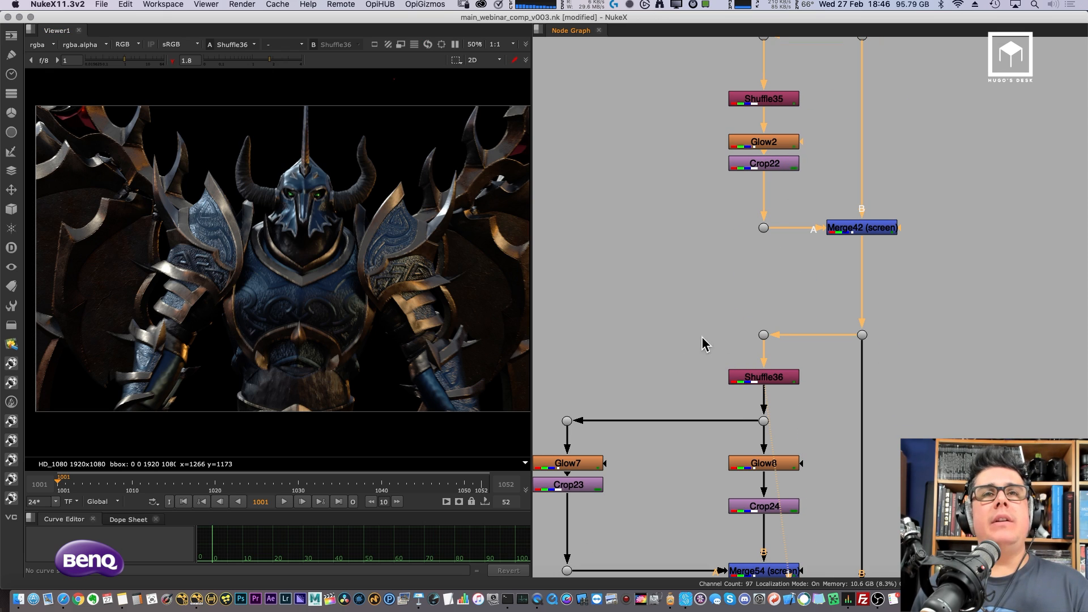
Step: View the Glow7 and Glow8 outputs, followed by the final Merge55 screen result of the Spec Glow group
{"action": "scroll", "coordinate": [705, 329], "scroll_direction": "down", "scroll_amount": 5}
{"action": "left_click", "coordinate": [659, 335]}
{"action": "key", "text": "1"}
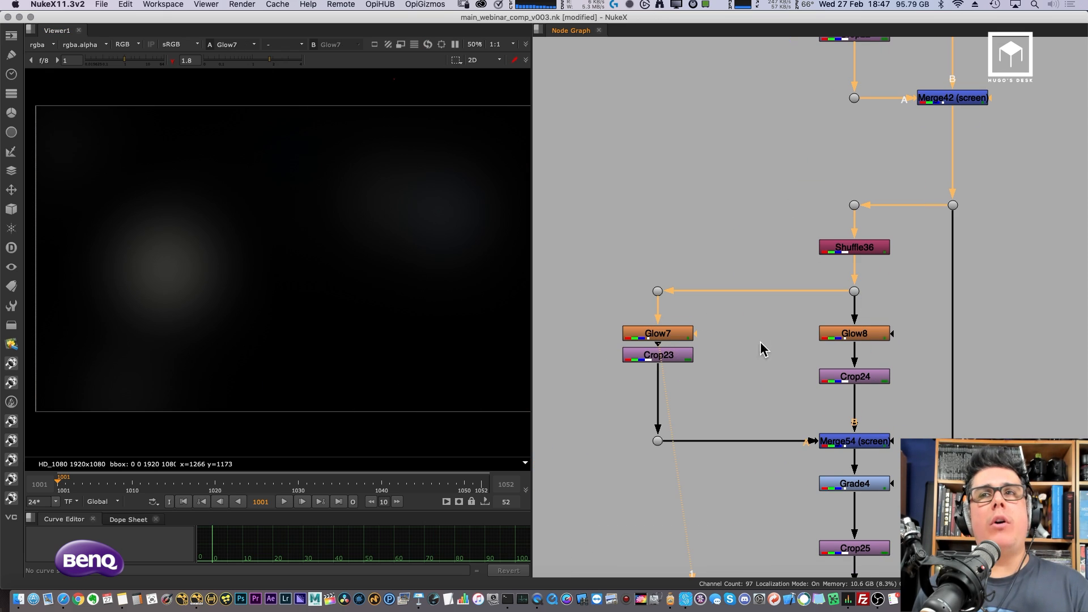
{"action": "left_click", "coordinate": [881, 335]}
{"action": "key", "text": "1"}
{"action": "scroll", "coordinate": [843, 357], "scroll_direction": "down", "scroll_amount": 4}
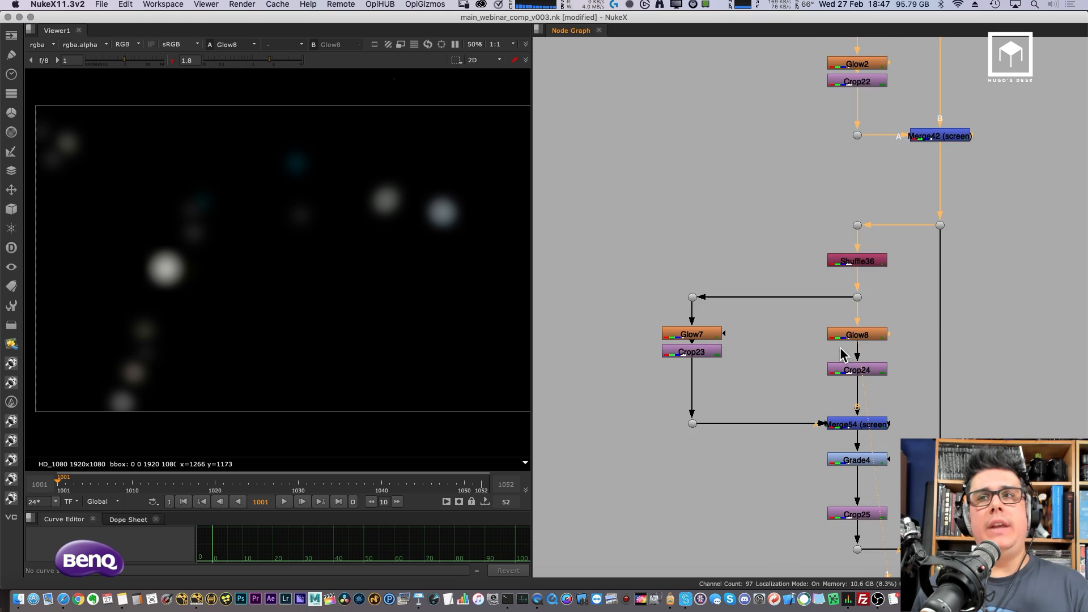
{"action": "left_click", "coordinate": [851, 372]}
{"action": "key", "text": "1"}
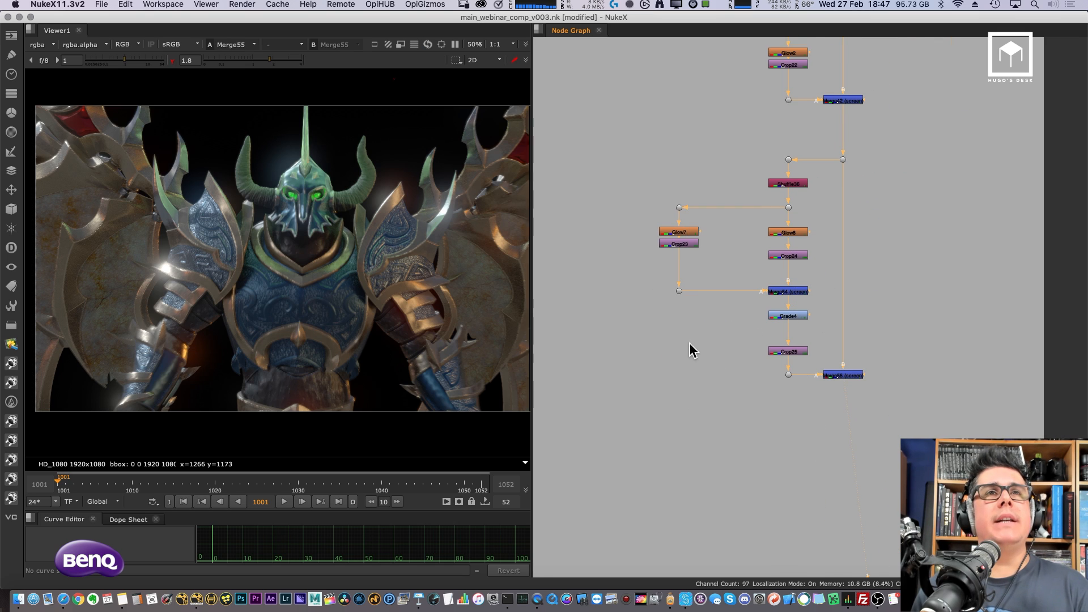
Step: Reset the viewer gamma to 1 and view Shuffle8 and Glow1 again
{"action": "scroll", "coordinate": [688, 347], "scroll_direction": "up", "scroll_amount": 4}
{"action": "left_click", "coordinate": [173, 61]}
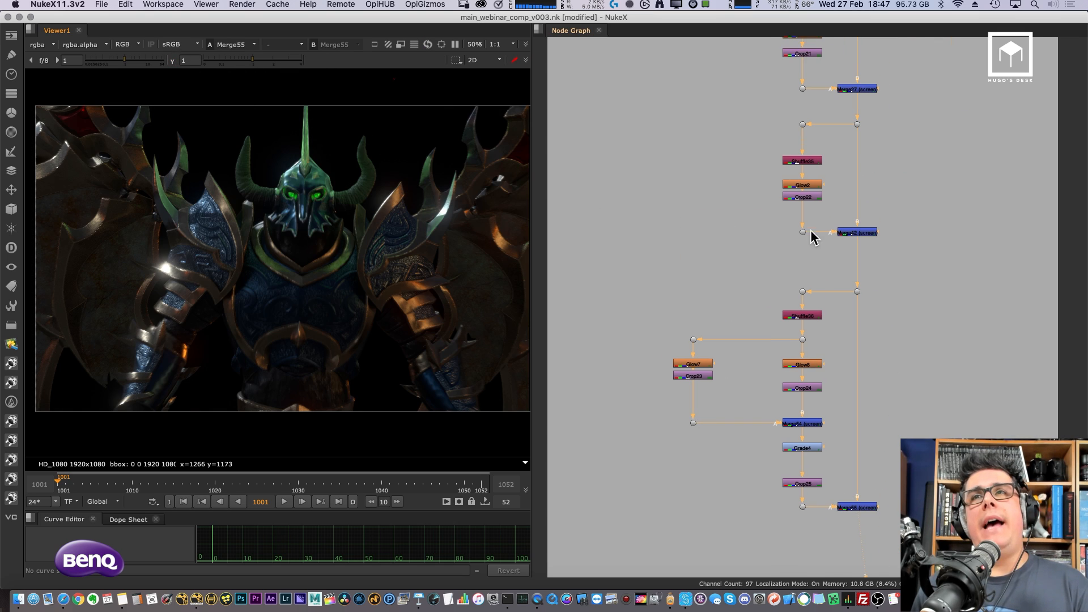
{"action": "scroll", "coordinate": [807, 238], "scroll_direction": "up", "scroll_amount": 4}
{"action": "scroll", "coordinate": [787, 213], "scroll_direction": "up", "scroll_amount": 5}
{"action": "left_click", "coordinate": [782, 199]}
{"action": "key", "text": "1"}
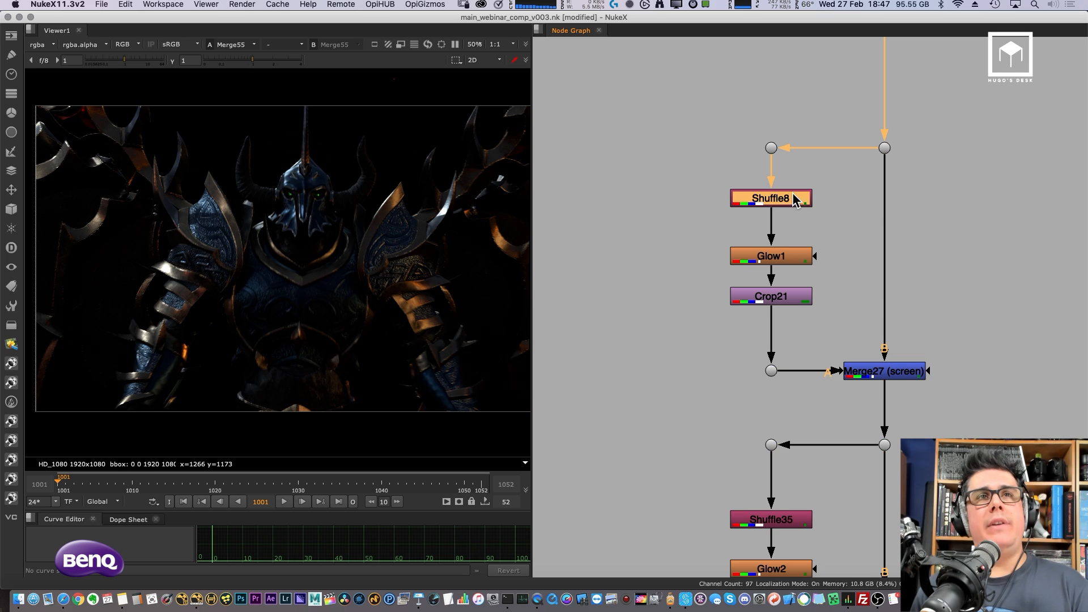
{"action": "left_click", "coordinate": [772, 256]}
{"action": "key", "text": "1"}
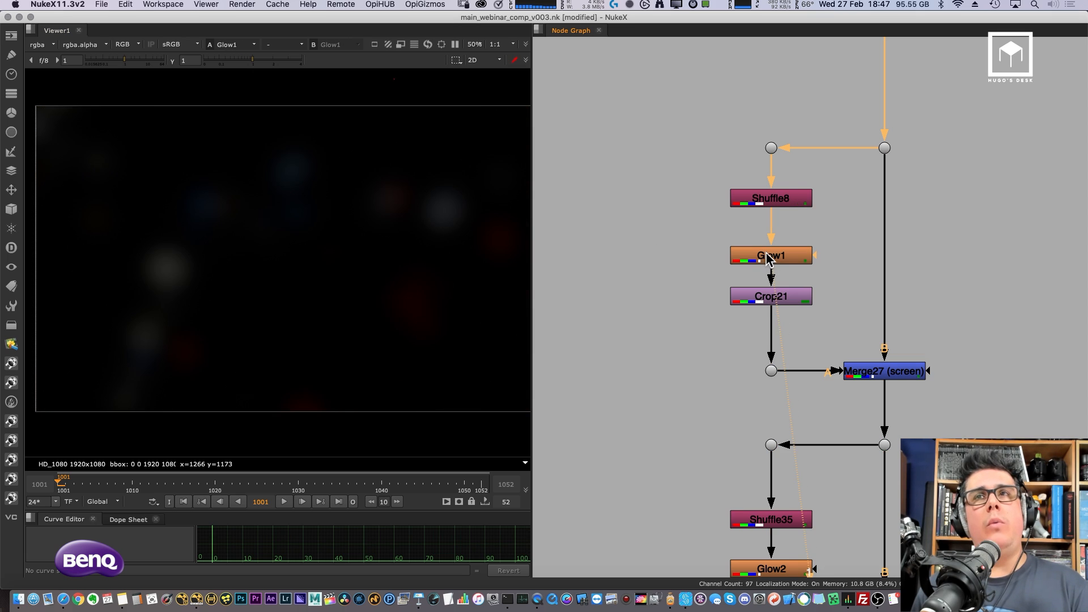
Step: View the Glow2 output and the Glow8 output further down the Spec Glow chain
{"action": "scroll", "coordinate": [828, 117], "scroll_direction": "down", "scroll_amount": 5}
{"action": "left_click", "coordinate": [793, 367]}
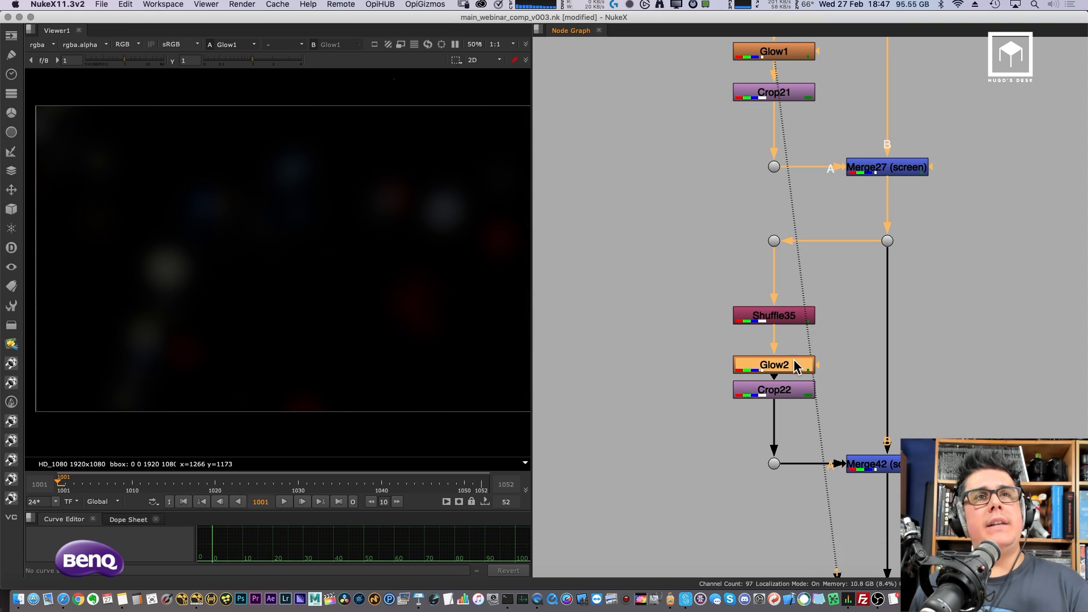
{"action": "key", "text": "1"}
{"action": "scroll", "coordinate": [847, 227], "scroll_direction": "down", "scroll_amount": 10}
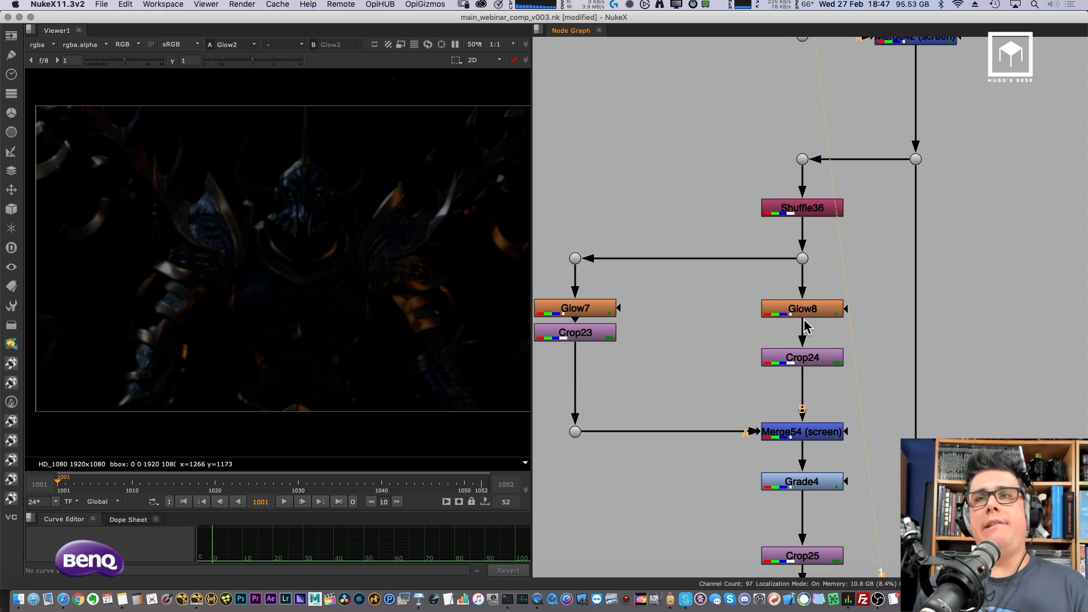
{"action": "left_click", "coordinate": [809, 312]}
{"action": "key", "text": "1"}
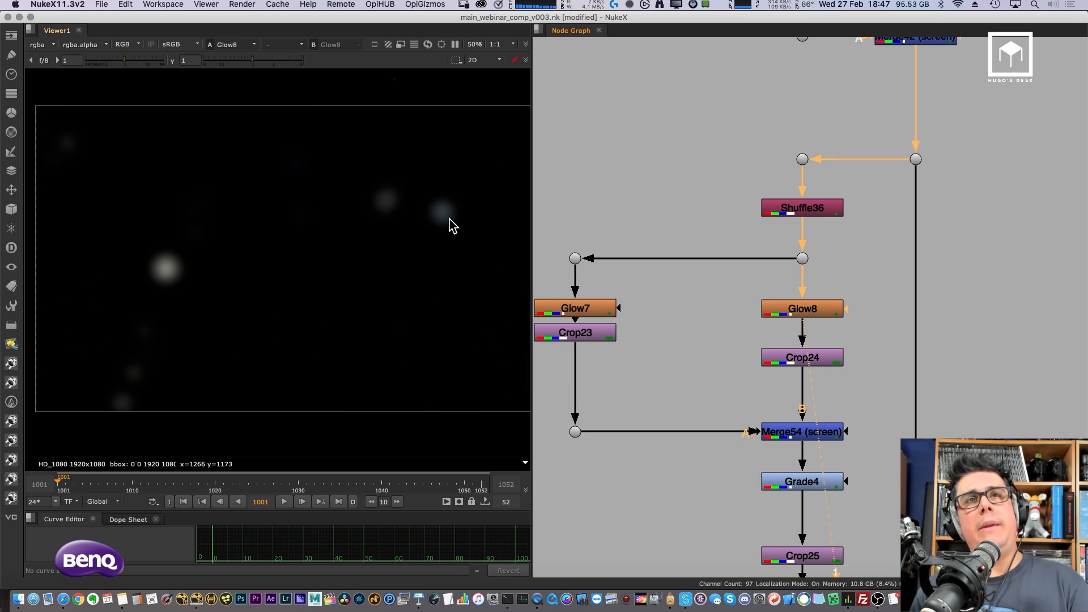
Step: Inspect the Glow8 node's settings, especially its tolerance, and close its properties
{"action": "double_click", "coordinate": [816, 316]}
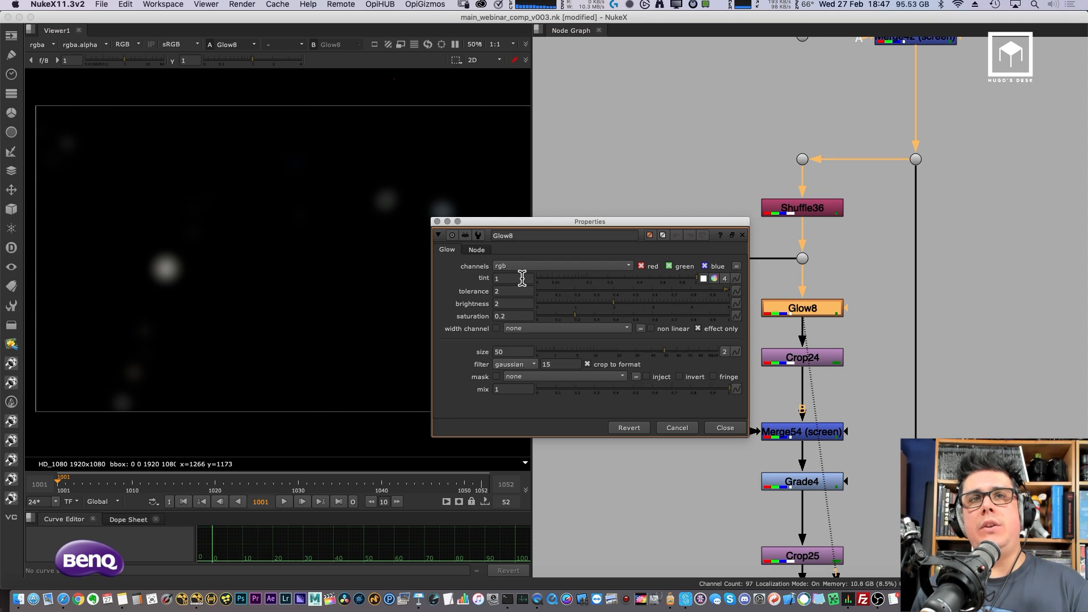
{"action": "left_click_drag", "start_coordinate": [503, 291], "coordinate": [471, 291]}
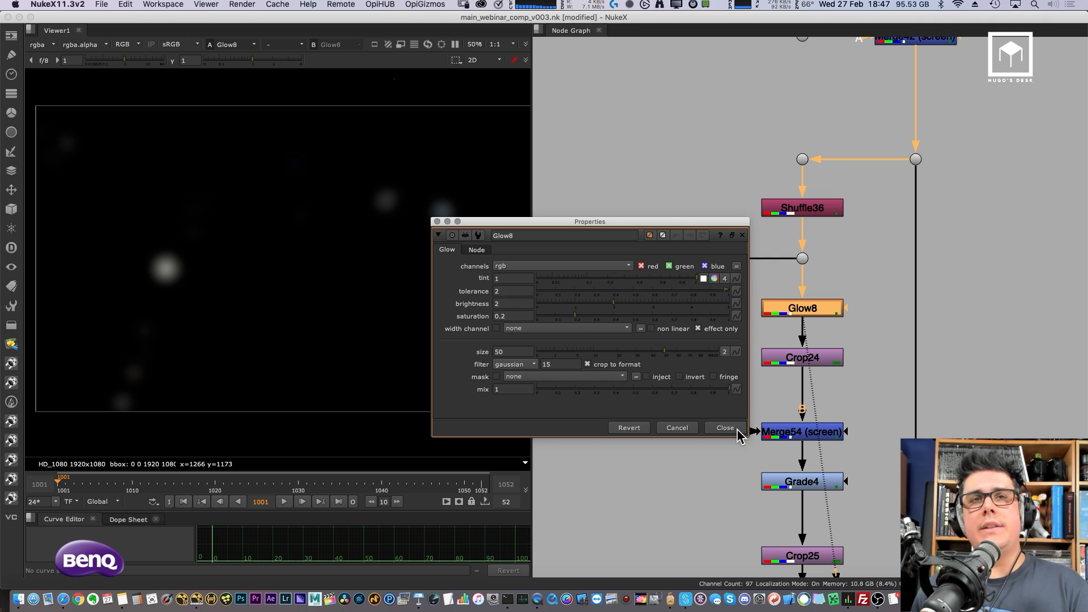
{"action": "left_click", "coordinate": [741, 429]}
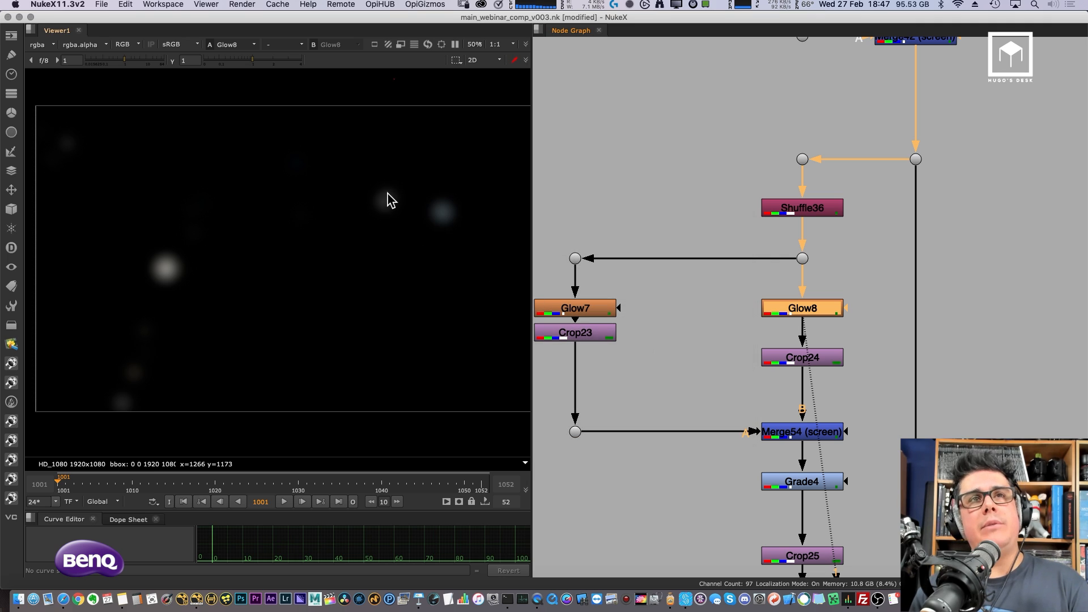
Step: Open the Glow7 node's properties and view its output
{"action": "double_click", "coordinate": [568, 304]}
{"action": "left_click", "coordinate": [507, 431]}
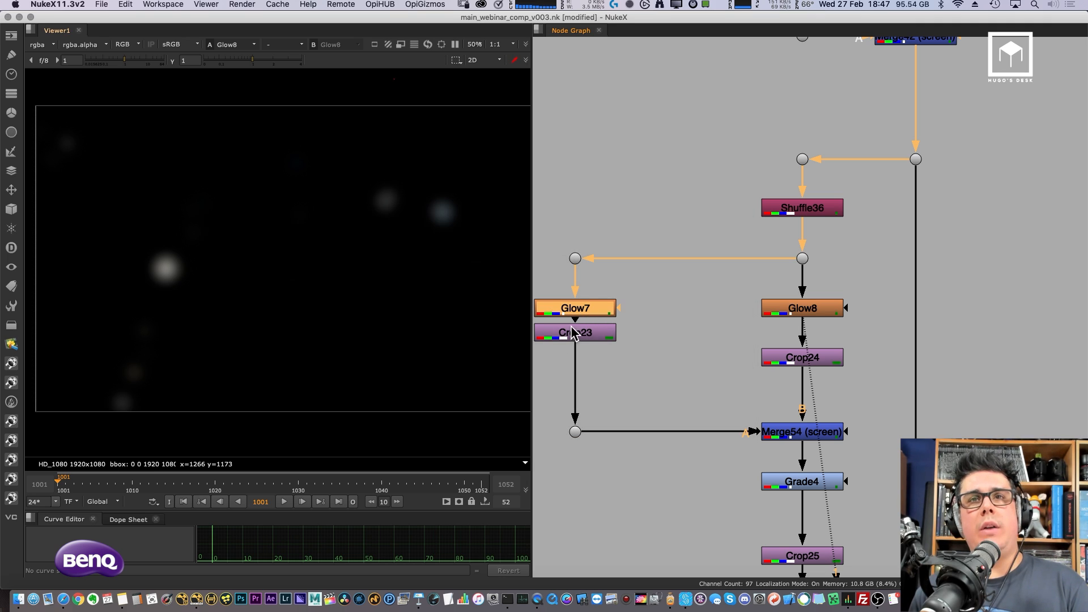
{"action": "key", "text": "1"}
{"action": "left_click", "coordinate": [549, 290]}
{"action": "scroll", "coordinate": [846, 386], "scroll_direction": "down", "scroll_amount": 1}
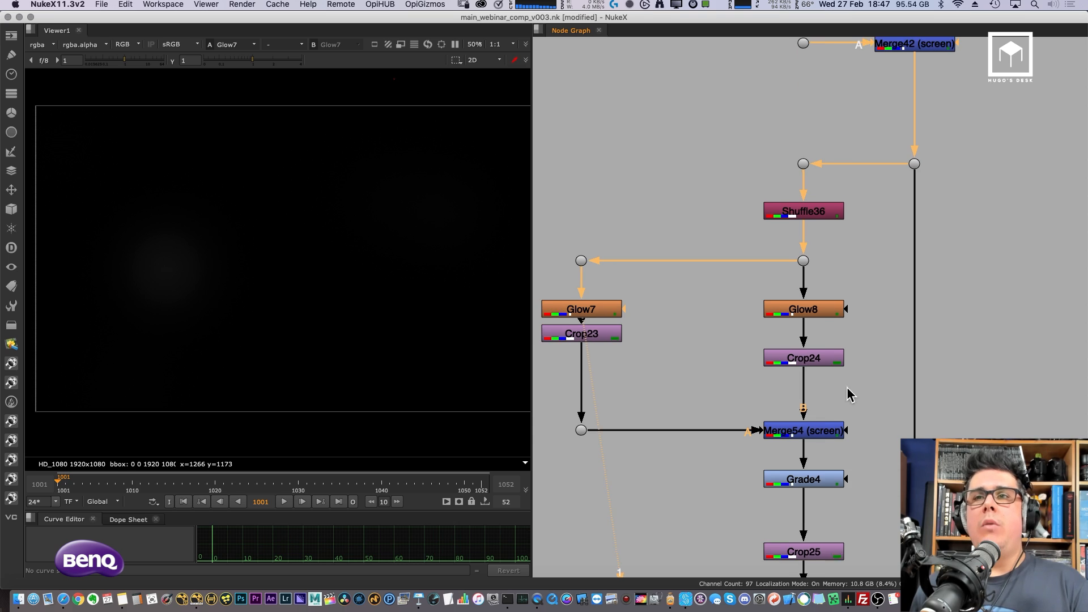
Step: View the Merge55 screen result in a maximized viewer and examine the bright highlight on the character's arm armour up close
{"action": "scroll", "coordinate": [815, 221], "scroll_direction": "down", "scroll_amount": 2}
{"action": "left_click_drag", "start_coordinate": [909, 278], "coordinate": [828, 324]}
{"action": "key", "text": "1"}
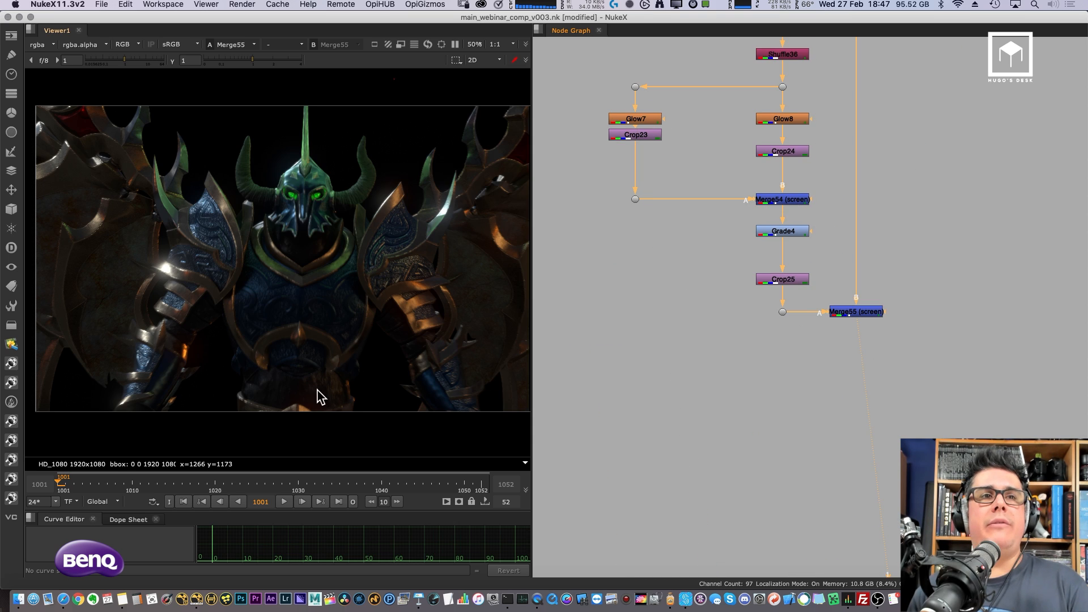
{"action": "key", "text": "space"}
{"action": "middle_click_drag", "start_coordinate": [370, 343], "coordinate": [473, 315]}
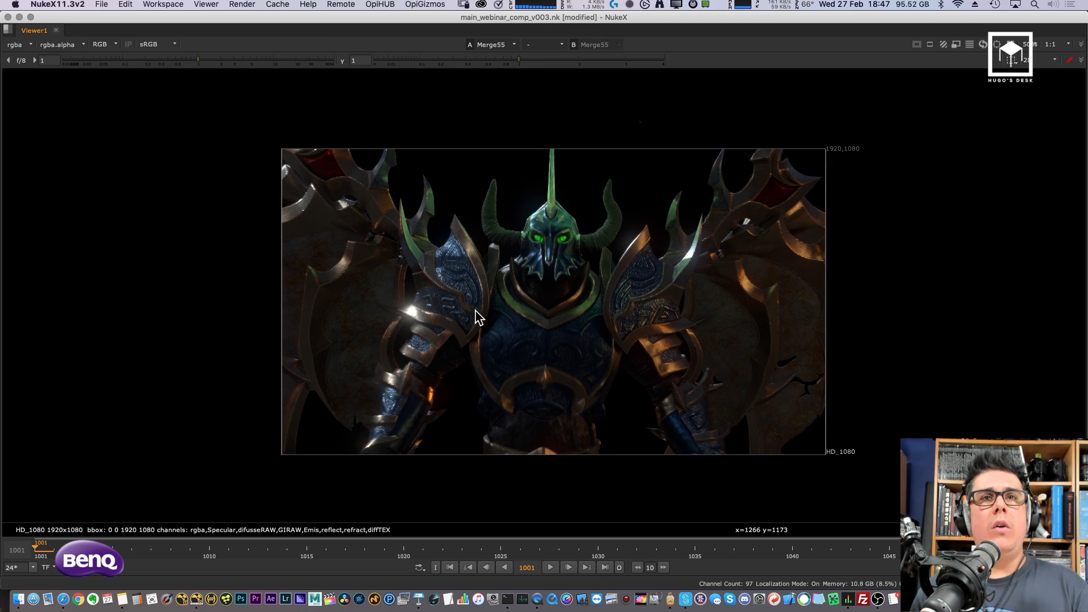
{"action": "scroll", "coordinate": [453, 294], "scroll_direction": "up", "scroll_amount": 5}
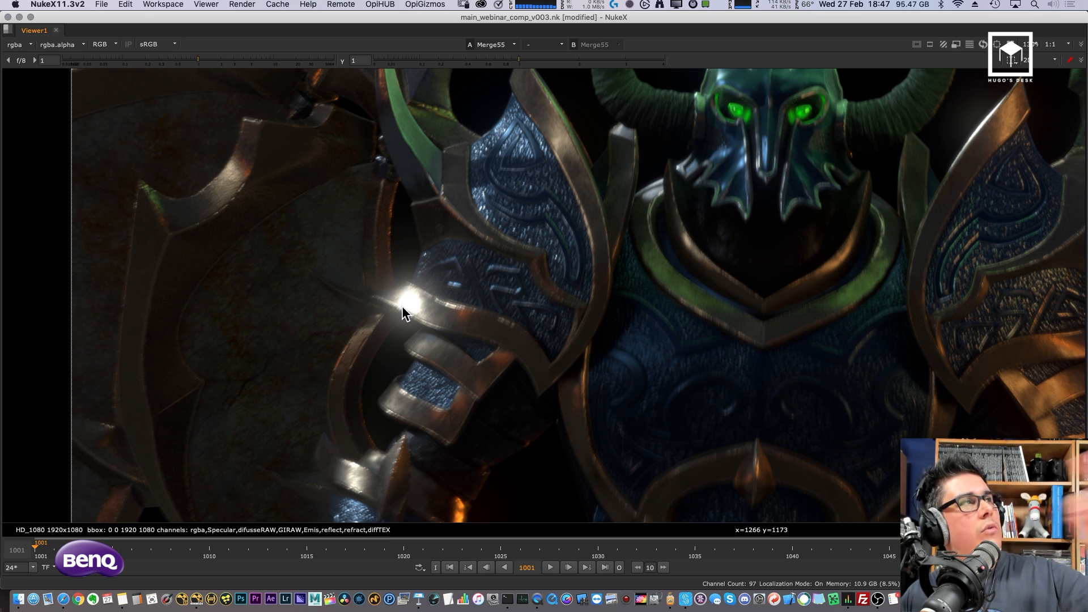
{"action": "scroll", "coordinate": [487, 286], "scroll_direction": "down", "scroll_amount": 2}
{"action": "scroll", "coordinate": [542, 289], "scroll_direction": "down", "scroll_amount": 1}
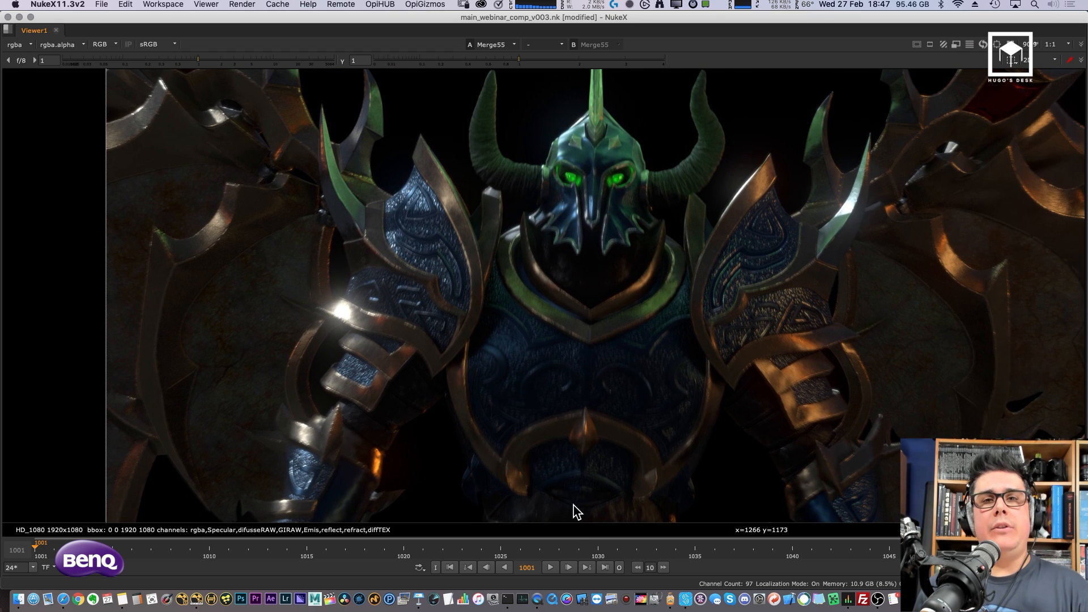
Step: Play back the Merge55 result and return to the start of the sequence
{"action": "left_click", "coordinate": [550, 568]}
{"action": "scroll", "coordinate": [499, 335], "scroll_direction": "down", "scroll_amount": 3}
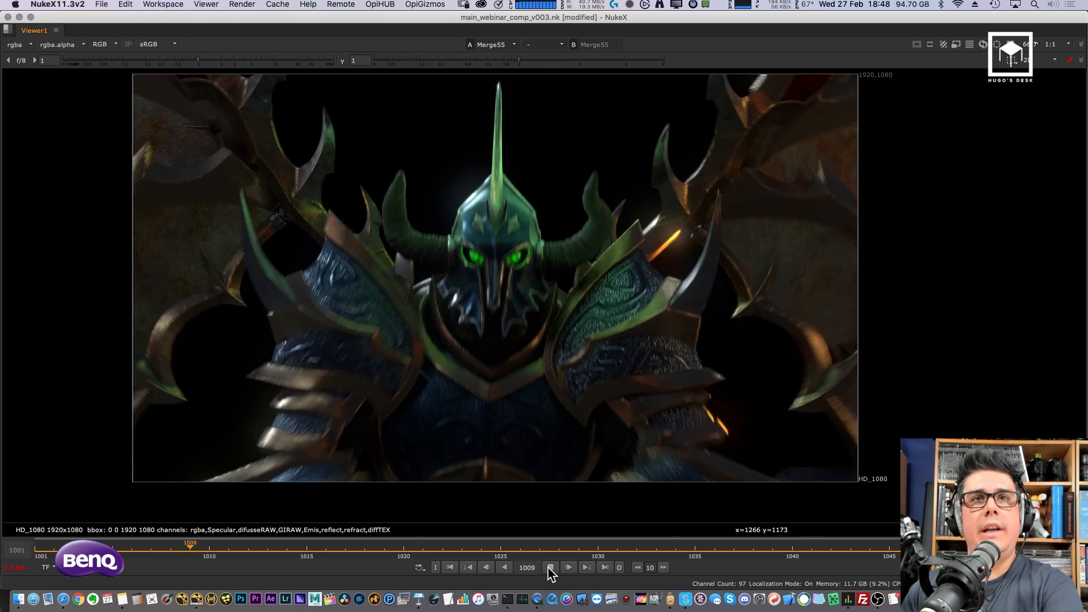
{"action": "left_click", "coordinate": [449, 567]}
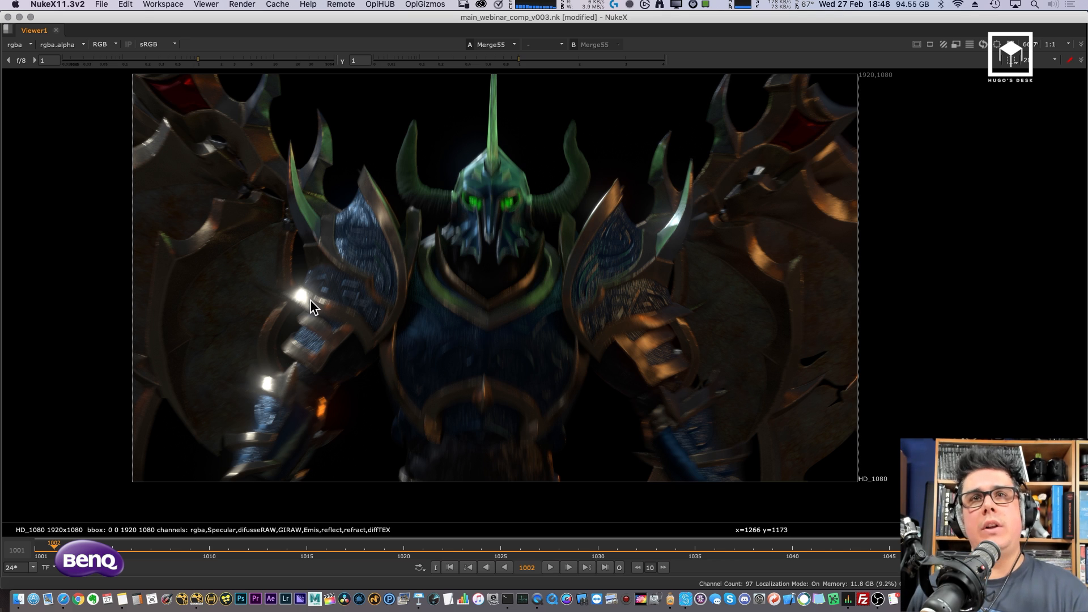
Step: Restore the split layout and view the dot at the top of the Spec Glow group, before any glow is applied
{"action": "key", "text": "space"}
{"action": "middle_click_drag", "start_coordinate": [427, 224], "coordinate": [348, 249]}
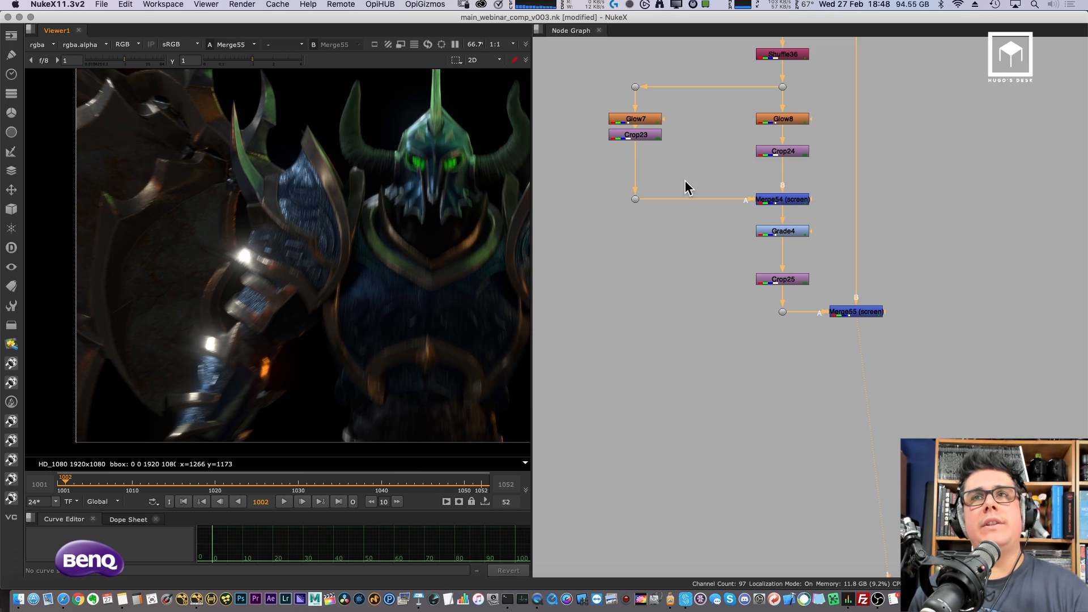
{"action": "middle_click_drag", "start_coordinate": [744, 59], "coordinate": [750, 243]}
{"action": "middle_click_drag", "start_coordinate": [817, 51], "coordinate": [799, 264]}
{"action": "middle_click_drag", "start_coordinate": [800, 199], "coordinate": [797, 305]}
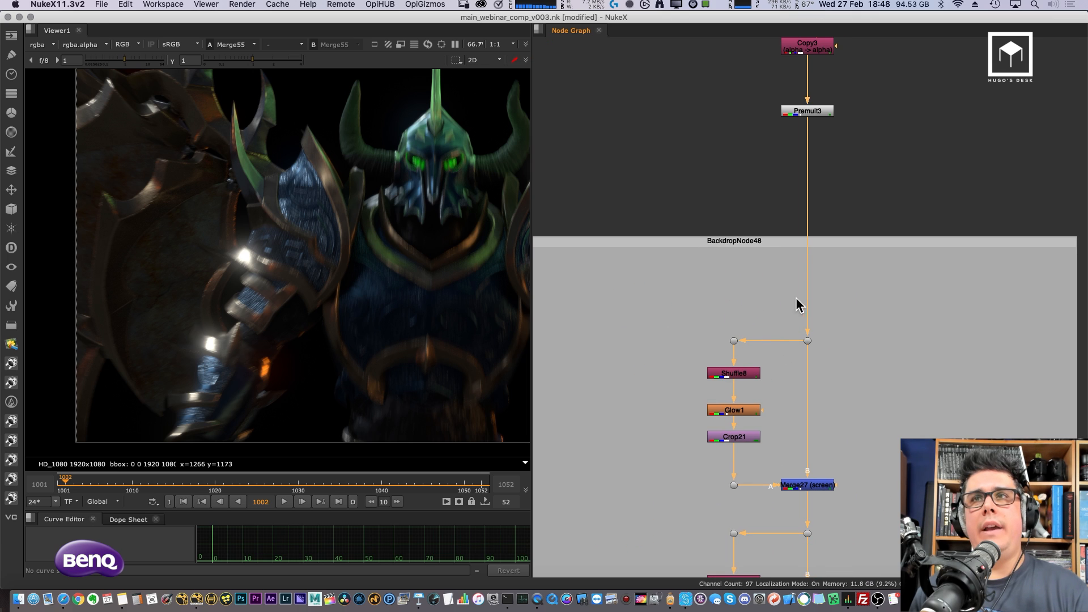
{"action": "left_click", "coordinate": [807, 340]}
{"action": "key", "text": "1"}
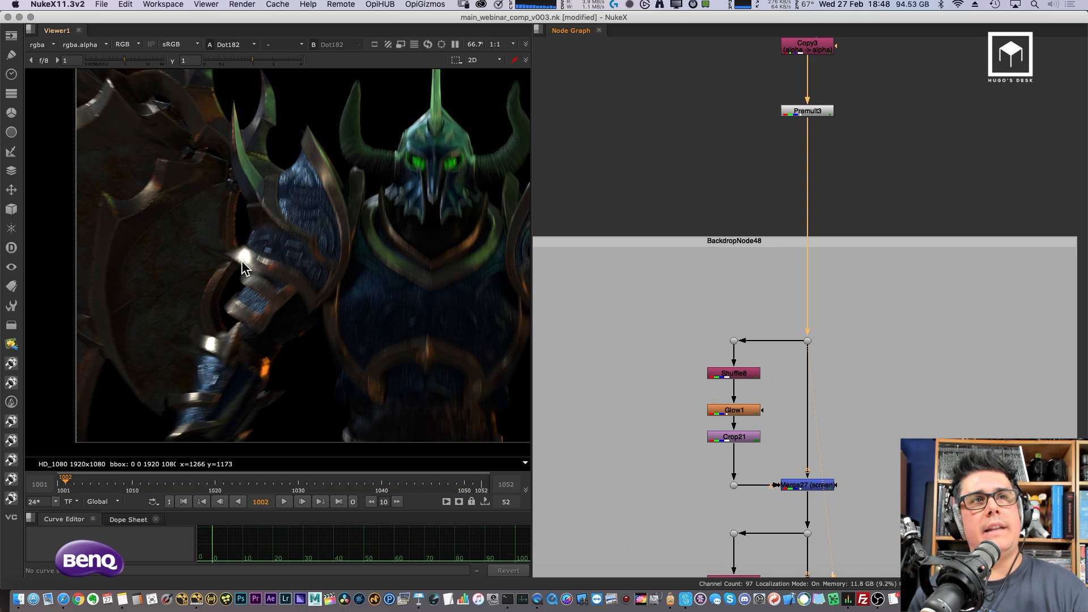
Step: View the Merge27 screen result, followed by the Merge42 screen result, to compare the first two glow layers
{"action": "middle_click_drag", "start_coordinate": [809, 368], "coordinate": [822, 215]}
{"action": "left_click_drag", "start_coordinate": [845, 308], "coordinate": [749, 358]}
{"action": "key", "text": "1"}
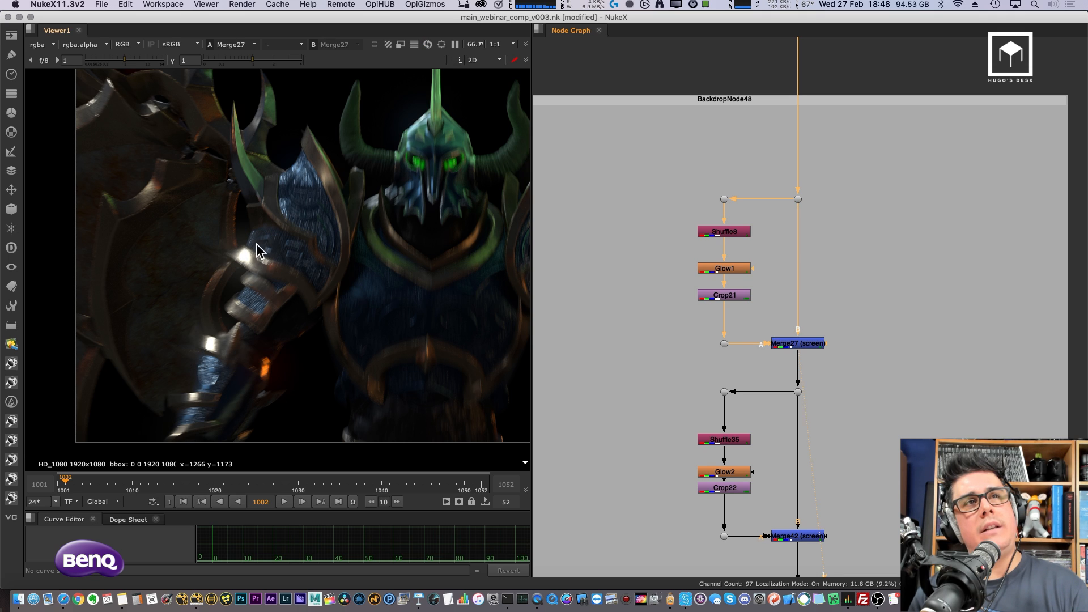
{"action": "middle_click_drag", "start_coordinate": [832, 306], "coordinate": [828, 143]}
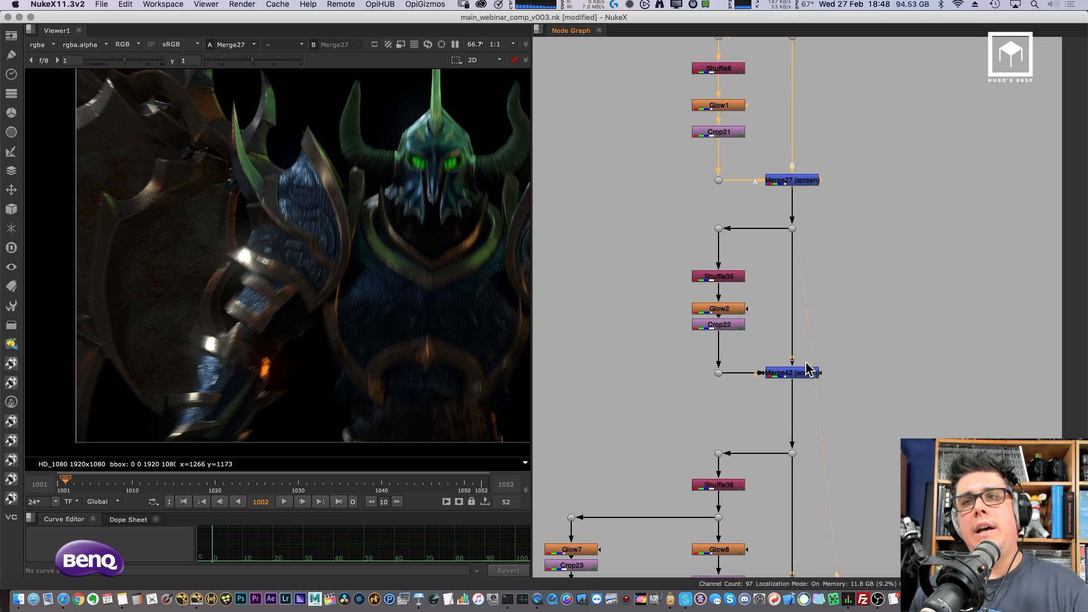
{"action": "left_click", "coordinate": [804, 373]}
{"action": "key", "text": "1"}
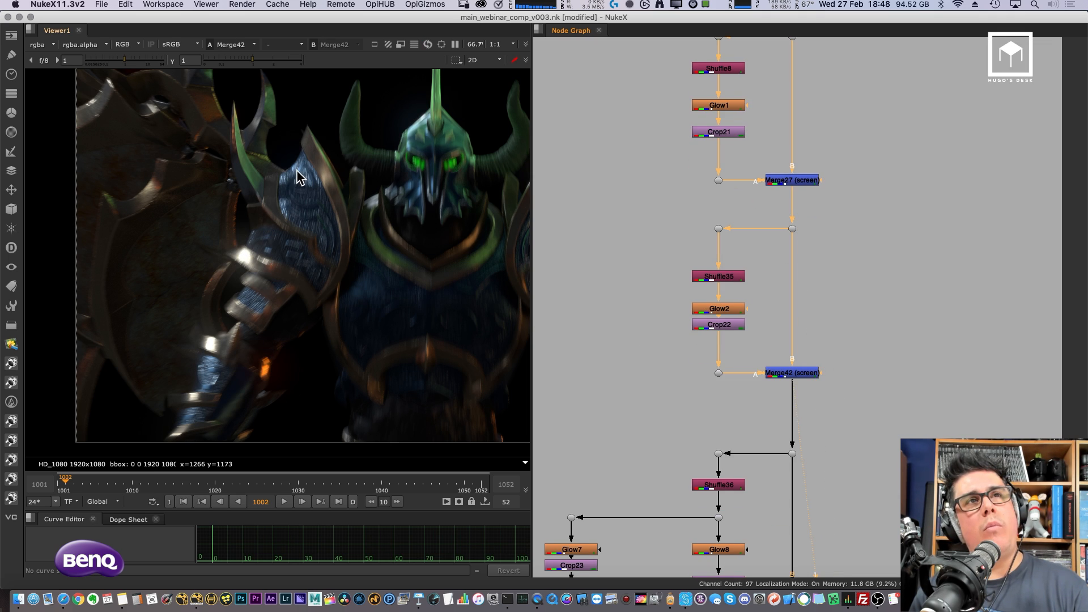
Step: Examine Merge42's glow on the shoulder armour up close, then view the final Merge55 screen result
{"action": "scroll", "coordinate": [309, 178], "scroll_direction": "up", "scroll_amount": 2}
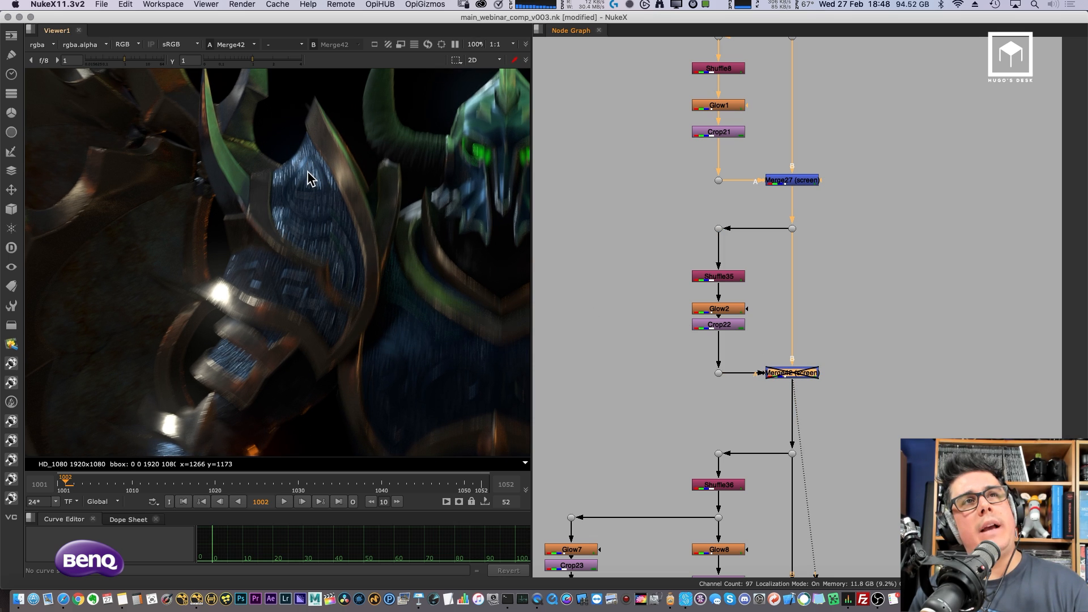
{"action": "scroll", "coordinate": [819, 340], "scroll_direction": "down", "scroll_amount": 5}
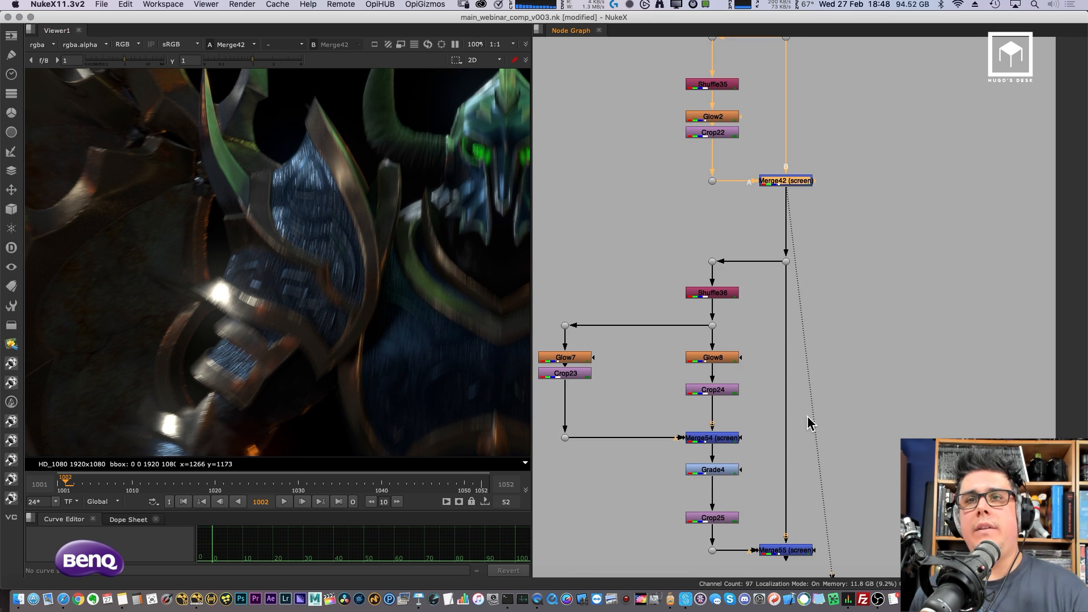
{"action": "left_click", "coordinate": [804, 453]}
{"action": "key", "text": "1"}
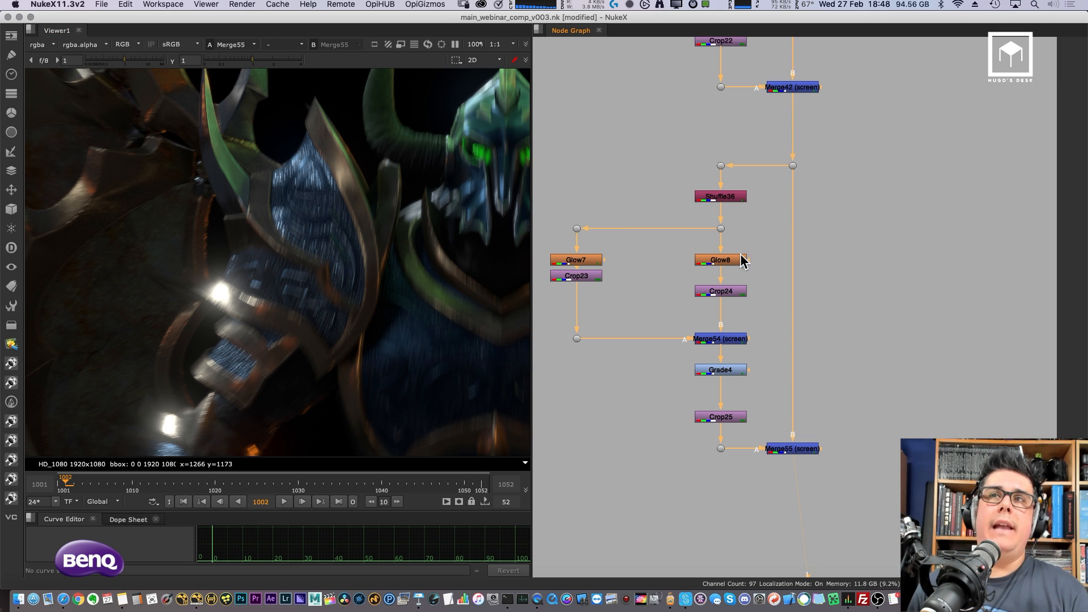
Step: Examine the whole Spec Glow group alongside the character's Merge55 result
{"action": "scroll", "coordinate": [730, 249], "scroll_direction": "down", "scroll_amount": 5}
{"action": "middle_click_drag", "start_coordinate": [748, 140], "coordinate": [746, 223]}
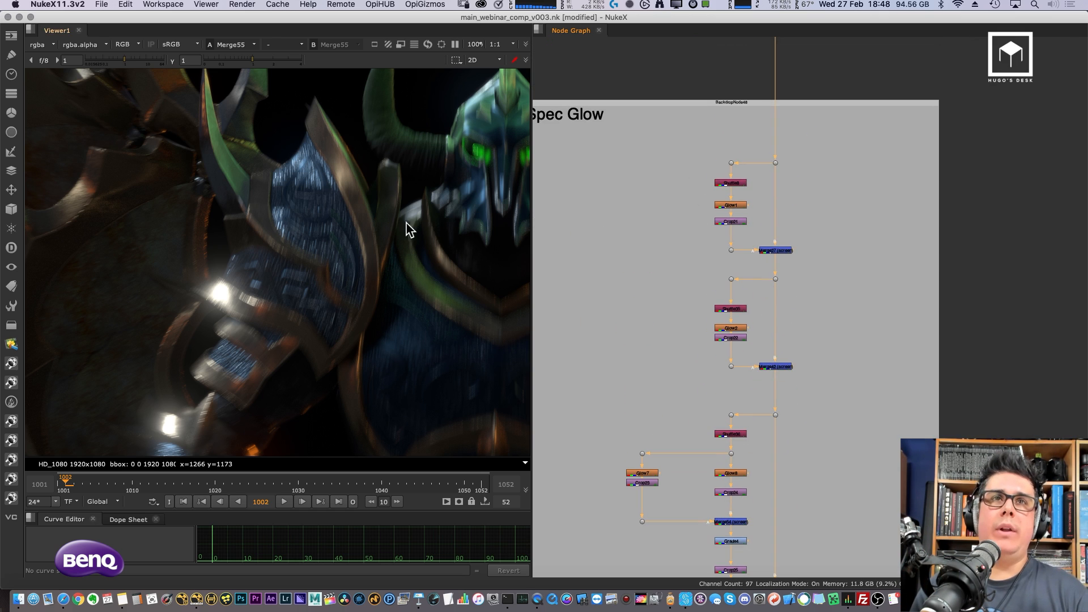
{"action": "scroll", "coordinate": [363, 224], "scroll_direction": "down", "scroll_amount": 4}
{"action": "middle_click_drag", "start_coordinate": [410, 240], "coordinate": [350, 251]}
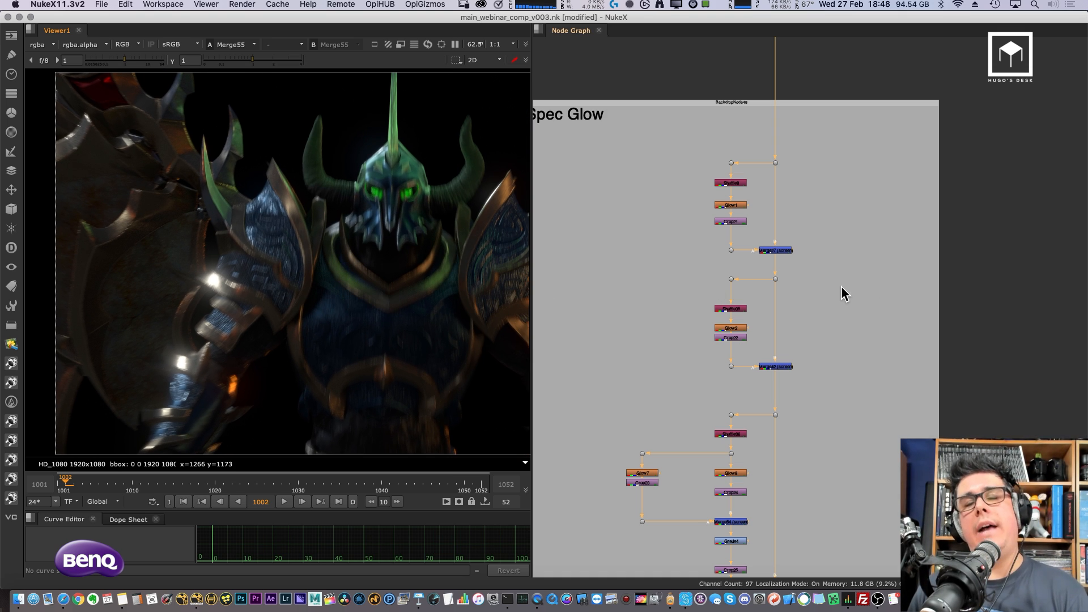
{"action": "scroll", "coordinate": [801, 303], "scroll_direction": "down", "scroll_amount": 5}
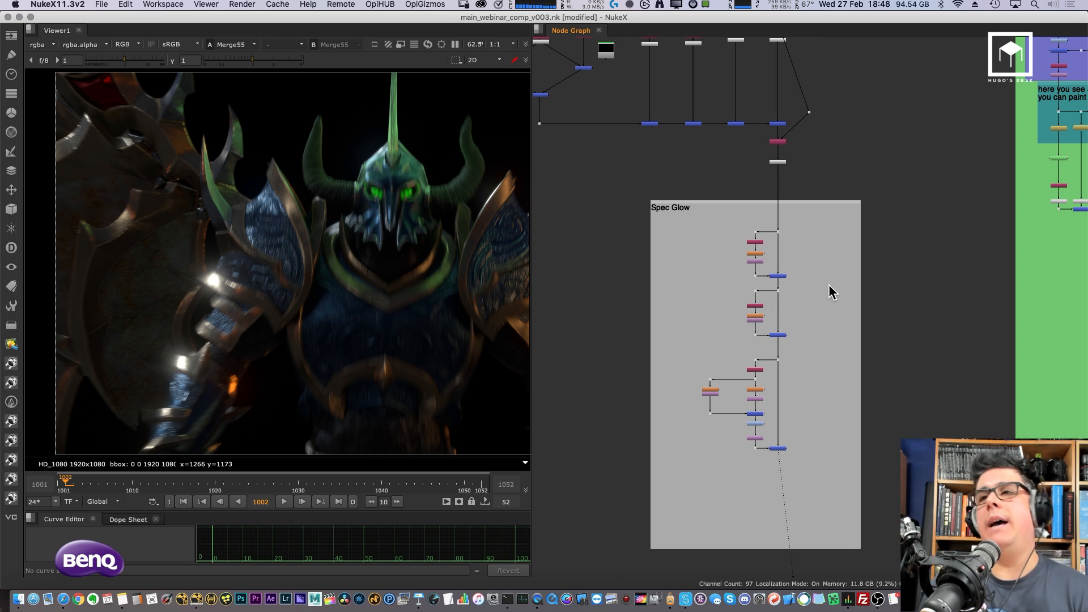
Step: Follow the node graph down to the inputs above the Displacment group and view the Merge62 output
{"action": "scroll", "coordinate": [784, 296], "scroll_direction": "down", "scroll_amount": 5}
{"action": "middle_click_drag", "start_coordinate": [827, 326], "coordinate": [742, 304]}
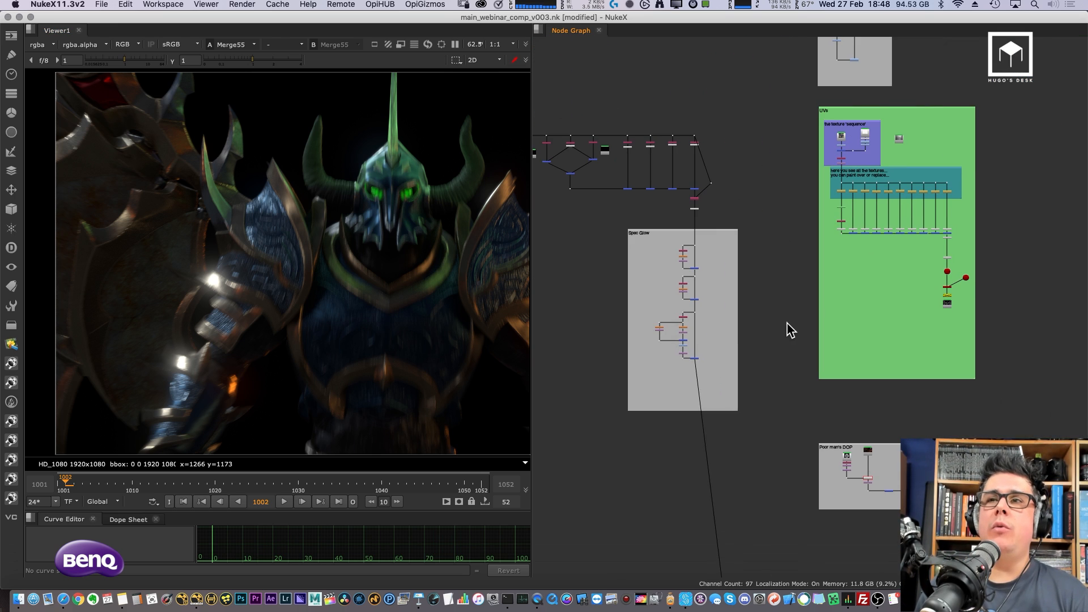
{"action": "middle_click_drag", "start_coordinate": [804, 359], "coordinate": [710, 149]}
{"action": "middle_click_drag", "start_coordinate": [765, 424], "coordinate": [748, 259]}
{"action": "middle_click_drag", "start_coordinate": [734, 283], "coordinate": [683, 324], "text": "alt"}
{"action": "middle_click_drag", "start_coordinate": [766, 328], "coordinate": [732, 171]}
{"action": "middle_click_drag", "start_coordinate": [724, 265], "coordinate": [762, 222], "text": "alt"}
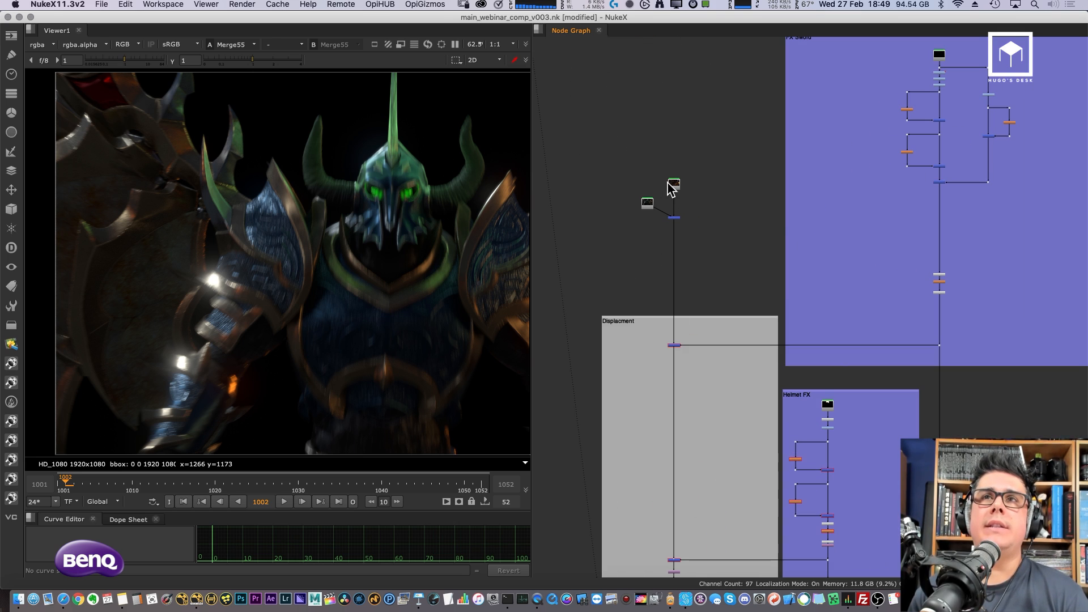
{"action": "left_click", "coordinate": [674, 218]}
{"action": "key", "text": "1"}
{"action": "scroll", "coordinate": [357, 279], "scroll_direction": "down", "scroll_amount": 3}
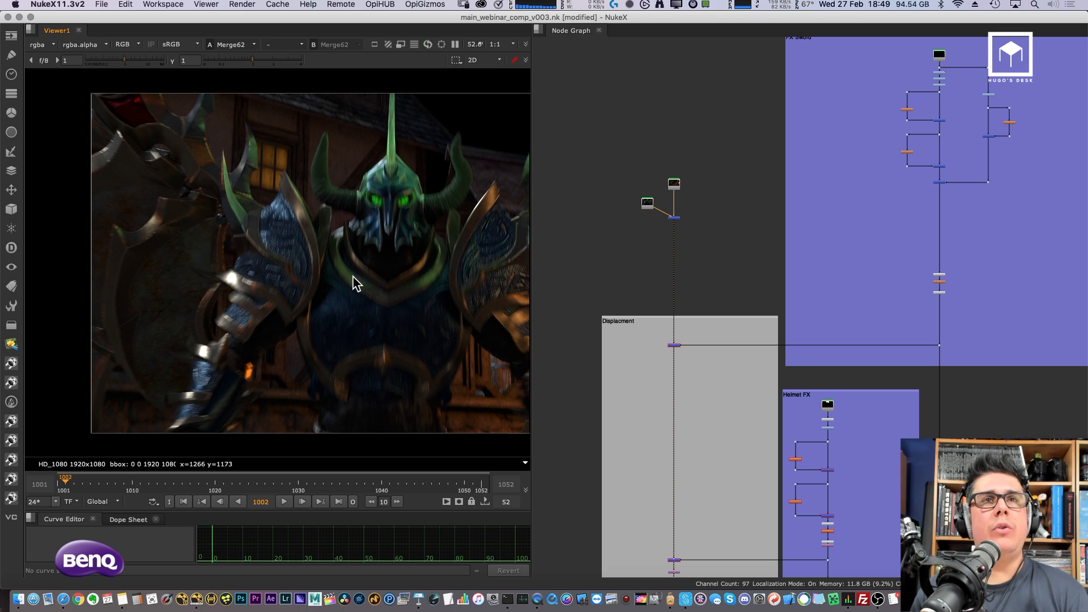
Step: View the Read108 character render and compare frames 1026 and 1031
{"action": "left_click", "coordinate": [674, 183]}
{"action": "key", "text": "1"}
{"action": "left_click", "coordinate": [307, 480]}
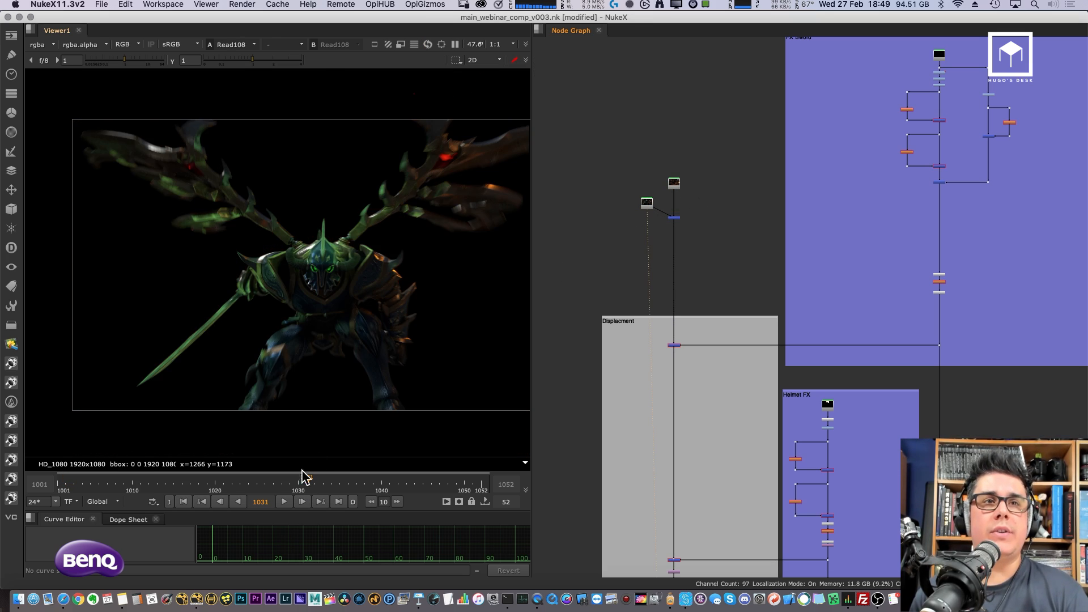
{"action": "left_click", "coordinate": [265, 487]}
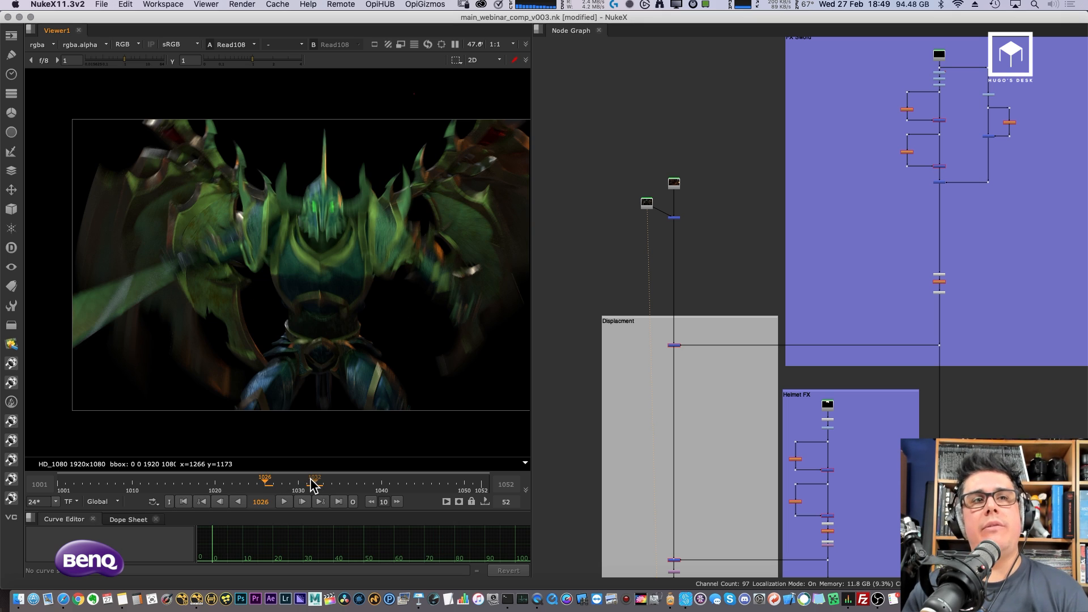
{"action": "left_click", "coordinate": [307, 480]}
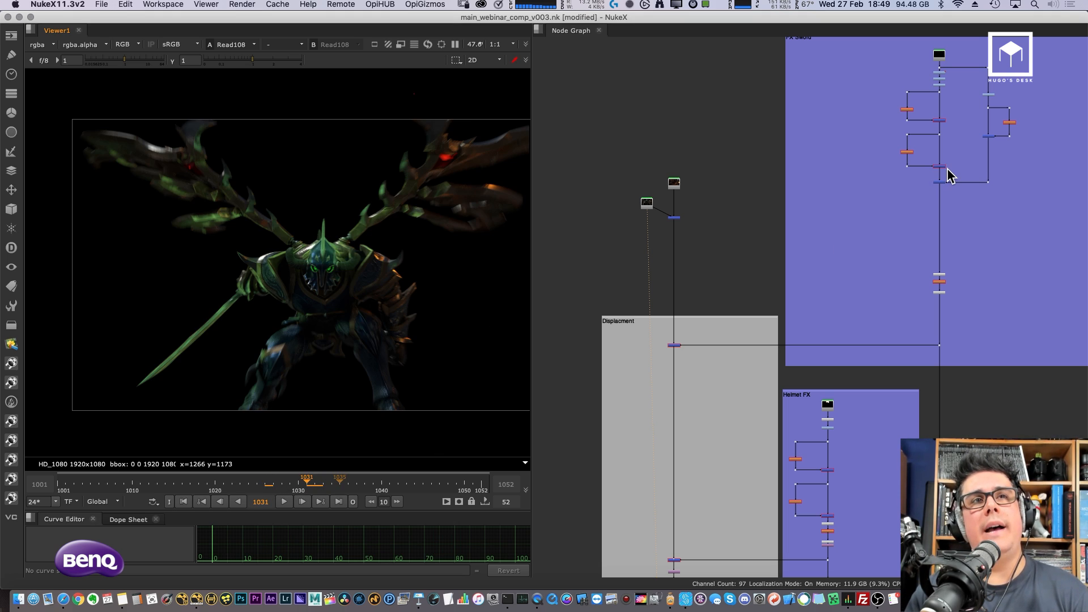
Step: View the Read110 fire element at the top of the FX Sword group
{"action": "middle_click_drag", "start_coordinate": [860, 180], "coordinate": [830, 225]}
{"action": "left_click", "coordinate": [906, 108]}
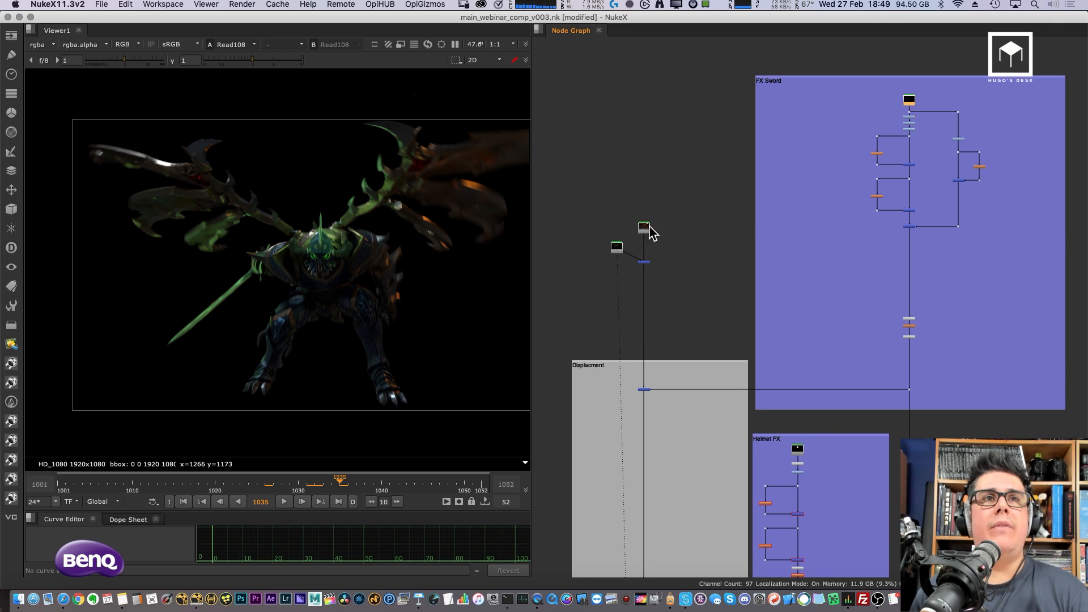
{"action": "key", "text": "1"}
Step: Find the FX: Rain group and view its upper Read106 element
{"action": "middle_click_drag", "start_coordinate": [804, 463], "coordinate": [819, 304]}
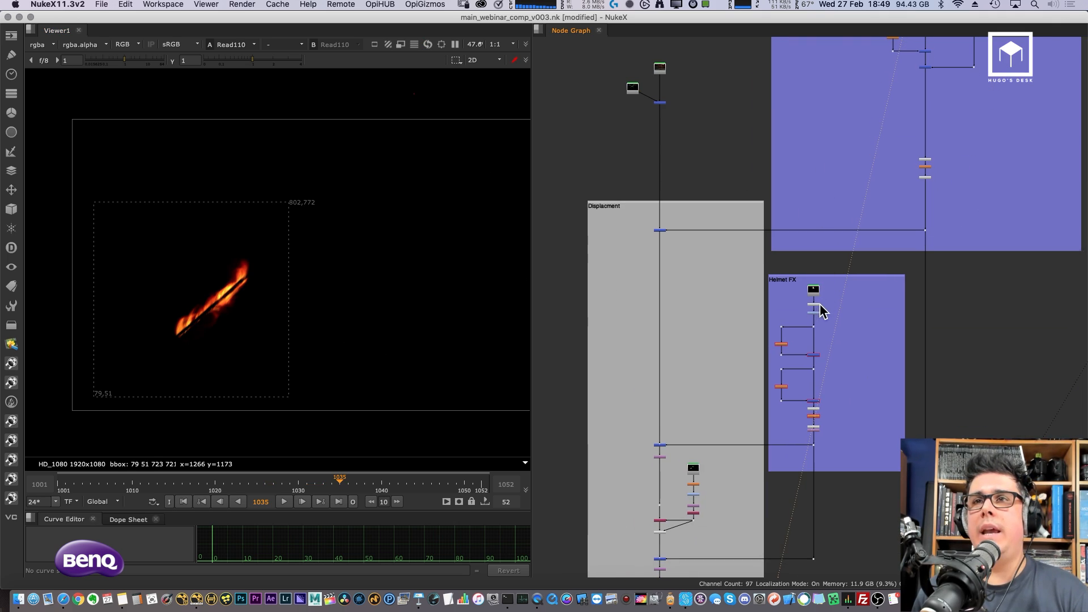
{"action": "middle_click_drag", "start_coordinate": [797, 484], "coordinate": [826, 281]}
{"action": "middle_click_drag", "start_coordinate": [820, 420], "coordinate": [826, 207]}
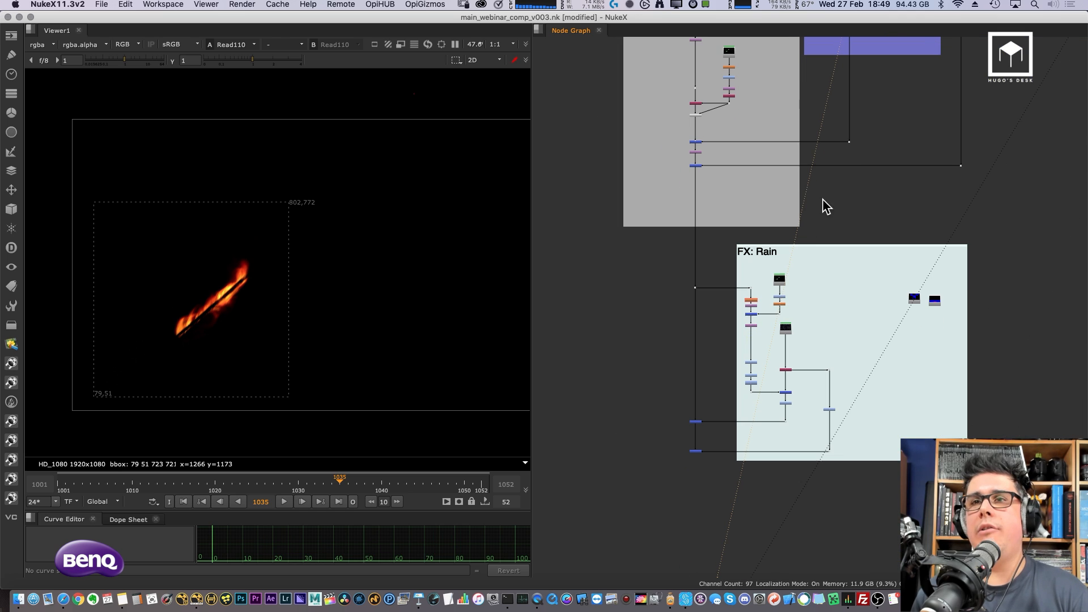
{"action": "left_click", "coordinate": [781, 281]}
{"action": "key", "text": "1"}
{"action": "scroll", "coordinate": [336, 250], "scroll_direction": "up", "scroll_amount": 2}
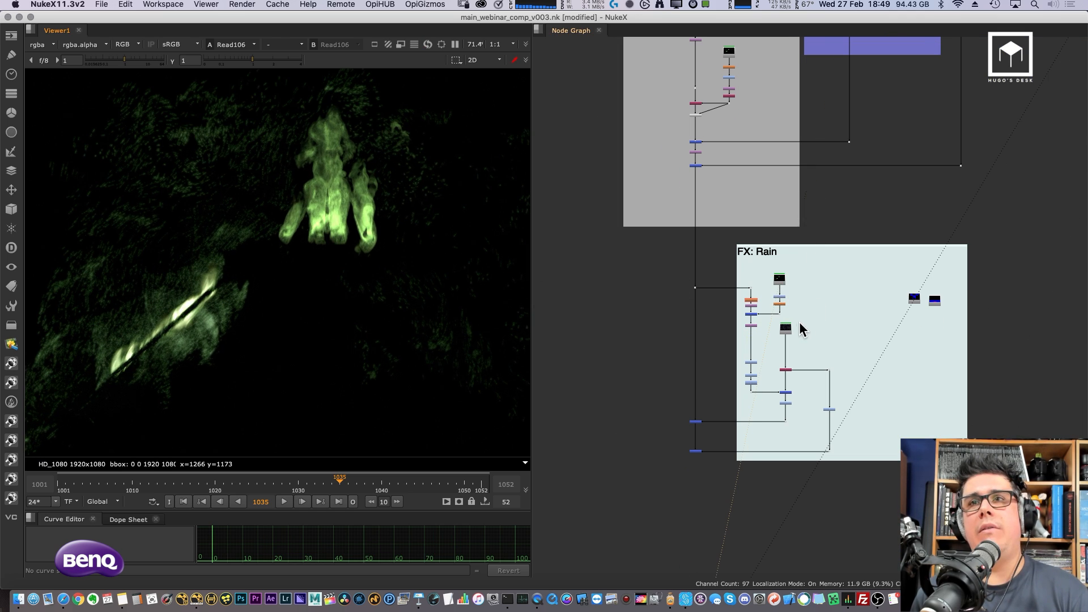
Step: View the Read107 rain render, play it back, and check frames 1042 and 1033
{"action": "left_click", "coordinate": [785, 328]}
{"action": "key", "text": "1"}
{"action": "scroll", "coordinate": [306, 340], "scroll_direction": "down", "scroll_amount": 3}
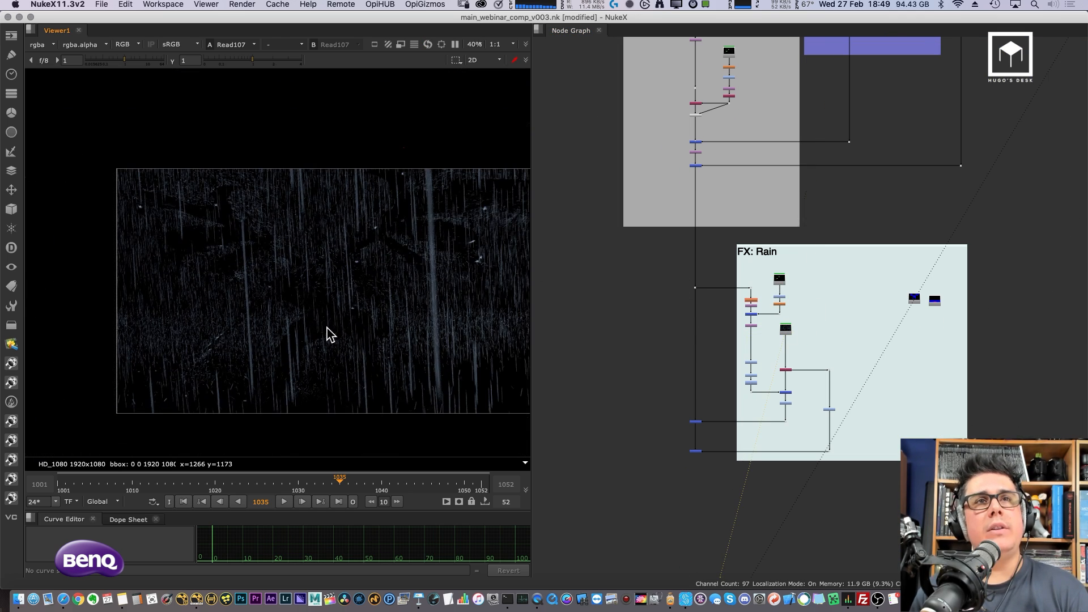
{"action": "scroll", "coordinate": [318, 323], "scroll_direction": "up", "scroll_amount": 2}
{"action": "left_click", "coordinate": [284, 502]}
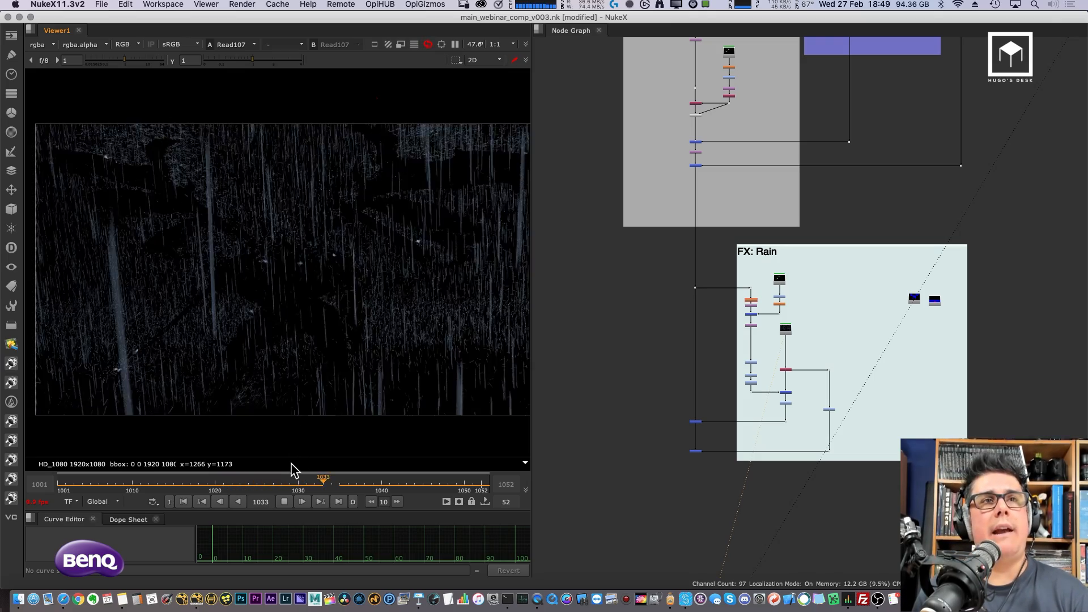
{"action": "left_click", "coordinate": [284, 502]}
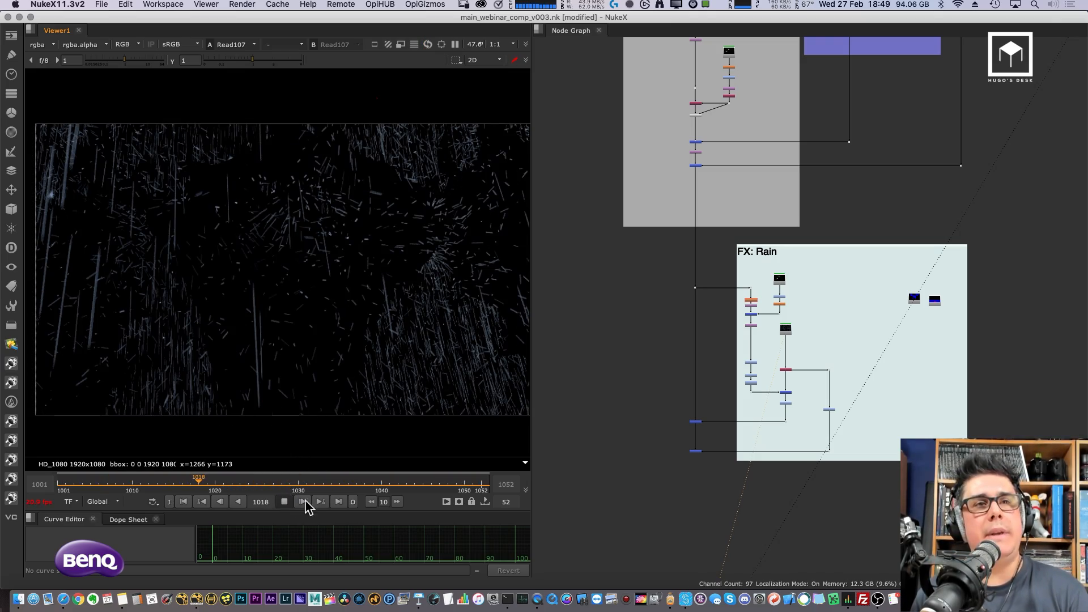
{"action": "left_click_drag", "start_coordinate": [325, 485], "coordinate": [400, 484]}
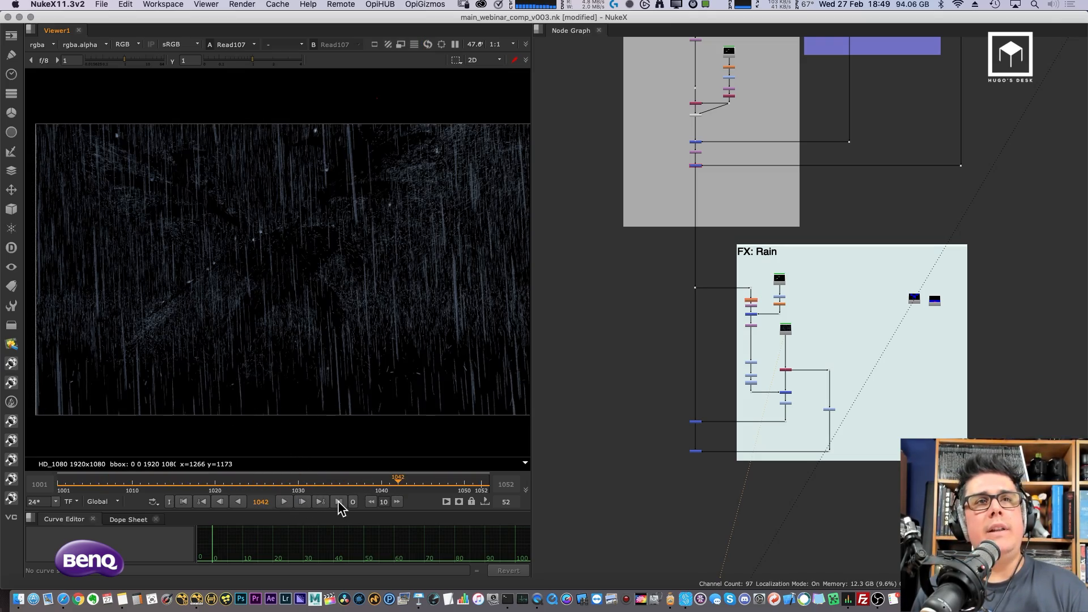
{"action": "left_click", "coordinate": [325, 486]}
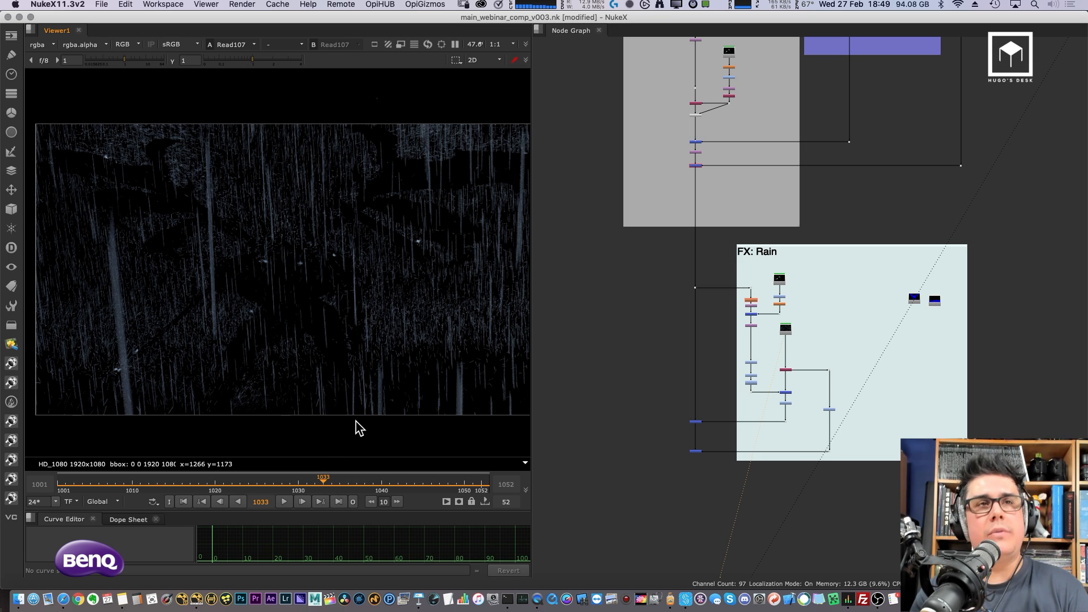
Step: Advance the rain to frame 1036 and view the incoming comp at the dot feeding Blur9 in the FX: Rain group
{"action": "key", "text": "Right"}
{"action": "key", "text": "Right"}
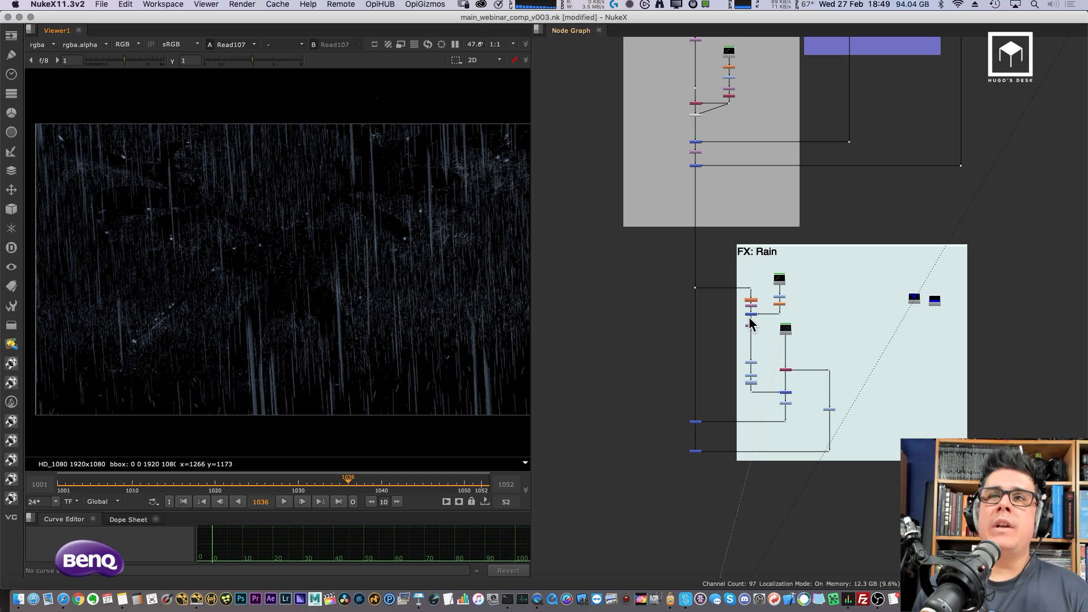
{"action": "scroll", "coordinate": [749, 322], "scroll_direction": "up", "scroll_amount": 10}
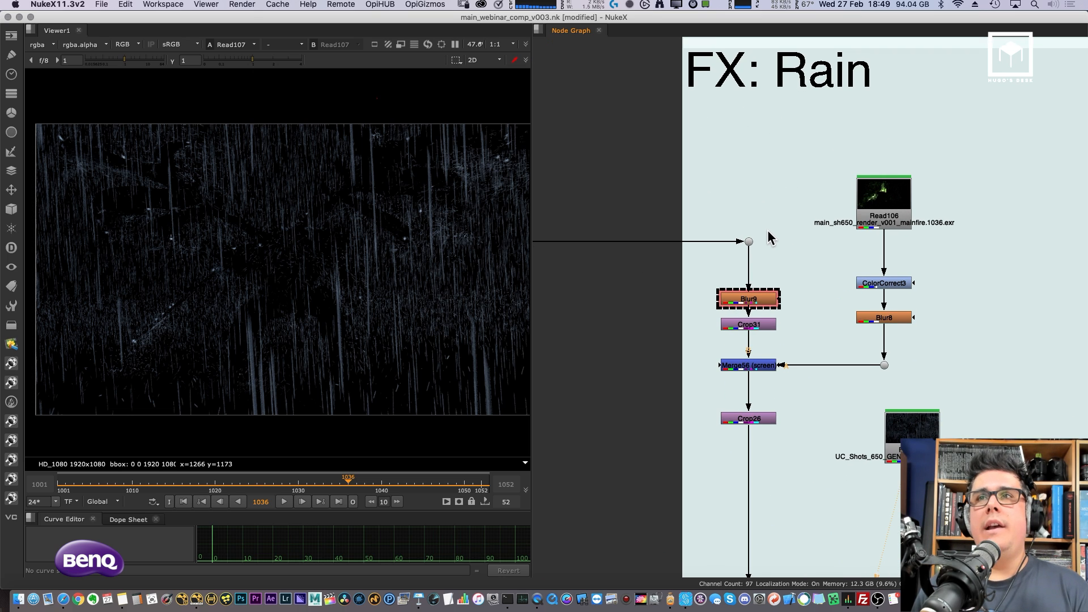
{"action": "left_click", "coordinate": [749, 242]}
{"action": "key", "text": "1"}
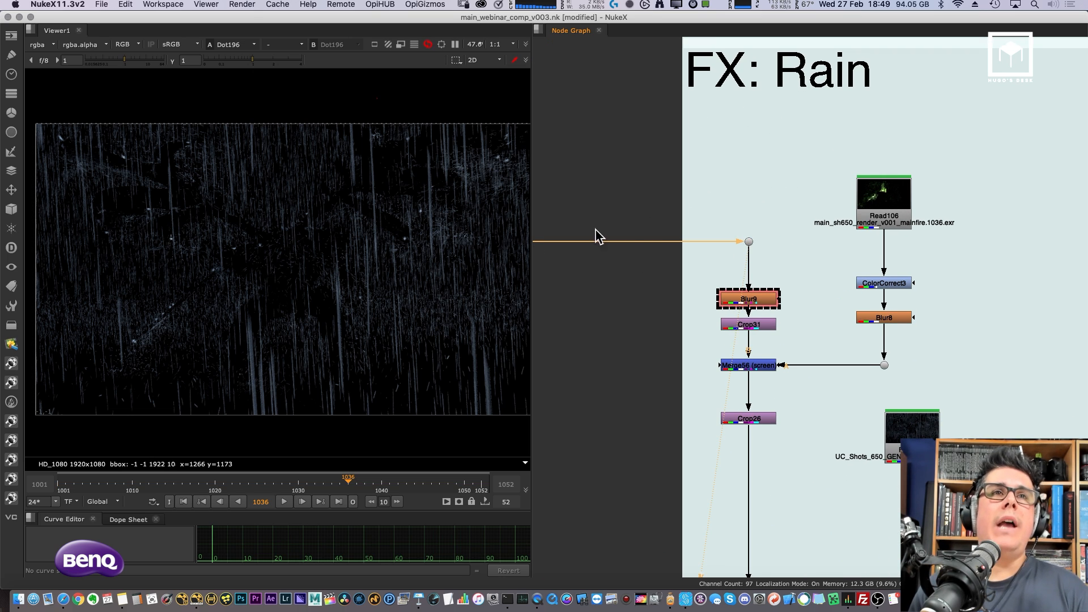
{"action": "scroll", "coordinate": [296, 277], "scroll_direction": "up", "scroll_amount": 3}
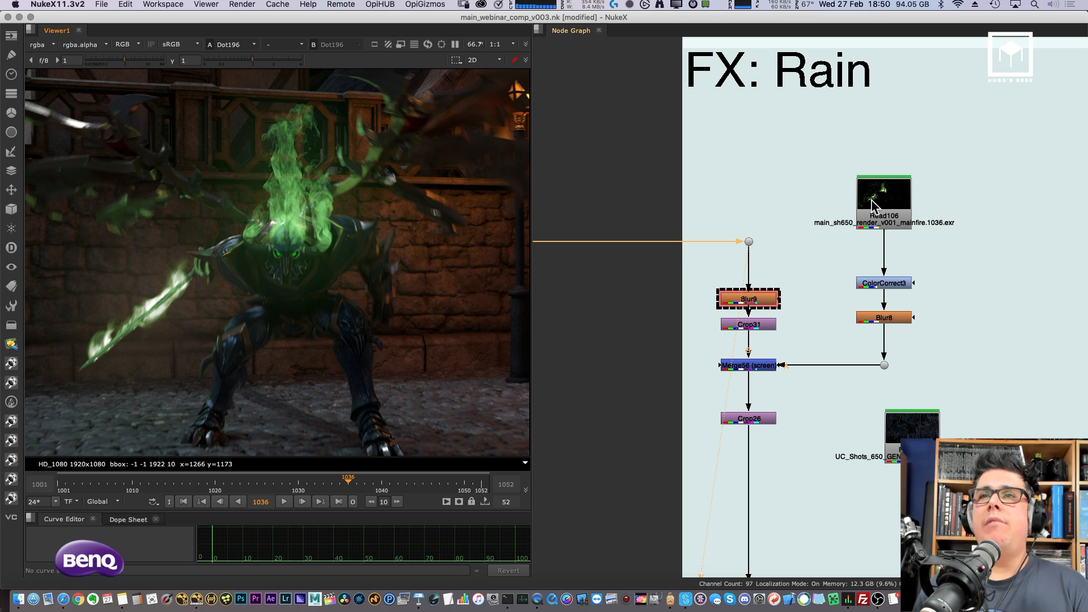
Step: View the Blur9 output of the incoming comp across the whole frame
{"action": "left_click", "coordinate": [770, 298]}
{"action": "key", "text": "1"}
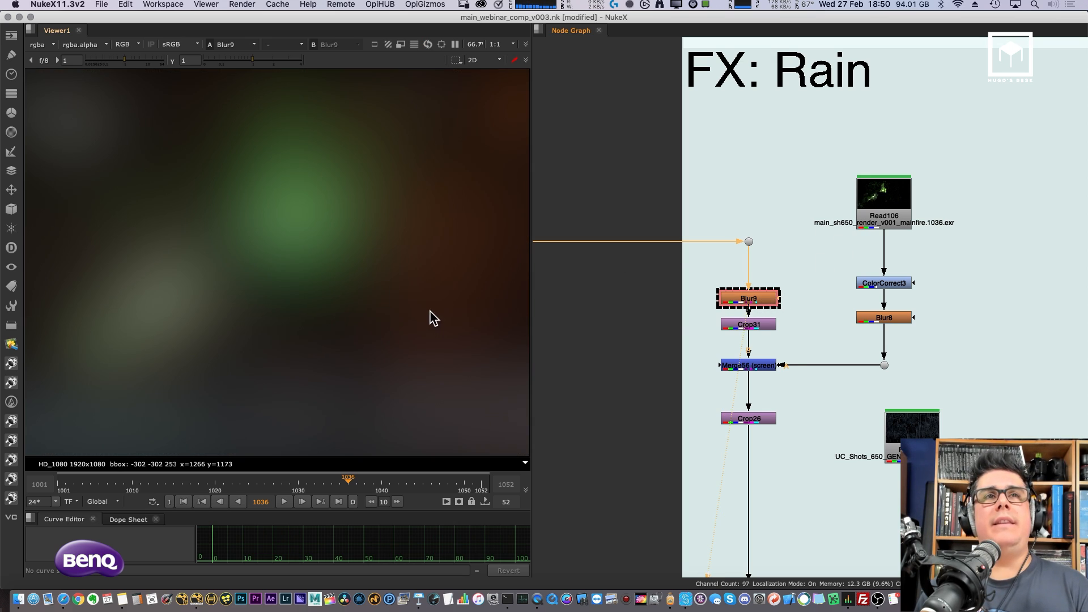
{"action": "scroll", "coordinate": [396, 315], "scroll_direction": "down", "scroll_amount": 2}
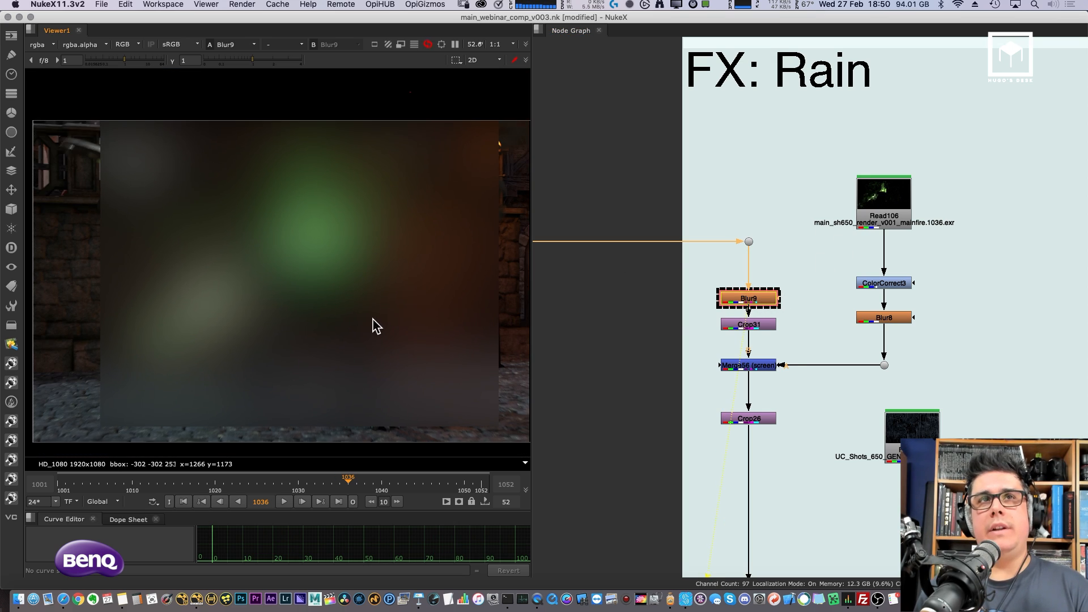
{"action": "double_click", "coordinate": [754, 300]}
{"action": "left_click", "coordinate": [687, 381]}
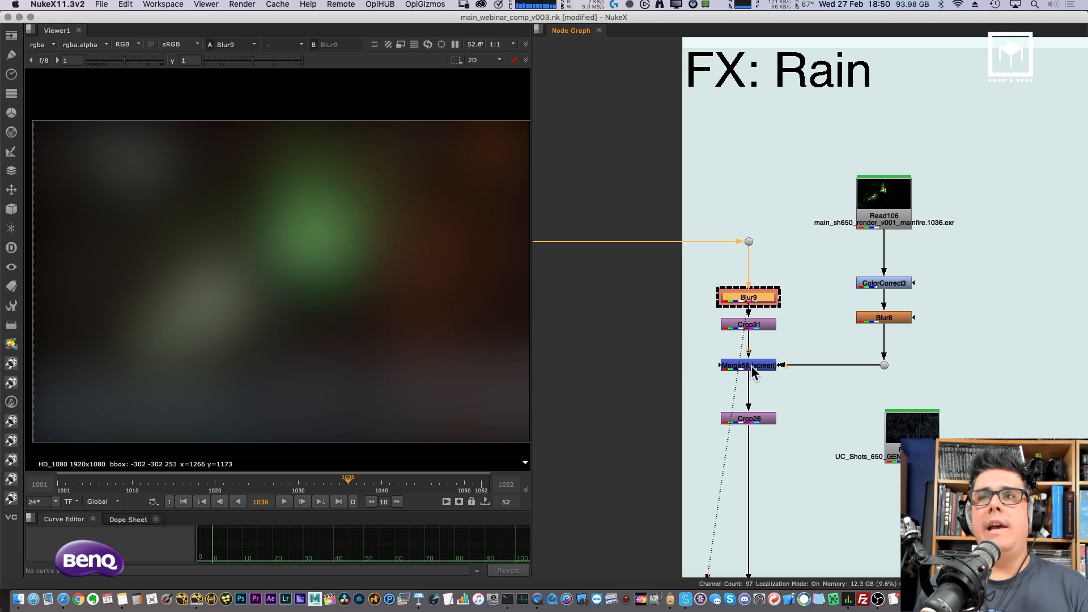
Step: Compare the Read106 fire element with the Merge56 screen of the blurred fire over the blurred comp
{"action": "left_click", "coordinate": [751, 366]}
{"action": "key", "text": "1"}
{"action": "left_click", "coordinate": [880, 229]}
{"action": "key", "text": "1"}
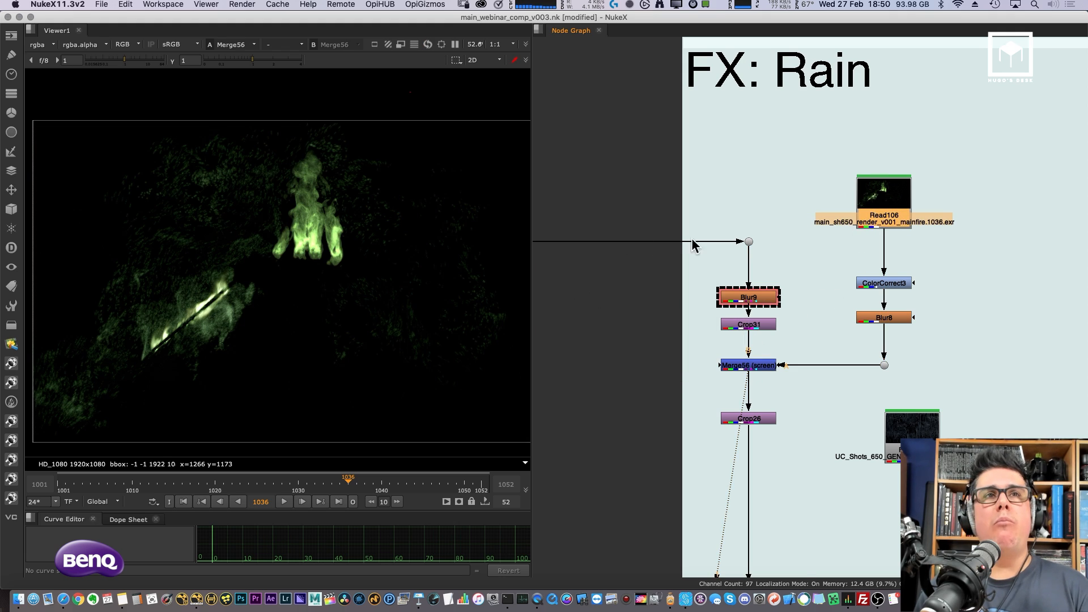
{"action": "left_click", "coordinate": [758, 367]}
{"action": "key", "text": "1"}
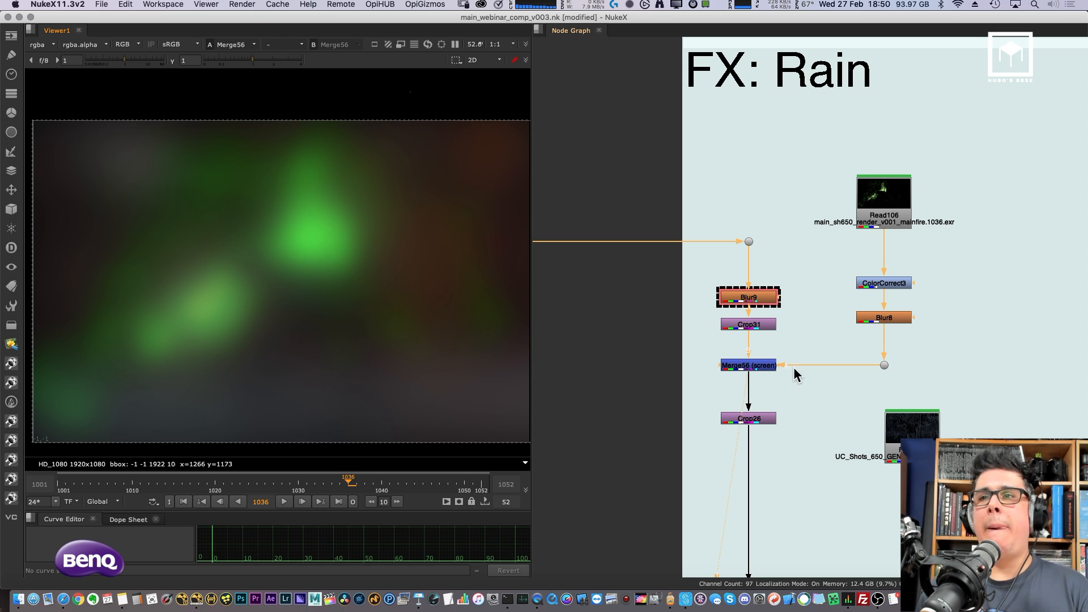
Step: View the blurred light map through Grade10, ColorCorrect5 and Clamp4 in turn
{"action": "scroll", "coordinate": [814, 333], "scroll_direction": "down", "scroll_amount": 10}
{"action": "left_click", "coordinate": [756, 292]}
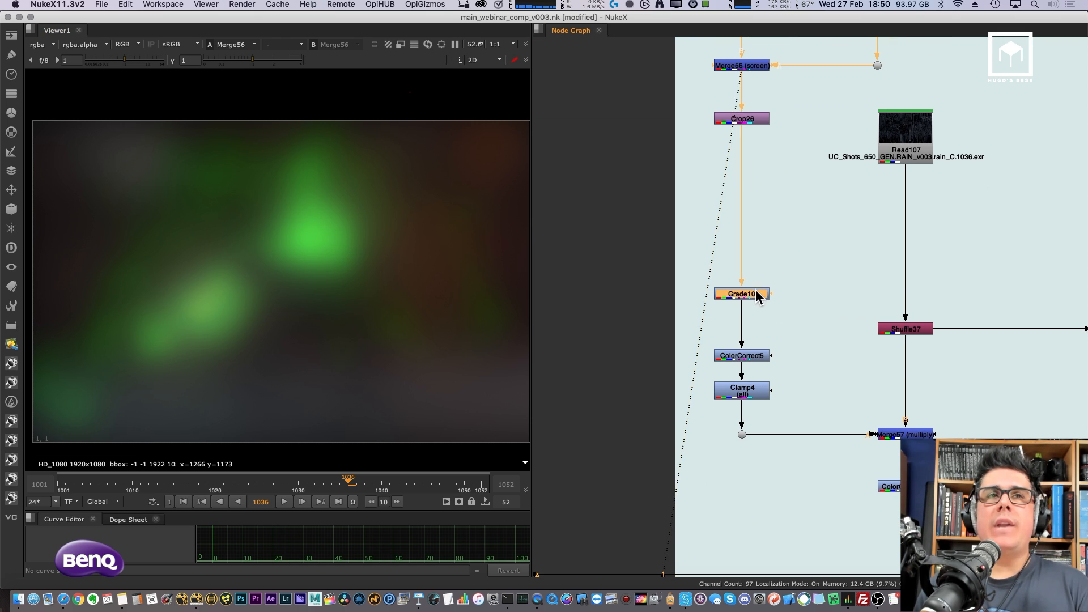
{"action": "key", "text": "1"}
{"action": "left_click", "coordinate": [750, 356]}
{"action": "key", "text": "1"}
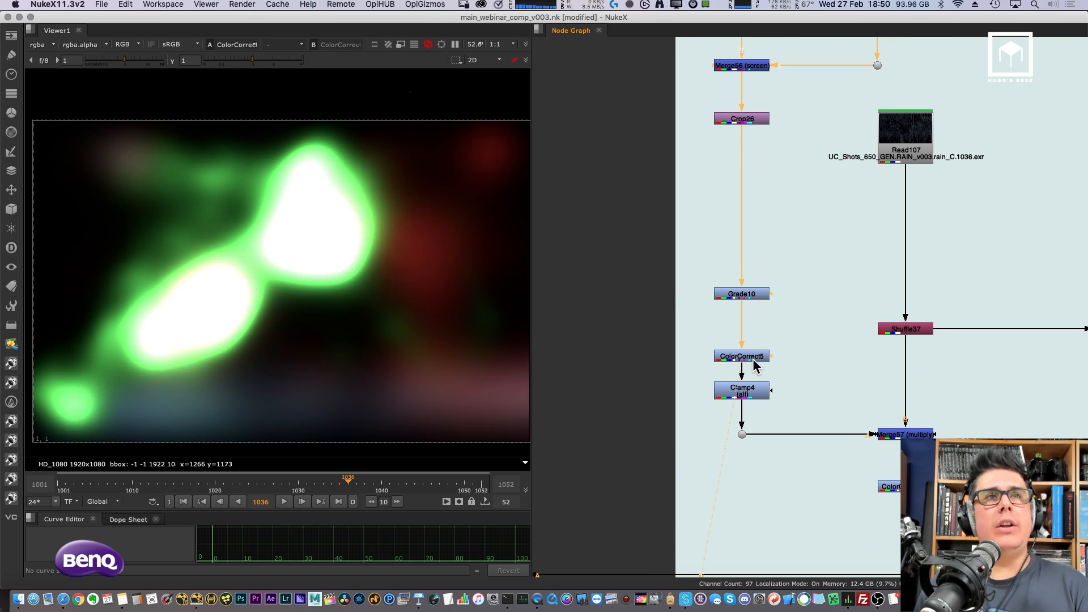
{"action": "left_click", "coordinate": [758, 390]}
{"action": "key", "text": "1"}
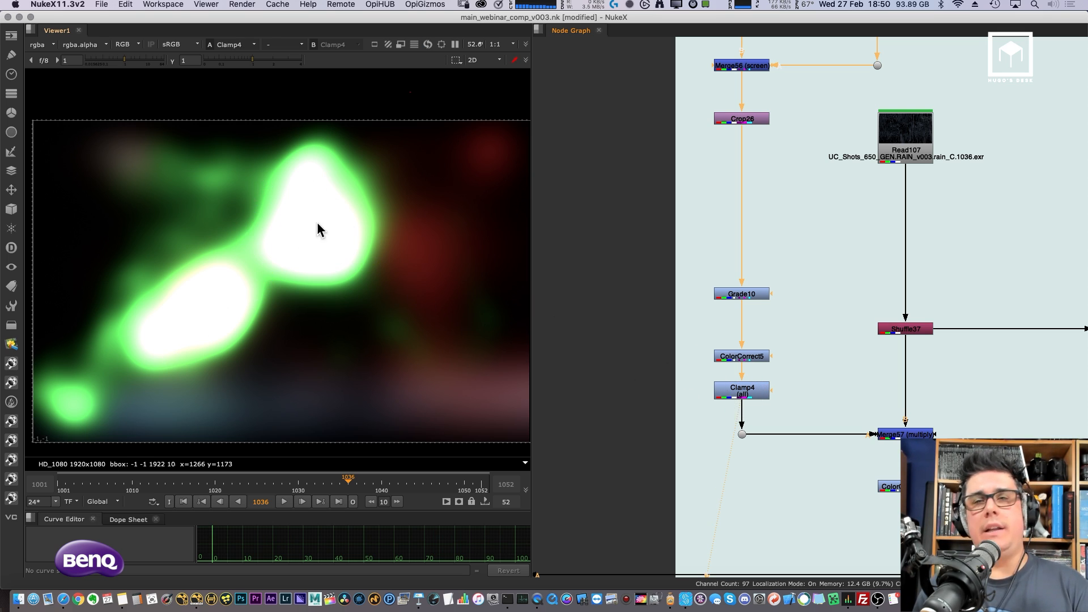
Step: View the Shuffle37 rain, followed by the Merge57 multiply of the rain with the light map
{"action": "left_click", "coordinate": [914, 328]}
{"action": "key", "text": "1"}
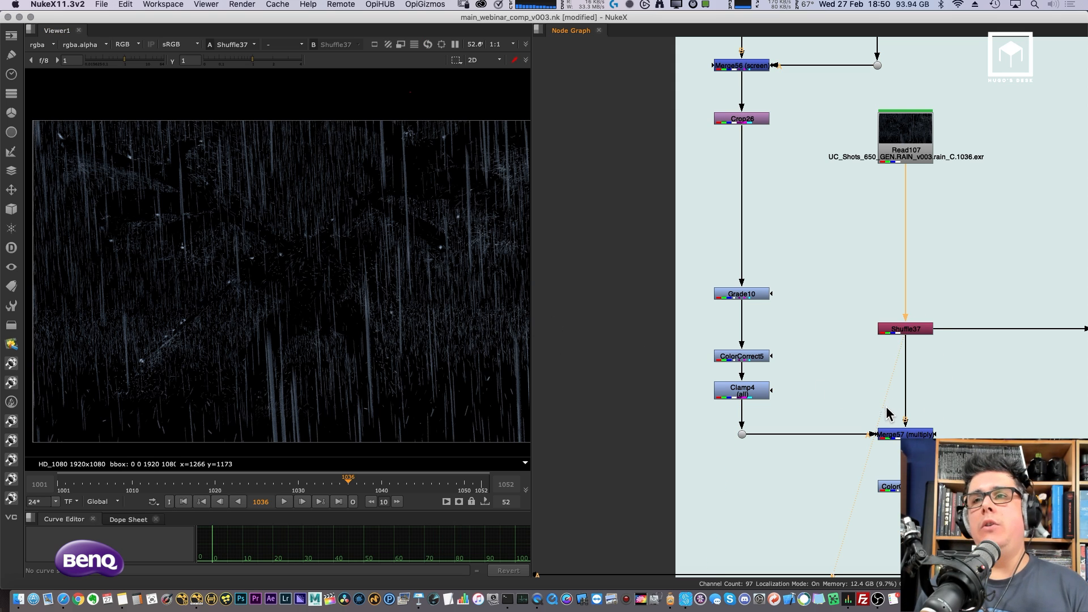
{"action": "left_click", "coordinate": [901, 434]}
{"action": "key", "text": "1"}
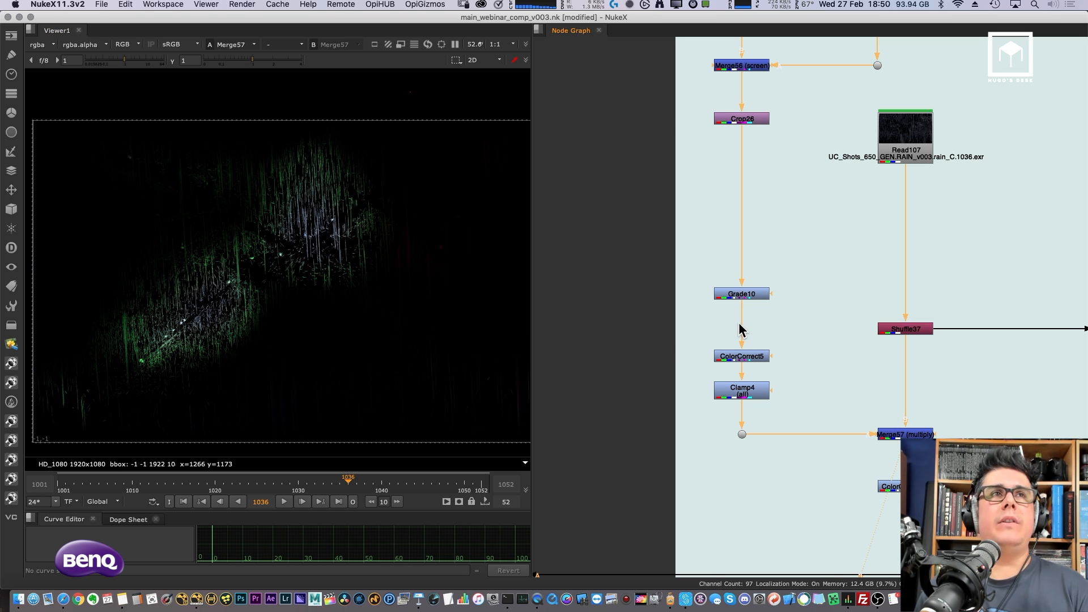
Step: View ColorCorrect12 below the multiply merge with the viewer gamma raised to 1.45
{"action": "middle_click_drag", "start_coordinate": [851, 264], "coordinate": [839, 163]}
{"action": "left_click", "coordinate": [898, 384]}
{"action": "key", "text": "1"}
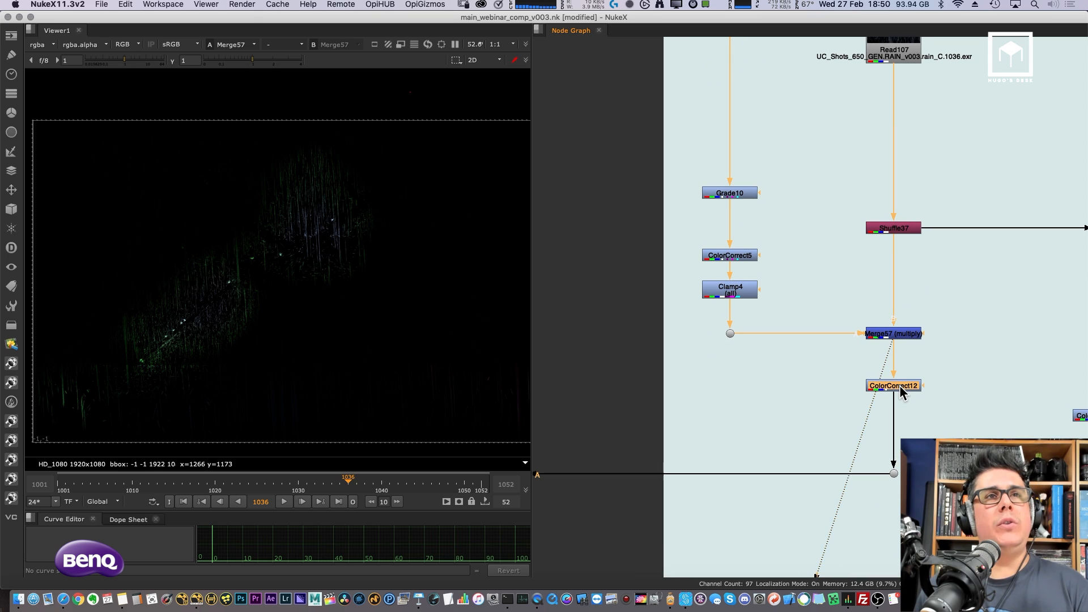
{"action": "left_click_drag", "start_coordinate": [253, 60], "coordinate": [262, 60]}
Step: Play back the light-tinted rain in a maximized viewer, stop playback, and restore the split layout at frame 1039
{"action": "left_click", "coordinate": [285, 502]}
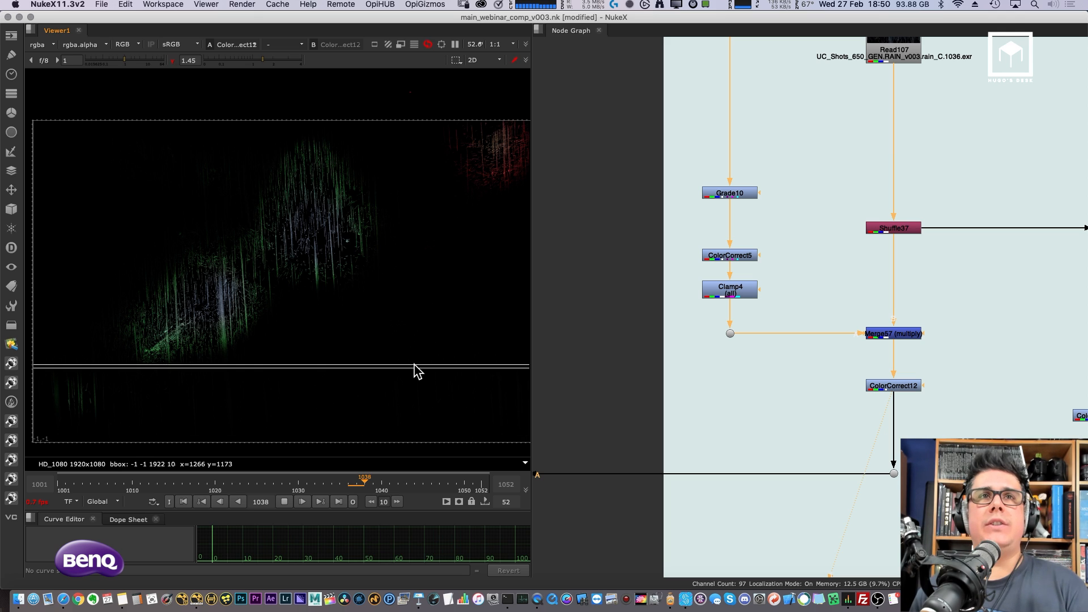
{"action": "key", "text": "space"}
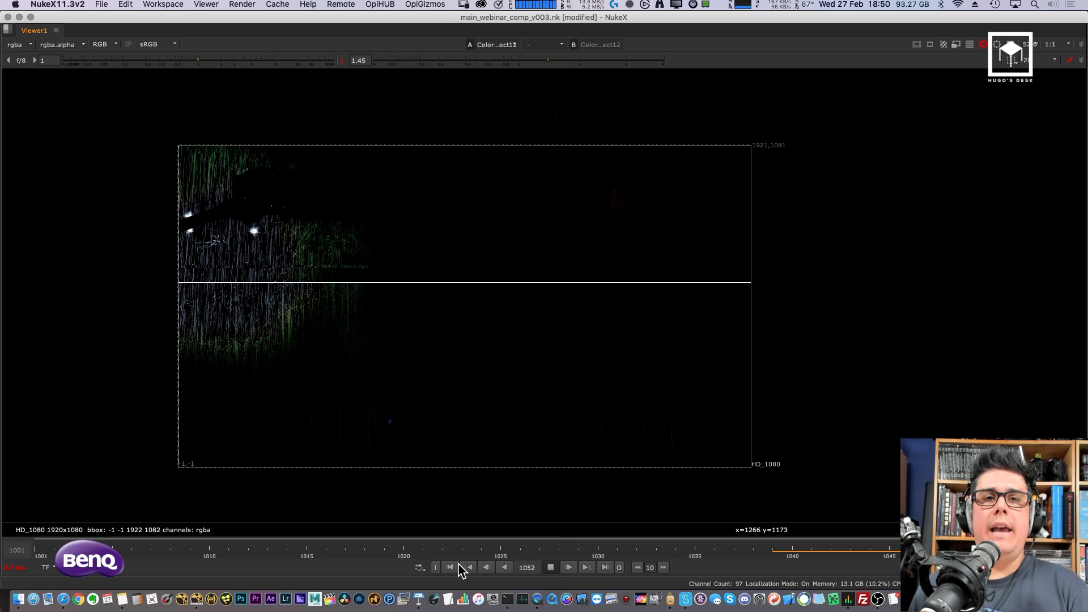
{"action": "left_click", "coordinate": [550, 567]}
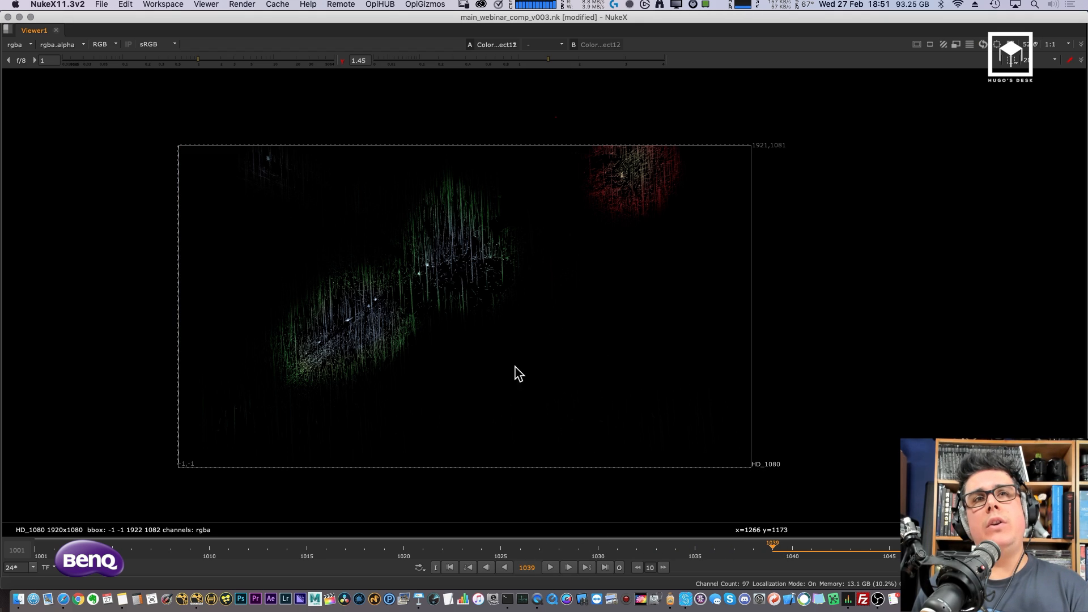
{"action": "key", "text": "space"}
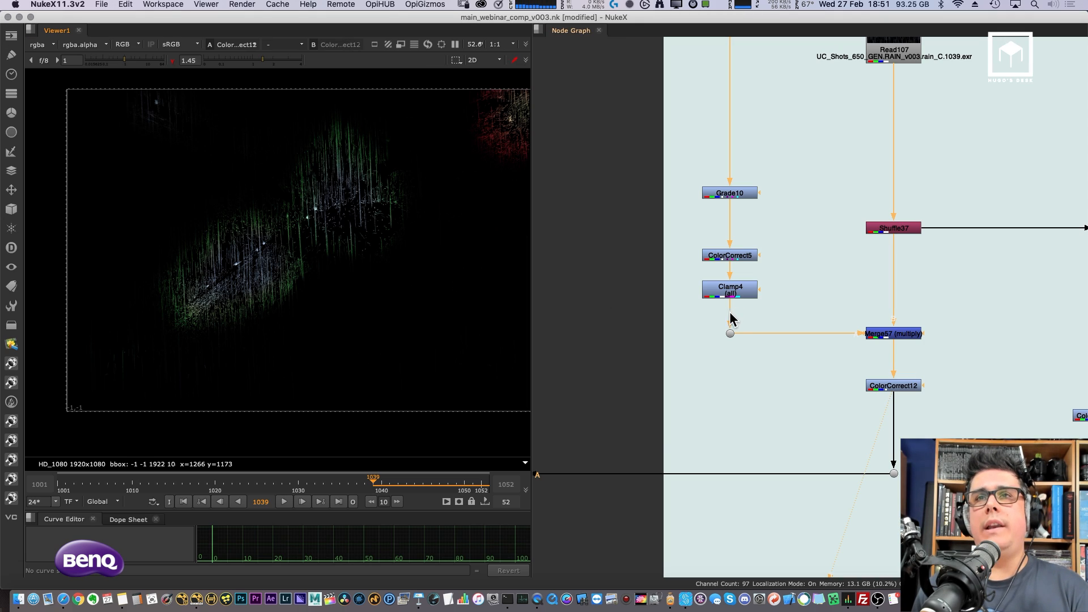
Step: View the main comp at Dot18 above the rain merges and inspect the character and street lamp
{"action": "scroll", "coordinate": [731, 313], "scroll_direction": "down", "scroll_amount": 5}
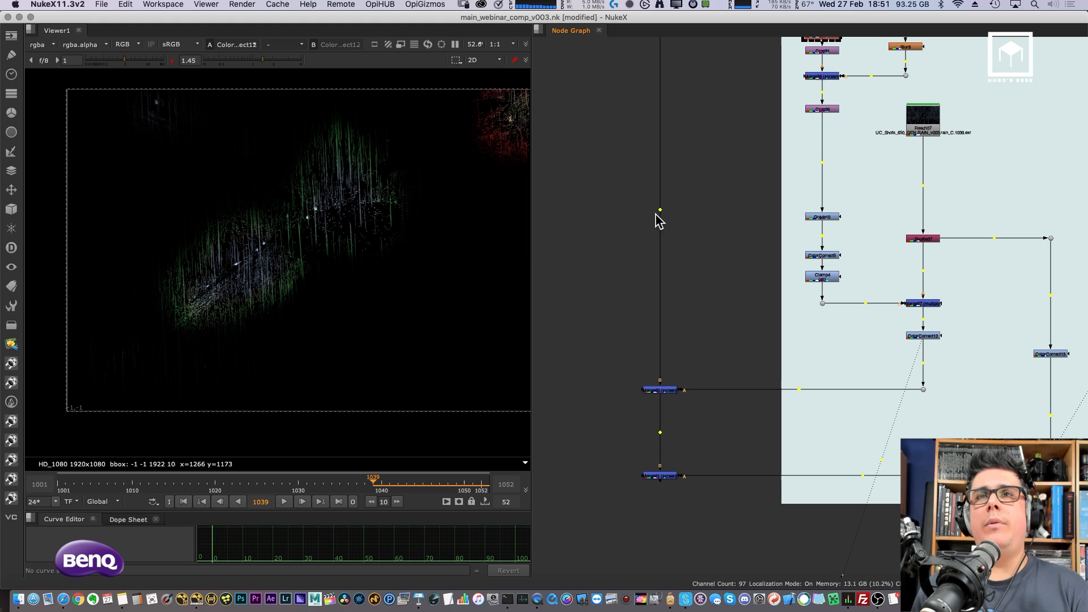
{"action": "left_click", "coordinate": [659, 210], "text": "ctrl"}
{"action": "left_click_drag", "start_coordinate": [688, 199], "coordinate": [637, 230]}
{"action": "key", "text": "1"}
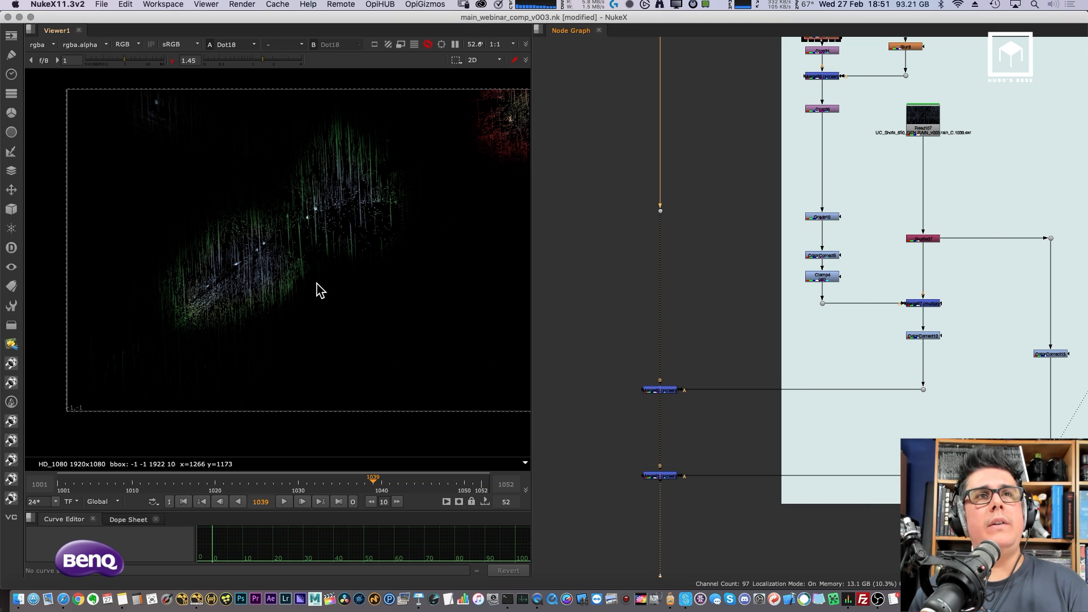
{"action": "scroll", "coordinate": [357, 283], "scroll_direction": "up", "scroll_amount": 4}
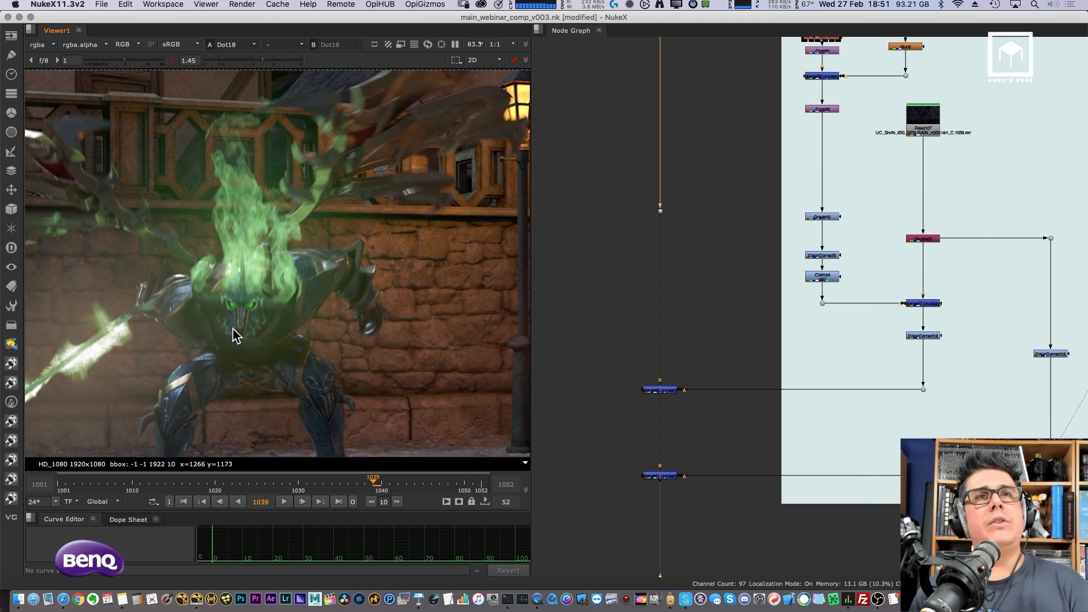
{"action": "middle_click_drag", "start_coordinate": [232, 329], "coordinate": [129, 417]}
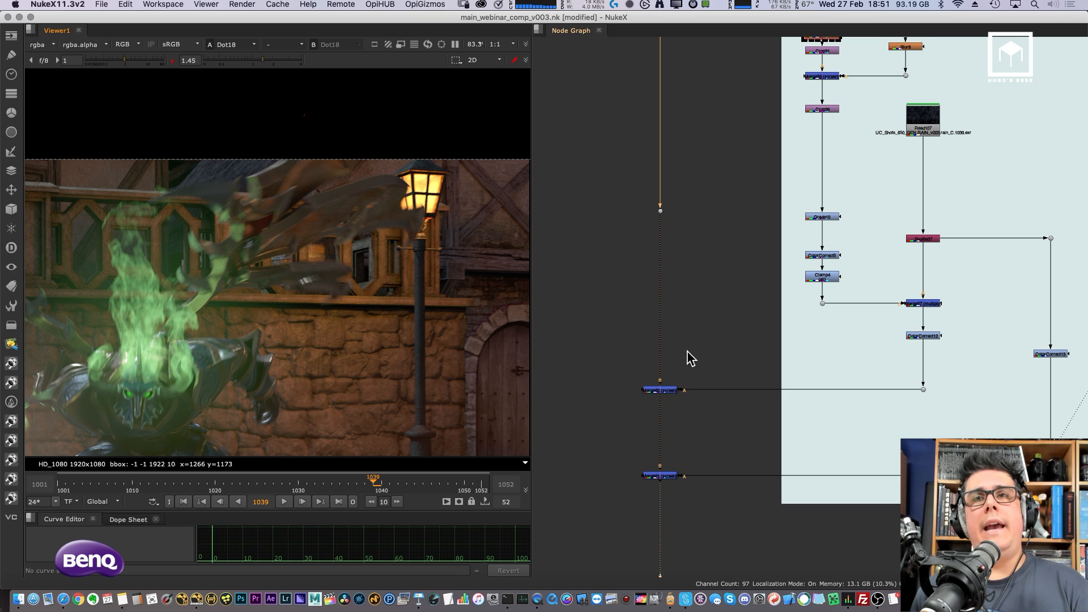
Step: View Merge60 on the main branch and inspect the tinted rain around the street lamp
{"action": "scroll", "coordinate": [691, 359], "scroll_direction": "down", "scroll_amount": 3}
{"action": "left_click", "coordinate": [679, 363]}
{"action": "key", "text": "1"}
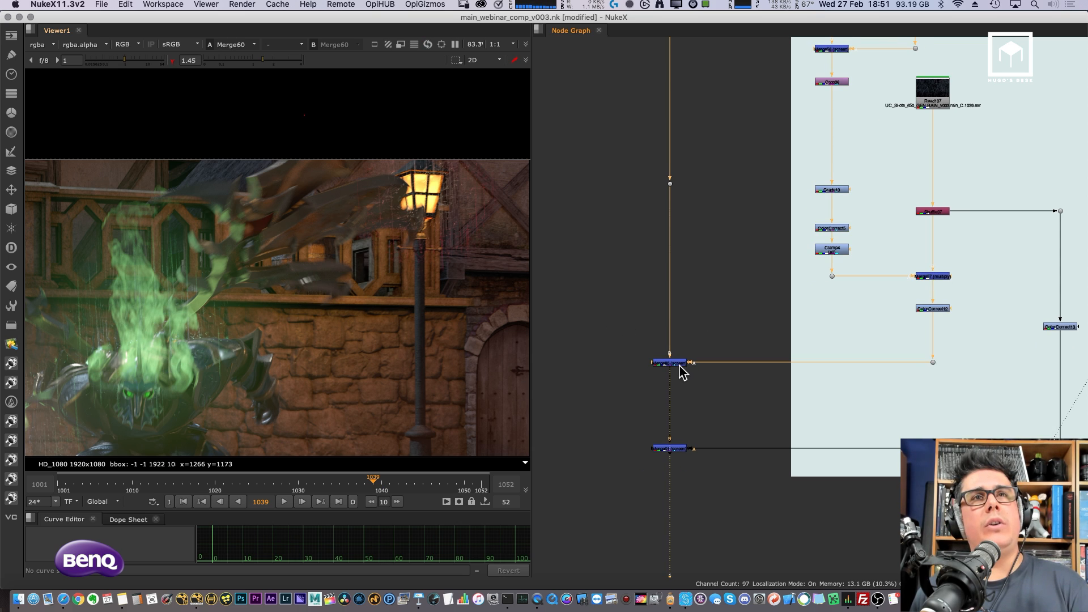
{"action": "scroll", "coordinate": [439, 216], "scroll_direction": "up", "scroll_amount": 4}
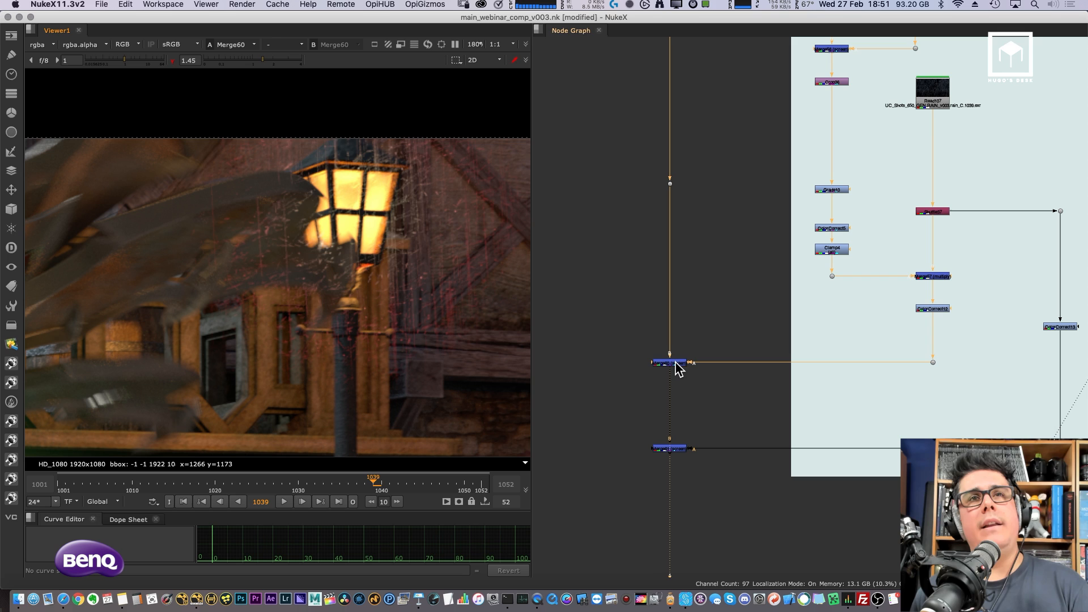
Step: Toggle Merge60 off and on to compare the lamp area with and without the tinted rain
{"action": "left_click", "coordinate": [676, 362]}
{"action": "key", "text": "d"}
{"action": "key", "text": "d"}
{"action": "key", "text": "d"}
{"action": "key", "text": "d"}
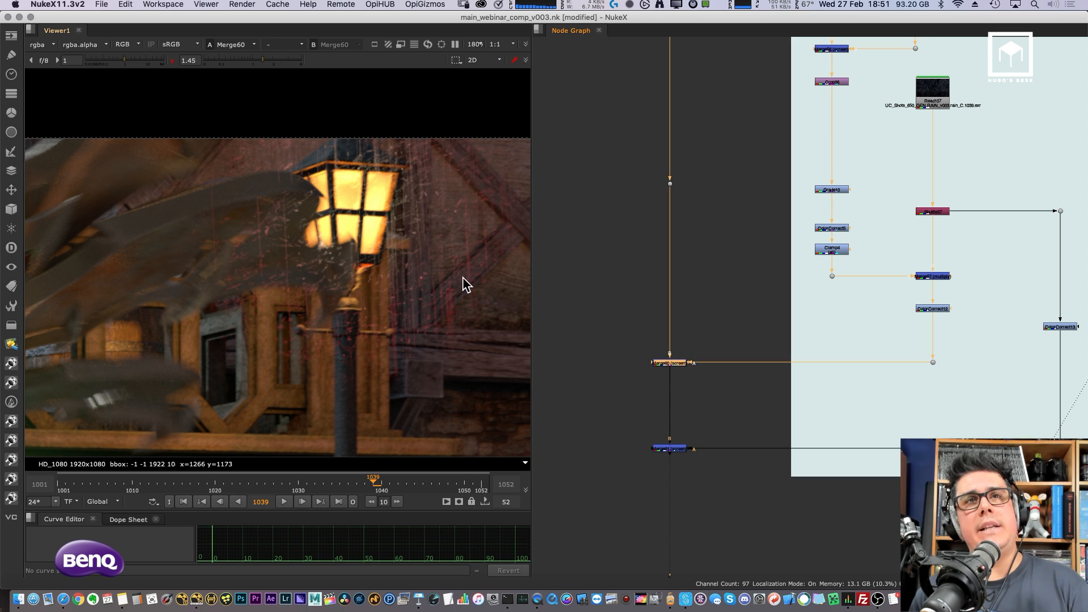
{"action": "key", "text": "d"}
{"action": "key", "text": "d"}
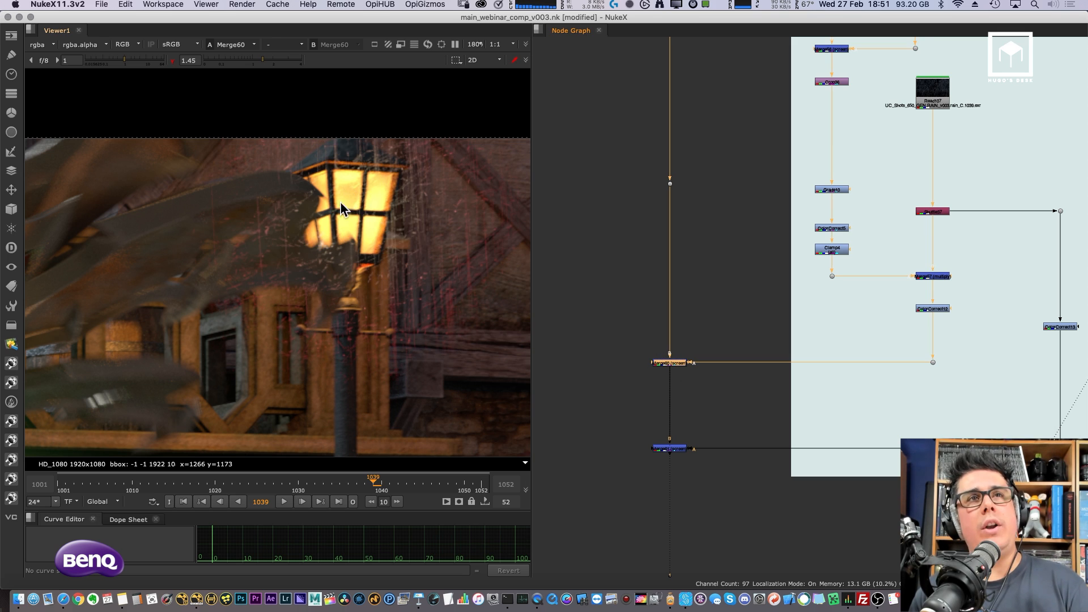
Step: View Merge61 with the full rain added and reset the viewer gamma to its default
{"action": "left_click", "coordinate": [677, 449]}
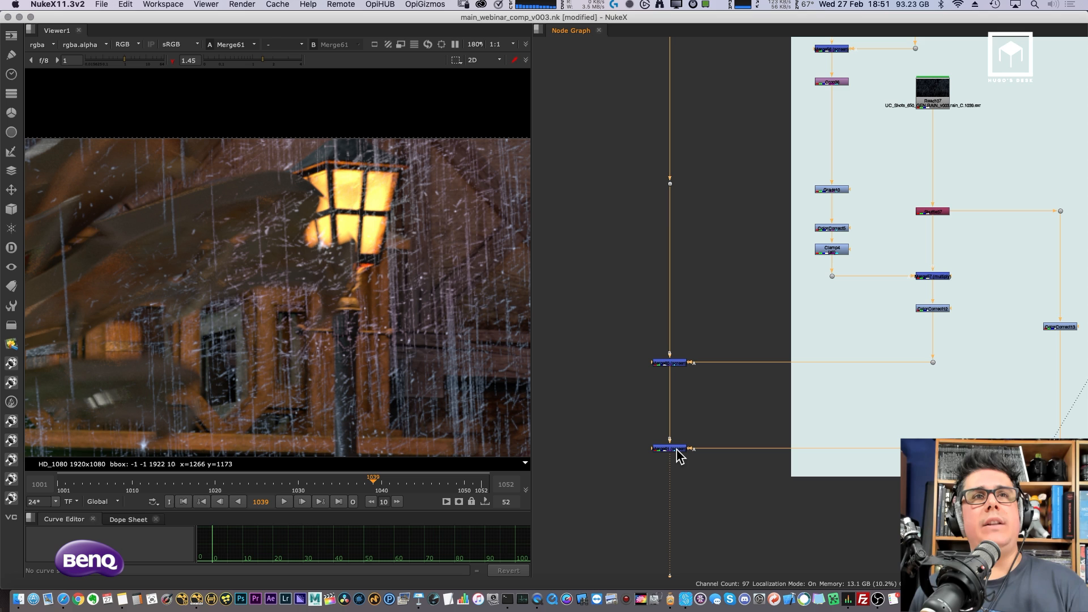
{"action": "scroll", "coordinate": [357, 314], "scroll_direction": "down", "scroll_amount": 5}
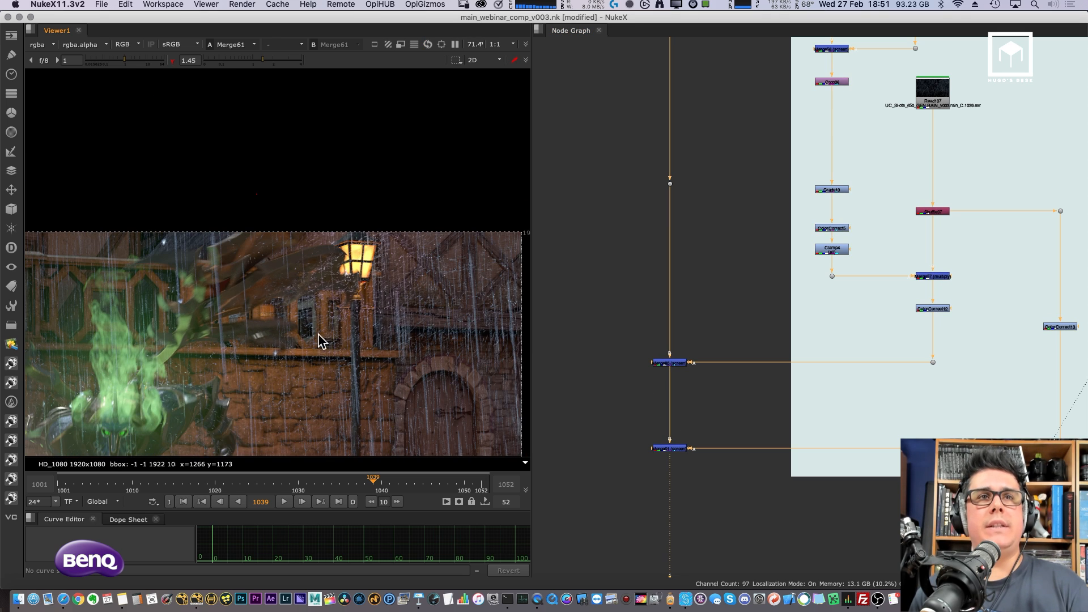
{"action": "left_click", "coordinate": [173, 61]}
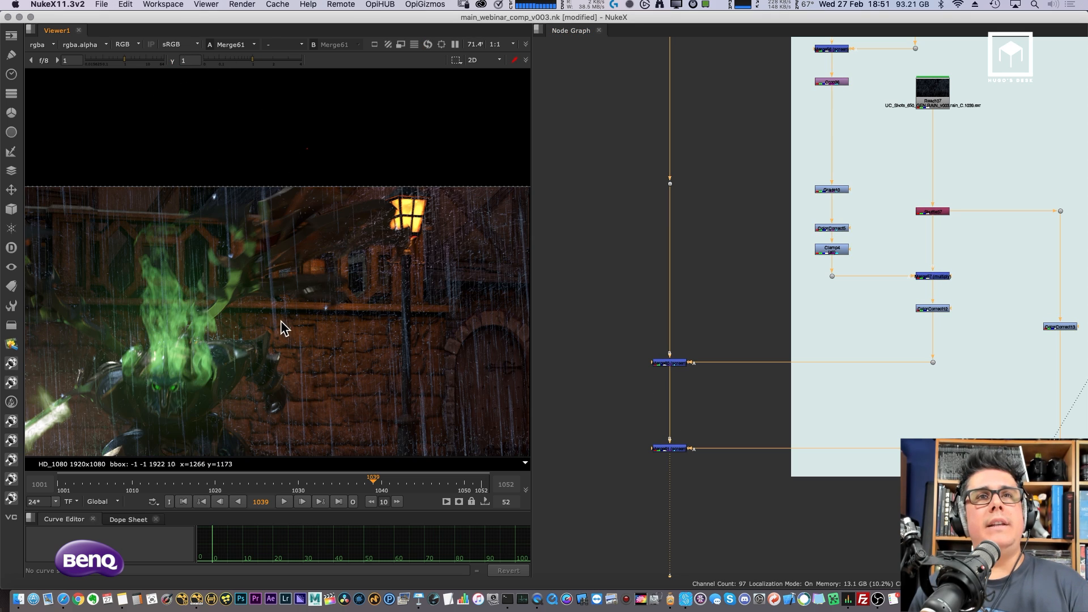
Step: Inspect the final rain at Merge61 around the character, the glowing sword and the street lamp
{"action": "middle_click_drag", "start_coordinate": [392, 271], "coordinate": [416, 259]}
{"action": "scroll", "coordinate": [416, 260], "scroll_direction": "down", "scroll_amount": 3}
{"action": "middle_click_drag", "start_coordinate": [342, 294], "coordinate": [380, 262]}
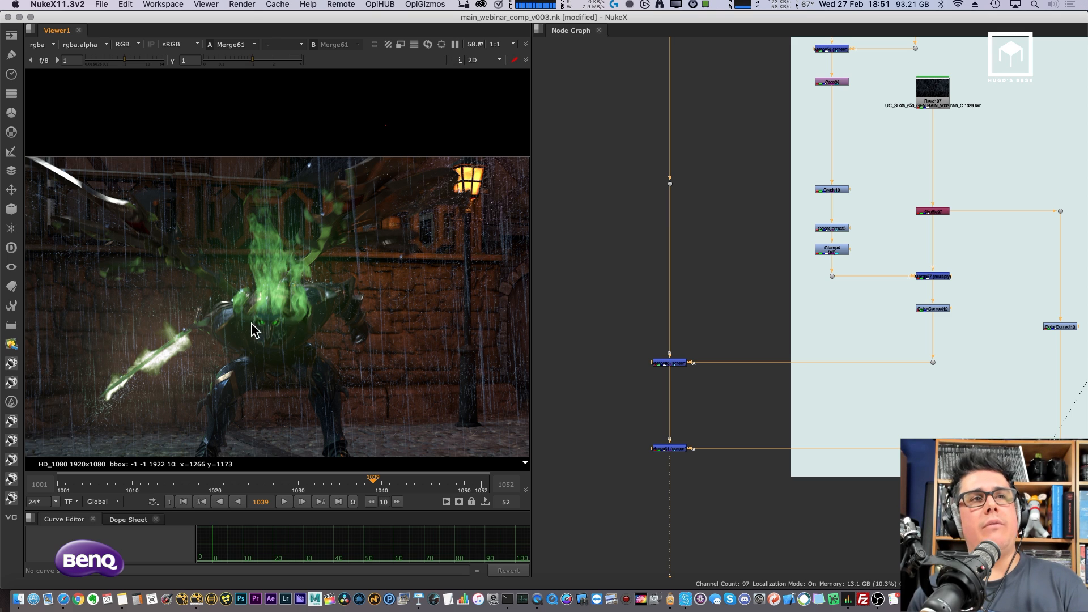
{"action": "middle_click_drag", "start_coordinate": [189, 344], "coordinate": [272, 295]}
{"action": "scroll", "coordinate": [276, 292], "scroll_direction": "up", "scroll_amount": 5}
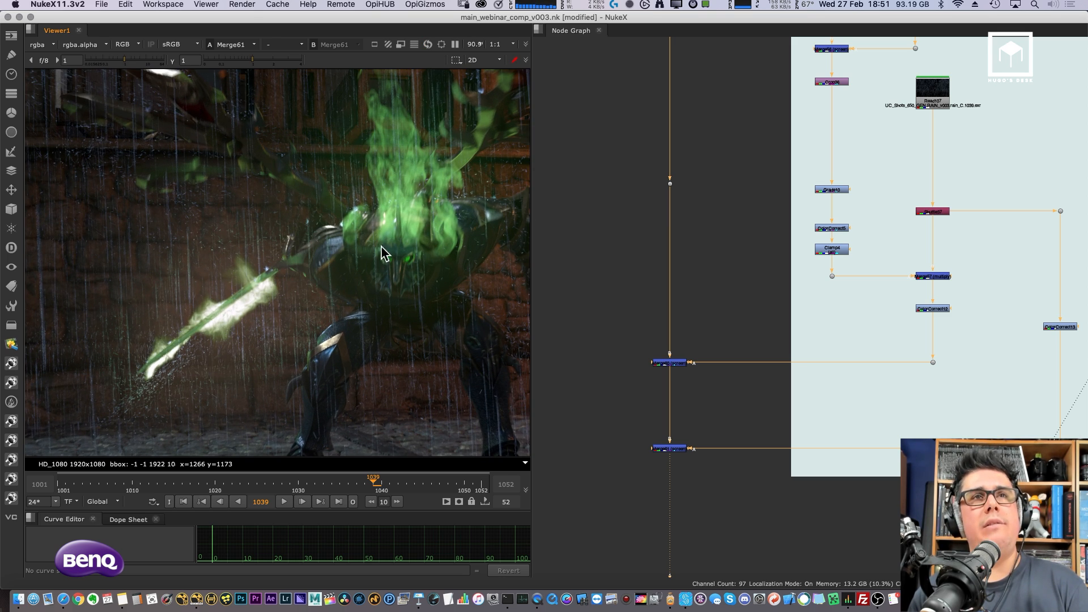
{"action": "middle_click_drag", "start_coordinate": [381, 246], "coordinate": [134, 358]}
{"action": "middle_click_drag", "start_coordinate": [407, 229], "coordinate": [268, 289]}
{"action": "scroll", "coordinate": [368, 229], "scroll_direction": "up", "scroll_amount": 5}
Step: View the Blur9 output again at frame 1039 and follow the rain branch down to the Merge57 multiply
{"action": "middle_click_drag", "start_coordinate": [845, 129], "coordinate": [812, 269]}
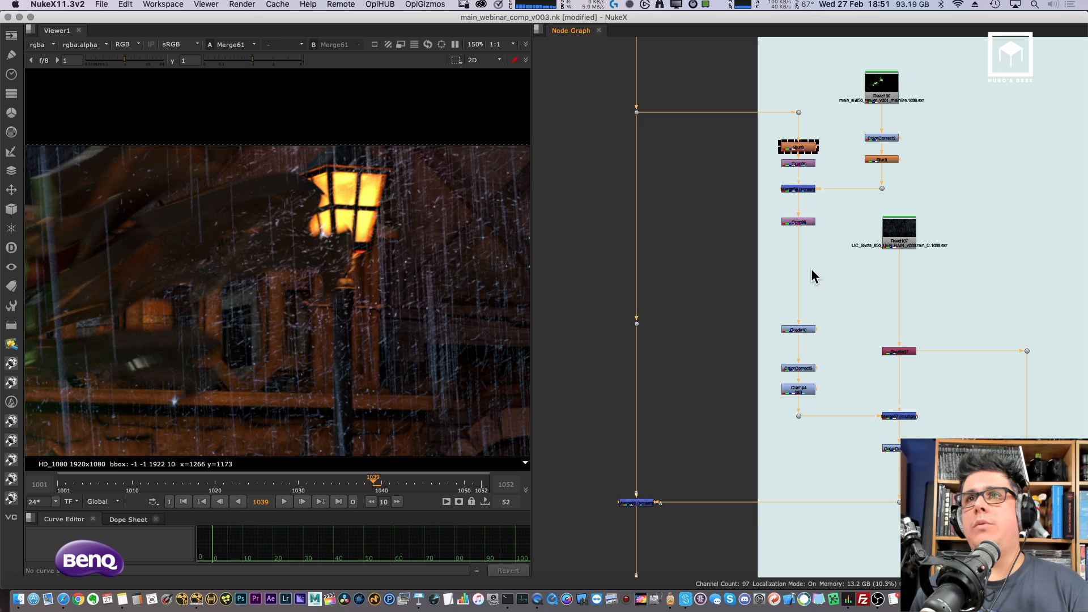
{"action": "scroll", "coordinate": [811, 269], "scroll_direction": "up", "scroll_amount": 3}
{"action": "key", "text": "1"}
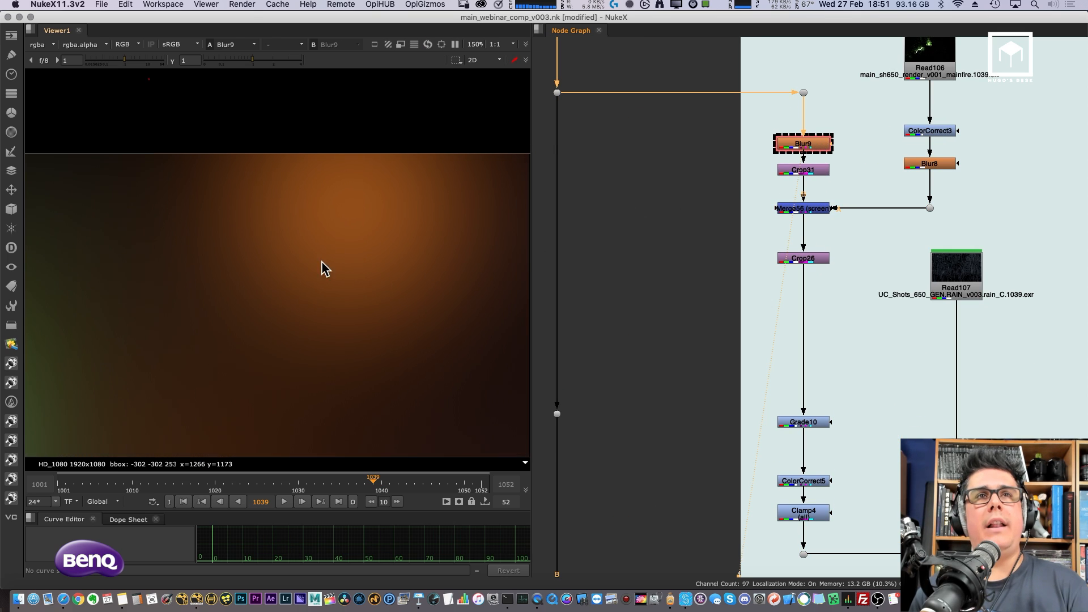
{"action": "scroll", "coordinate": [321, 261], "scroll_direction": "down", "scroll_amount": 8}
{"action": "middle_click_drag", "start_coordinate": [316, 318], "coordinate": [298, 261]}
{"action": "middle_click_drag", "start_coordinate": [869, 397], "coordinate": [845, 242]}
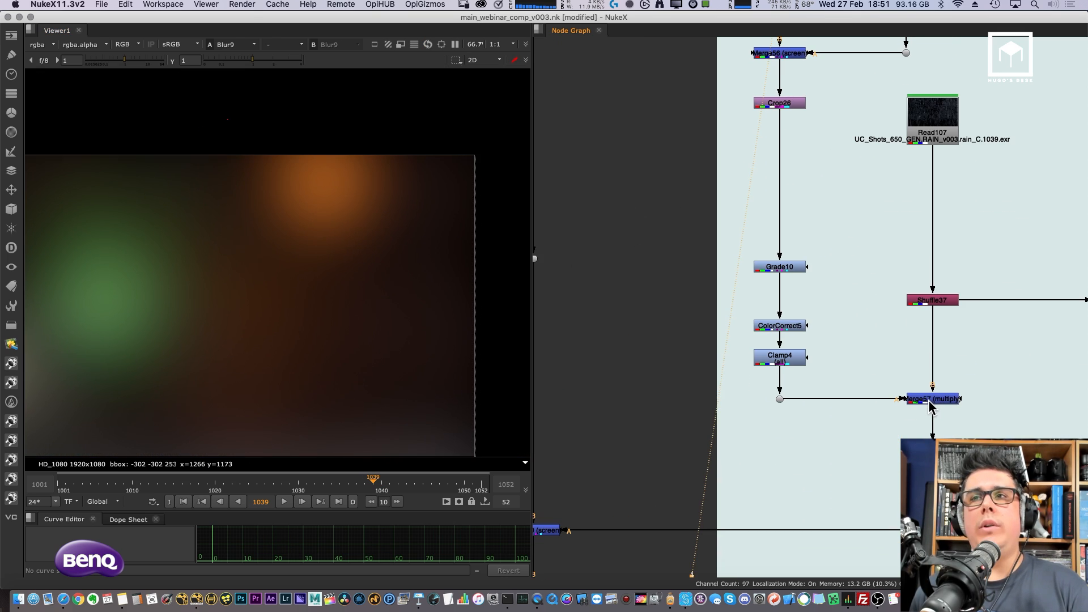
Step: View the output of the Merge57 multiply to examine the rain tinted by the blurred light map
{"action": "left_click", "coordinate": [929, 400]}
{"action": "key", "text": "1"}
{"action": "scroll", "coordinate": [362, 261], "scroll_direction": "down", "scroll_amount": 2}
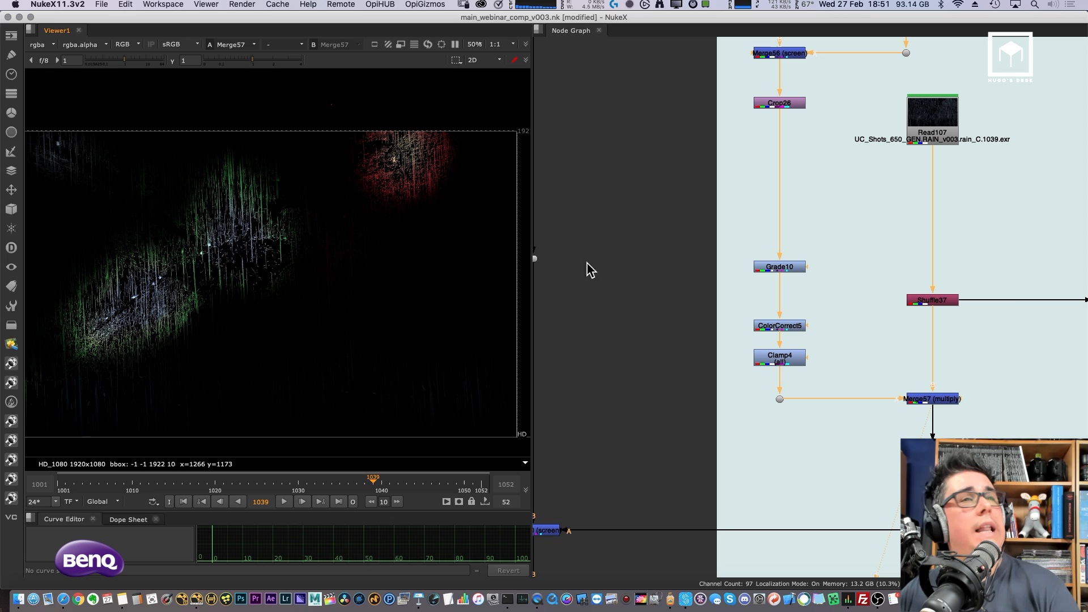
Step: Switch to the sh590 comp and examine the raindrops on the character's face up close
{"action": "key", "text": "super+Tab"}
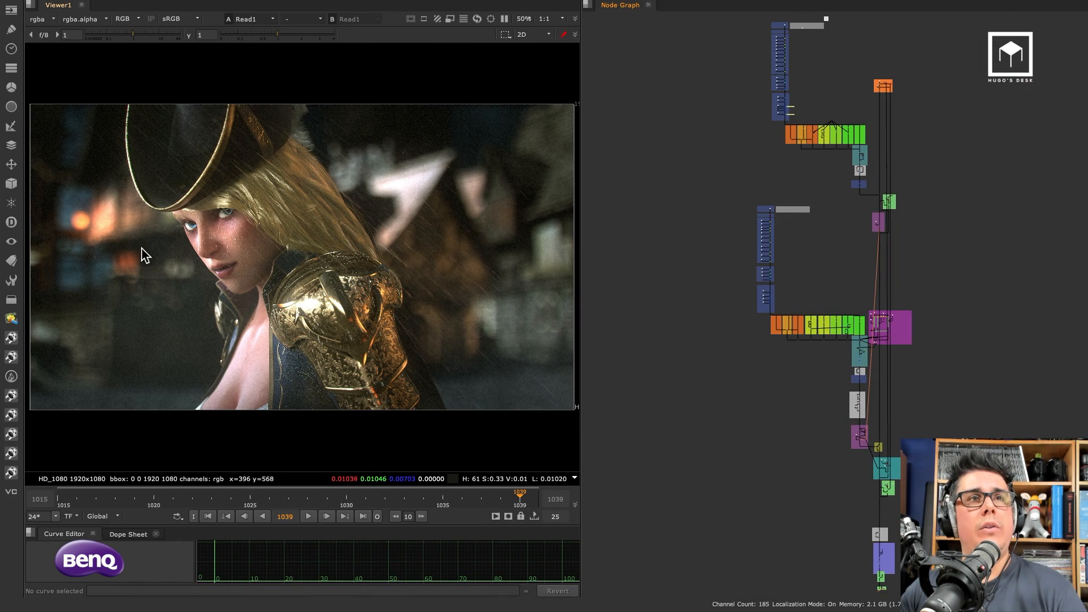
{"action": "scroll", "coordinate": [226, 247], "scroll_direction": "up", "scroll_amount": 5}
{"action": "scroll", "coordinate": [227, 247], "scroll_direction": "up", "scroll_amount": 1}
{"action": "middle_click_drag", "start_coordinate": [238, 251], "coordinate": [360, 304]}
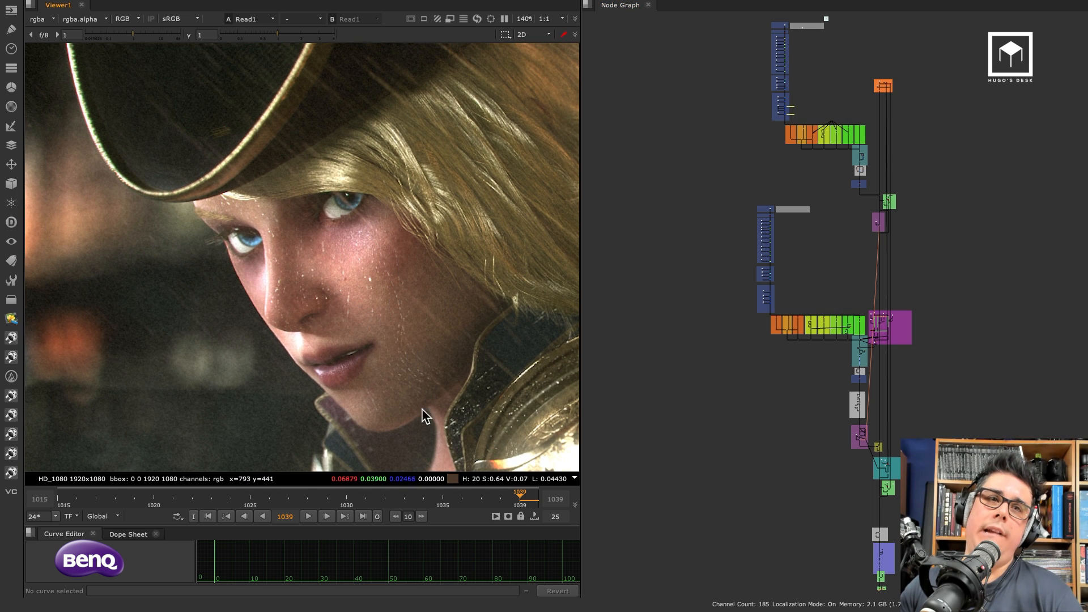
Step: Locate the main and dailies outputs at the end of the node graph and play back the rendered shot
{"action": "middle_click_drag", "start_coordinate": [919, 556], "coordinate": [884, 406]}
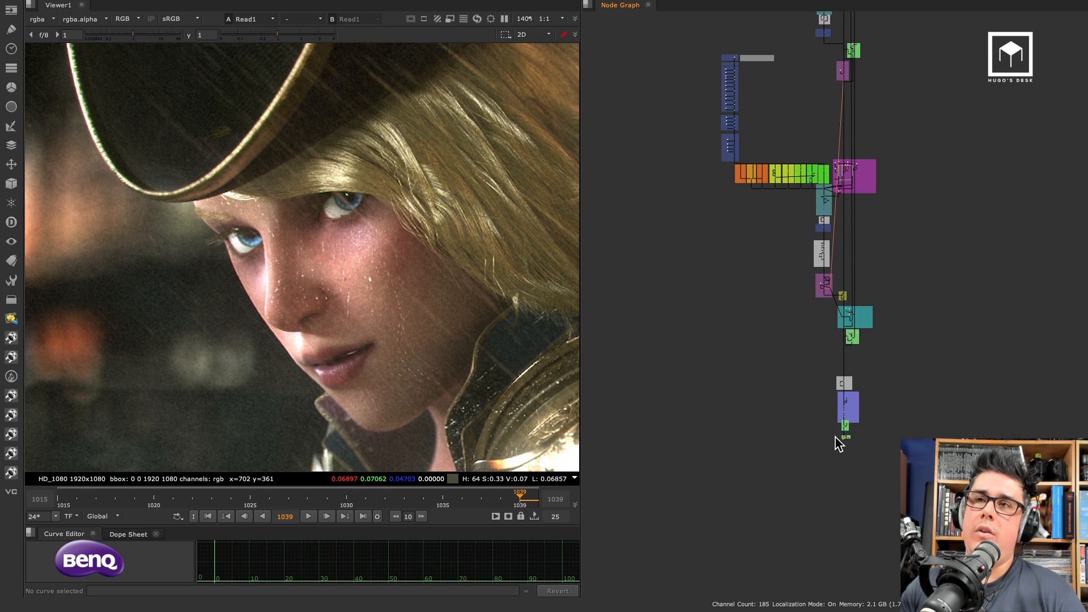
{"action": "scroll", "coordinate": [837, 443], "scroll_direction": "up", "scroll_amount": 6}
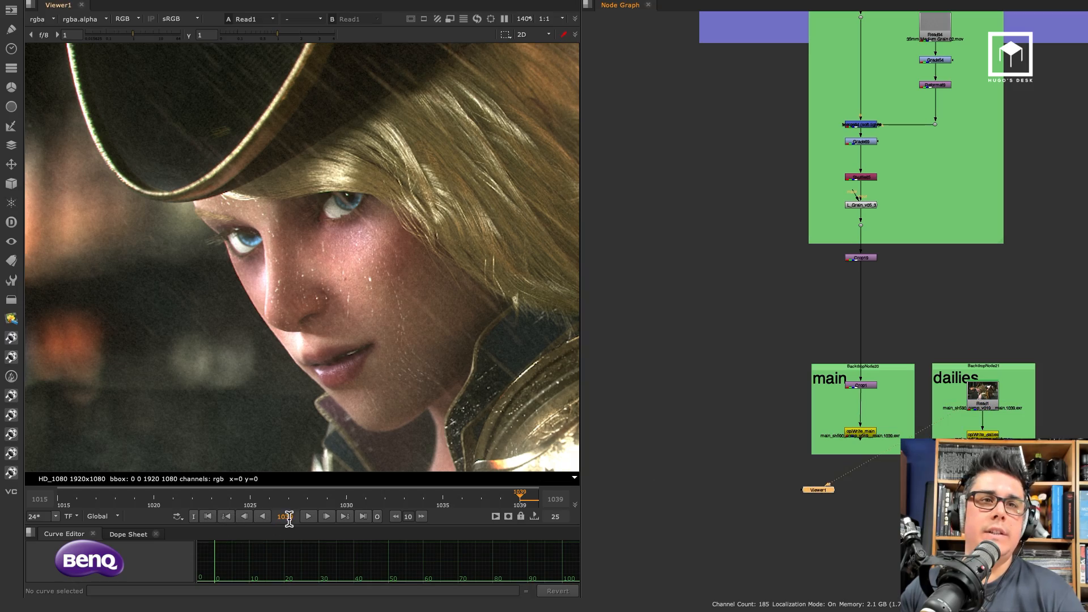
{"action": "left_click", "coordinate": [306, 516]}
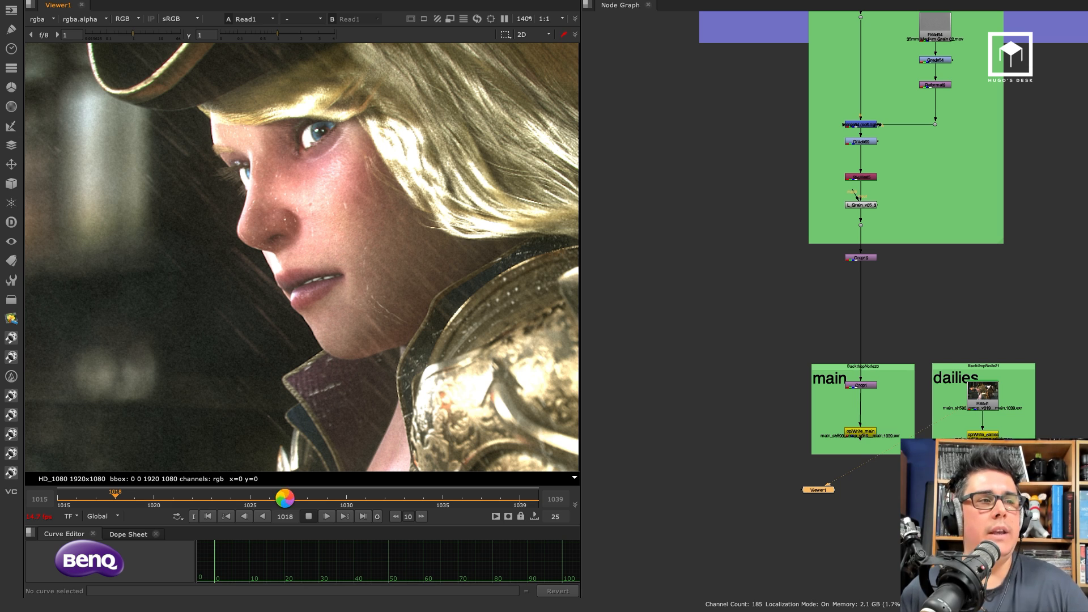
{"action": "left_click", "coordinate": [285, 499]}
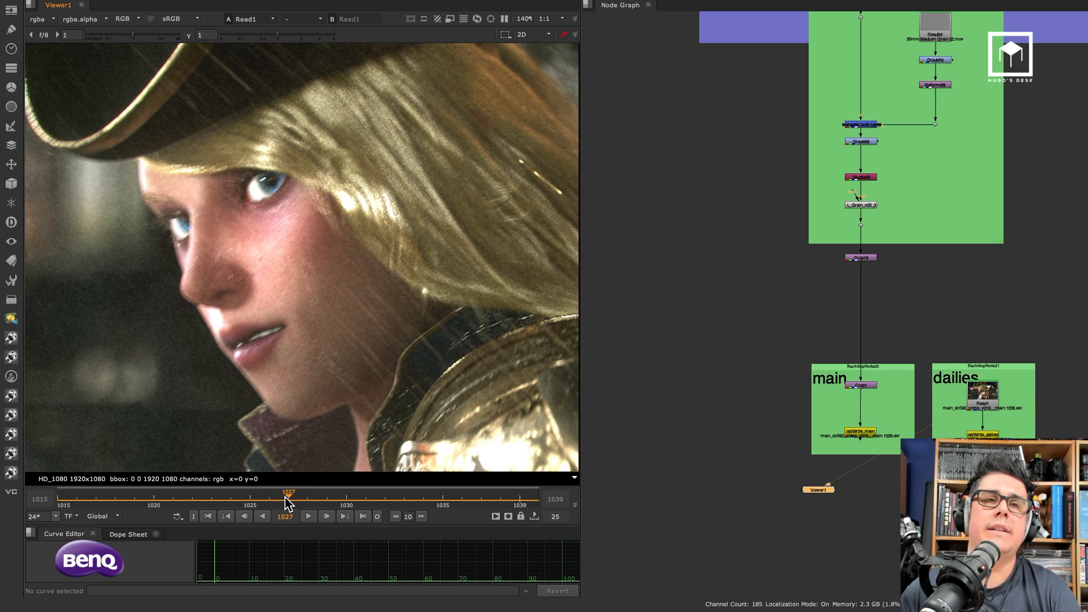
Step: Close the main_webinar_comp_v003.nk script and return to the sh590 comp in Nuke
{"action": "key", "text": "super+Tab"}
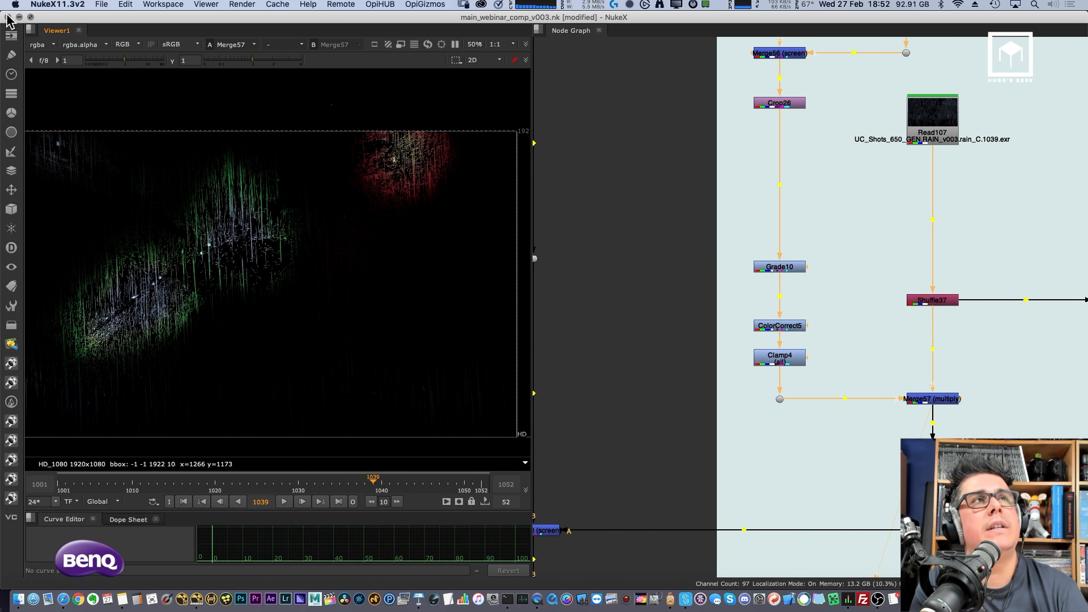
{"action": "left_click", "coordinate": [8, 17]}
{"action": "left_click", "coordinate": [501, 305]}
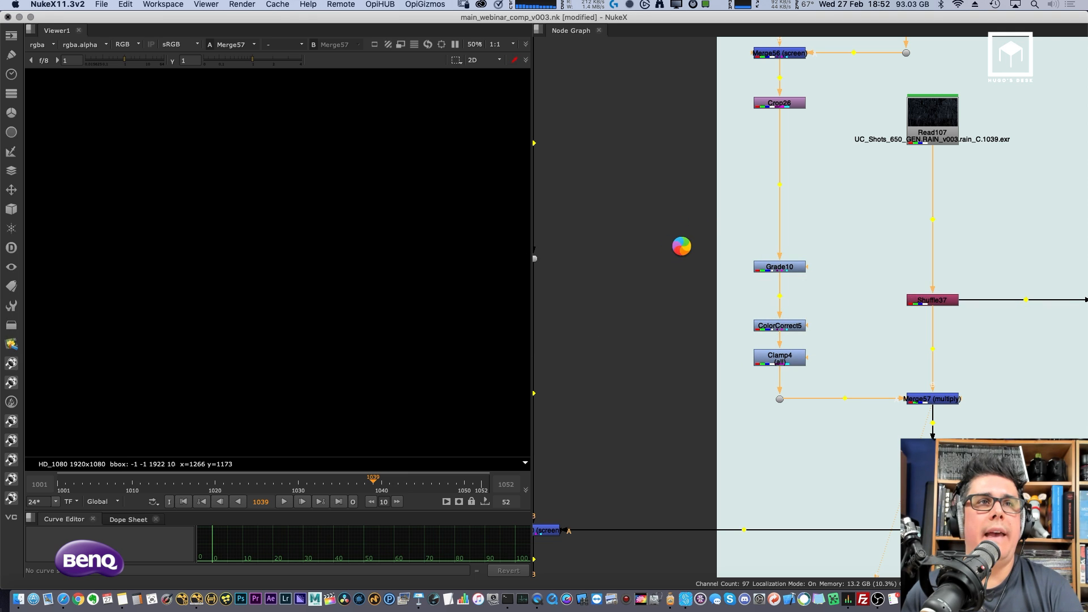
{"action": "key", "text": "super+Tab"}
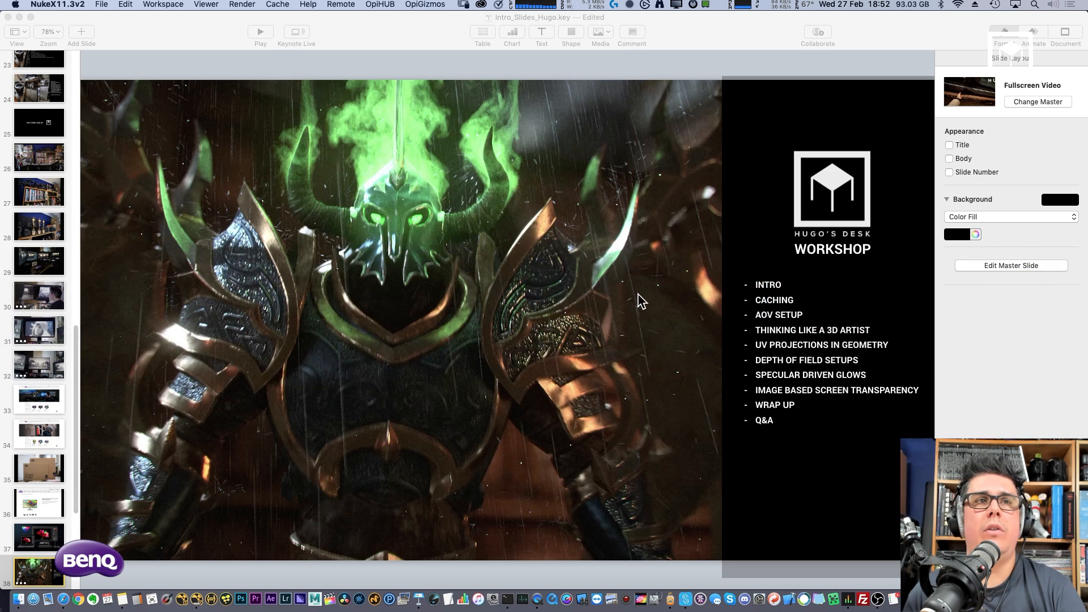
{"action": "key", "text": "super+Tab"}
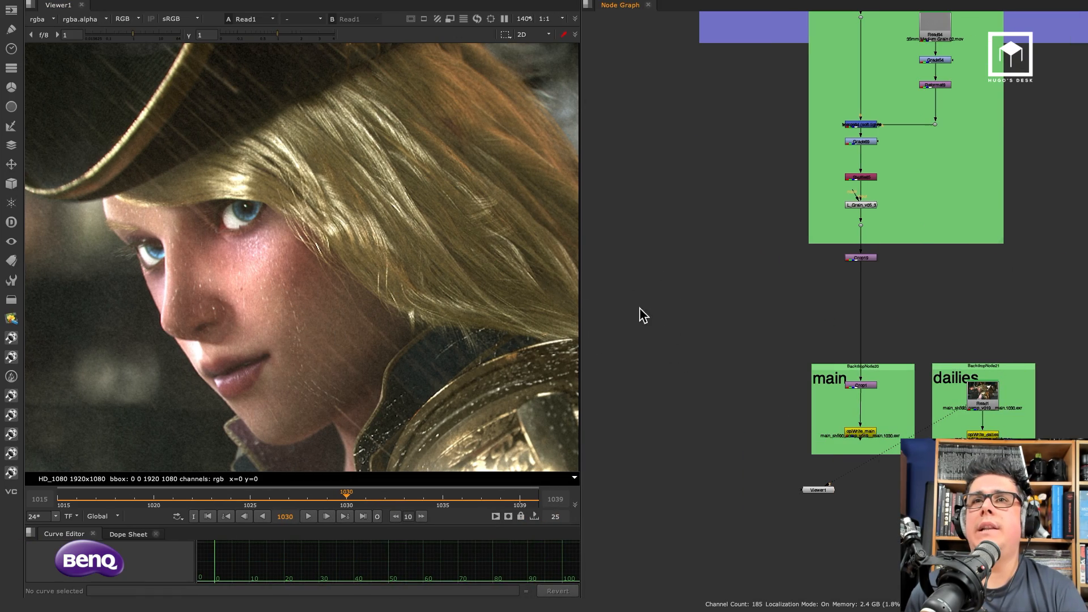
Step: Trace the sh590 node graph back through the character branches and find the Rain Tears section
{"action": "scroll", "coordinate": [674, 275], "scroll_direction": "down", "scroll_amount": 7}
{"action": "middle_click_drag", "start_coordinate": [649, 184], "coordinate": [756, 435]}
{"action": "scroll", "coordinate": [707, 222], "scroll_direction": "down", "scroll_amount": 5}
{"action": "middle_click_drag", "start_coordinate": [674, 264], "coordinate": [792, 505]}
{"action": "middle_click_drag", "start_coordinate": [720, 181], "coordinate": [774, 402]}
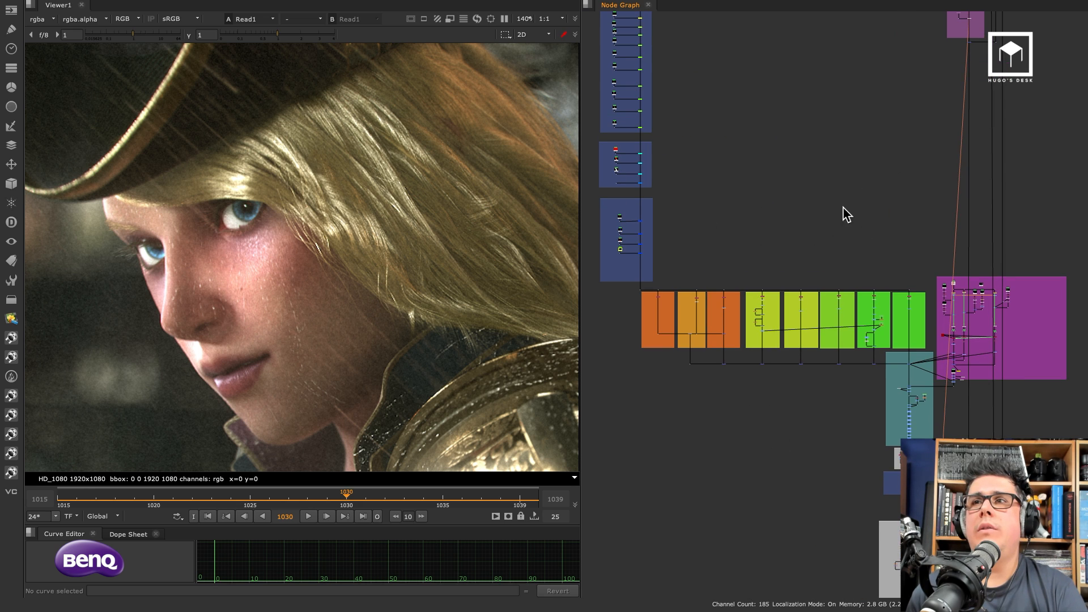
{"action": "middle_click_drag", "start_coordinate": [846, 214], "coordinate": [813, 452]}
{"action": "middle_click_drag", "start_coordinate": [765, 226], "coordinate": [830, 453]}
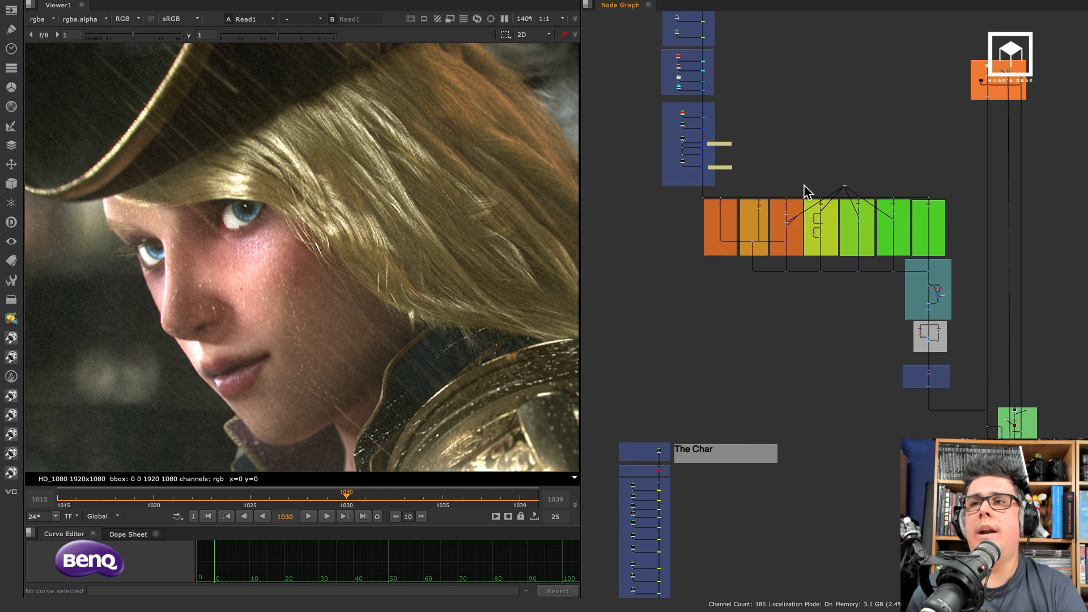
{"action": "middle_click_drag", "start_coordinate": [803, 184], "coordinate": [761, 13]}
{"action": "middle_click_drag", "start_coordinate": [930, 512], "coordinate": [873, 369]}
{"action": "middle_click_drag", "start_coordinate": [852, 323], "coordinate": [825, 140]}
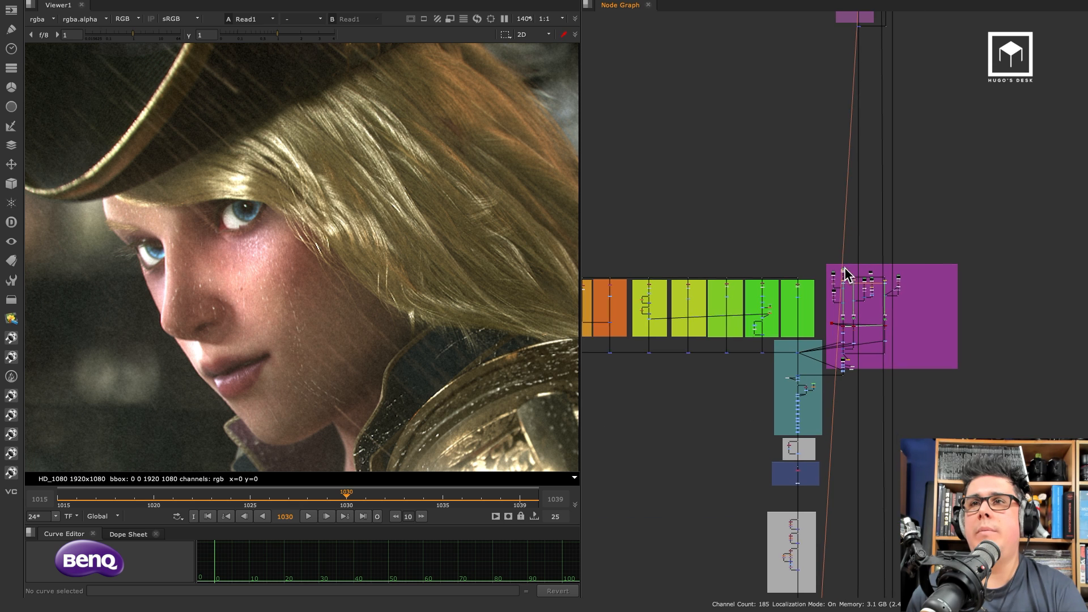
{"action": "scroll", "coordinate": [841, 278], "scroll_direction": "up", "scroll_amount": 9}
{"action": "scroll", "coordinate": [860, 172], "scroll_direction": "up", "scroll_amount": 3}
Step: View the Read50 diffuse face texture at the start of the Rain Tears setup
{"action": "left_click", "coordinate": [838, 94]}
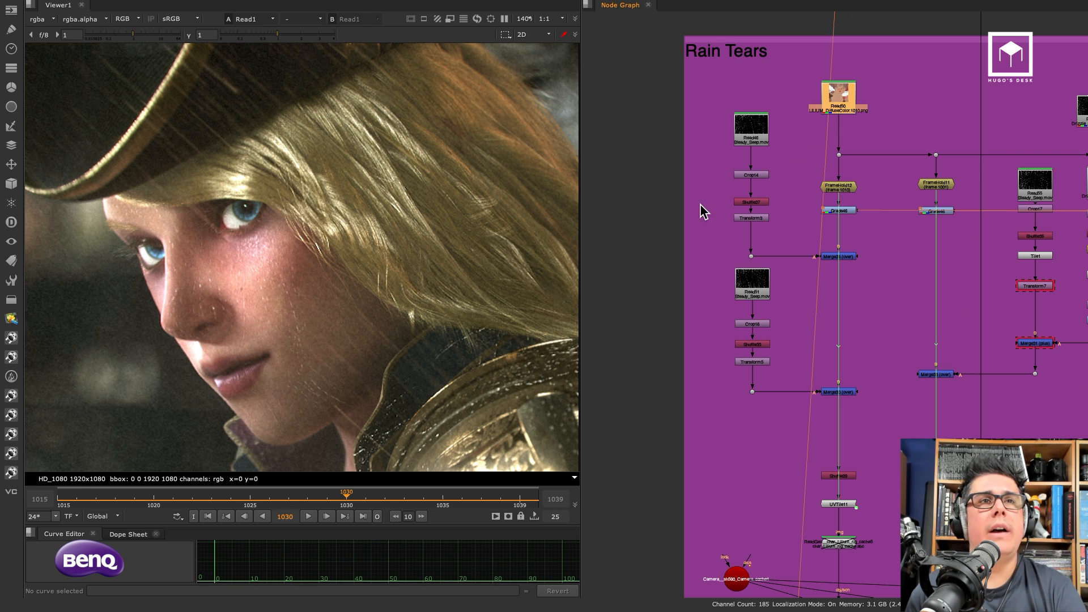
{"action": "key", "text": "1"}
{"action": "scroll", "coordinate": [353, 261], "scroll_direction": "down", "scroll_amount": 5}
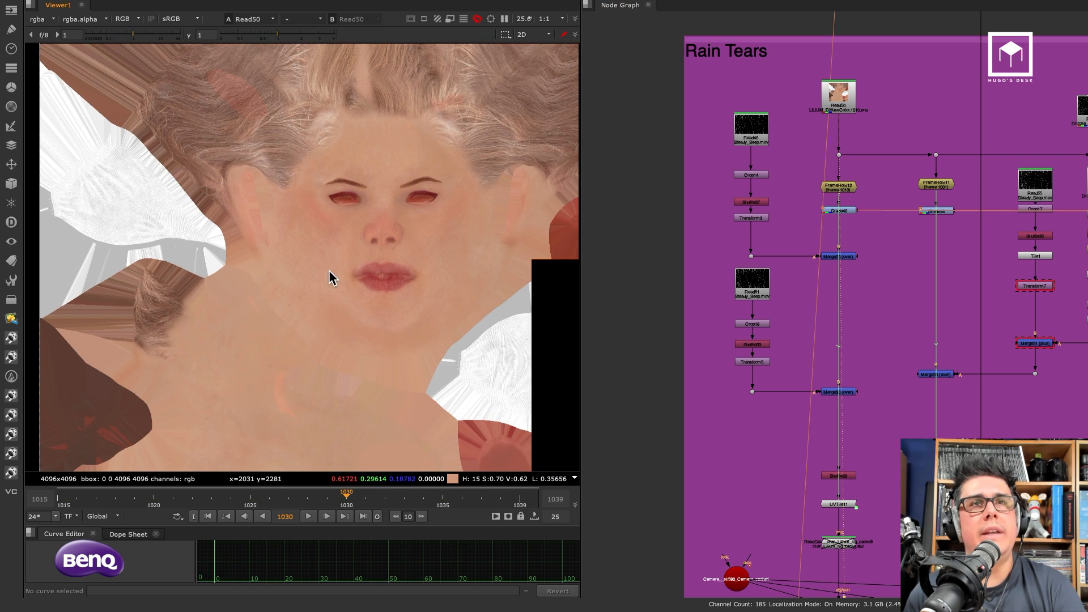
{"action": "scroll", "coordinate": [386, 246], "scroll_direction": "up", "scroll_amount": 1}
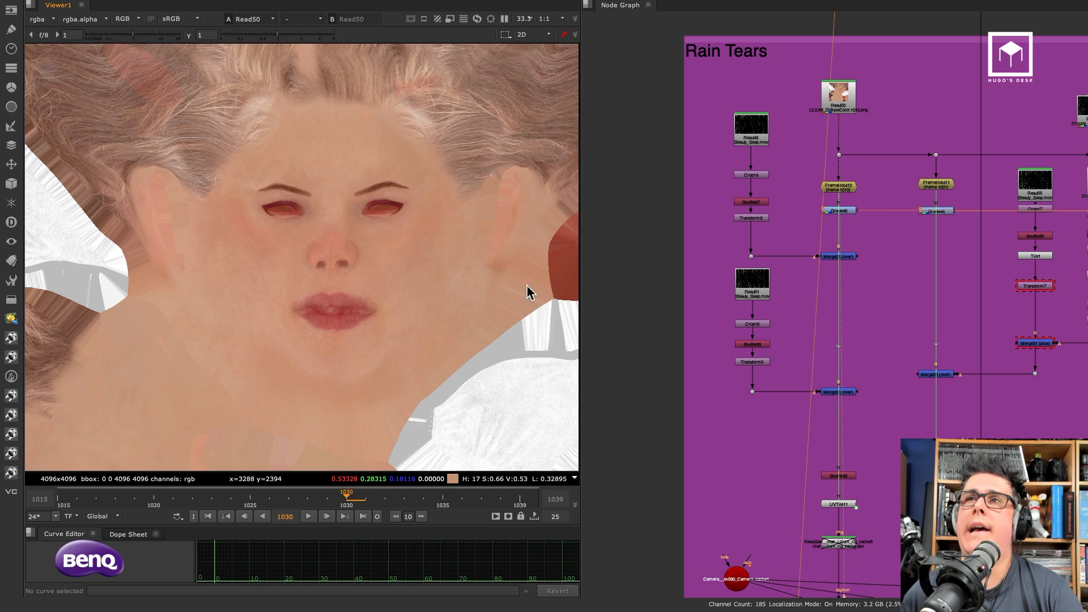
Step: View Merge28 and disable the Grade above it to compare the rain drops with the face texture
{"action": "left_click", "coordinate": [839, 257]}
{"action": "key", "text": "1"}
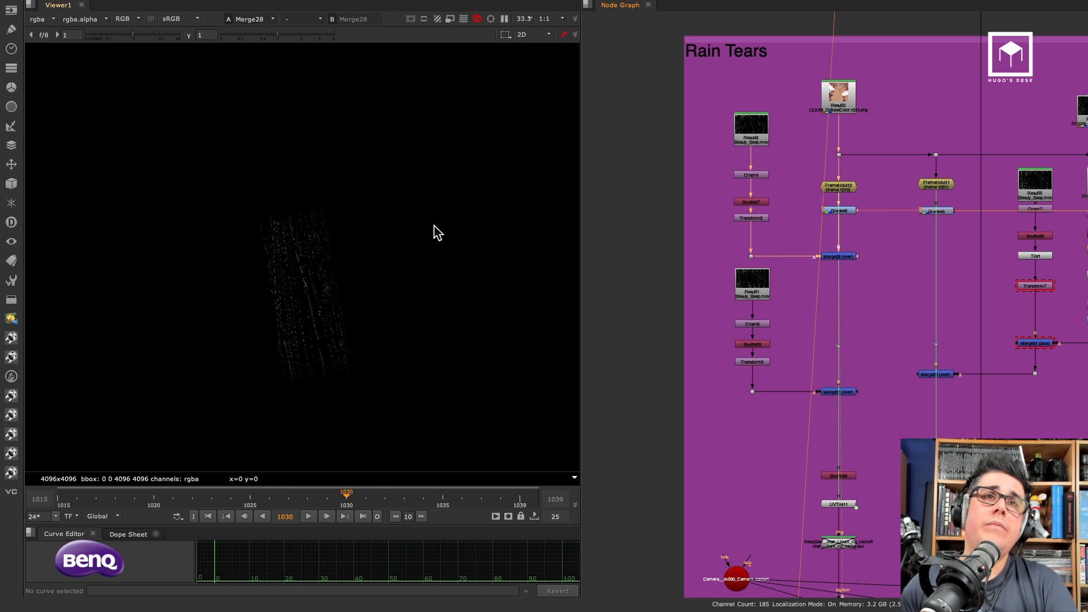
{"action": "left_click", "coordinate": [837, 209]}
{"action": "key", "text": "d"}
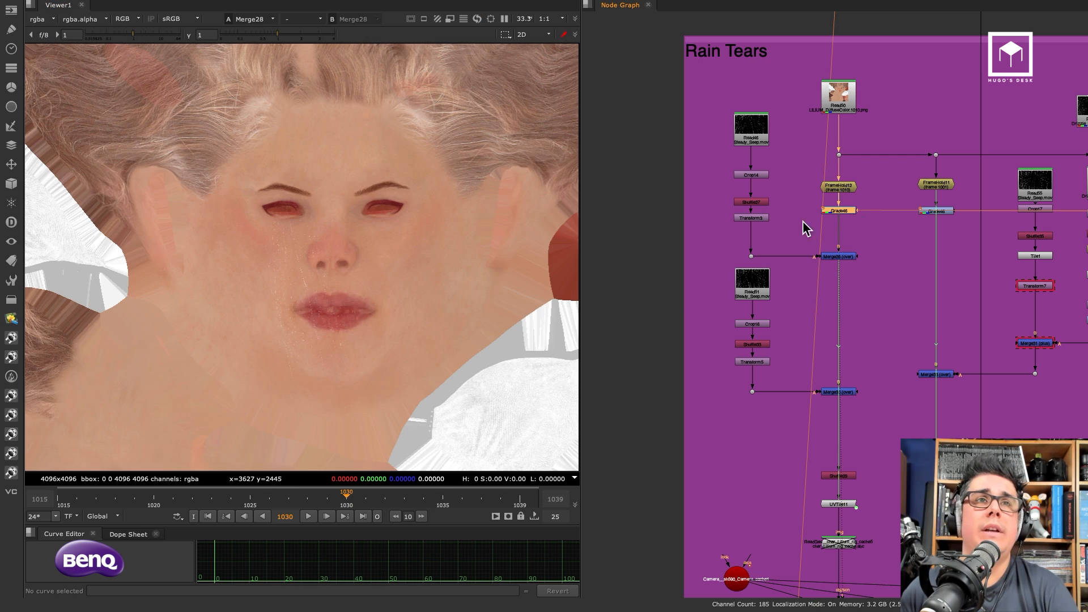
{"action": "scroll", "coordinate": [317, 255], "scroll_direction": "up", "scroll_amount": 3}
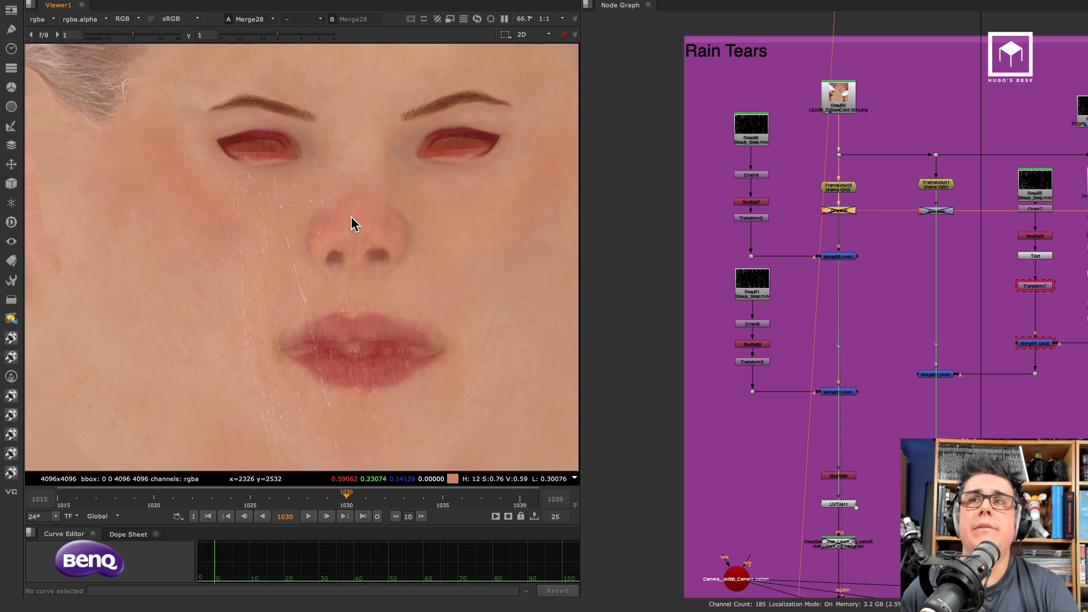
Step: View Merge30 with both rain layers over the face texture and play the running drops
{"action": "left_click", "coordinate": [849, 392]}
{"action": "key", "text": "1"}
{"action": "left_click", "coordinate": [853, 388]}
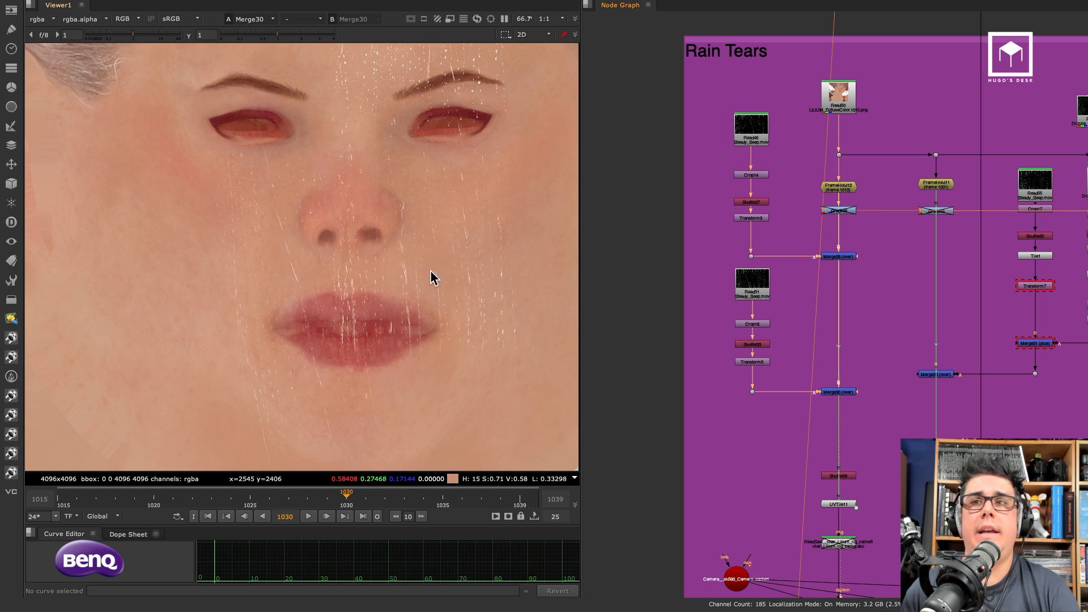
{"action": "middle_click_drag", "start_coordinate": [845, 409], "coordinate": [842, 363]}
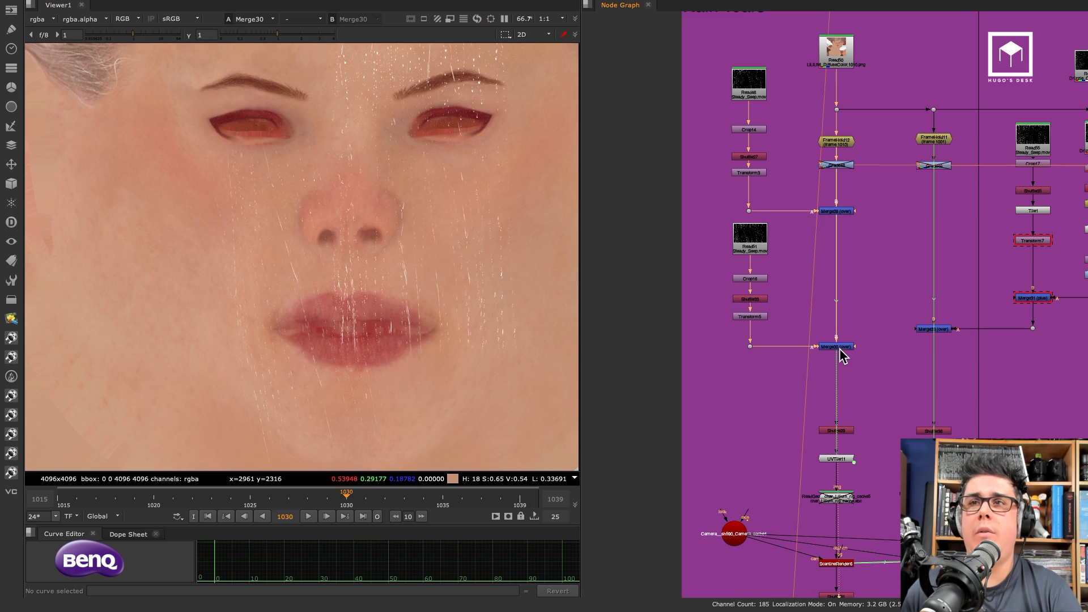
{"action": "left_click", "coordinate": [840, 347]}
{"action": "left_click", "coordinate": [667, 370]}
{"action": "left_click", "coordinate": [308, 517]}
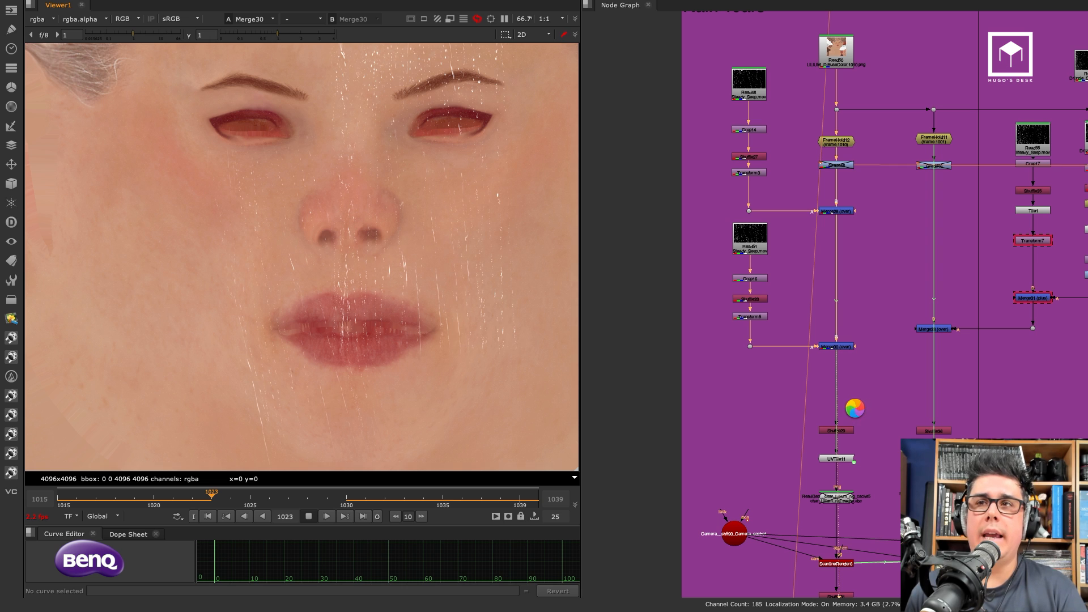
Step: Follow the Rain Tears branch down past the ScanlineRender and view the Read53 pre-render
{"action": "middle_click_drag", "start_coordinate": [888, 522], "coordinate": [860, 365]}
{"action": "middle_click_drag", "start_coordinate": [833, 566], "coordinate": [875, 214]}
{"action": "left_click", "coordinate": [849, 356]}
{"action": "key", "text": "1"}
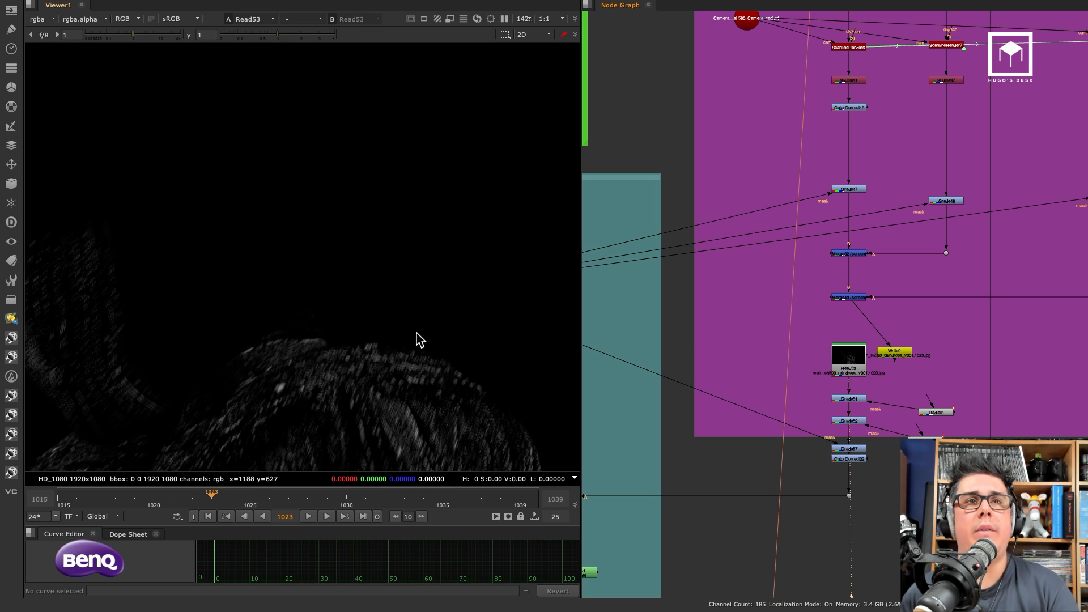
Step: Enlarge the viewer, raise its gamma to 1.24 and play the Read53 rain tears pass
{"action": "key", "text": "space"}
{"action": "scroll", "coordinate": [420, 345], "scroll_direction": "down", "scroll_amount": 4}
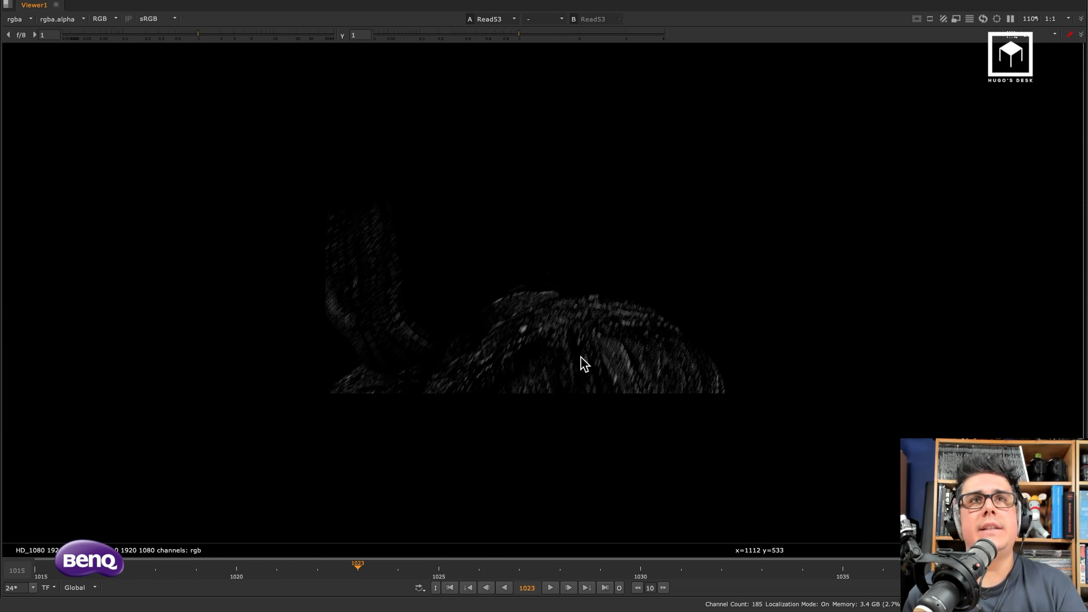
{"action": "left_click_drag", "start_coordinate": [519, 37], "coordinate": [532, 40]}
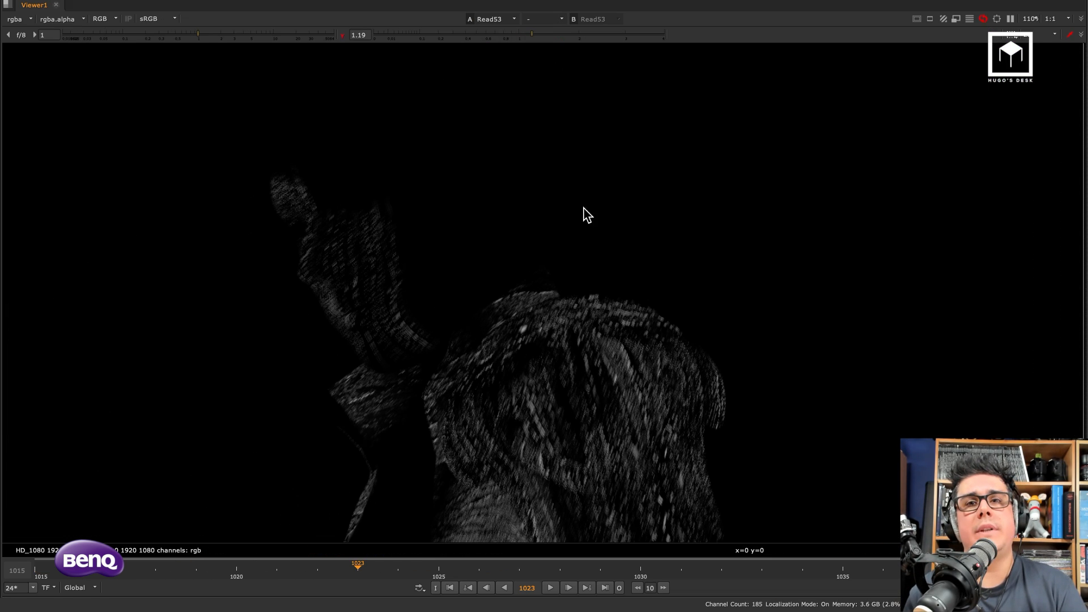
{"action": "left_click", "coordinate": [549, 588]}
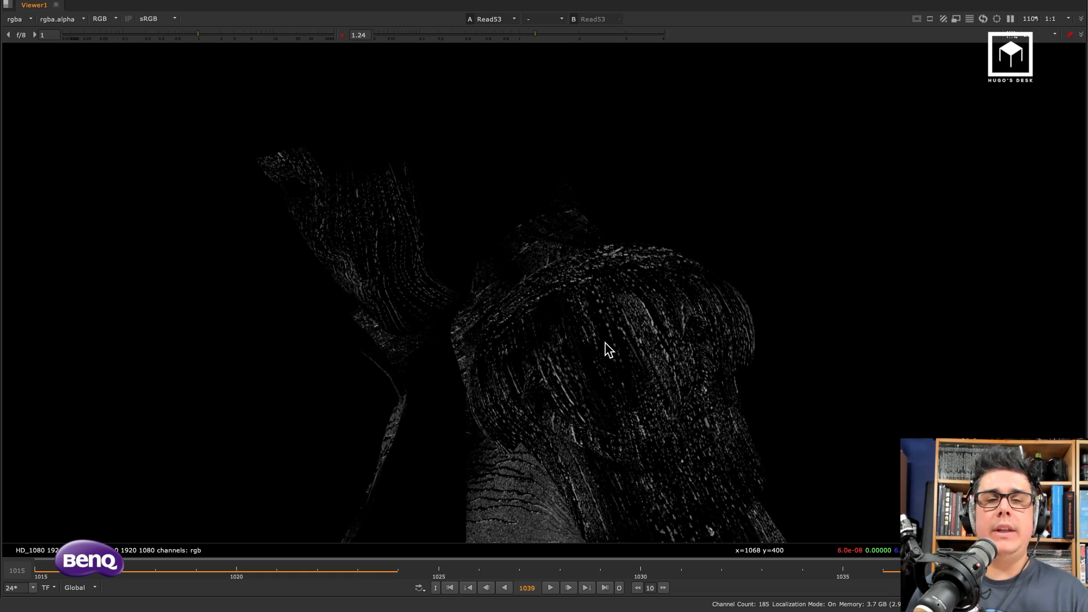
Step: Quit the Nuke session with main_sh590_comp_v019.nk without saving the changes
{"action": "key", "text": "super+Tab"}
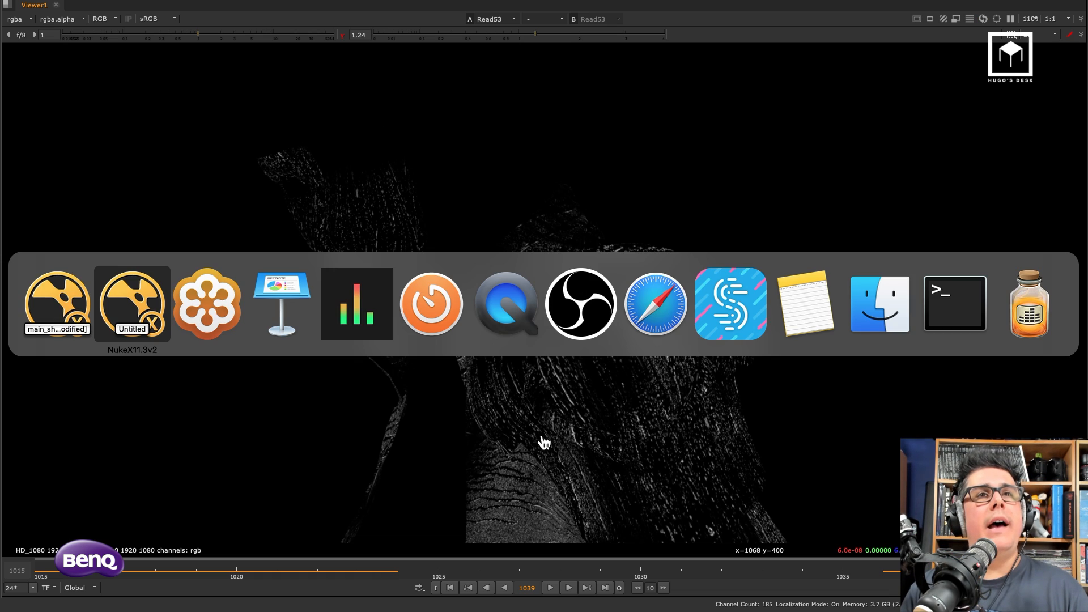
{"action": "left_click", "coordinate": [48, 4]}
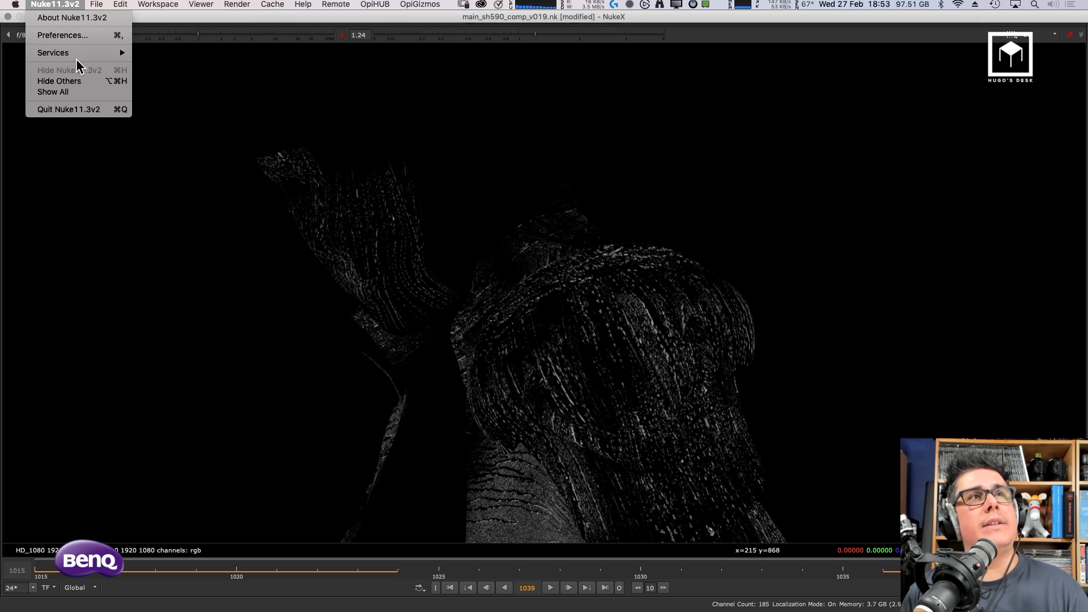
{"action": "left_click", "coordinate": [66, 108]}
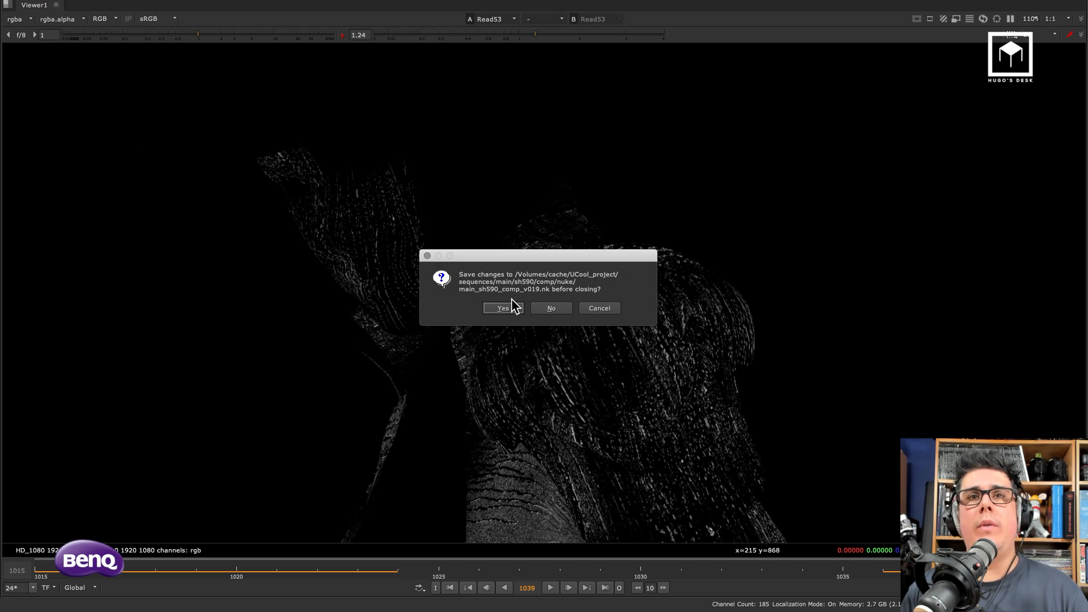
{"action": "left_click", "coordinate": [548, 311]}
Step: Switch to the Intro_Slides_Hugo.key presentation in Keynote, start the slideshow and advance past the last promotion slide
{"action": "key", "text": "super+Tab"}
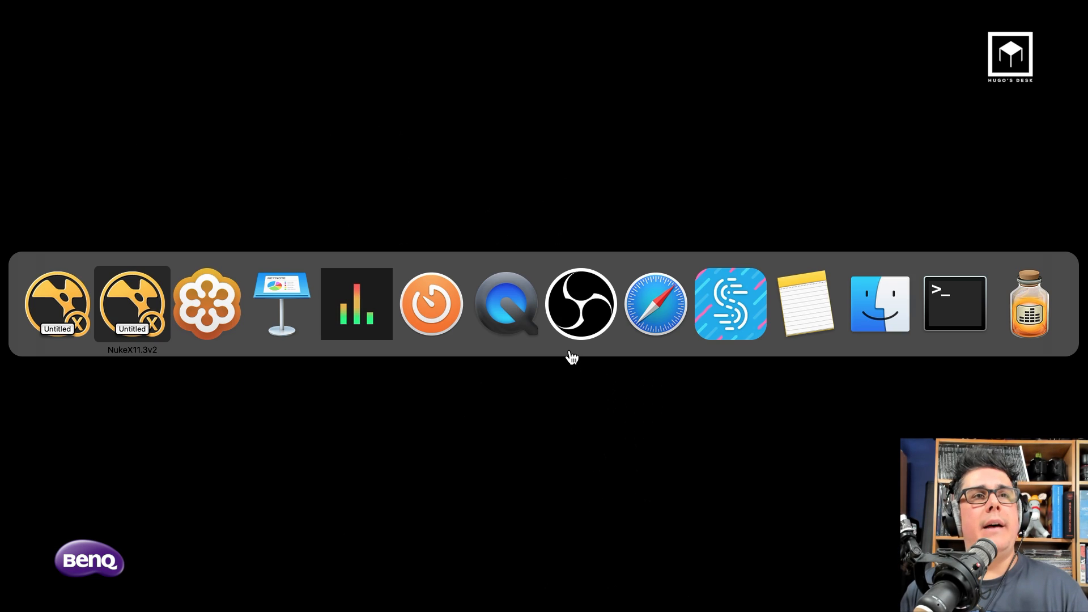
{"action": "key", "text": "super+Tab"}
{"action": "key", "text": "super+Tab"}
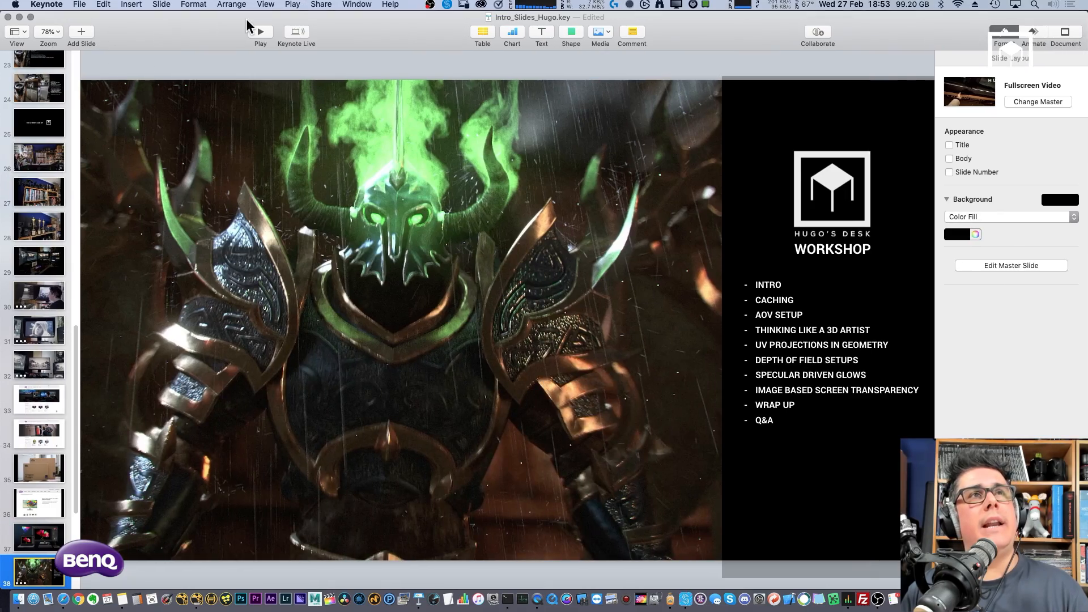
{"action": "left_click", "coordinate": [260, 31]}
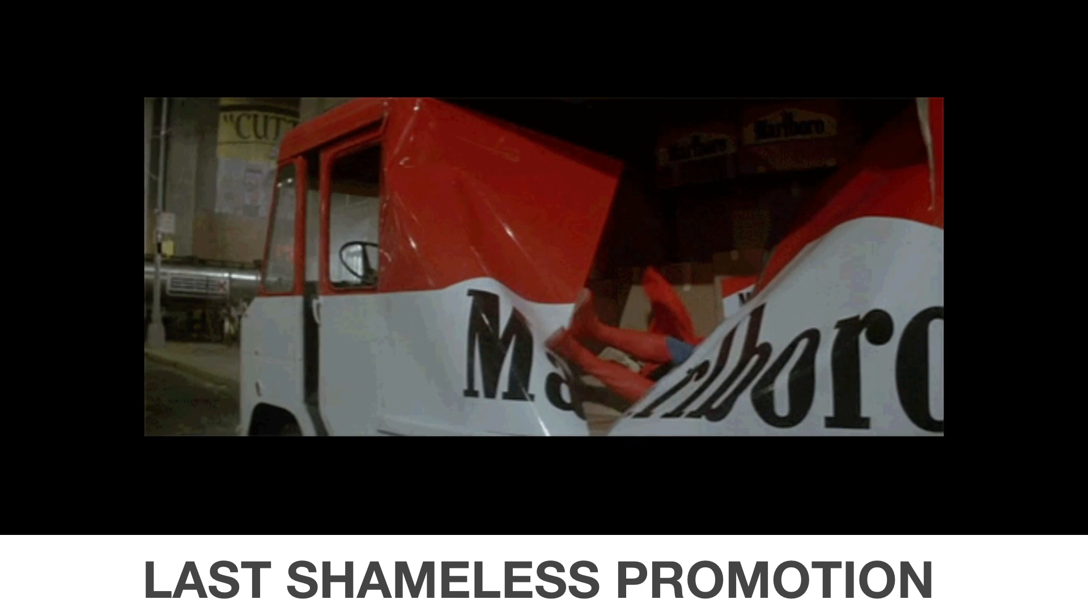
{"action": "key", "text": "Right"}
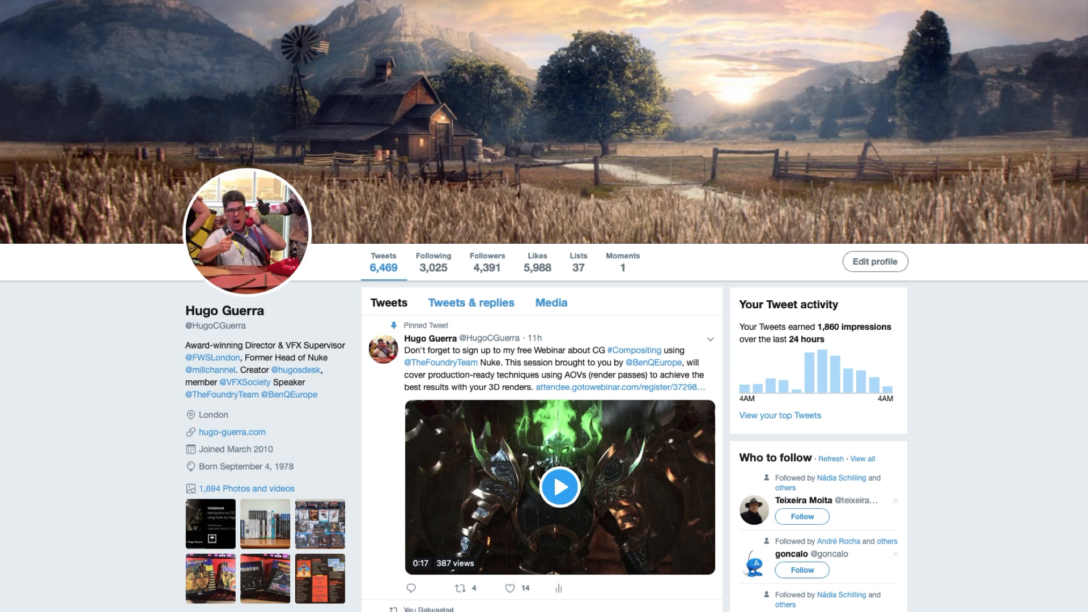